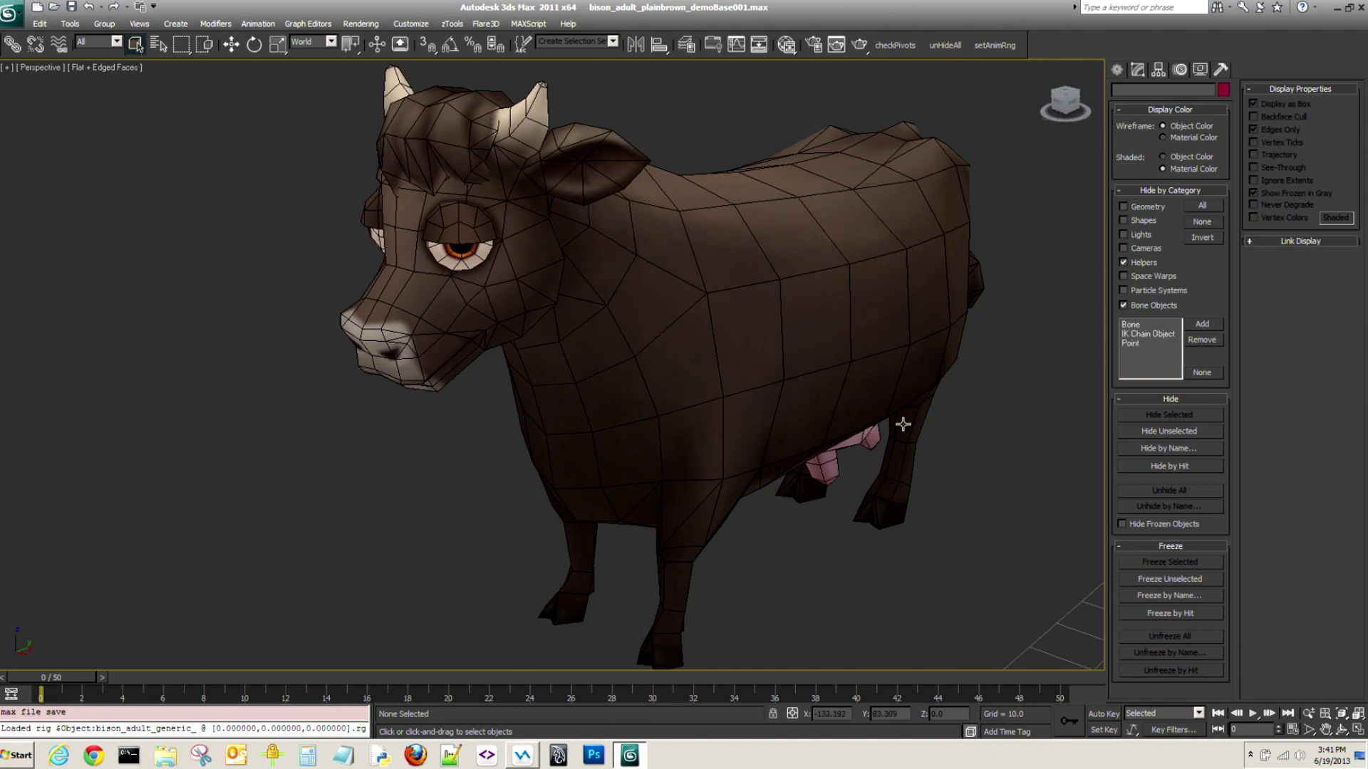
# Compare the cow and bison meshes in perspective and left views to examine how their proportions differ.
pyautogui.moveTo(903, 424); pyautogui.dragTo(773, 377, button='middle')
pyautogui.scroll(-3, 900, 430)
pyautogui.scroll(-2, 715, 387)
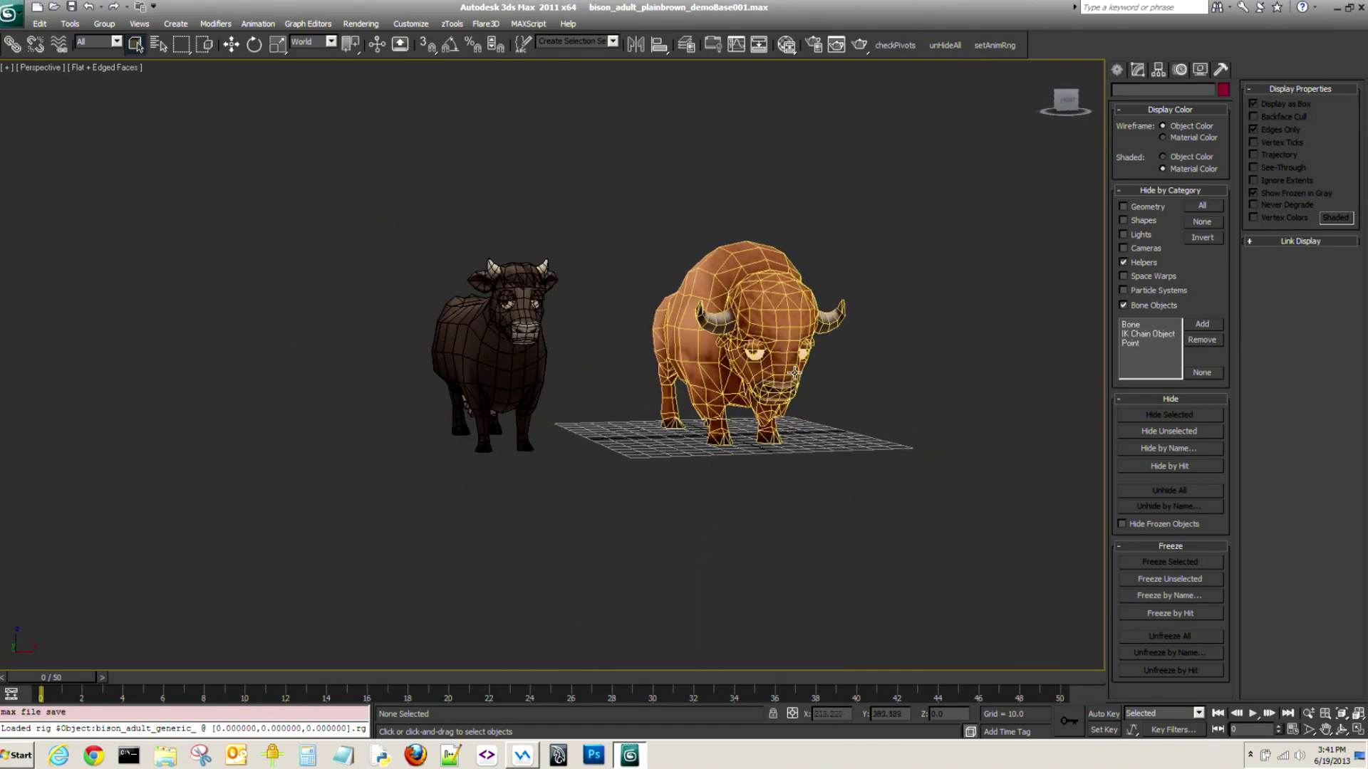
pyautogui.press('l')
pyautogui.scroll(4, 697, 317)
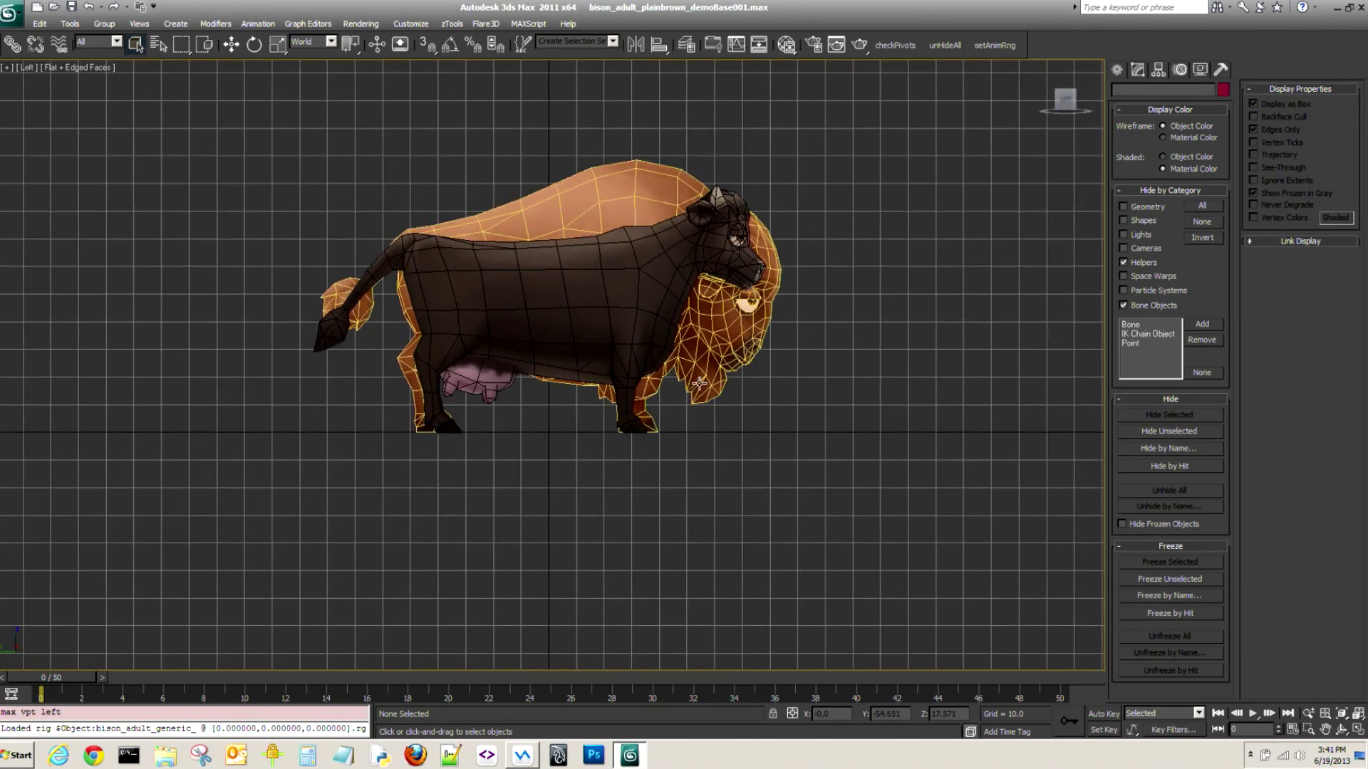
pyautogui.moveTo(694, 406); pyautogui.dragTo(750, 482, button='middle')
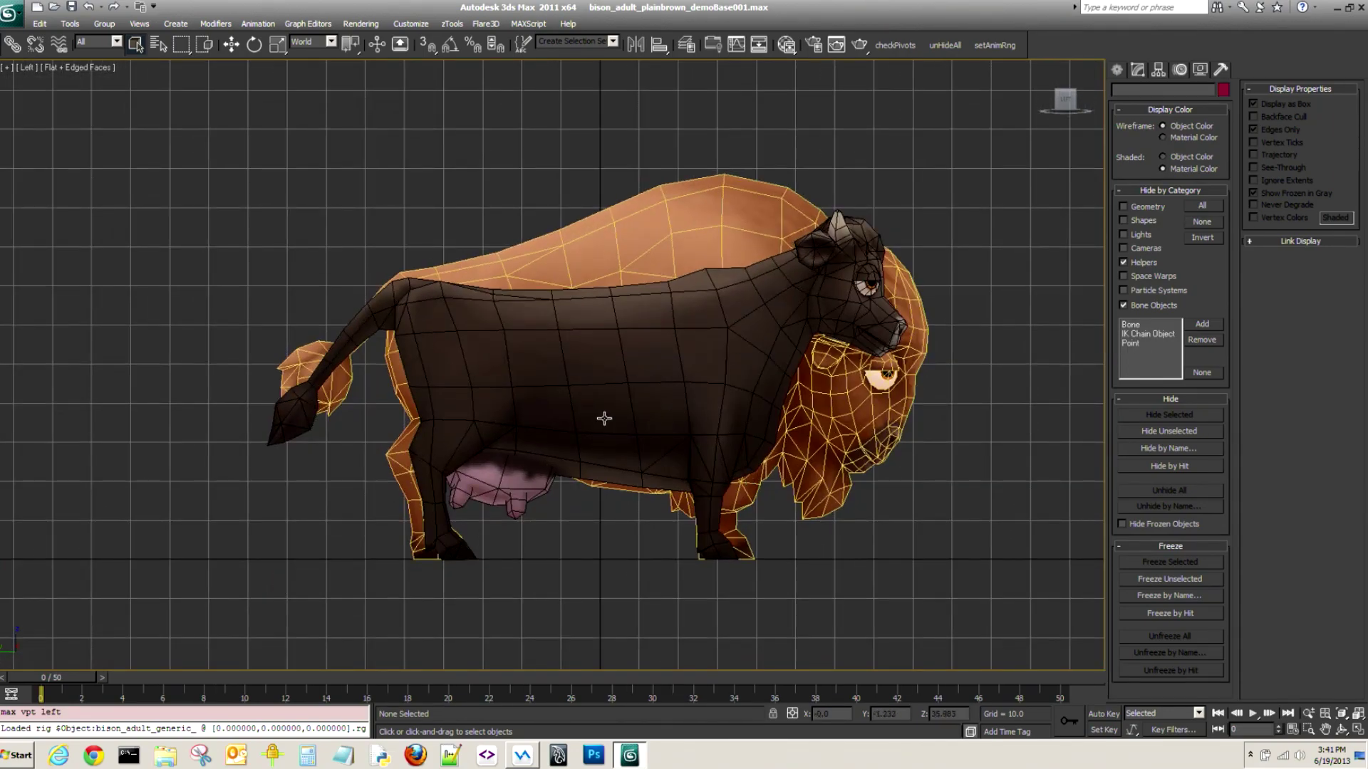
pyautogui.press('p')
pyautogui.moveTo(603, 420); pyautogui.dragTo(656, 394, button='middle')
pyautogui.scroll(-4, 618, 373)
pyautogui.scroll(3, 686, 380)
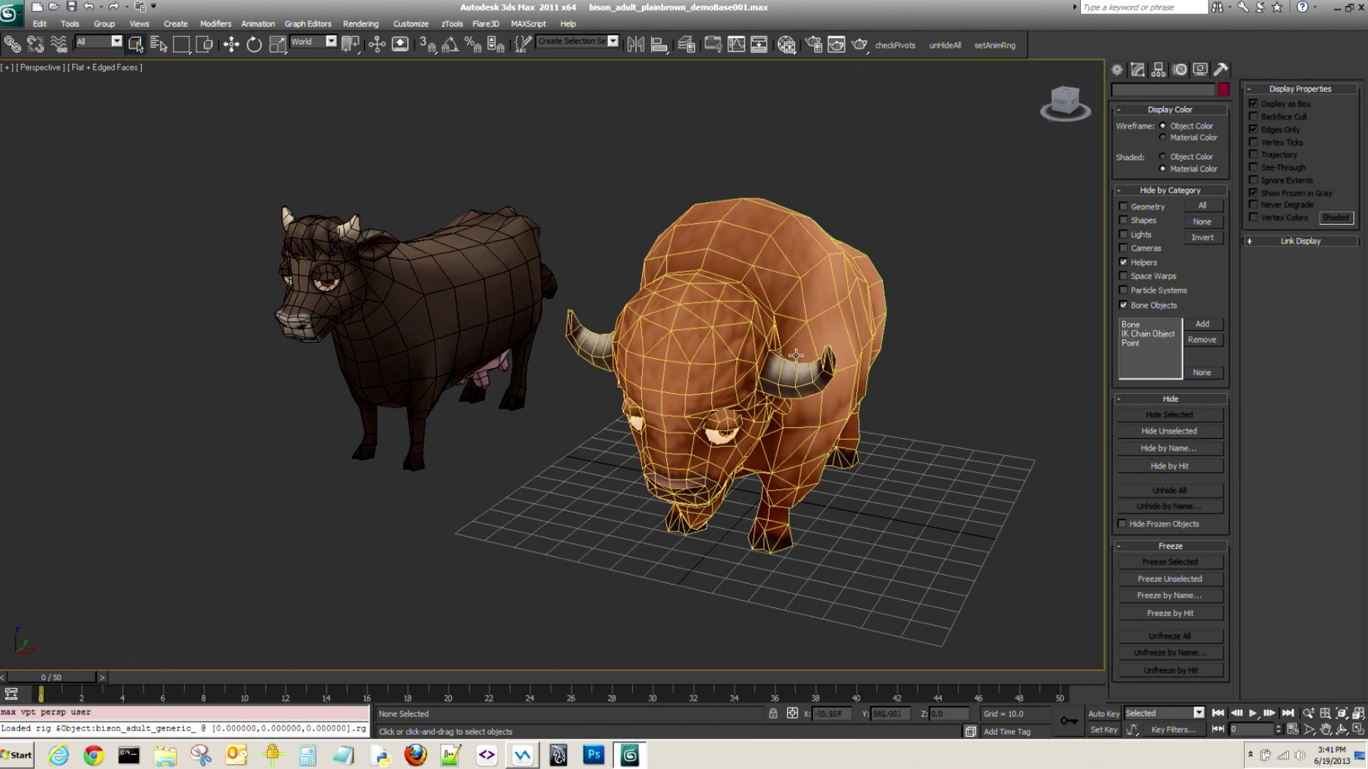
# Open the scene bison_adult_plainbrown_mesh01.max from the recent documents.
pyautogui.click(15, 16)
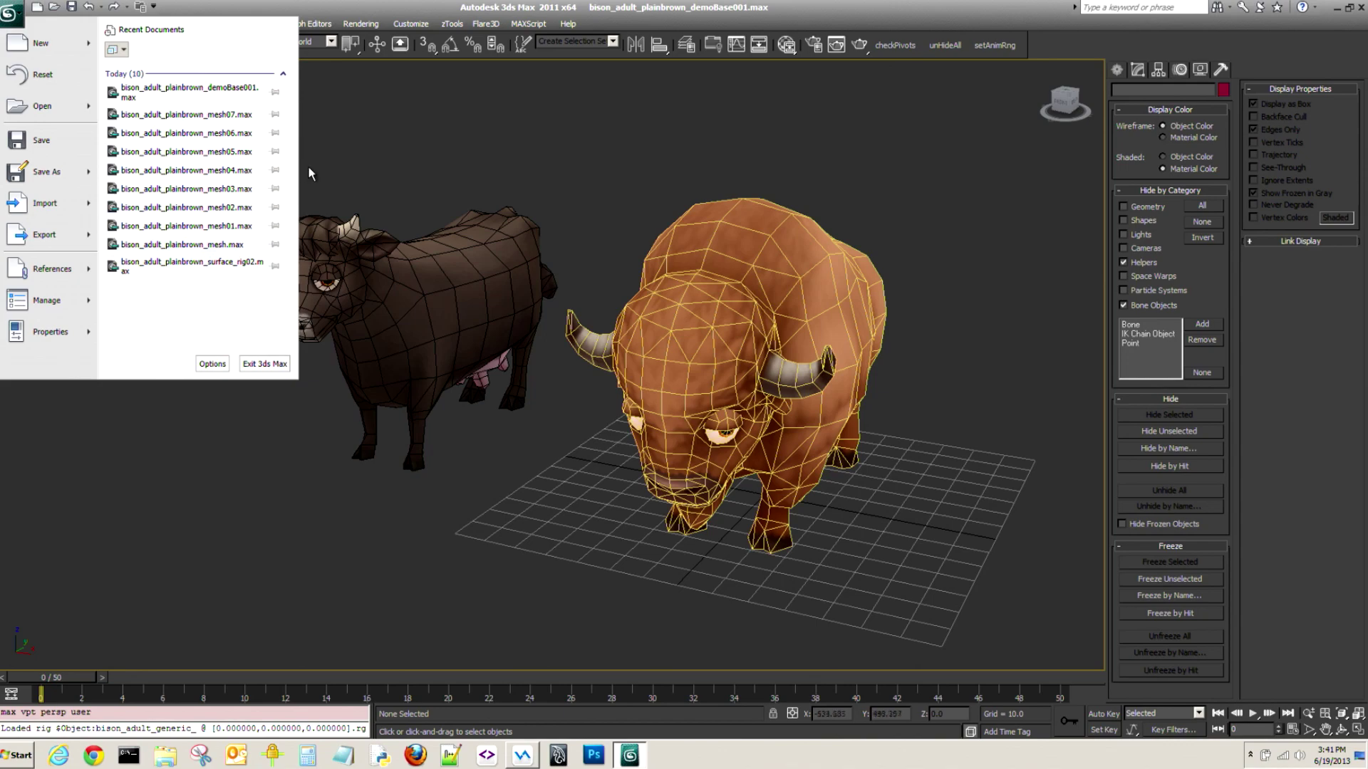
pyautogui.click(248, 226)
pyautogui.click(697, 488)
pyautogui.keyDown('alt'); pyautogui.moveTo(746, 381); pyautogui.dragTo(743, 207, button='middle'); pyautogui.keyUp('alt')
# Select the bison mesh and switch the perspective viewport to wireframe shading.
pyautogui.click(620, 274)
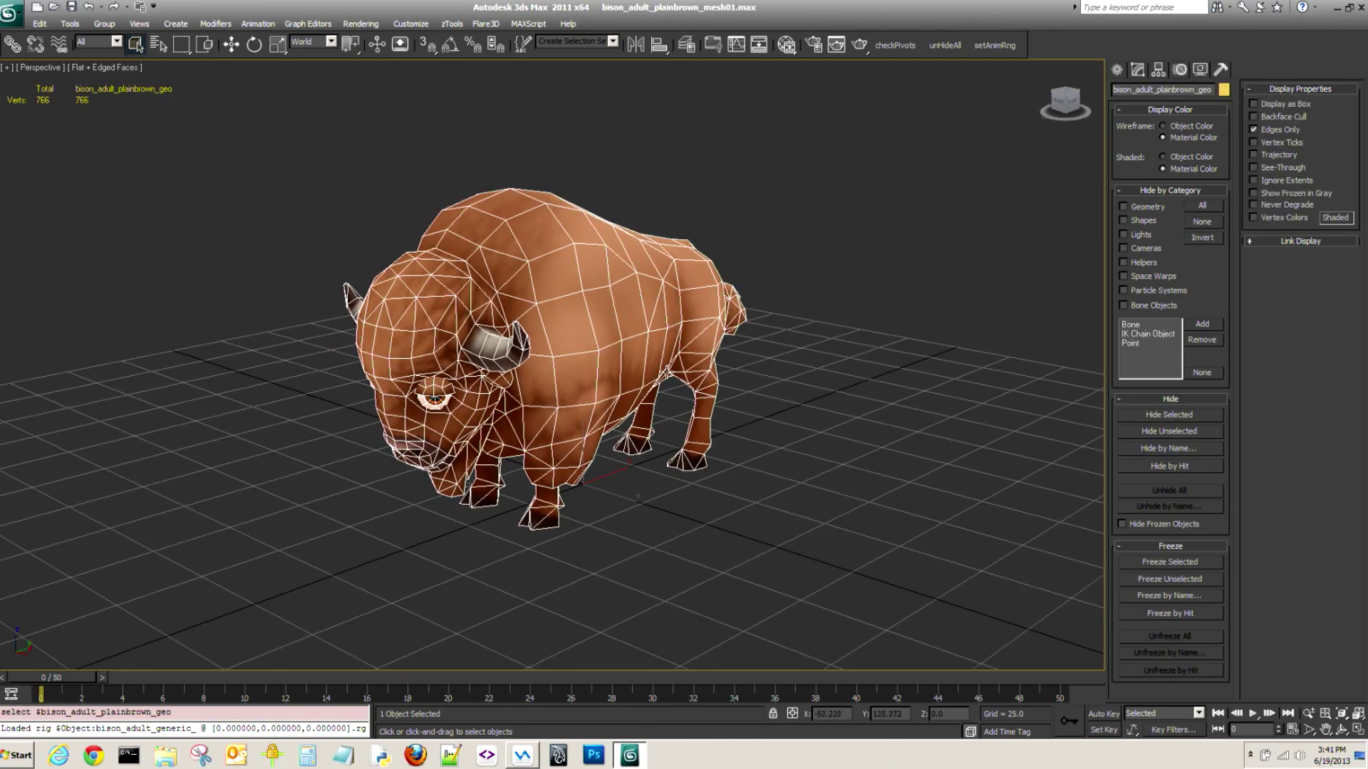
pyautogui.click(115, 68)
pyautogui.click(142, 106)
pyautogui.moveTo(312, 329)
pyautogui.keyDown('alt'); pyautogui.mouseDown(button='middle')
pyautogui.moveTo(211, 314)
pyautogui.moveTo(233, 357)
pyautogui.moveTo(279, 310)
pyautogui.mouseUp(button='middle'); pyautogui.keyUp('alt')
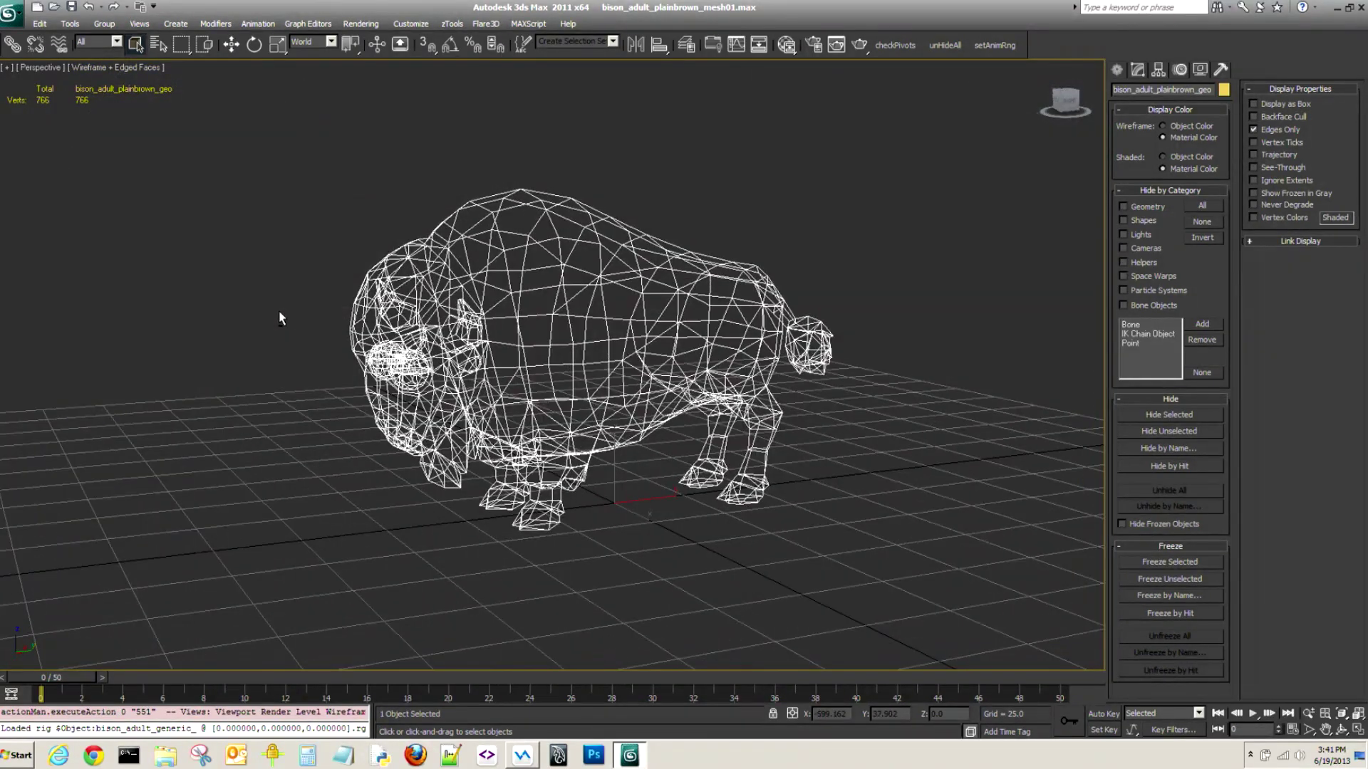
# Insert the cow_adult_generic CAT rig into the bison scene with CAT Animation Tools, then close the tool.
pyautogui.click(452, 23)
pyautogui.moveTo(492, 179)
pyautogui.click(631, 208)
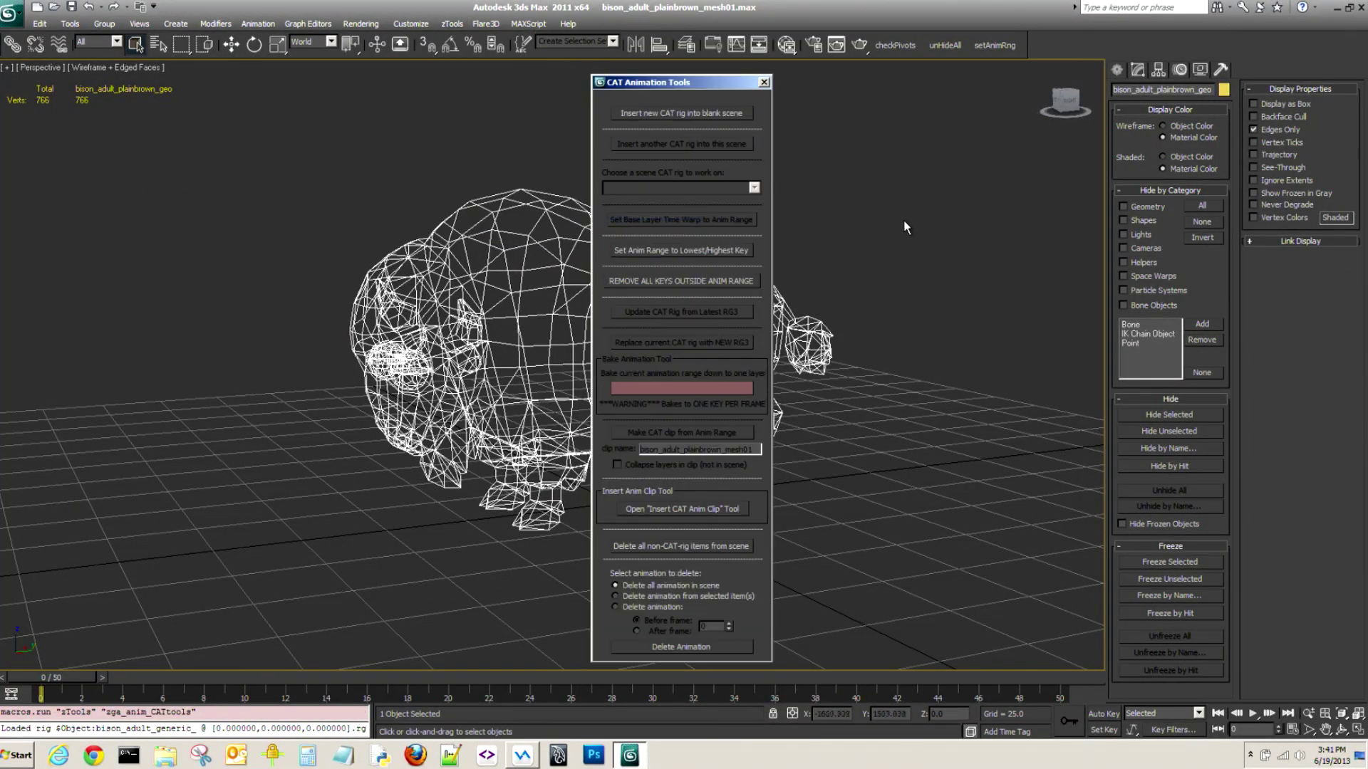
pyautogui.click(688, 114)
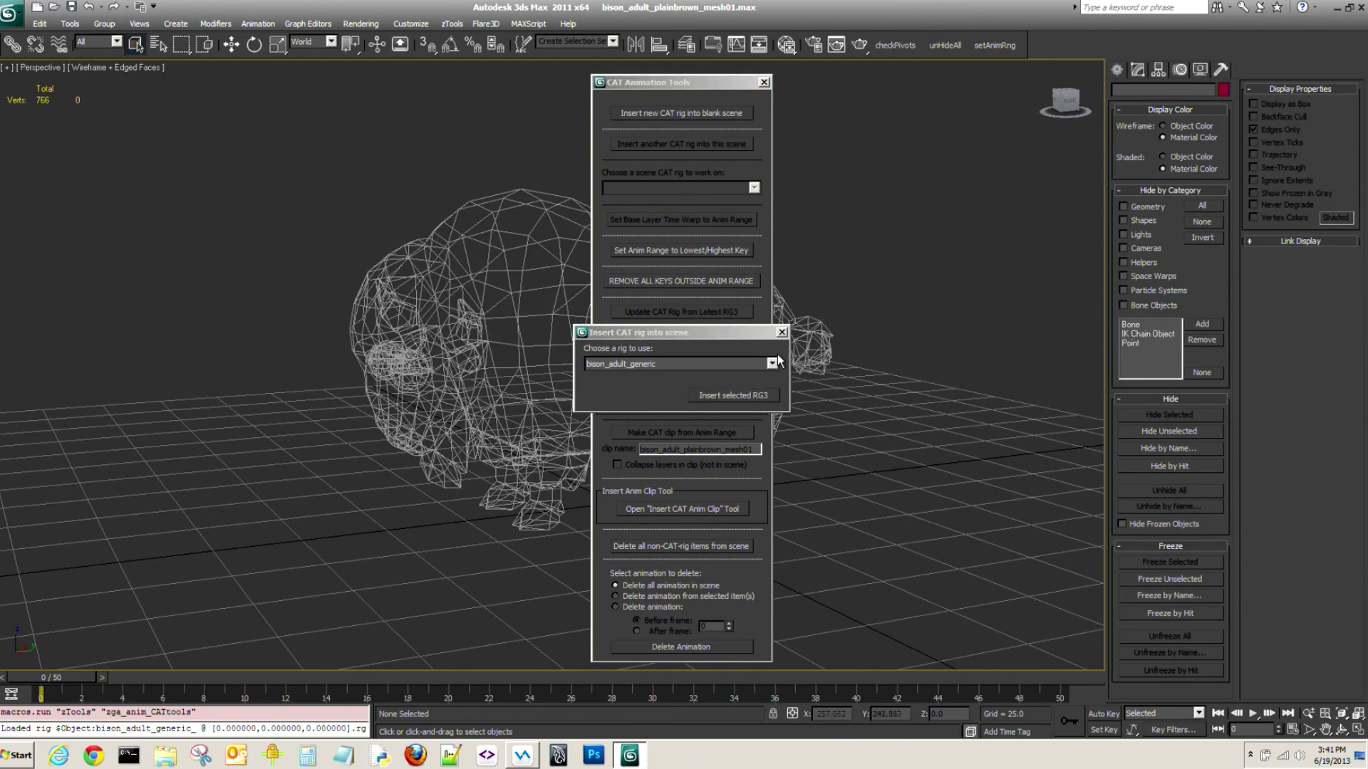
pyautogui.click(771, 364)
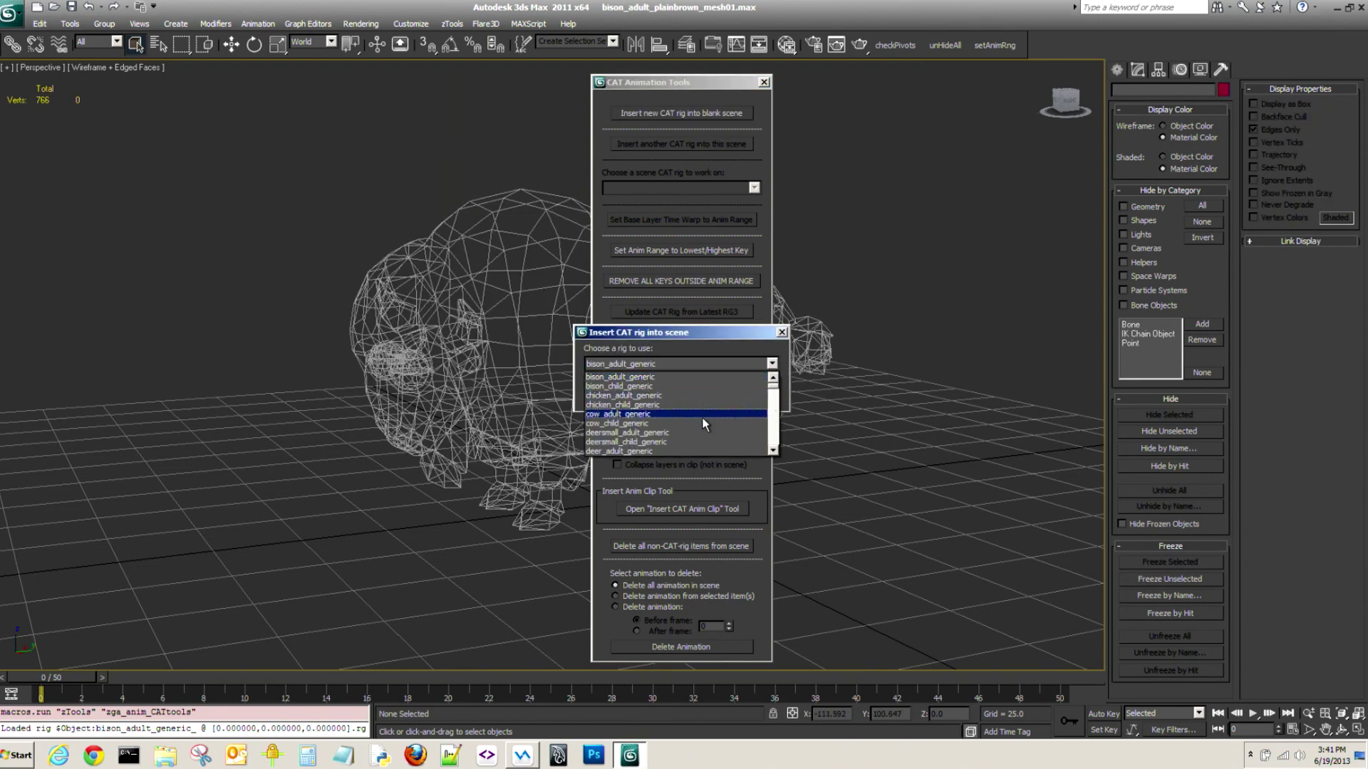
pyautogui.click(702, 416)
pyautogui.click(735, 396)
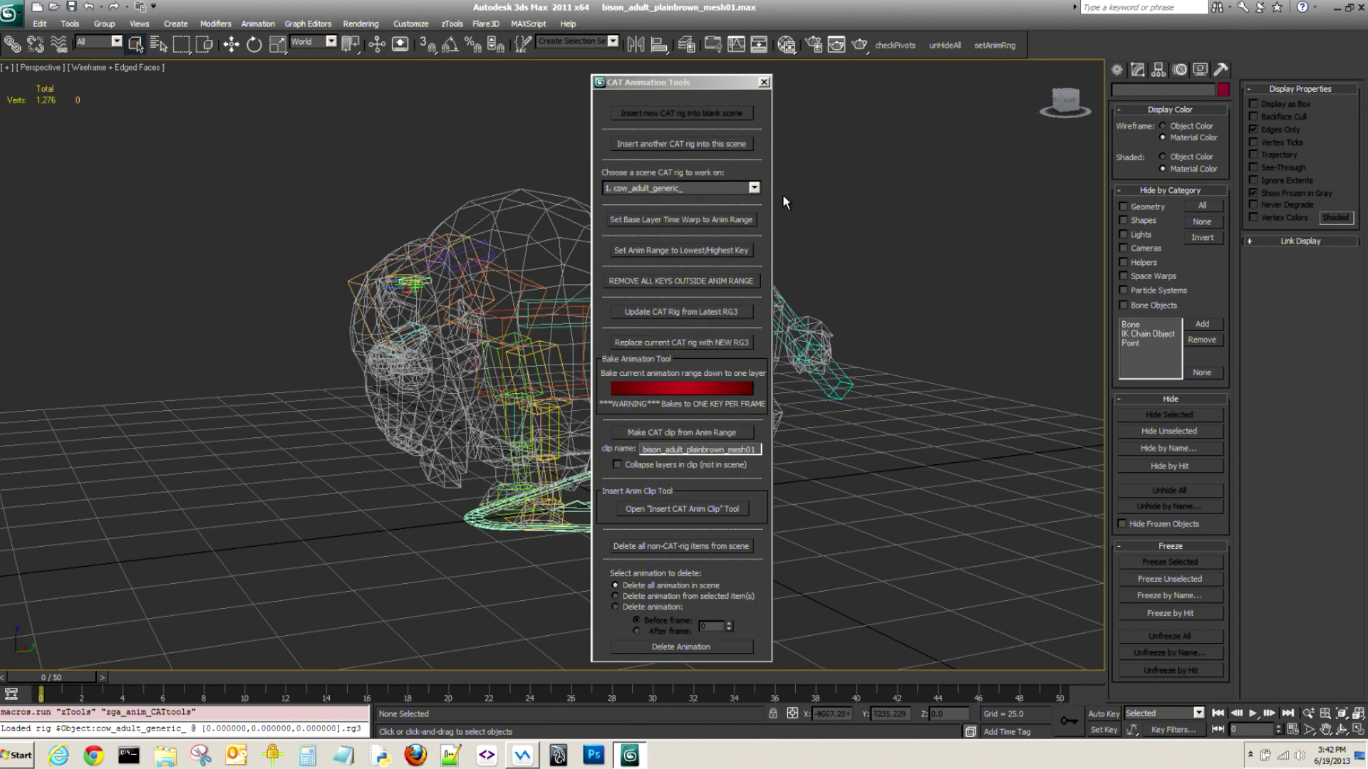
pyautogui.click(763, 82)
# Try to rename the CAT rig to bison_adult_generic_ in the parameters of its triangular base.
pyautogui.keyDown('alt'); pyautogui.moveTo(783, 377); pyautogui.dragTo(842, 427, button='middle'); pyautogui.keyUp('alt')
pyautogui.scroll(2, 739, 379)
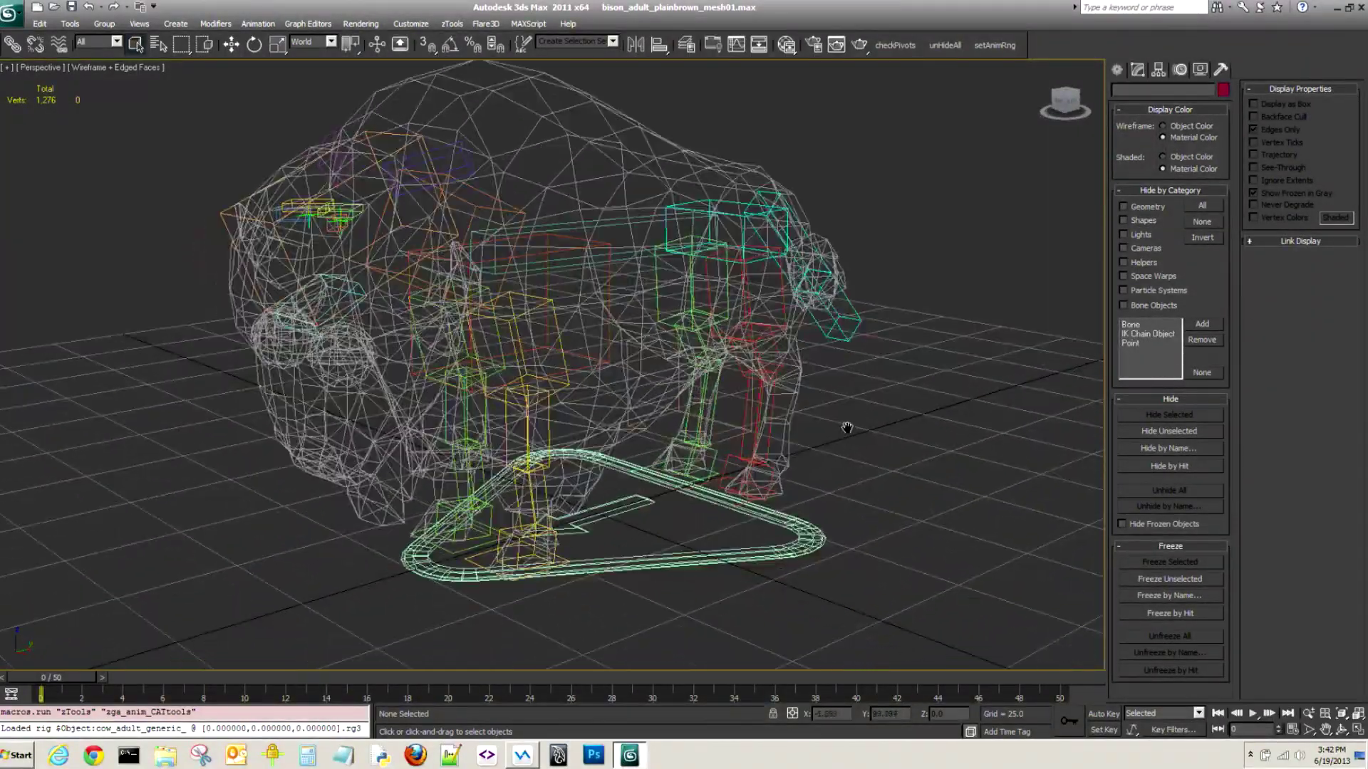
pyautogui.keyDown('alt'); pyautogui.moveTo(756, 436); pyautogui.dragTo(784, 434, button='middle'); pyautogui.keyUp('alt')
pyautogui.scroll(-3, 784, 442)
pyautogui.moveTo(703, 458); pyautogui.dragTo(736, 482, button='middle')
pyautogui.moveTo(760, 537); pyautogui.dragTo(725, 508)
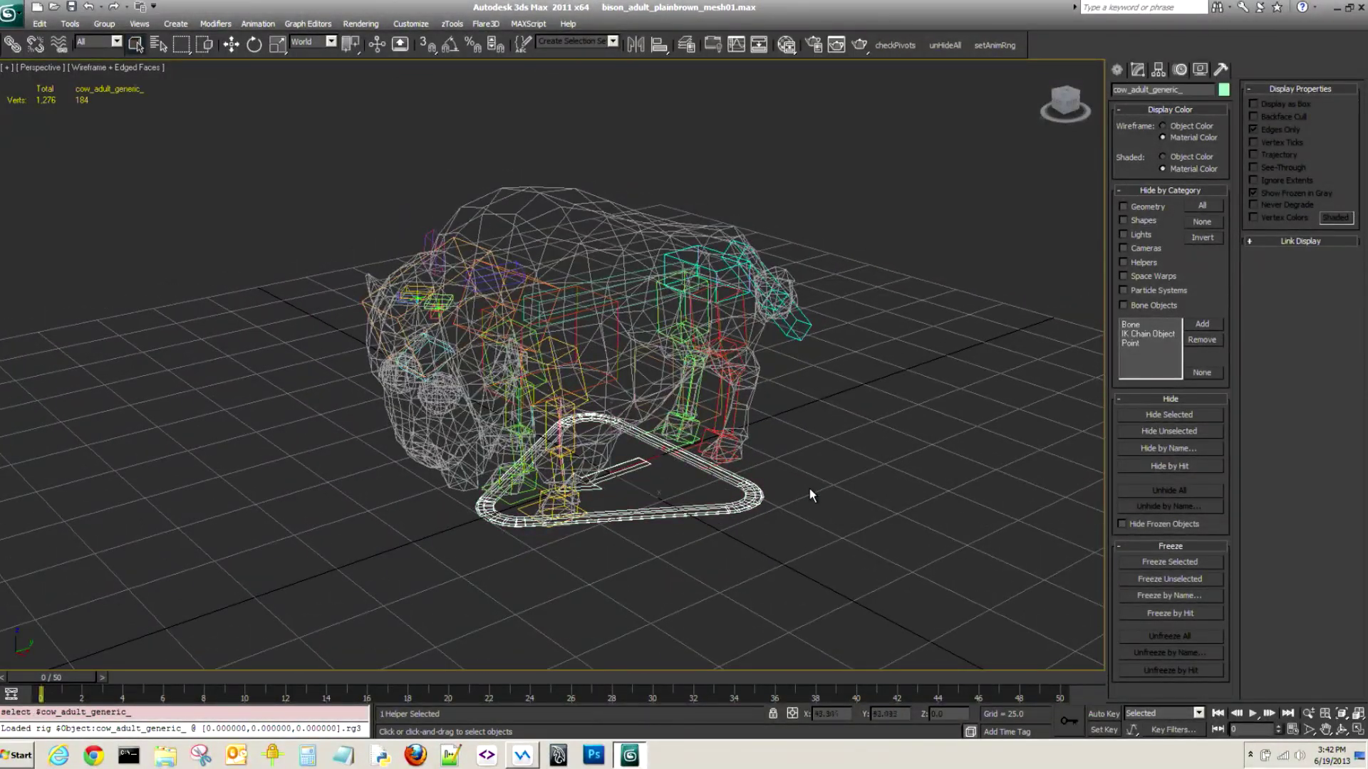
pyautogui.click(1137, 70)
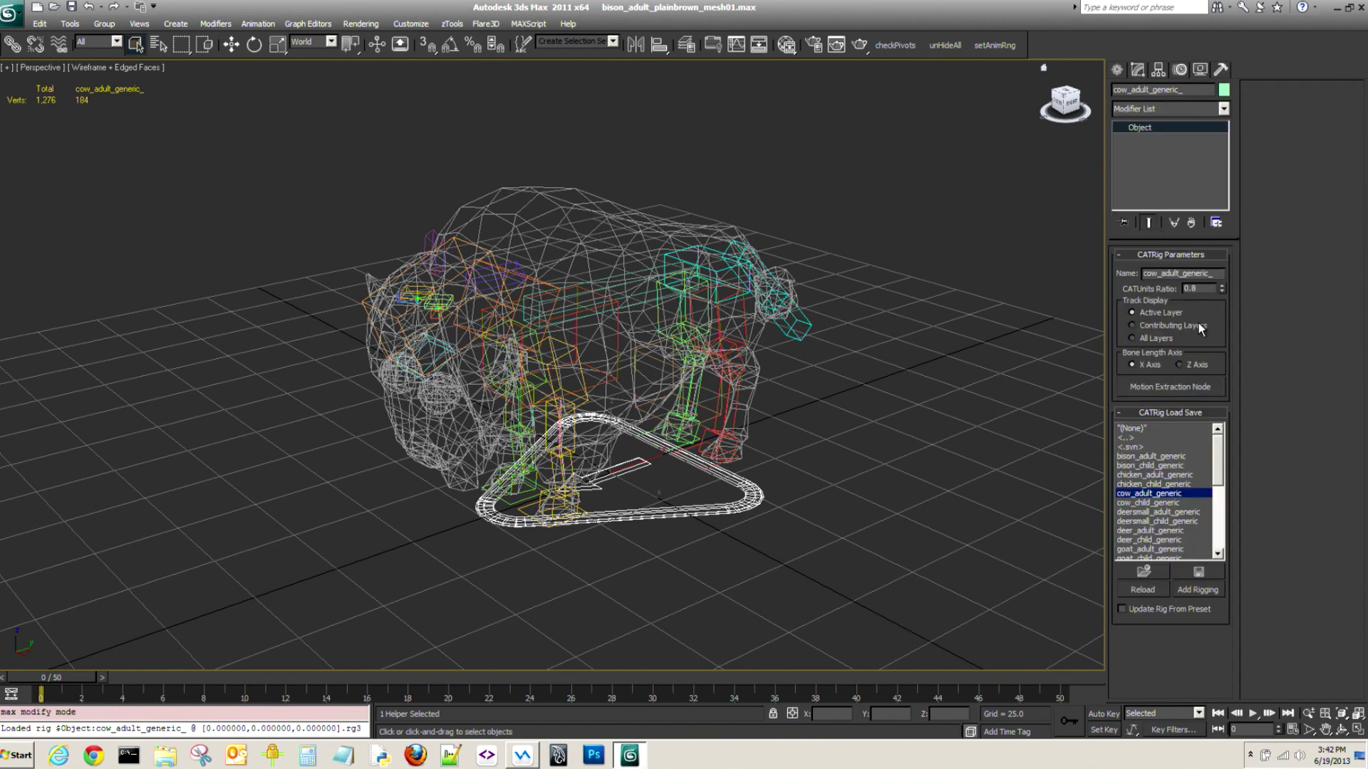
pyautogui.moveTo(1157, 276); pyautogui.dragTo(1132, 276)
pyautogui.write('bison')
pyautogui.press('Return')
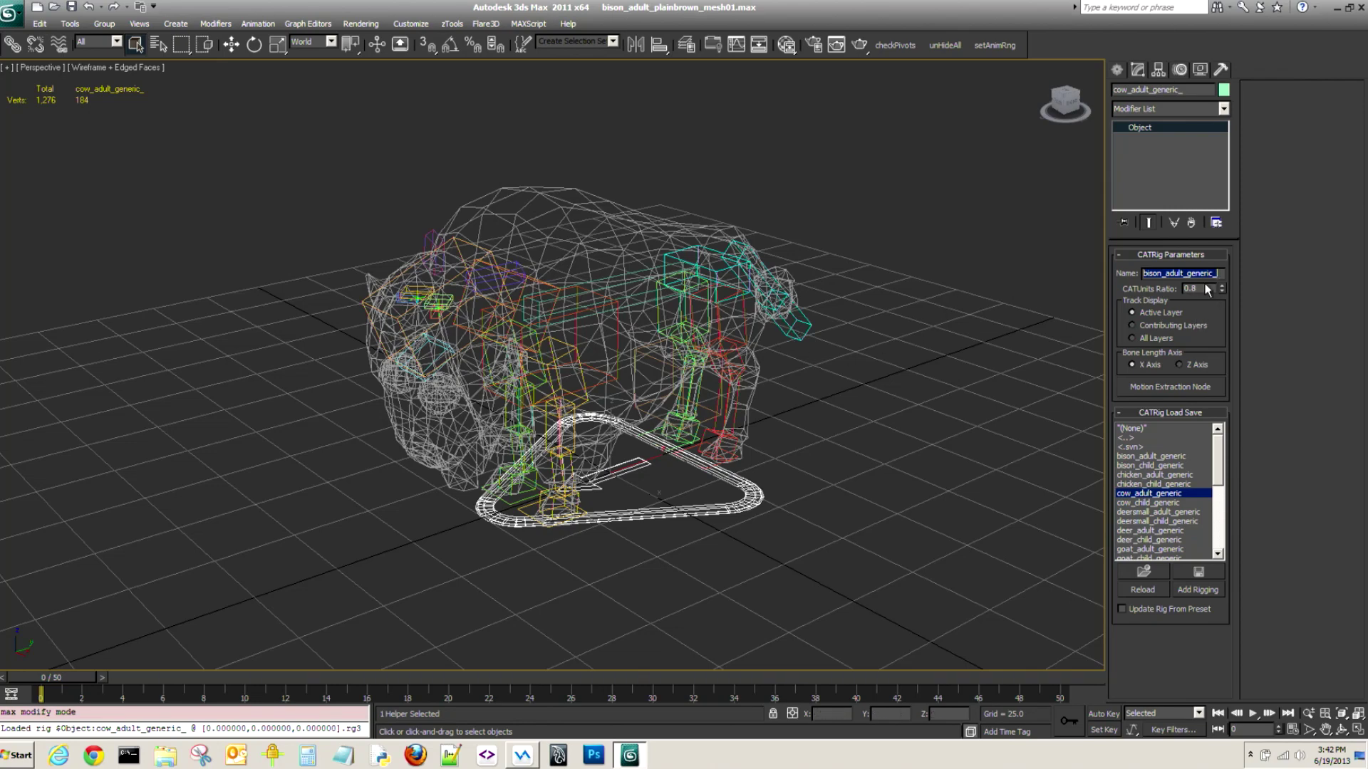
pyautogui.press('BackSpace')
pyautogui.click(919, 348)
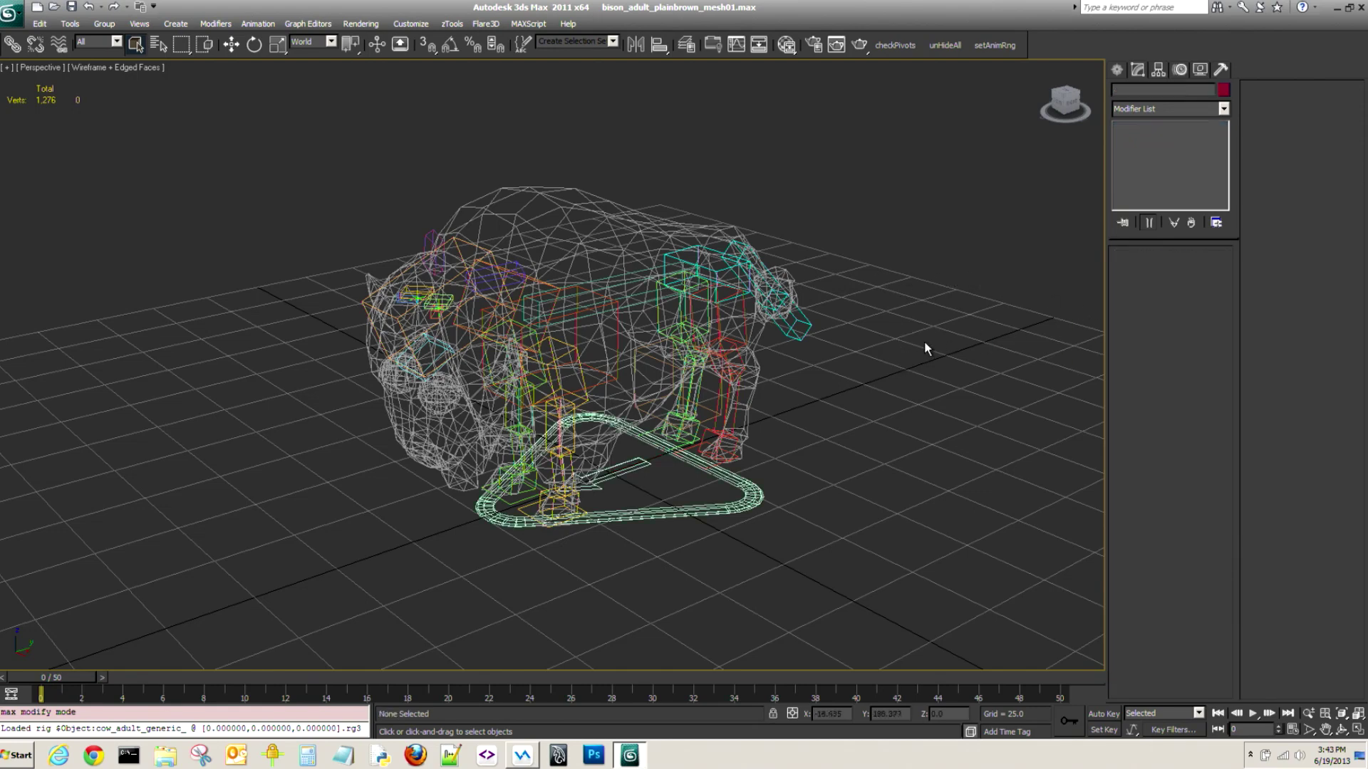
# Reselect the rig's triangular base and rename the CAT rig to bison_adult_generic_.
pyautogui.moveTo(793, 496); pyautogui.dragTo(723, 531)
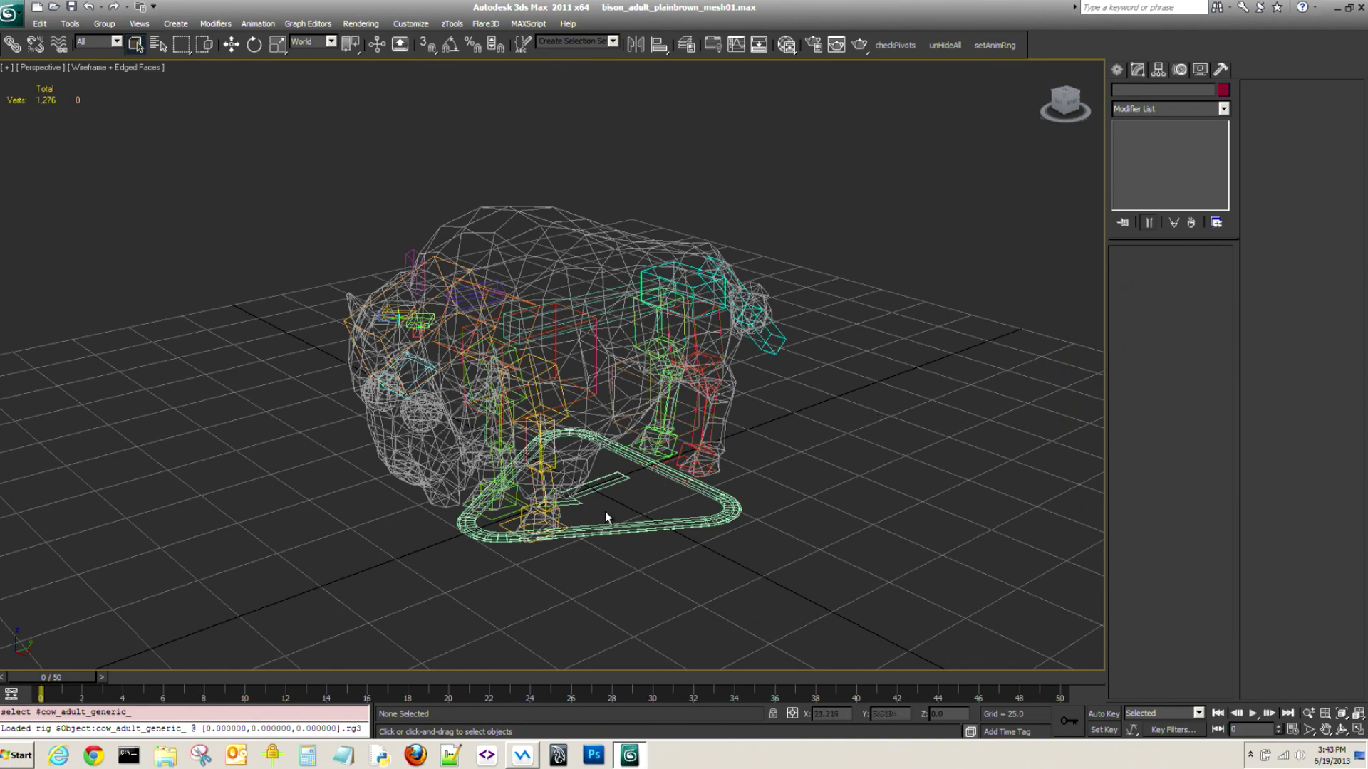
pyautogui.moveTo(785, 490)
pyautogui.keyDown('alt'); pyautogui.mouseDown(button='middle')
pyautogui.moveTo(769, 498)
pyautogui.moveTo(725, 477)
pyautogui.moveTo(811, 513)
pyautogui.moveTo(792, 515)
pyautogui.mouseUp(button='middle'); pyautogui.keyUp('alt')
pyautogui.moveTo(786, 523); pyautogui.dragTo(724, 493)
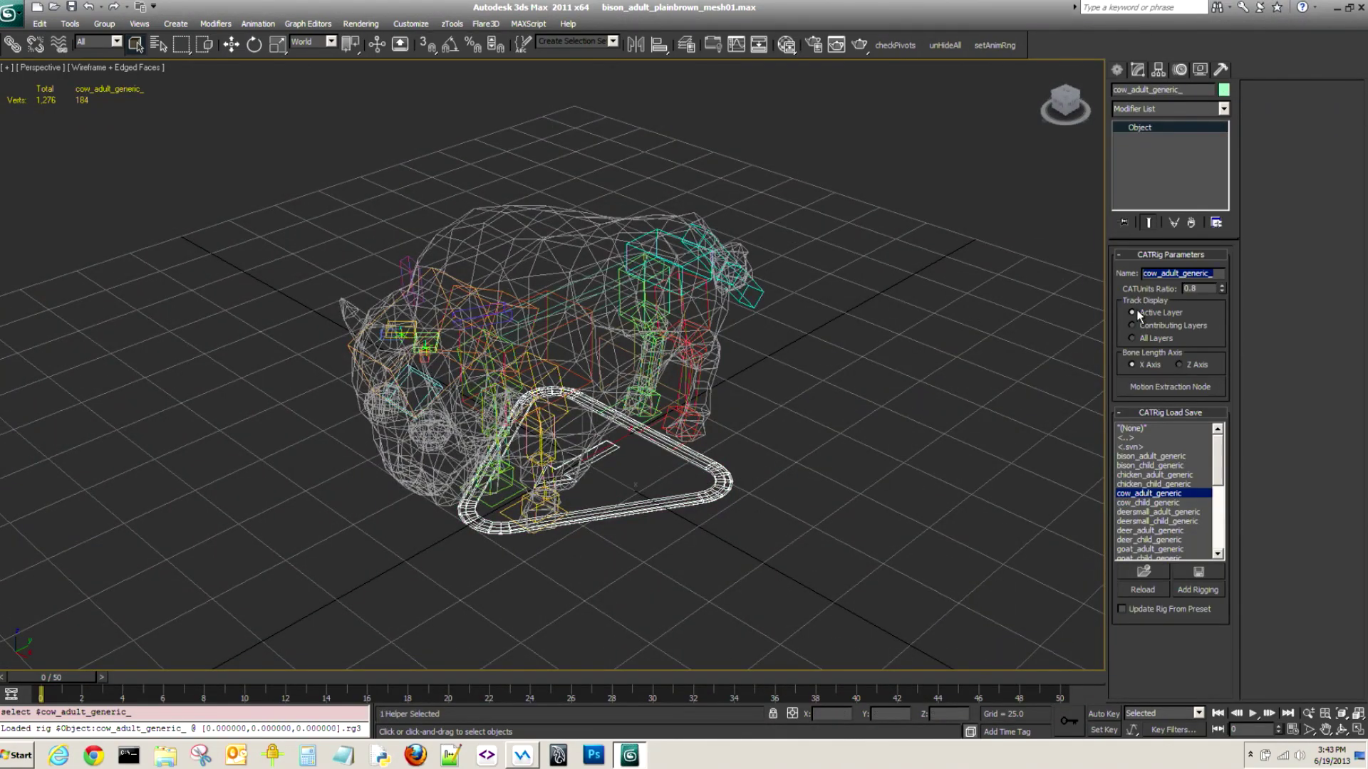
pyautogui.click(1155, 272)
pyautogui.press('BackSpace')
pyautogui.press('BackSpace')
pyautogui.write('bison')
pyautogui.press('Return')
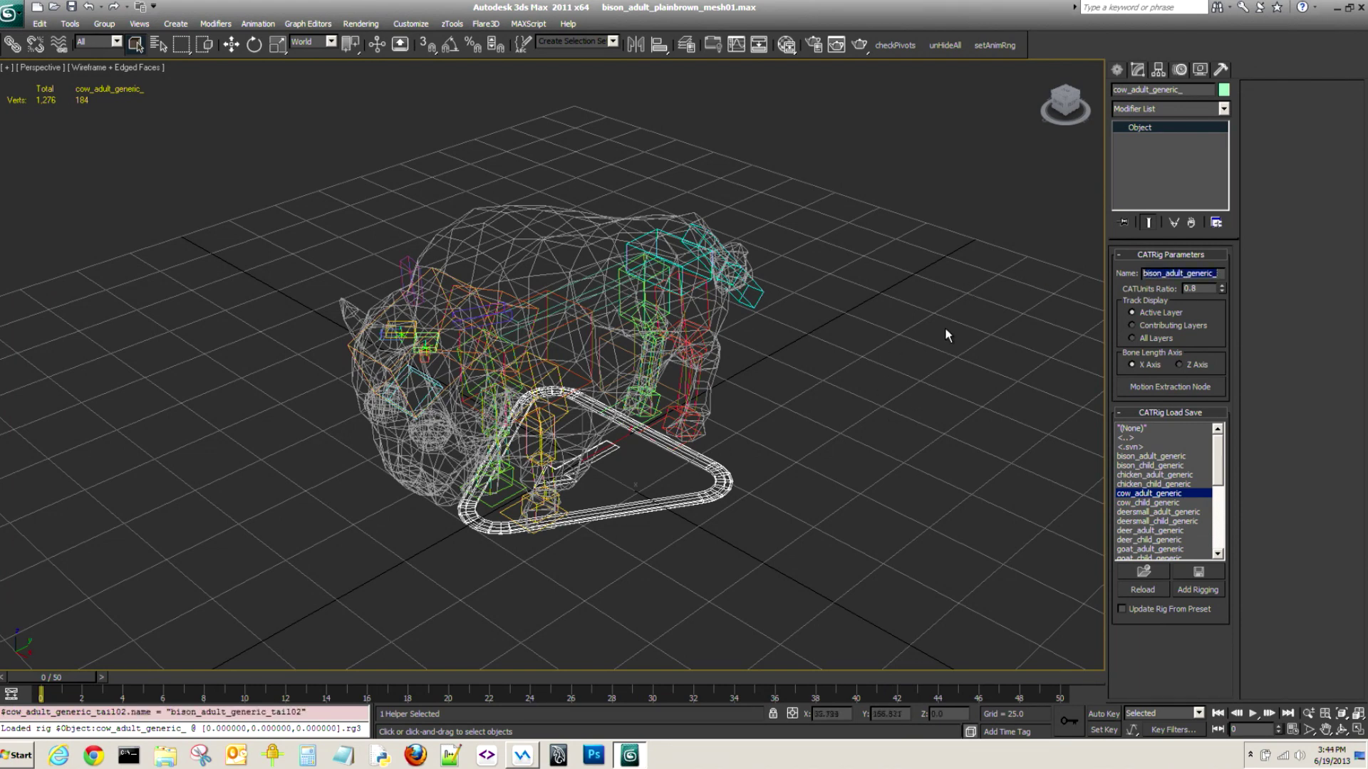
# Change the object color of the rig's triangular base to yellow and save the scene.
pyautogui.click(861, 499)
pyautogui.click(740, 492)
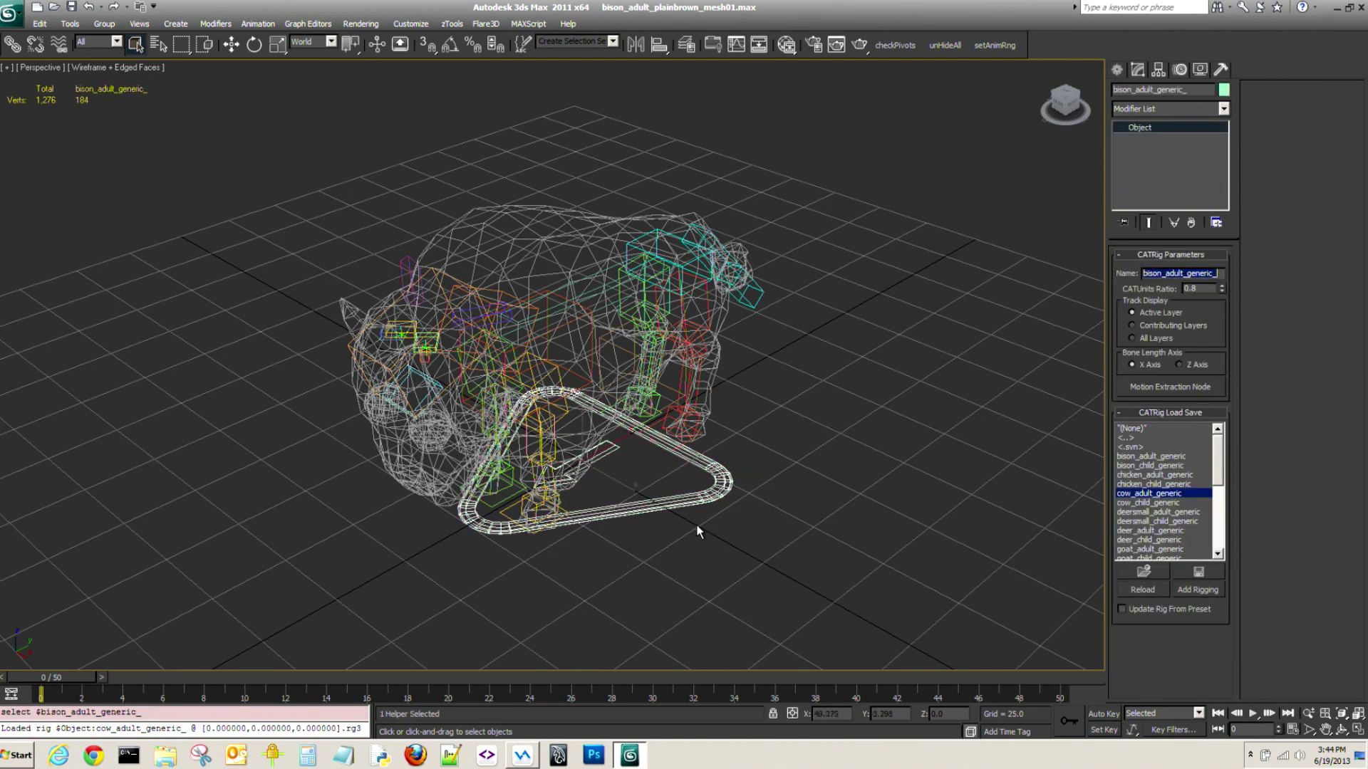
pyautogui.click(1223, 89)
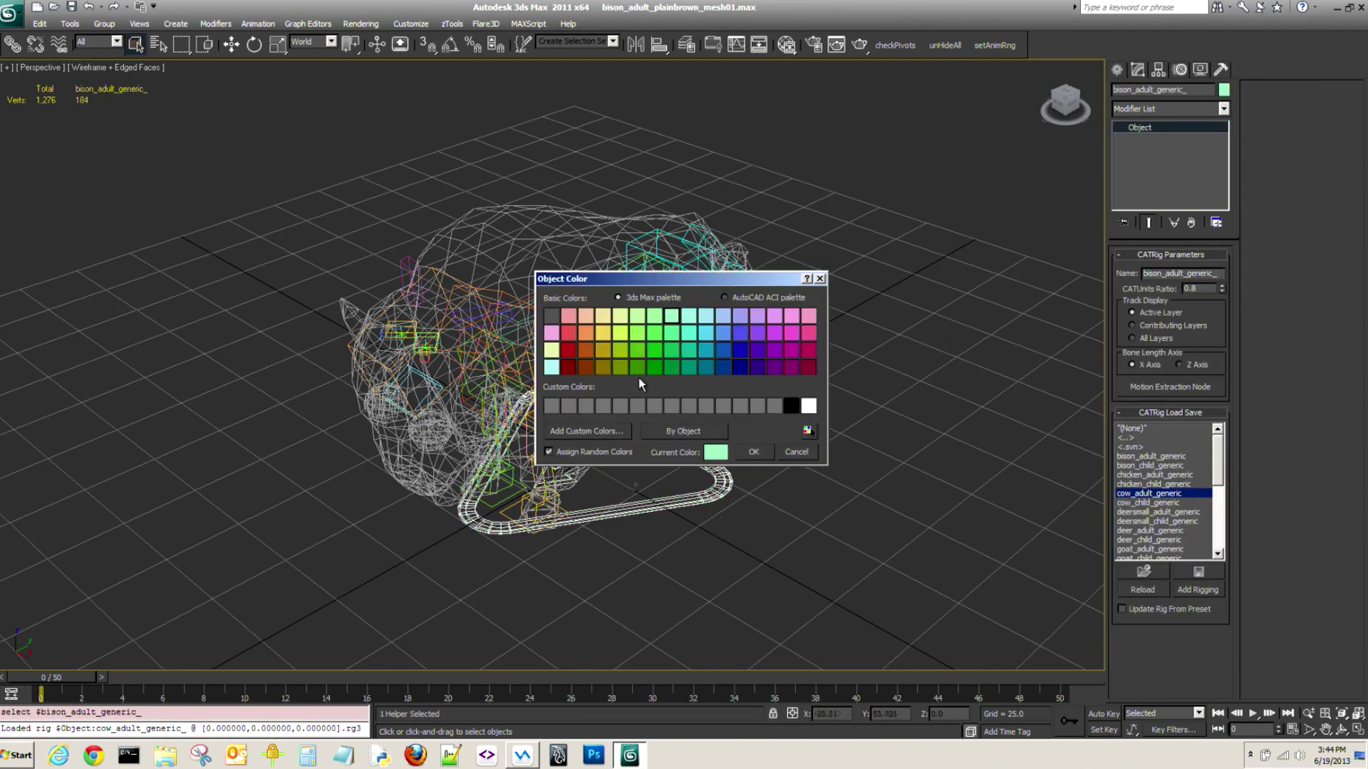
pyautogui.click(602, 333)
pyautogui.click(766, 451)
pyautogui.click(819, 334)
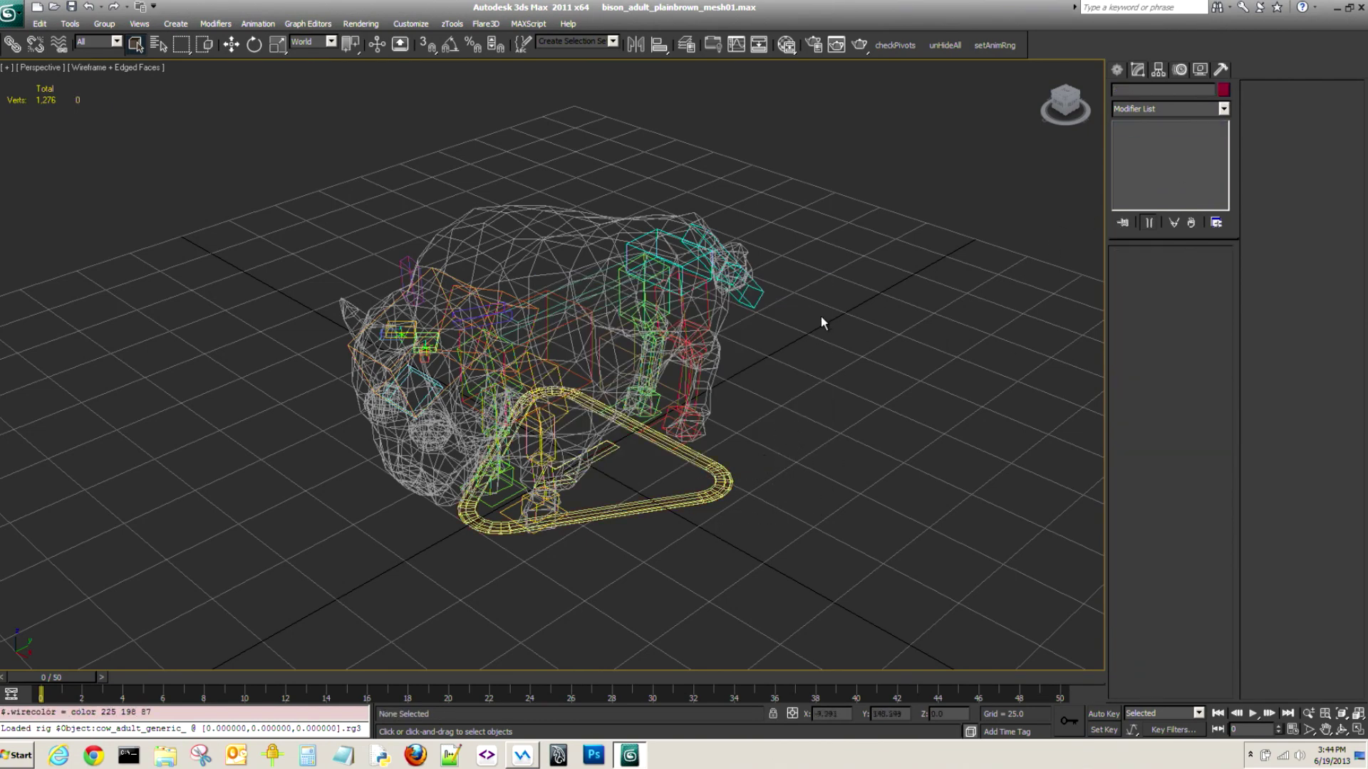
pyautogui.moveTo(805, 477)
pyautogui.keyDown('alt'); pyautogui.mouseDown(button='middle')
pyautogui.moveTo(800, 456)
pyautogui.moveTo(798, 472)
pyautogui.mouseUp(button='middle'); pyautogui.keyUp('alt')
pyautogui.click(71, 7)
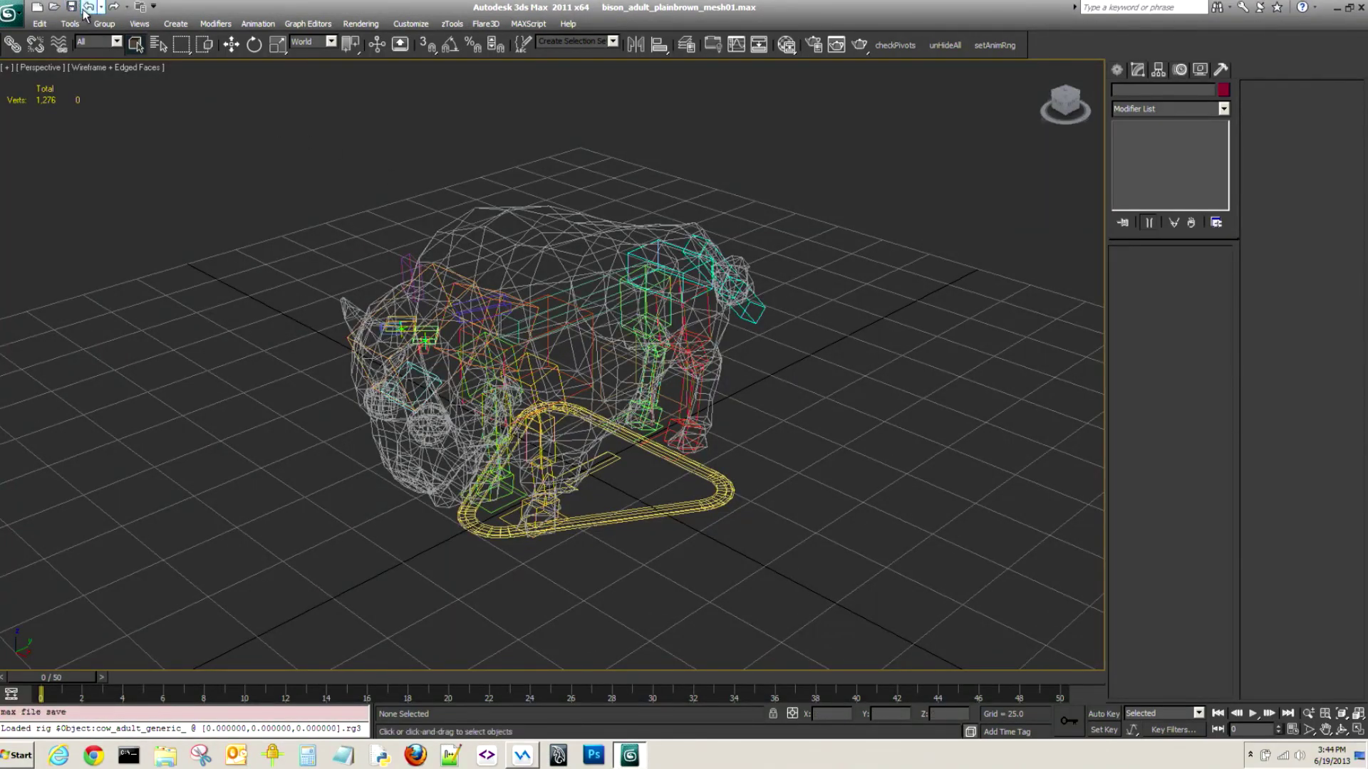
# Select the rig's triangular base and set its CATUnits Ratio to 0.9.
pyautogui.moveTo(750, 482); pyautogui.dragTo(688, 531)
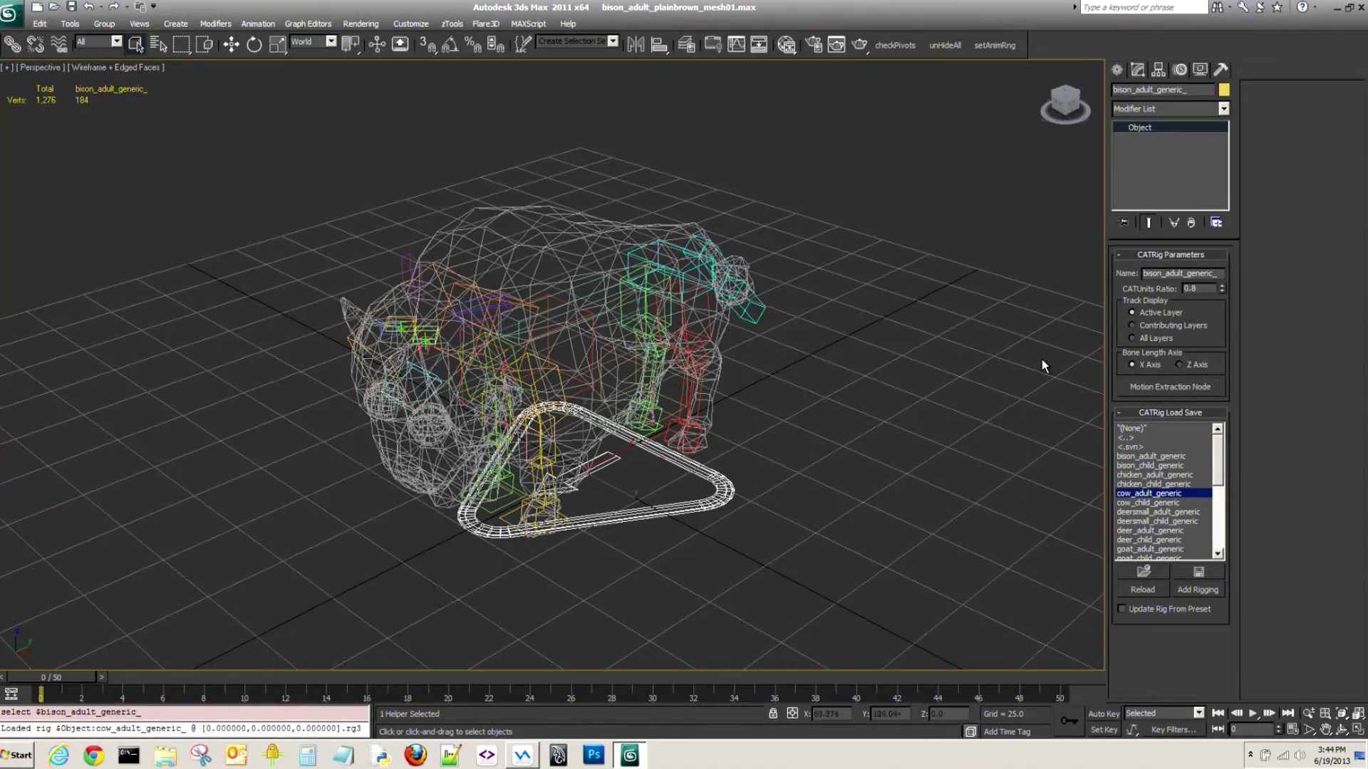
pyautogui.keyDown('alt'); pyautogui.moveTo(936, 445); pyautogui.dragTo(825, 430, button='middle'); pyautogui.keyUp('alt')
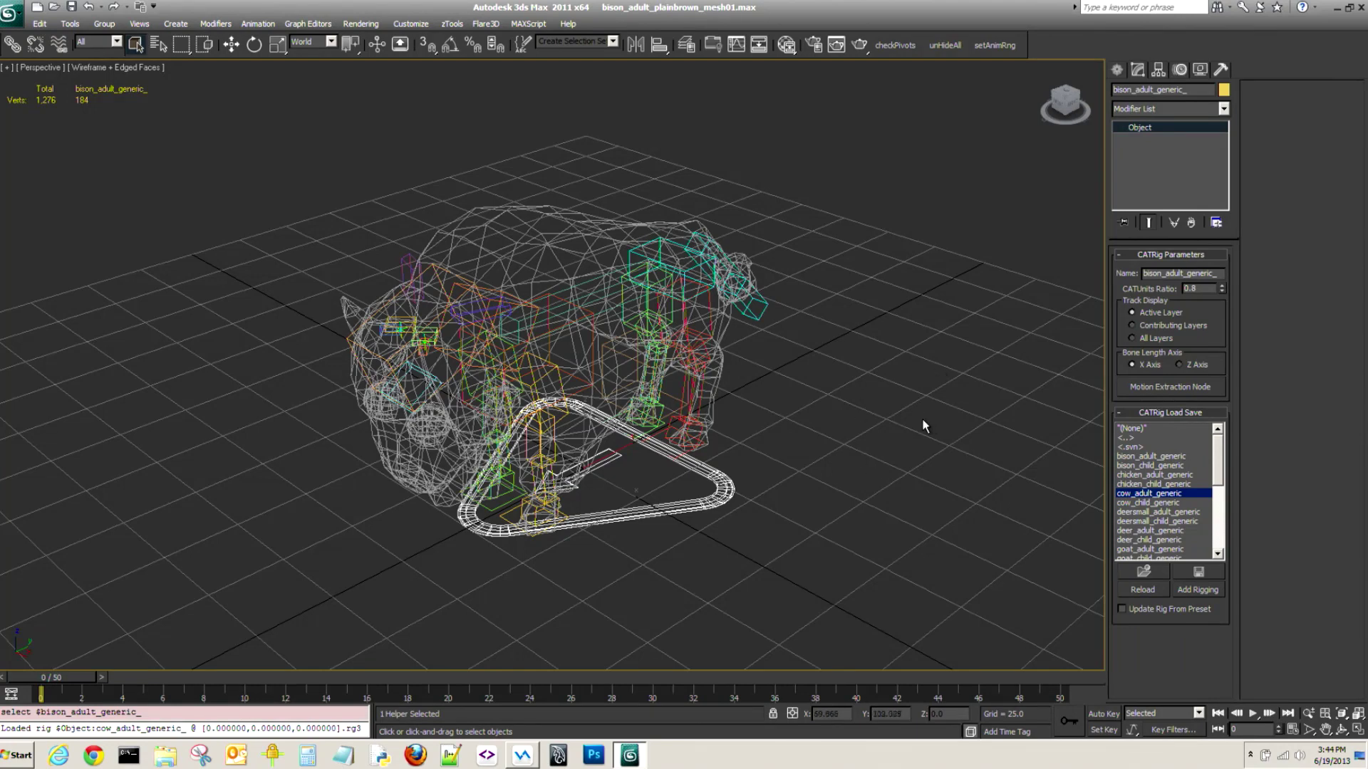
pyautogui.click(875, 485)
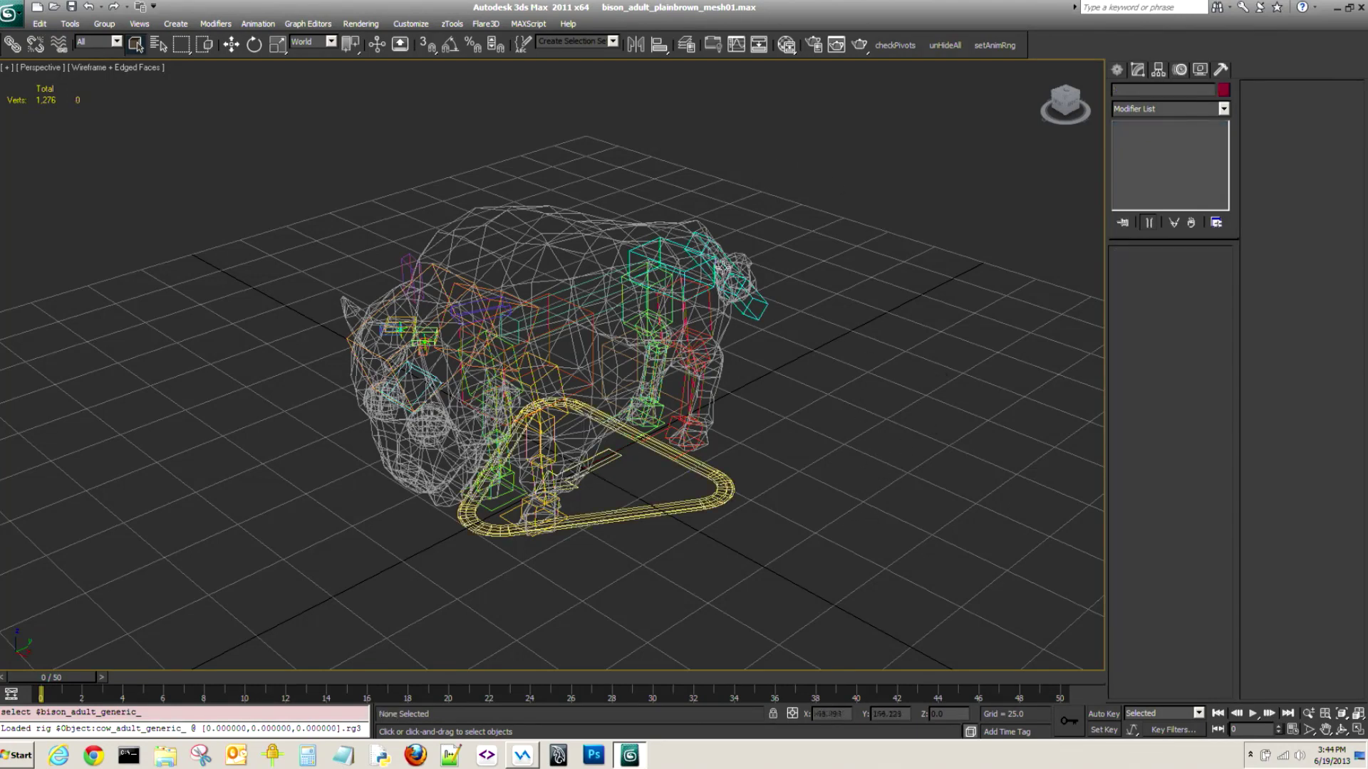
pyautogui.click(738, 493)
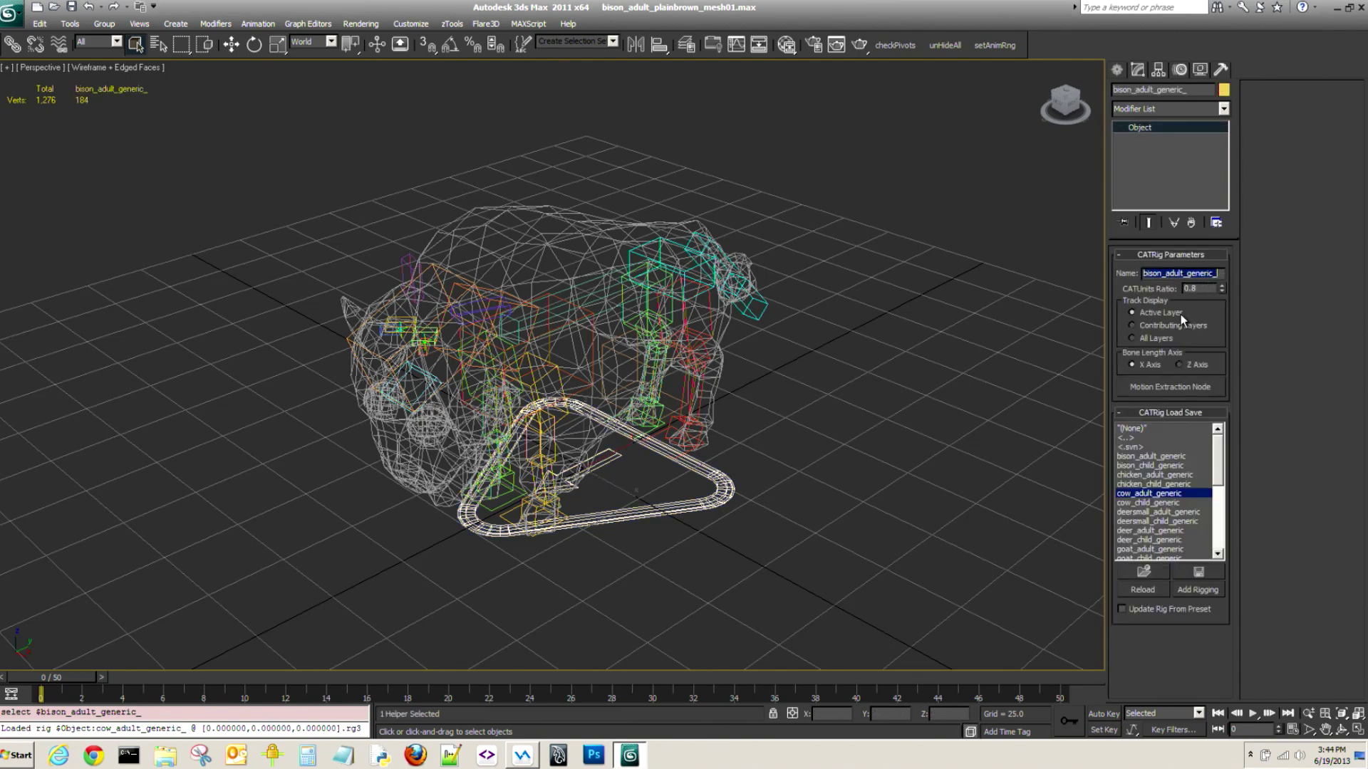
pyautogui.click(1209, 290)
pyautogui.press('Return')
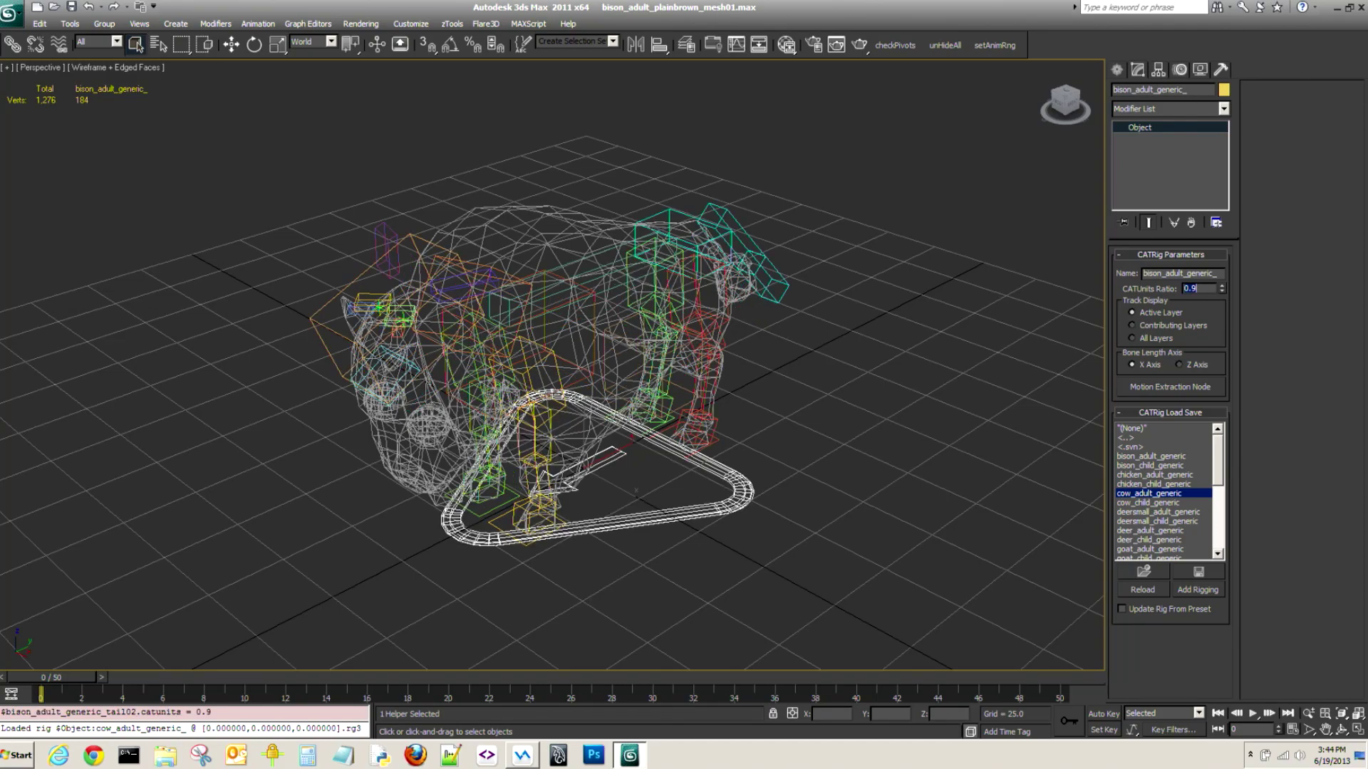
# Add an absolute animation layer to the bison rig and switch the rig from setup to animation mode.
pyautogui.keyDown('alt'); pyautogui.moveTo(916, 220); pyautogui.dragTo(826, 202, button='middle'); pyautogui.keyUp('alt')
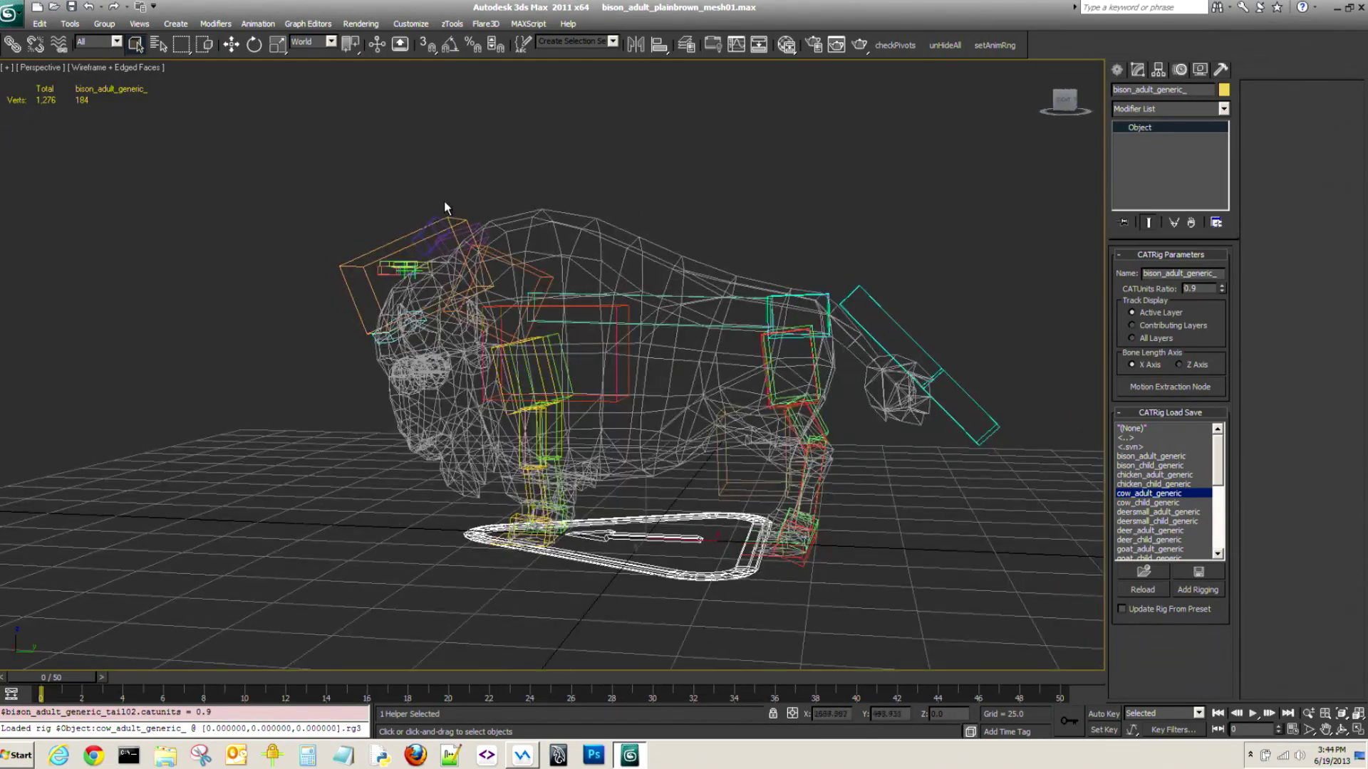
pyautogui.keyDown('alt'); pyautogui.moveTo(608, 374); pyautogui.dragTo(803, 436, button='middle'); pyautogui.keyUp('alt')
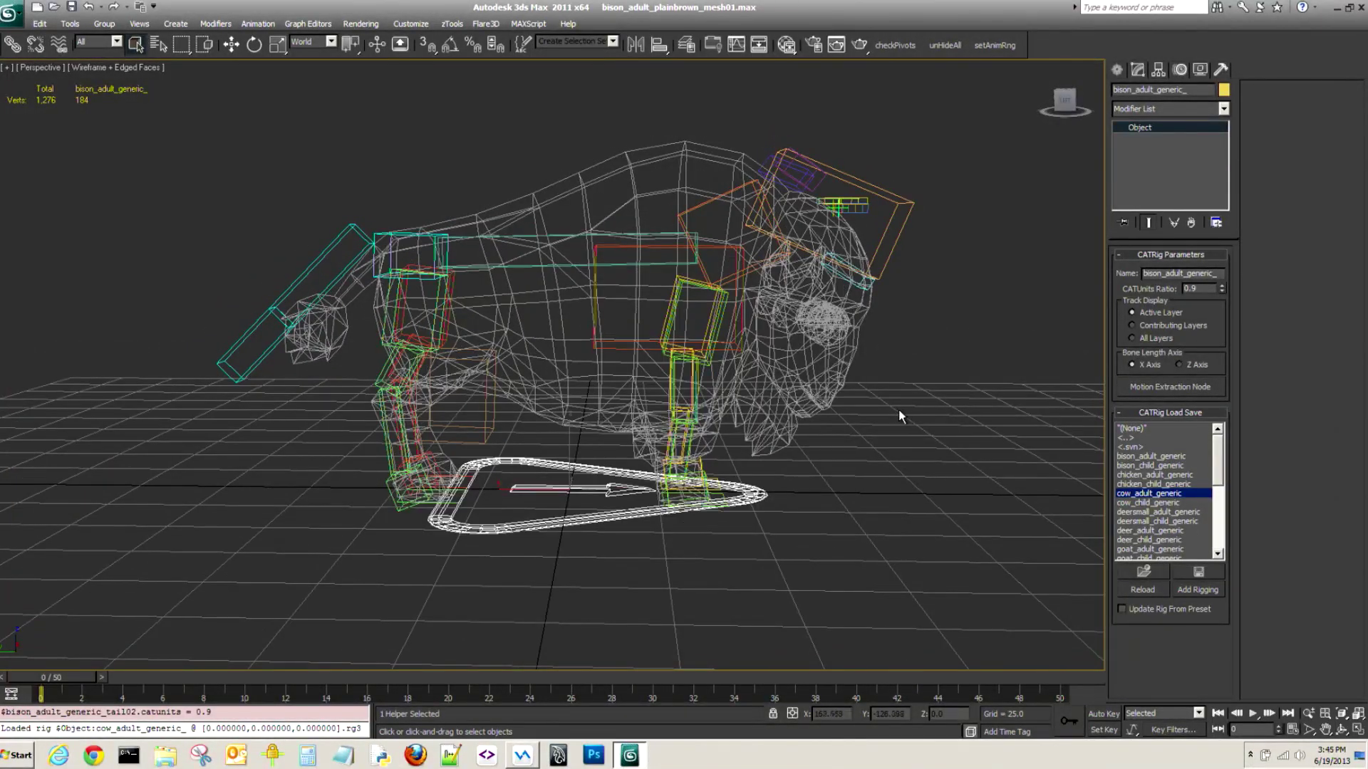
pyautogui.keyDown('alt'); pyautogui.moveTo(875, 403); pyautogui.dragTo(933, 393, button='middle'); pyautogui.keyUp('alt')
pyautogui.click(933, 393)
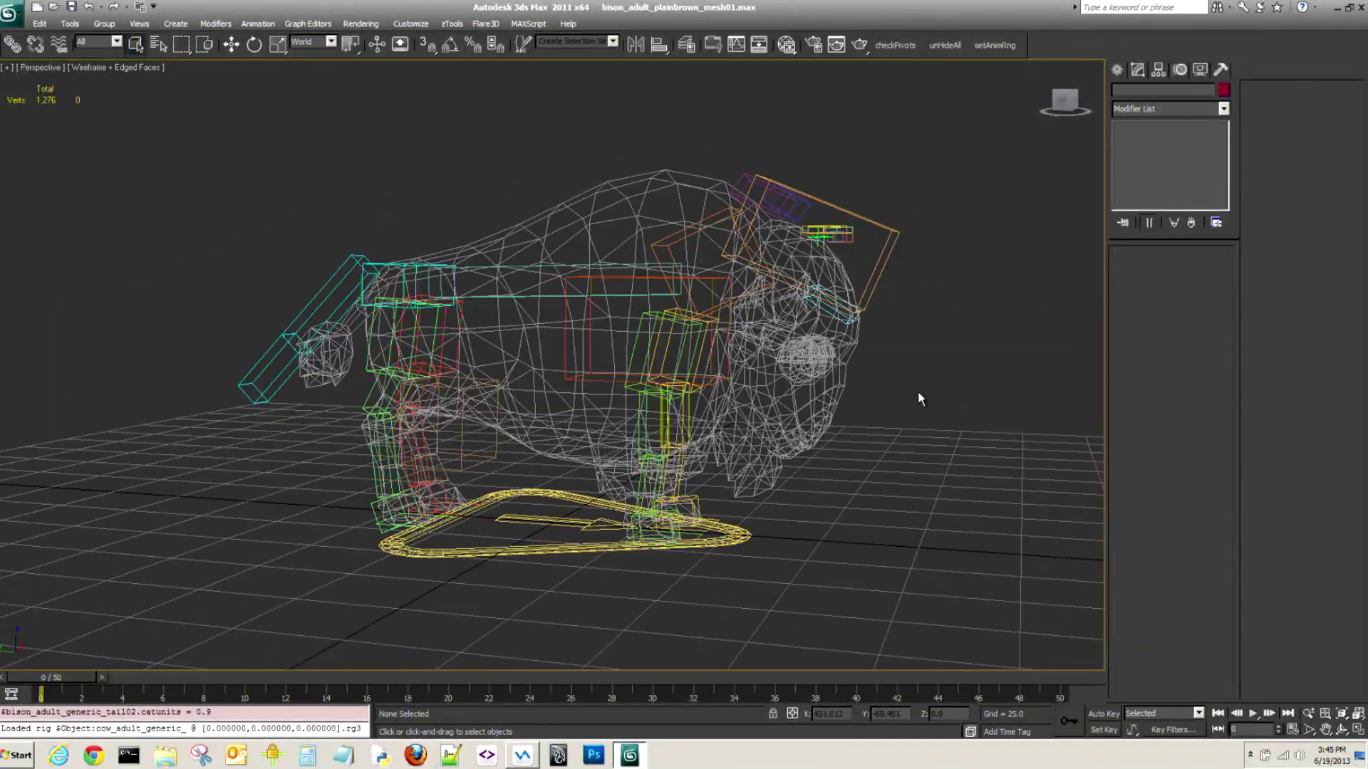
pyautogui.moveTo(843, 482)
pyautogui.keyDown('alt'); pyautogui.mouseDown(button='middle')
pyautogui.moveTo(806, 480)
pyautogui.moveTo(890, 480)
pyautogui.moveTo(852, 473)
pyautogui.moveTo(847, 495)
pyautogui.mouseUp(button='middle'); pyautogui.keyUp('alt')
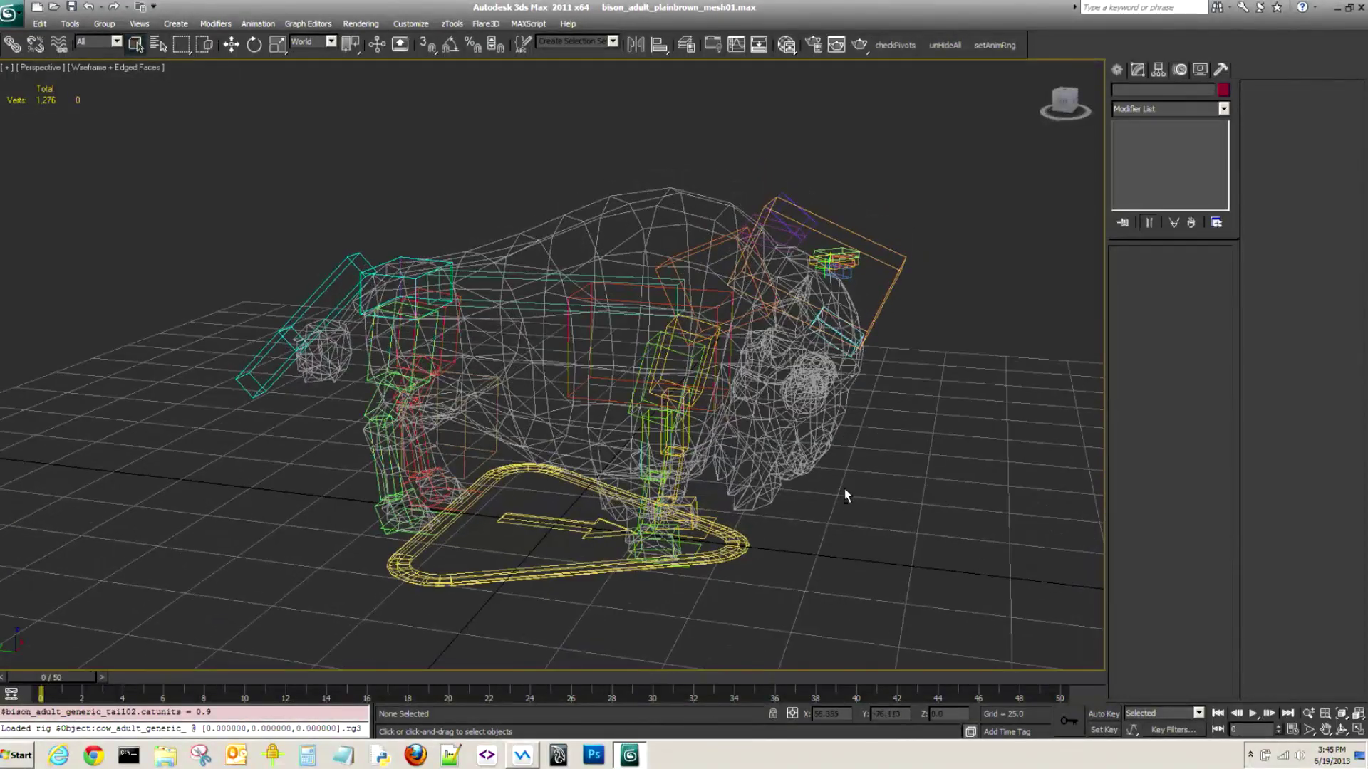
pyautogui.click(536, 575)
pyautogui.click(1181, 71)
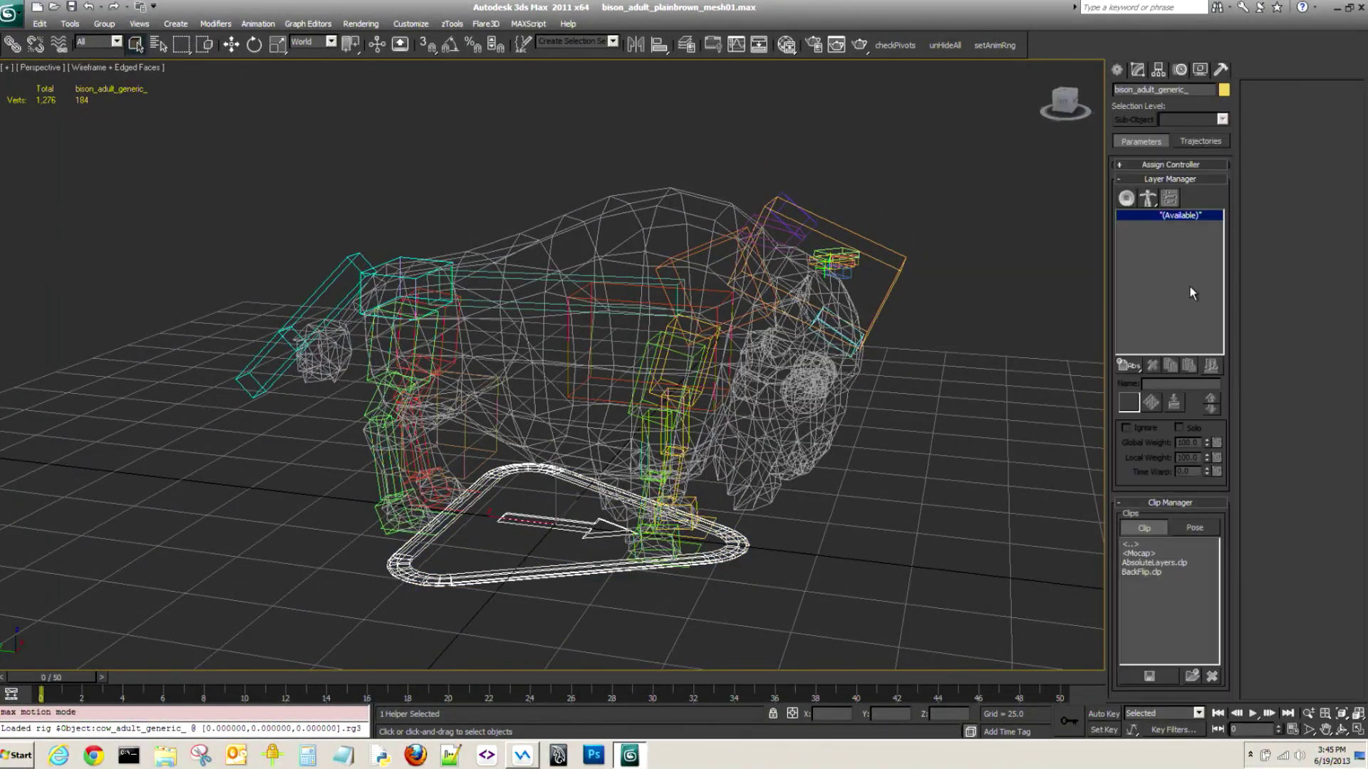
pyautogui.click(1126, 366)
pyautogui.moveTo(1125, 373); pyautogui.dragTo(1127, 381)
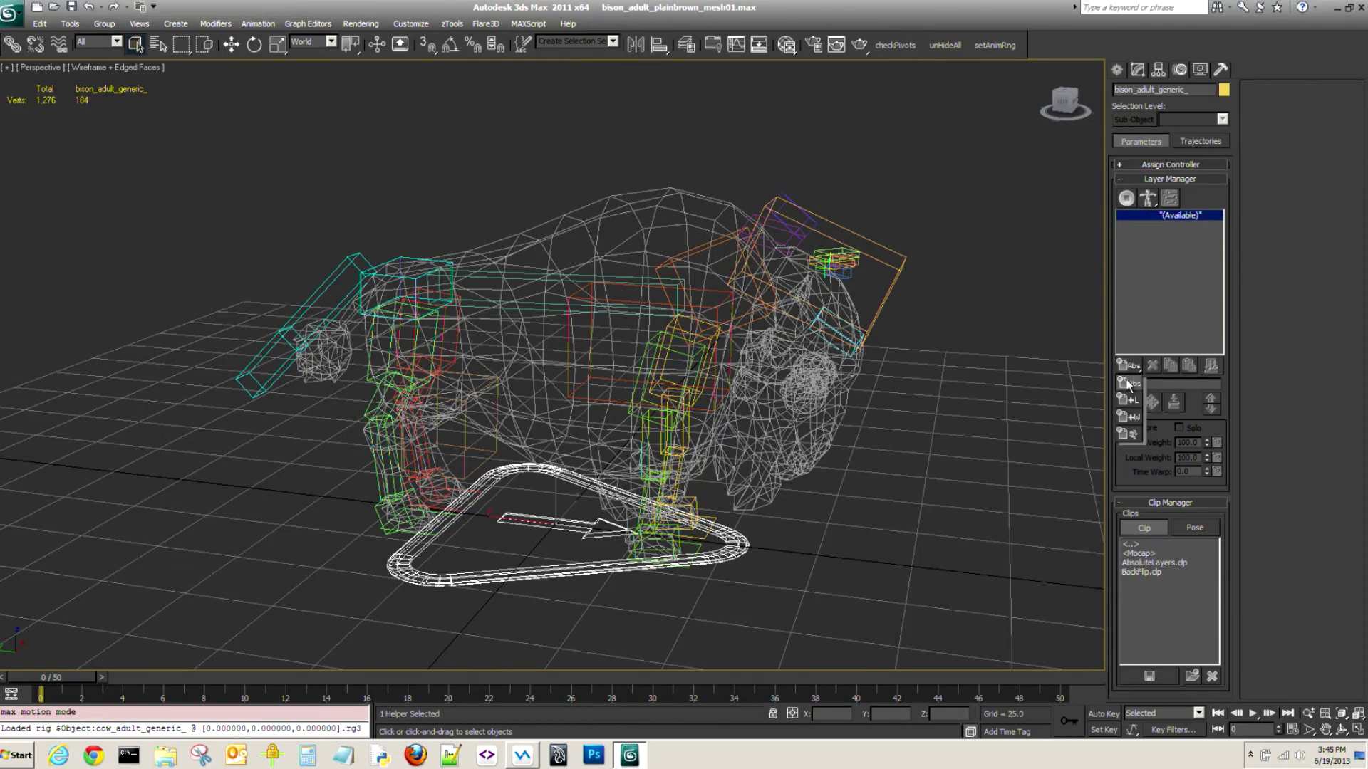
pyautogui.click(1126, 200)
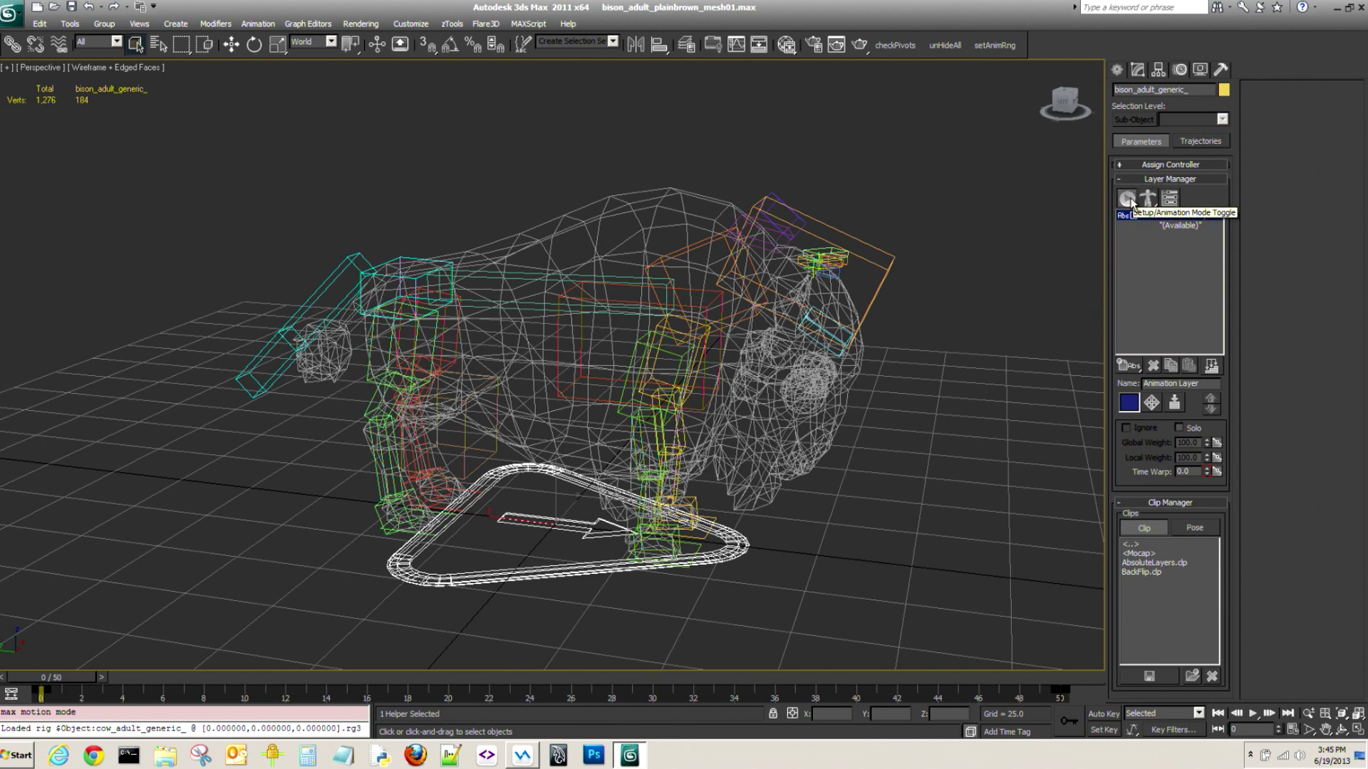
# Return the bison rig to setup mode and delete its animation layer.
pyautogui.click(1129, 199)
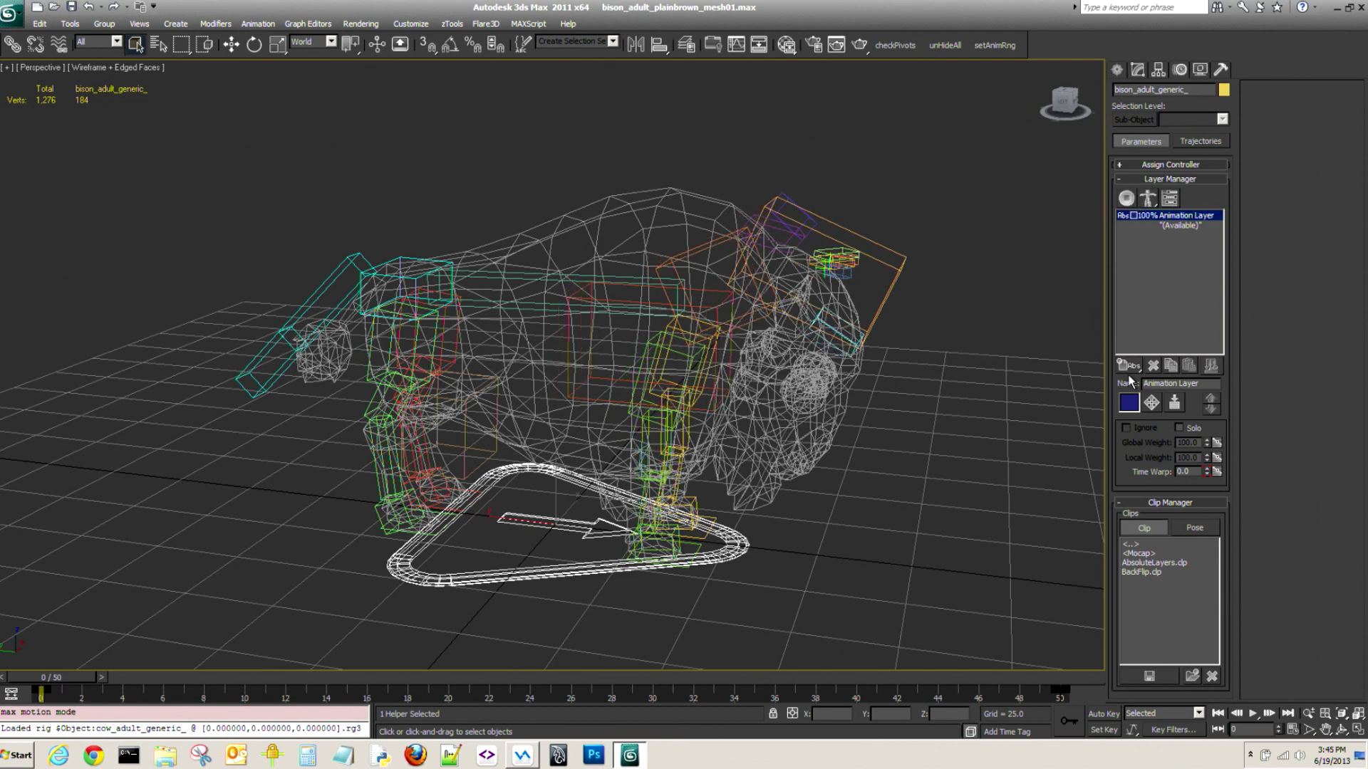
pyautogui.click(1152, 366)
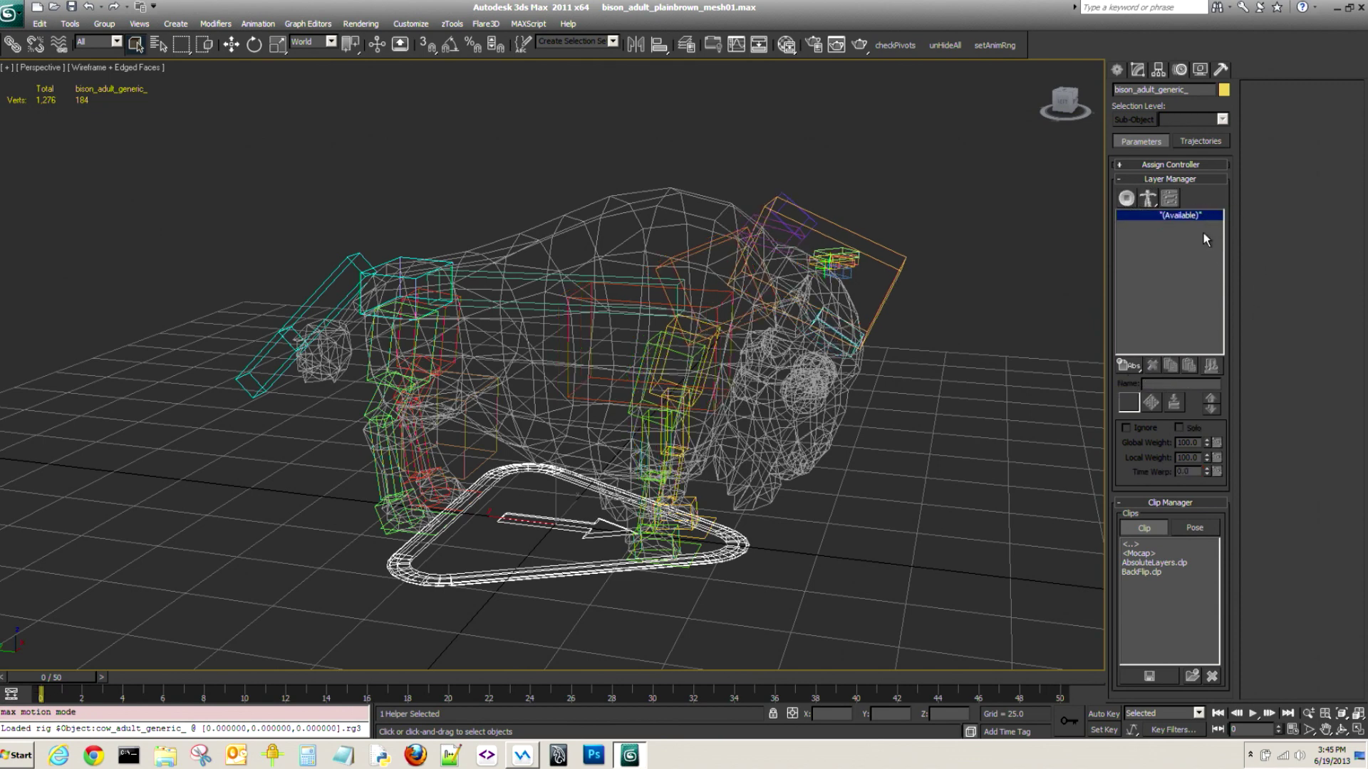
pyautogui.click(1126, 199)
# Select only the bison mesh bison_adult_plainbrown_geo and freeze it.
pyautogui.keyDown('alt'); pyautogui.moveTo(937, 489); pyautogui.dragTo(641, 324, button='middle'); pyautogui.keyUp('alt')
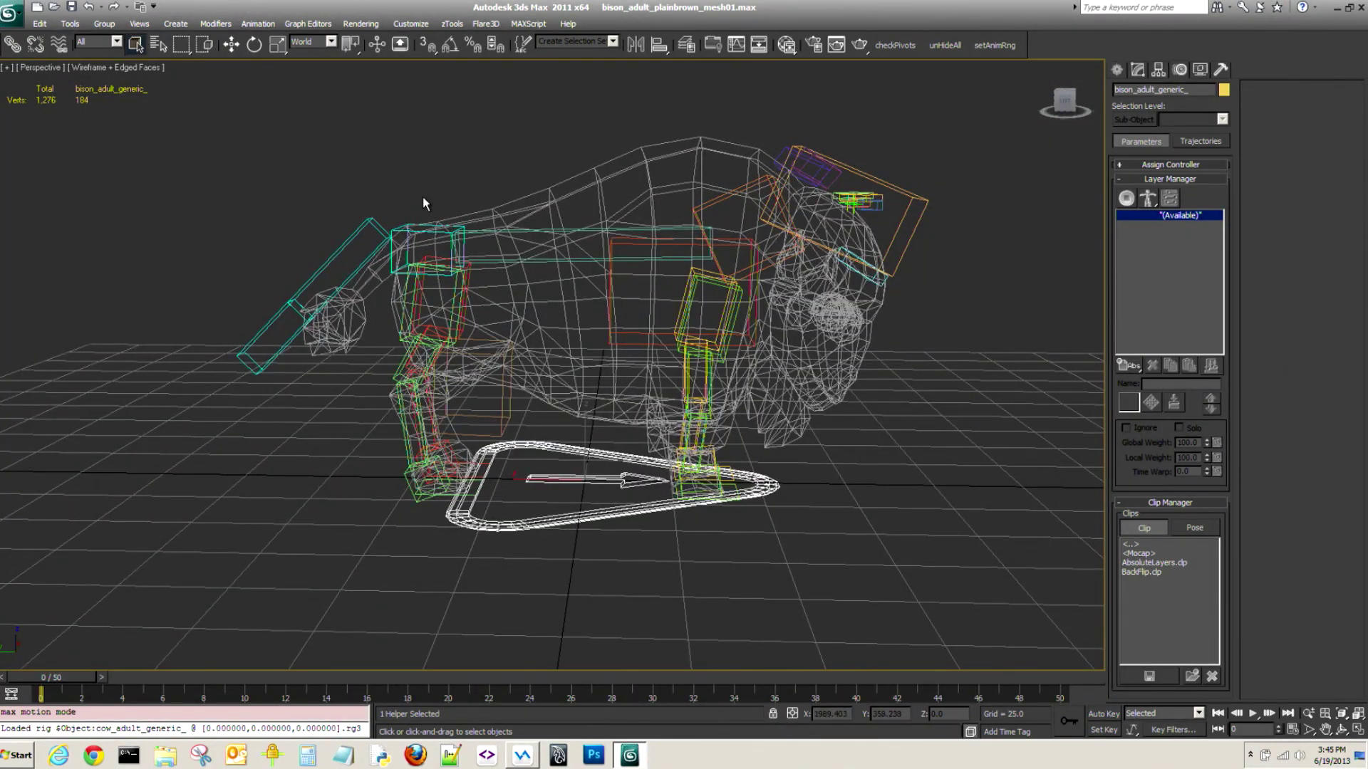
pyautogui.click(421, 245)
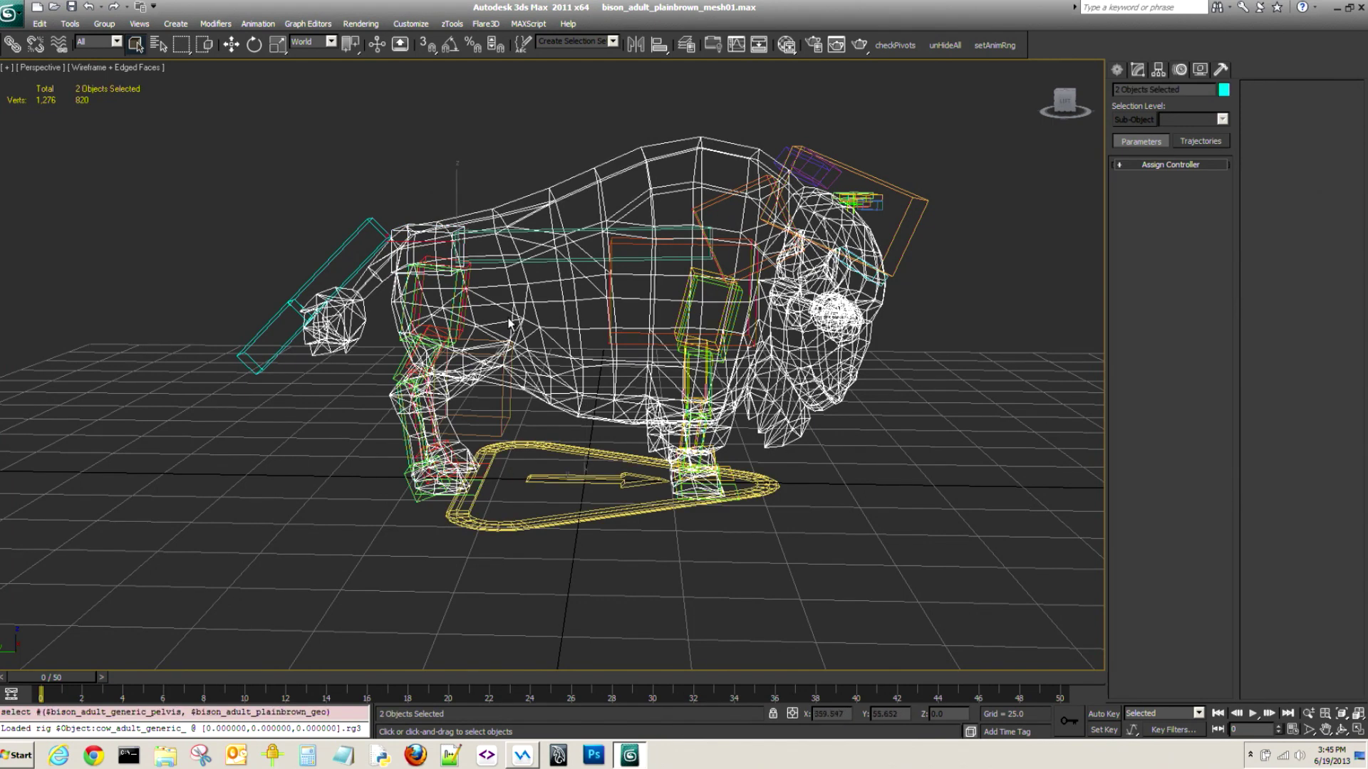
pyautogui.moveTo(620, 101); pyautogui.dragTo(597, 165)
pyautogui.click(618, 152)
pyautogui.click(634, 111)
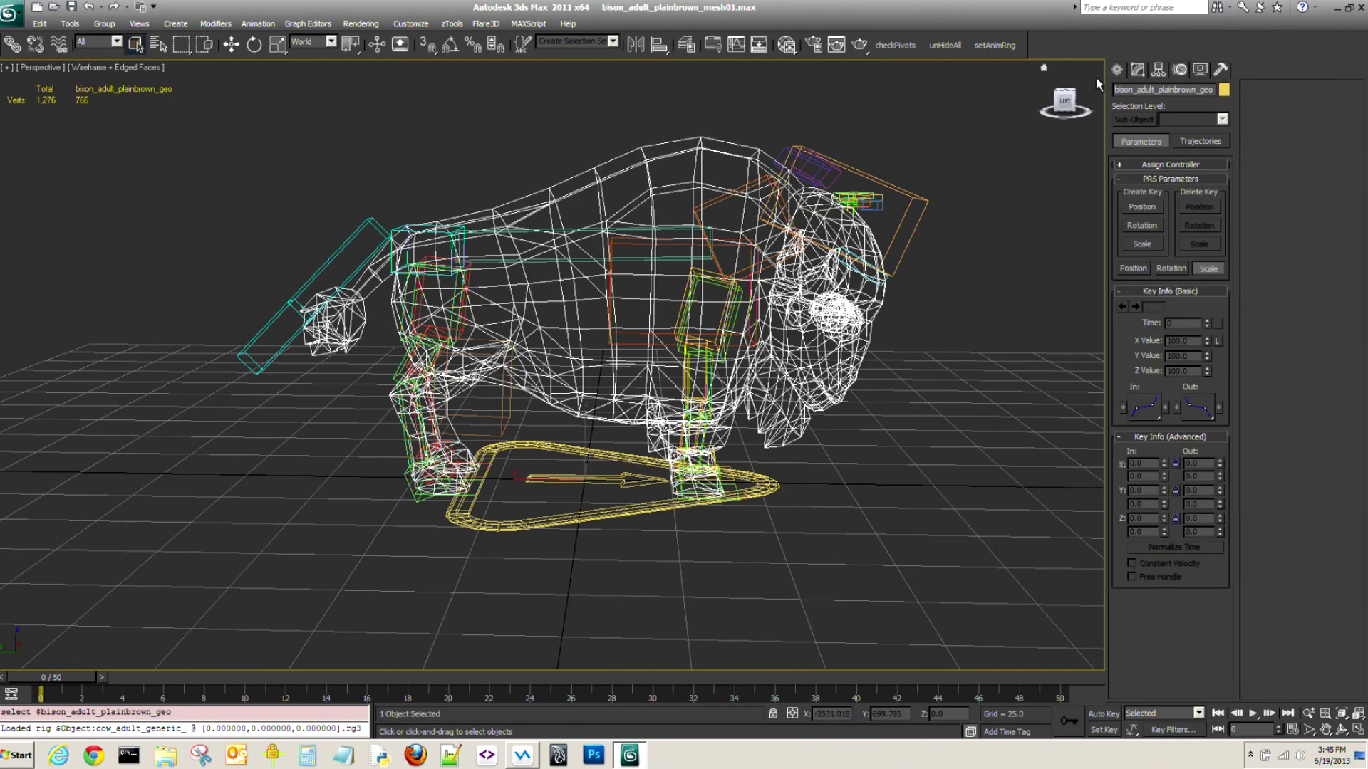
pyautogui.click(1139, 74)
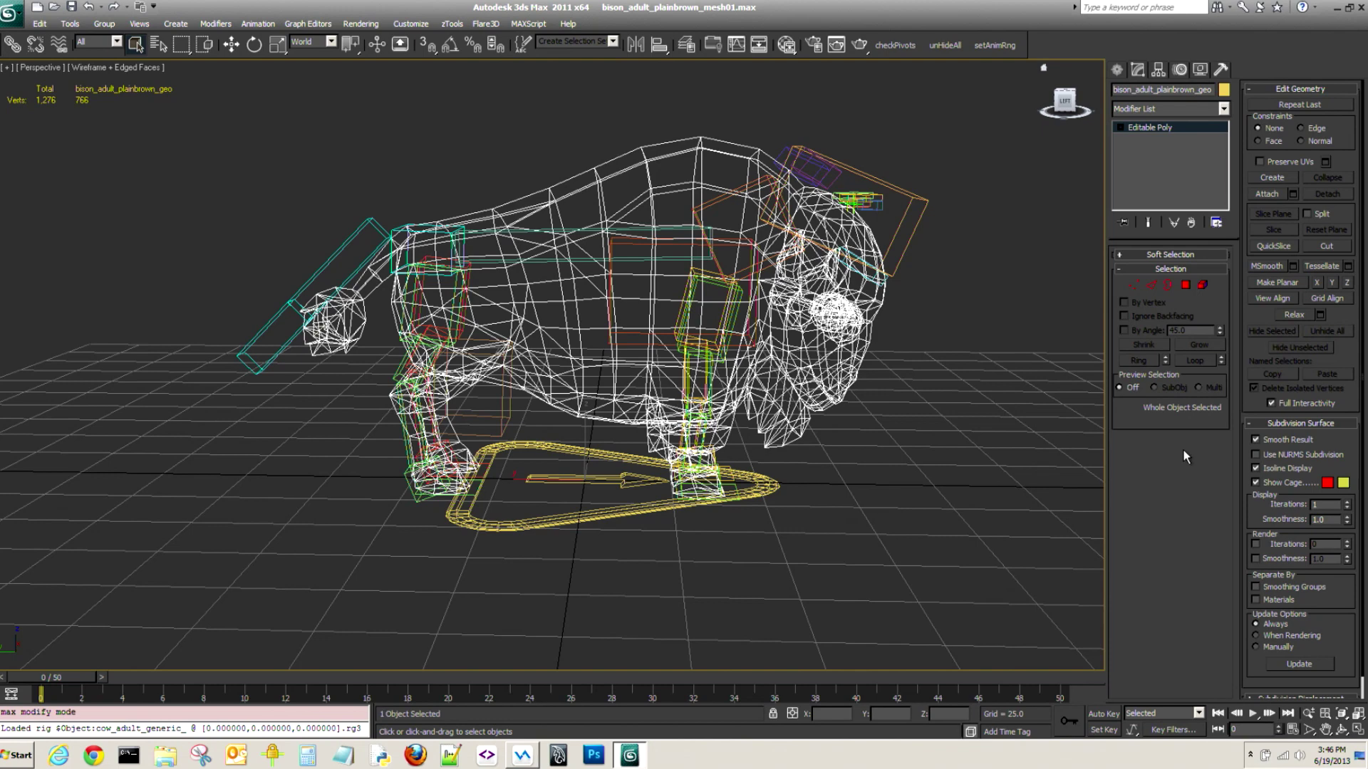
pyautogui.click(1199, 70)
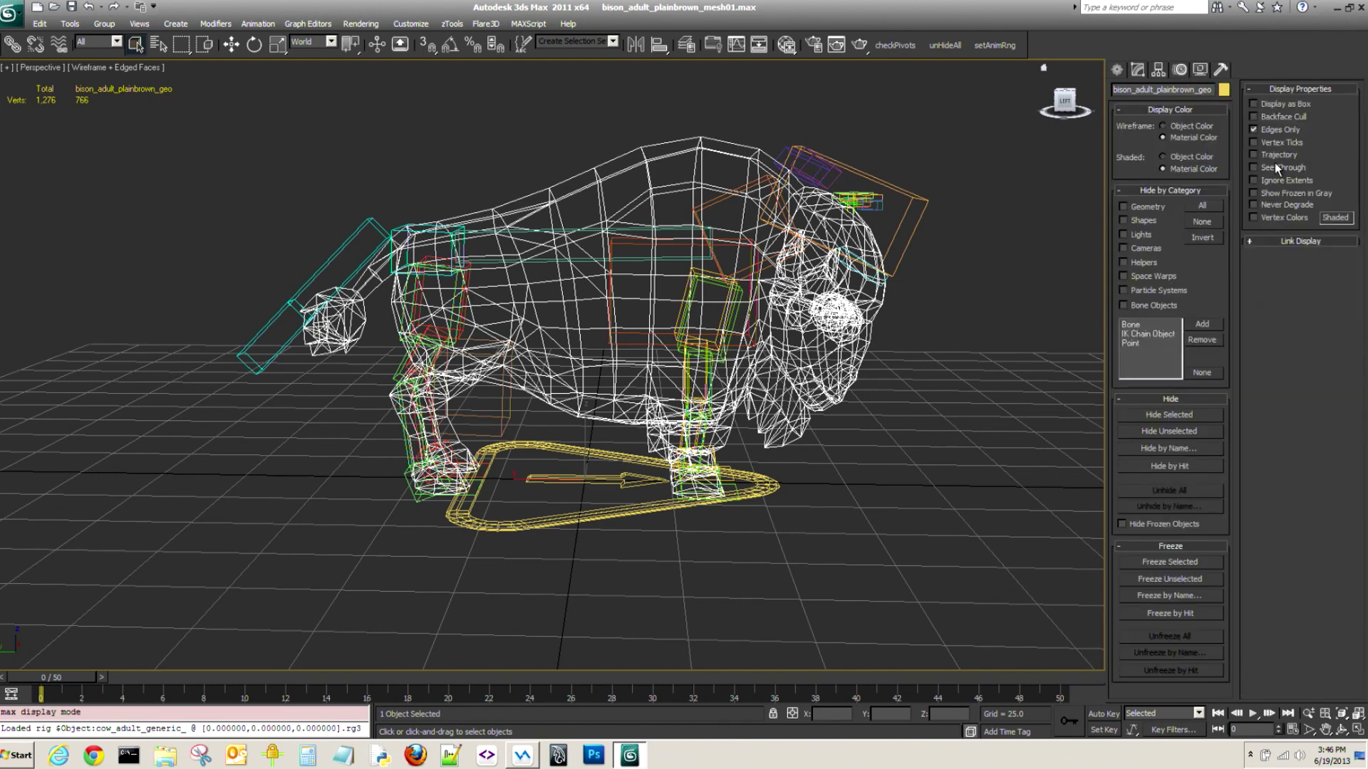
pyautogui.click(1187, 561)
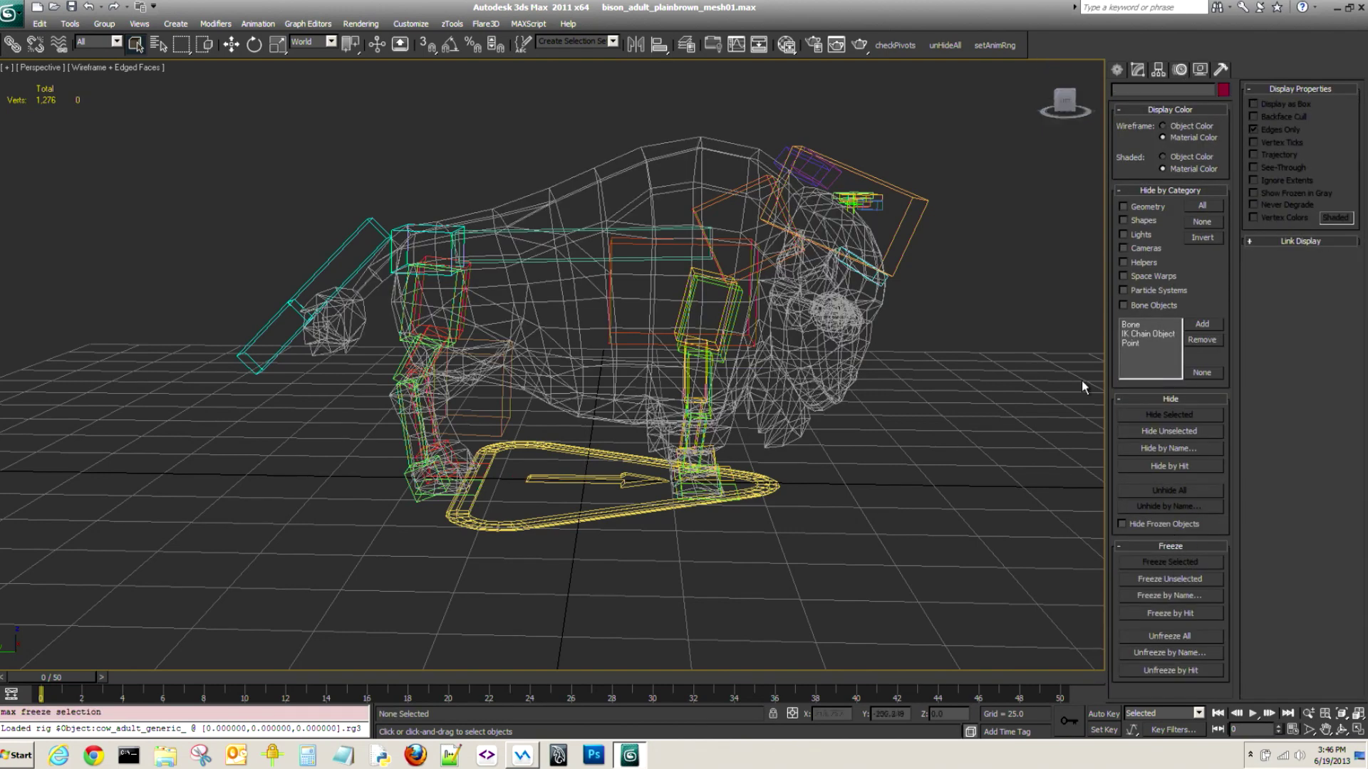
# Select the rig's pelvis hub and turn off its custom mesh.
pyautogui.click(1138, 72)
pyautogui.moveTo(472, 158); pyautogui.dragTo(431, 238)
pyautogui.moveTo(427, 166); pyautogui.dragTo(410, 235)
pyautogui.moveTo(597, 398); pyautogui.dragTo(664, 293, button='middle')
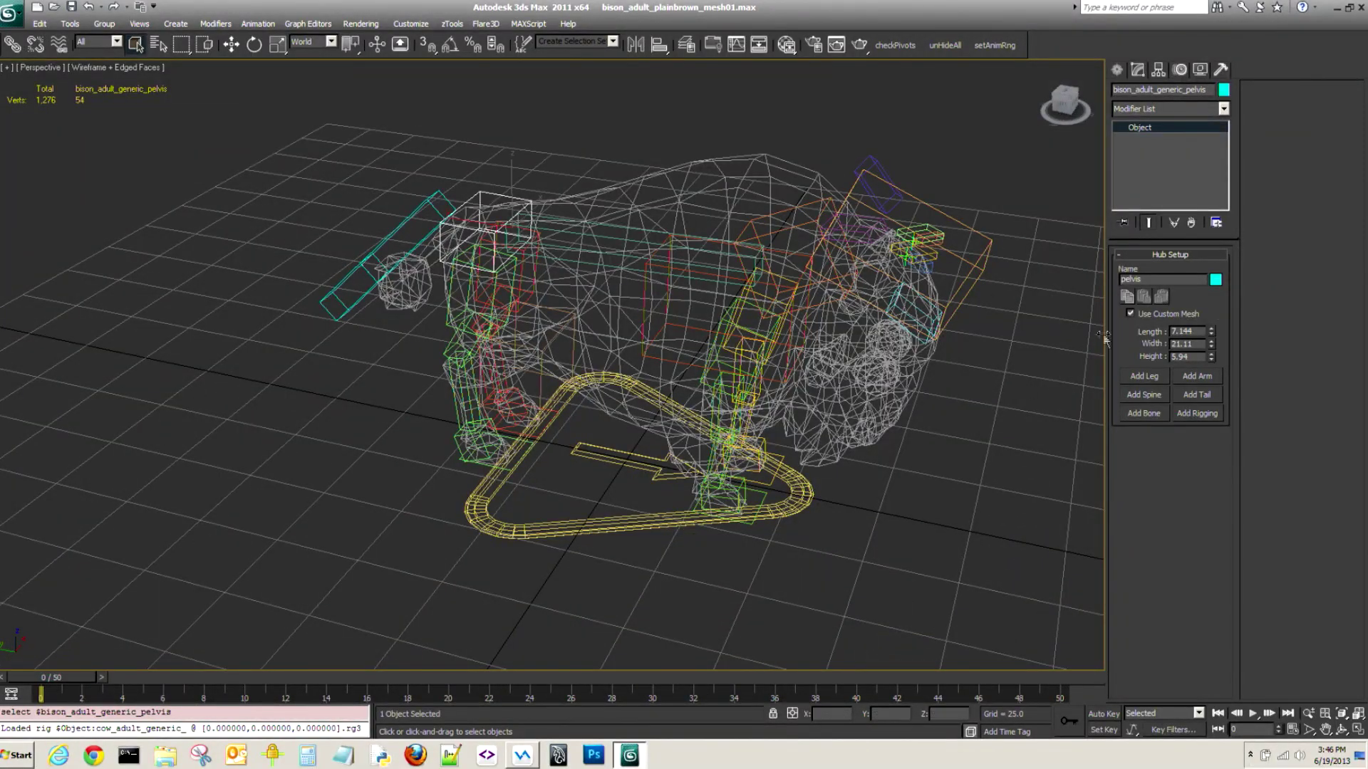
pyautogui.click(1130, 314)
# Enlarge the pelvis hub to a length of about 24.97, width of 58.26 and height of 22.69 to fill the bison's hips.
pyautogui.moveTo(753, 347); pyautogui.dragTo(716, 386, button='middle')
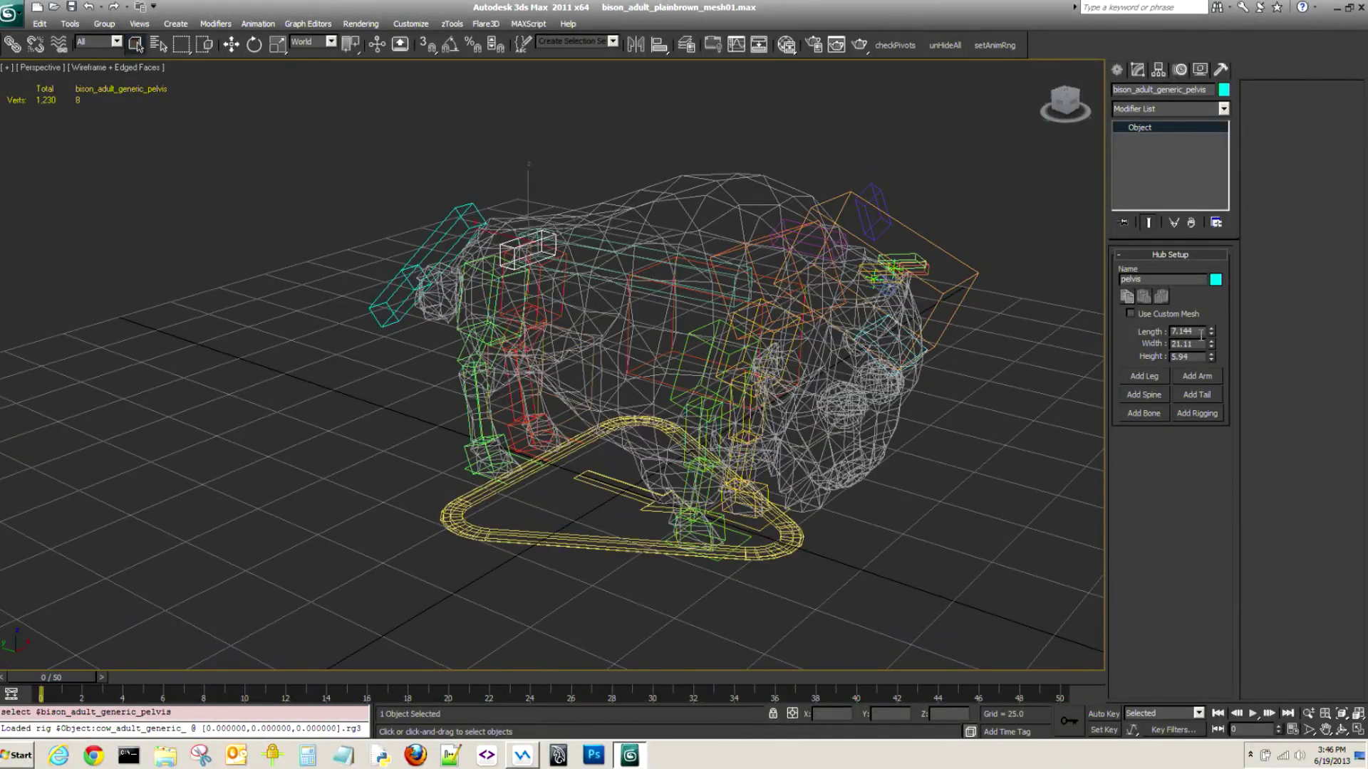
pyautogui.moveTo(1211, 332); pyautogui.dragTo(1184, 218)
pyautogui.moveTo(1212, 357); pyautogui.dragTo(1211, 299)
pyautogui.keyDown('alt'); pyautogui.moveTo(784, 310); pyautogui.dragTo(780, 280, button='middle'); pyautogui.keyUp('alt')
pyautogui.moveTo(1212, 332); pyautogui.dragTo(1206, 280)
pyautogui.keyDown('alt'); pyautogui.moveTo(855, 377); pyautogui.dragTo(831, 395, button='middle'); pyautogui.keyUp('alt')
# In the left view, move the pelvis hub about 3.25 units forward and 0.41 units down, and deselect it.
pyautogui.press('l')
pyautogui.moveTo(681, 284); pyautogui.dragTo(704, 376, button='middle')
pyautogui.scroll(5, 704, 375)
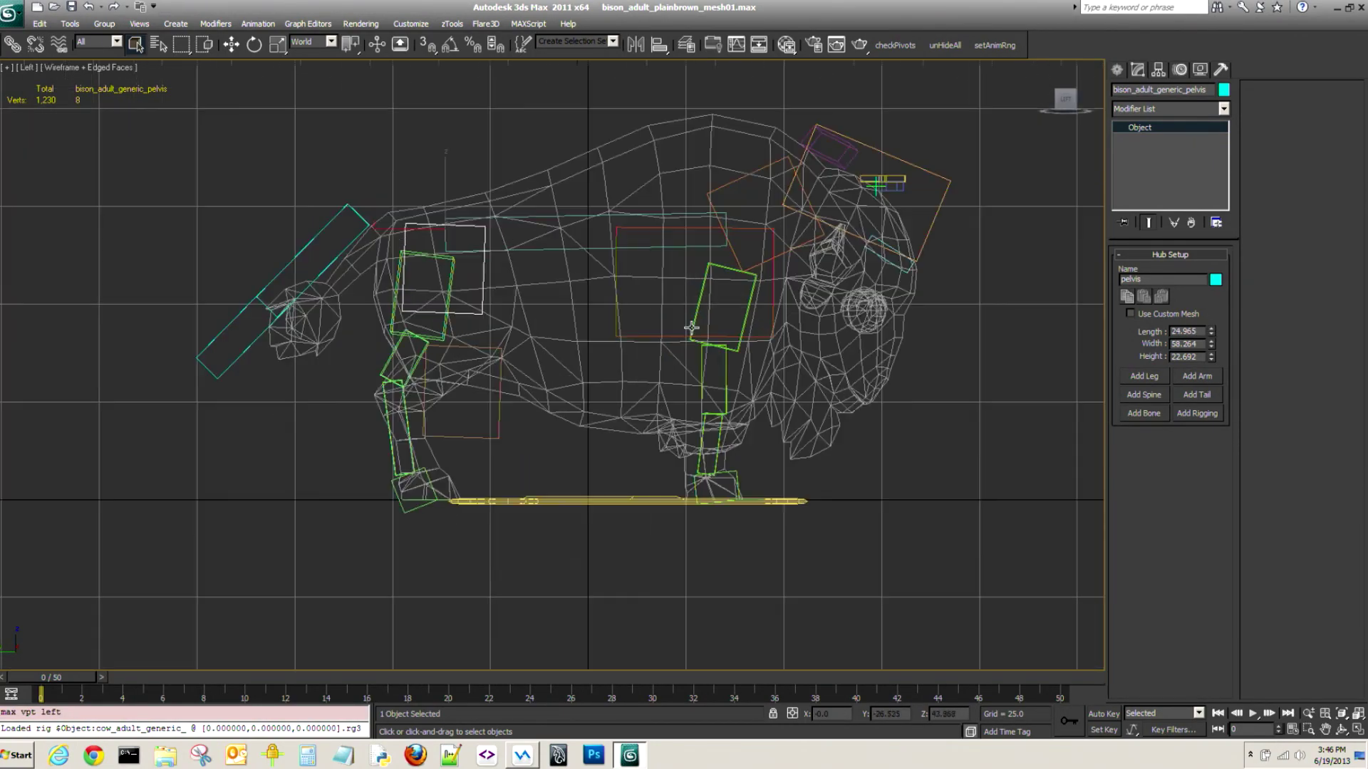
pyautogui.press('w')
pyautogui.moveTo(398, 232)
pyautogui.mouseDown()
pyautogui.moveTo(376, 218)
pyautogui.moveTo(414, 234)
pyautogui.mouseUp()
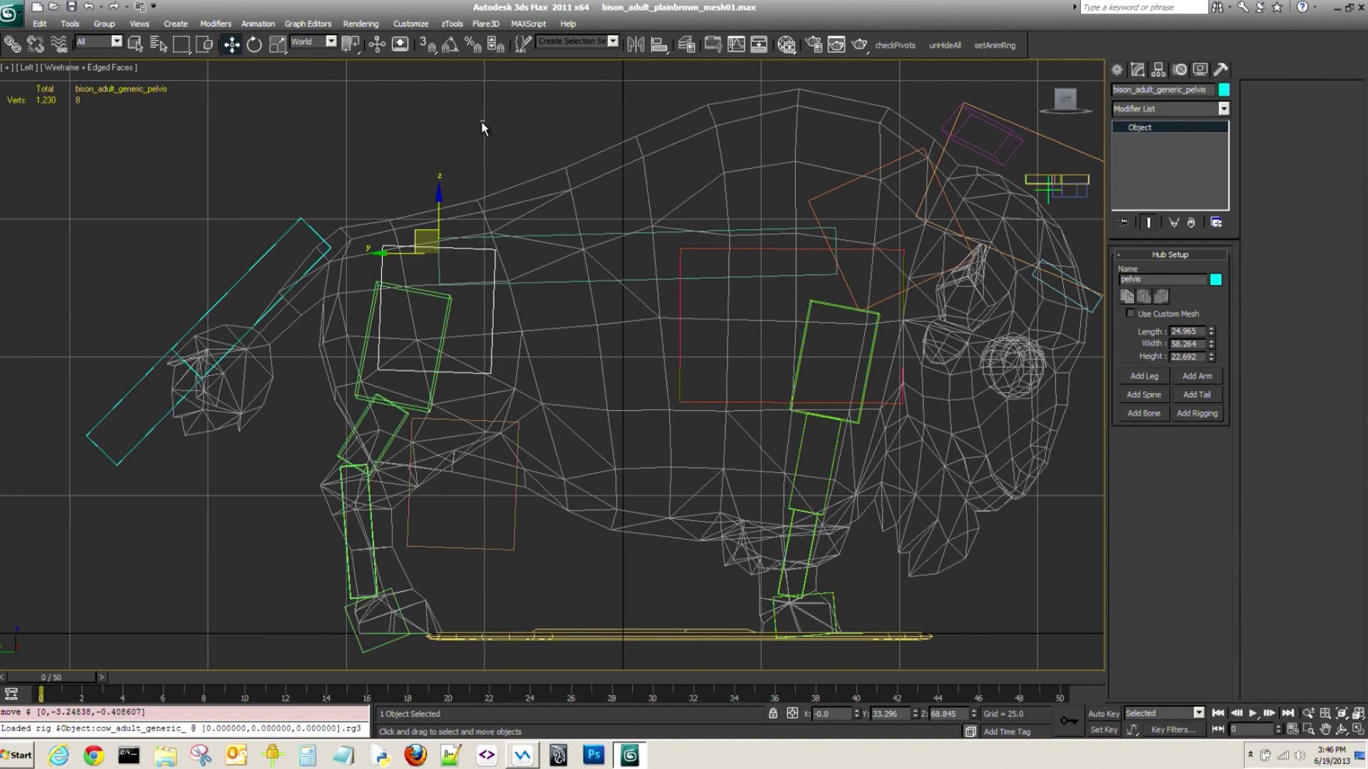
pyautogui.click(457, 184)
pyautogui.moveTo(503, 293); pyautogui.dragTo(436, 301, button='middle')
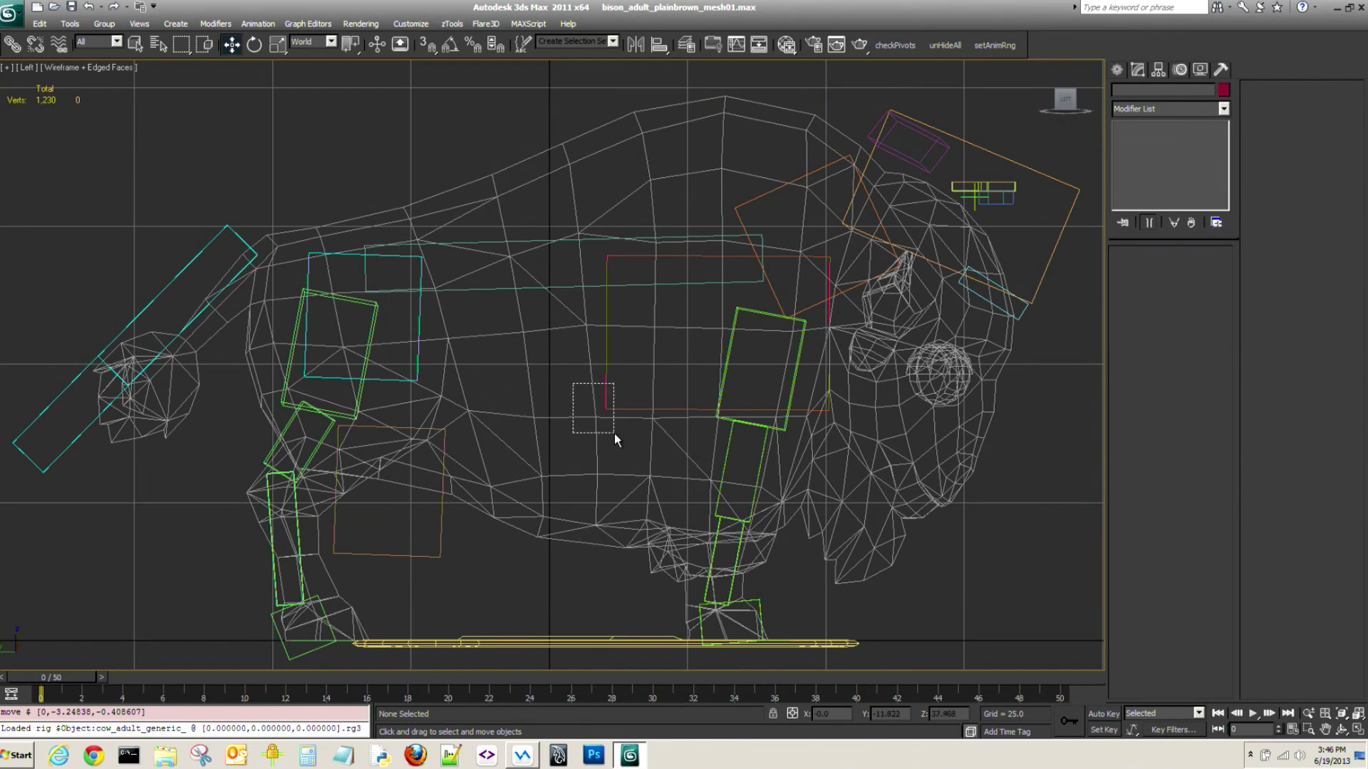
# Select the ribcage hub and enlarge it to a length of about 27.70, width of 31.10 and height of 31.90.
pyautogui.moveTo(614, 433); pyautogui.dragTo(614, 434)
pyautogui.press('alt')
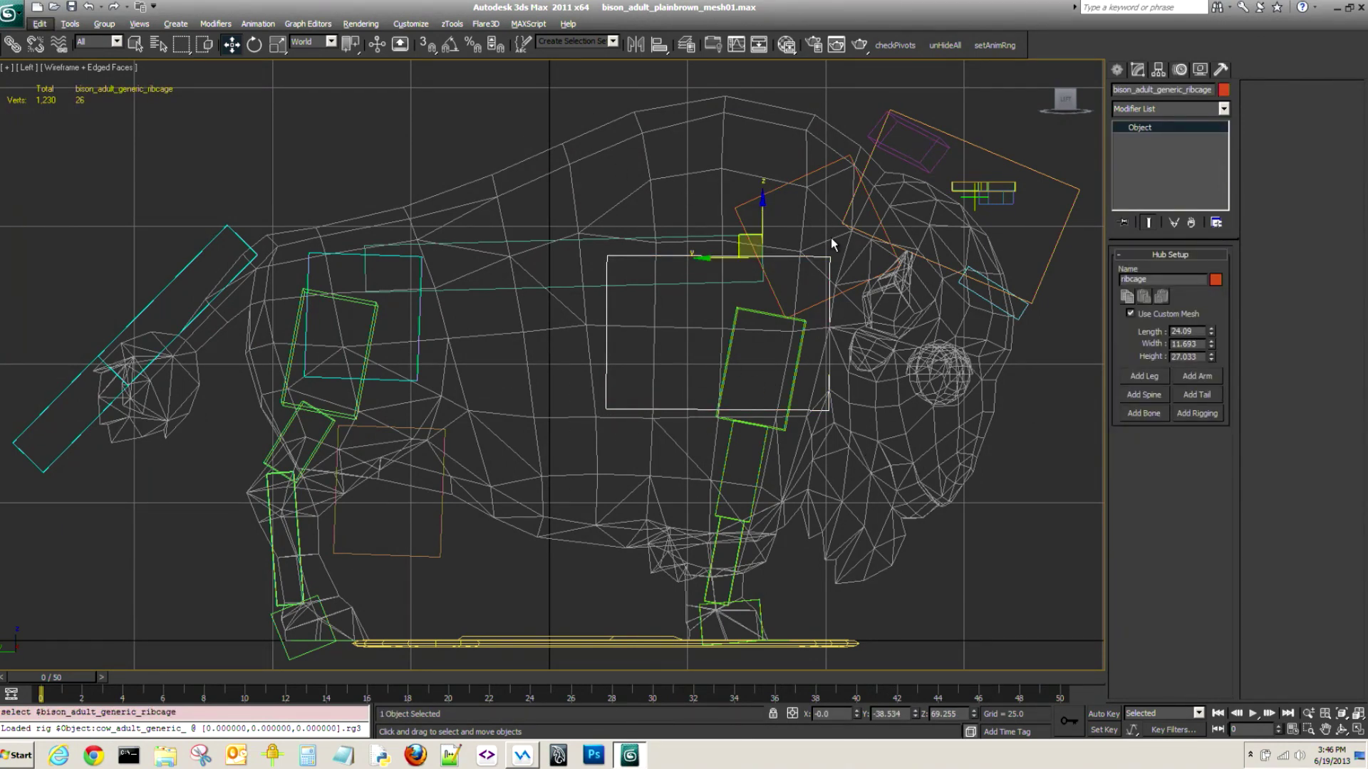
pyautogui.press('p')
pyautogui.keyDown('alt'); pyautogui.moveTo(802, 284); pyautogui.dragTo(724, 299, button='middle'); pyautogui.keyUp('alt')
pyautogui.scroll(-5, 738, 366)
pyautogui.moveTo(1211, 332)
pyautogui.mouseDown()
pyautogui.moveTo(1208, 317)
pyautogui.moveTo(1211, 349)
pyautogui.moveTo(1211, 329)
pyautogui.mouseUp()
pyautogui.keyDown('alt'); pyautogui.moveTo(748, 424); pyautogui.dragTo(831, 349, button='middle'); pyautogui.keyUp('alt')
pyautogui.keyDown('alt'); pyautogui.moveTo(788, 393); pyautogui.dragTo(754, 379, button='middle'); pyautogui.keyUp('alt')
# In the left view, move the ribcage hub about 3.3 units backward and 2.9 units down inside the bison's chest.
pyautogui.press('l')
pyautogui.moveTo(709, 311); pyautogui.dragTo(650, 427, button='middle')
pyautogui.scroll(6, 650, 427)
pyautogui.moveTo(649, 367); pyautogui.dragTo(788, 362, button='middle')
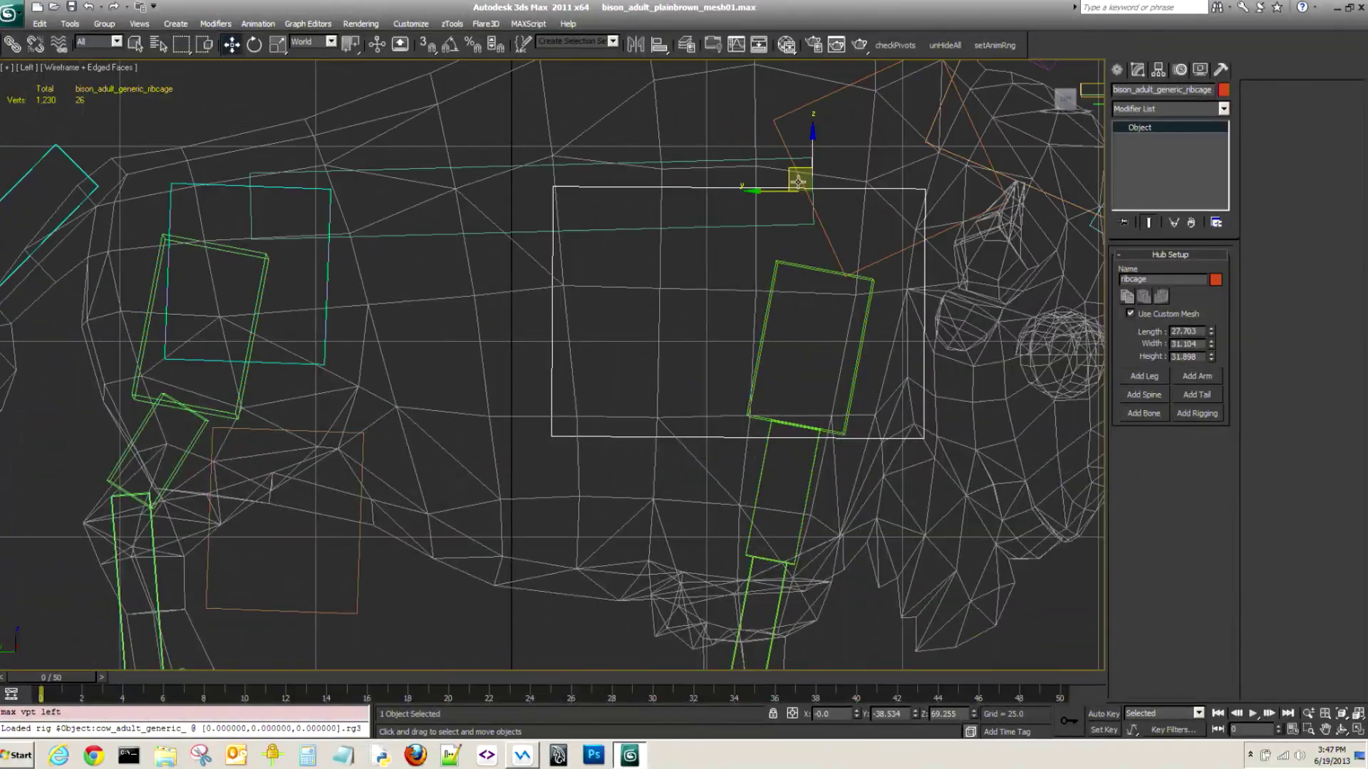
pyautogui.moveTo(793, 168); pyautogui.dragTo(769, 188)
pyautogui.moveTo(840, 350); pyautogui.dragTo(741, 256, button='middle')
pyautogui.scroll(-2, 801, 309)
pyautogui.moveTo(801, 309); pyautogui.dragTo(781, 424, button='middle')
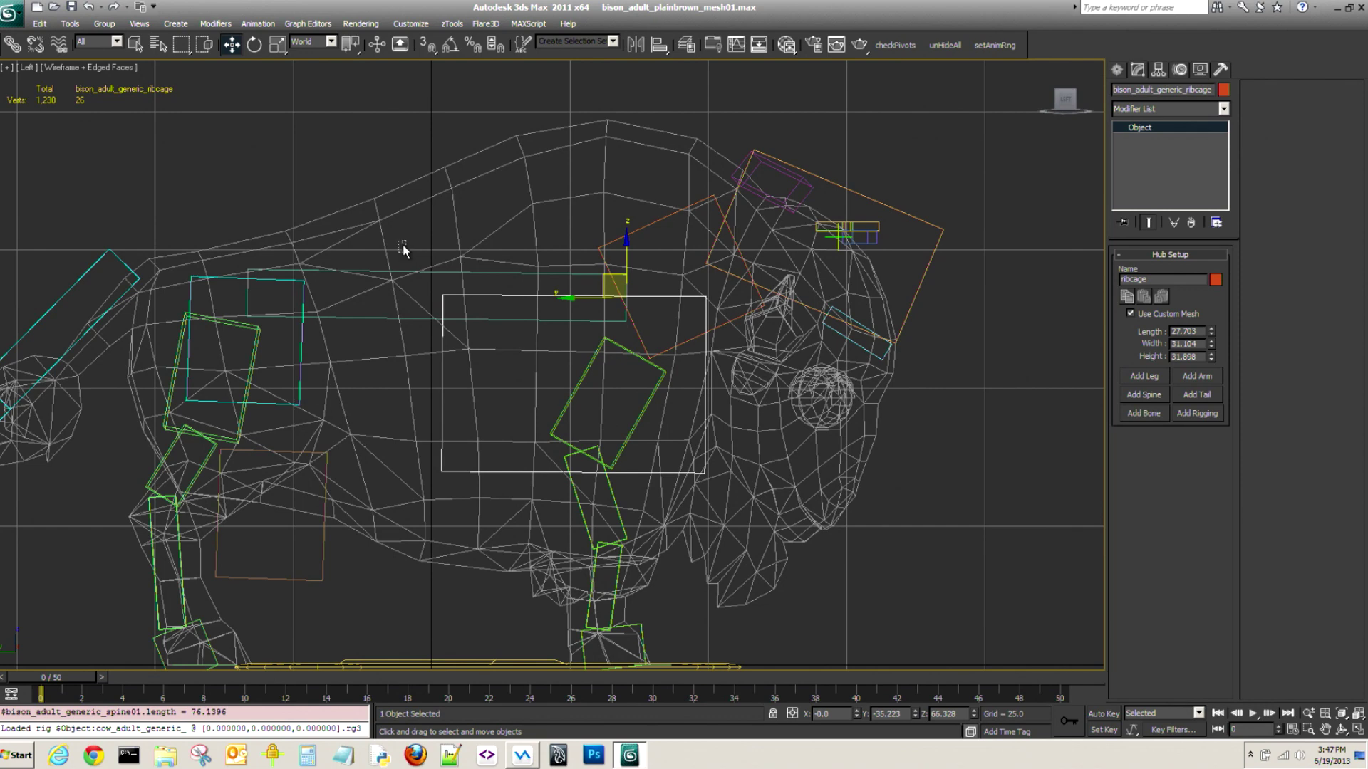
# Move the head hub down and forward onto the bison's head and rotate it about 35 degrees in local coordinates.
pyautogui.click(517, 286)
pyautogui.click(657, 218)
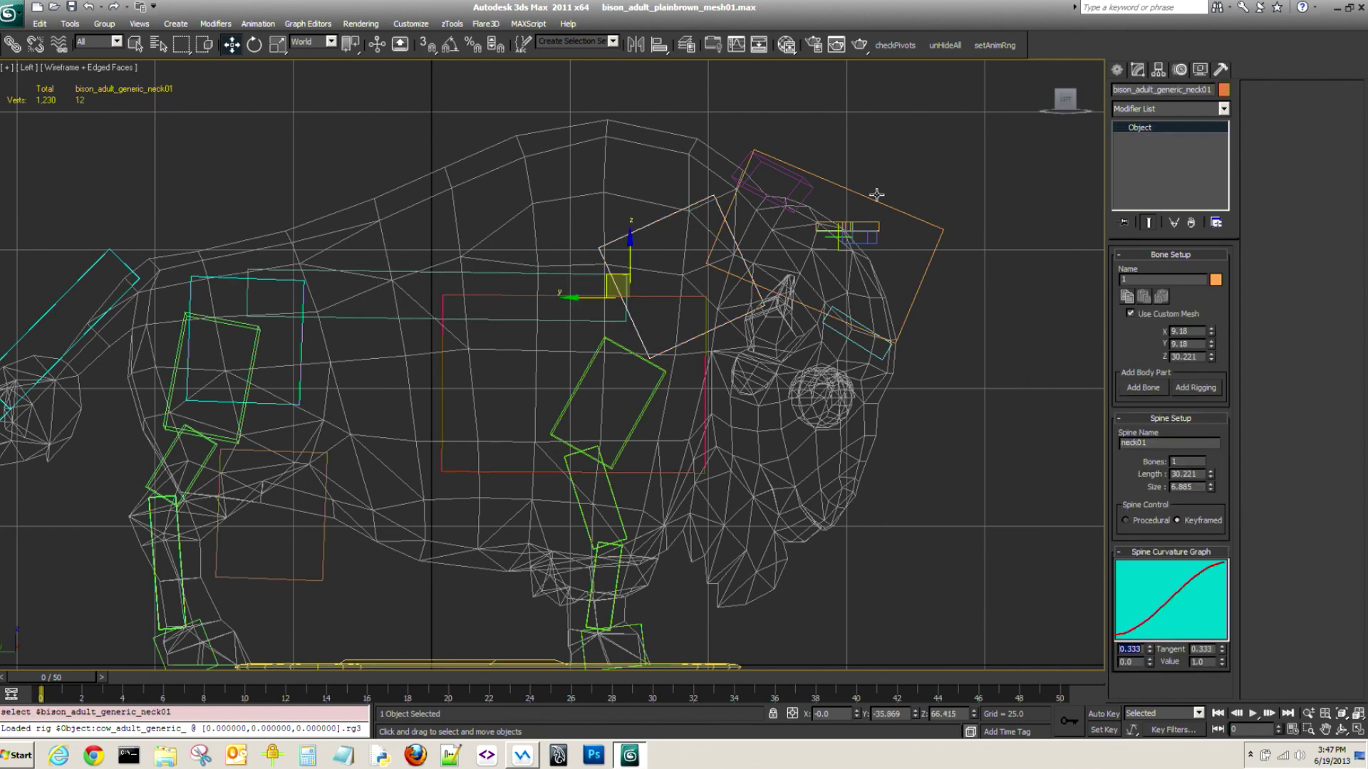
pyautogui.click(896, 241)
pyautogui.moveTo(747, 213); pyautogui.dragTo(847, 306)
pyautogui.press('e')
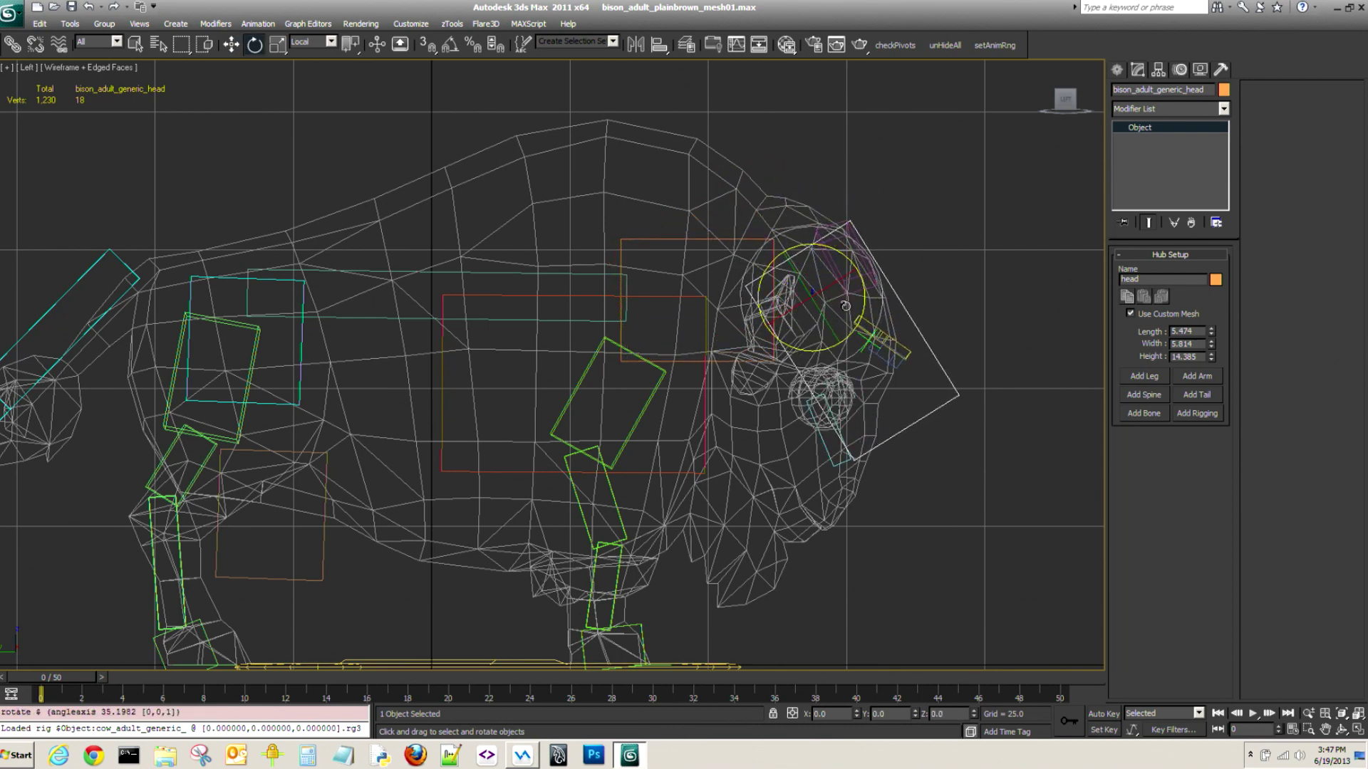
pyautogui.moveTo(405, 237); pyautogui.dragTo(386, 349)
pyautogui.moveTo(605, 224); pyautogui.dragTo(641, 251)
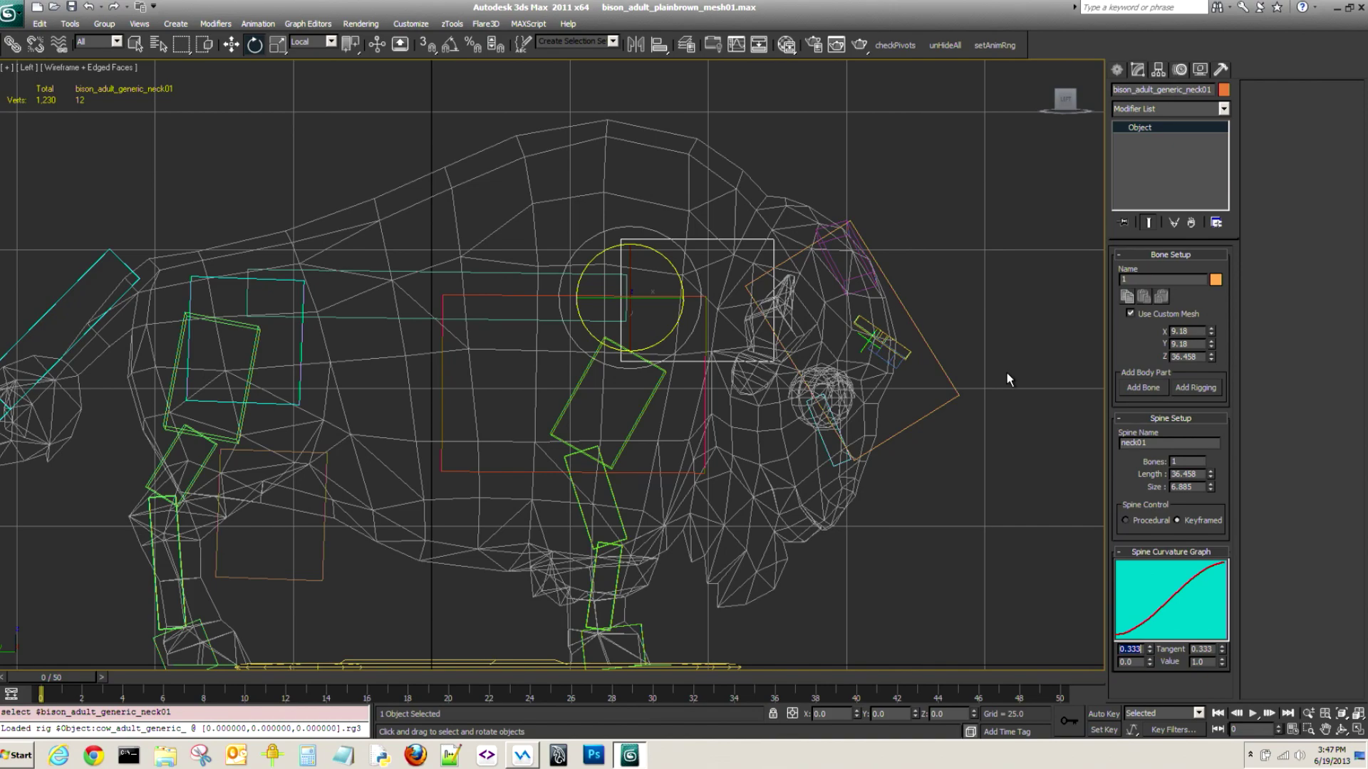
pyautogui.click(915, 465)
# Delete the udder bone from the bison rig.
pyautogui.moveTo(901, 511); pyautogui.dragTo(945, 400, button='middle')
pyautogui.moveTo(389, 513); pyautogui.dragTo(349, 446)
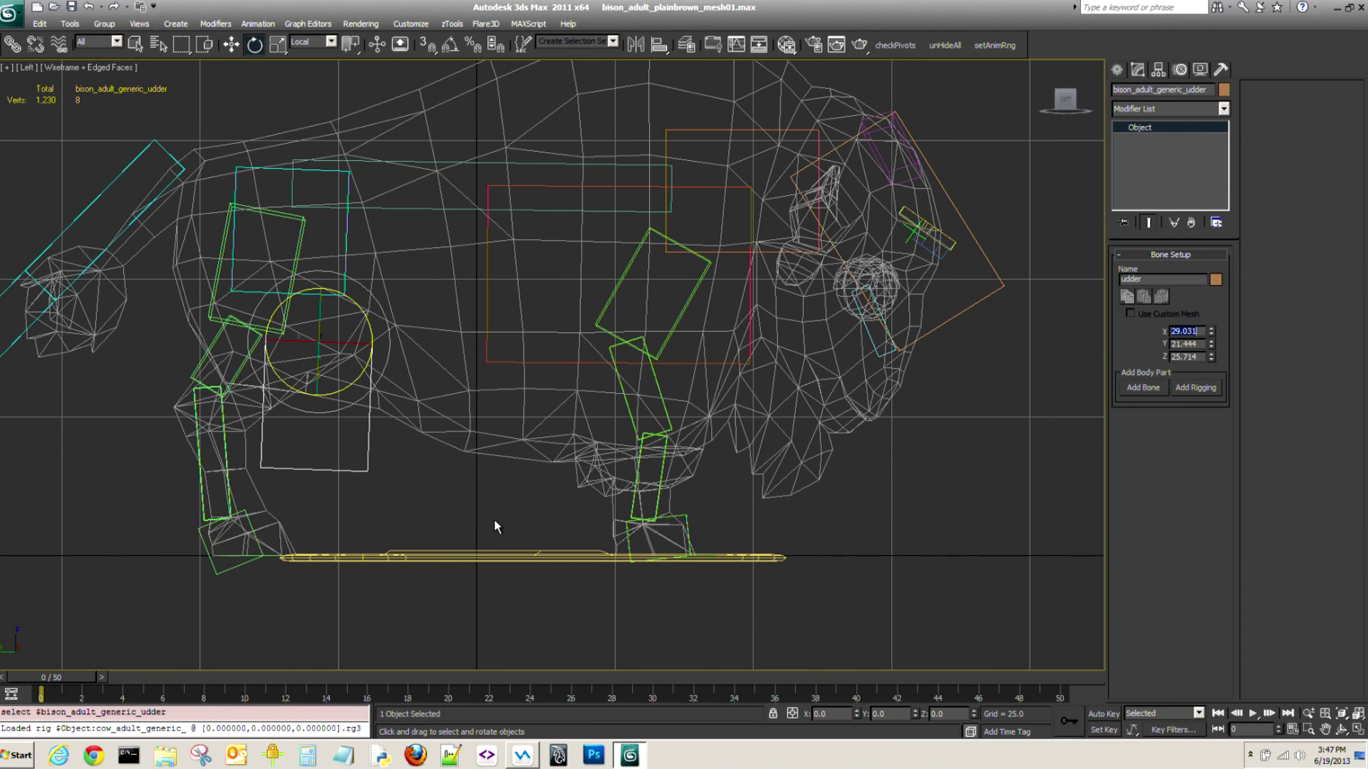
pyautogui.press('Delete')
pyautogui.moveTo(460, 493); pyautogui.dragTo(463, 507, button='middle')
pyautogui.scroll(-5, 546, 430)
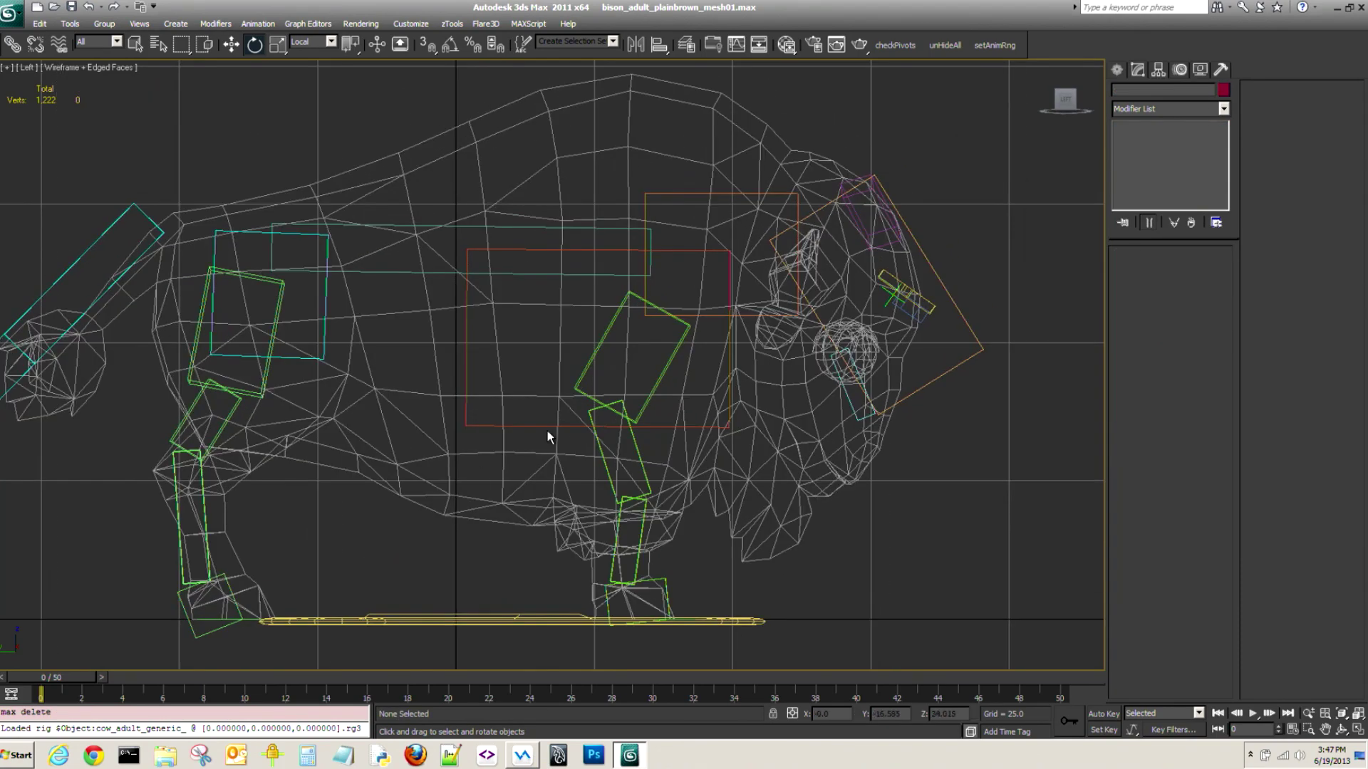
# Examine in perspective how the pelvis, ribcage and leg bones fit inside the bison mesh.
pyautogui.scroll(3, 545, 432)
pyautogui.press('p')
pyautogui.keyDown('alt'); pyautogui.moveTo(553, 438); pyautogui.dragTo(503, 465, button='middle'); pyautogui.keyUp('alt')
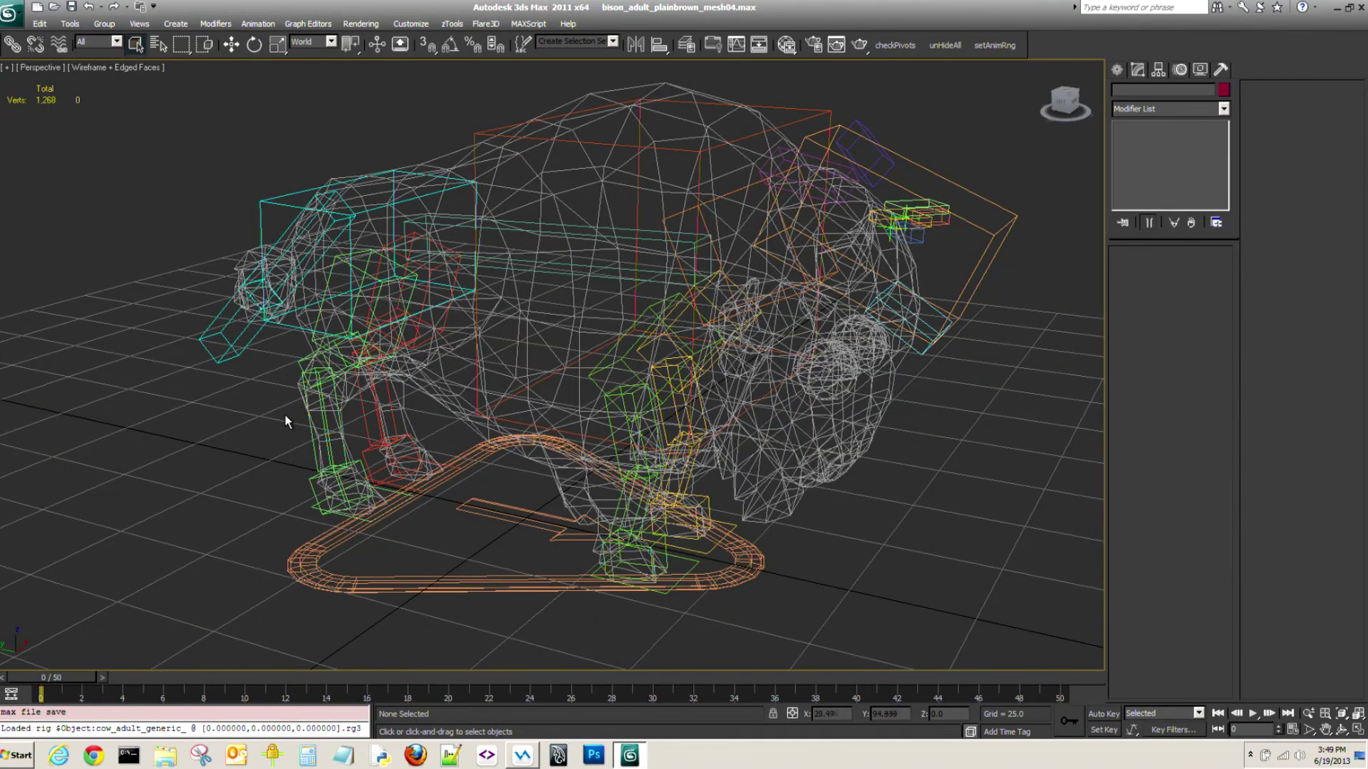
pyautogui.keyDown('alt'); pyautogui.moveTo(343, 442); pyautogui.dragTo(458, 421, button='middle'); pyautogui.keyUp('alt')
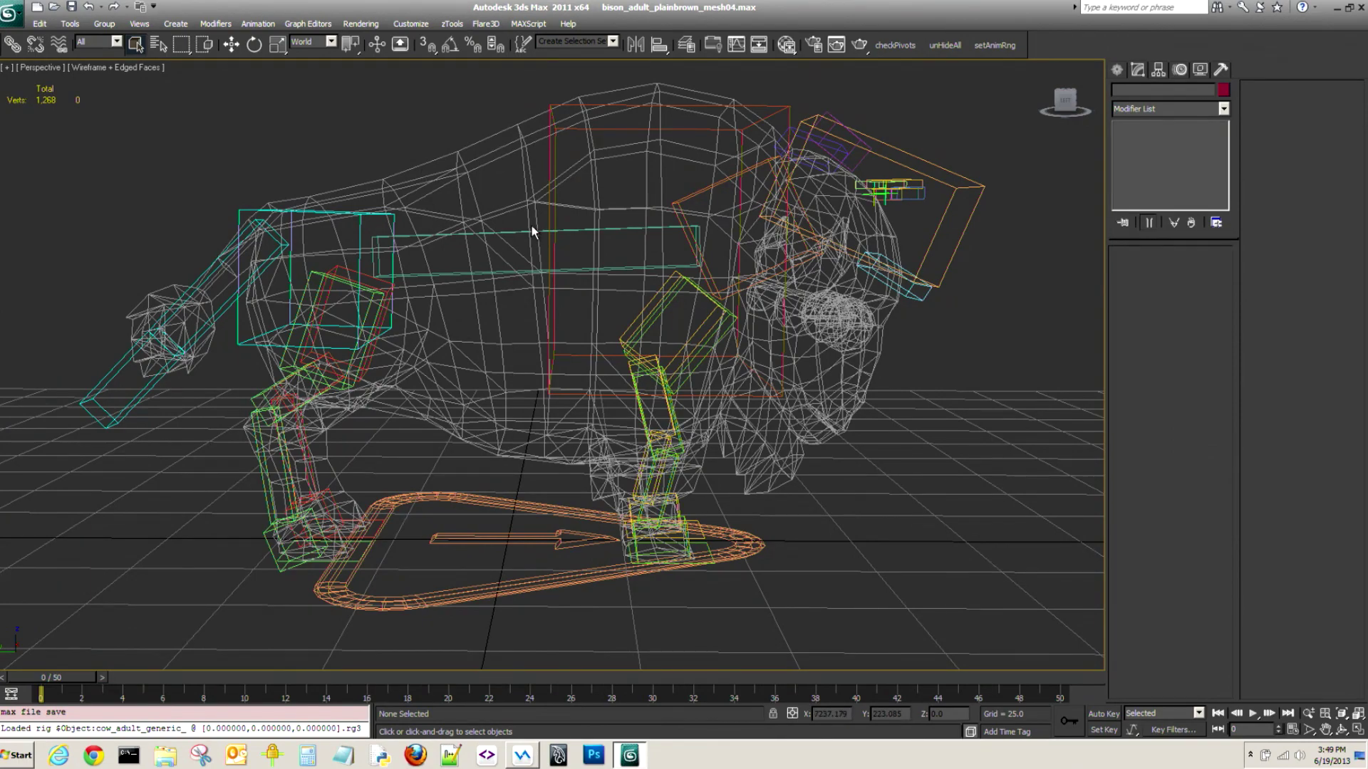
pyautogui.keyDown('alt'); pyautogui.moveTo(507, 332); pyautogui.dragTo(486, 397, button='middle'); pyautogui.keyUp('alt')
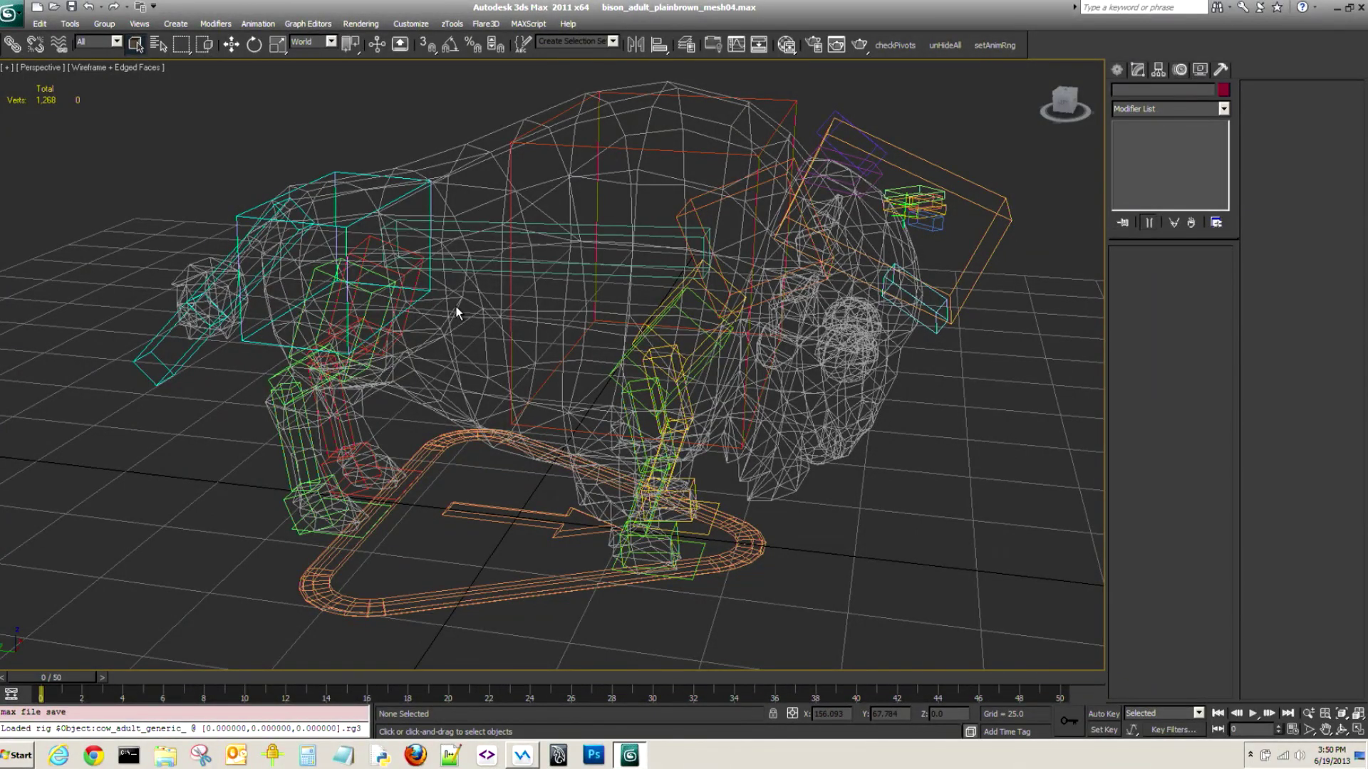
pyautogui.keyDown('alt'); pyautogui.moveTo(343, 431); pyautogui.dragTo(553, 357, button='middle'); pyautogui.keyUp('alt')
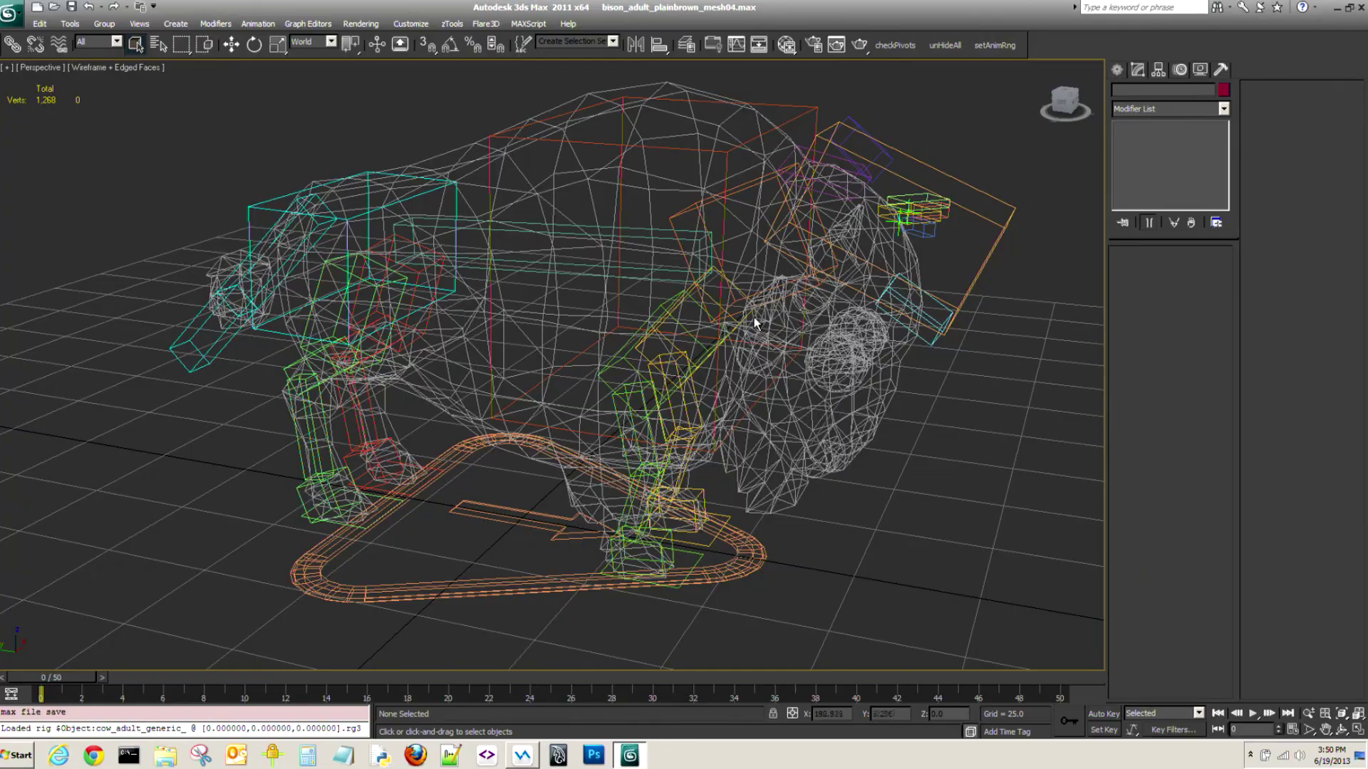
pyautogui.moveTo(437, 328); pyautogui.dragTo(350, 312, button='middle')
pyautogui.scroll(3, 473, 299)
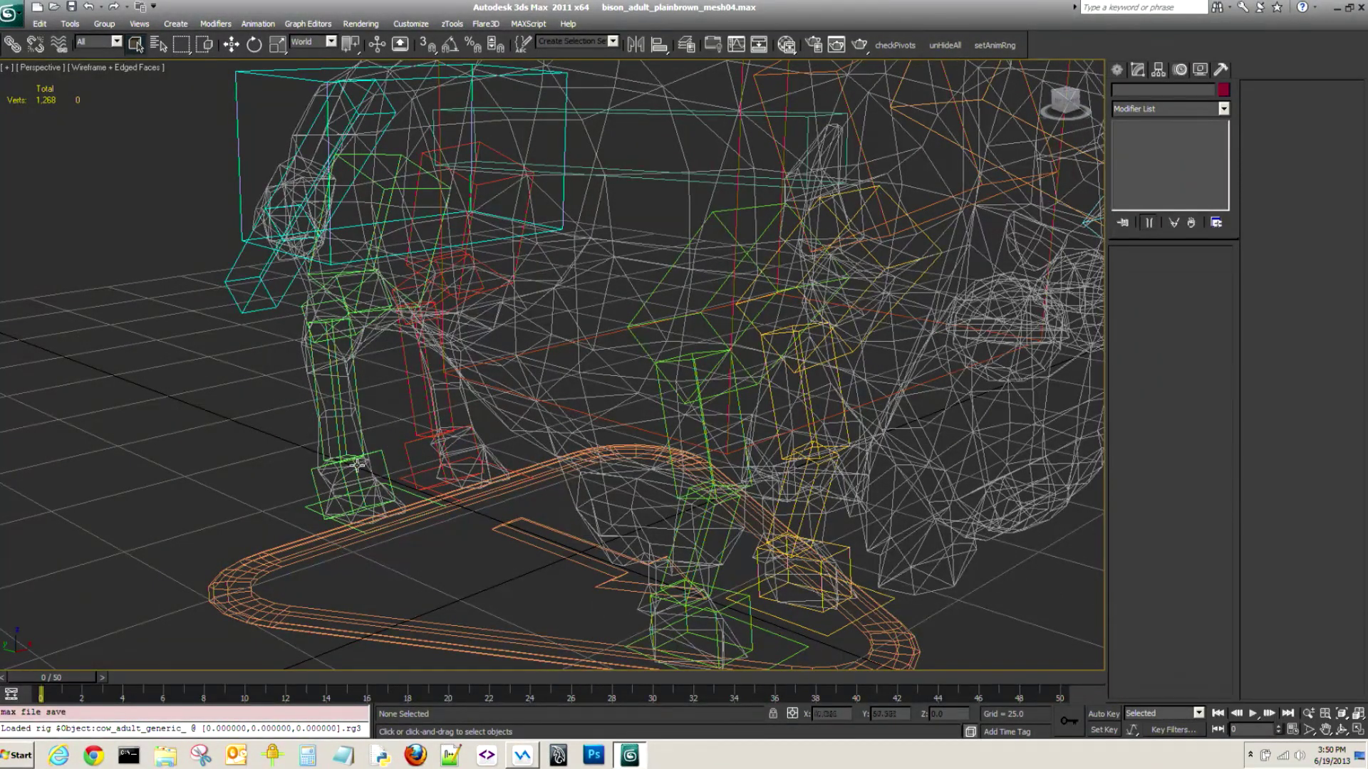
pyautogui.keyDown('alt'); pyautogui.moveTo(396, 466); pyautogui.dragTo(335, 297, button='middle'); pyautogui.keyUp('alt')
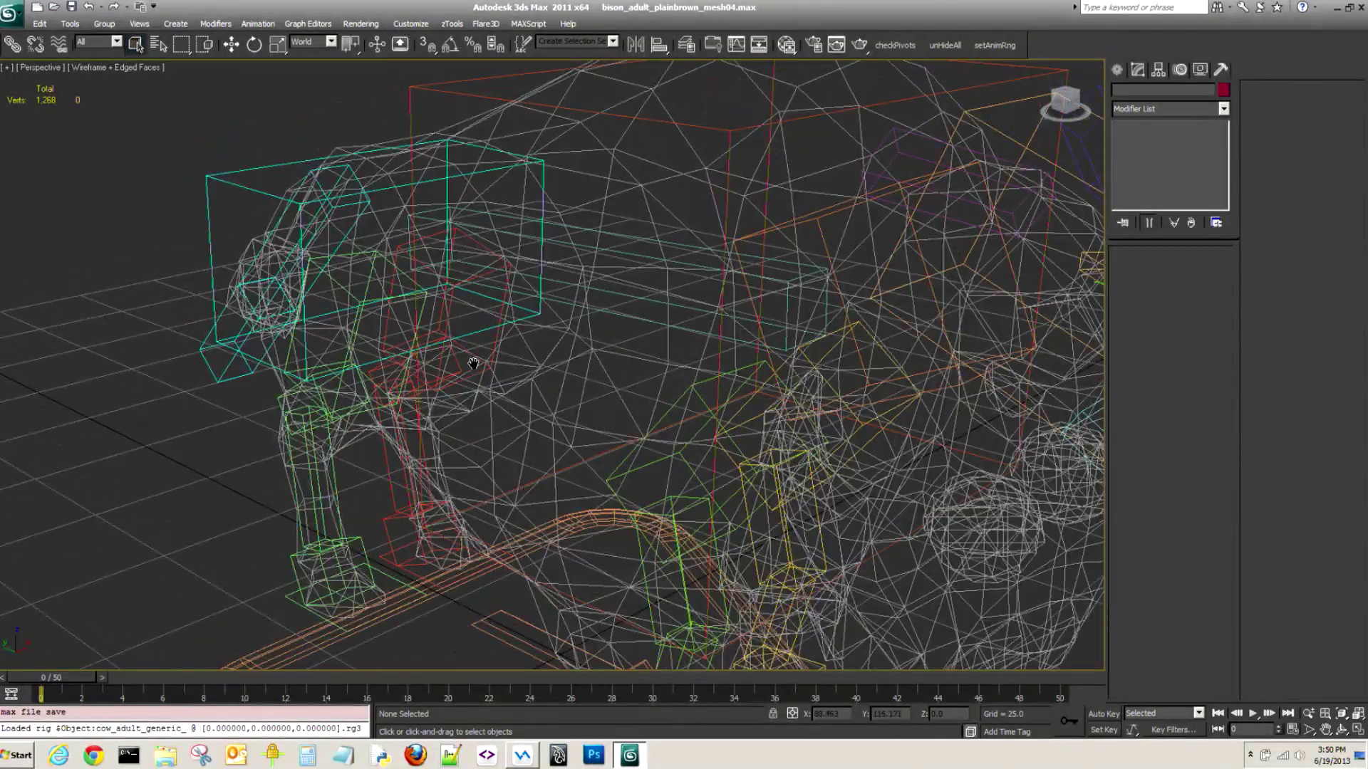
# Select the rear right femur and review its hierarchy link info and setup mode settings.
pyautogui.click(318, 354)
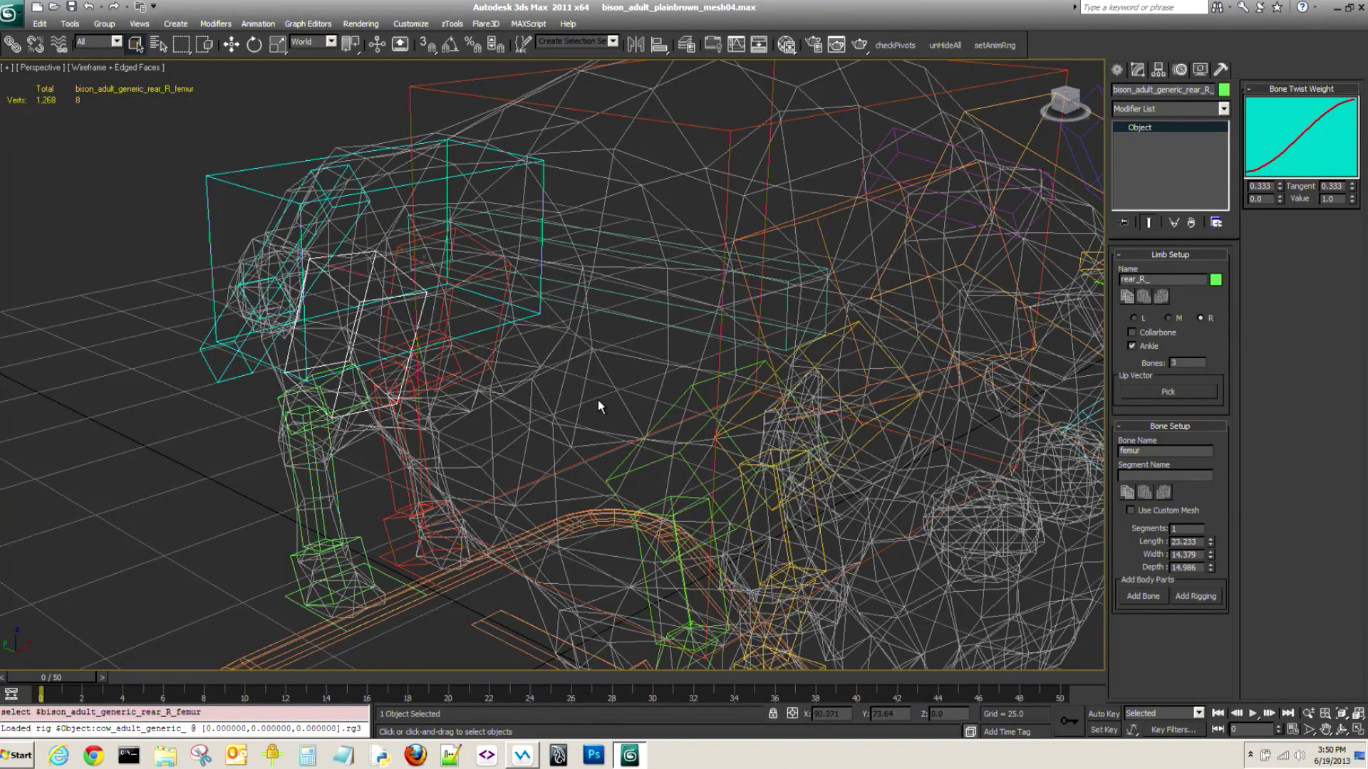
pyautogui.moveTo(597, 400); pyautogui.dragTo(579, 331, button='middle')
pyautogui.moveTo(199, 481); pyautogui.dragTo(203, 476)
pyautogui.keyDown('alt'); pyautogui.moveTo(244, 464); pyautogui.dragTo(250, 311, button='middle'); pyautogui.keyUp('alt')
pyautogui.click(200, 263)
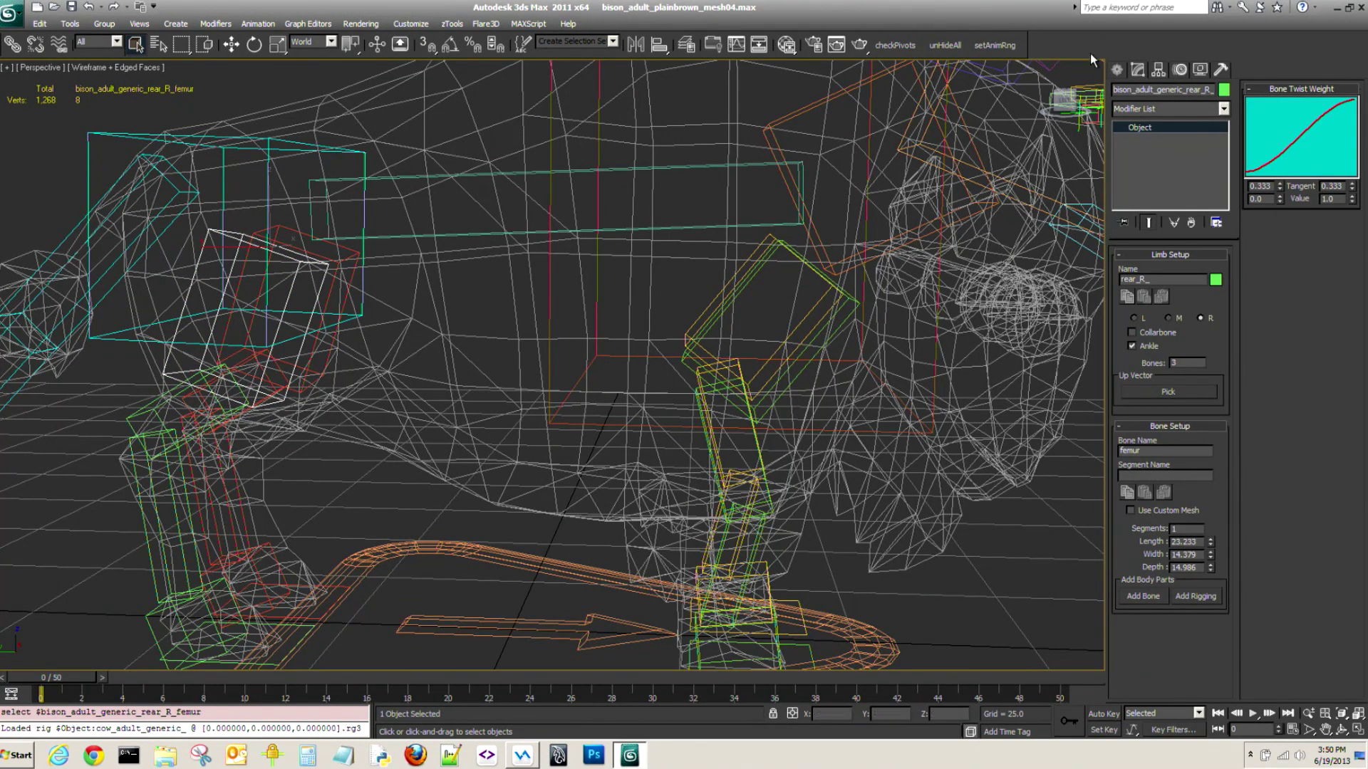
pyautogui.click(1157, 70)
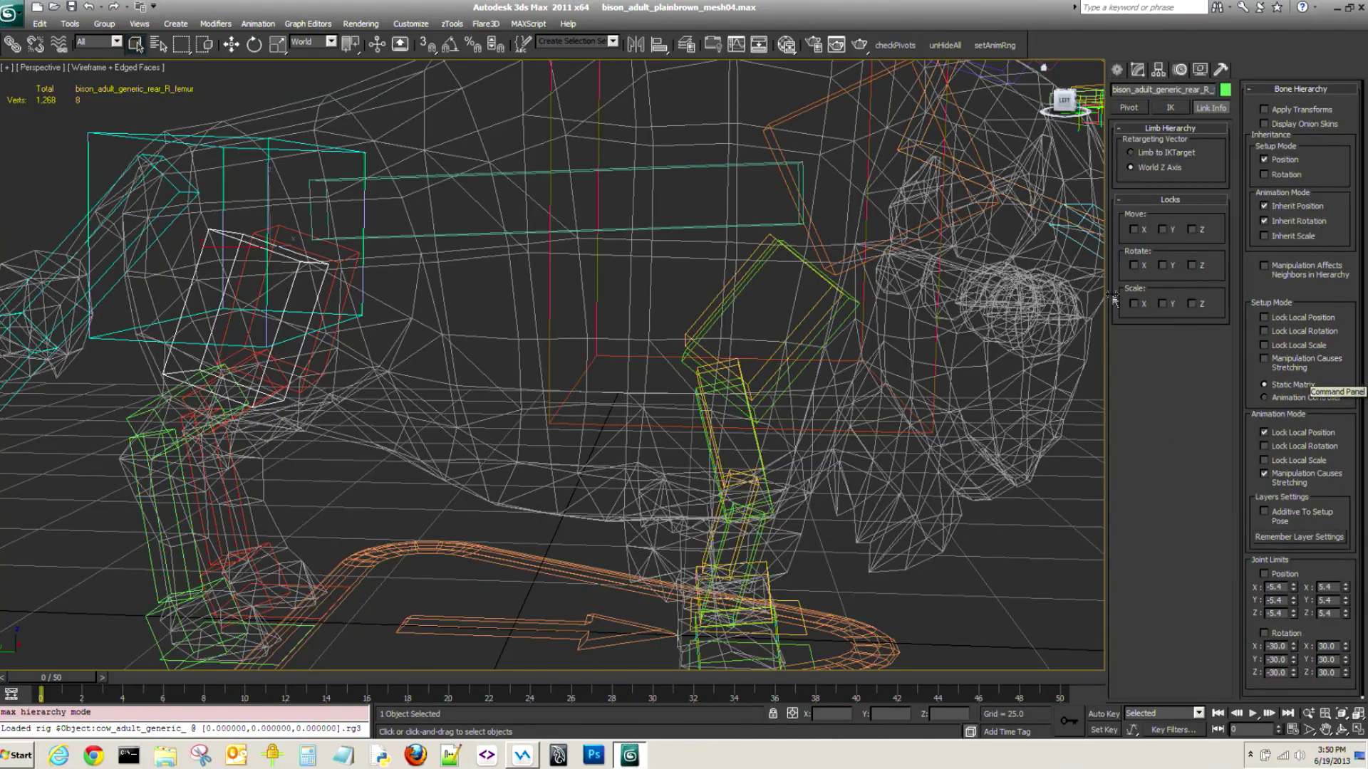
pyautogui.keyDown('alt'); pyautogui.moveTo(331, 343); pyautogui.dragTo(429, 241, button='middle'); pyautogui.keyUp('alt')
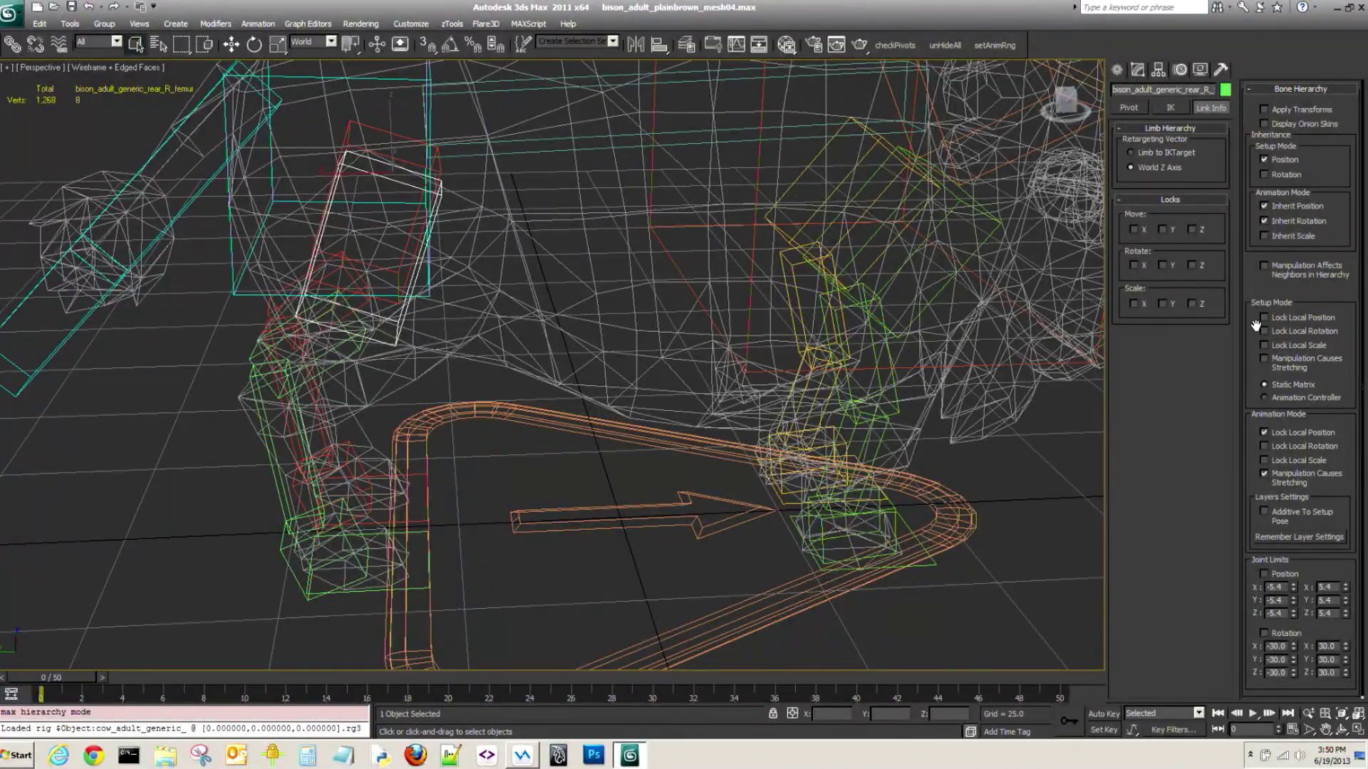
# Check the link info settings of the rear right tibia and metatarsus for comparison.
pyautogui.keyDown('alt'); pyautogui.moveTo(391, 346); pyautogui.dragTo(265, 318, button='middle'); pyautogui.keyUp('alt')
pyautogui.moveTo(265, 339); pyautogui.dragTo(266, 341)
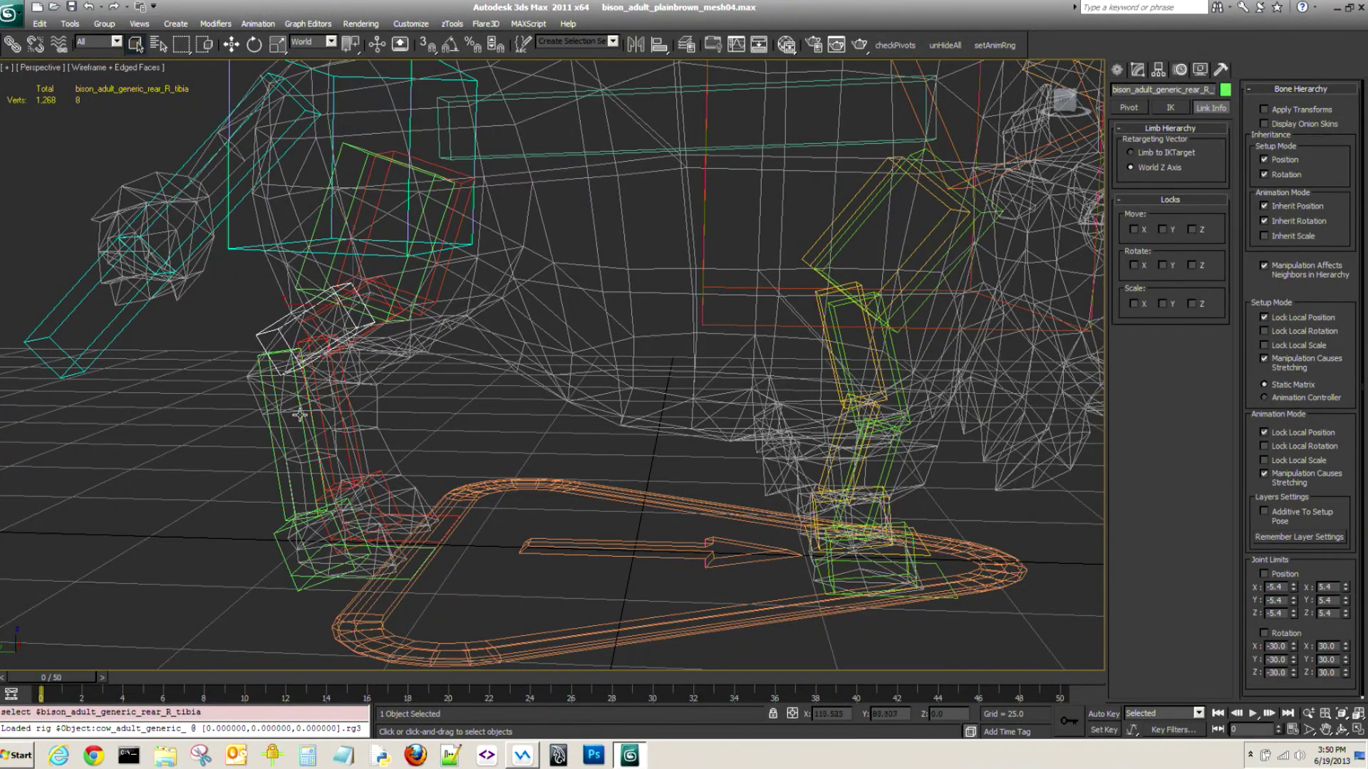
pyautogui.click(268, 400)
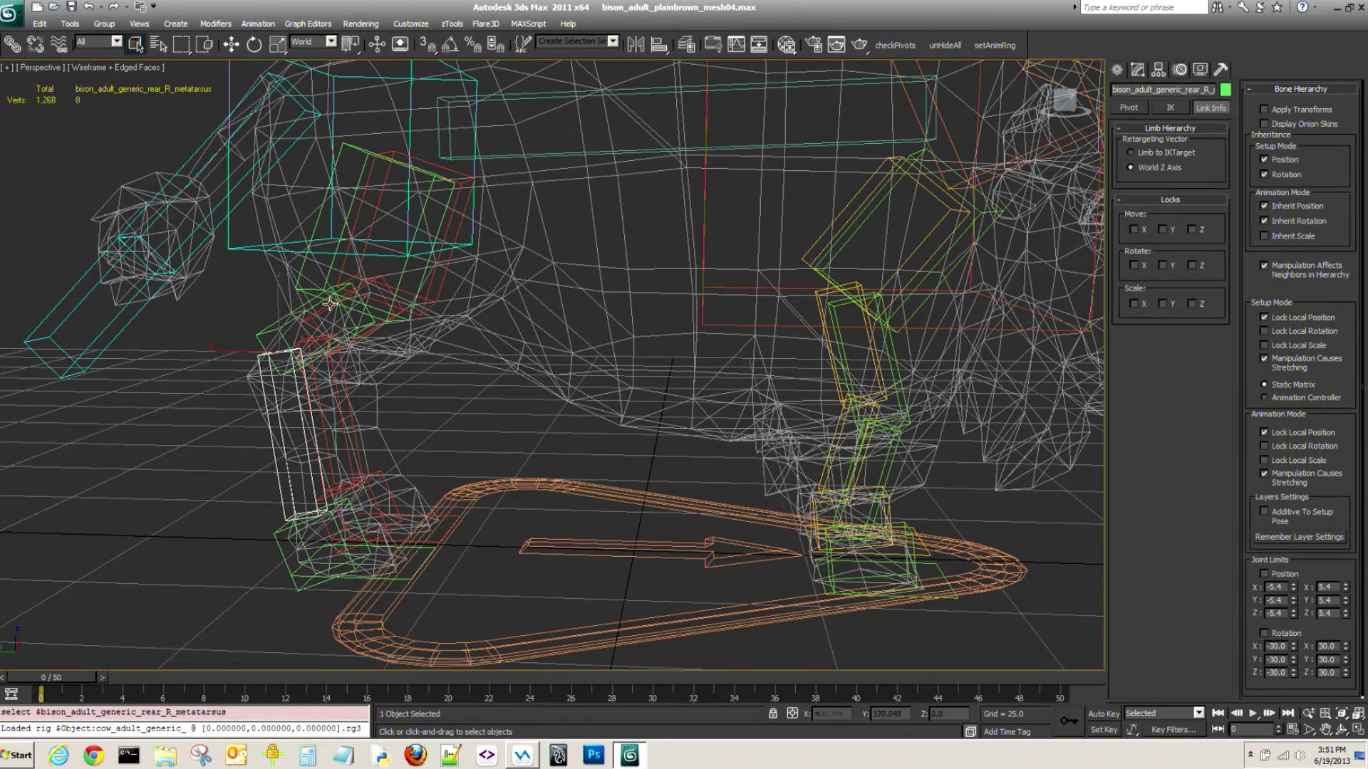
# Select the rear right phalanx and turn off its custom mesh.
pyautogui.click(273, 533)
pyautogui.click(1137, 70)
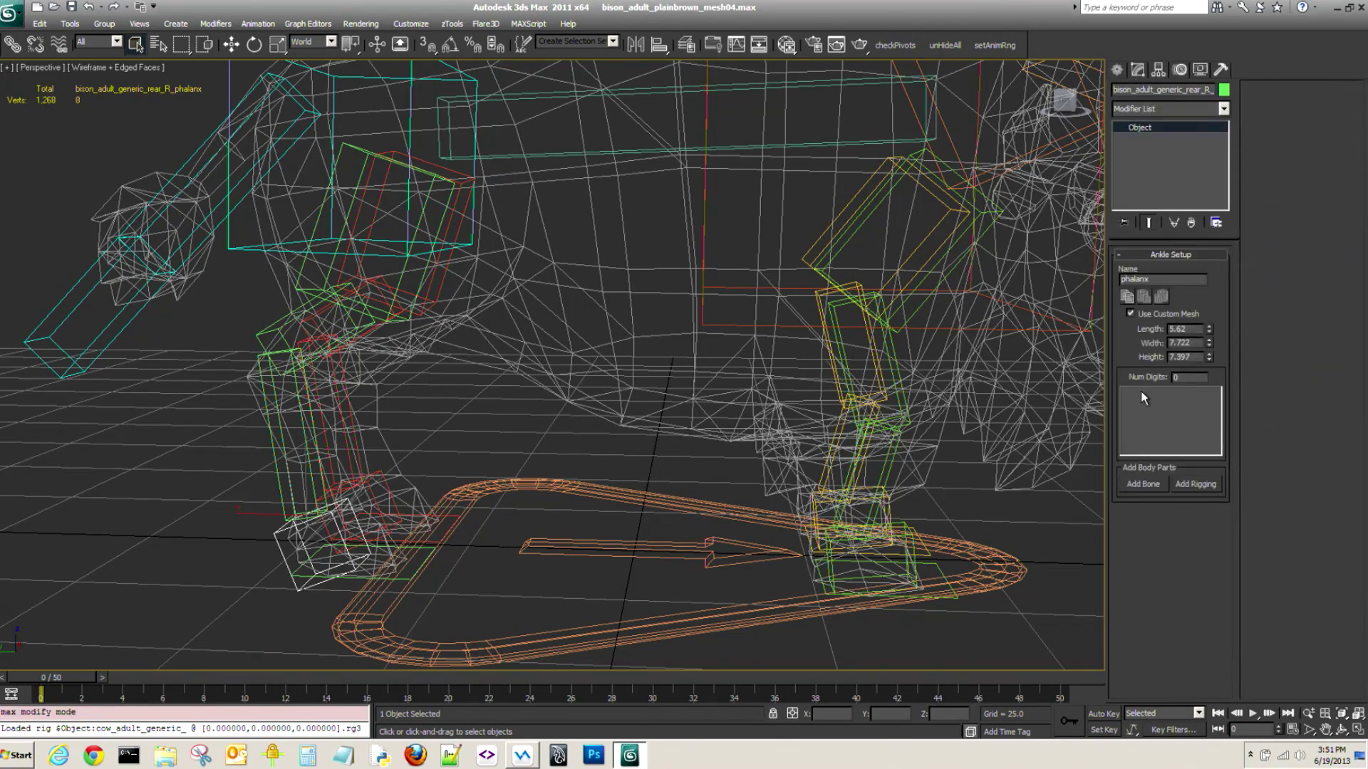
pyautogui.keyDown('alt'); pyautogui.moveTo(655, 470); pyautogui.dragTo(680, 398, button='middle'); pyautogui.keyUp('alt')
pyautogui.click(1129, 313)
pyautogui.moveTo(404, 458)
pyautogui.keyDown('alt'); pyautogui.mouseDown(button='middle')
pyautogui.moveTo(442, 457)
pyautogui.moveTo(414, 461)
pyautogui.moveTo(401, 487)
pyautogui.moveTo(405, 464)
pyautogui.mouseUp(button='middle'); pyautogui.keyUp('alt')
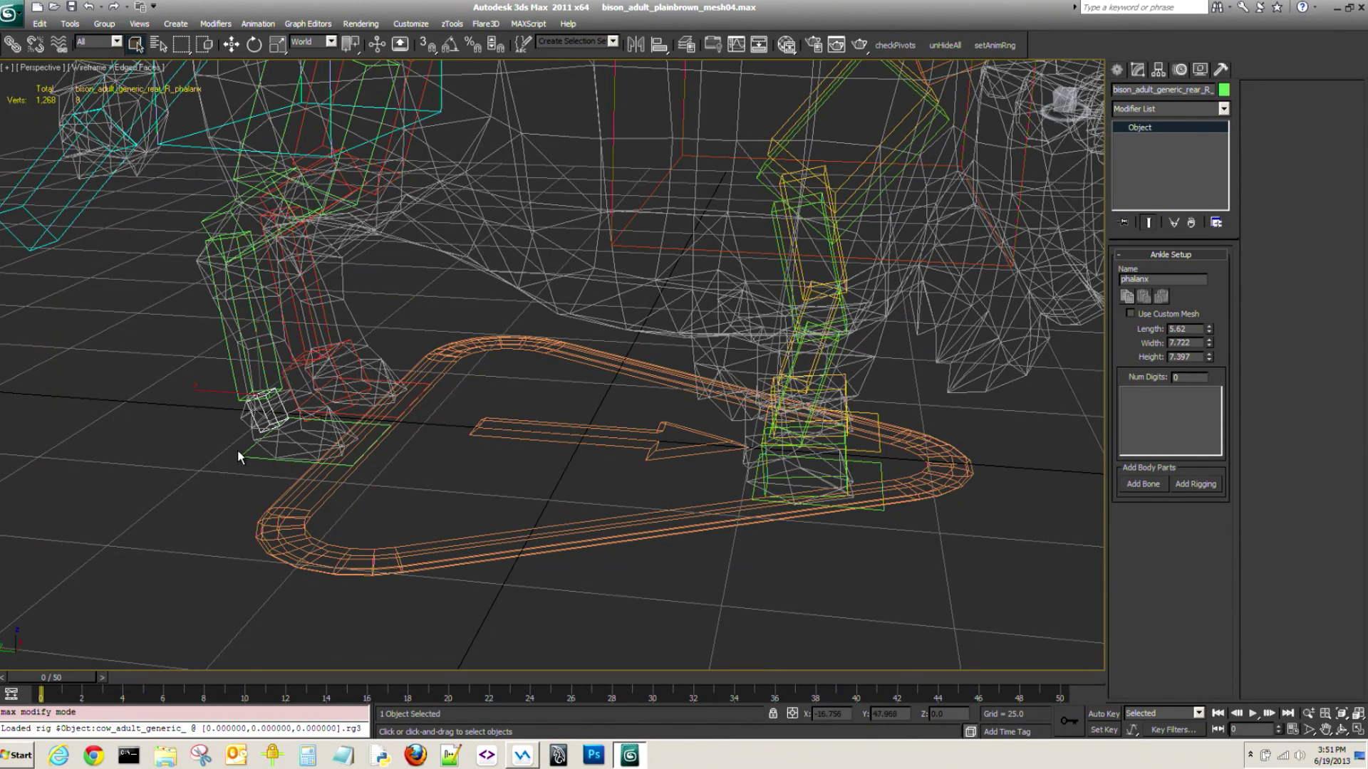
# Select the rear right foot platform and review its hierarchy link info alongside its fit under the hoof.
pyautogui.moveTo(225, 454); pyautogui.dragTo(258, 470)
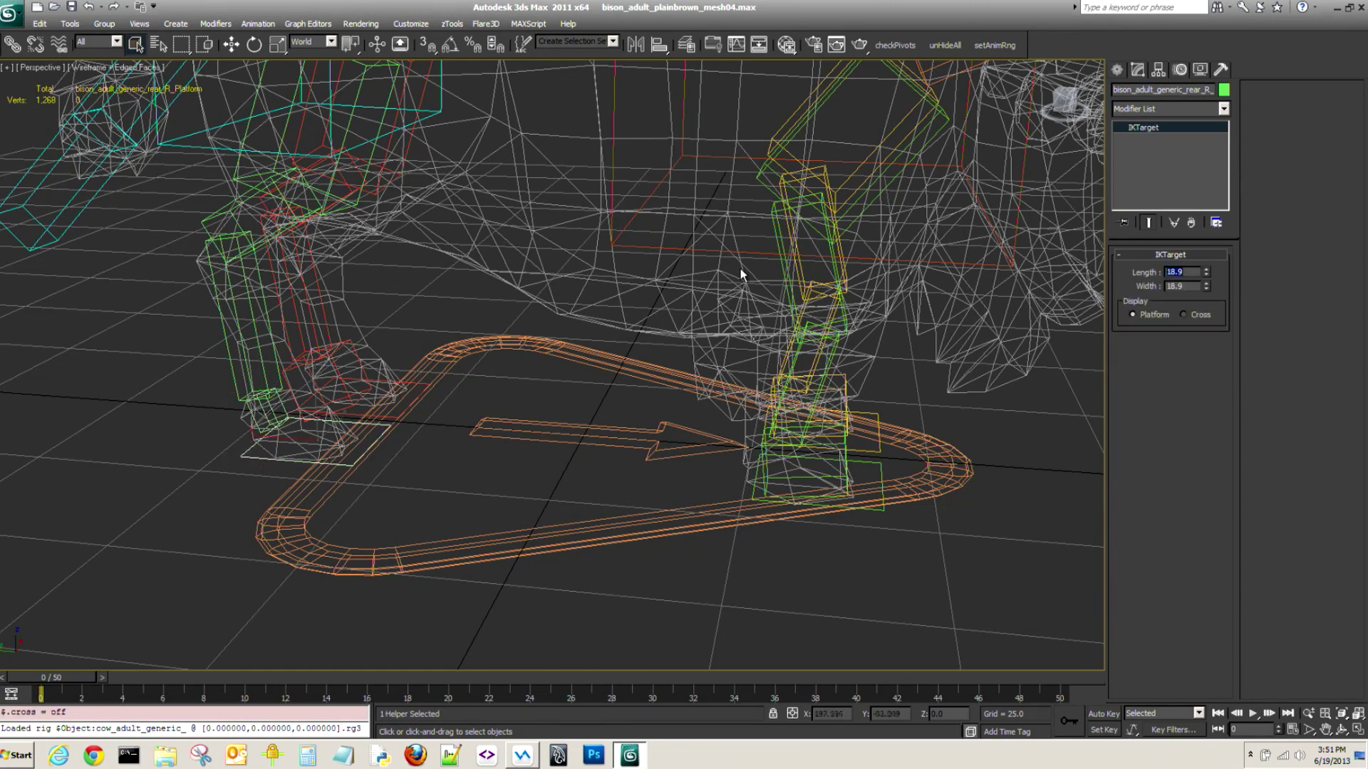
pyautogui.click(1159, 71)
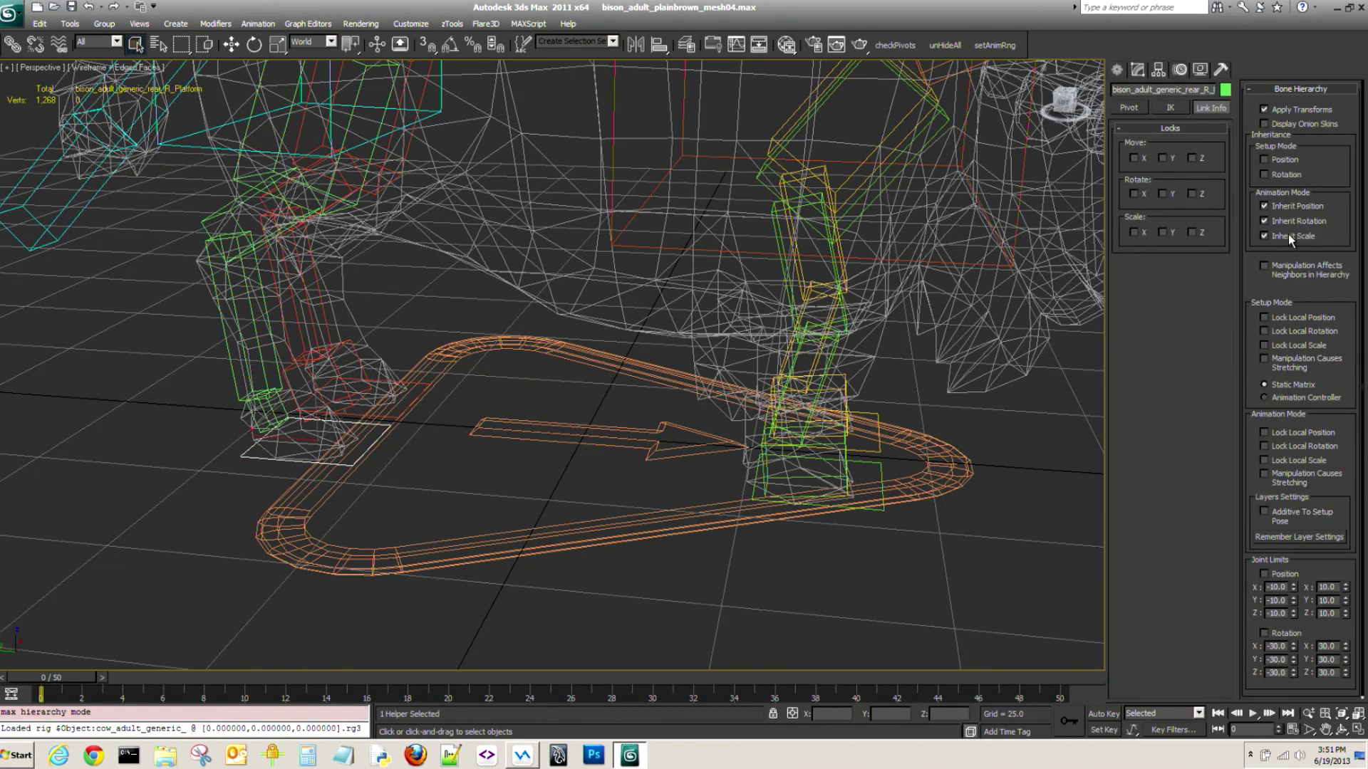
pyautogui.moveTo(456, 399); pyautogui.dragTo(520, 482, button='middle')
pyautogui.keyDown('alt'); pyautogui.moveTo(485, 257); pyautogui.dragTo(434, 229, button='middle'); pyautogui.keyUp('alt')
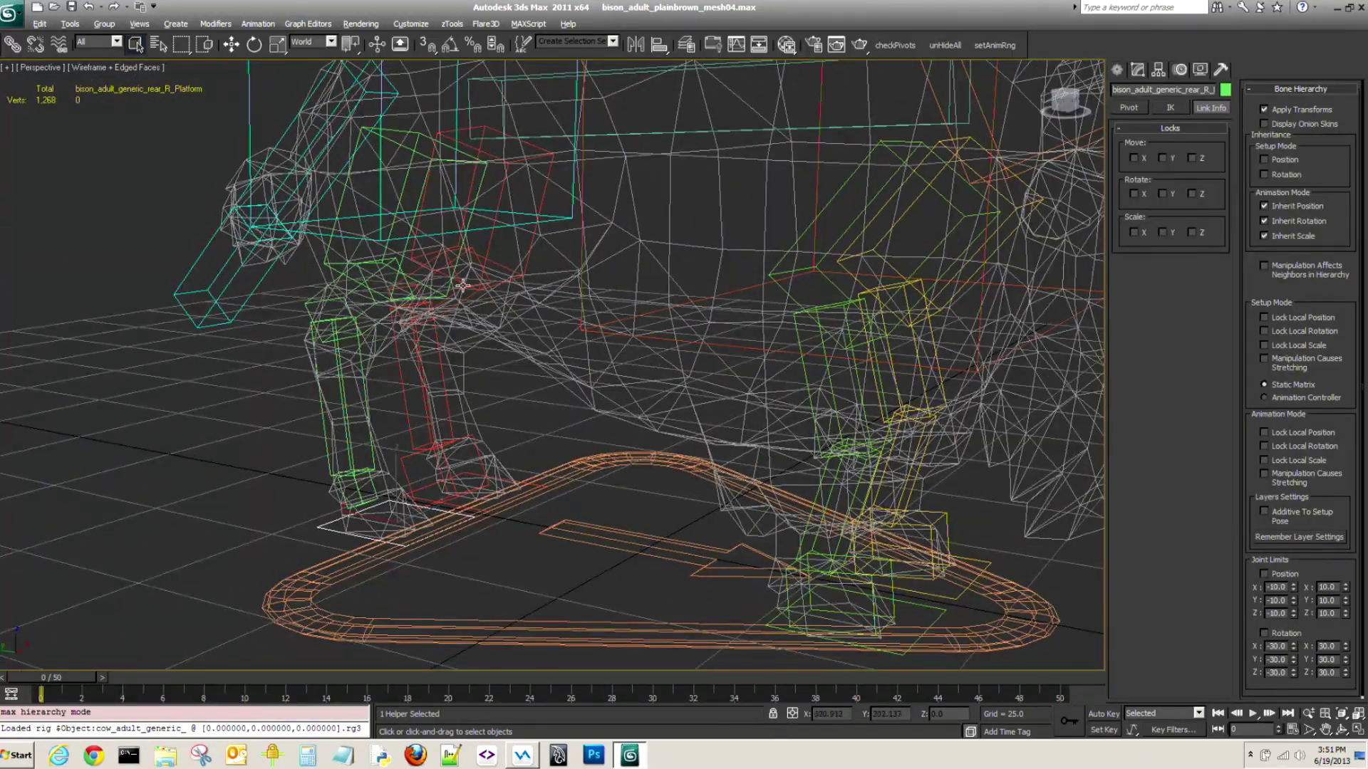
pyautogui.keyDown('alt'); pyautogui.moveTo(463, 285); pyautogui.dragTo(453, 271, button='middle'); pyautogui.keyUp('alt')
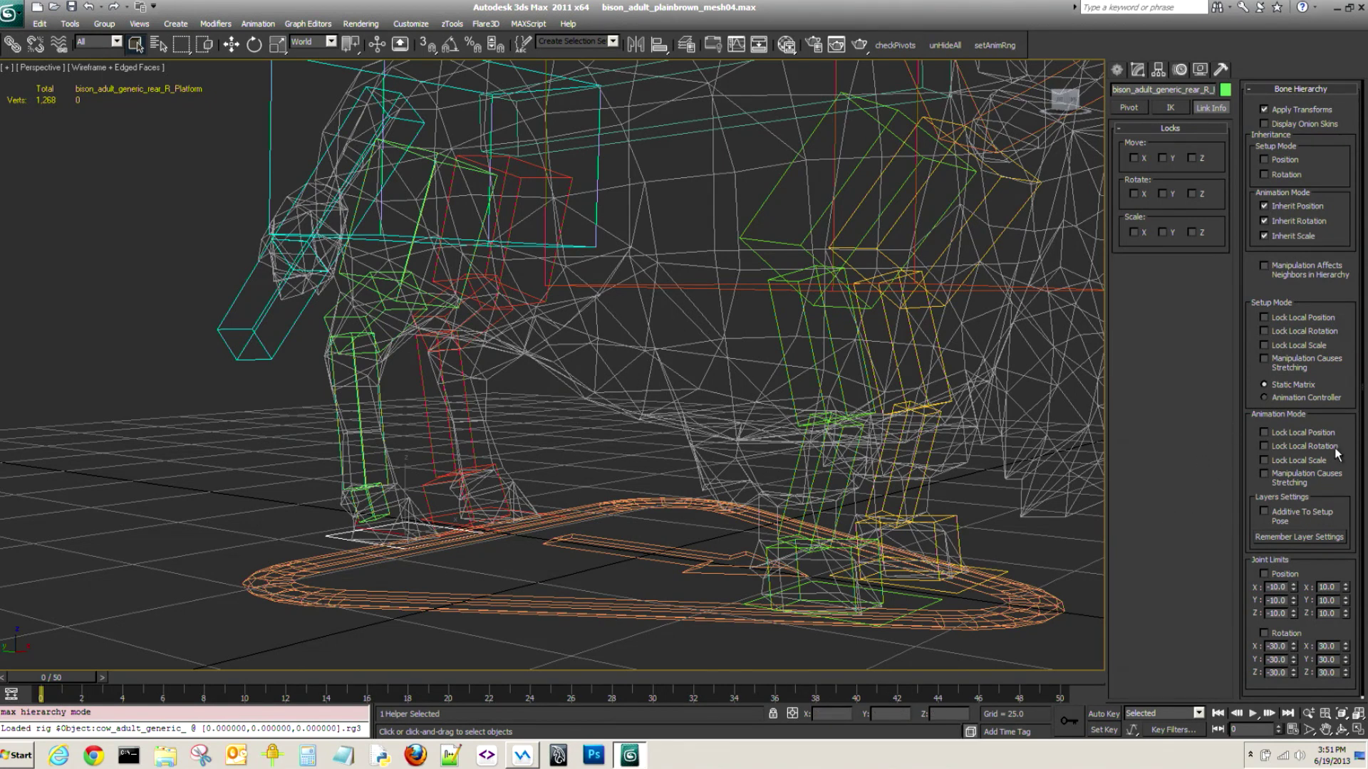
pyautogui.scroll(5, 545, 390)
pyautogui.moveTo(545, 391)
pyautogui.keyDown('alt'); pyautogui.mouseDown(button='middle')
pyautogui.moveTo(525, 400)
pyautogui.moveTo(562, 391)
pyautogui.moveTo(541, 404)
pyautogui.mouseUp(button='middle'); pyautogui.keyUp('alt')
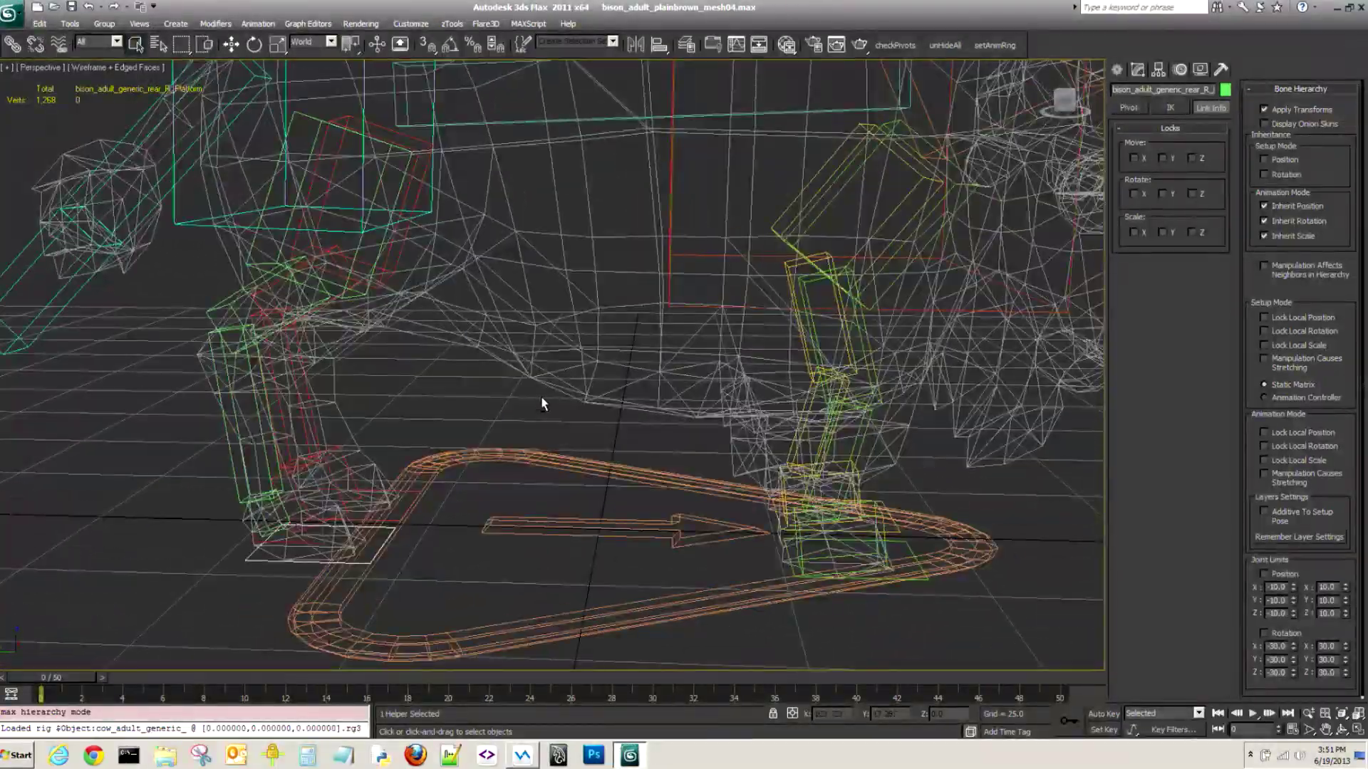
pyautogui.keyDown('alt'); pyautogui.moveTo(436, 359); pyautogui.dragTo(471, 389, button='middle'); pyautogui.keyUp('alt')
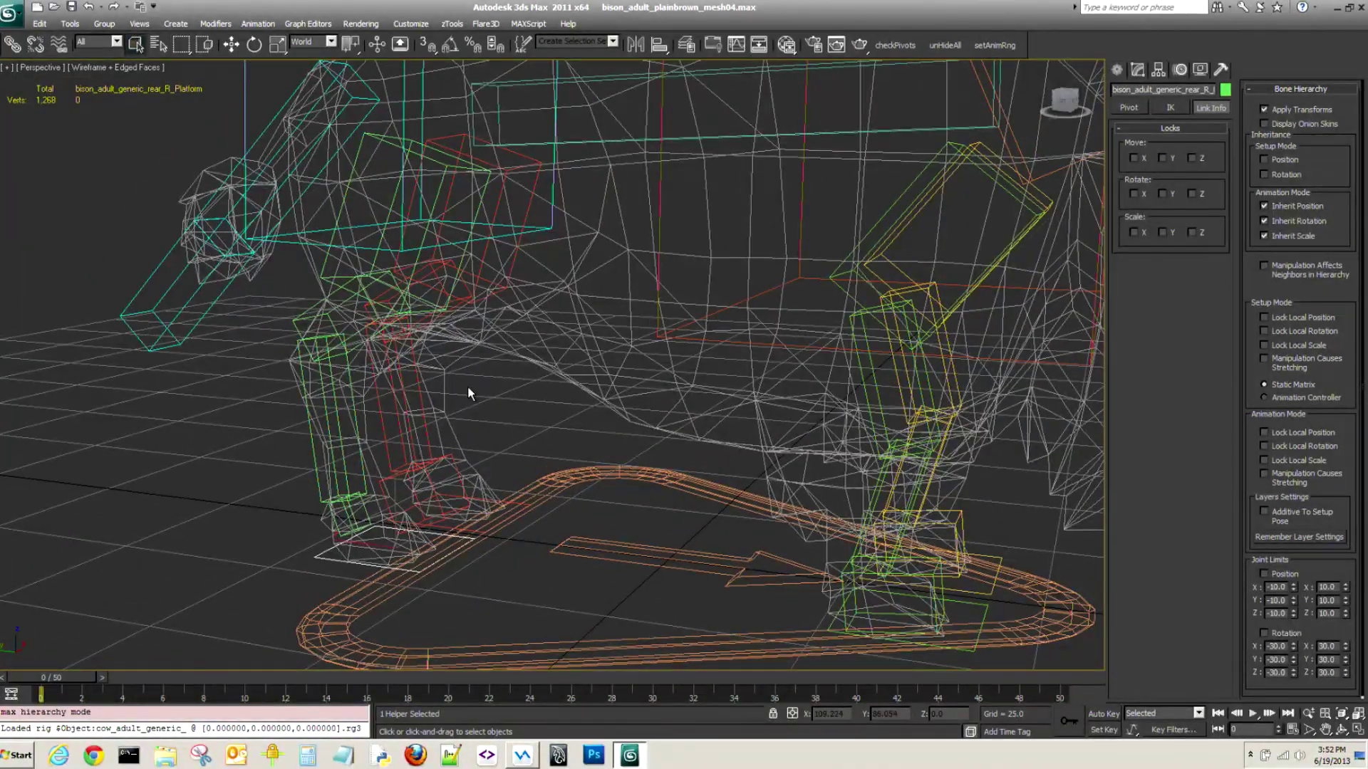
# Select the rear right femur and inspect its link info and placement inside the bison mesh.
pyautogui.click(506, 378)
pyautogui.keyDown('alt'); pyautogui.moveTo(503, 370); pyautogui.dragTo(451, 357, button='middle'); pyautogui.keyUp('alt')
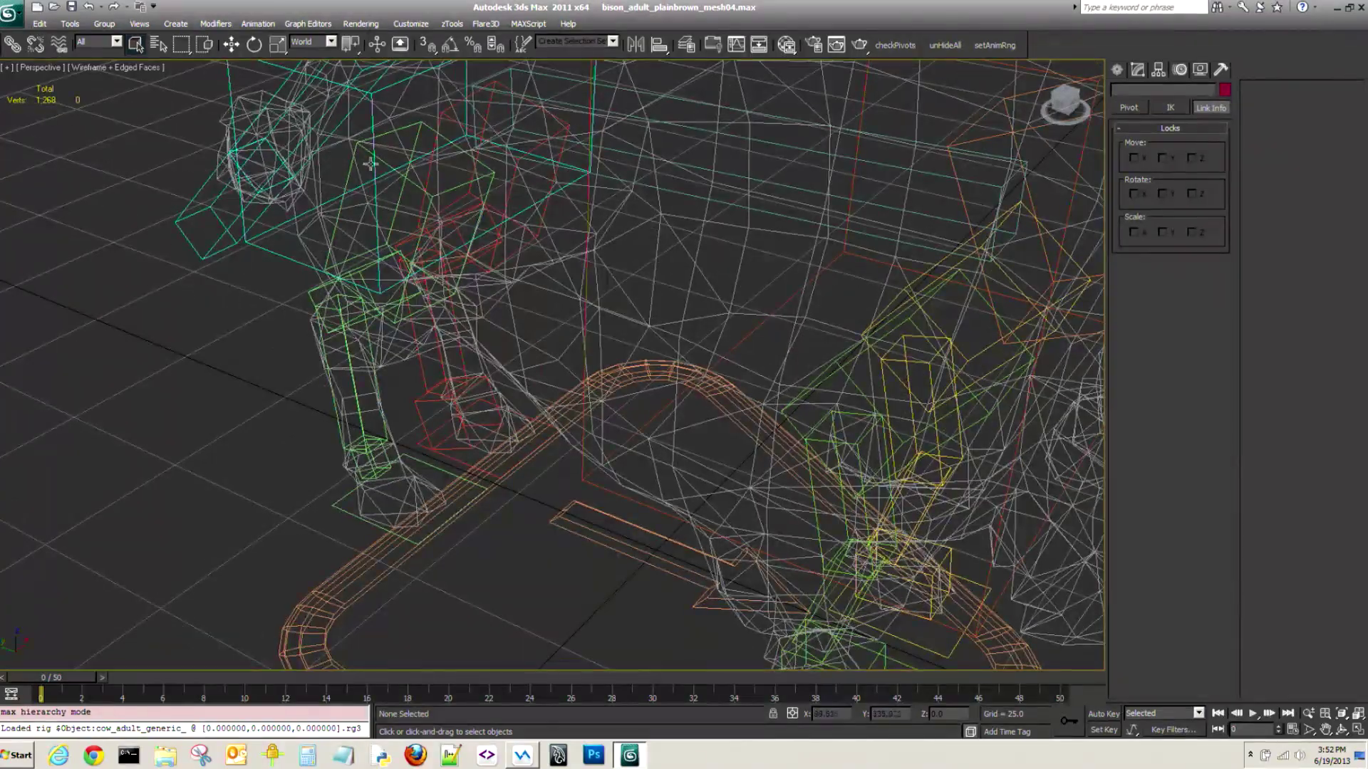
pyautogui.click(348, 153)
pyautogui.keyDown('alt'); pyautogui.moveTo(349, 153); pyautogui.dragTo(347, 216, button='middle'); pyautogui.keyUp('alt')
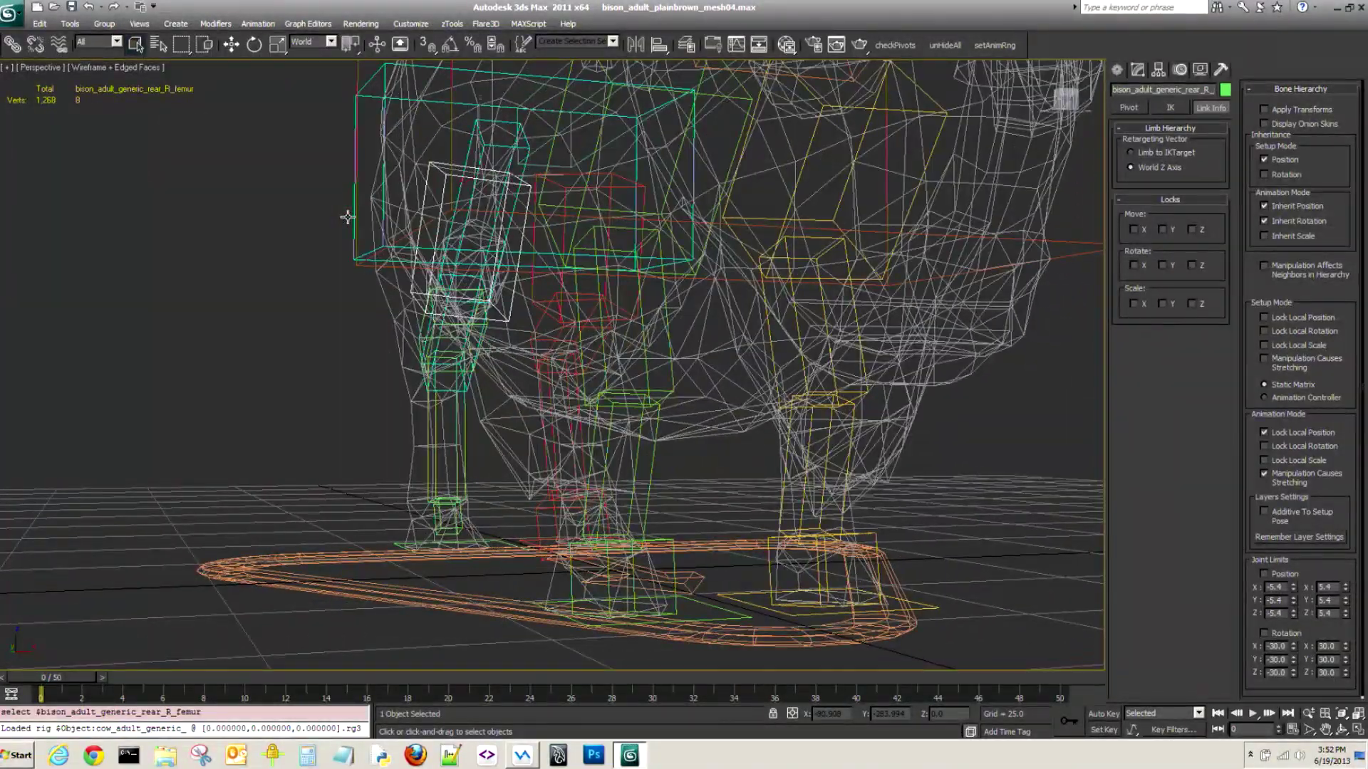
pyautogui.keyDown('alt'); pyautogui.moveTo(456, 436); pyautogui.dragTo(403, 487, button='middle'); pyautogui.keyUp('alt')
# Shift the rear right foot platform sideways in the top view to centre it under the hoof.
pyautogui.click(352, 474)
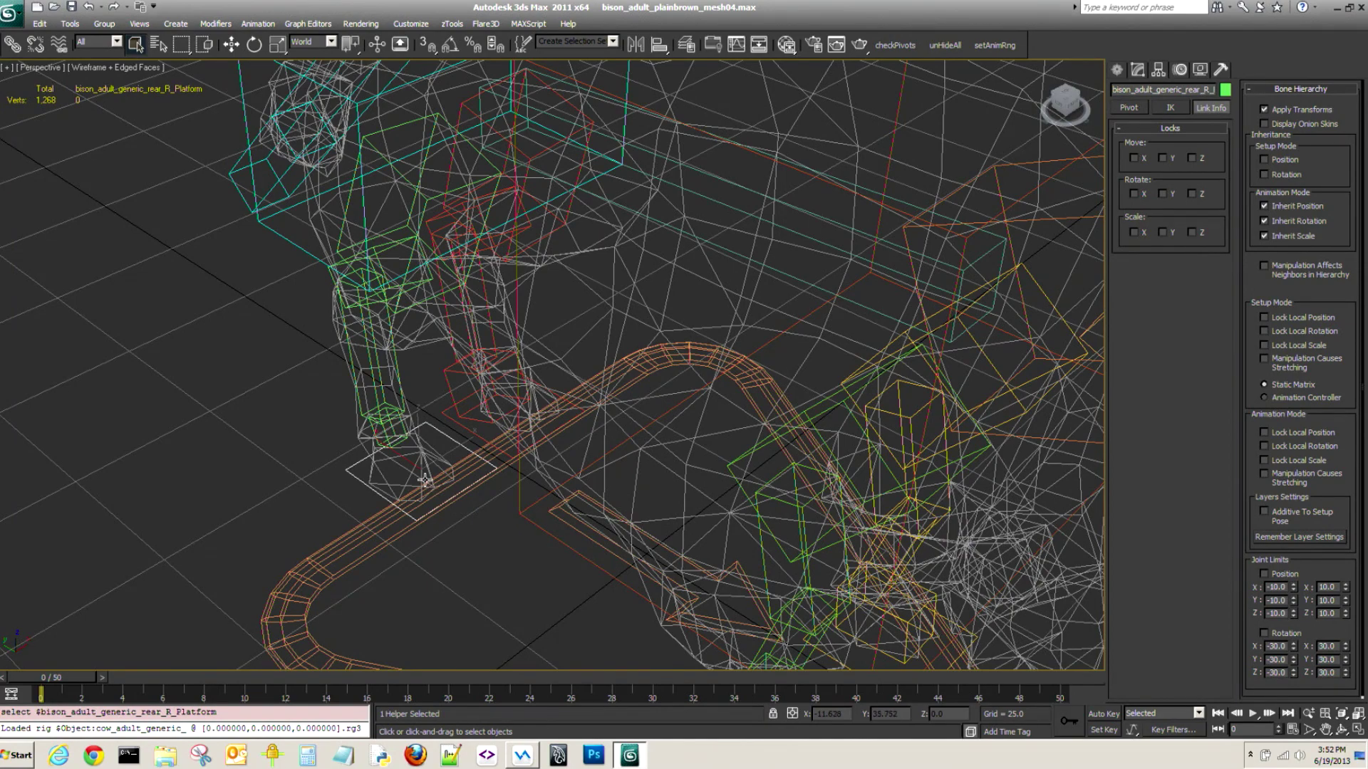
pyautogui.press('t')
pyautogui.scroll(8, 487, 396)
pyautogui.moveTo(506, 367); pyautogui.dragTo(549, 470, button='middle')
pyautogui.moveTo(524, 302); pyautogui.dragTo(577, 584, button='middle')
pyautogui.scroll(4, 590, 457)
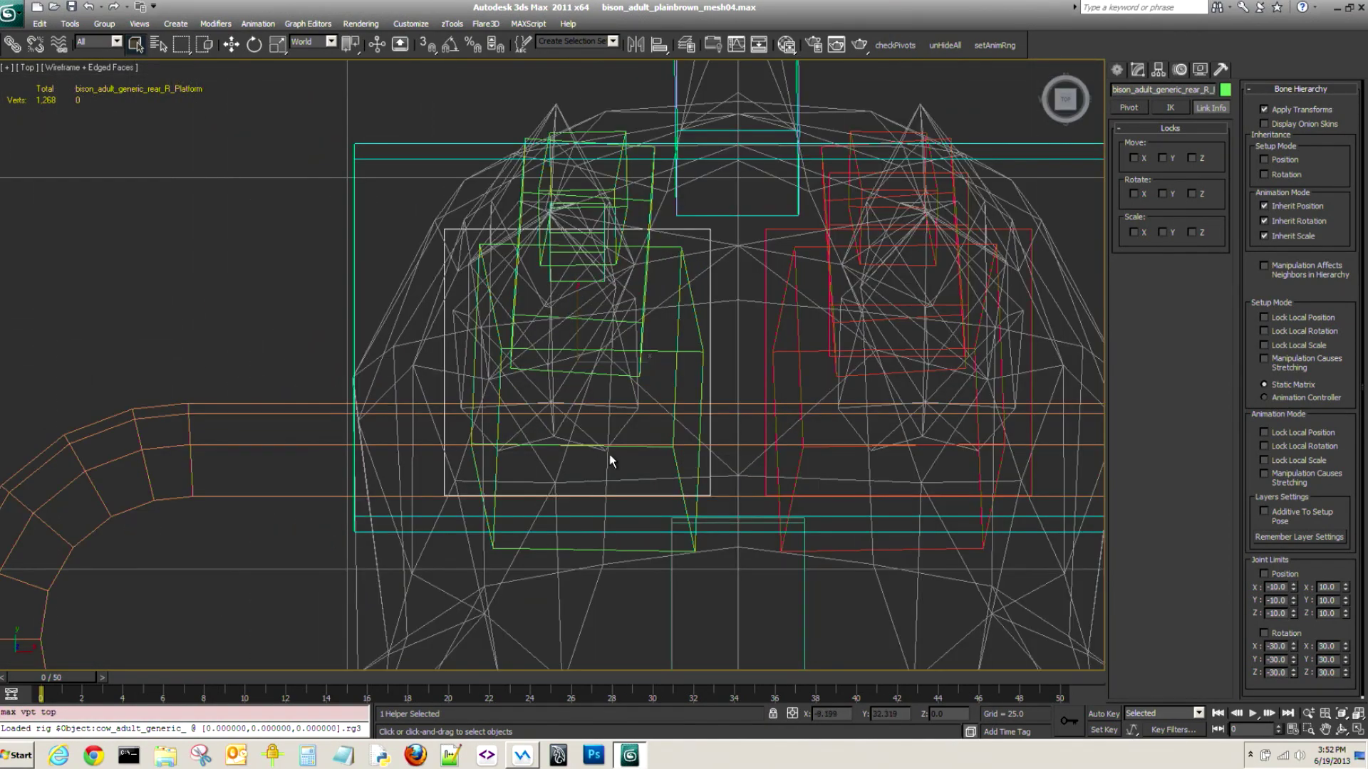
pyautogui.press('w')
pyautogui.moveTo(618, 361); pyautogui.dragTo(591, 361)
# Move the rear right femur outward along X in the front view to line it up with the mesh's hind leg.
pyautogui.press('f')
pyautogui.moveTo(553, 251); pyautogui.dragTo(684, 702, button='middle')
pyautogui.moveTo(639, 416); pyautogui.dragTo(765, 583, button='middle')
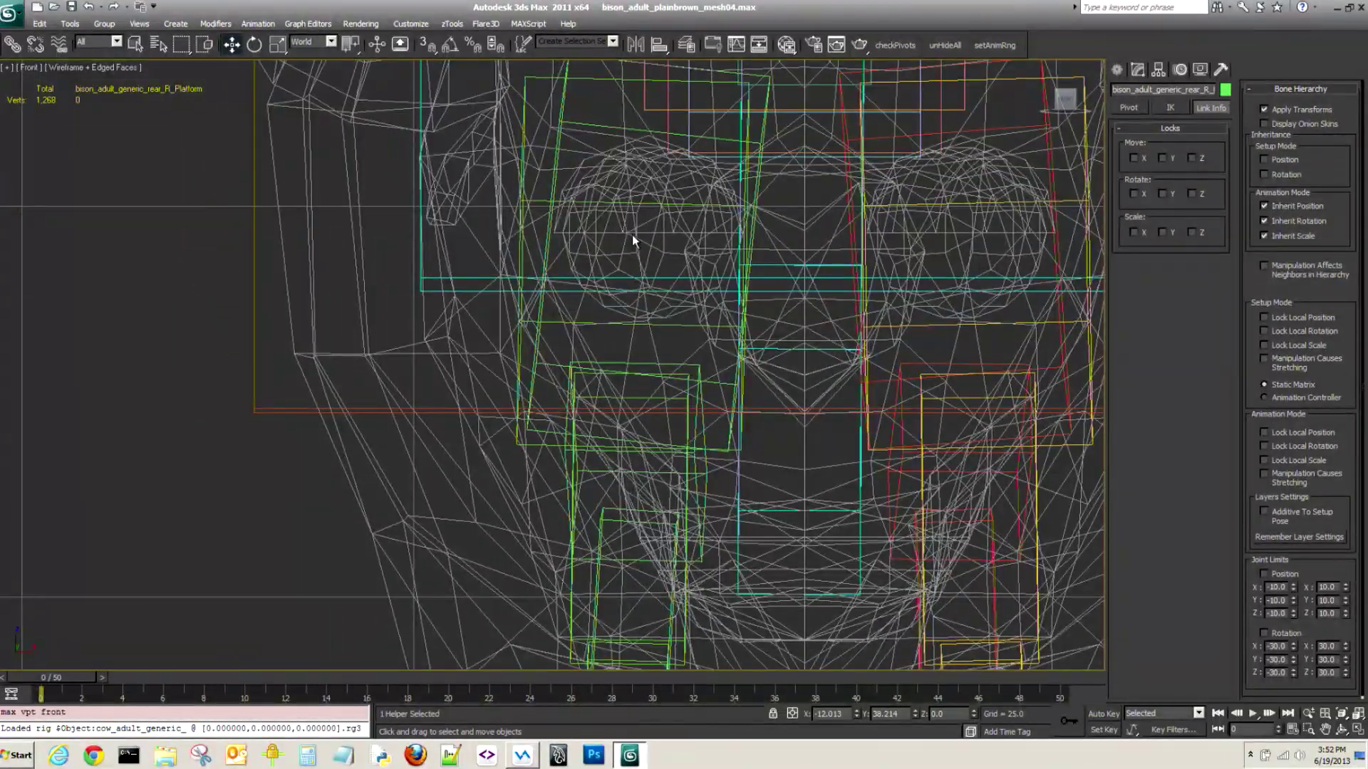
pyautogui.moveTo(597, 237); pyautogui.dragTo(628, 305, button='middle')
pyautogui.press('p')
pyautogui.scroll(-4, 540, 258)
pyautogui.keyDown('alt'); pyautogui.moveTo(539, 271); pyautogui.dragTo(488, 259, button='middle'); pyautogui.keyUp('alt')
pyautogui.click(427, 226)
pyautogui.keyDown('alt'); pyautogui.moveTo(426, 226); pyautogui.dragTo(514, 377, button='middle'); pyautogui.keyUp('alt')
pyautogui.press('f')
pyautogui.scroll(3, 519, 378)
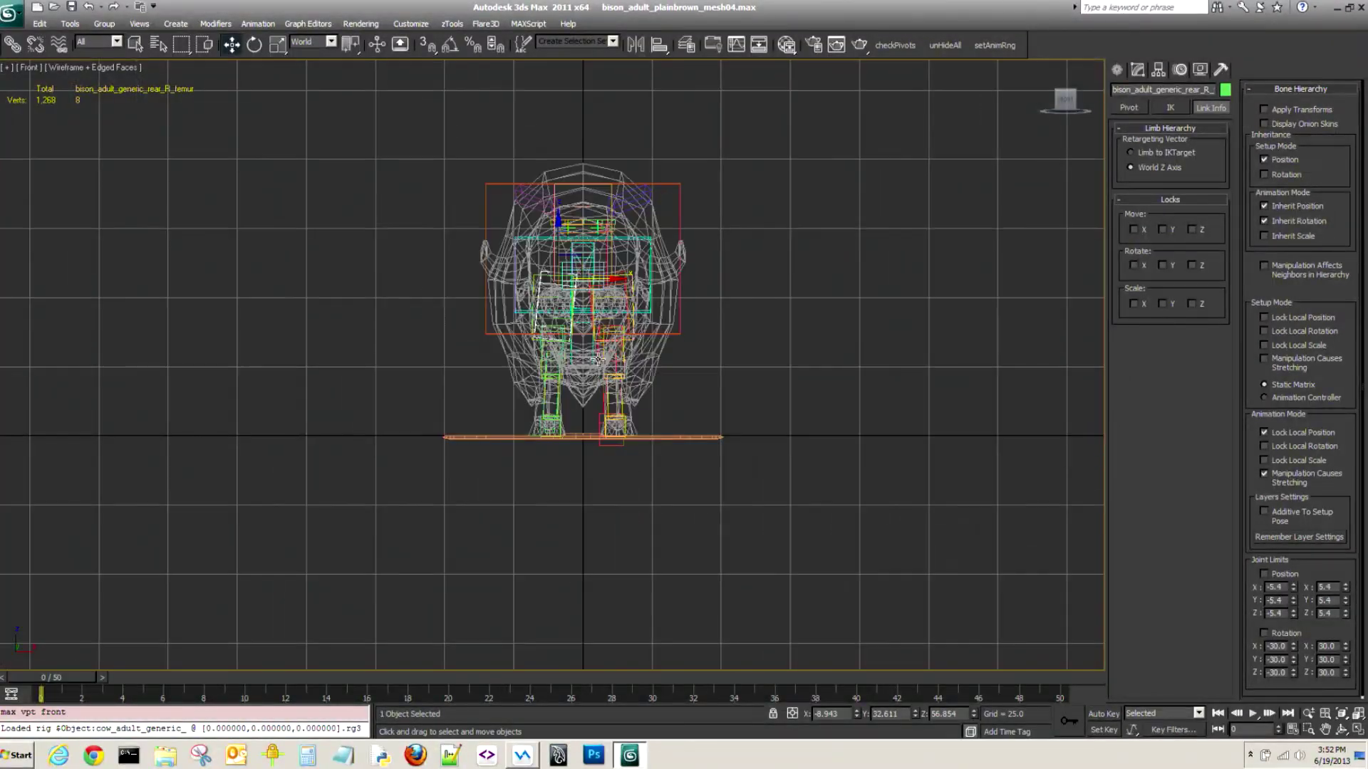
pyautogui.scroll(4, 608, 373)
pyautogui.scroll(3, 619, 215)
pyautogui.moveTo(645, 203); pyautogui.dragTo(593, 204)
pyautogui.moveTo(659, 435); pyautogui.dragTo(687, 278, button='middle')
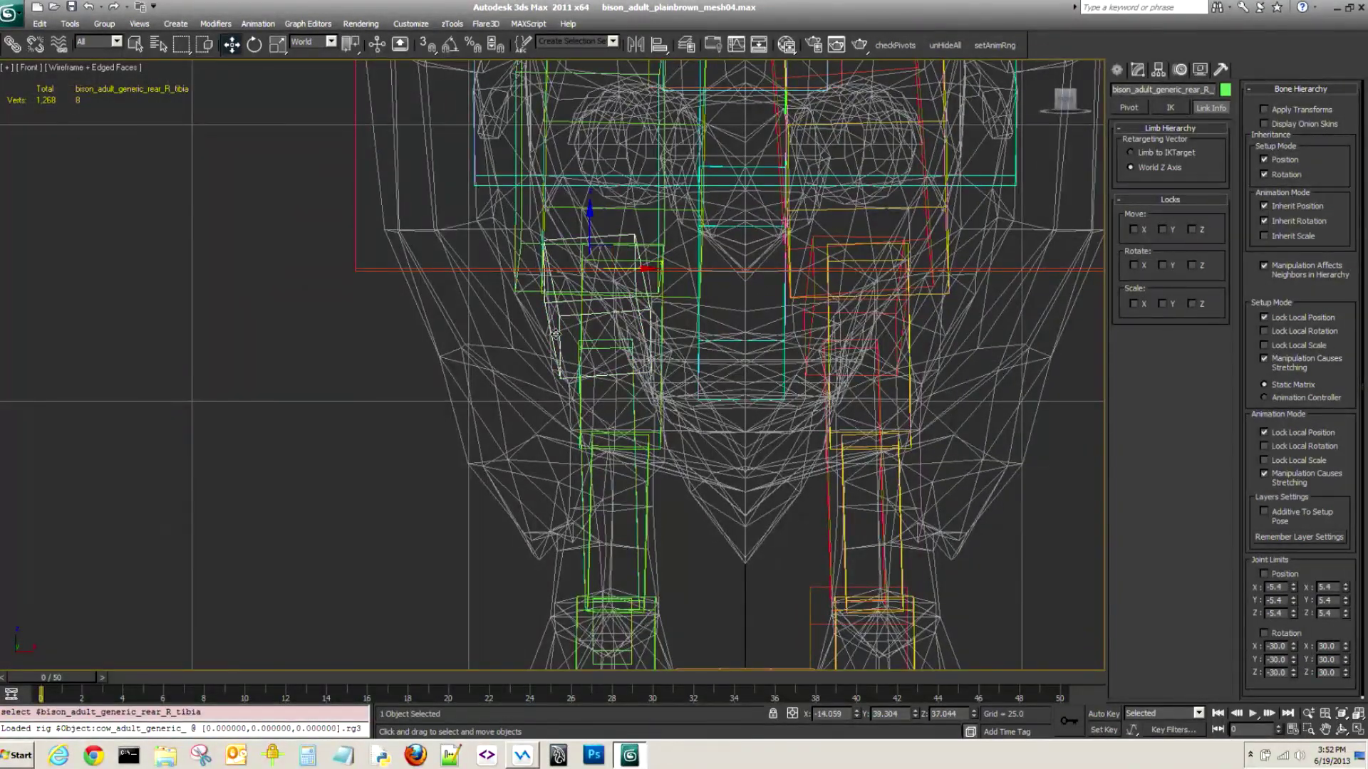
# Select the rear right metatarsus and nudge it slightly inward along X in the front view.
pyautogui.click(632, 270)
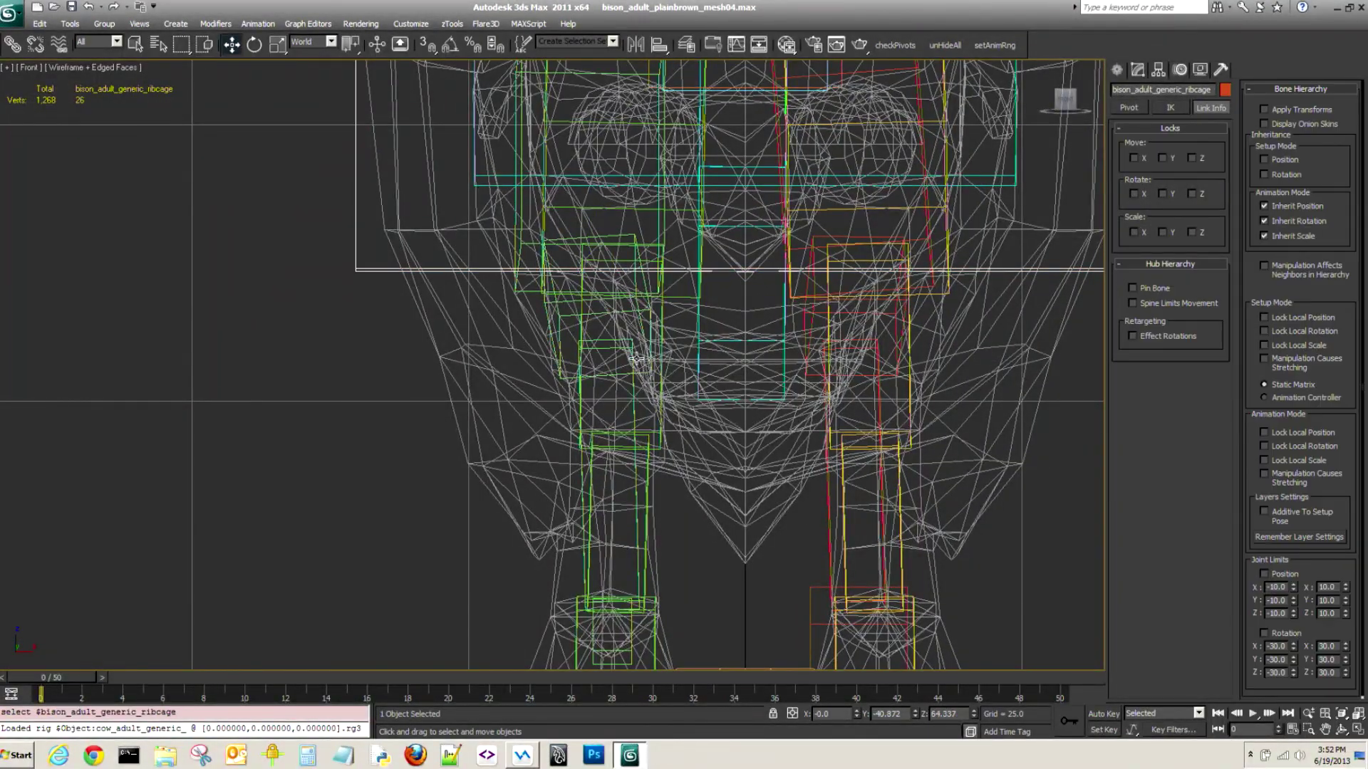
pyautogui.click(578, 401)
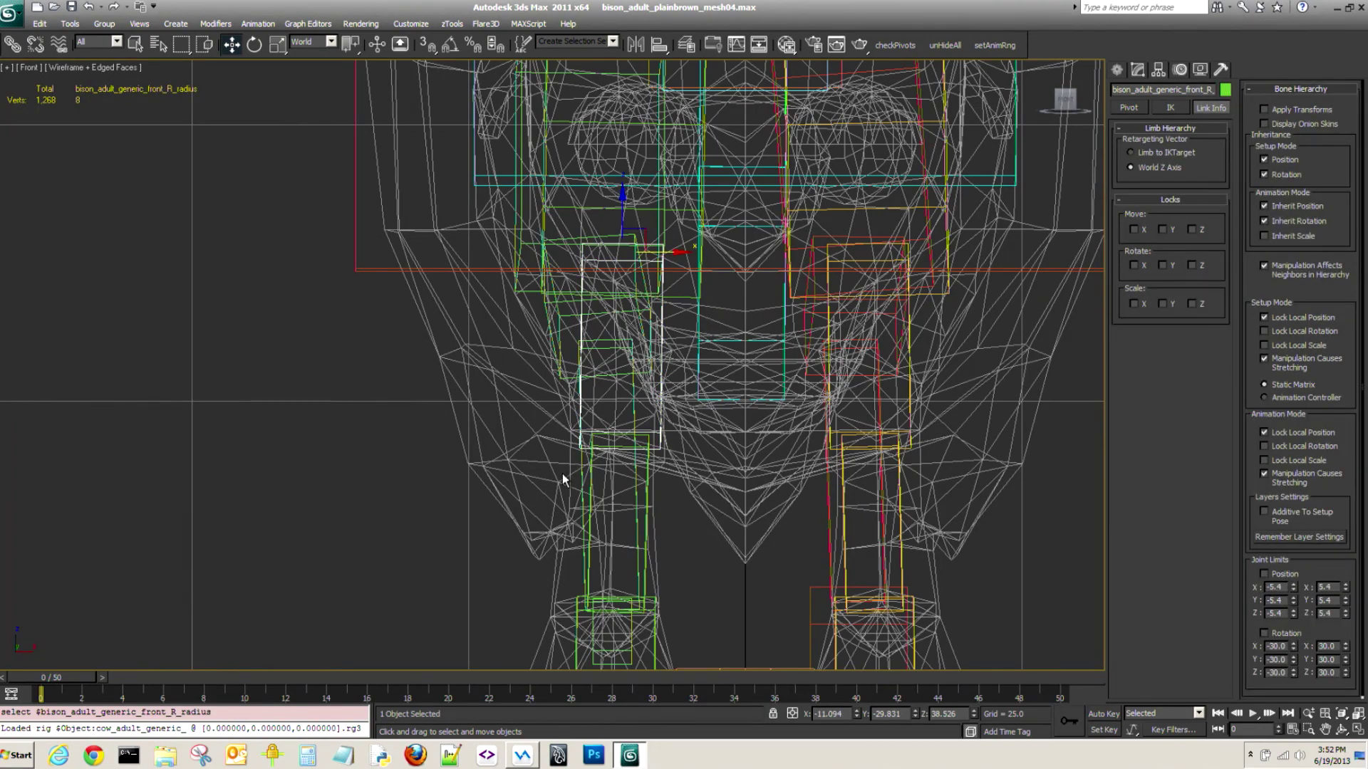
pyautogui.click(525, 471)
pyautogui.press('p')
pyautogui.keyDown('alt'); pyautogui.moveTo(510, 471); pyautogui.dragTo(417, 468, button='middle'); pyautogui.keyUp('alt')
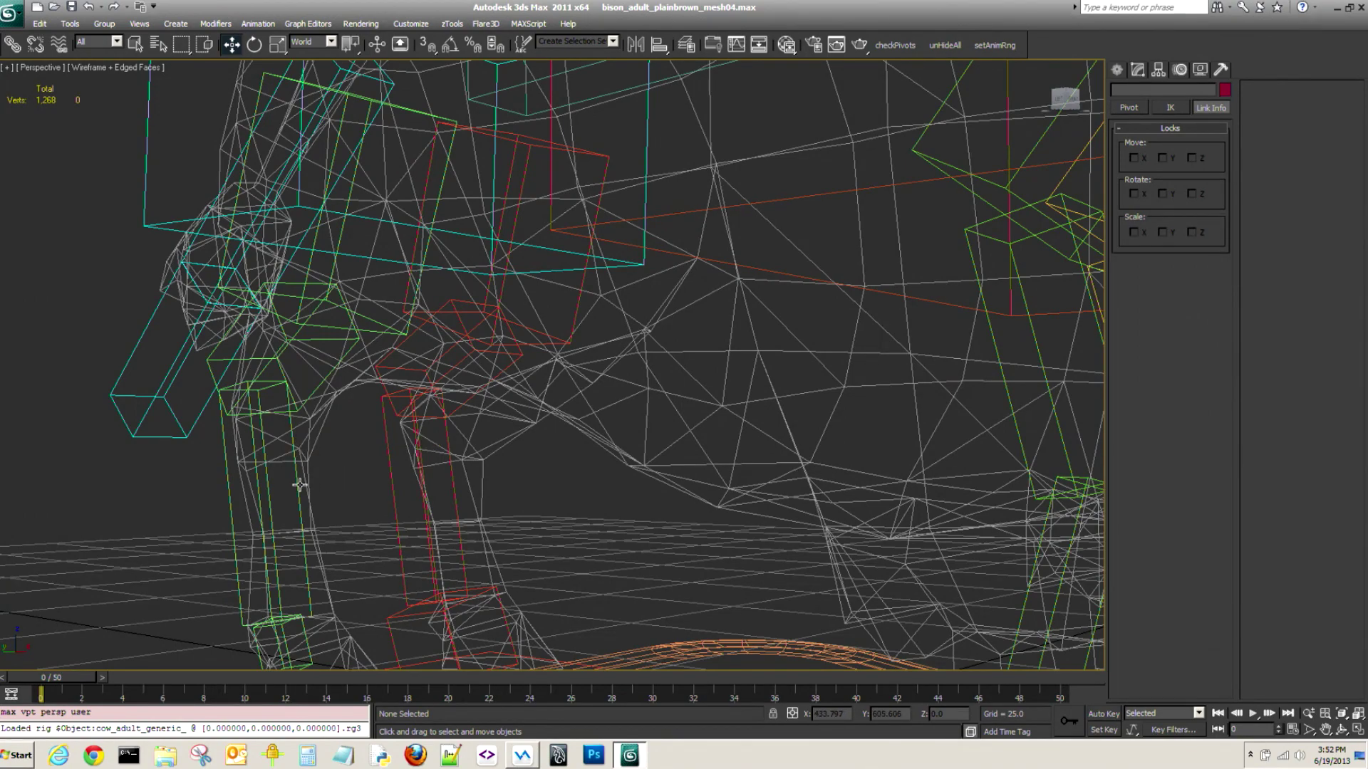
pyautogui.click(265, 533)
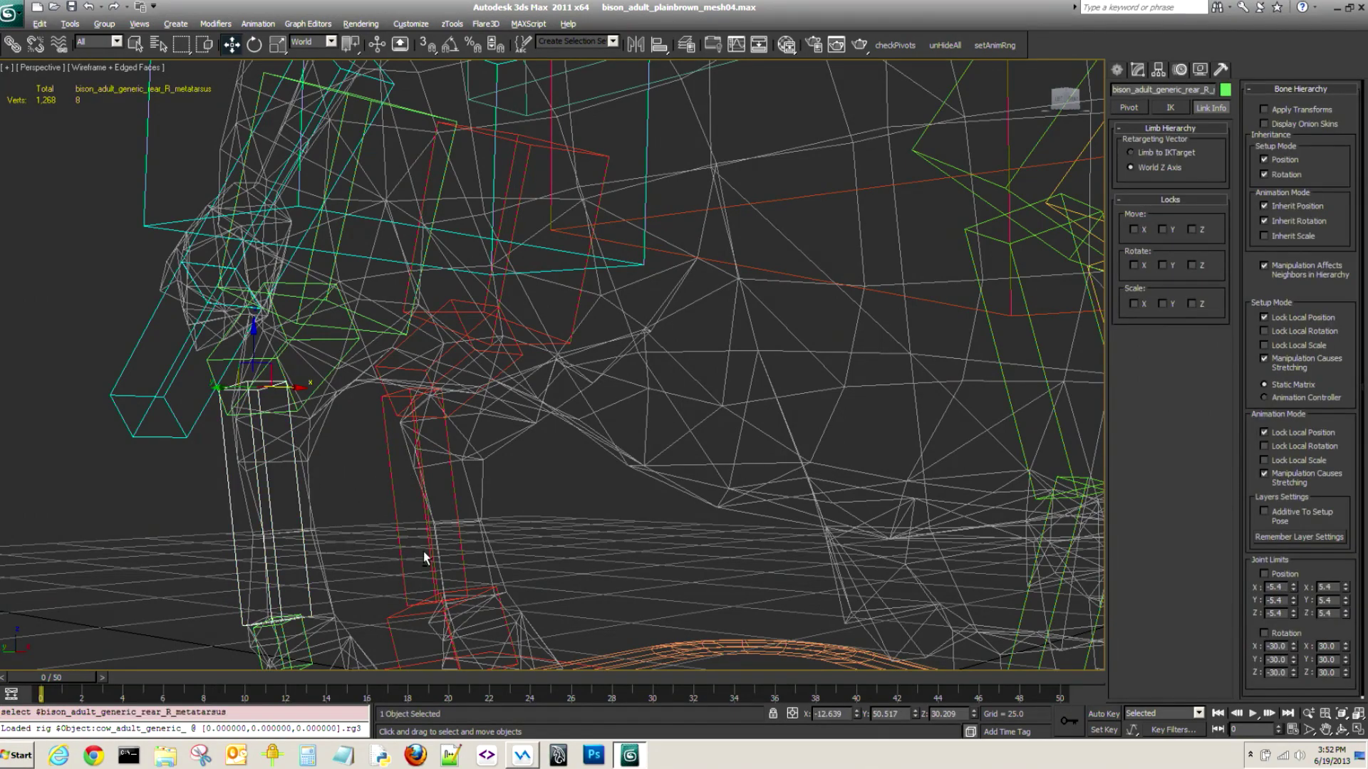
pyautogui.keyDown('alt'); pyautogui.moveTo(423, 551); pyautogui.dragTo(331, 539, button='middle'); pyautogui.keyUp('alt')
pyautogui.press('l')
pyautogui.moveTo(498, 416); pyautogui.dragTo(486, 479, button='middle')
pyautogui.press('f')
pyautogui.scroll(5, 617, 341)
pyautogui.moveTo(617, 341); pyautogui.dragTo(544, 299, button='middle')
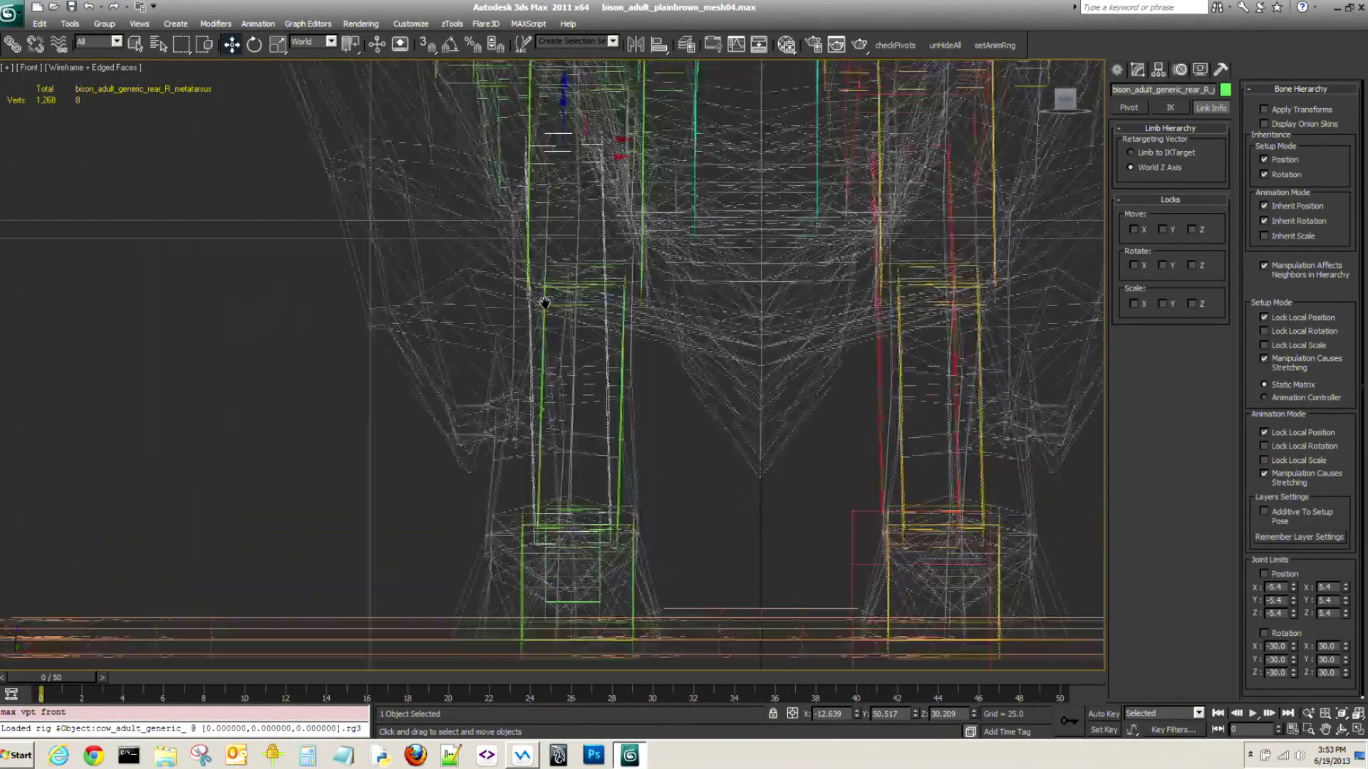
pyautogui.scroll(2, 598, 287)
pyautogui.moveTo(604, 257); pyautogui.dragTo(613, 256)
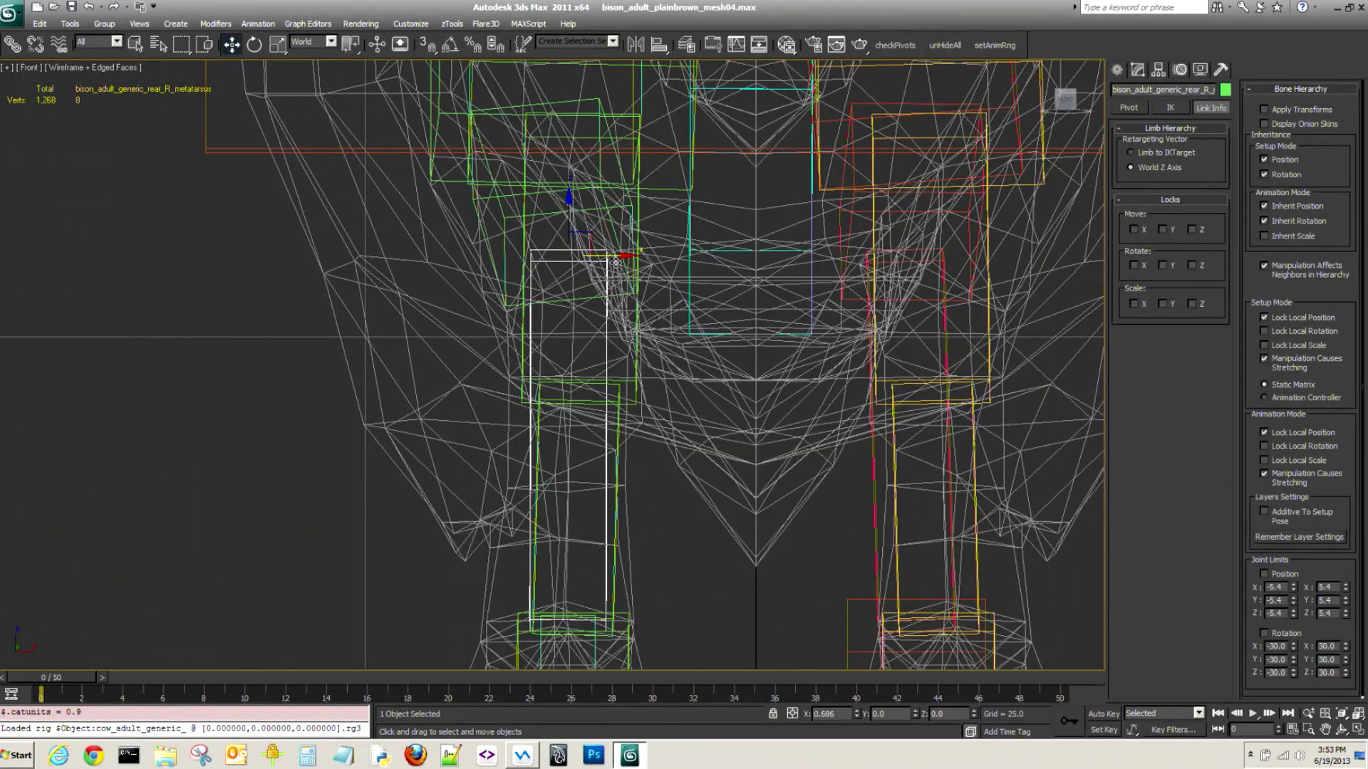
# Shift the rear right phalanx and metatarsus outward along X in the front view.
pyautogui.click(536, 645)
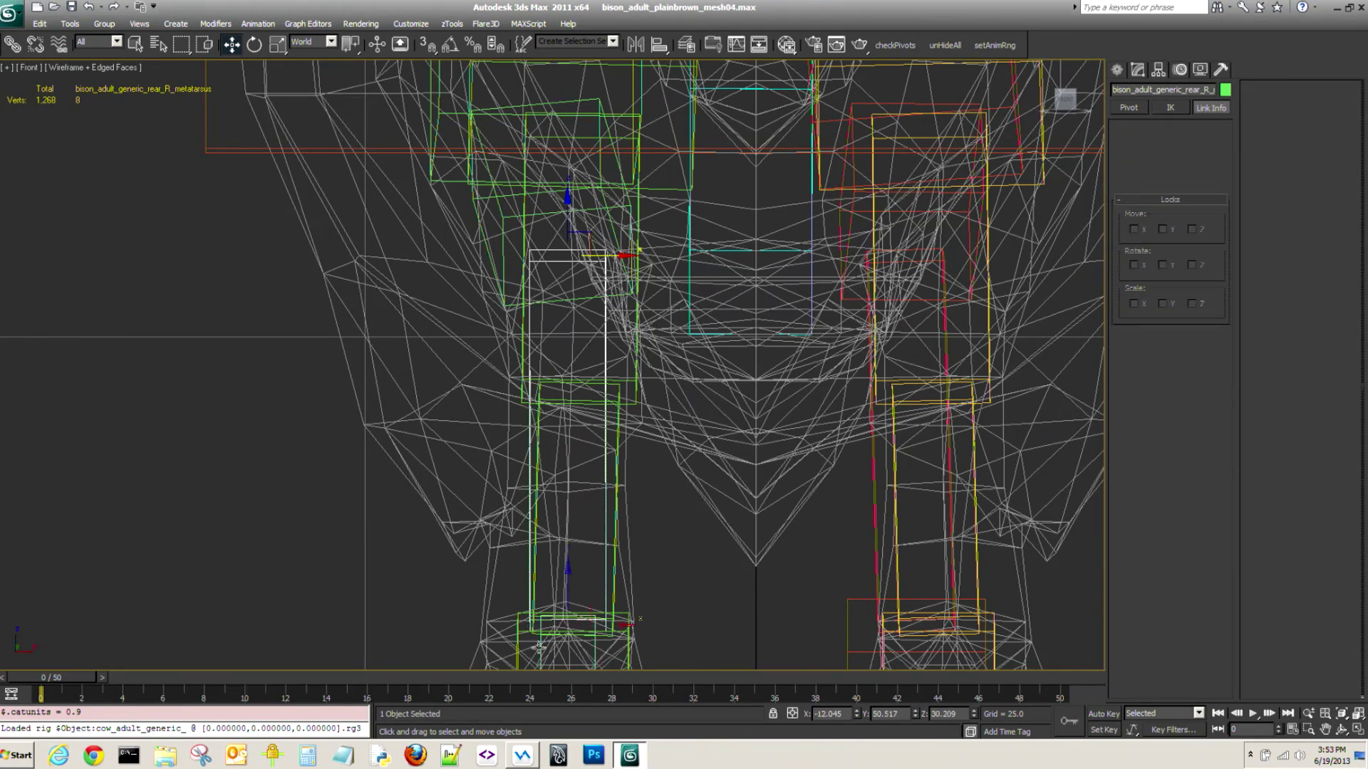
pyautogui.moveTo(604, 626); pyautogui.dragTo(587, 626)
pyautogui.click(546, 254)
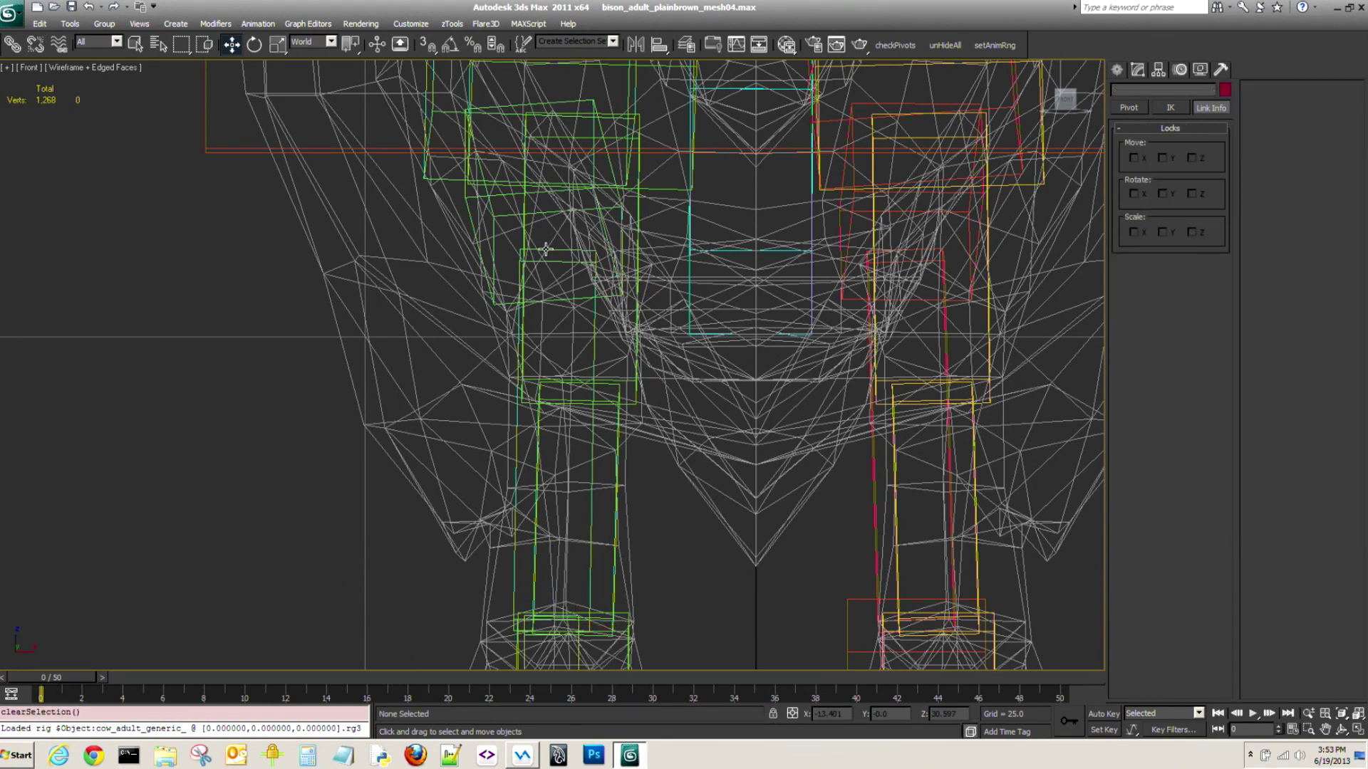
pyautogui.moveTo(592, 257); pyautogui.dragTo(581, 258)
# Examine the rear right leg bones against the mesh in the perspective and left views.
pyautogui.scroll(-4, 477, 424)
pyautogui.press('p')
pyautogui.keyDown('alt'); pyautogui.moveTo(477, 410); pyautogui.dragTo(663, 489, button='middle'); pyautogui.keyUp('alt')
pyautogui.click(676, 486)
pyautogui.press('l')
pyautogui.scroll(10, 672, 464)
pyautogui.moveTo(798, 459); pyautogui.dragTo(733, 274, button='middle')
pyautogui.click(497, 293)
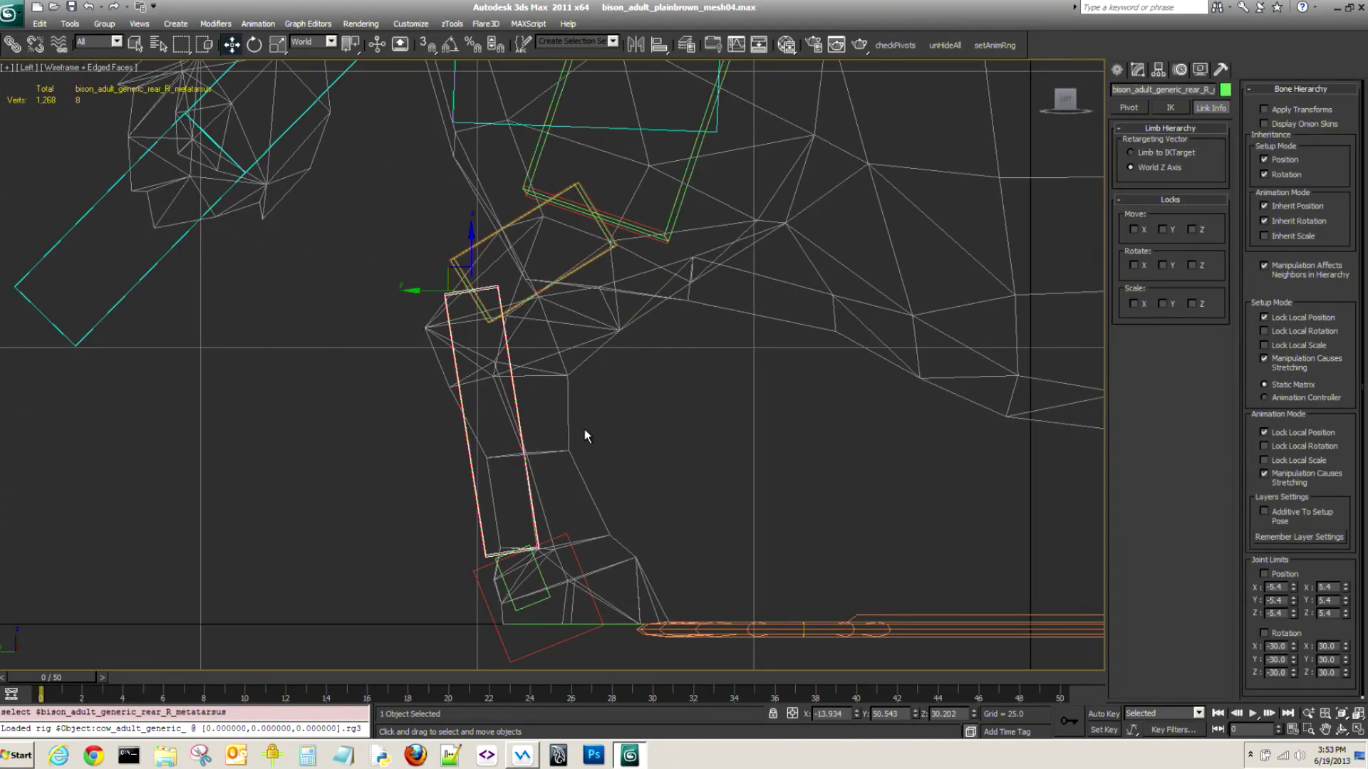
pyautogui.press('p')
pyautogui.keyDown('alt'); pyautogui.moveTo(625, 456); pyautogui.dragTo(757, 437, button='middle'); pyautogui.keyUp('alt')
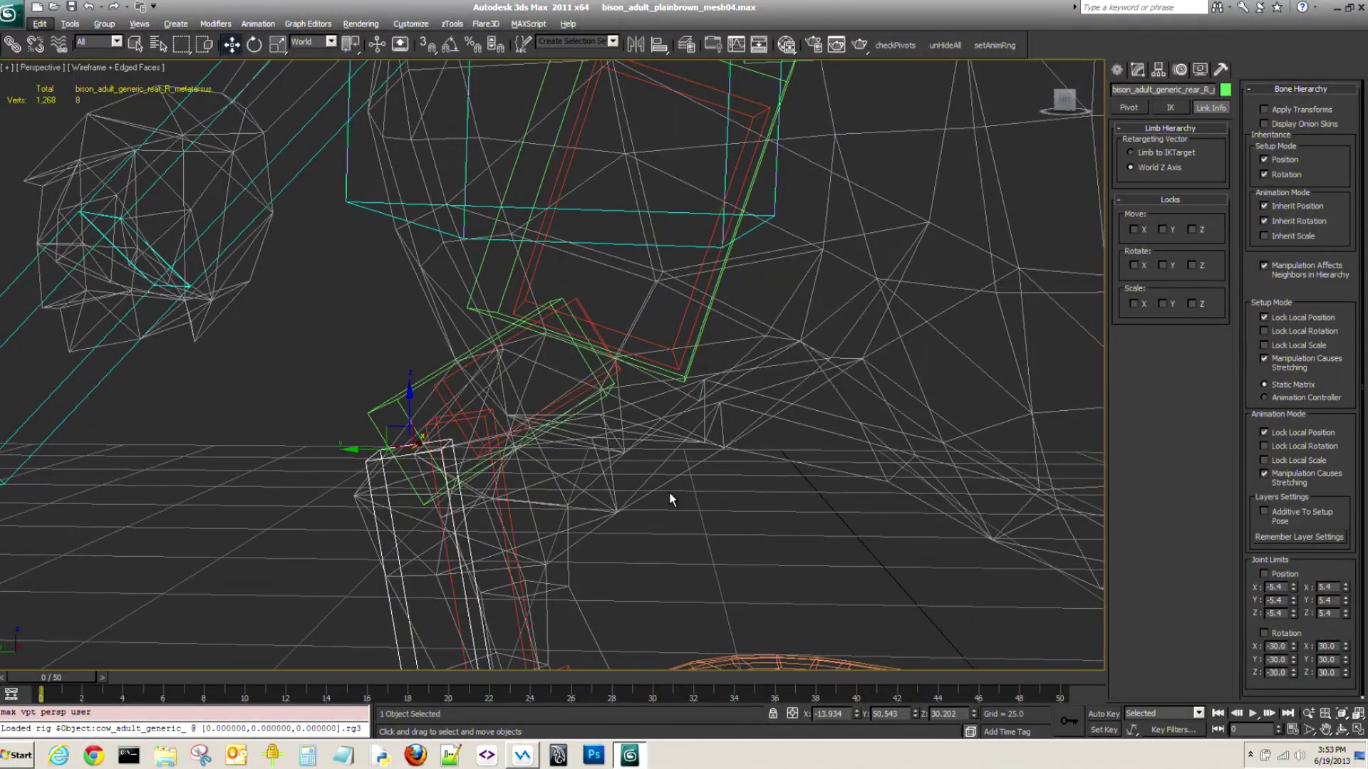
# Move the rear right femur forward in the left view and reposition the metatarsus back and down toward the hock.
pyautogui.press('l')
pyautogui.scroll(5, 618, 374)
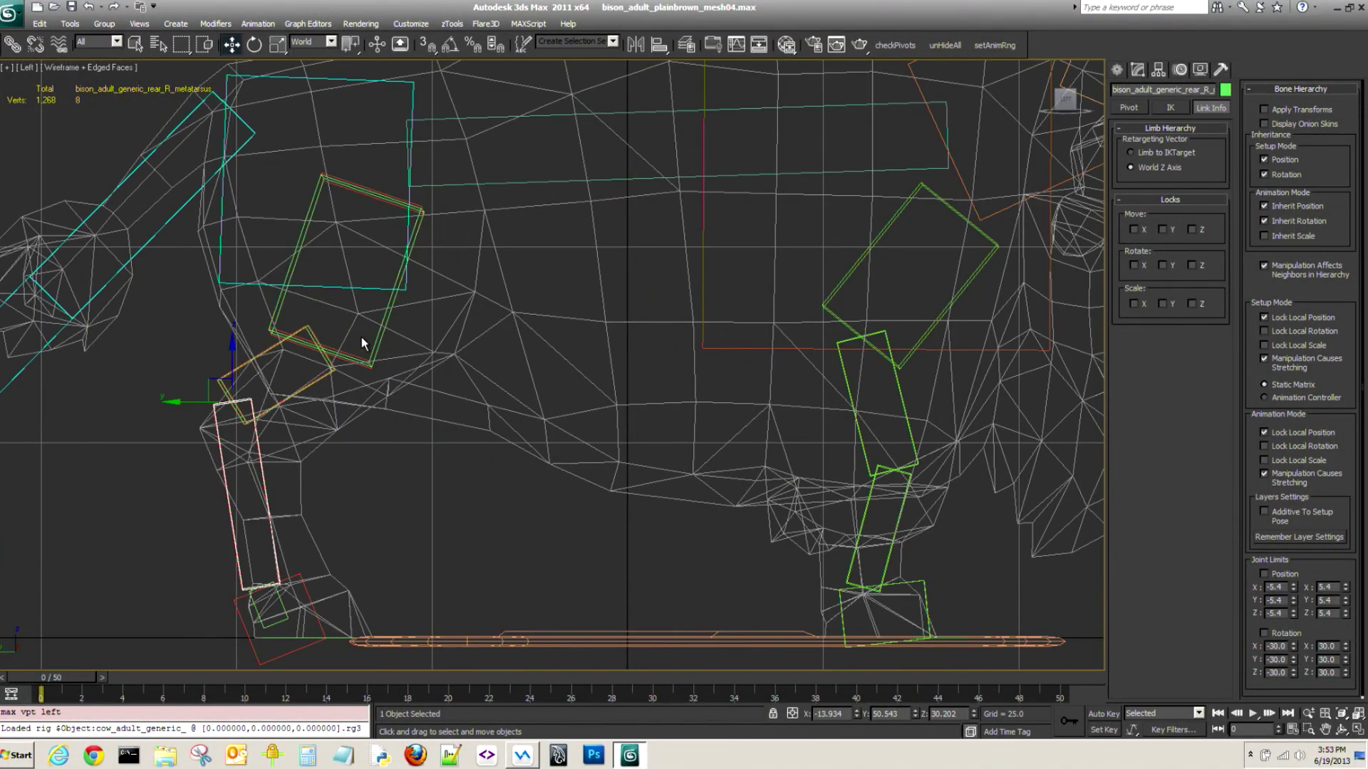
pyautogui.click(341, 308)
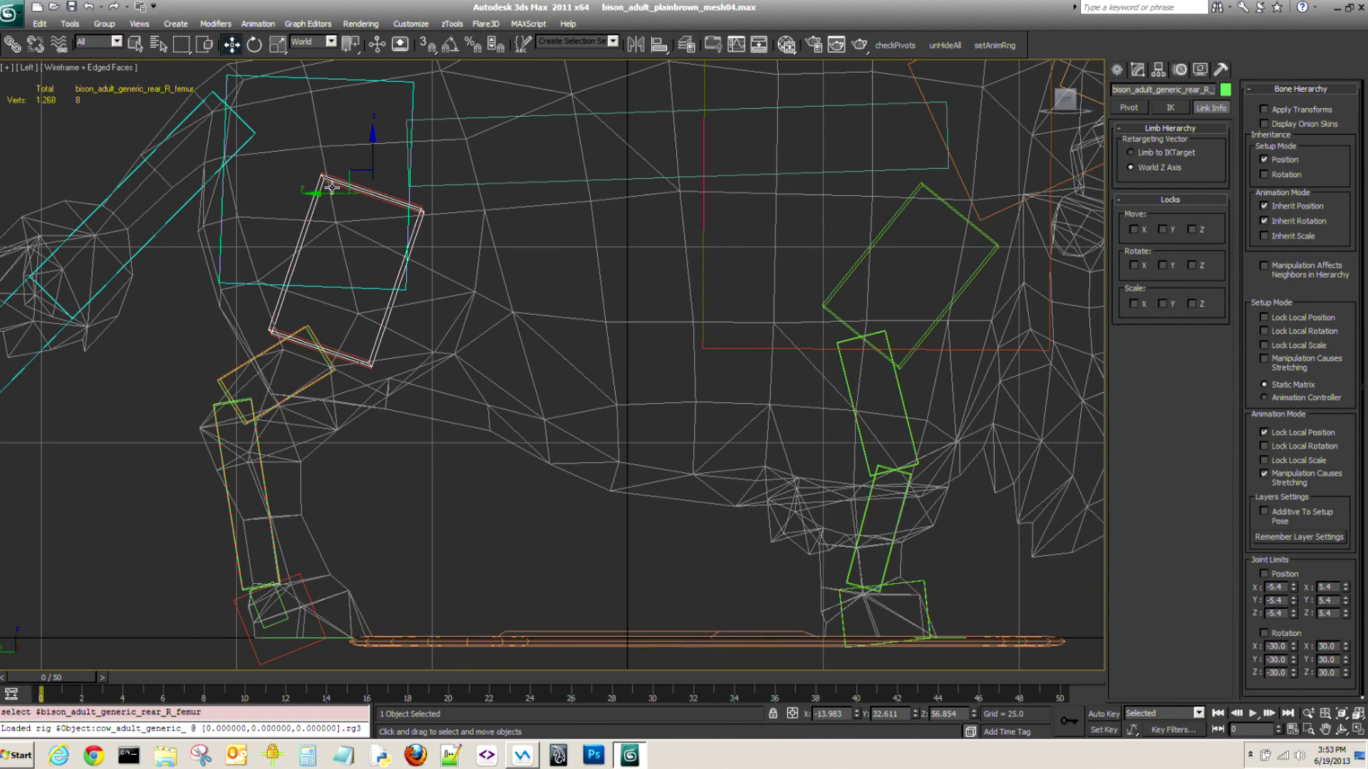
pyautogui.moveTo(347, 173); pyautogui.dragTo(419, 165)
pyautogui.click(282, 401)
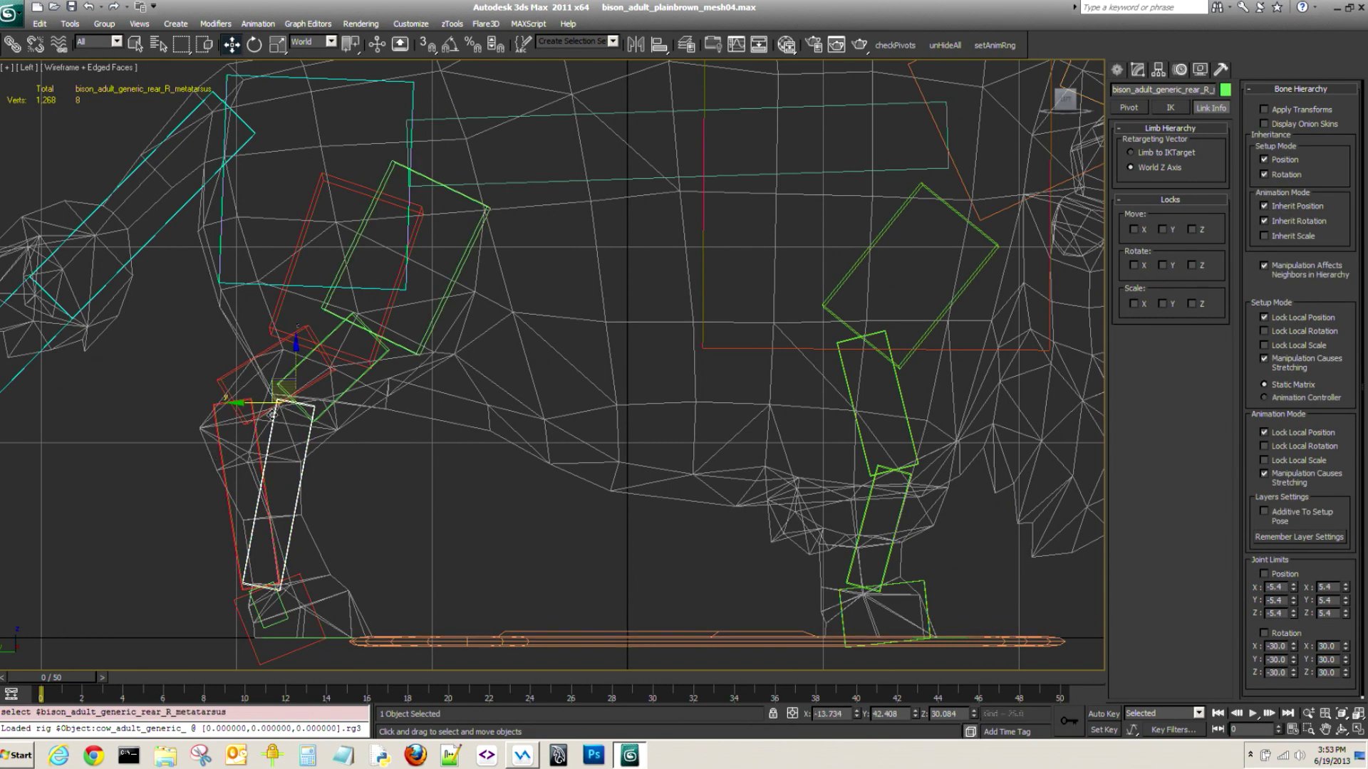
pyautogui.moveTo(272, 383); pyautogui.dragTo(245, 417)
# Rotate the rear right phalanx upright by about 20 degrees and move it slightly forward inside the hoof.
pyautogui.moveTo(337, 541); pyautogui.dragTo(353, 263, button='middle')
pyautogui.click(258, 404)
pyautogui.scroll(4, 314, 452)
pyautogui.moveTo(406, 354); pyautogui.dragTo(470, 427, button='middle')
pyautogui.press('e')
pyautogui.moveTo(458, 399); pyautogui.dragTo(464, 433)
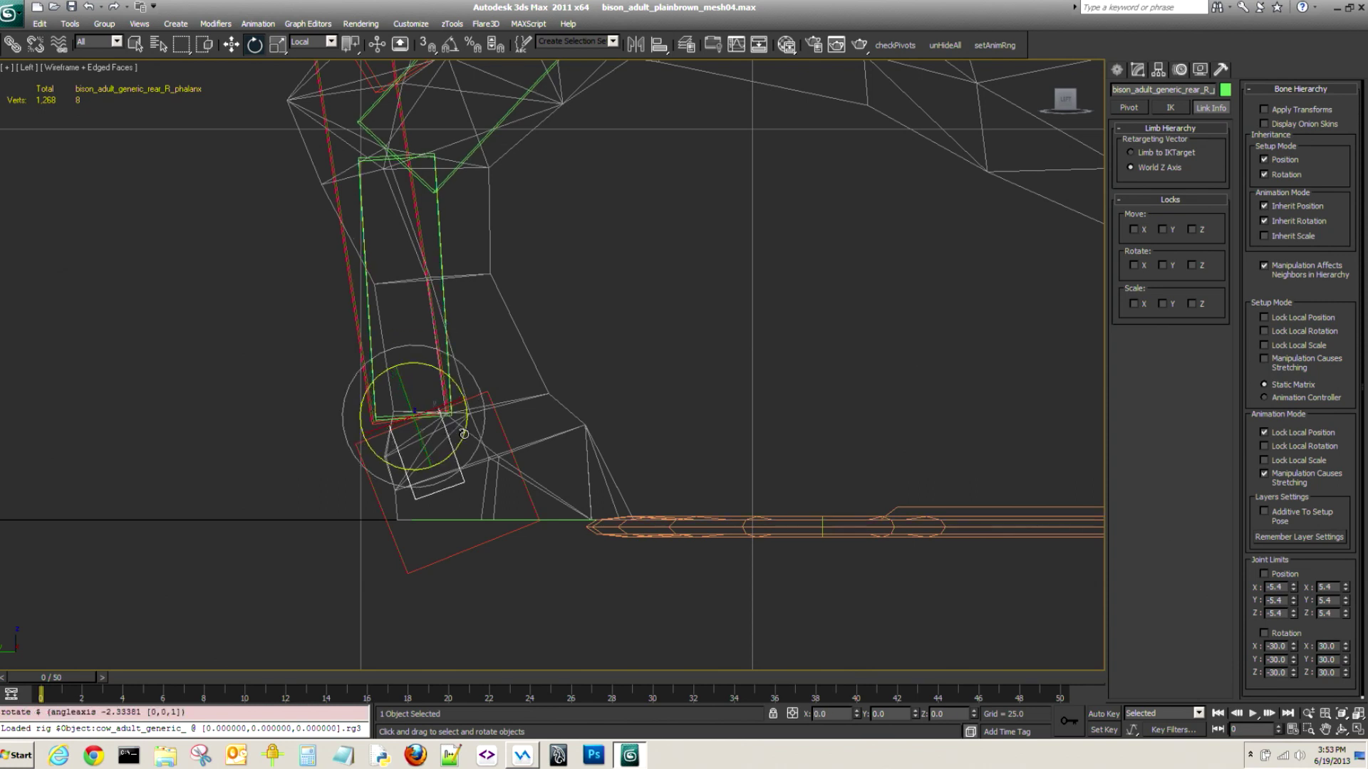
pyautogui.moveTo(466, 428); pyautogui.dragTo(468, 453)
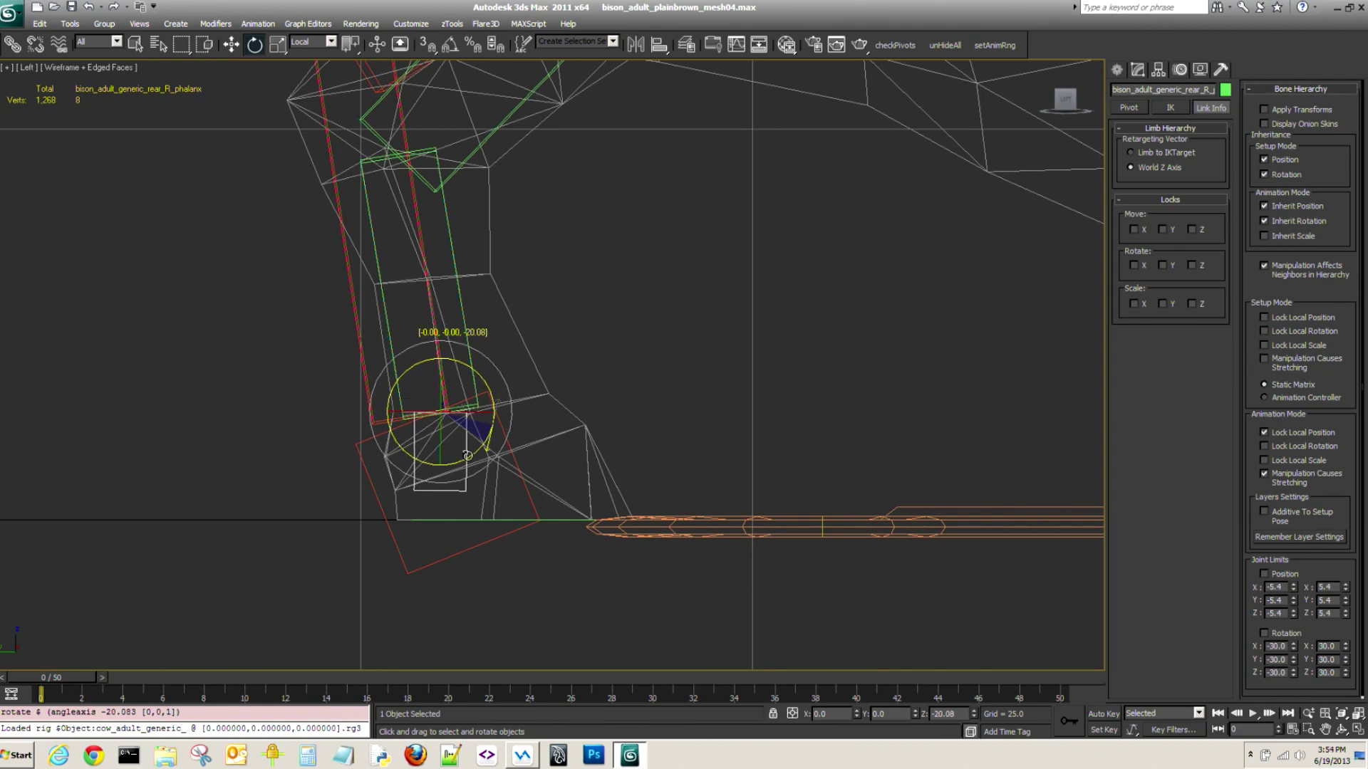
pyautogui.press('w')
pyautogui.moveTo(418, 388)
pyautogui.mouseDown()
pyautogui.moveTo(484, 386)
pyautogui.moveTo(439, 395)
pyautogui.moveTo(422, 372)
pyautogui.moveTo(428, 382)
pyautogui.mouseUp()
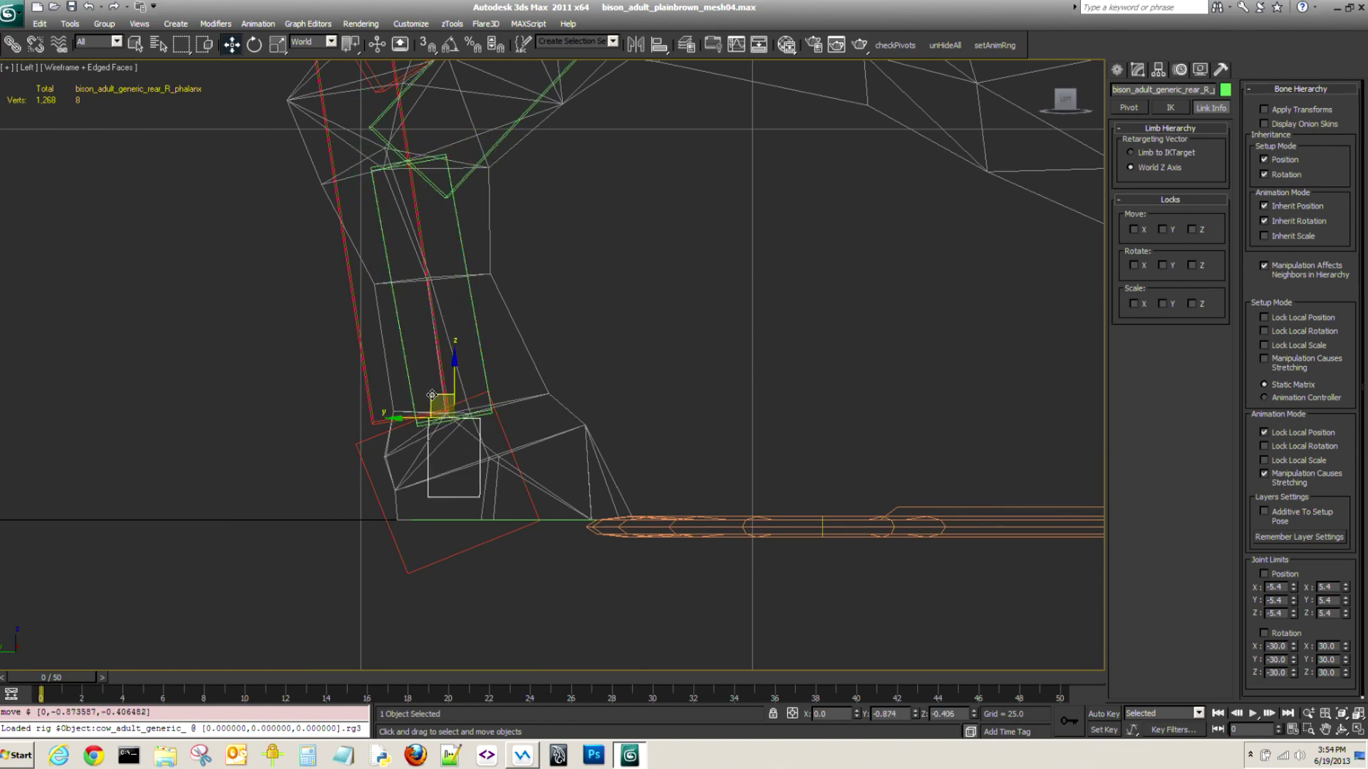
# Move the top of the rear right metatarsus back and slightly up to follow the mesh's lower hind leg.
pyautogui.moveTo(403, 201); pyautogui.dragTo(422, 369, button='middle')
pyautogui.click(399, 333)
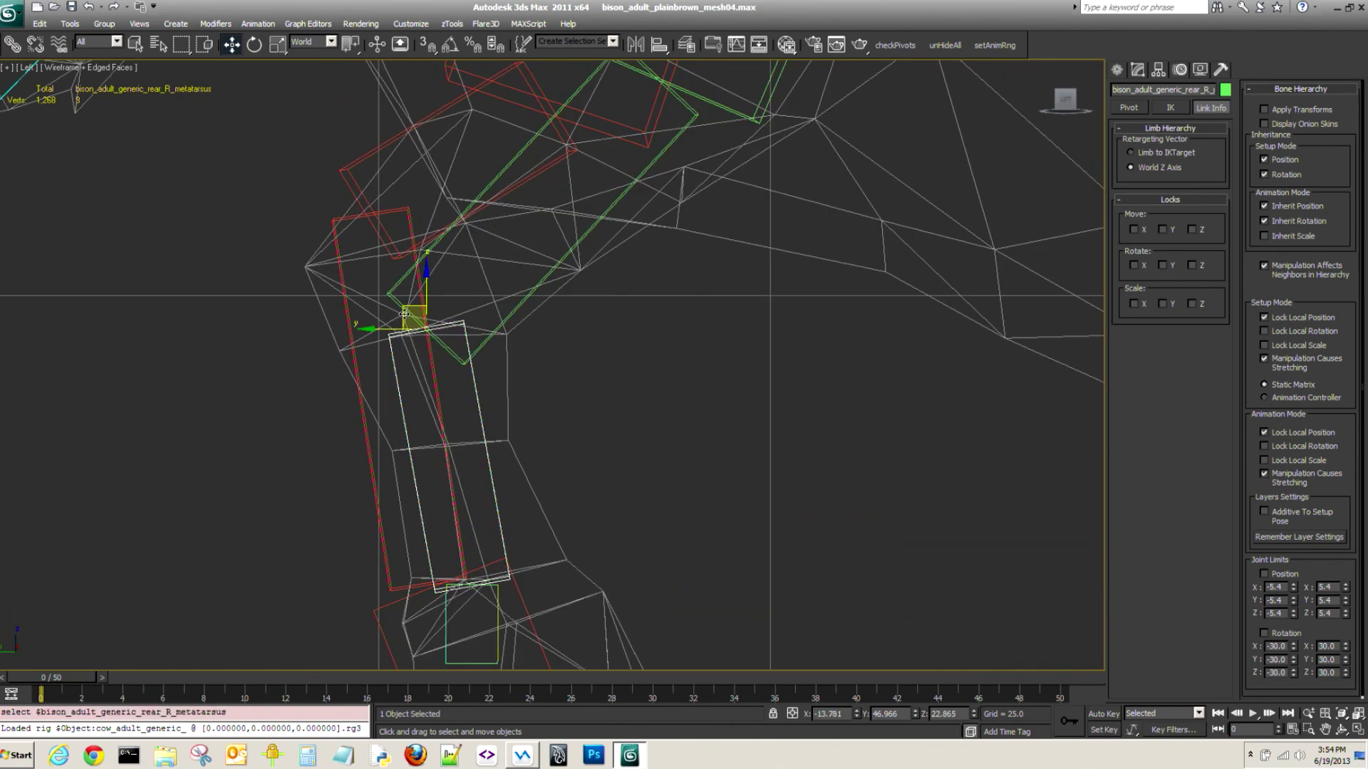
pyautogui.moveTo(403, 317); pyautogui.dragTo(366, 302)
pyautogui.moveTo(748, 474); pyautogui.dragTo(650, 339, button='middle')
pyautogui.click(704, 349)
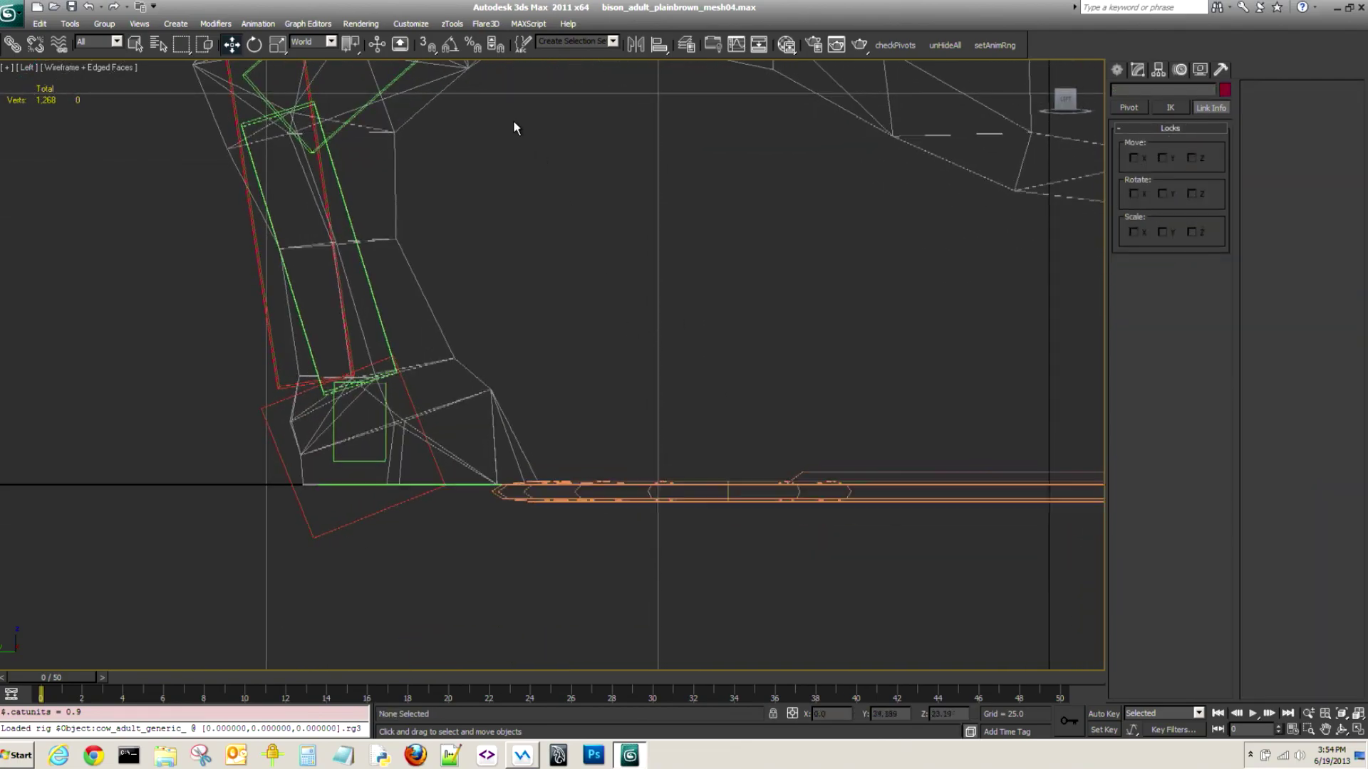
# Move the rear right foot platform about 5.85 units forward along Y and check the leg in the left view.
pyautogui.moveTo(513, 121); pyautogui.dragTo(579, 445, button='middle')
pyautogui.moveTo(646, 545); pyautogui.dragTo(571, 215, button='middle')
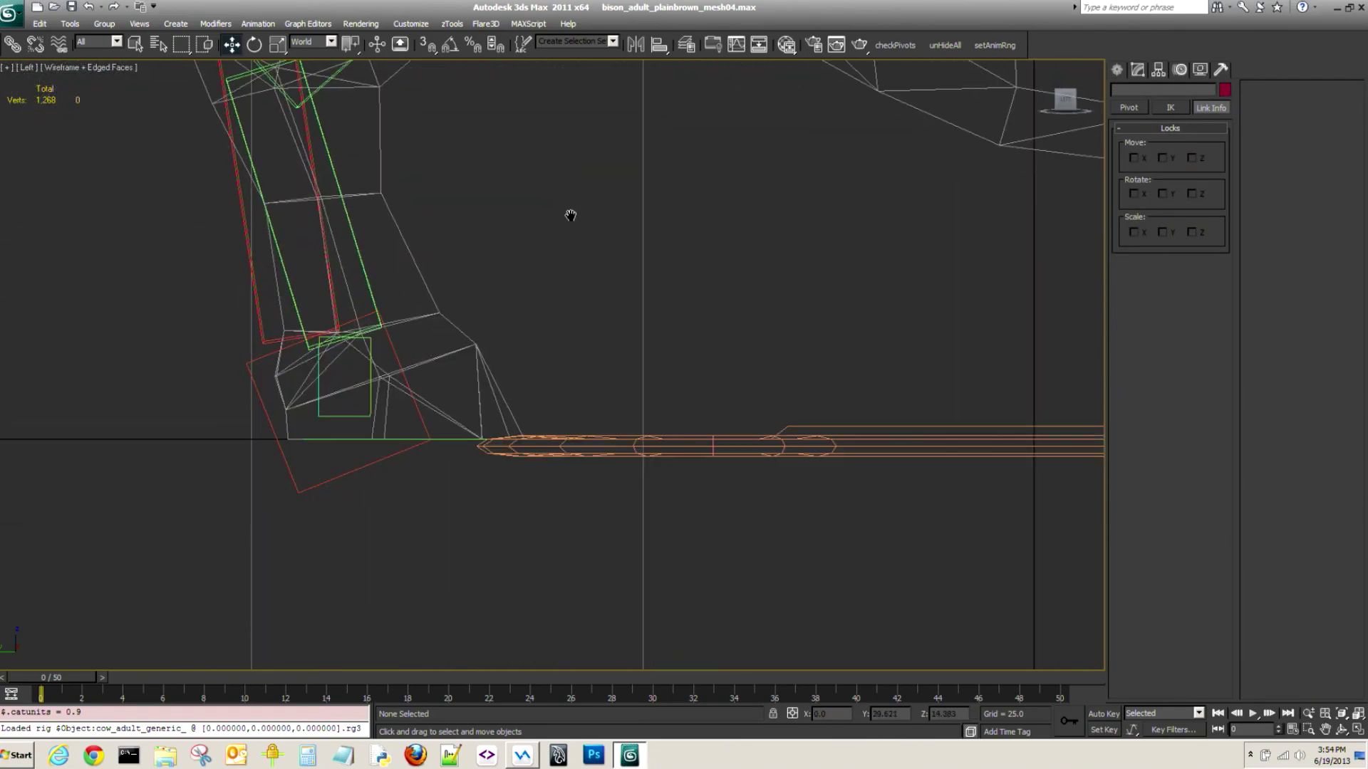
pyautogui.click(376, 440)
pyautogui.press('p')
pyautogui.keyDown('alt'); pyautogui.moveTo(427, 392); pyautogui.dragTo(392, 464, button='middle'); pyautogui.keyUp('alt')
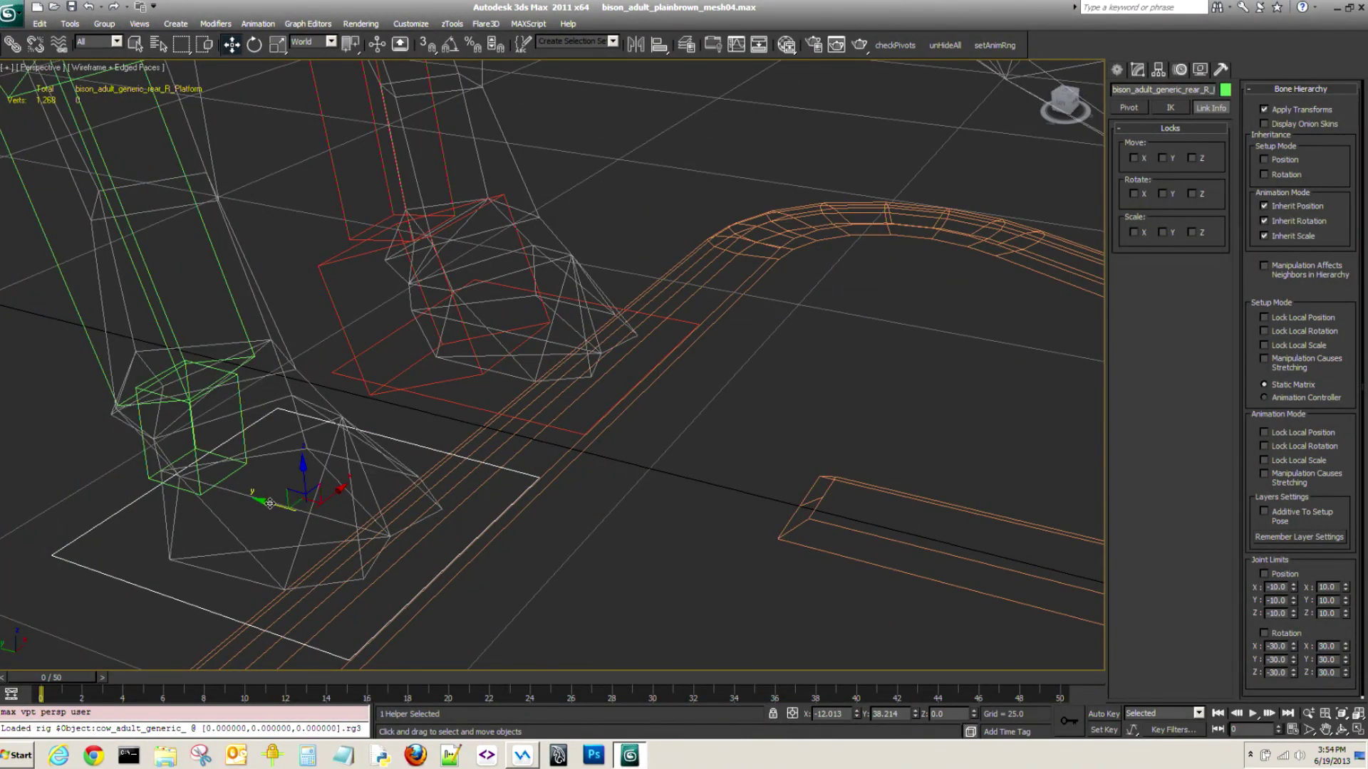
pyautogui.moveTo(271, 502); pyautogui.dragTo(378, 562)
pyautogui.keyDown('alt'); pyautogui.moveTo(396, 546); pyautogui.dragTo(457, 503, button='middle'); pyautogui.keyUp('alt')
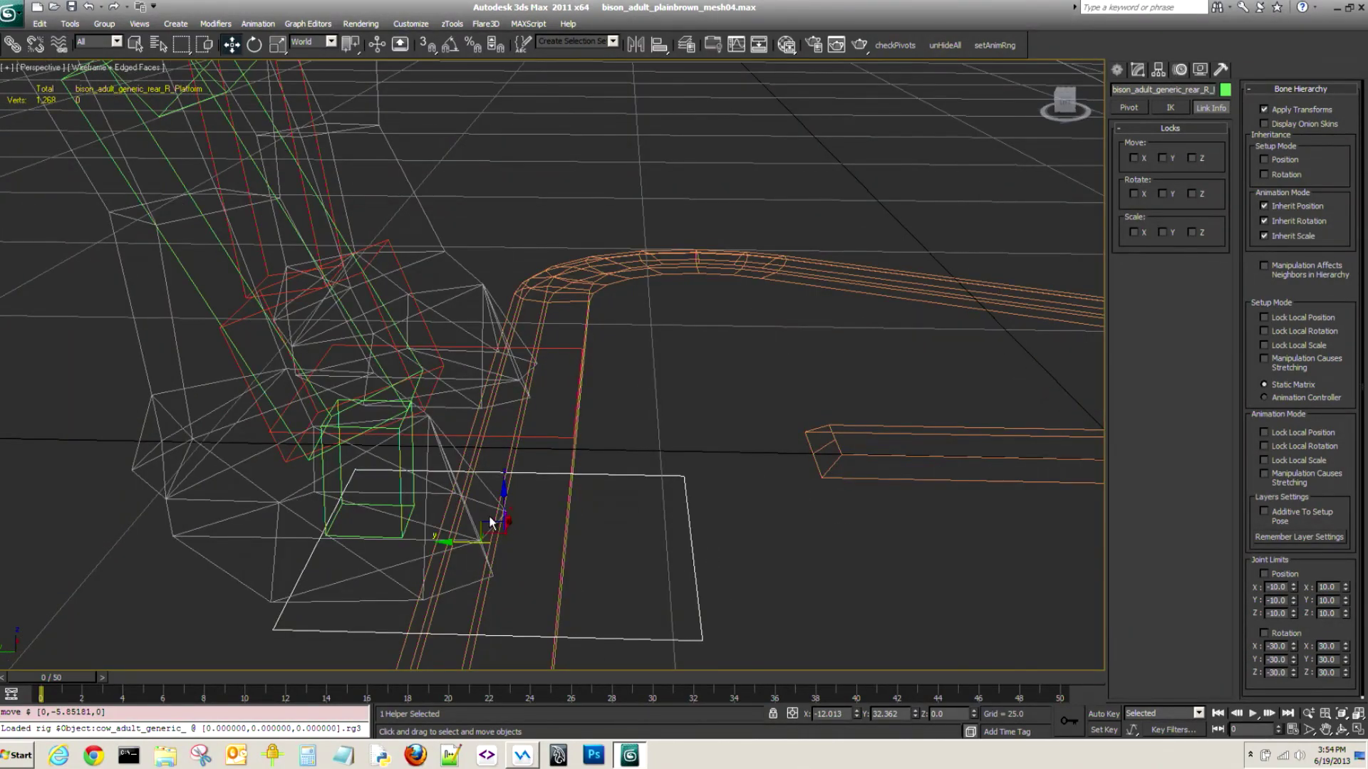
pyautogui.moveTo(602, 566); pyautogui.dragTo(414, 485, button='middle')
pyautogui.press('l')
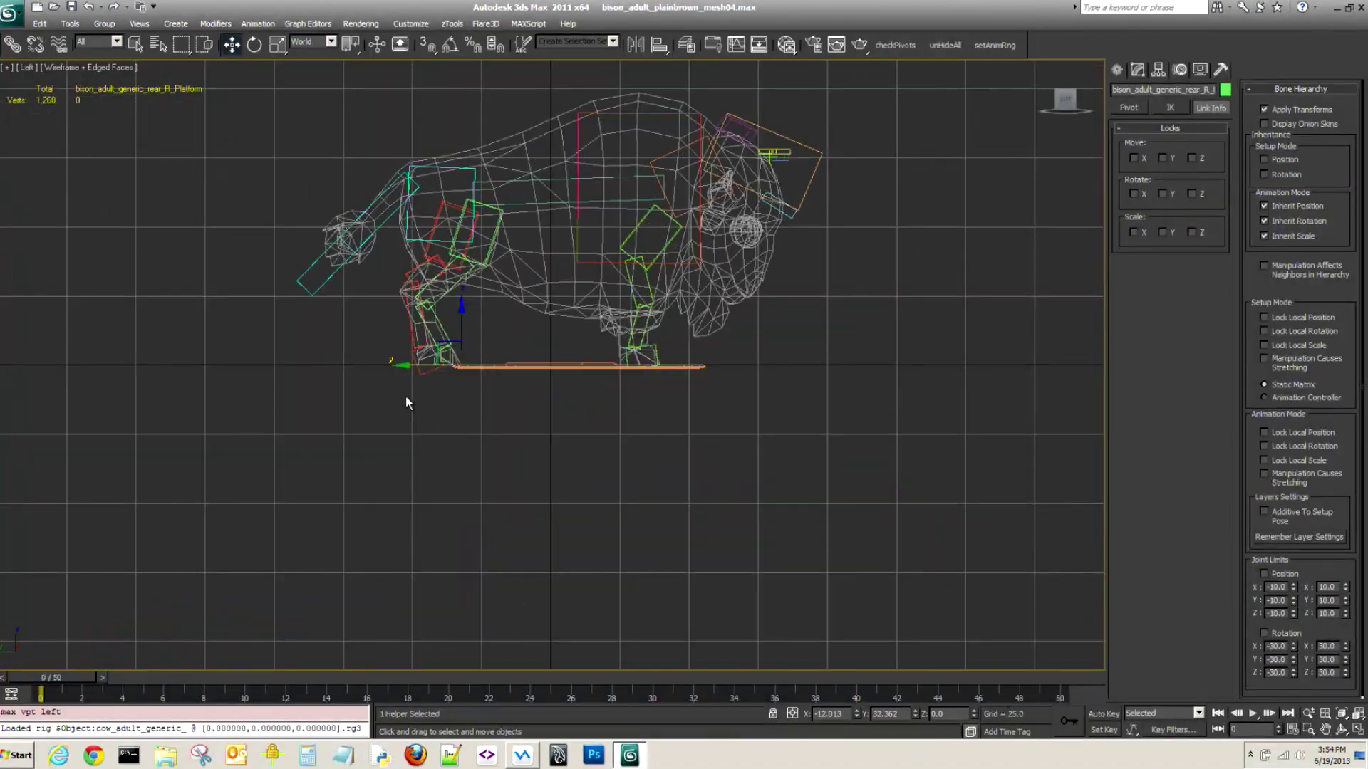
# Move the rear right phalanx about 5.02 units back along Y into the hoof and save the scene.
pyautogui.scroll(5, 443, 450)
pyautogui.moveTo(443, 450); pyautogui.dragTo(515, 397, button='middle')
pyautogui.scroll(4, 468, 417)
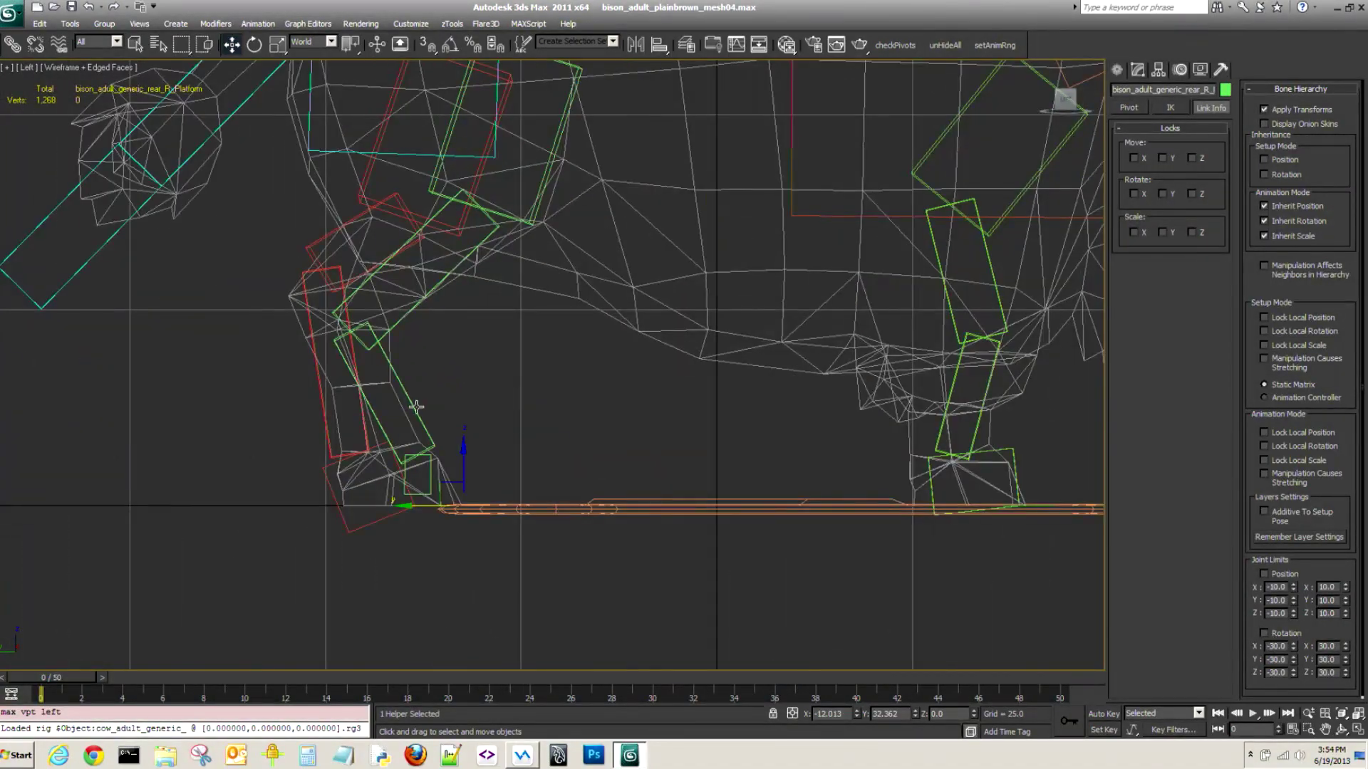
pyautogui.click(481, 436)
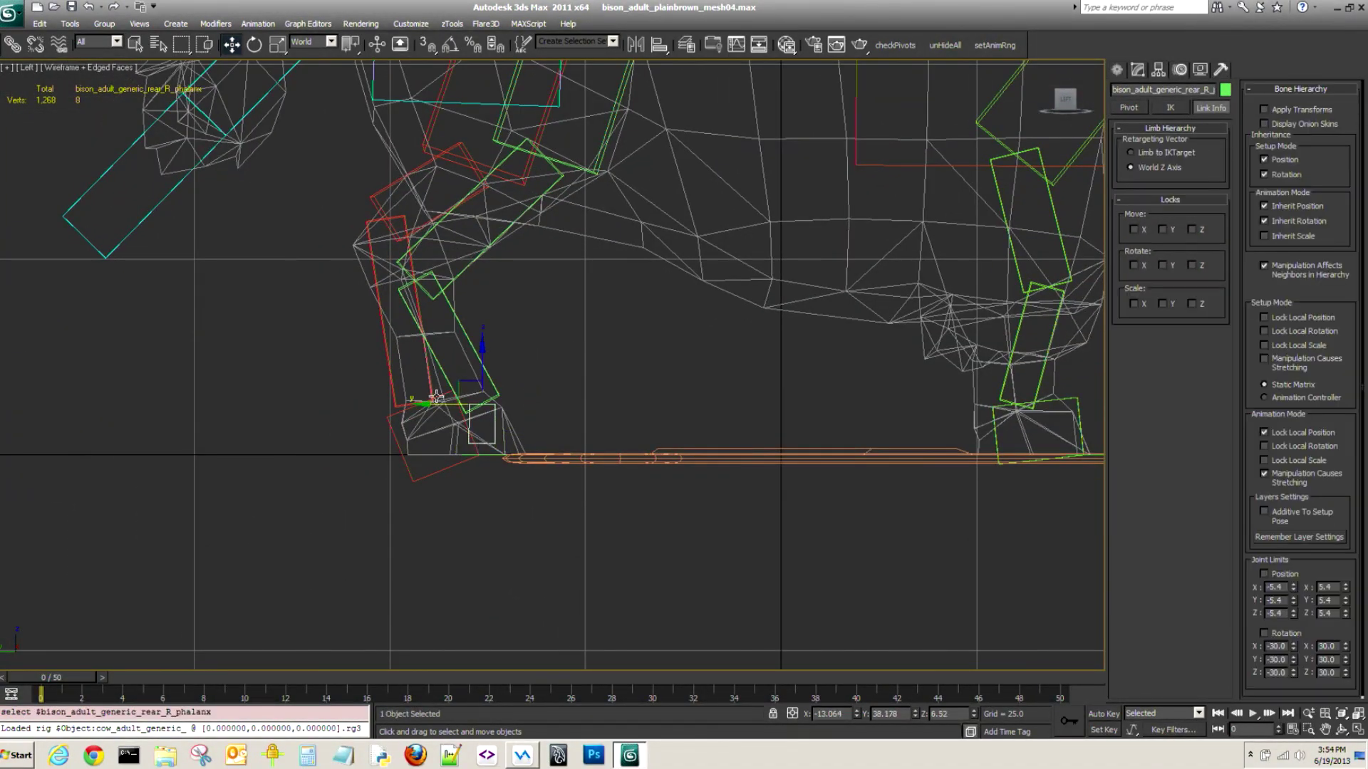
pyautogui.moveTo(436, 397); pyautogui.dragTo(396, 398)
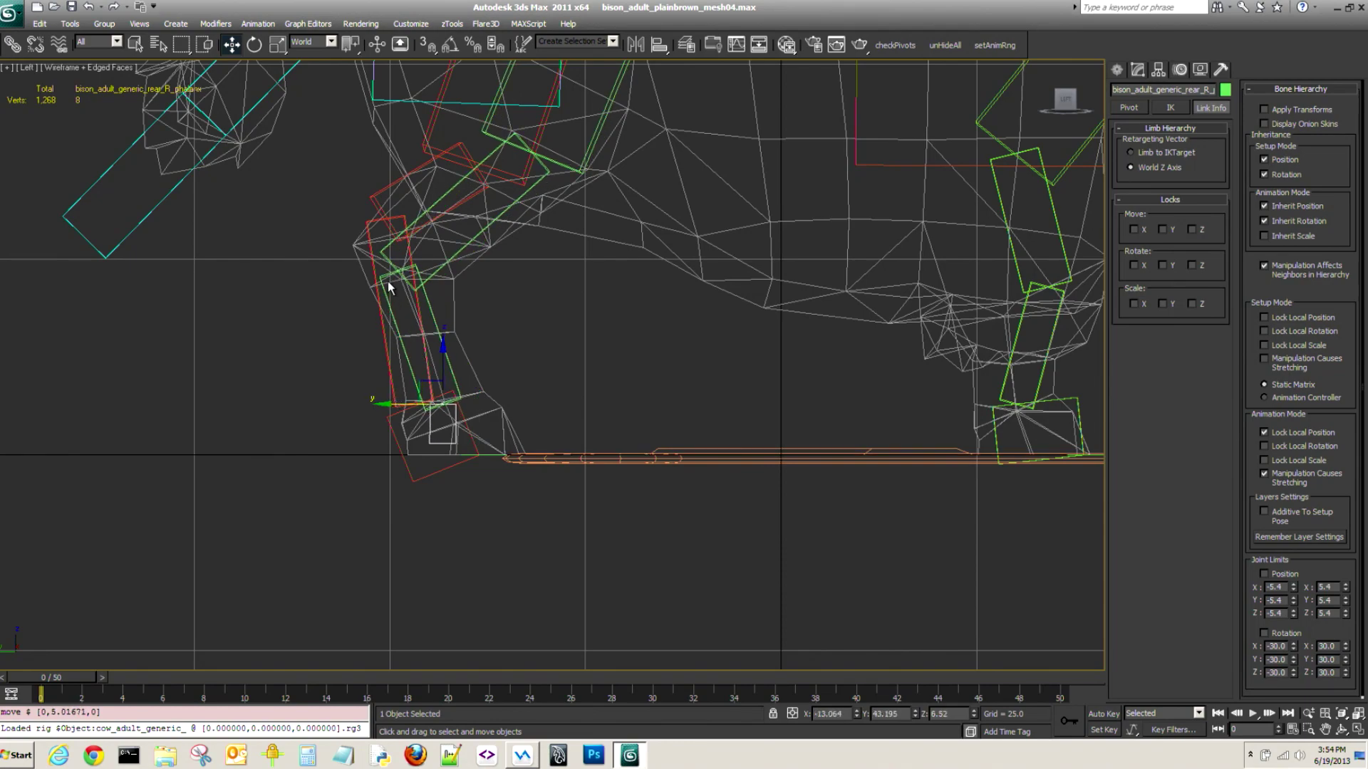
pyautogui.click(567, 330)
pyautogui.hotkey('ctrl', 's')
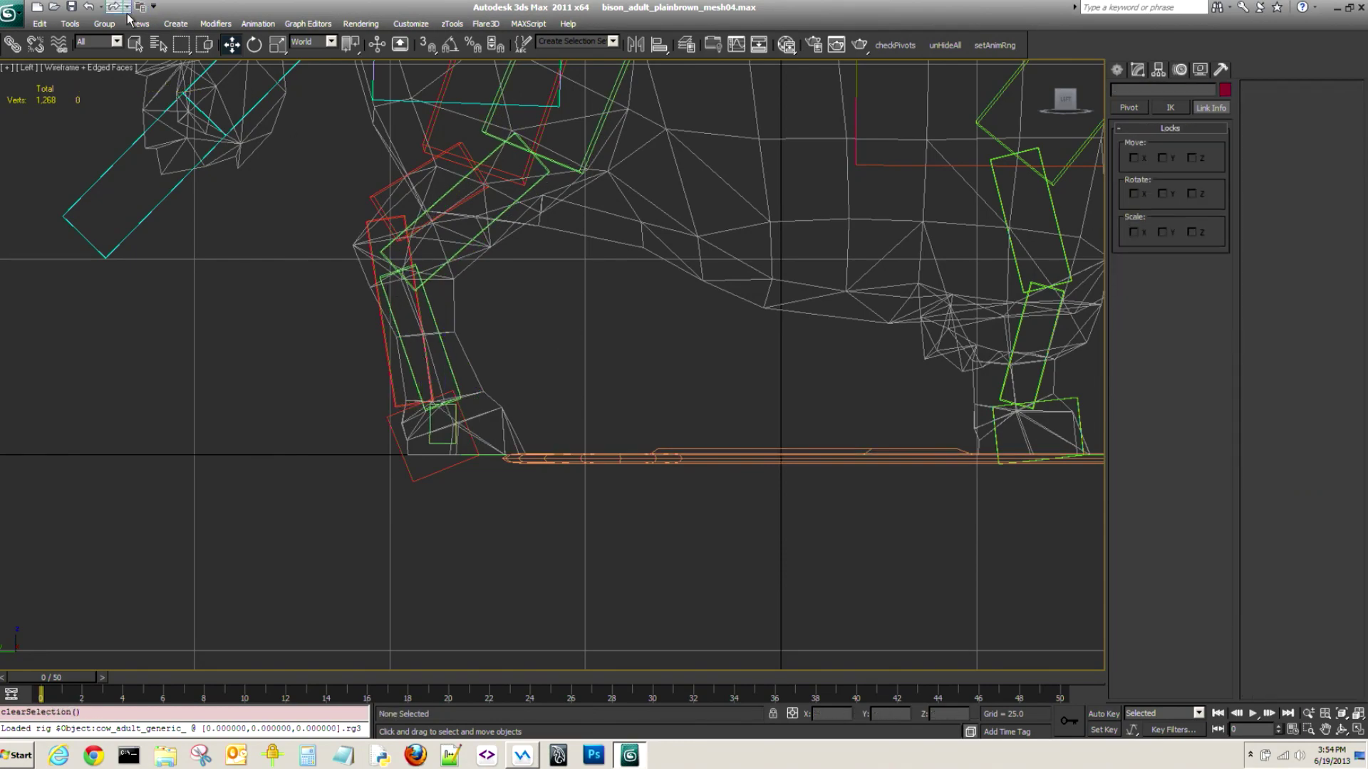
# Try toggling the Display as Box property of the rear right phalanx.
pyautogui.moveTo(584, 506); pyautogui.dragTo(520, 639, button='middle')
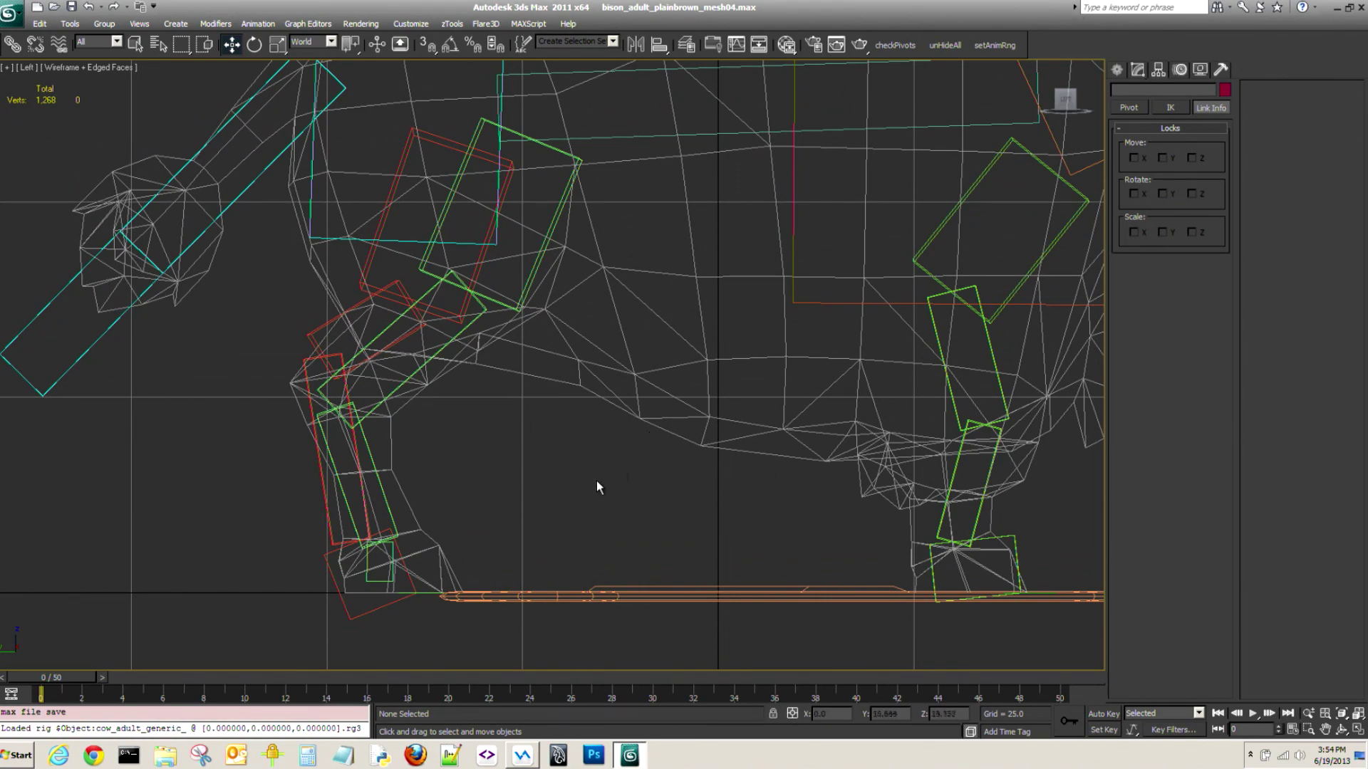
pyautogui.moveTo(596, 480); pyautogui.dragTo(589, 373, button='middle')
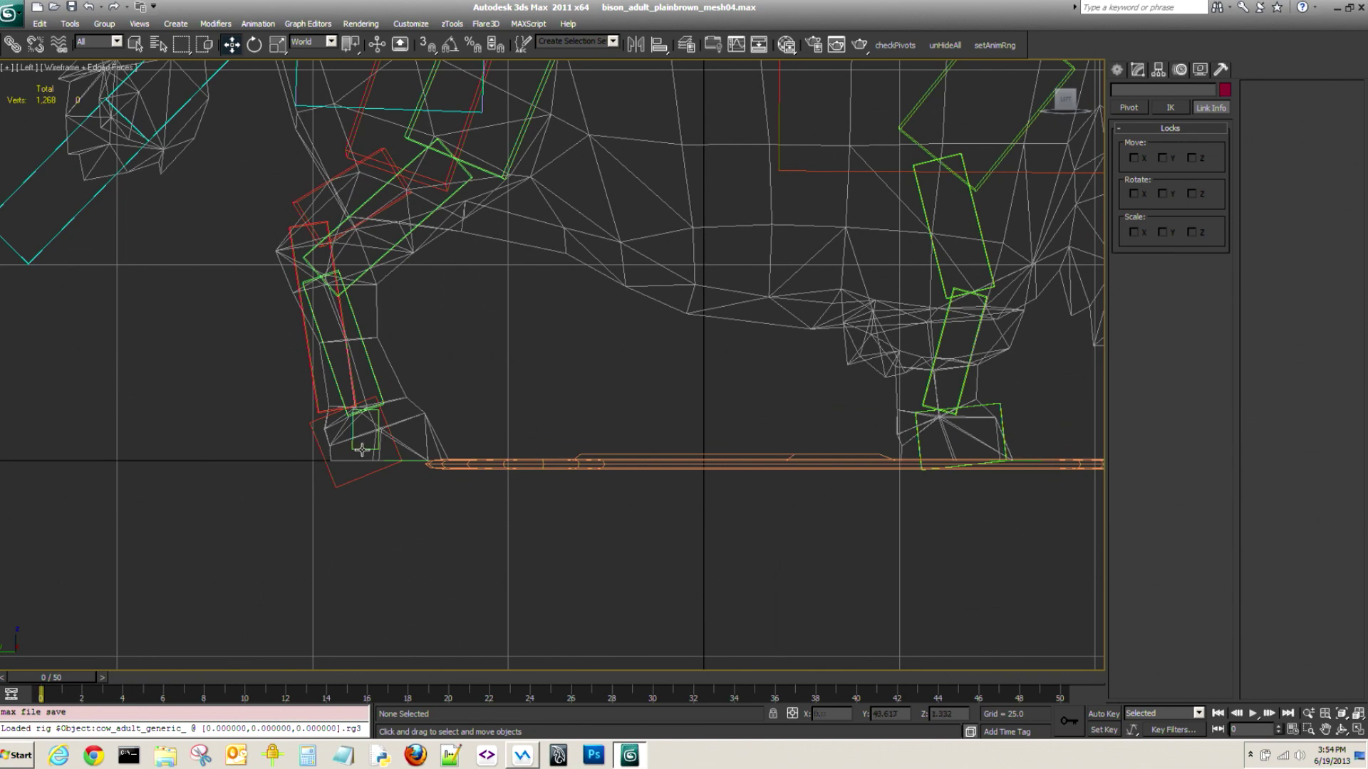
pyautogui.click(362, 449)
pyautogui.moveTo(696, 408); pyautogui.dragTo(679, 372, button='middle')
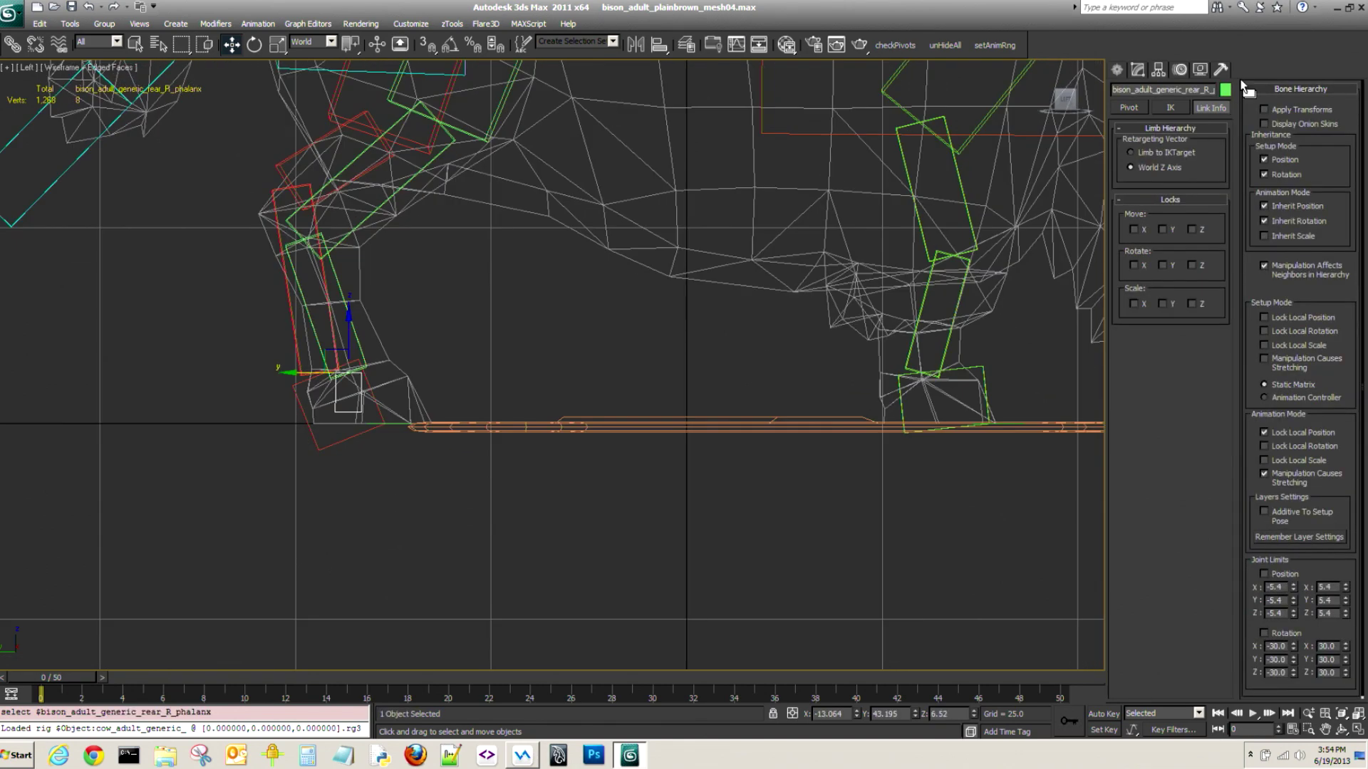
pyautogui.click(1137, 69)
pyautogui.click(1200, 69)
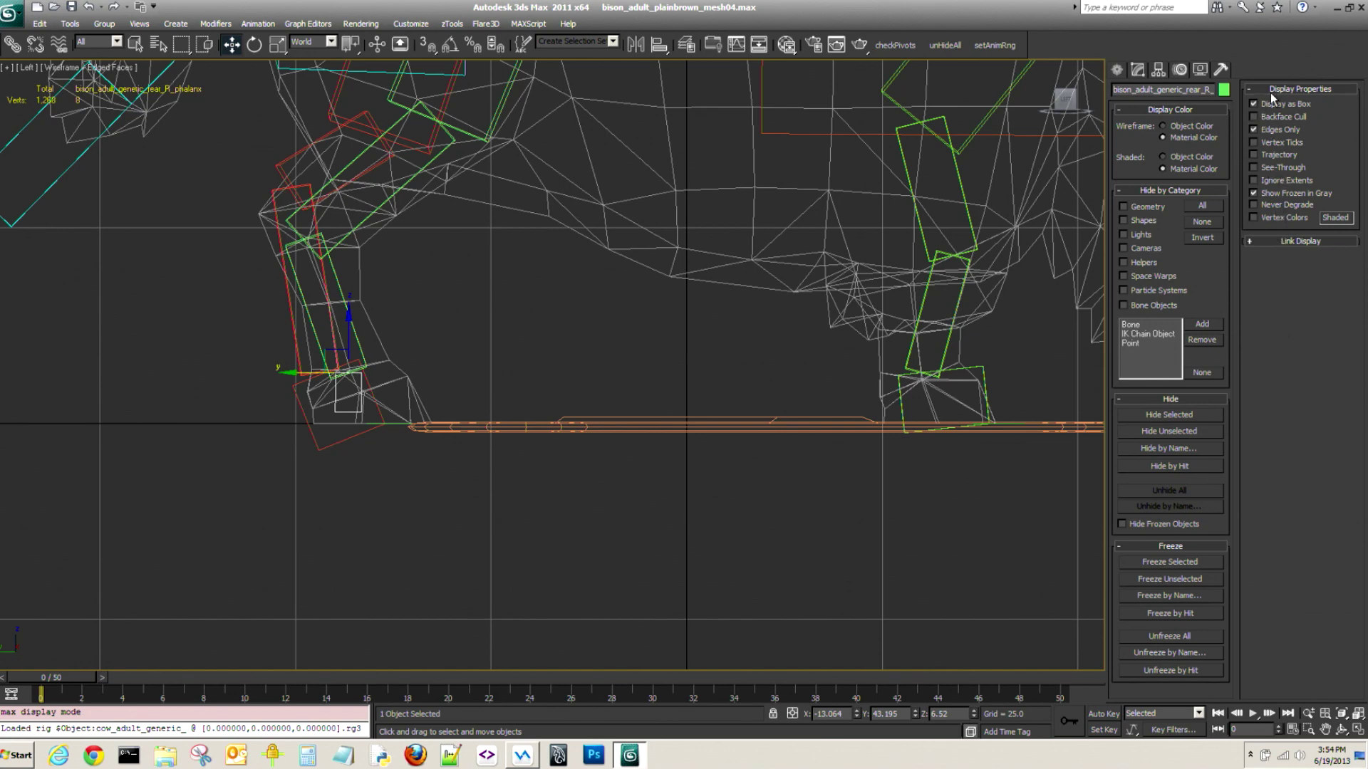
pyautogui.click(1255, 104)
pyautogui.moveTo(599, 349); pyautogui.dragTo(600, 313, button='middle')
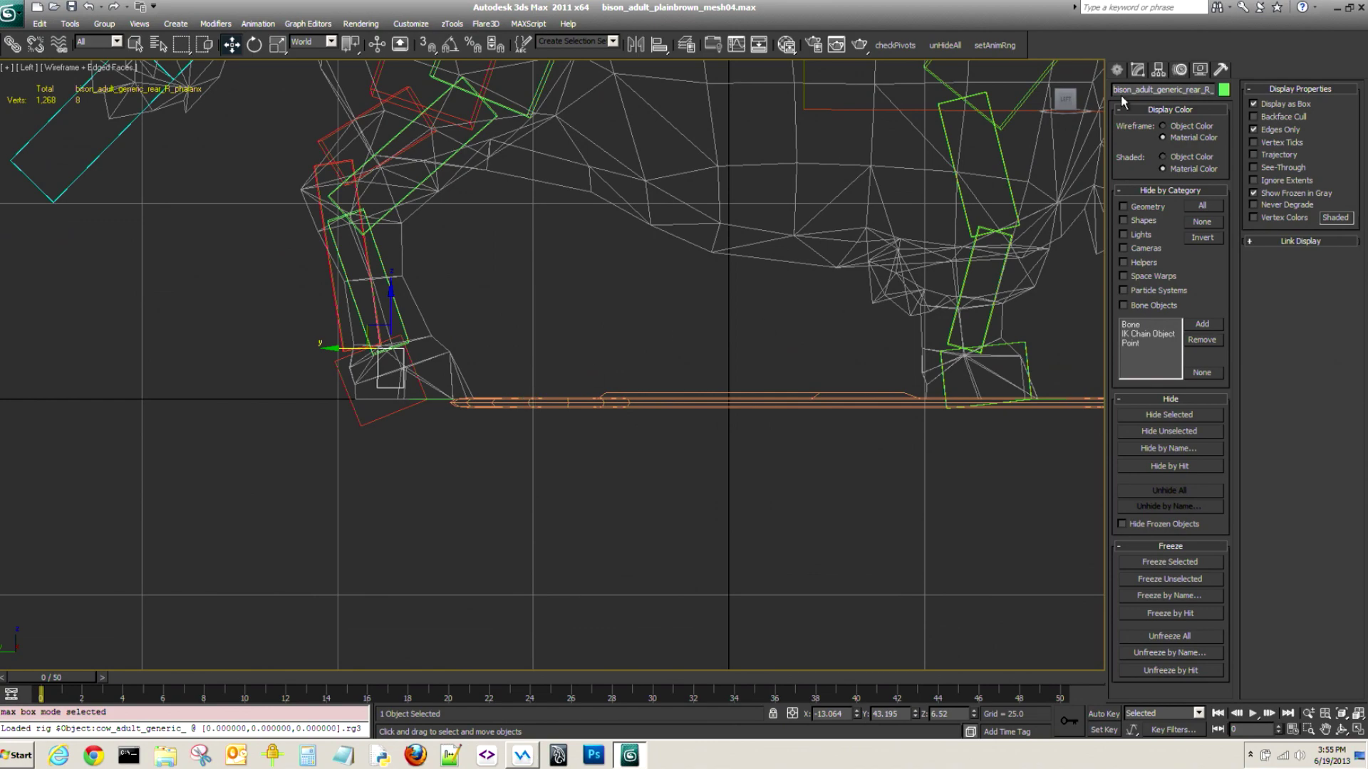
# Add an XForm modifier to the rear right phalanx and expand its sub-objects.
pyautogui.click(1138, 70)
pyautogui.moveTo(260, 474); pyautogui.dragTo(503, 375, button='middle')
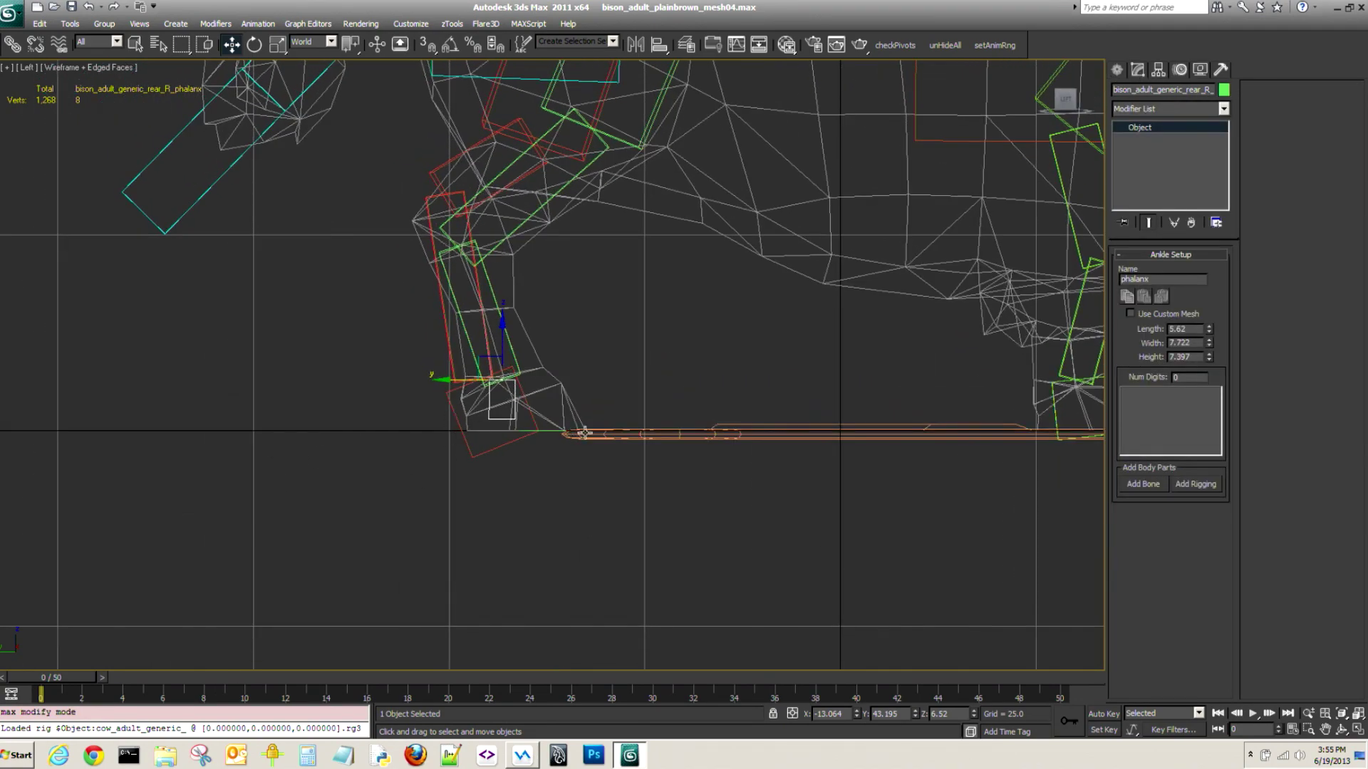
pyautogui.moveTo(586, 473); pyautogui.dragTo(580, 456, button='middle')
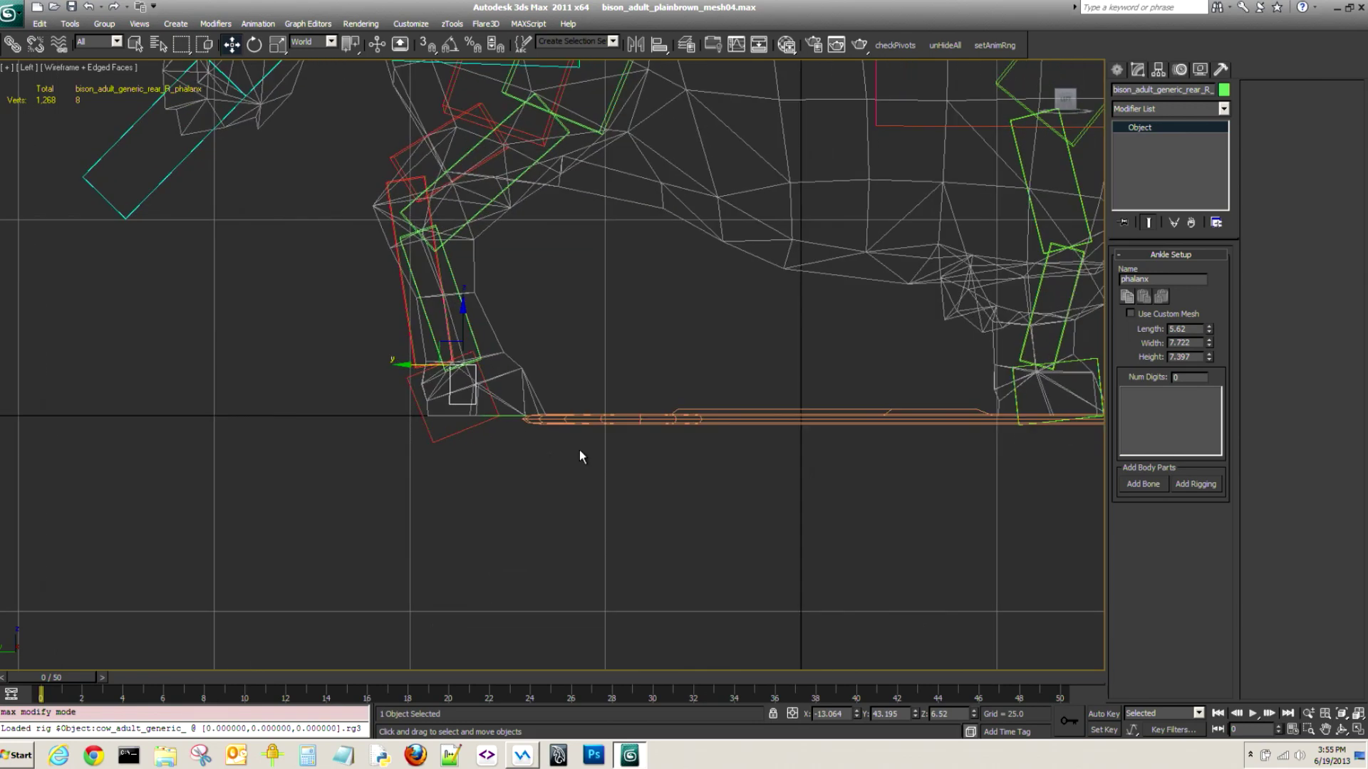
pyautogui.click(1224, 108)
pyautogui.moveTo(1225, 156); pyautogui.dragTo(1221, 538)
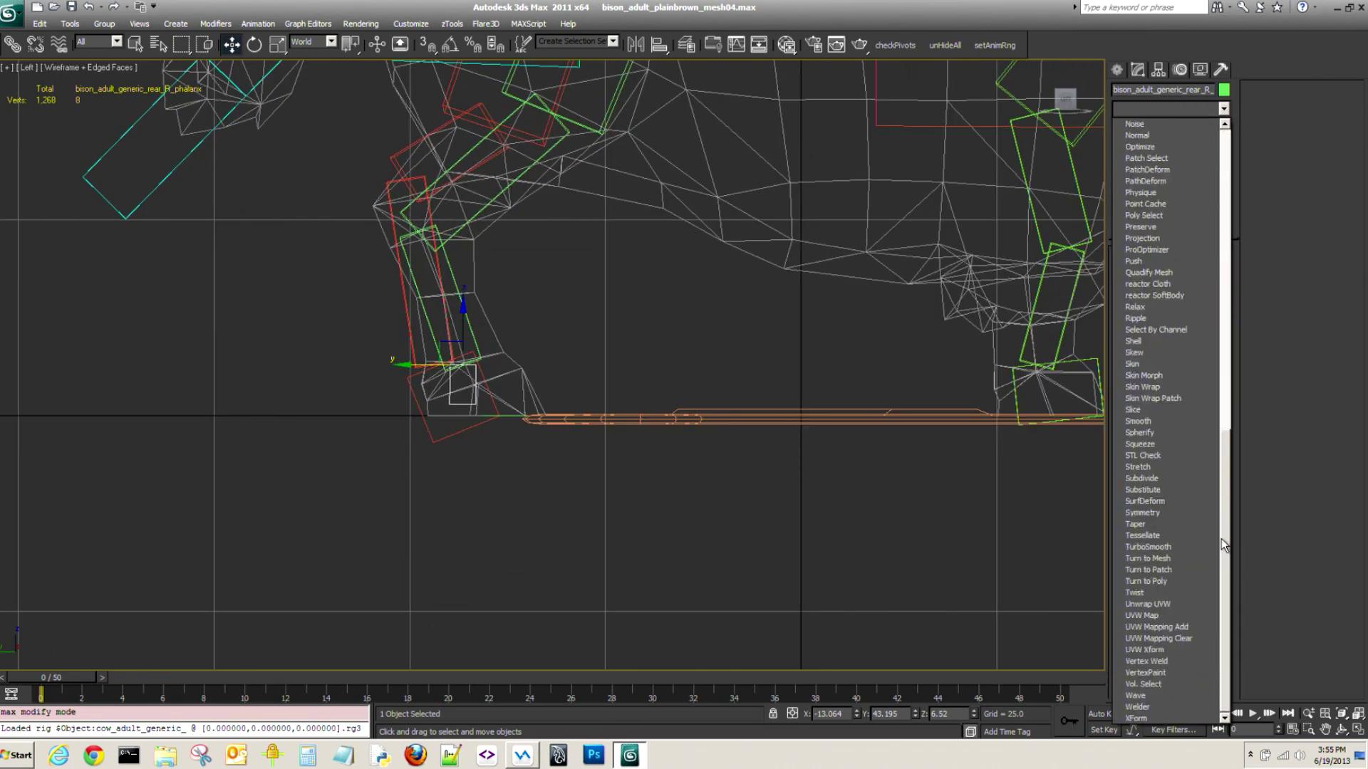
pyautogui.click(1167, 719)
pyautogui.click(1137, 127)
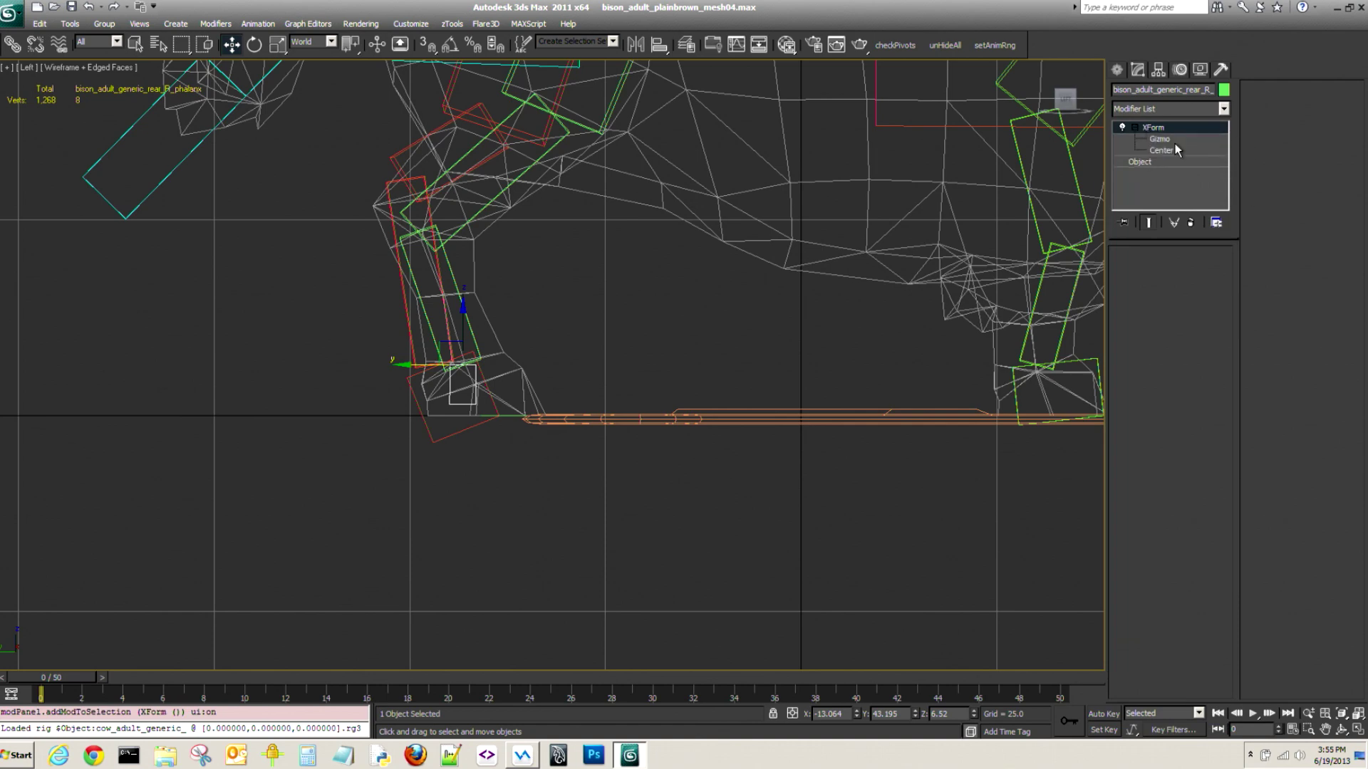
# Move the XForm gizmo of the rear right phalanx slightly forward and down, and collapse the modifier into the bone's custom mesh.
pyautogui.click(1167, 140)
pyautogui.moveTo(498, 467); pyautogui.dragTo(595, 471, button='middle')
pyautogui.scroll(2, 486, 389)
pyautogui.moveTo(511, 295); pyautogui.dragTo(543, 318)
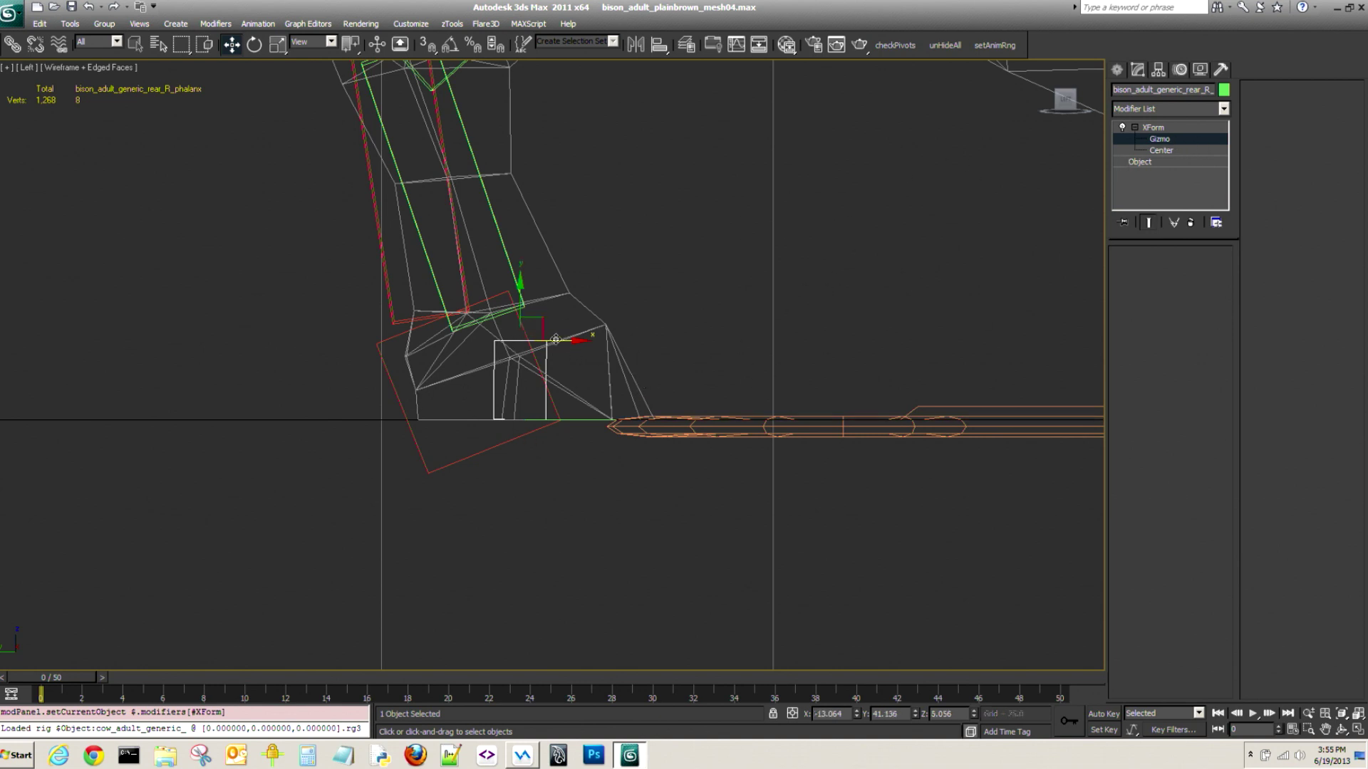
pyautogui.click(1152, 128)
pyautogui.rightClick(1152, 129)
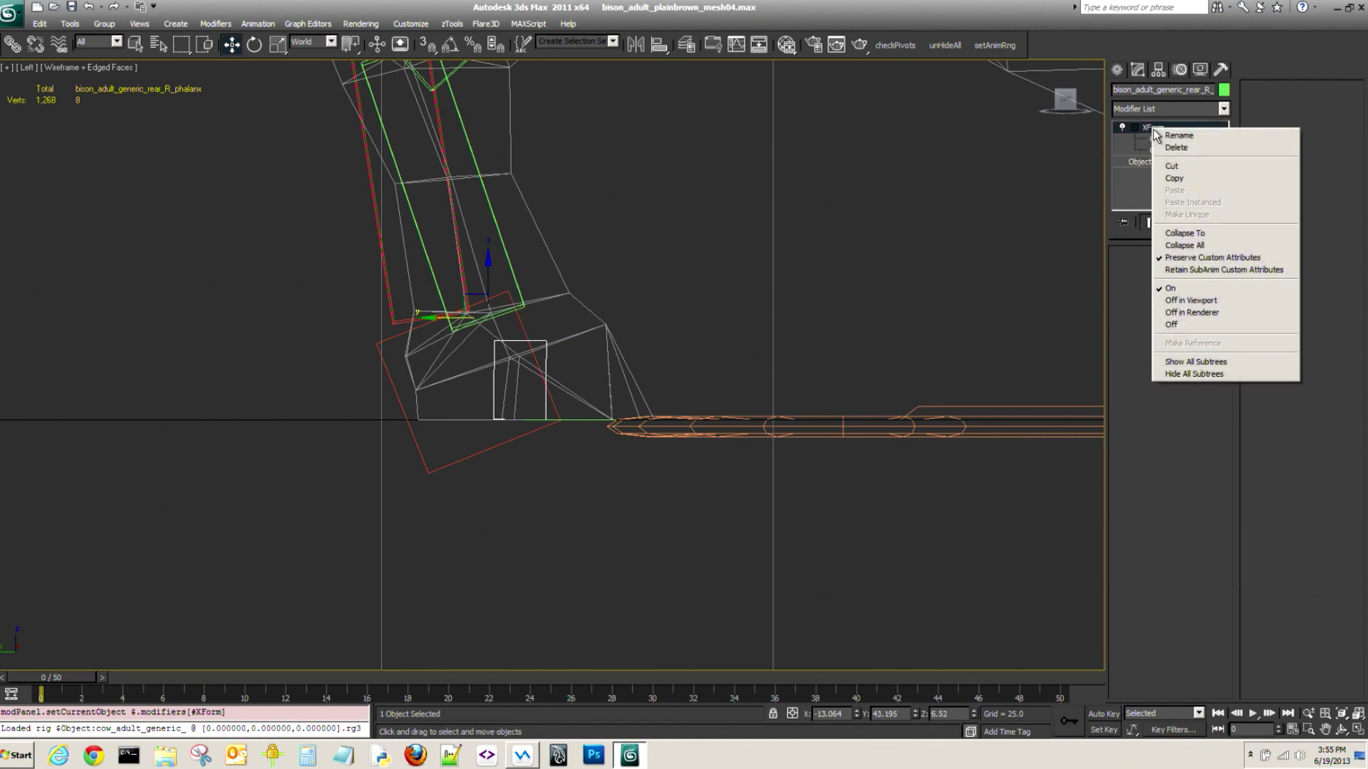
pyautogui.click(1176, 235)
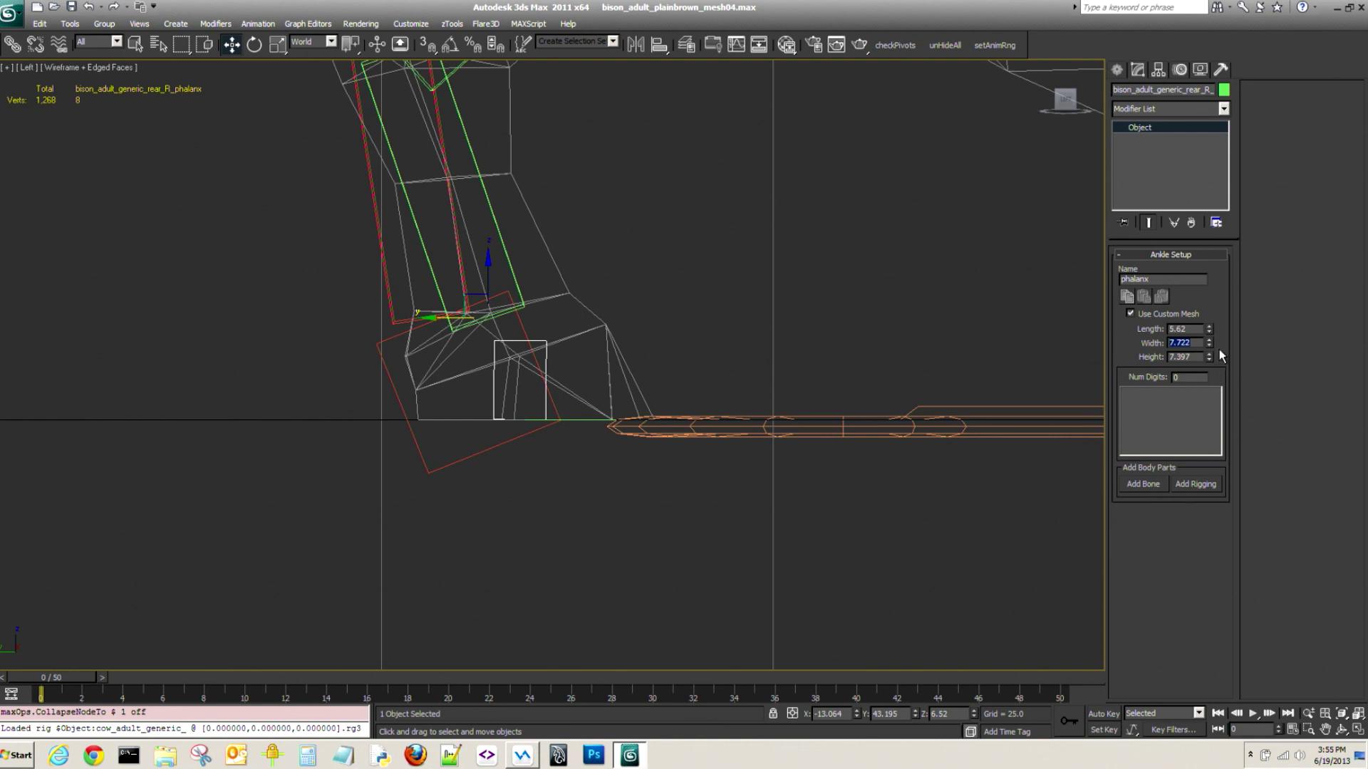
# Try shortening the rear right phalanx to a length of 4.82 and undo the change.
pyautogui.moveTo(1209, 330); pyautogui.dragTo(1208, 333)
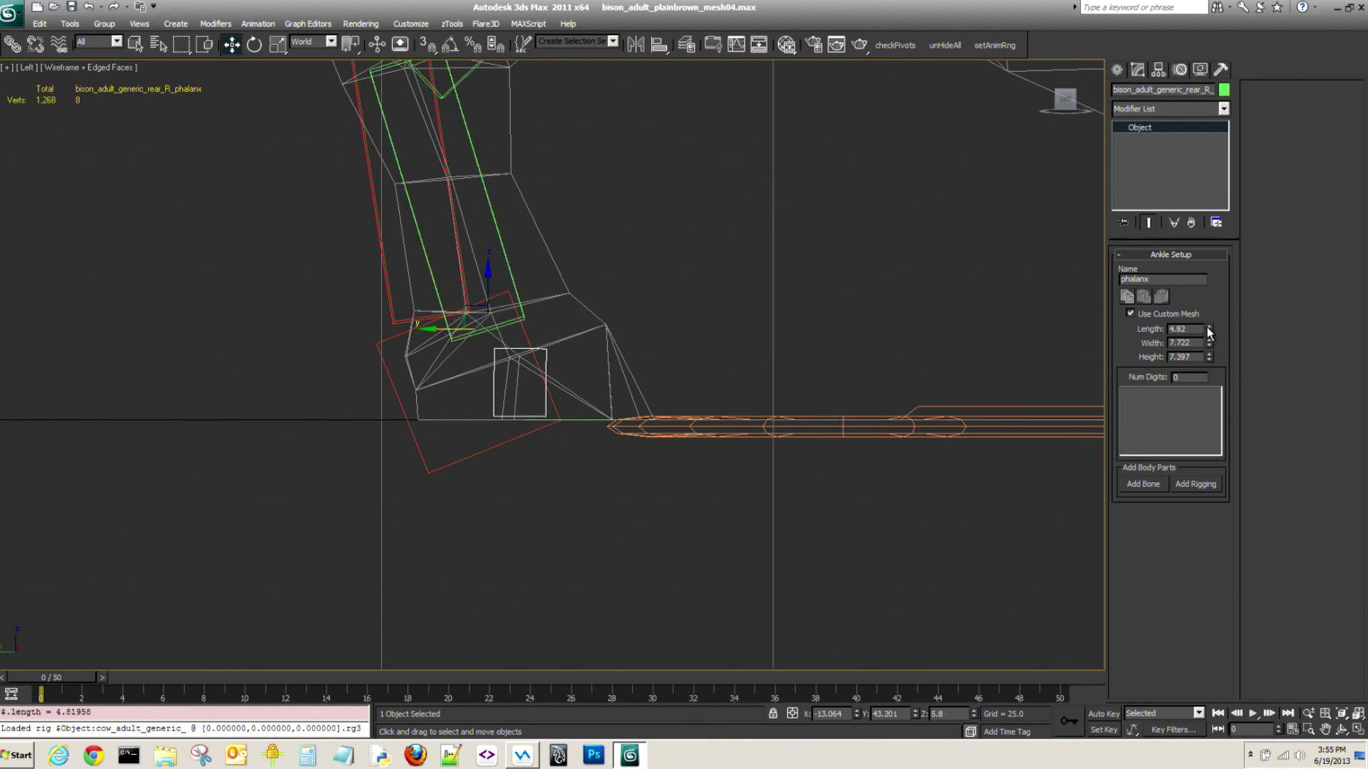
pyautogui.click(871, 257)
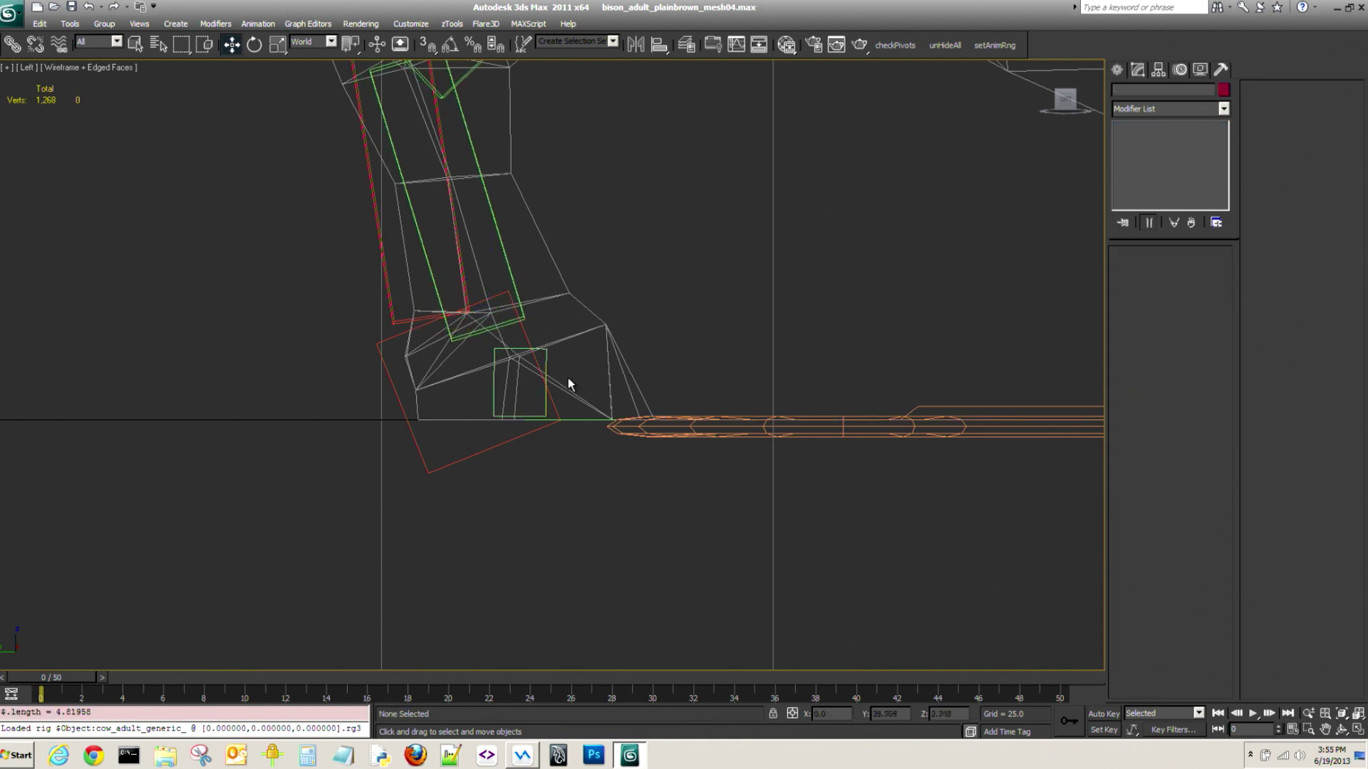
pyautogui.click(544, 362)
pyautogui.hotkey('ctrl', 'z')
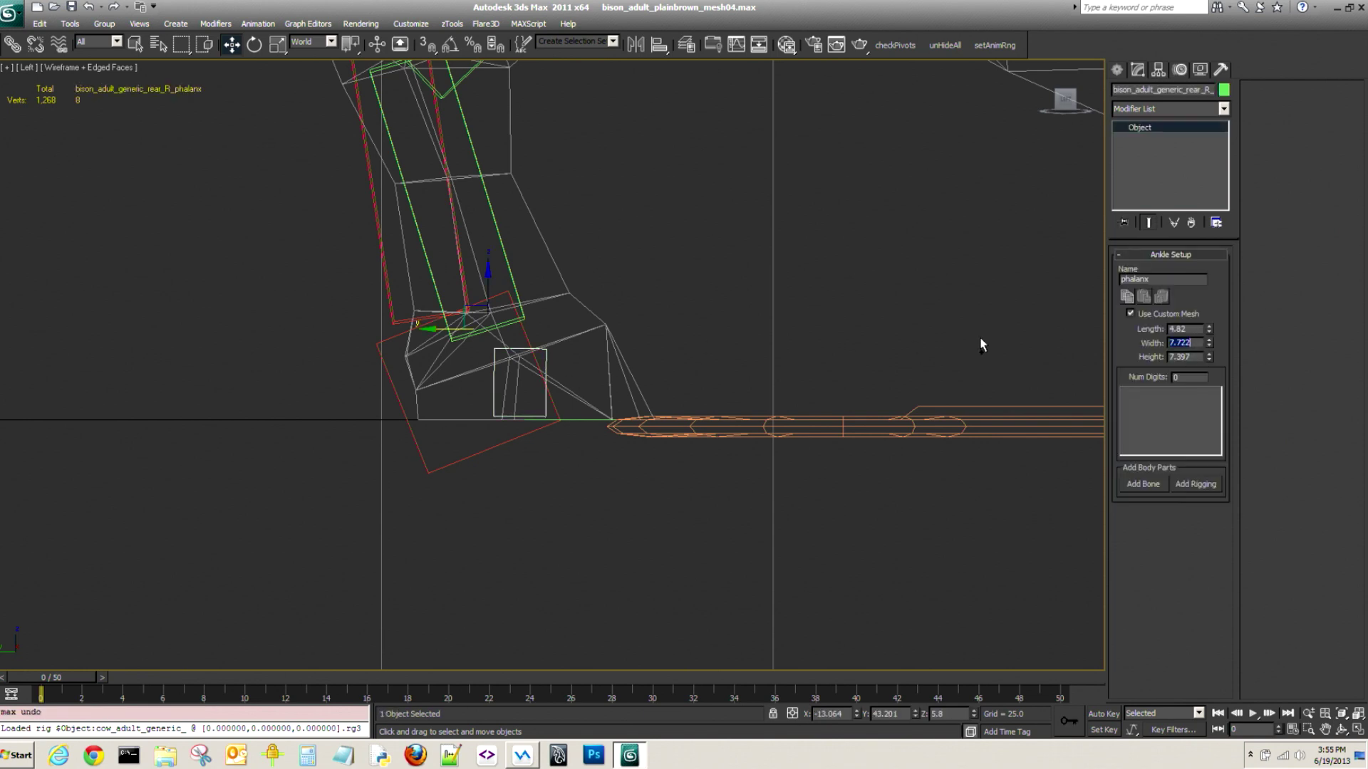
# Increase the height of the rear right phalanx to 22.897 and check the leg in the left view.
pyautogui.moveTo(1211, 361); pyautogui.dragTo(1232, 247)
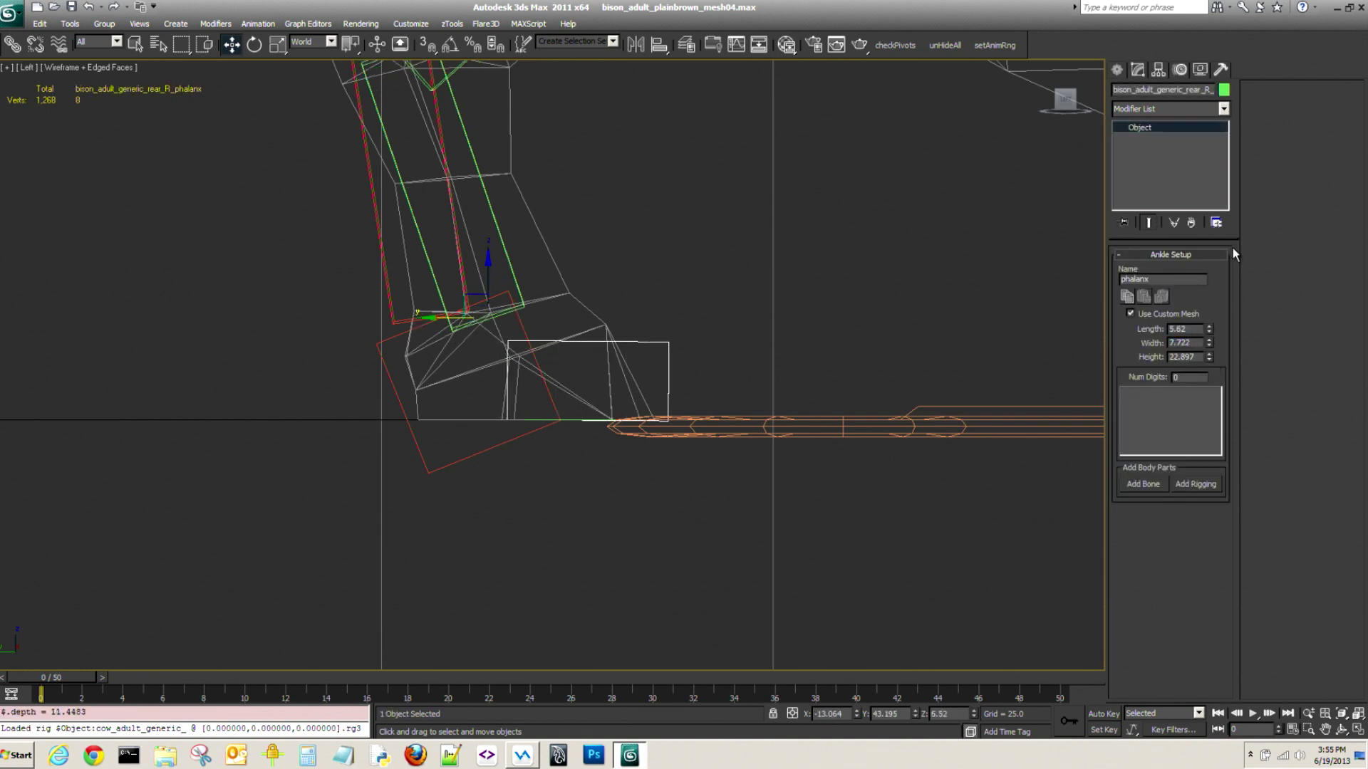
pyautogui.click(855, 305)
pyautogui.moveTo(112, 181); pyautogui.dragTo(117, 327, button='middle')
pyautogui.scroll(-2, 130, 305)
pyautogui.moveTo(278, 291); pyautogui.dragTo(223, 409, button='middle')
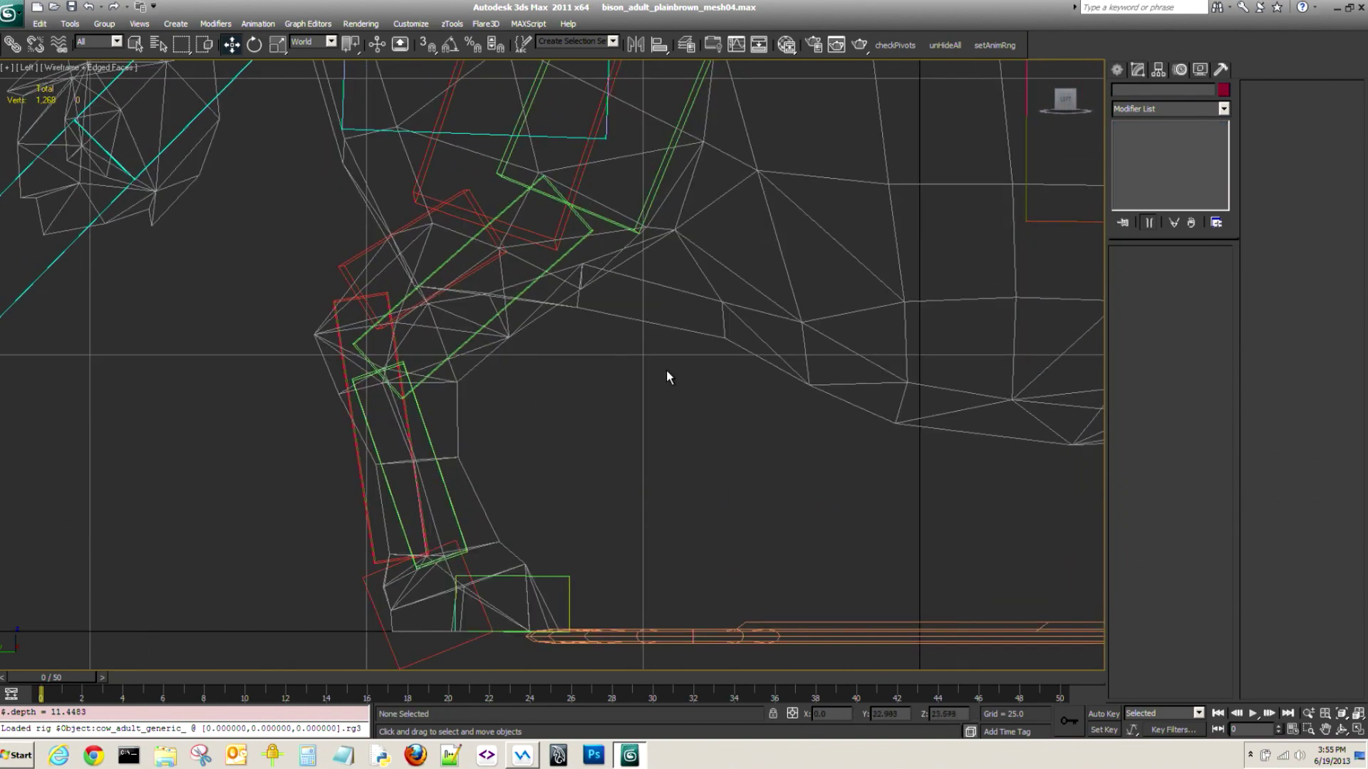
pyautogui.moveTo(696, 421); pyautogui.dragTo(567, 457, button='middle')
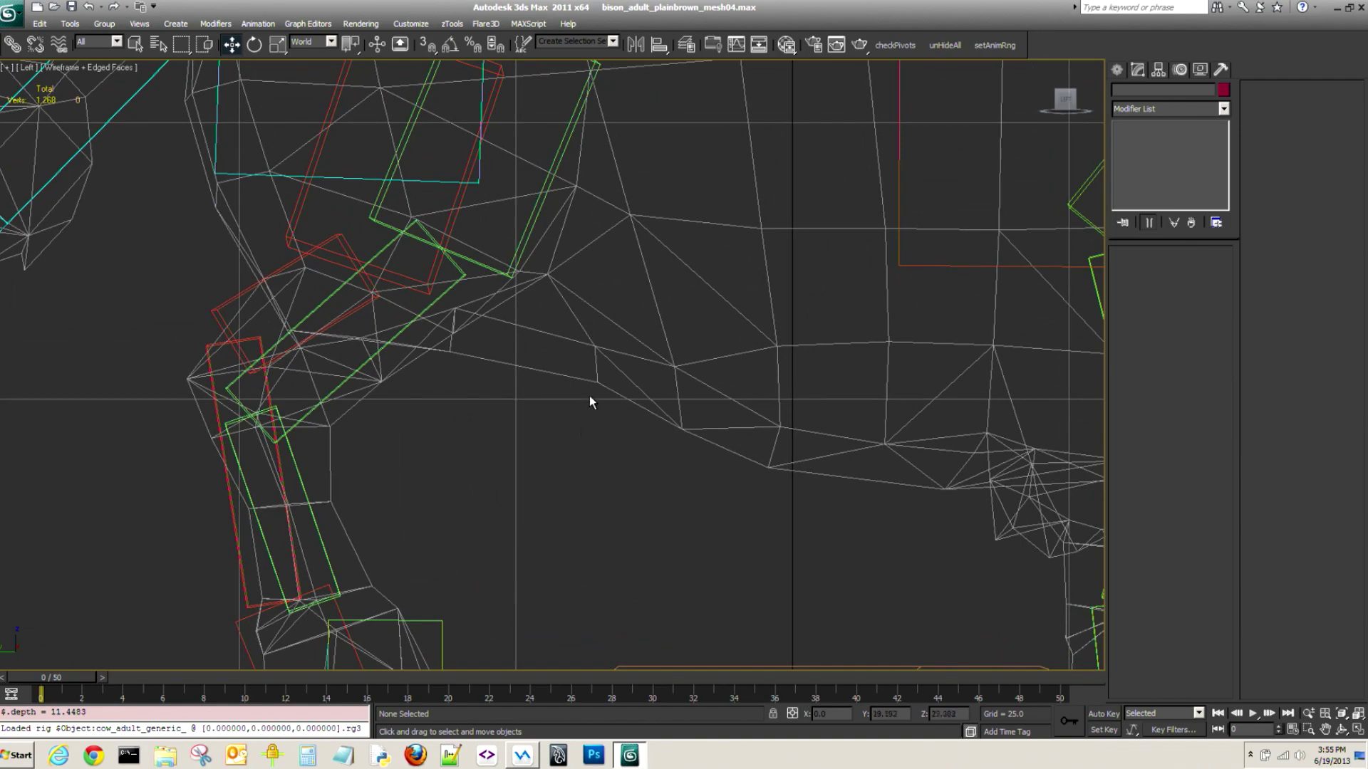
pyautogui.scroll(-5, 564, 437)
pyautogui.moveTo(495, 451); pyautogui.dragTo(446, 485, button='middle')
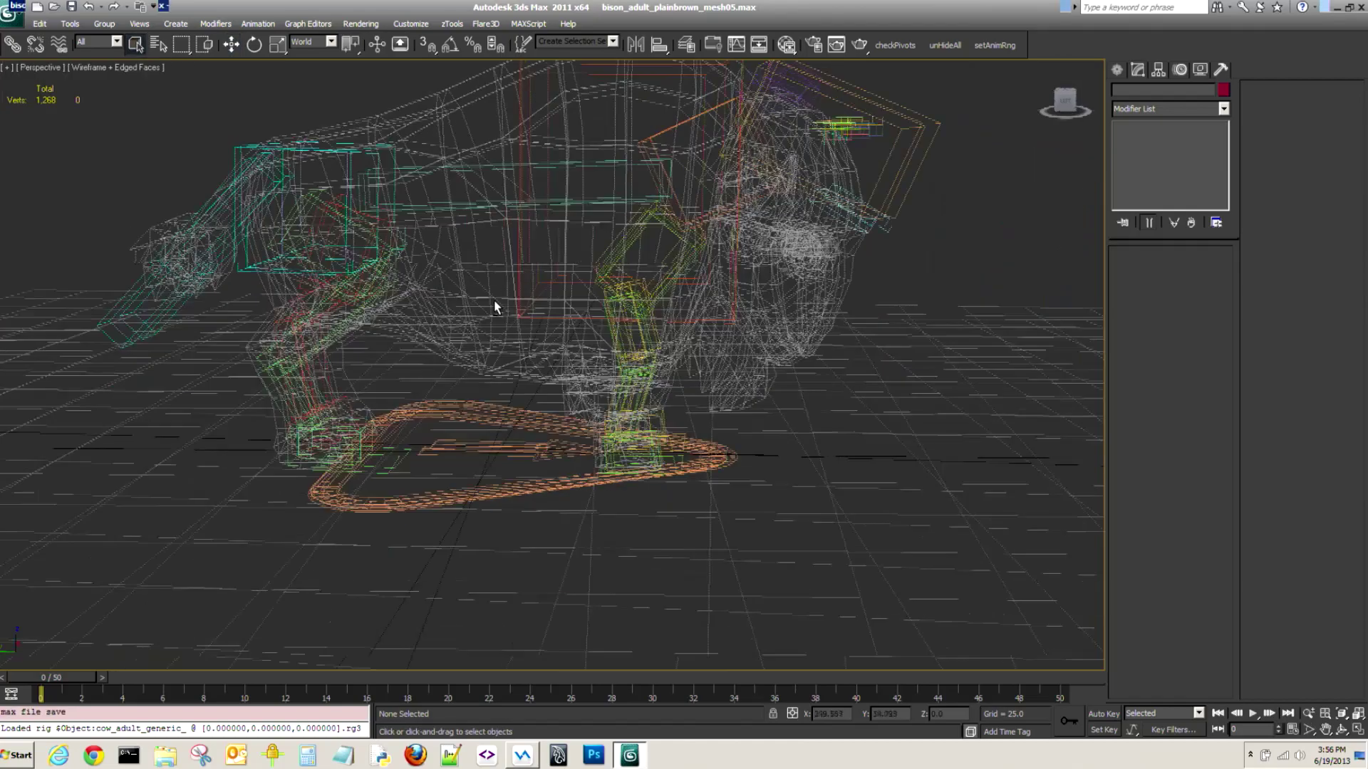
# Move the rear right foot platform slightly back along Y under the hoof in the perspective view.
pyautogui.keyDown('alt'); pyautogui.moveTo(493, 299); pyautogui.dragTo(442, 419, button='middle'); pyautogui.keyUp('alt')
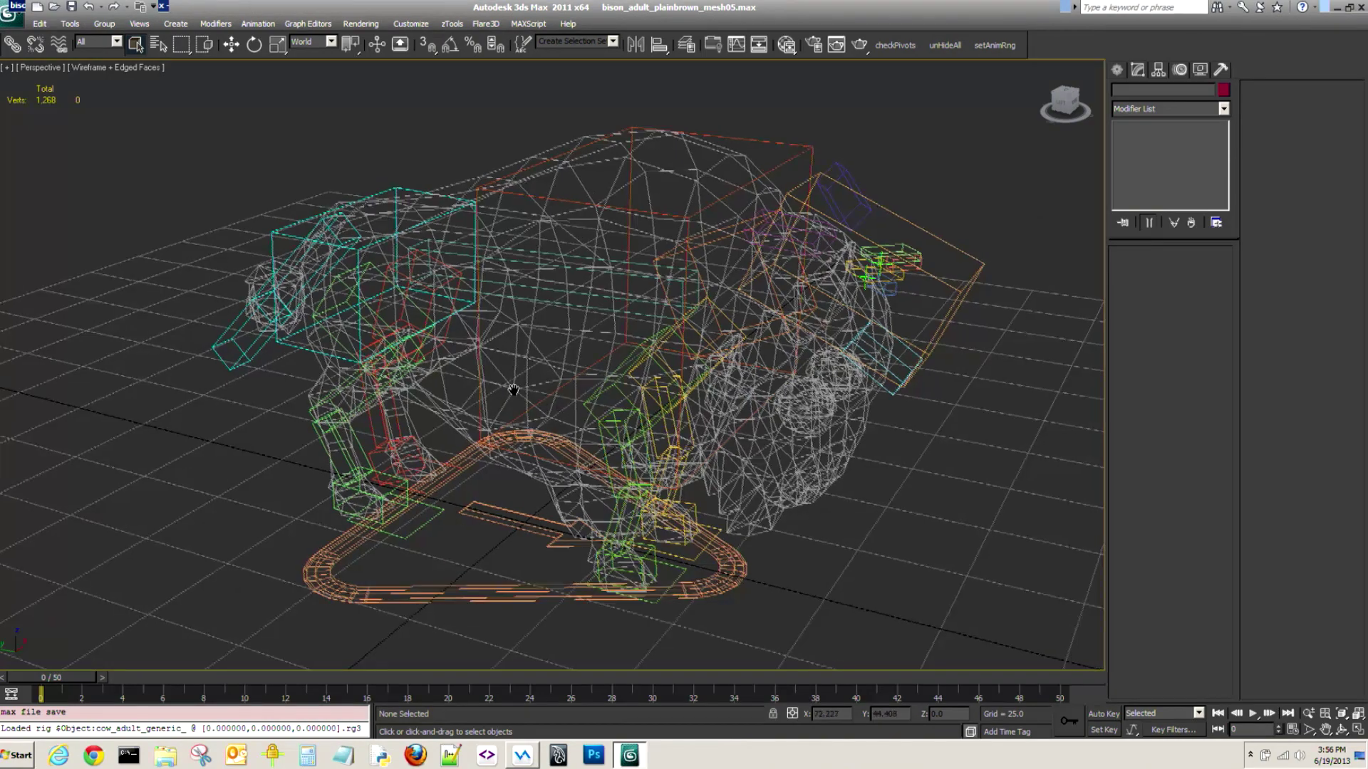
pyautogui.moveTo(515, 387); pyautogui.dragTo(597, 362, button='middle')
pyautogui.scroll(3, 504, 397)
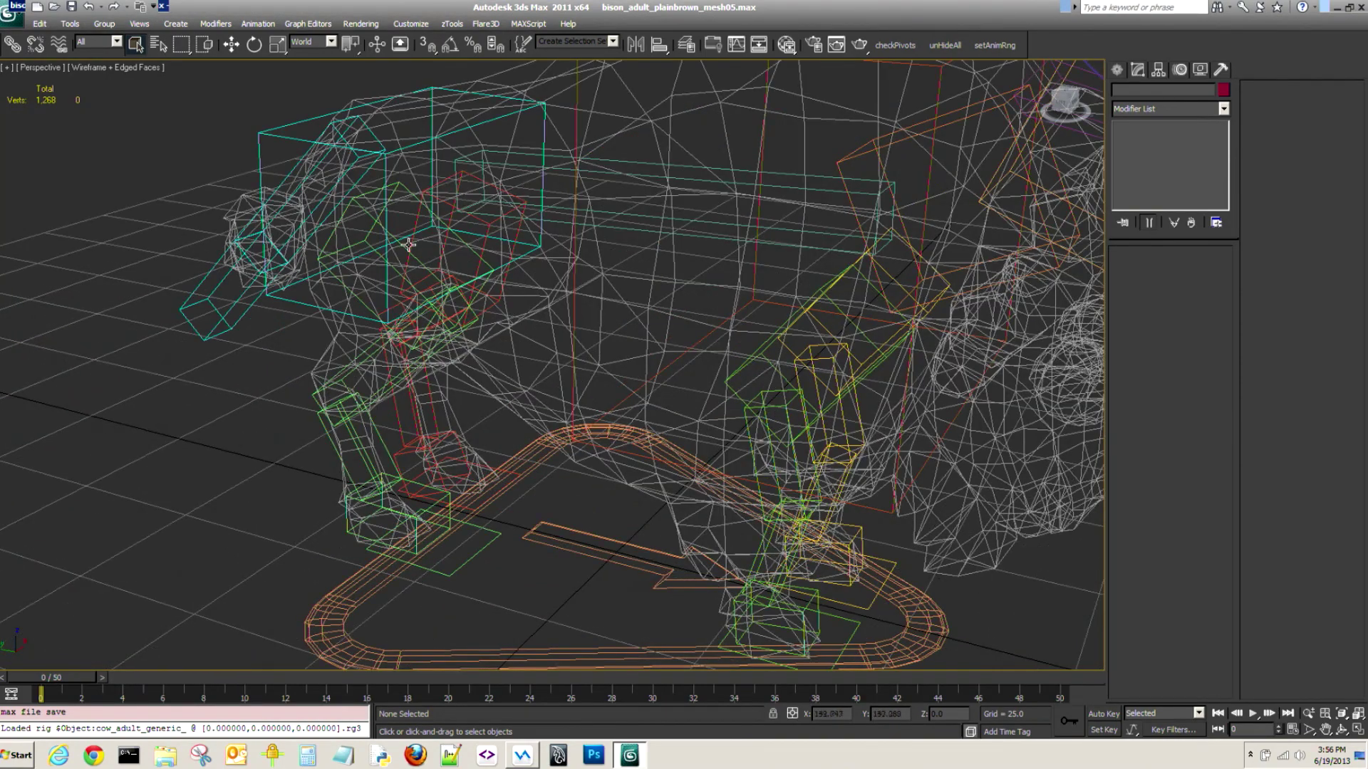
pyautogui.click(360, 204)
pyautogui.keyDown('alt'); pyautogui.moveTo(533, 374); pyautogui.dragTo(588, 331, button='middle'); pyautogui.keyUp('alt')
pyautogui.moveTo(517, 409); pyautogui.dragTo(563, 349, button='middle')
pyautogui.keyDown('alt'); pyautogui.moveTo(479, 406); pyautogui.dragTo(496, 447, button='middle'); pyautogui.keyUp('alt')
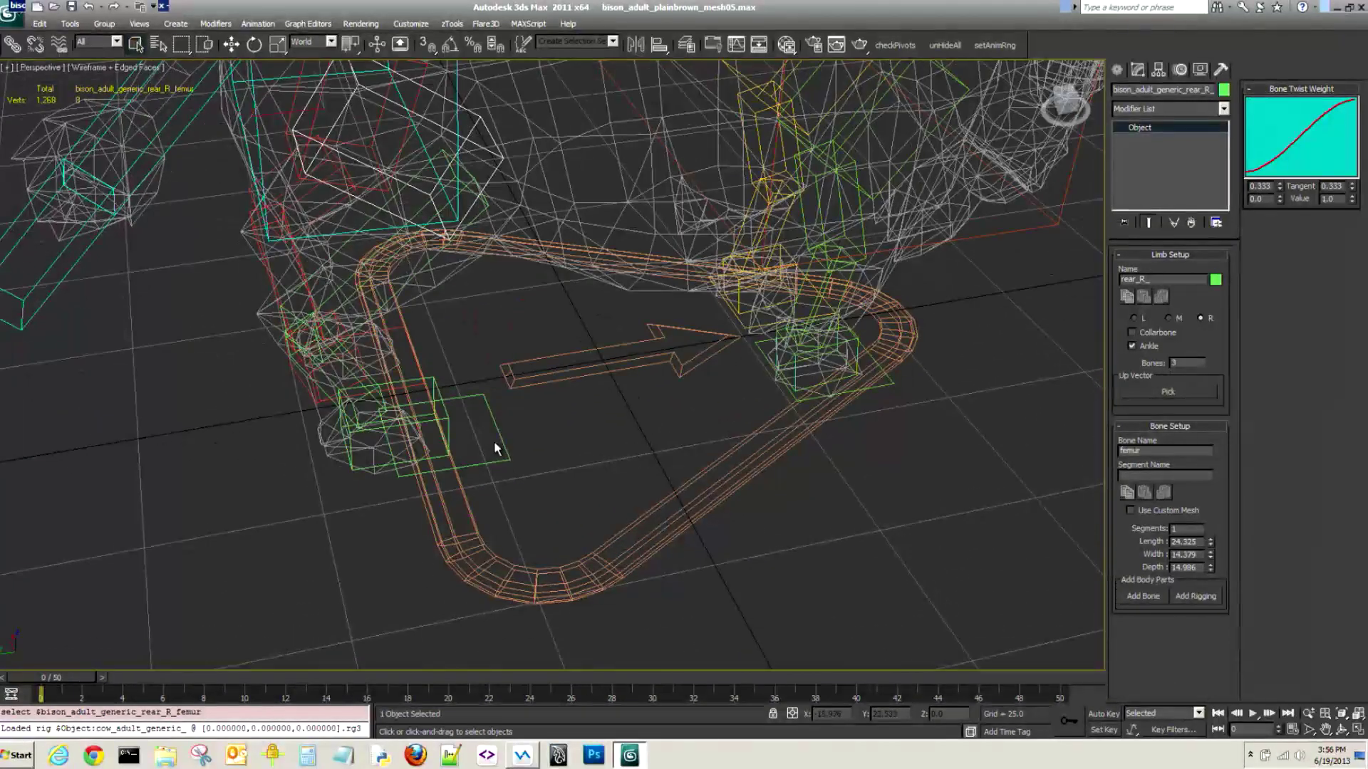
pyautogui.click(494, 464)
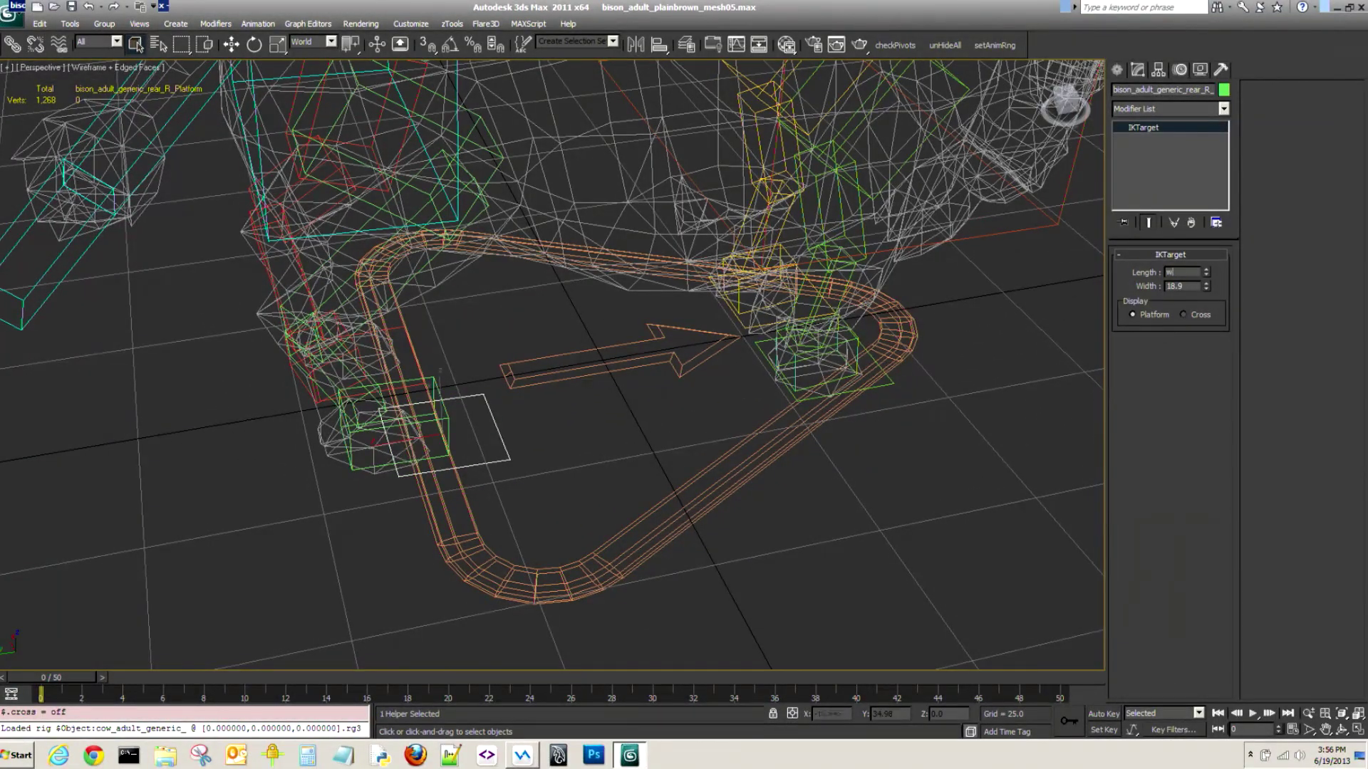
pyautogui.click(233, 45)
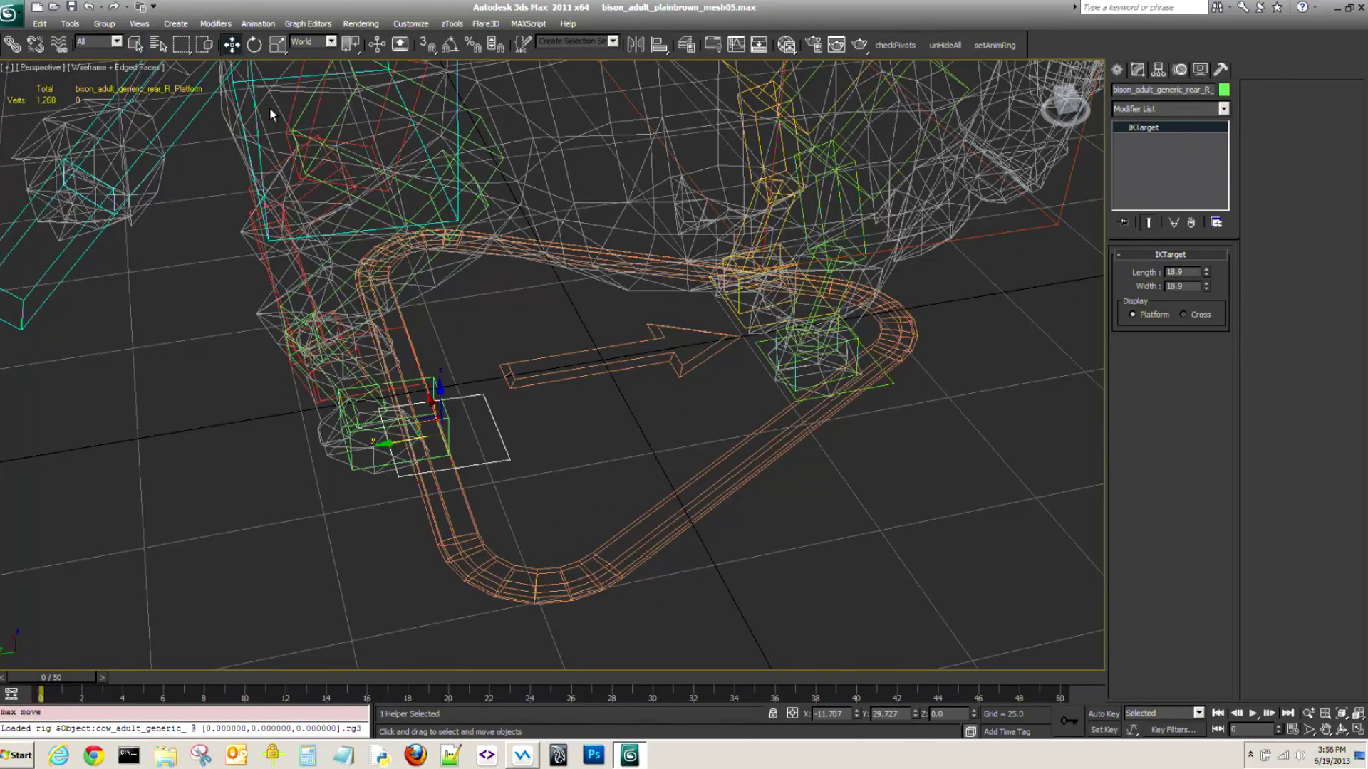
pyautogui.moveTo(398, 443); pyautogui.dragTo(381, 443)
# Adjust the position of the rear right metatarsus at the hock within the YZ plane.
pyautogui.keyDown('alt'); pyautogui.moveTo(381, 427); pyautogui.dragTo(381, 324, button='middle'); pyautogui.keyUp('alt')
pyautogui.click(307, 345)
pyautogui.moveTo(282, 337); pyautogui.dragTo(312, 308)
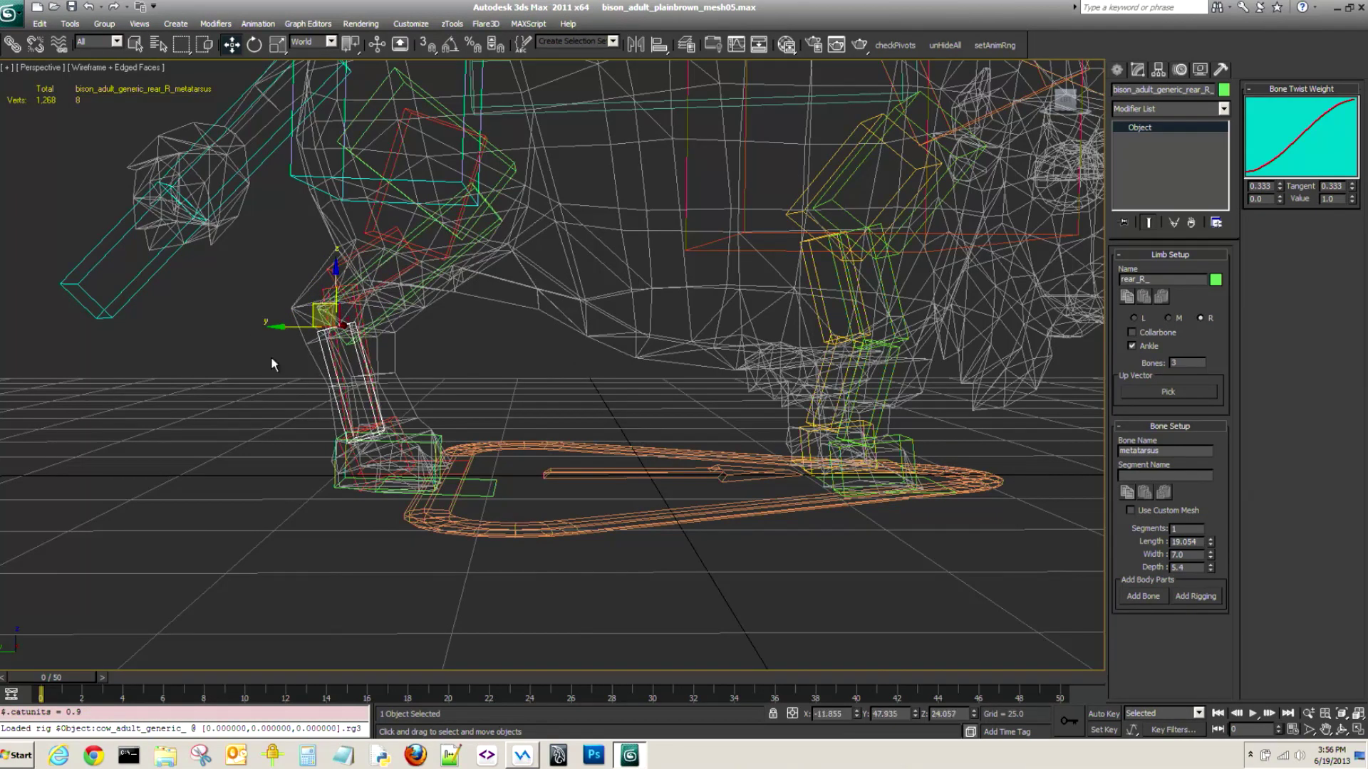
pyautogui.click(271, 363)
# Copy the rear right limb's settings from its femur and paste them mirrored onto the rear left limb.
pyautogui.keyDown('alt'); pyautogui.moveTo(452, 283); pyautogui.dragTo(482, 435, button='middle'); pyautogui.keyUp('alt')
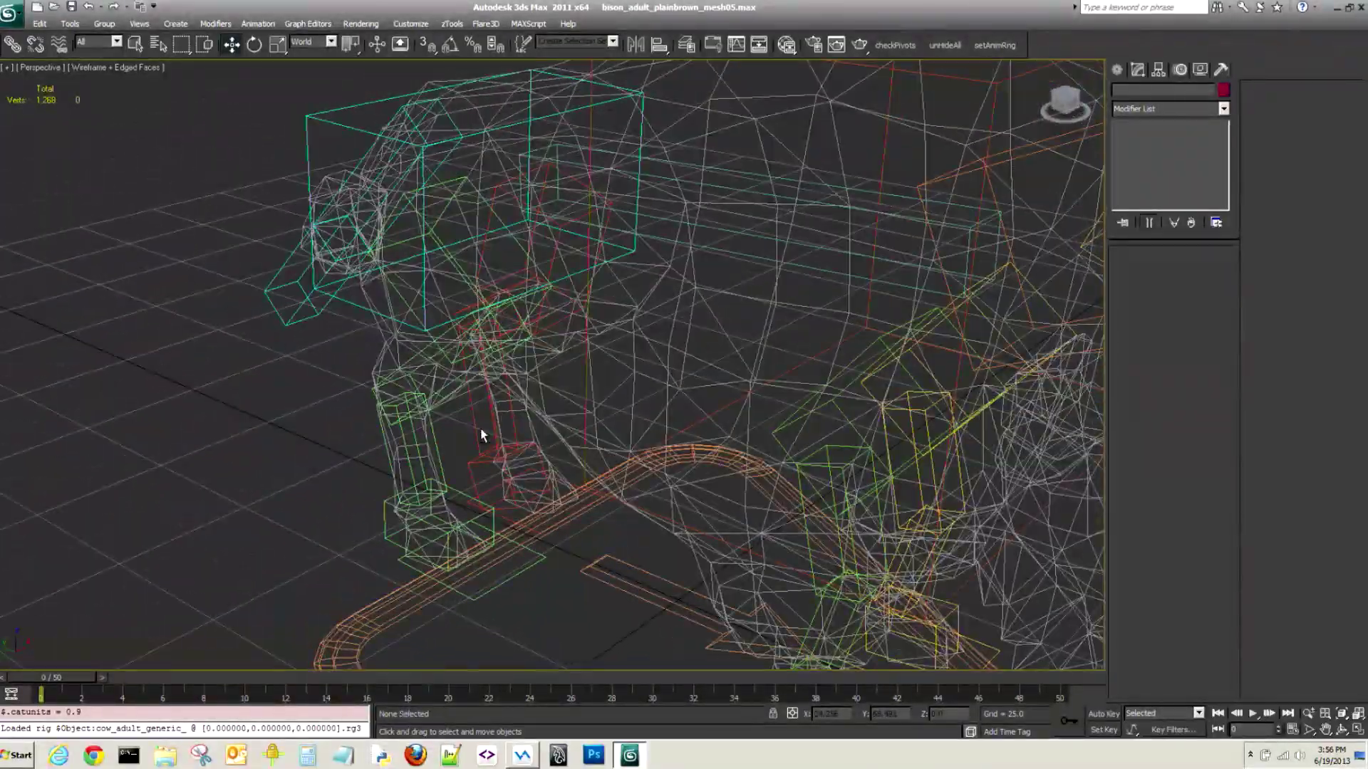
pyautogui.keyDown('alt'); pyautogui.moveTo(526, 292); pyautogui.dragTo(418, 339, button='middle'); pyautogui.keyUp('alt')
pyautogui.click(350, 277)
pyautogui.press('alt')
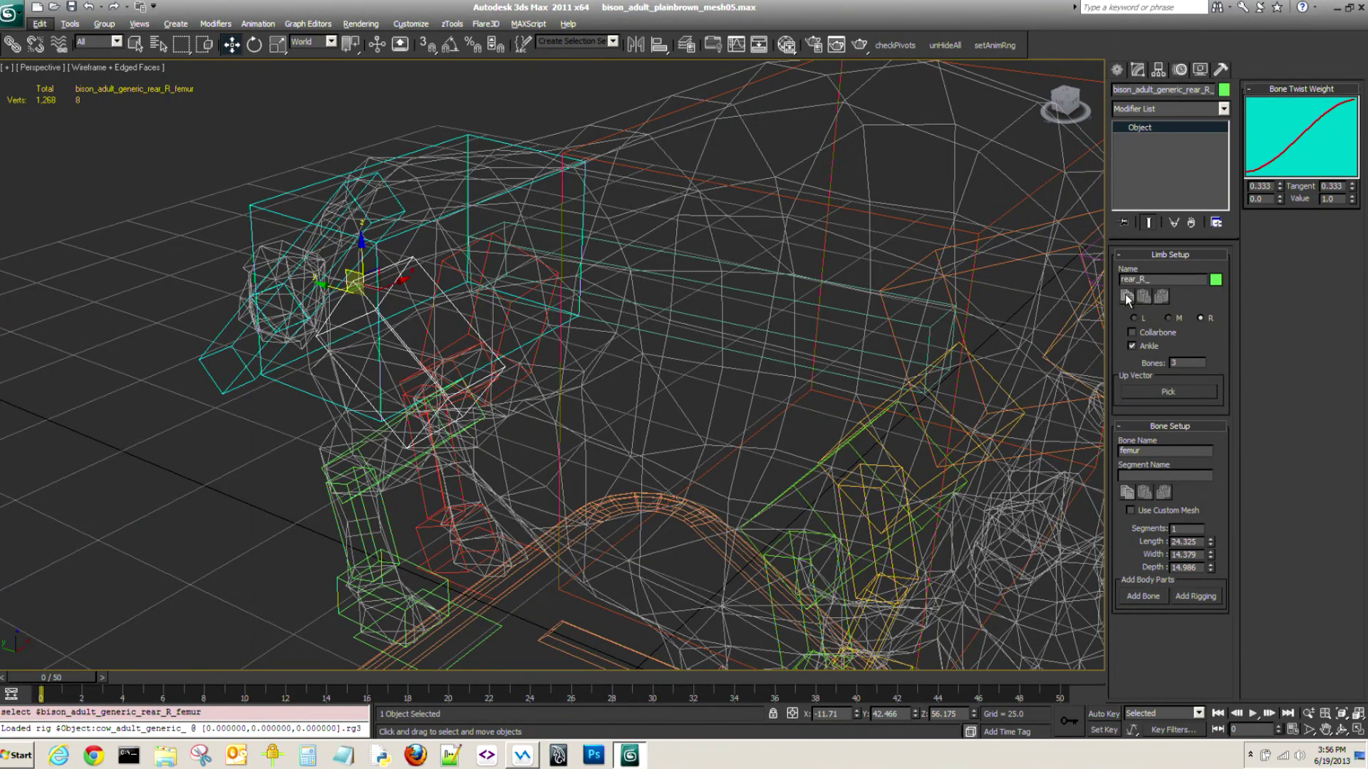
pyautogui.click(487, 237)
pyautogui.click(1163, 299)
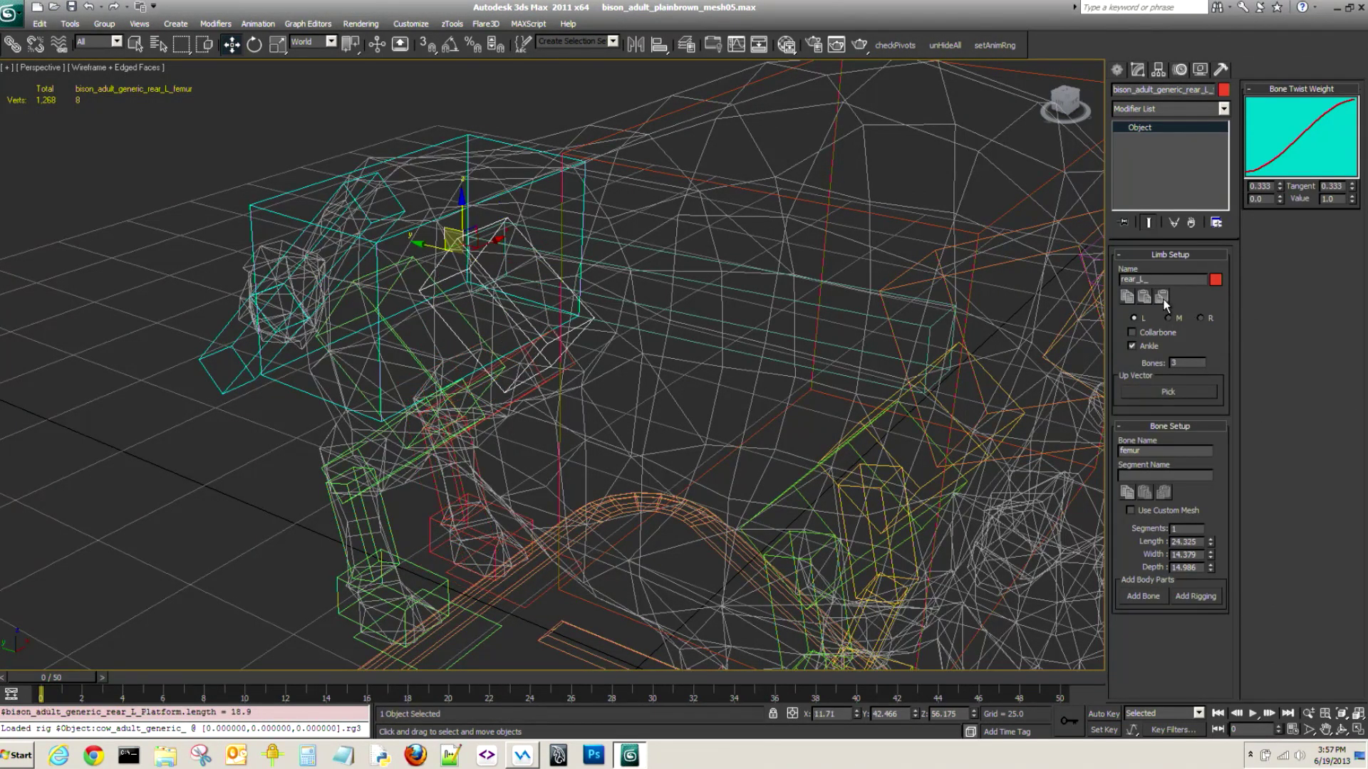
# Inspect the mirrored rear left leg against the rear right leg and the bison mesh.
pyautogui.moveTo(553, 519); pyautogui.dragTo(547, 441, button='middle')
pyautogui.click(184, 416)
pyautogui.keyDown('alt'); pyautogui.moveTo(361, 264); pyautogui.dragTo(378, 259, button='middle'); pyautogui.keyUp('alt')
pyautogui.moveTo(394, 422)
pyautogui.keyDown('alt'); pyautogui.mouseDown(button='middle')
pyautogui.moveTo(708, 412)
pyautogui.moveTo(678, 427)
pyautogui.moveTo(371, 436)
pyautogui.mouseUp(button='middle'); pyautogui.keyUp('alt')
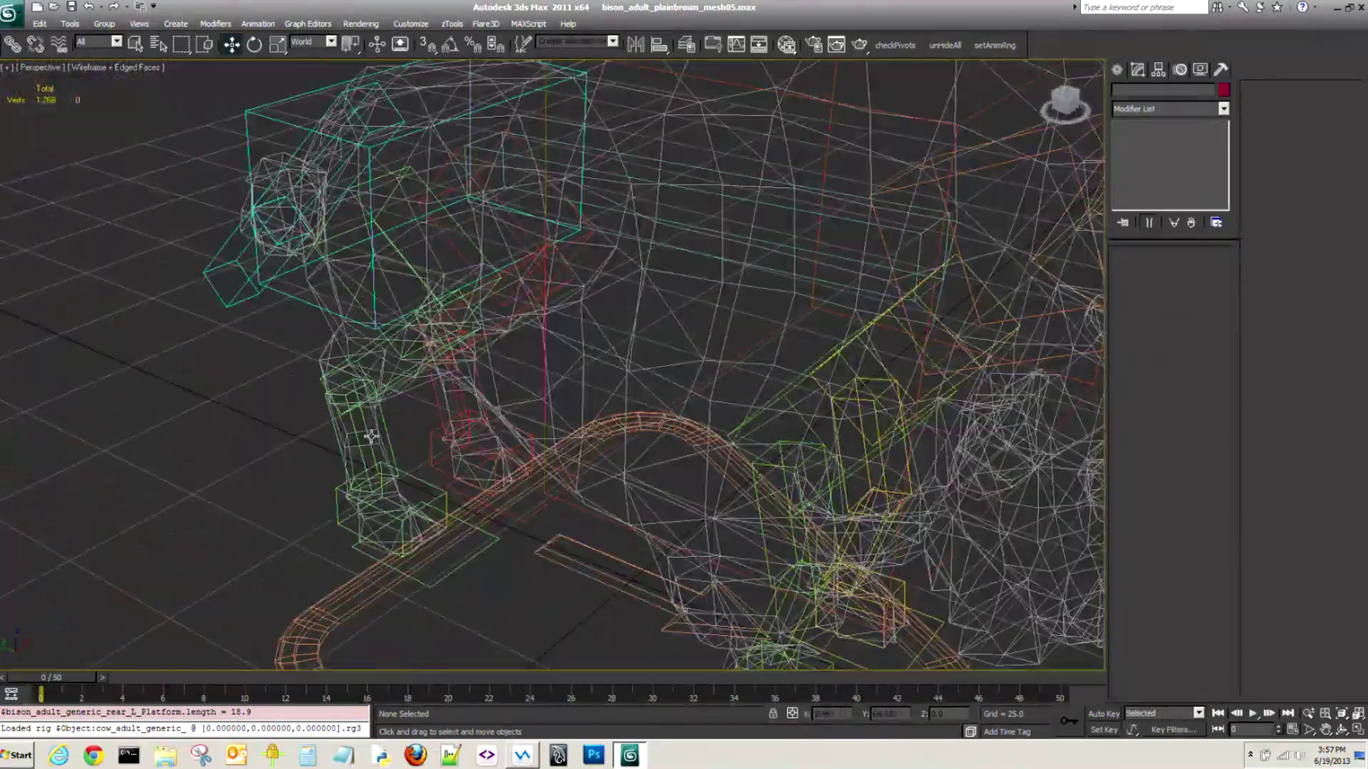
pyautogui.click(362, 205)
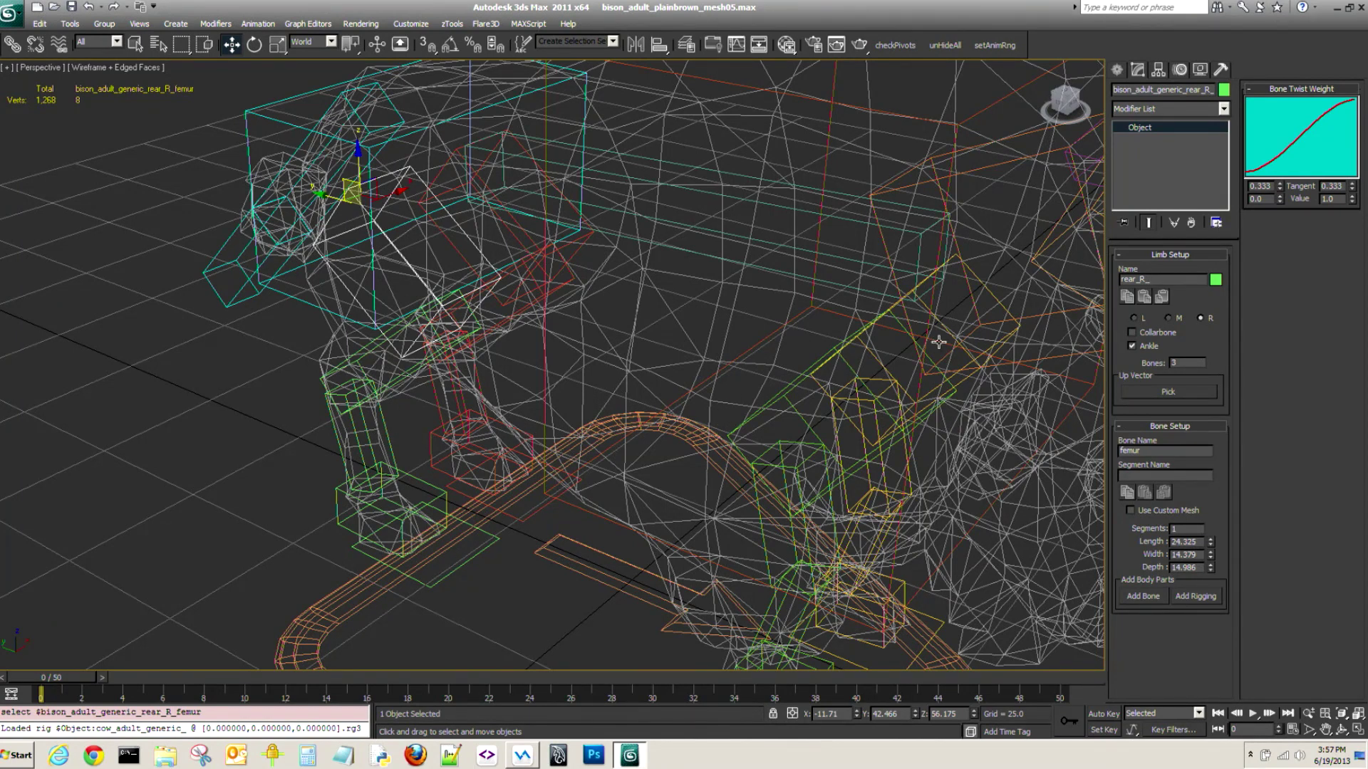
pyautogui.click(254, 379)
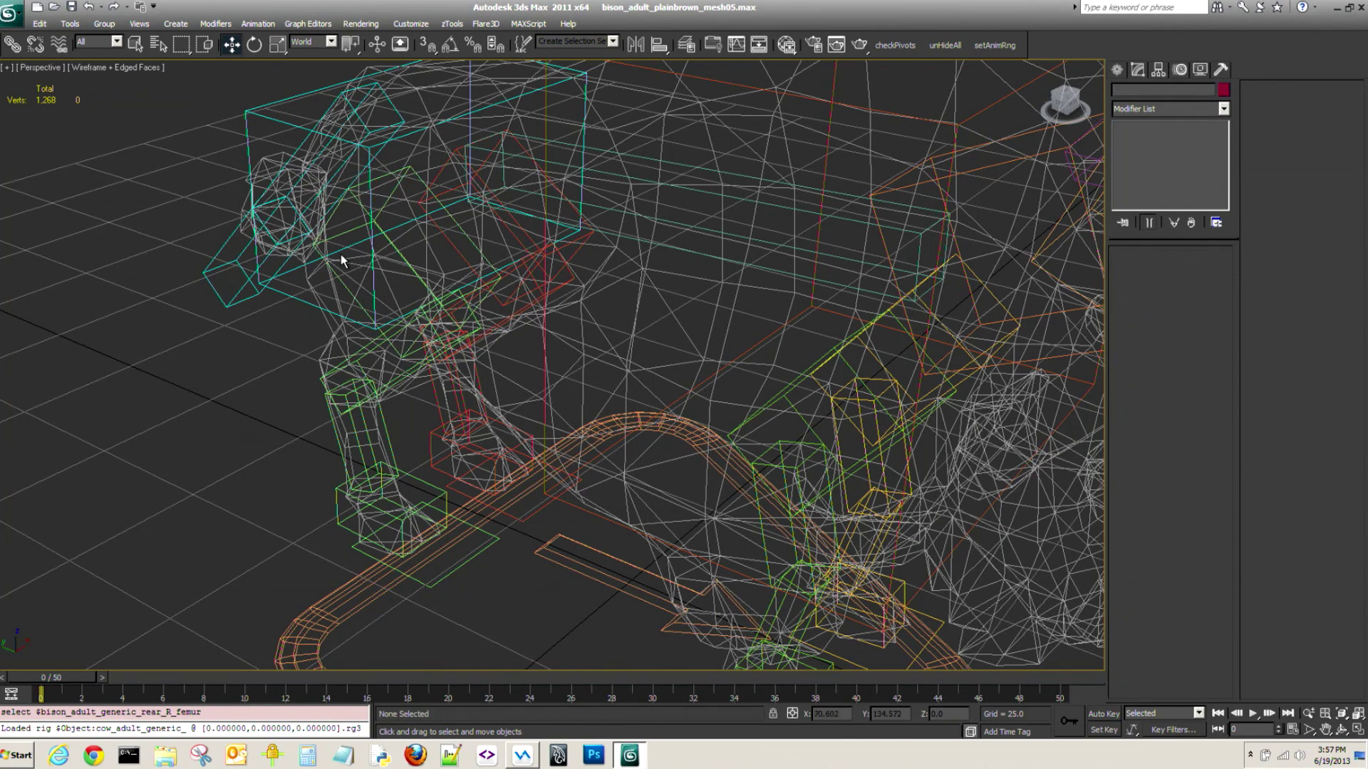
# Examine the link and inheritance settings of the rear right and rear left femurs, and the fitted legs from another angle.
pyautogui.click(336, 288)
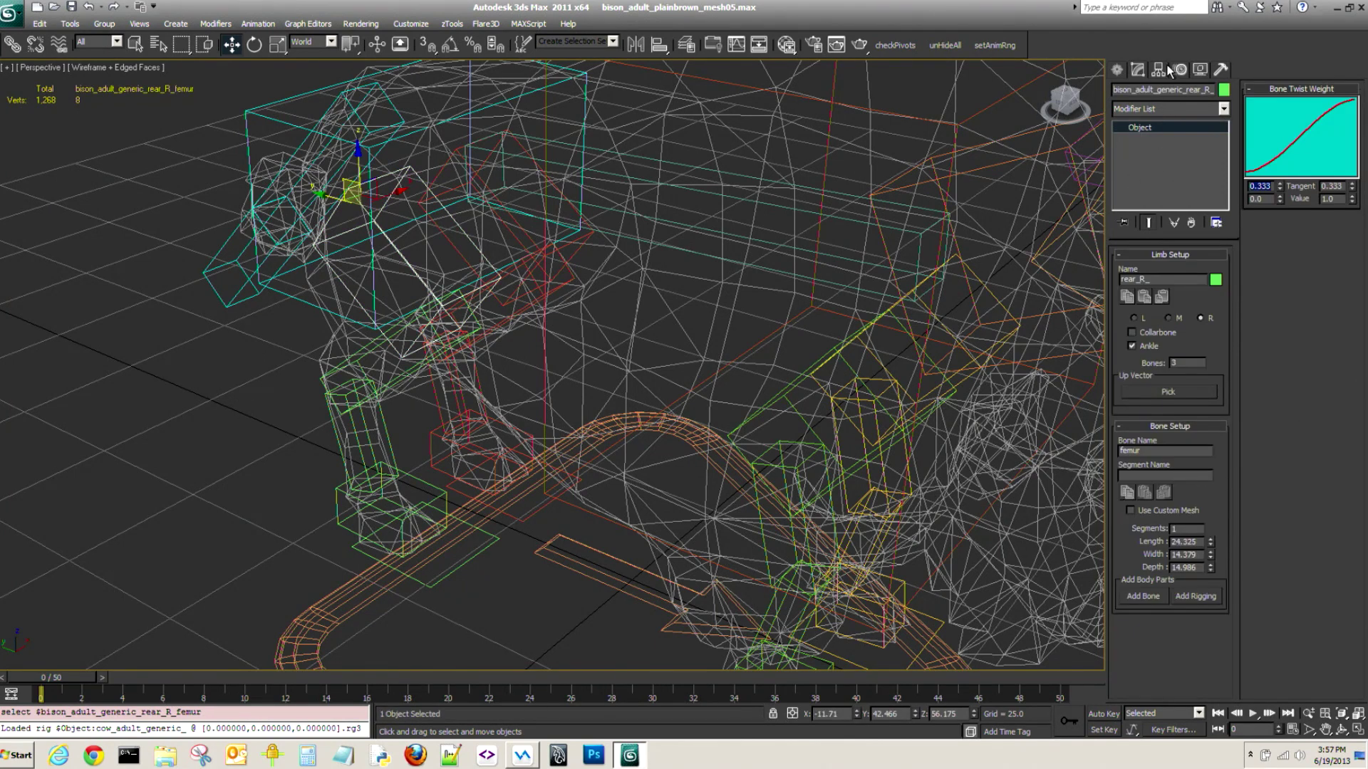
pyautogui.click(1167, 71)
pyautogui.click(1264, 317)
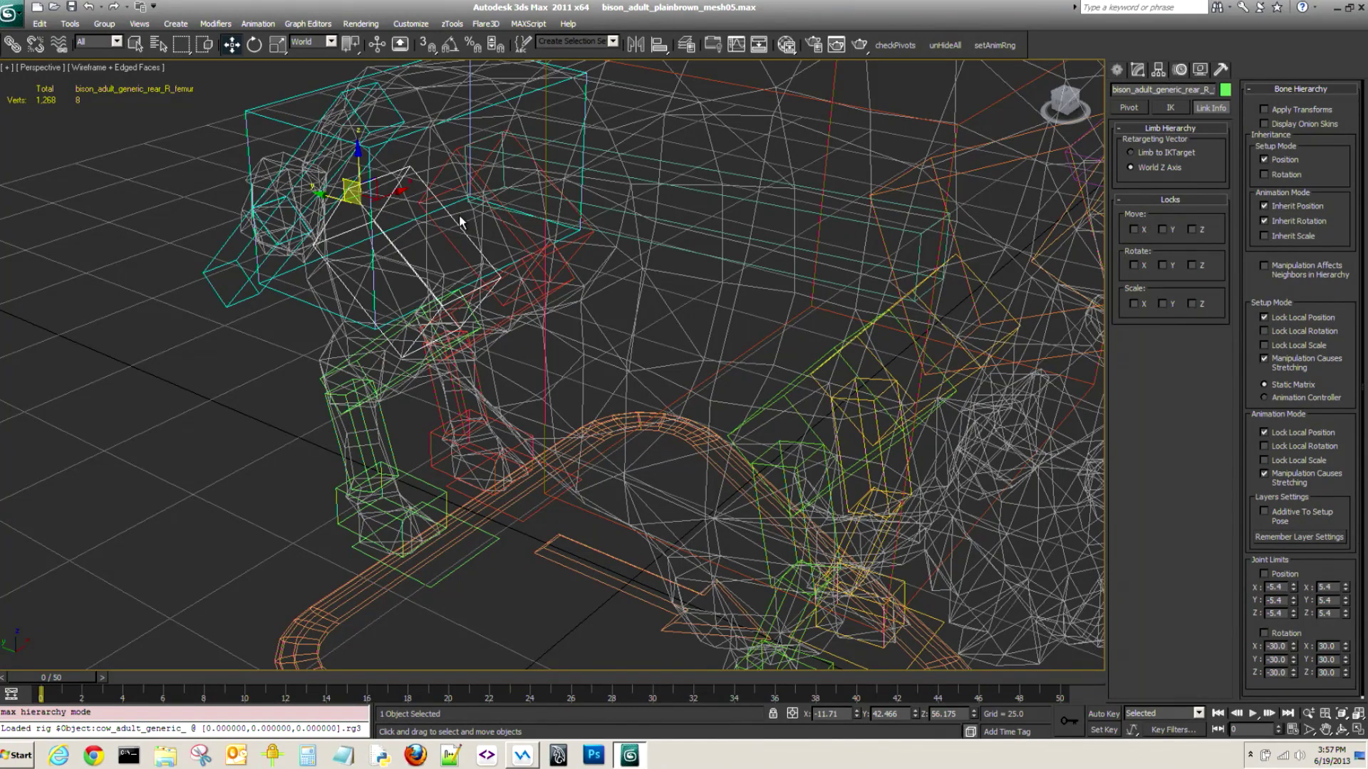
pyautogui.click(480, 172)
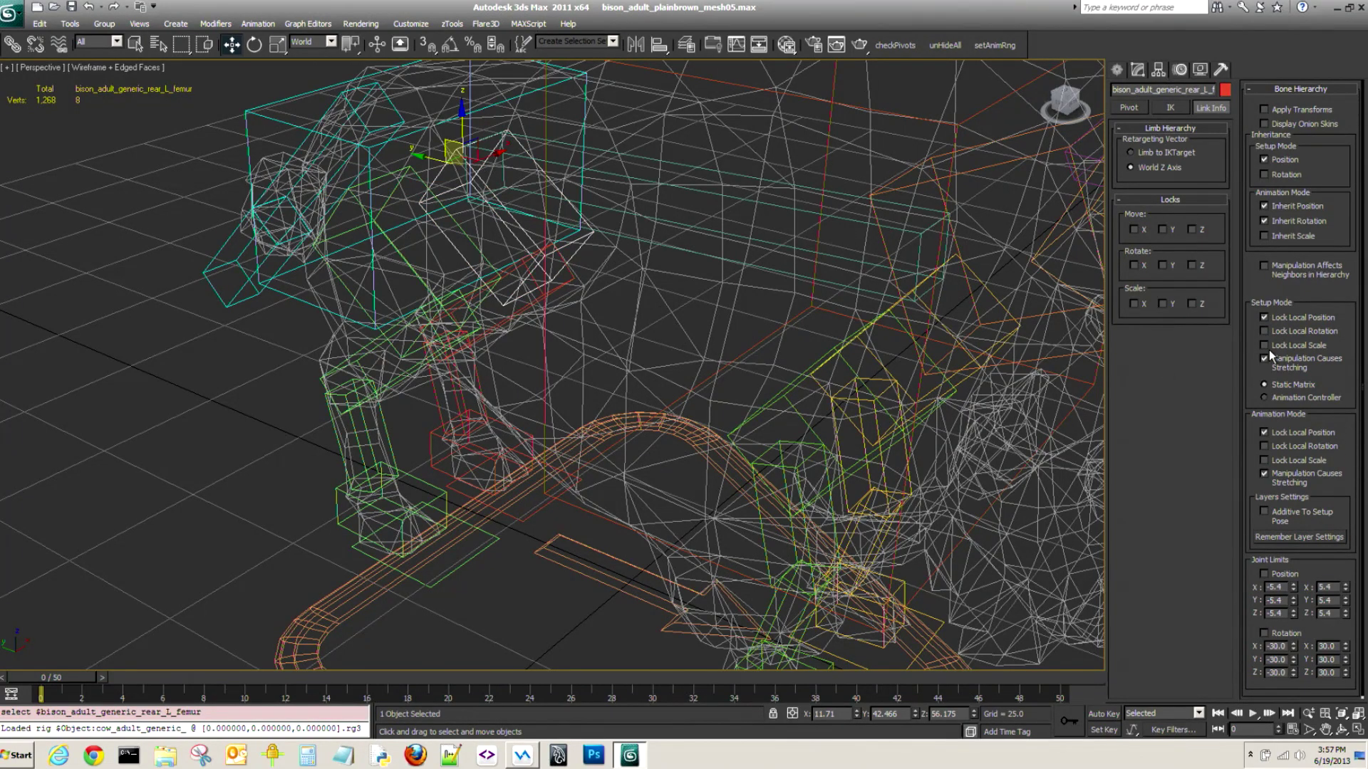
pyautogui.click(181, 376)
pyautogui.keyDown('alt'); pyautogui.moveTo(181, 376); pyautogui.dragTo(459, 367, button='middle'); pyautogui.keyUp('alt')
pyautogui.scroll(-4, 447, 386)
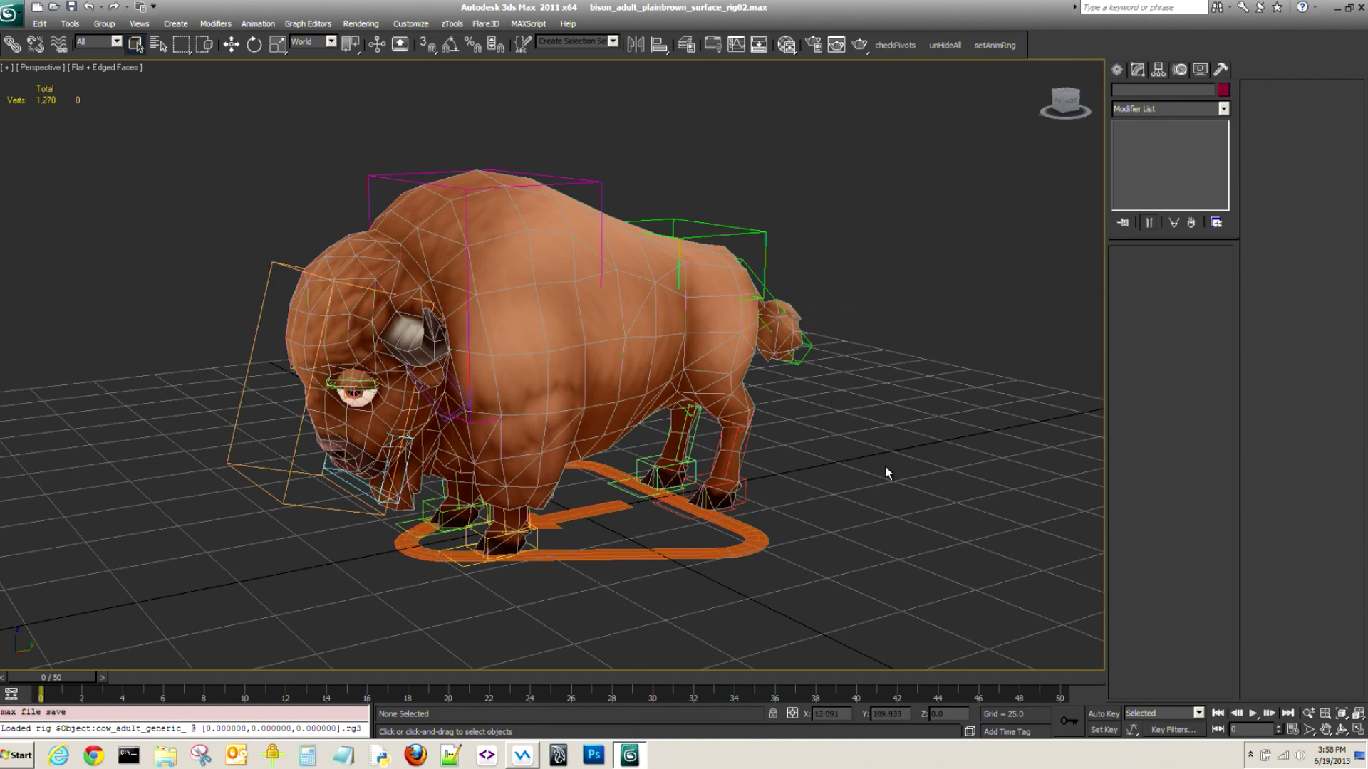
# Inspect the textured brown bison with its fitted rig from several angles and check the rig root's CATRig parameters.
pyautogui.keyDown('alt'); pyautogui.moveTo(903, 437); pyautogui.dragTo(845, 438, button='middle'); pyautogui.keyUp('alt')
pyautogui.moveTo(846, 497); pyautogui.dragTo(849, 472, button='middle')
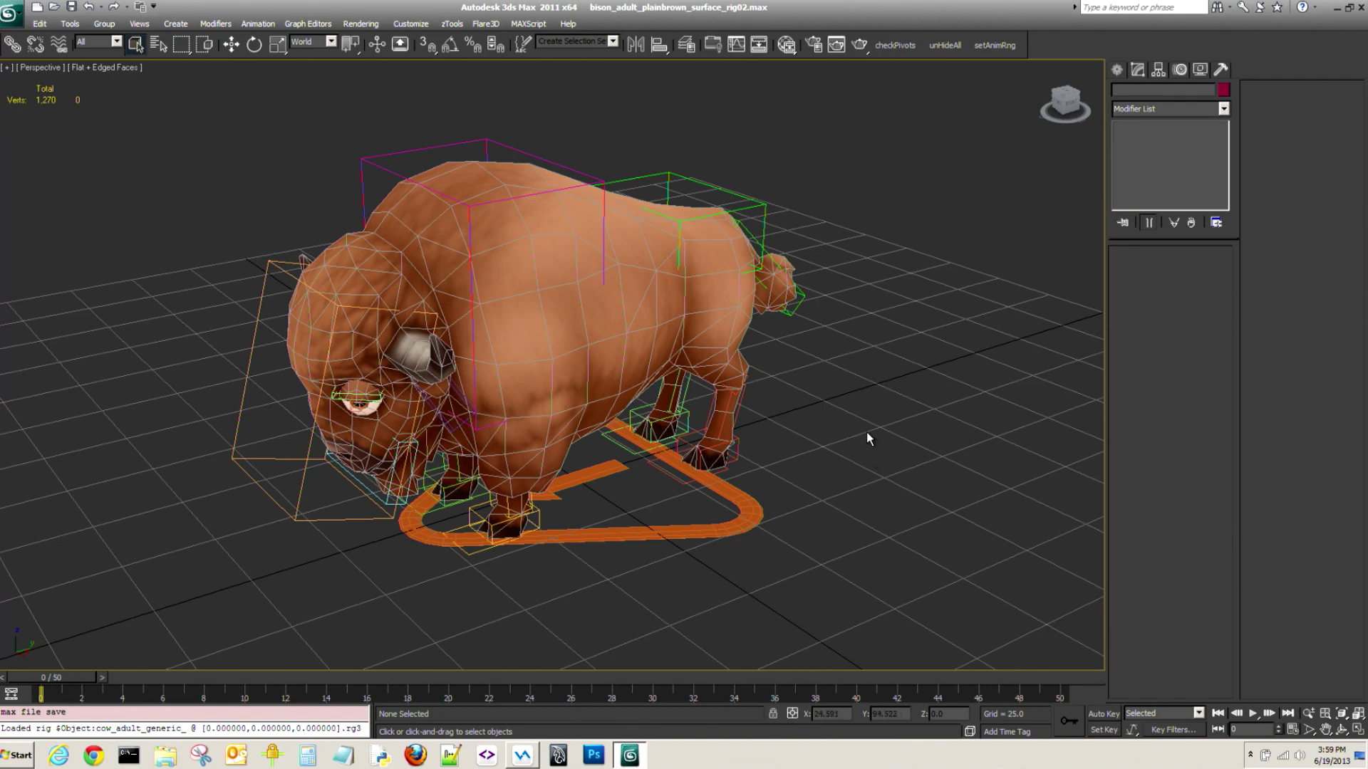
pyautogui.moveTo(814, 500)
pyautogui.keyDown('alt'); pyautogui.mouseDown(button='middle')
pyautogui.moveTo(810, 514)
pyautogui.moveTo(763, 499)
pyautogui.moveTo(828, 520)
pyautogui.mouseUp(button='middle'); pyautogui.keyUp('alt')
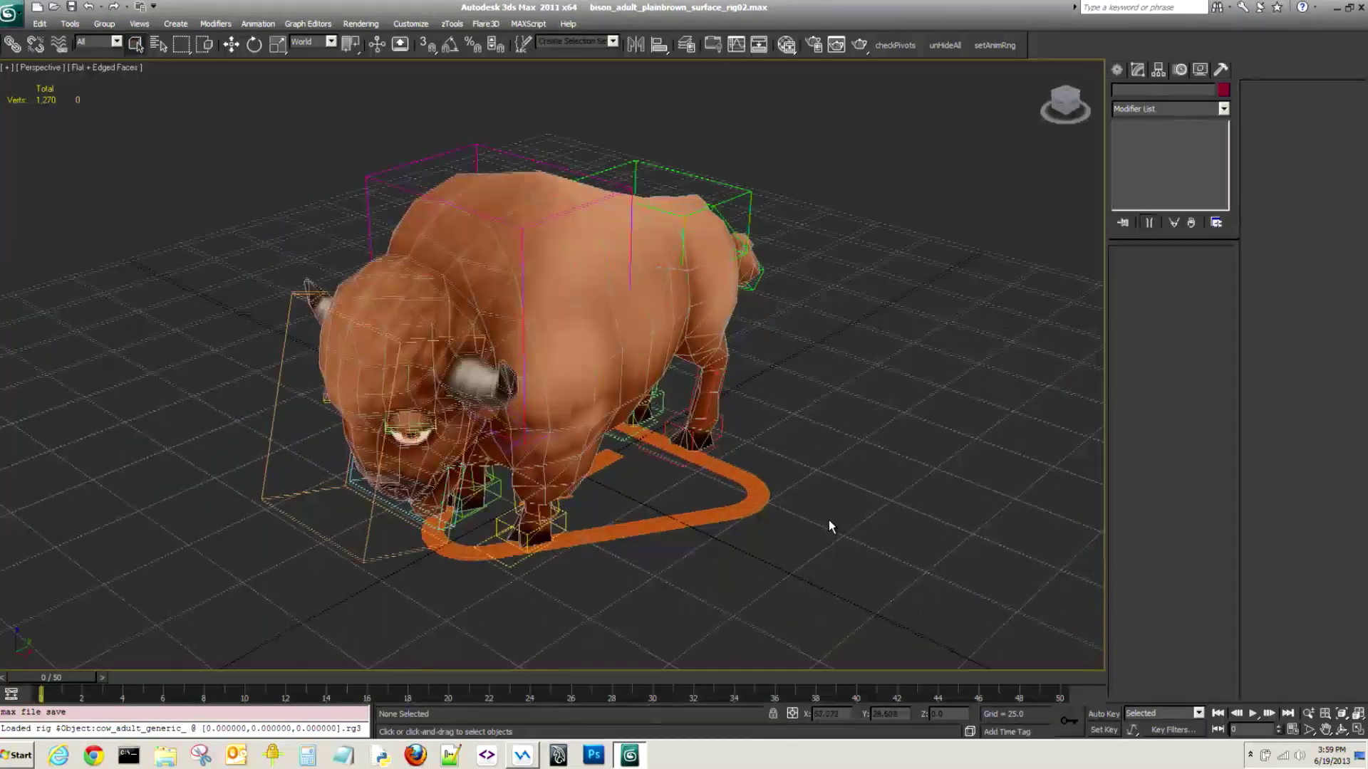
pyautogui.click(775, 501)
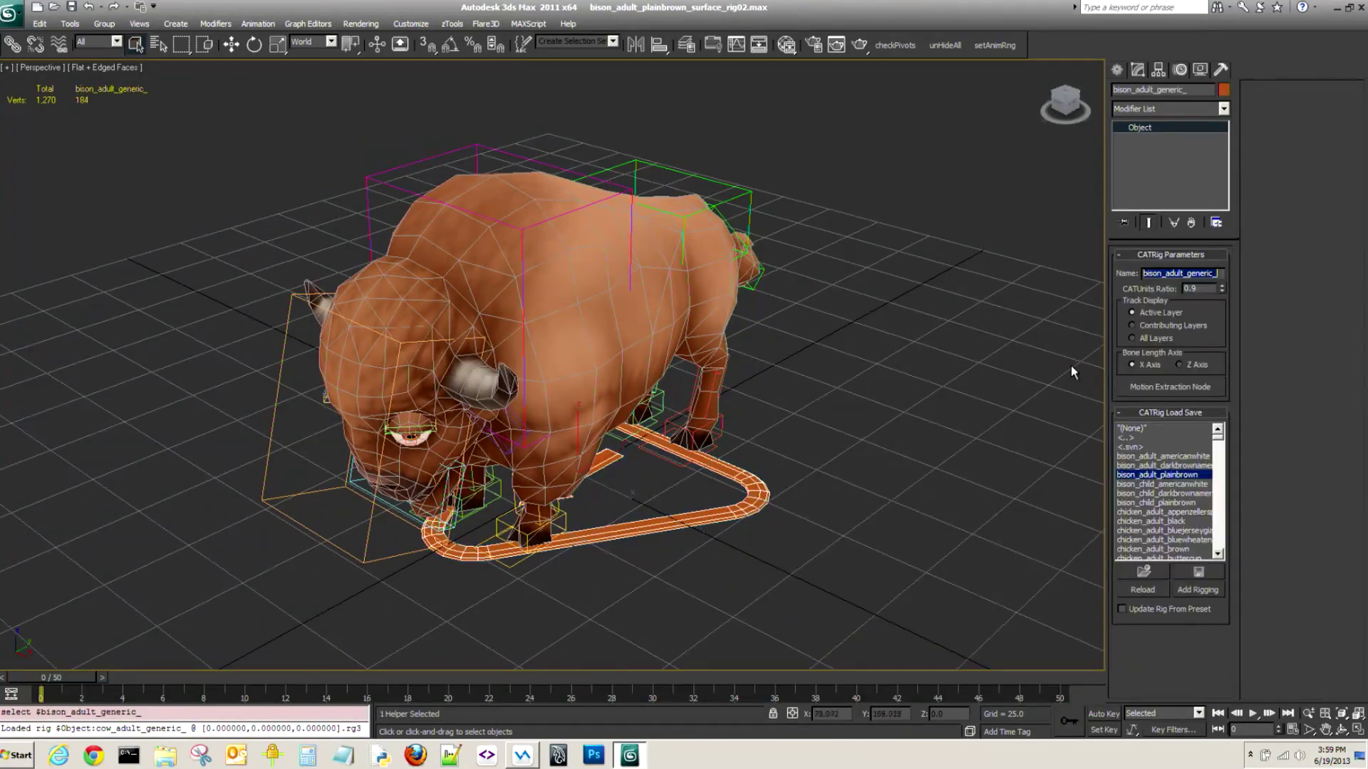
pyautogui.click(897, 335)
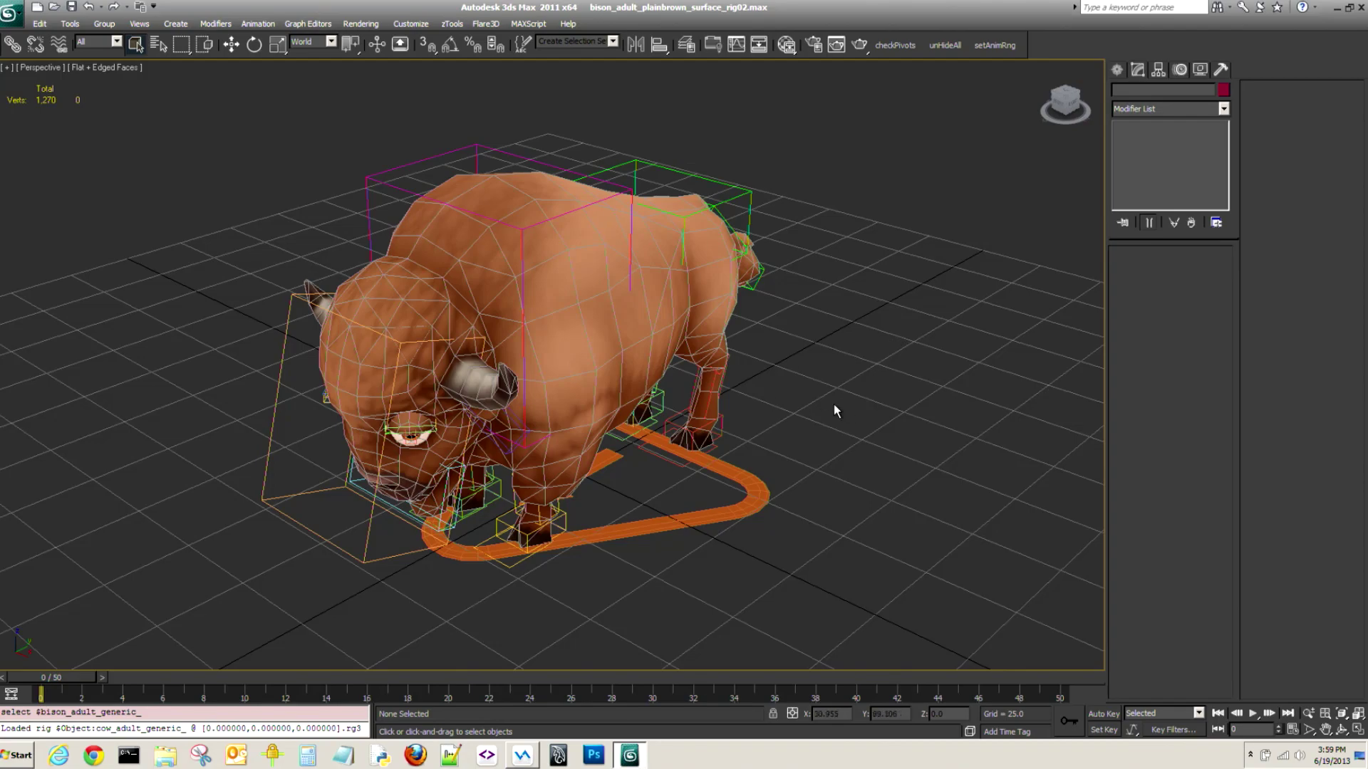
pyautogui.keyDown('alt'); pyautogui.moveTo(857, 436); pyautogui.dragTo(830, 420, button='middle'); pyautogui.keyUp('alt')
pyautogui.moveTo(760, 562); pyautogui.dragTo(681, 521)
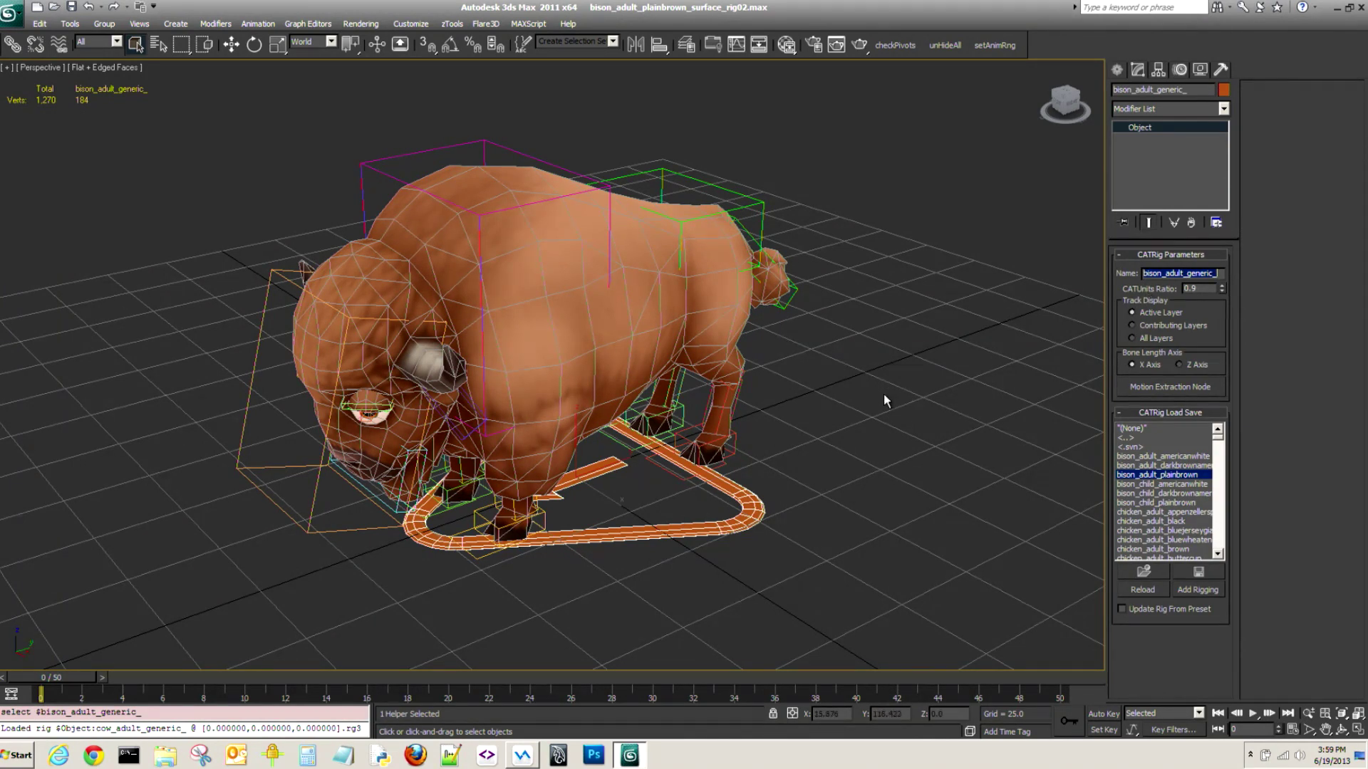
pyautogui.click(805, 396)
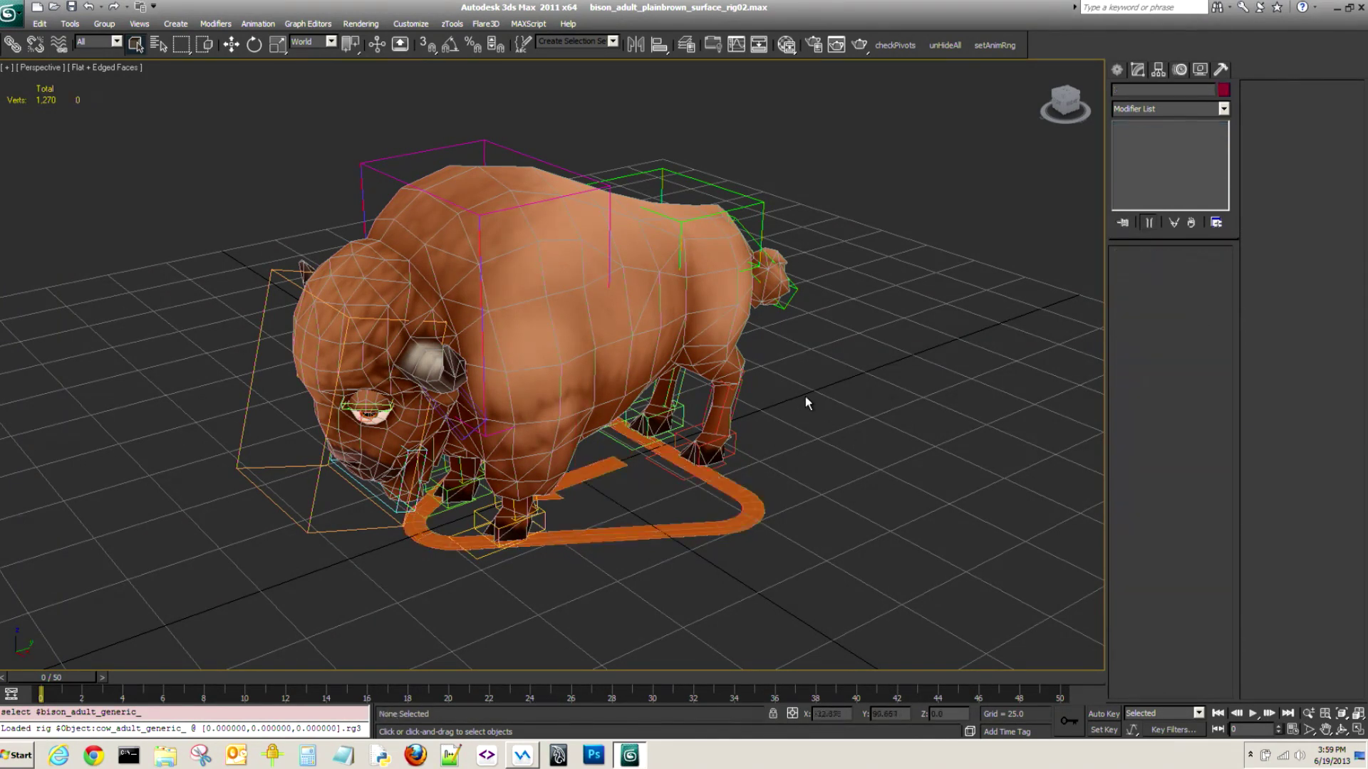
# Hide all geometry by category so that only the CAT rig is displayed, and view it from different angles.
pyautogui.click(1201, 70)
pyautogui.click(1123, 206)
pyautogui.keyDown('alt'); pyautogui.moveTo(827, 278); pyautogui.dragTo(875, 299, button='middle'); pyautogui.keyUp('alt')
pyautogui.keyDown('alt'); pyautogui.moveTo(825, 450); pyautogui.dragTo(854, 507, button='middle'); pyautogui.keyUp('alt')
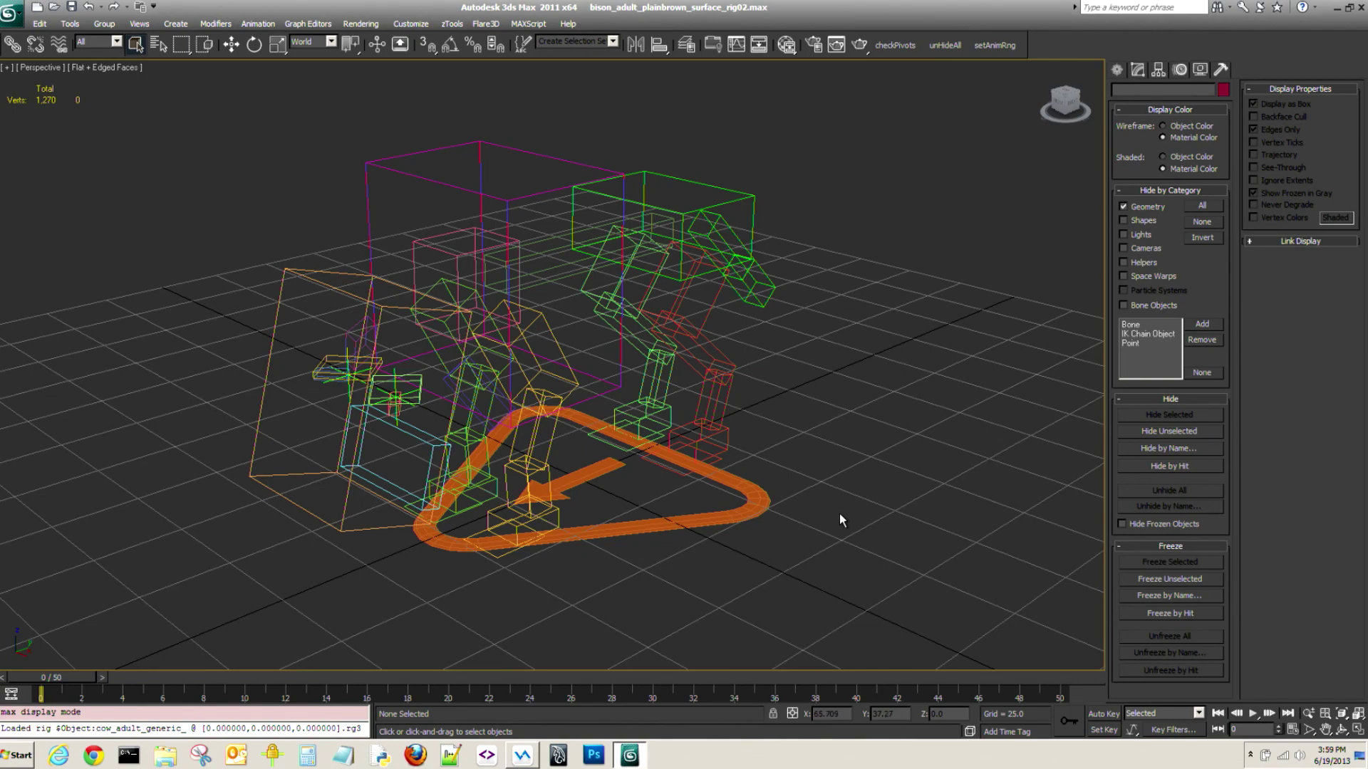
pyautogui.keyDown('alt'); pyautogui.moveTo(817, 466); pyautogui.dragTo(790, 458, button='middle'); pyautogui.keyUp('alt')
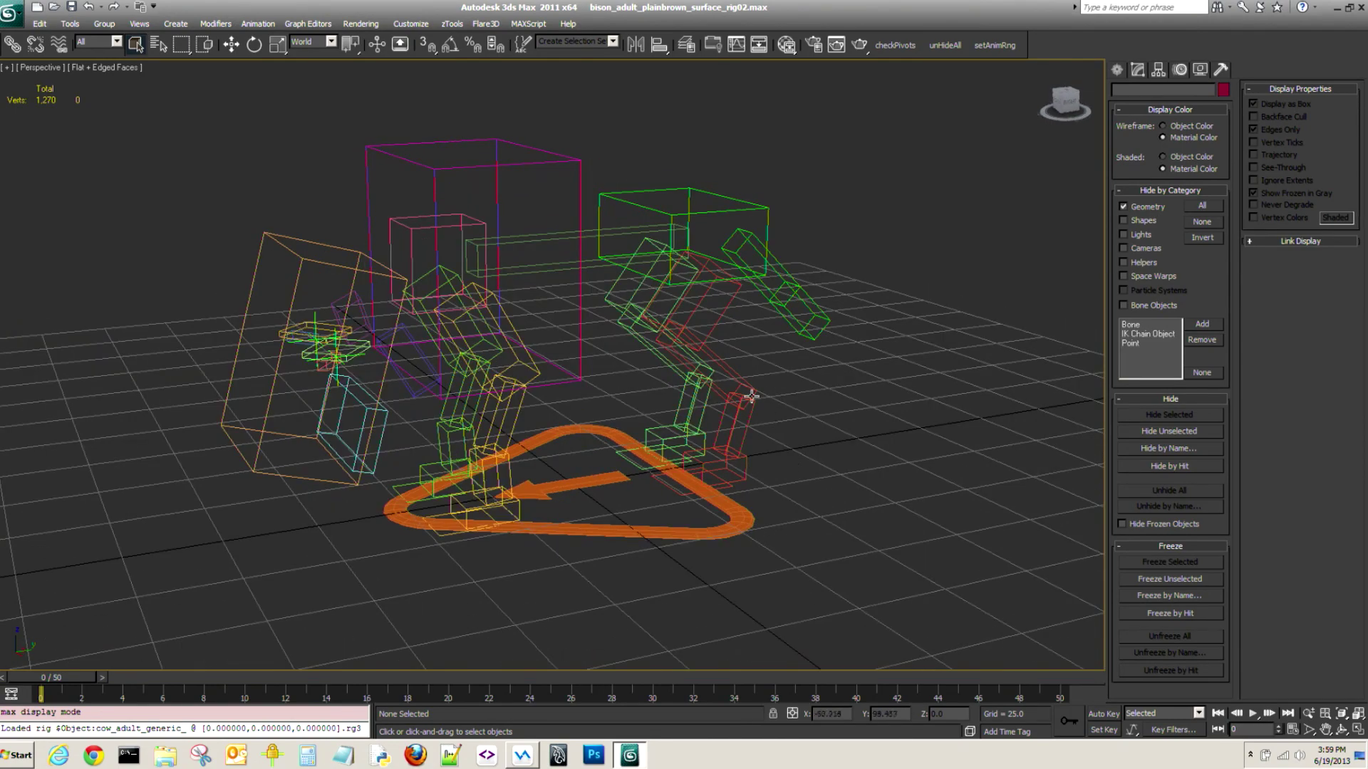
pyautogui.click(742, 527)
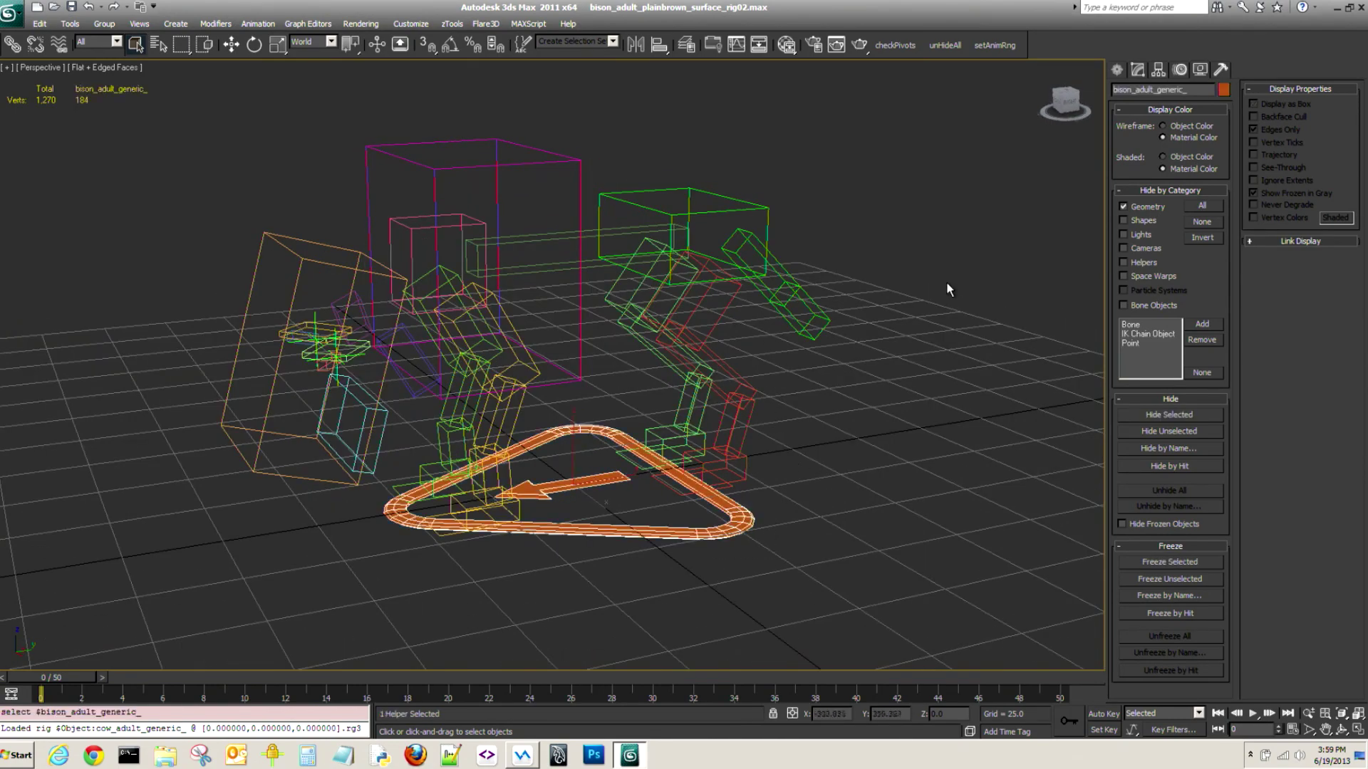
pyautogui.click(1180, 70)
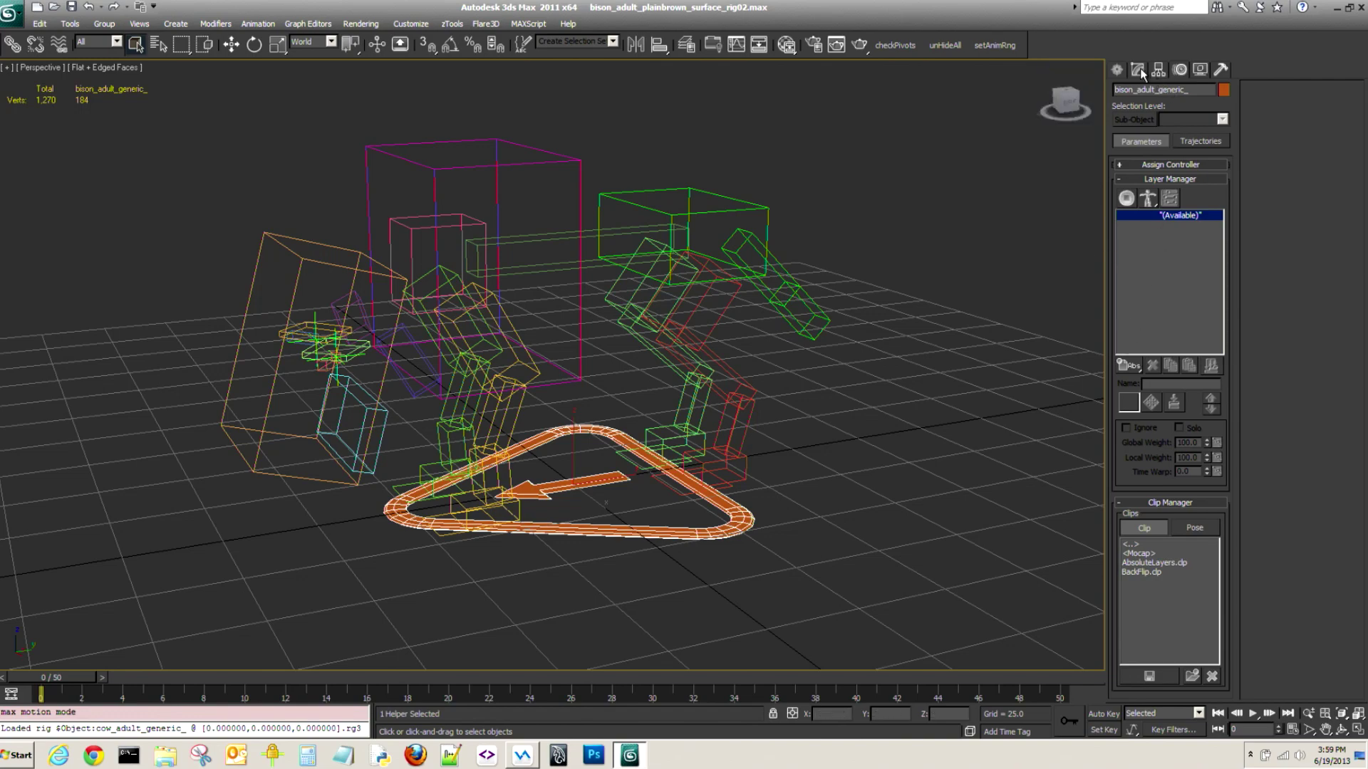
pyautogui.click(1158, 70)
pyautogui.click(810, 513)
pyautogui.keyDown('alt'); pyautogui.moveTo(810, 511); pyautogui.dragTo(743, 382, button='middle'); pyautogui.keyUp('alt')
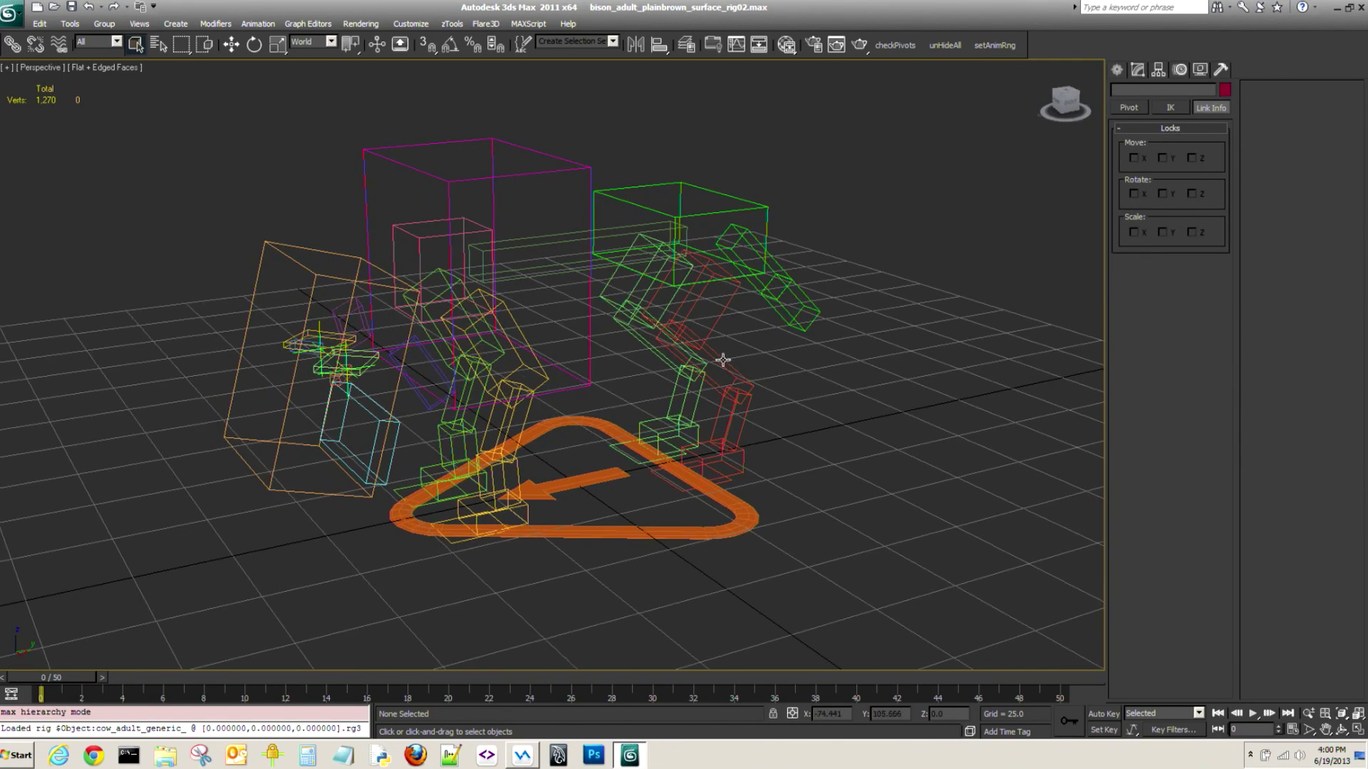
# Move the rear left tibia far back in the YZ plane to about Y 69.7, Z 38.5.
pyautogui.click(724, 360)
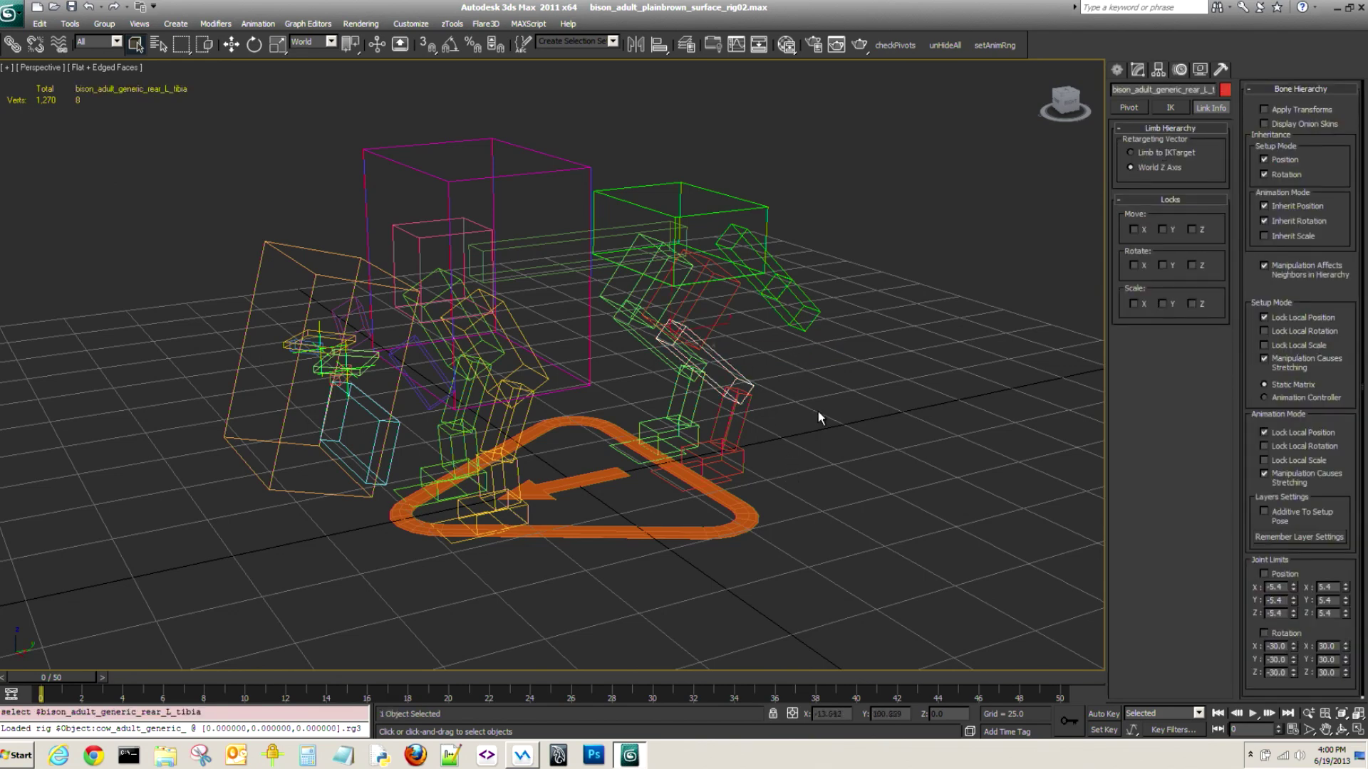
pyautogui.press('w')
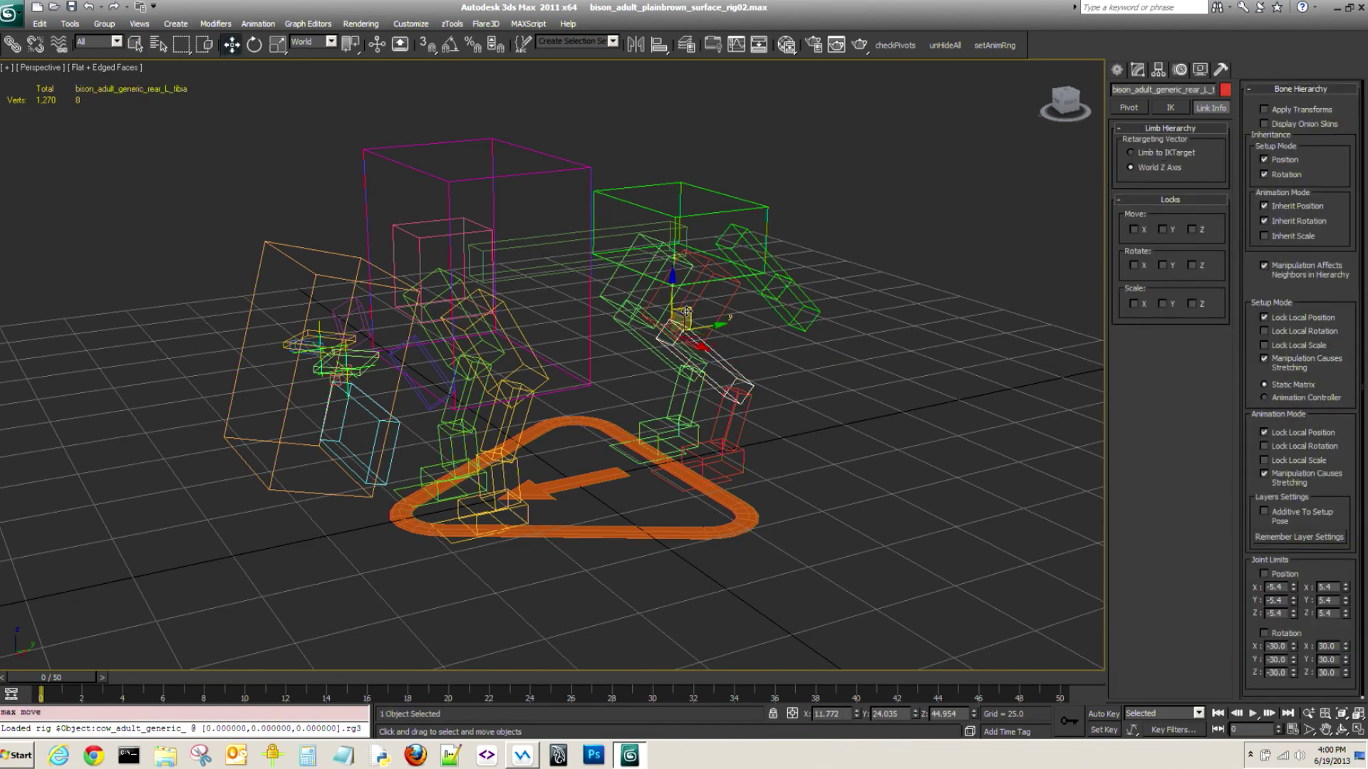
pyautogui.moveTo(685, 317); pyautogui.dragTo(820, 321)
pyautogui.keyDown('alt'); pyautogui.moveTo(814, 397); pyautogui.dragTo(831, 413, button='middle'); pyautogui.keyUp('alt')
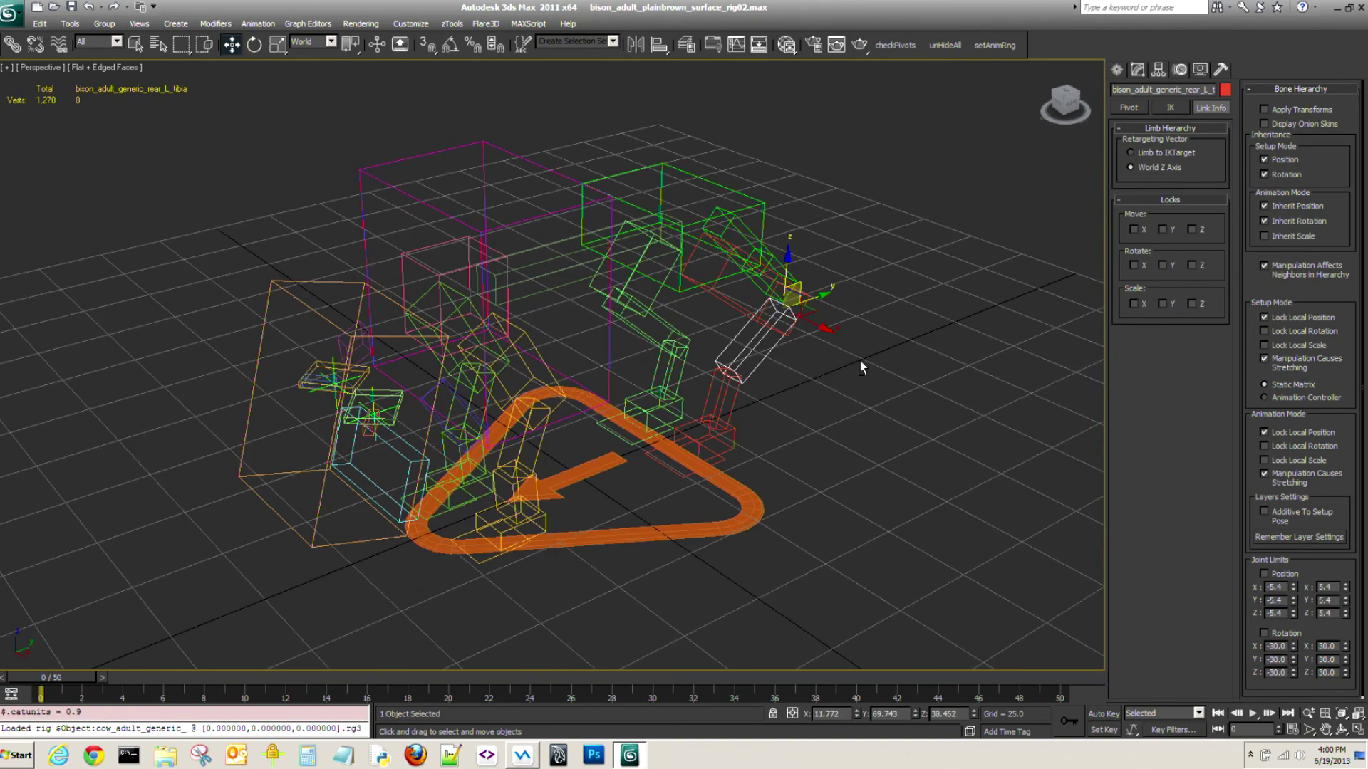
# Copy the rear left limb's settings and paste them mirrored onto the rear right limb.
pyautogui.click(1141, 70)
pyautogui.click(1127, 297)
pyautogui.click(663, 290)
pyautogui.click(1161, 297)
pyautogui.click(845, 414)
pyautogui.moveTo(843, 408)
pyautogui.keyDown('alt'); pyautogui.mouseDown(button='middle')
pyautogui.moveTo(792, 363)
pyautogui.moveTo(837, 428)
pyautogui.mouseUp(button='middle'); pyautogui.keyUp('alt')
# Save the rig preset from the rig root as bison_adult_generic.rg3 in the generic_rigs folder, replacing the existing file.
pyautogui.moveTo(794, 504); pyautogui.dragTo(738, 552)
pyautogui.keyDown('alt'); pyautogui.moveTo(745, 552); pyautogui.dragTo(777, 478, button='middle'); pyautogui.keyUp('alt')
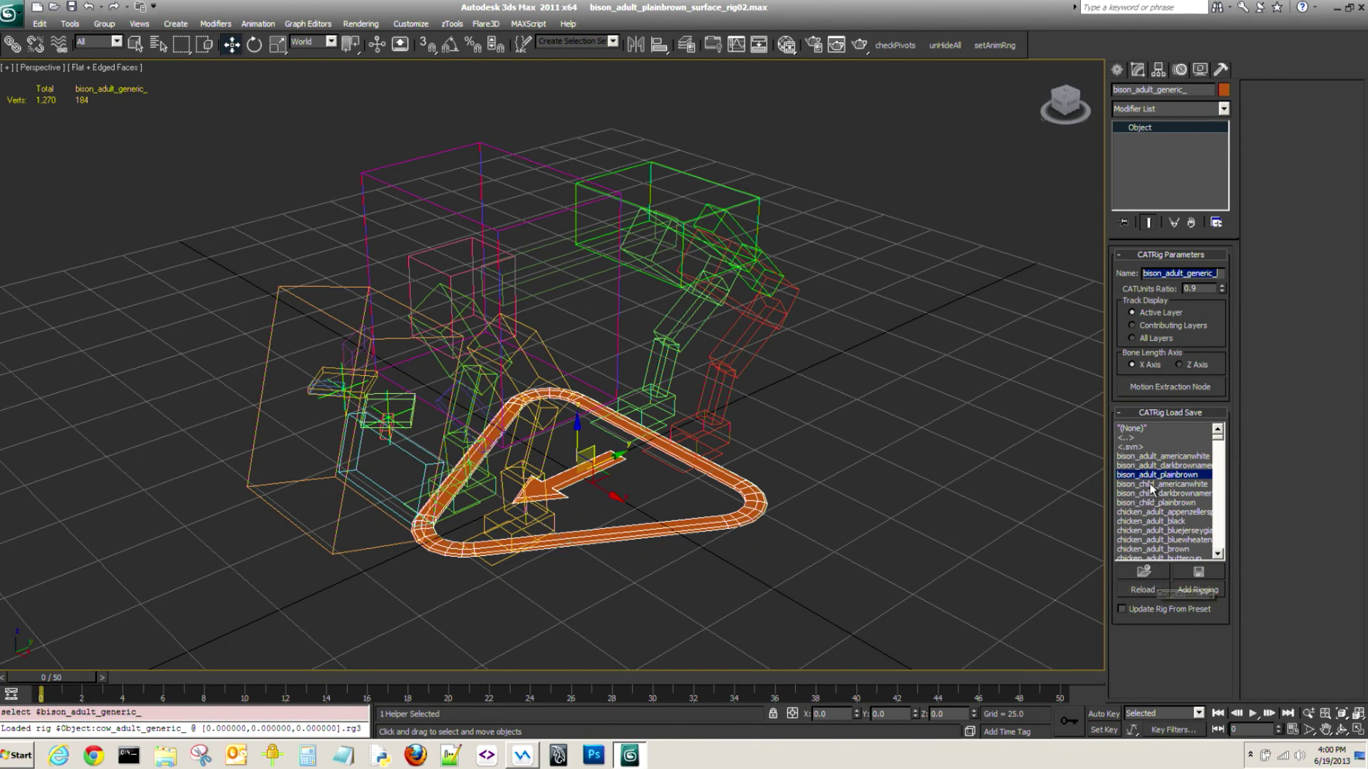
pyautogui.click(1198, 574)
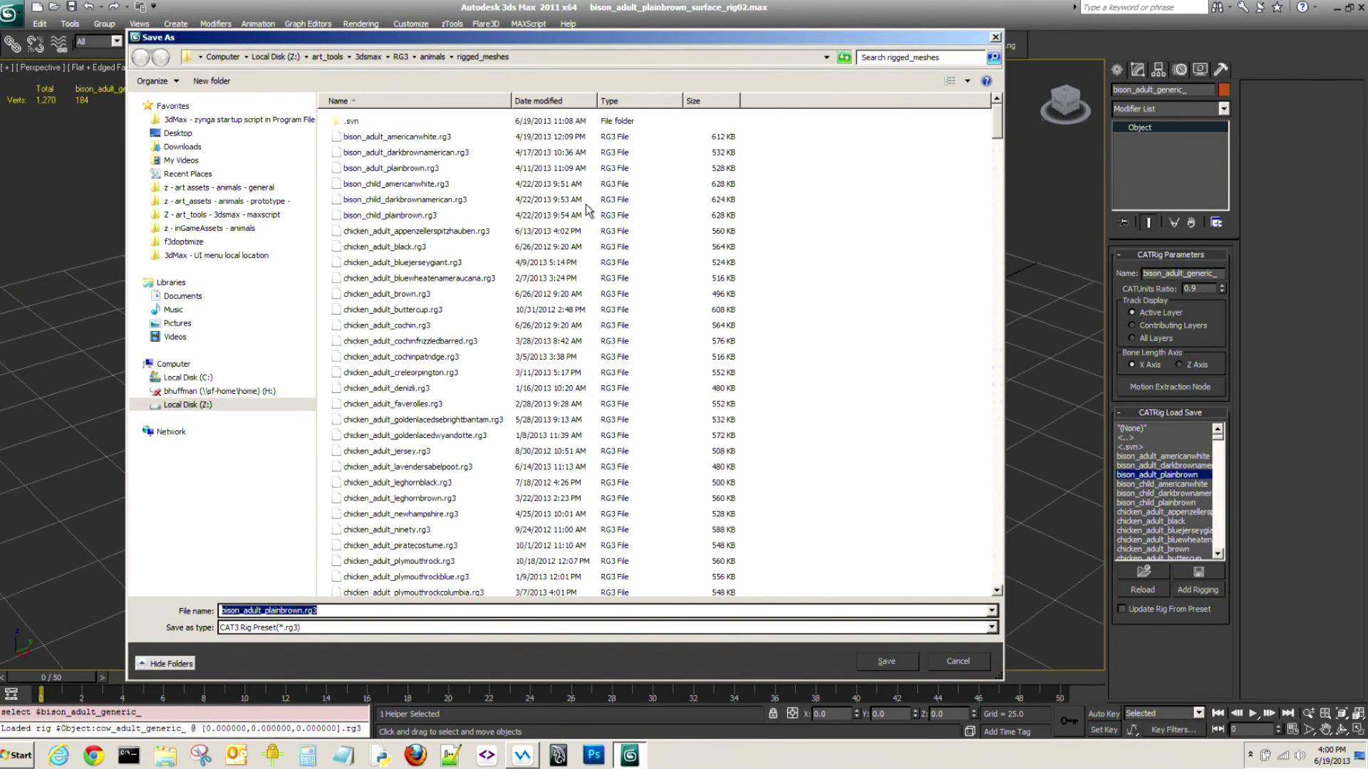
pyautogui.click(451, 57)
pyautogui.click(488, 89)
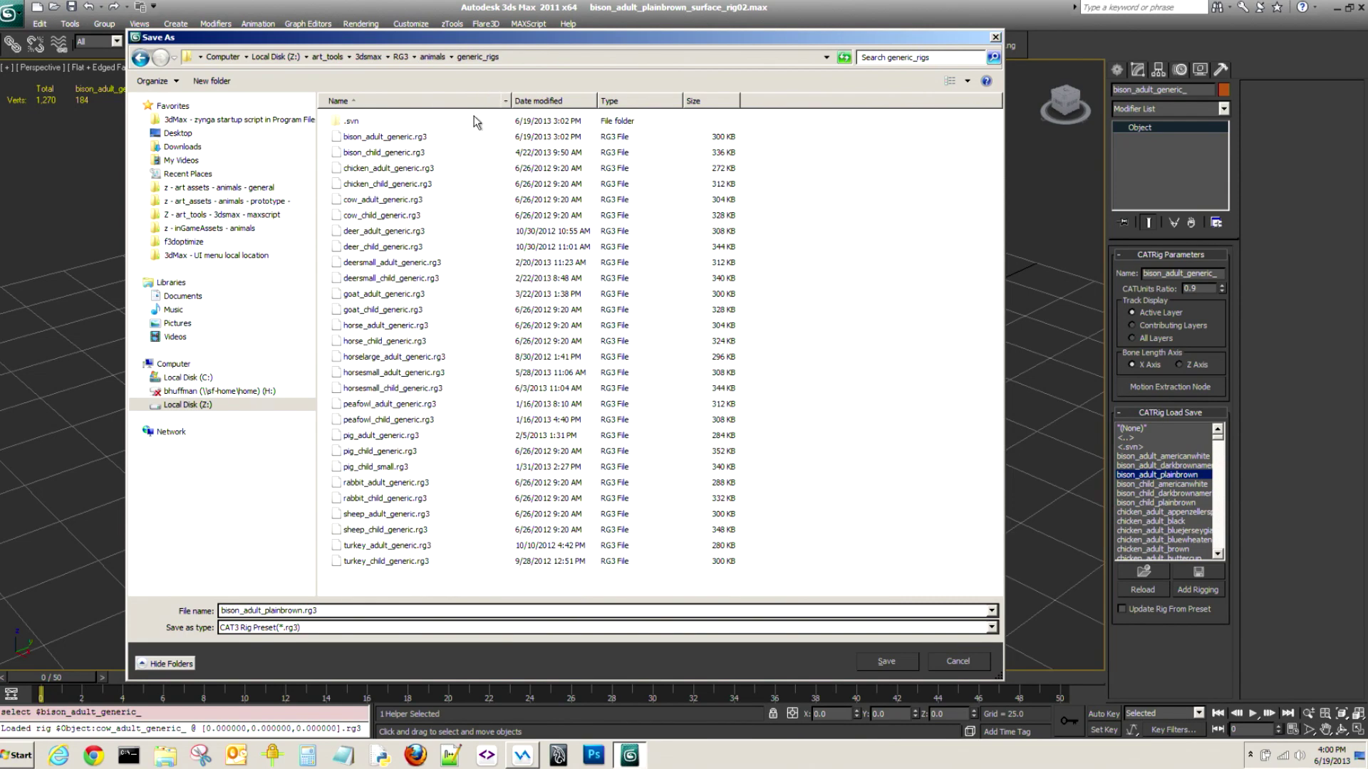
pyautogui.click(370, 137)
pyautogui.click(878, 662)
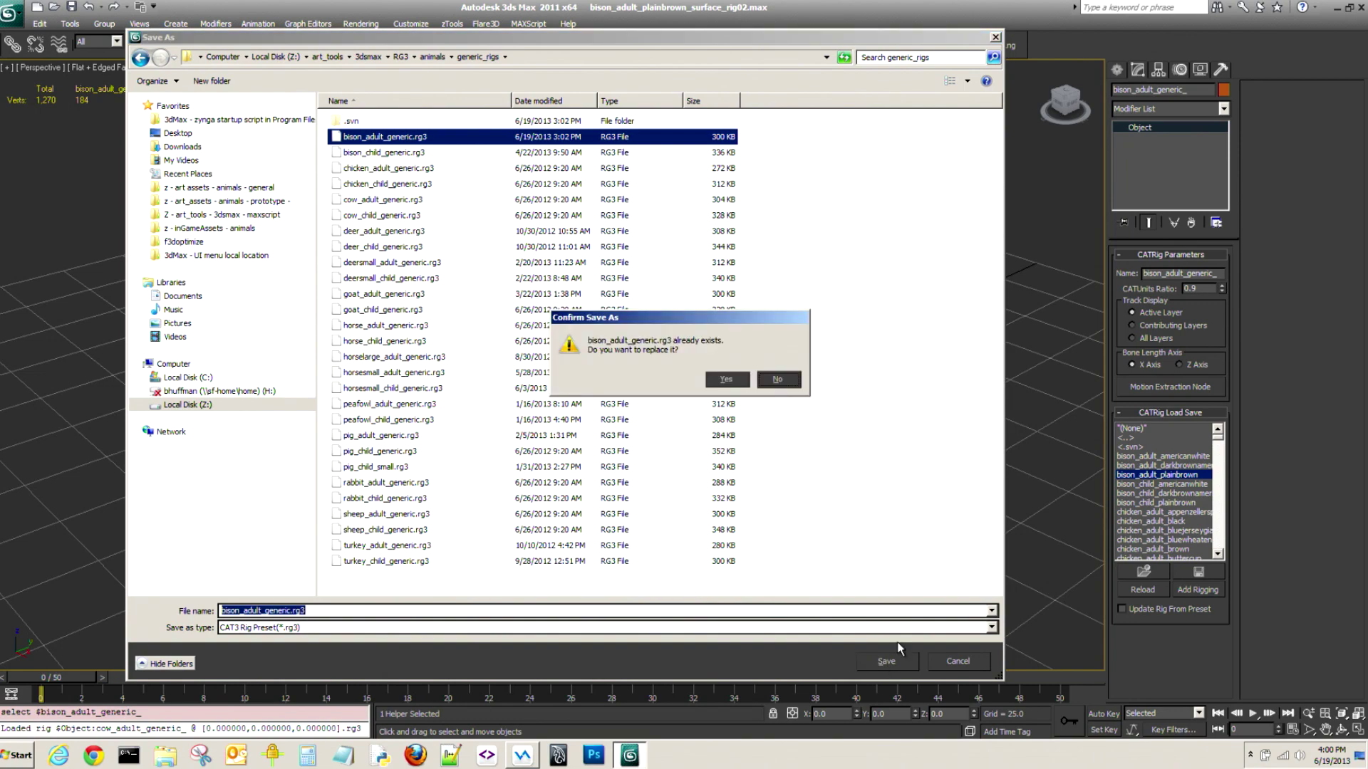
pyautogui.click(805, 378)
pyautogui.click(831, 343)
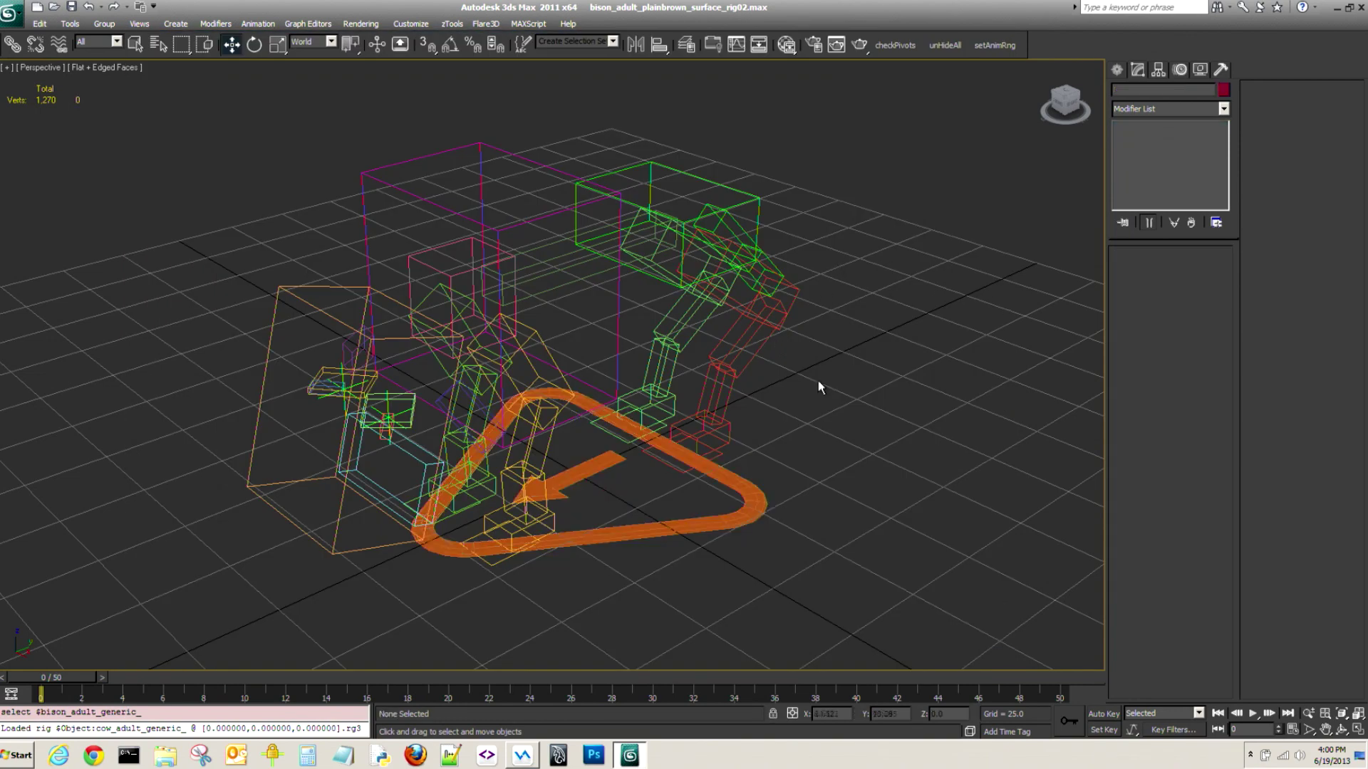
# Open bison_adult_americanwhite_surface_rig.max from the American white bison's 3D folder, discarding the changes to the current scene.
pyautogui.click(53, 6)
pyautogui.click(689, 420)
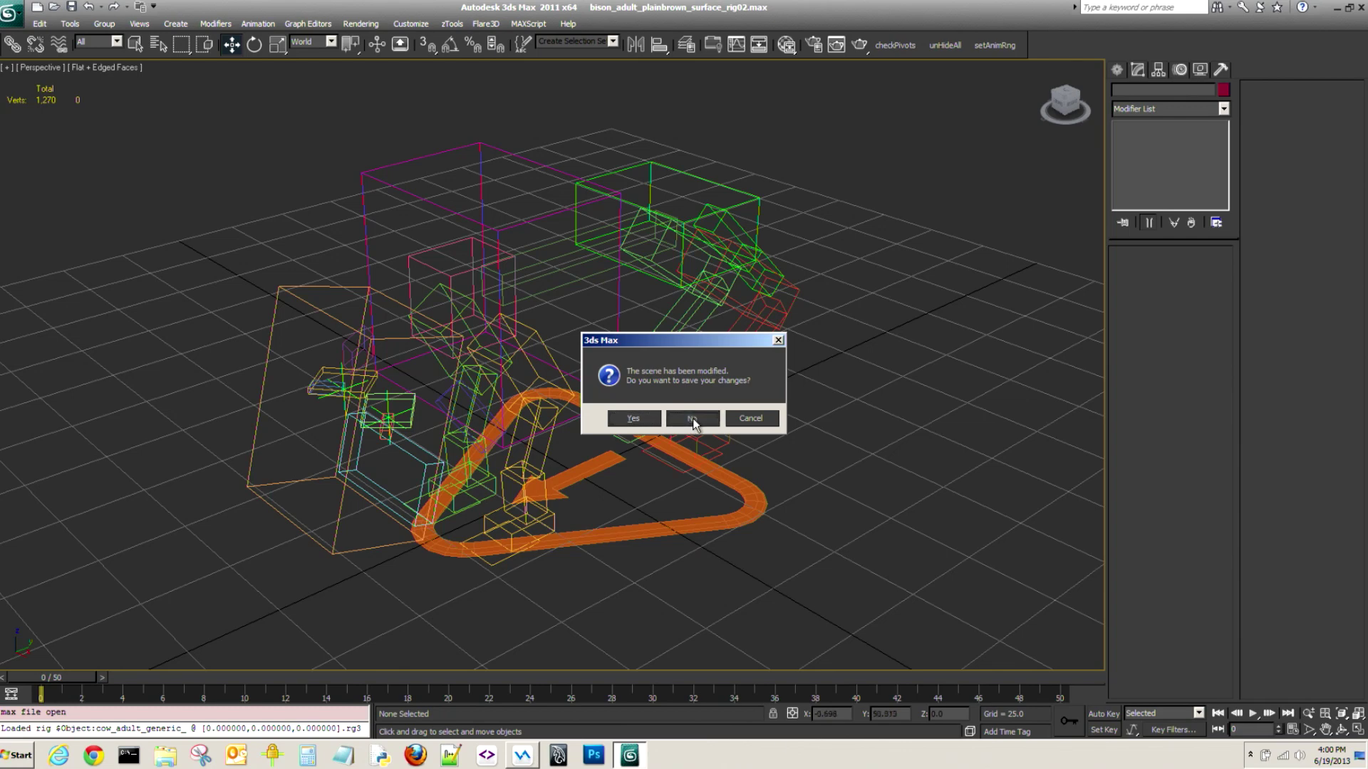
pyautogui.click(260, 100)
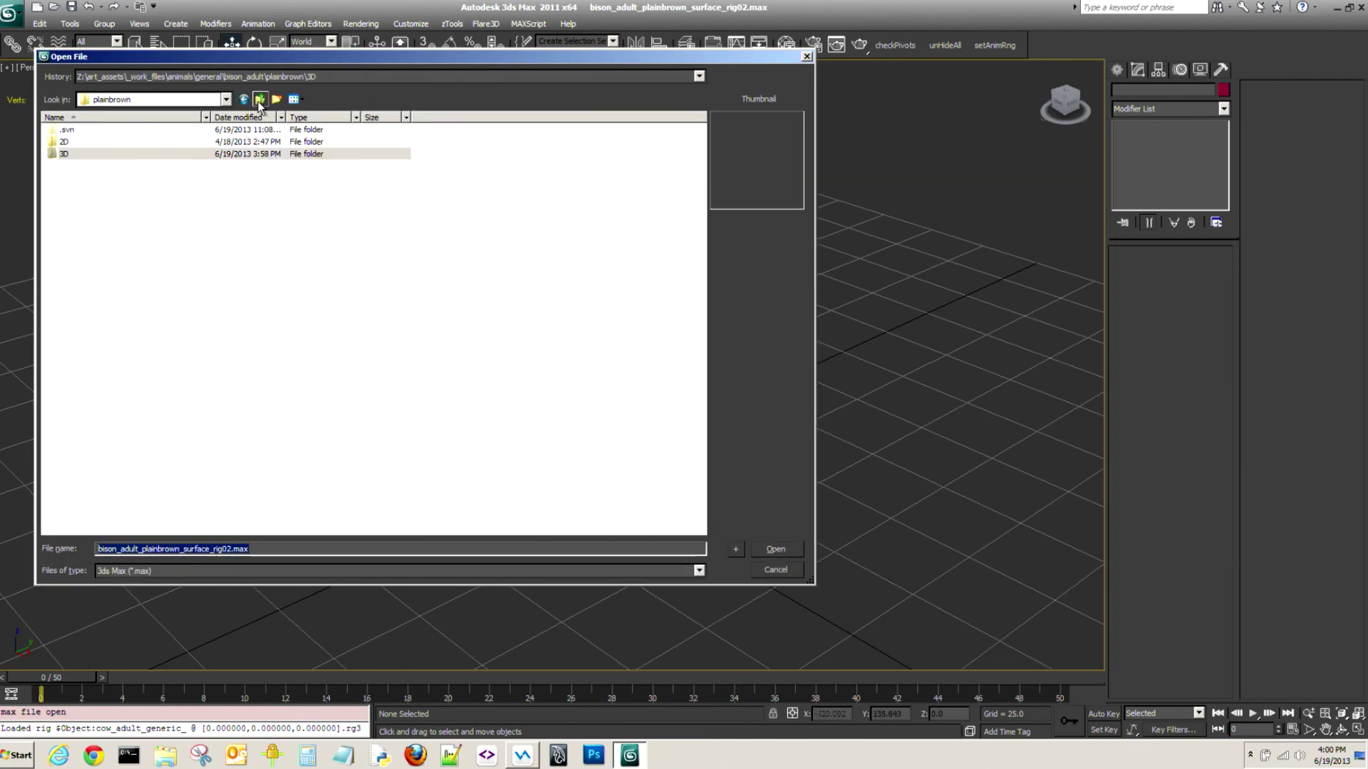
pyautogui.click(259, 99)
pyautogui.doubleClick(84, 141)
pyautogui.doubleClick(68, 153)
pyautogui.click(184, 158)
pyautogui.click(779, 549)
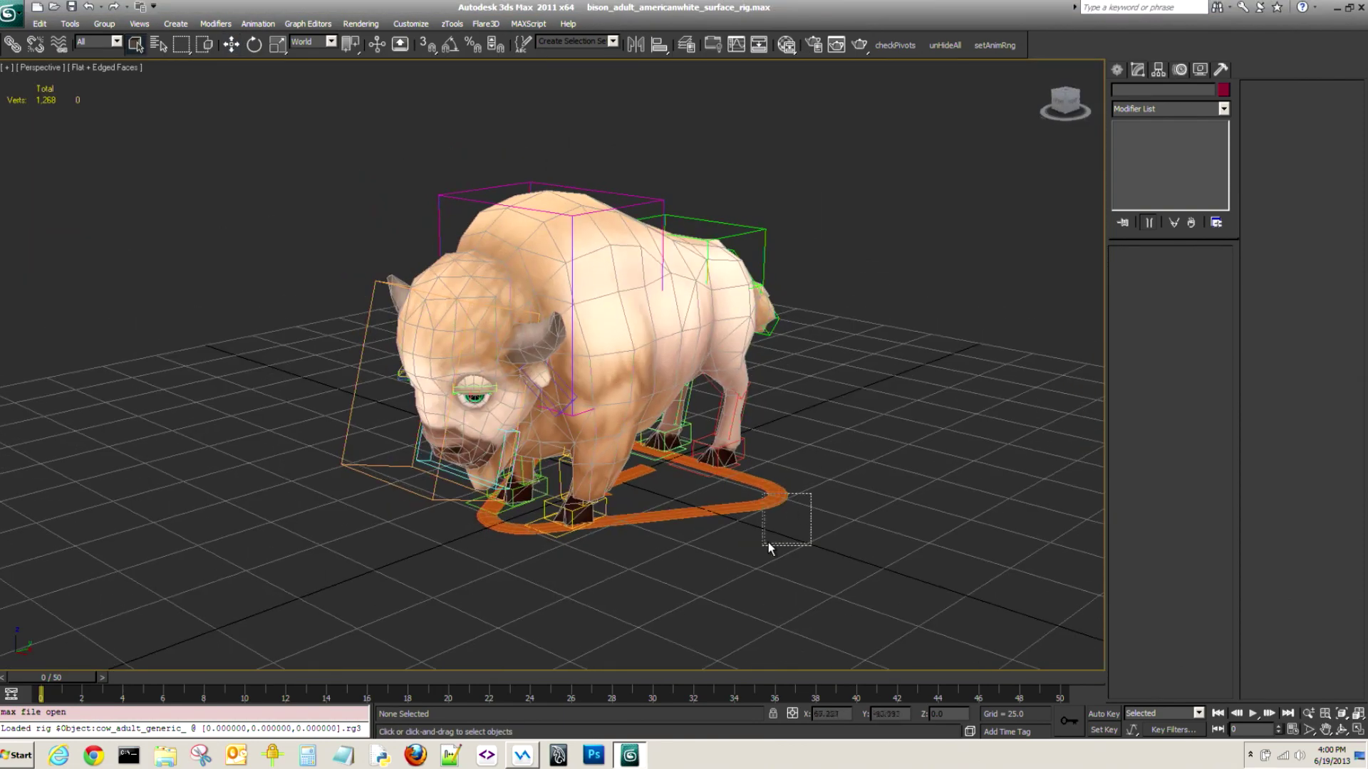
# Remove the American white bison geometry from the pelvis hub's extra rig nodes.
pyautogui.click(785, 498)
pyautogui.click(1208, 592)
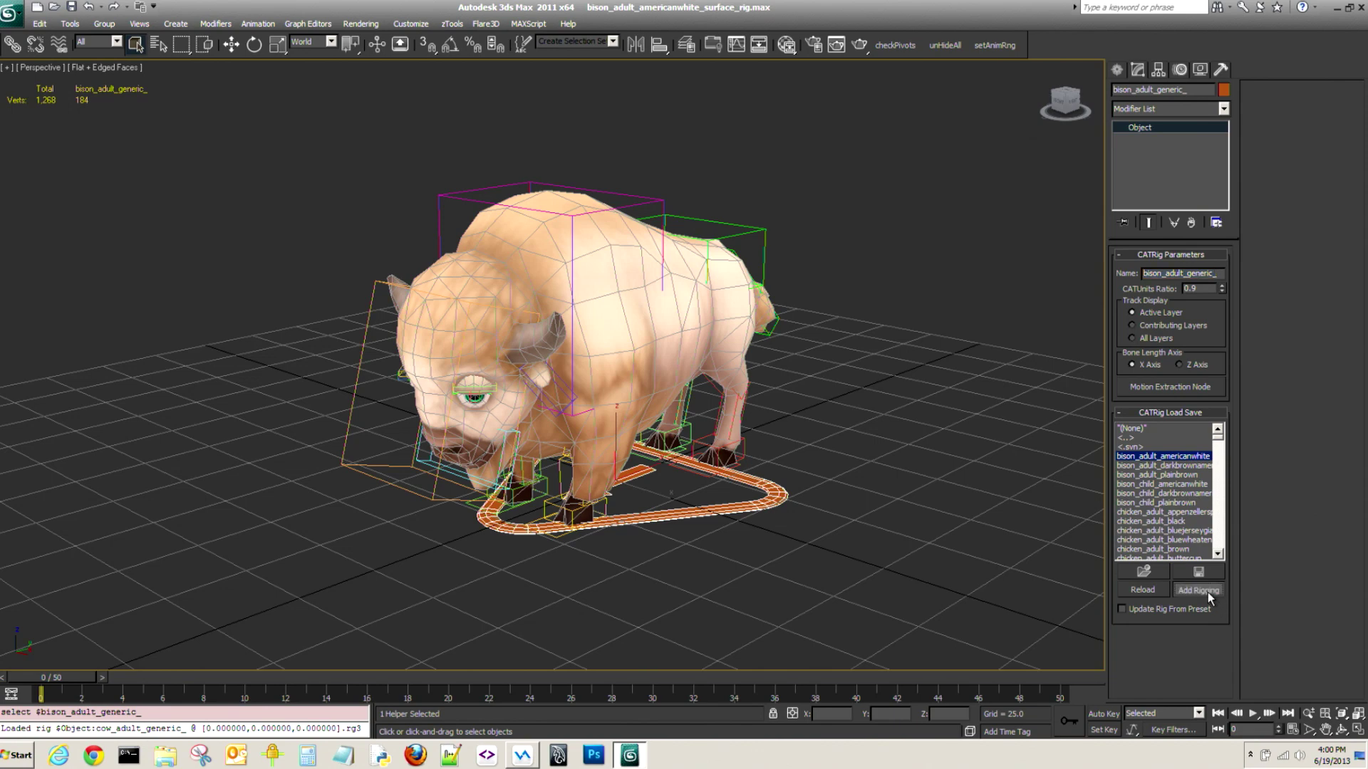
pyautogui.press('Escape')
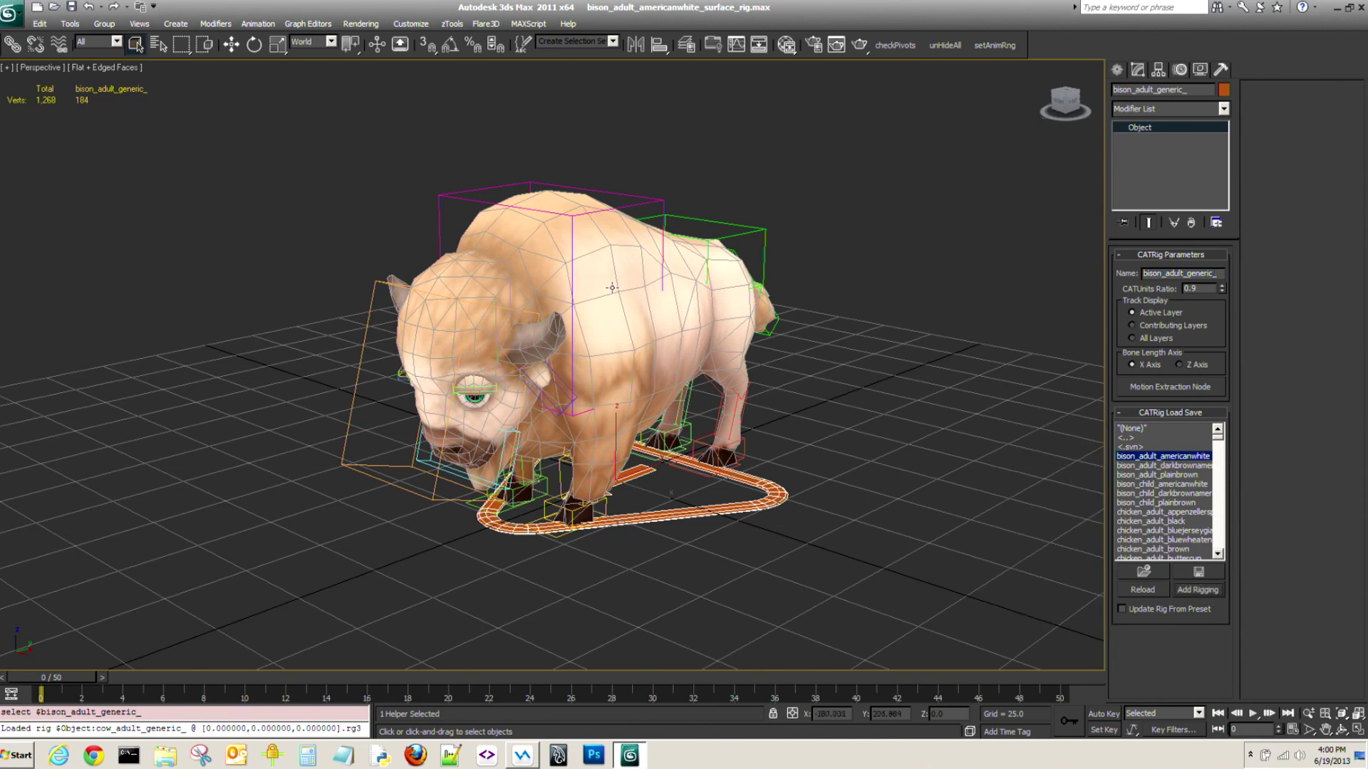
pyautogui.click(764, 246)
pyautogui.click(1188, 413)
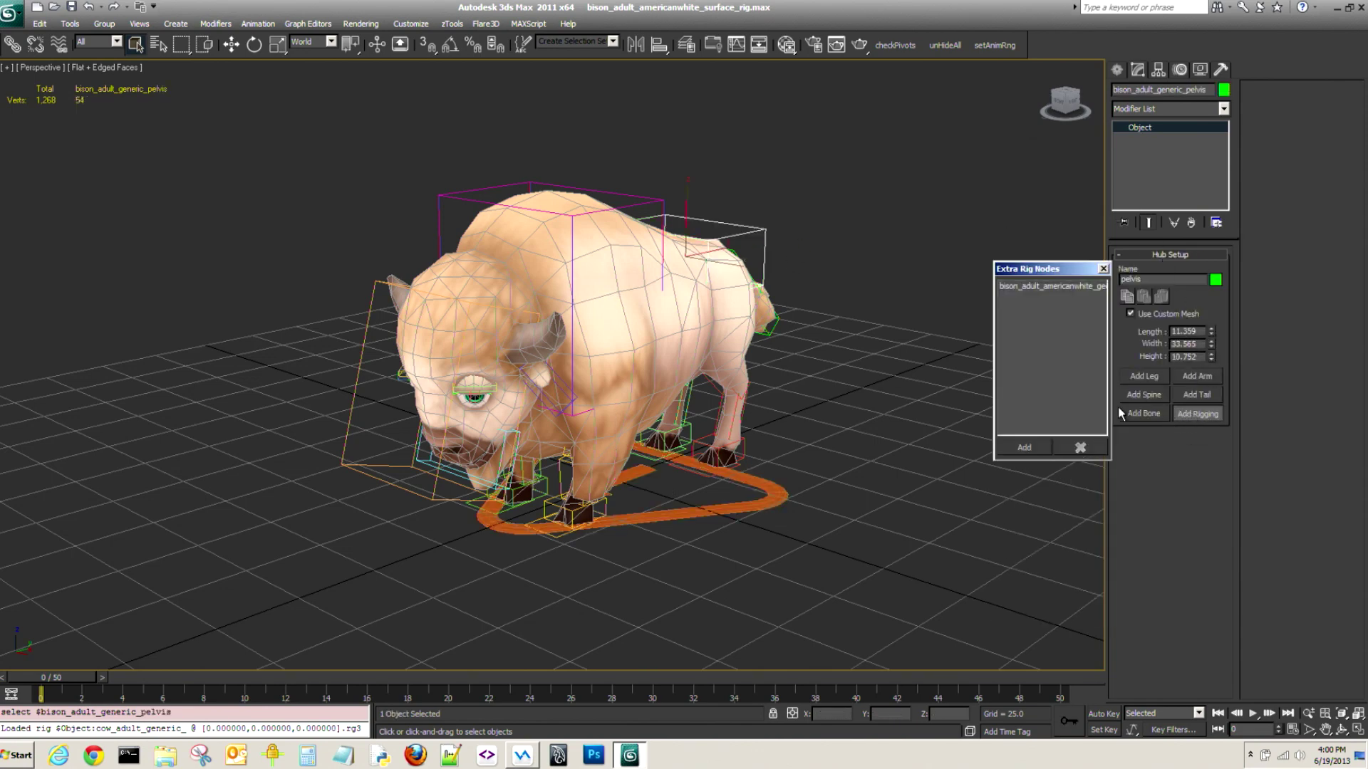
pyautogui.click(1064, 285)
pyautogui.click(1080, 447)
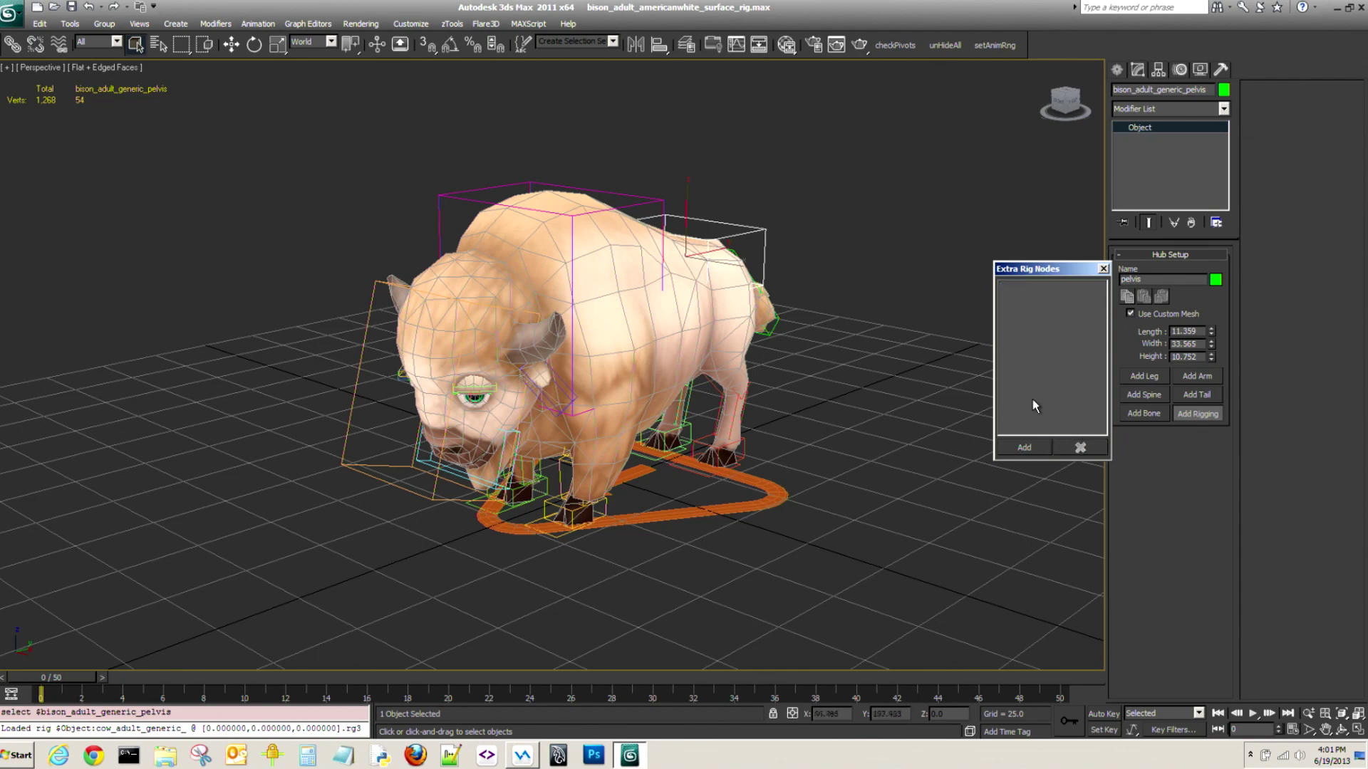
pyautogui.click(863, 361)
# Examine the rig root's parameters and the Skin modifier of the American white bison mesh.
pyautogui.click(777, 503)
pyautogui.moveTo(818, 467)
pyautogui.keyDown('alt'); pyautogui.mouseDown(button='middle')
pyautogui.moveTo(783, 459)
pyautogui.moveTo(809, 447)
pyautogui.mouseUp(button='middle'); pyautogui.keyUp('alt')
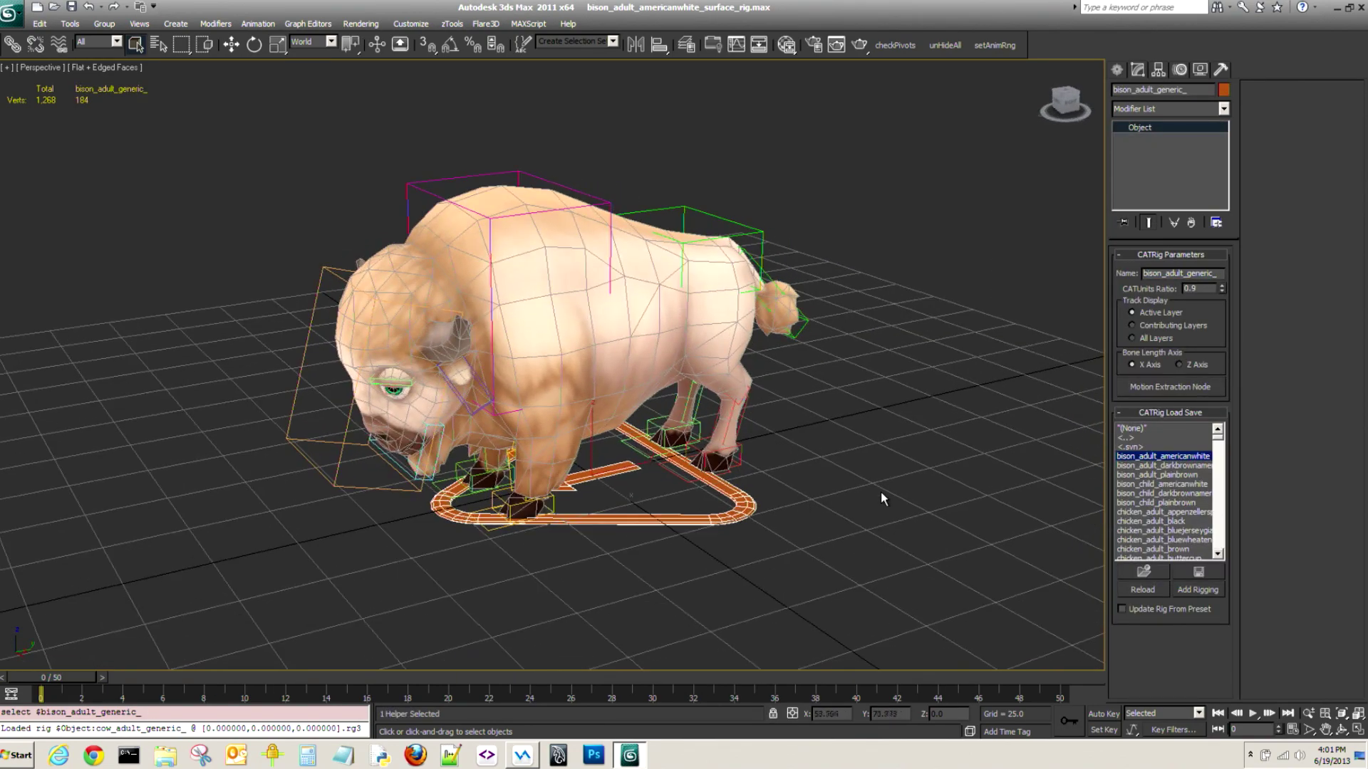
pyautogui.keyDown('alt'); pyautogui.moveTo(798, 523); pyautogui.dragTo(899, 326, button='middle'); pyautogui.keyUp('alt')
pyautogui.click(646, 296)
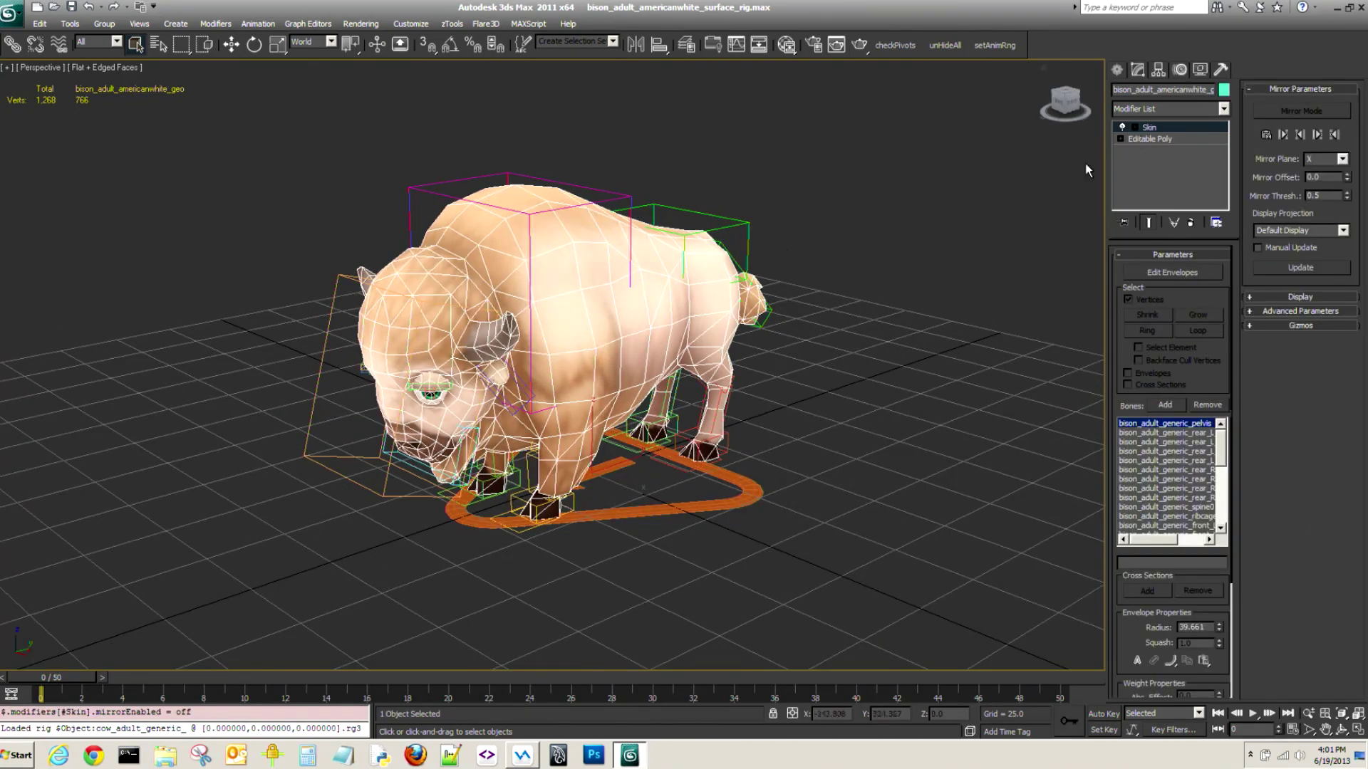
# Load the bison_adult_generic preset from the generic_rigs folder onto the rig root and view the deformed bison from the side.
pyautogui.click(761, 550)
pyautogui.moveTo(760, 550); pyautogui.dragTo(729, 500)
pyautogui.moveTo(818, 550); pyautogui.dragTo(806, 541, button='middle')
pyautogui.doubleClick(1129, 439)
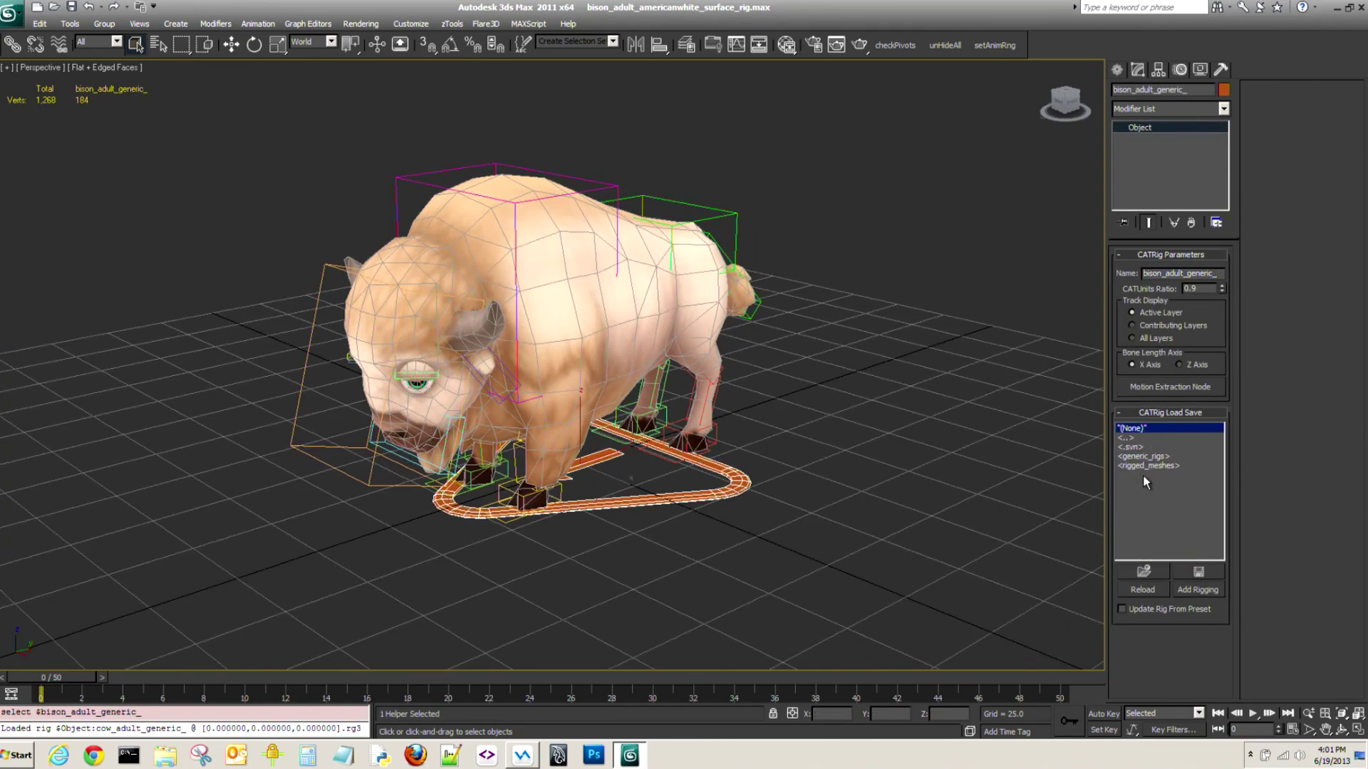
pyautogui.doubleClick(1145, 457)
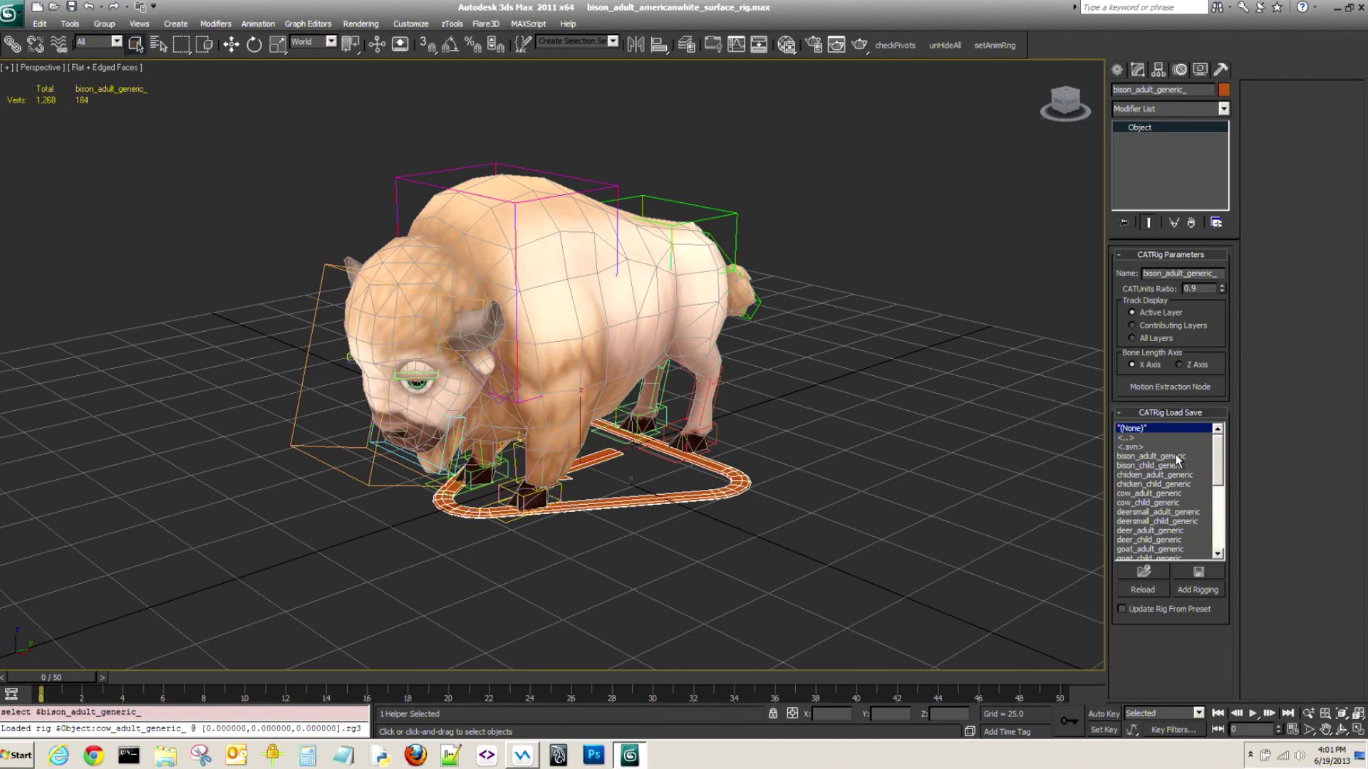
pyautogui.doubleClick(1177, 459)
pyautogui.keyDown('alt'); pyautogui.moveTo(720, 486); pyautogui.dragTo(661, 470, button='middle'); pyautogui.keyUp('alt')
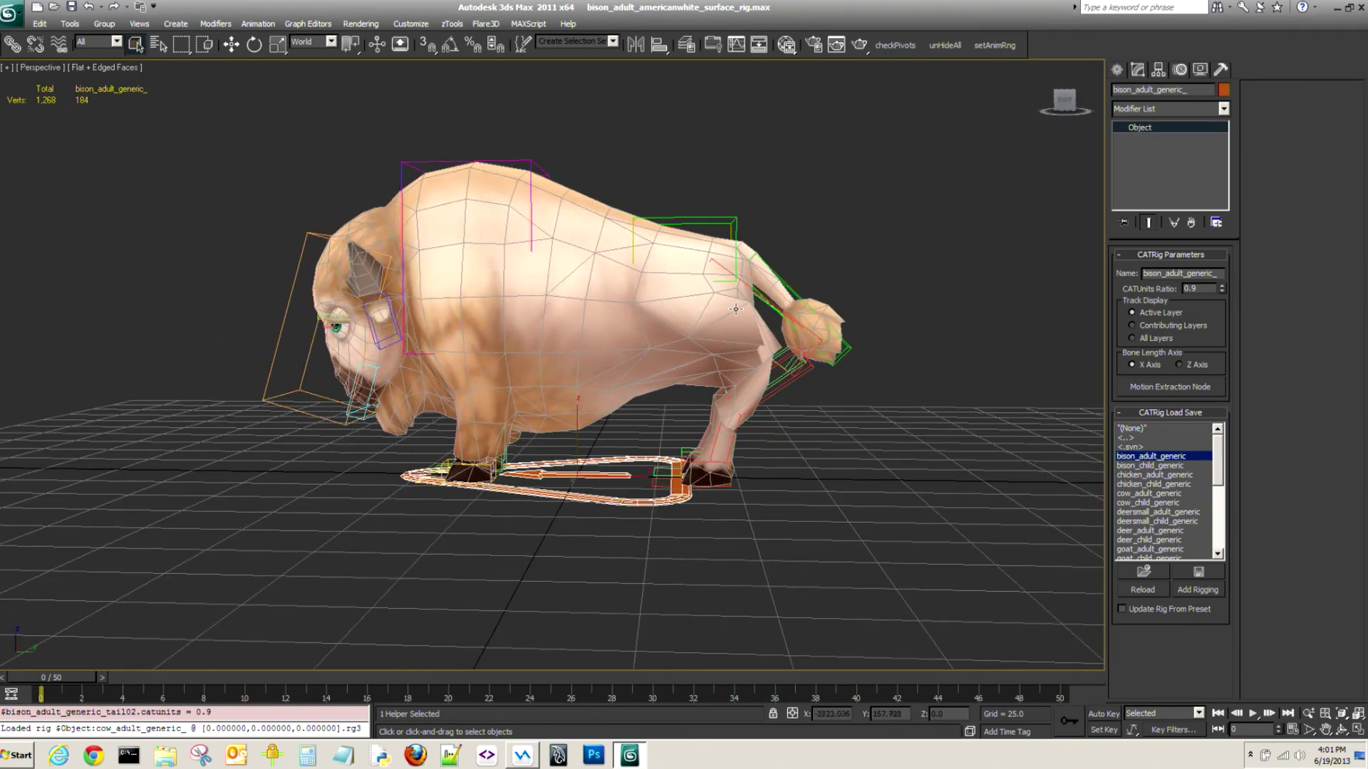
pyautogui.keyDown('alt'); pyautogui.moveTo(591, 524); pyautogui.dragTo(684, 555, button='middle'); pyautogui.keyUp('alt')
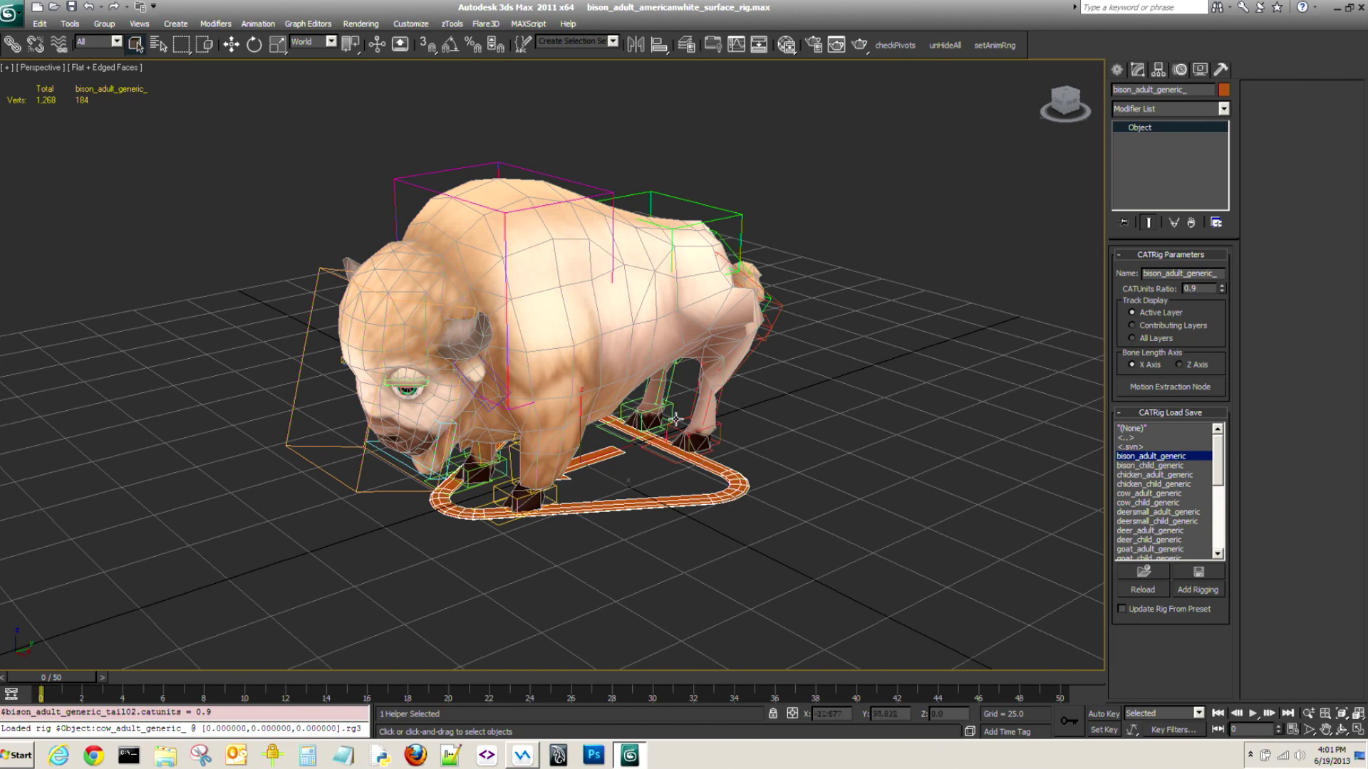
pyautogui.moveTo(743, 555)
pyautogui.keyDown('alt'); pyautogui.mouseDown(button='middle')
pyautogui.moveTo(687, 537)
pyautogui.moveTo(751, 555)
pyautogui.mouseUp(button='middle'); pyautogui.keyUp('alt')
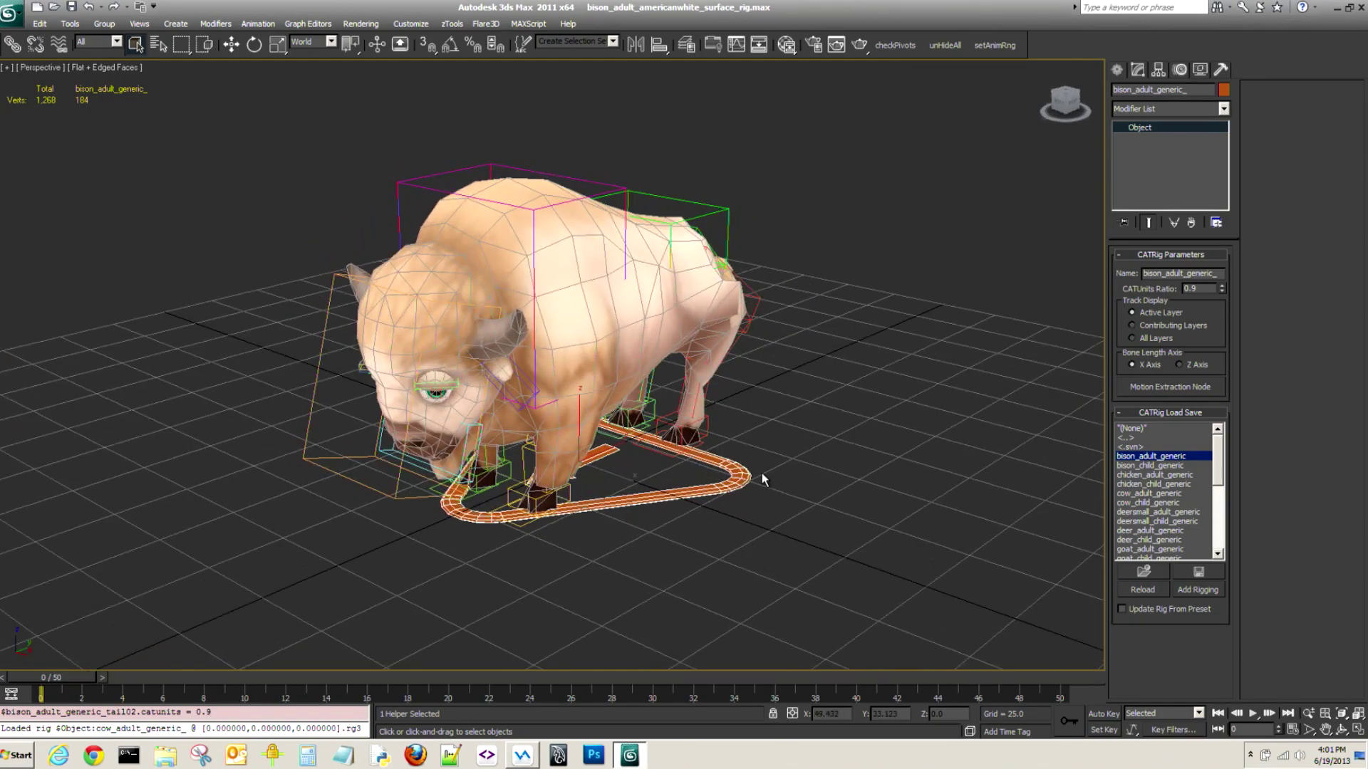
pyautogui.click(859, 429)
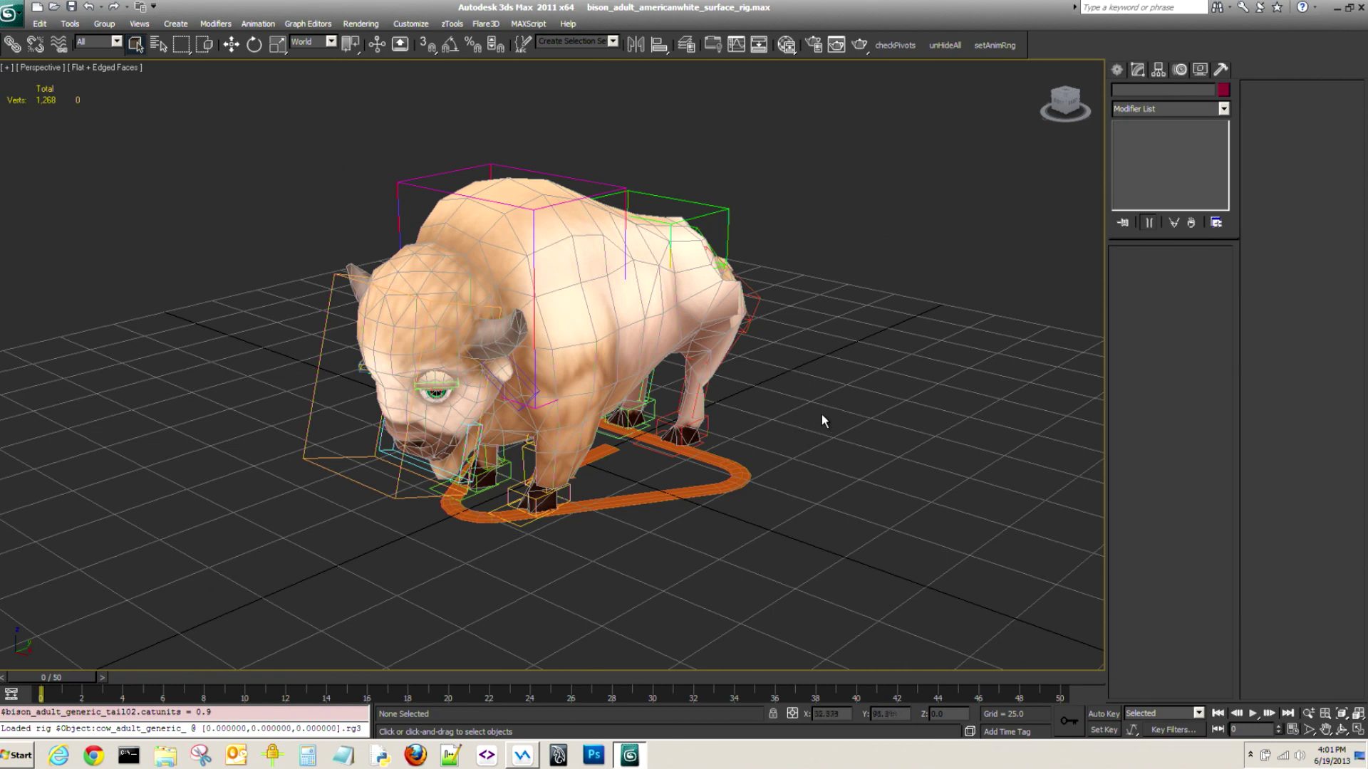
pyautogui.moveTo(831, 381); pyautogui.dragTo(809, 400, button='middle')
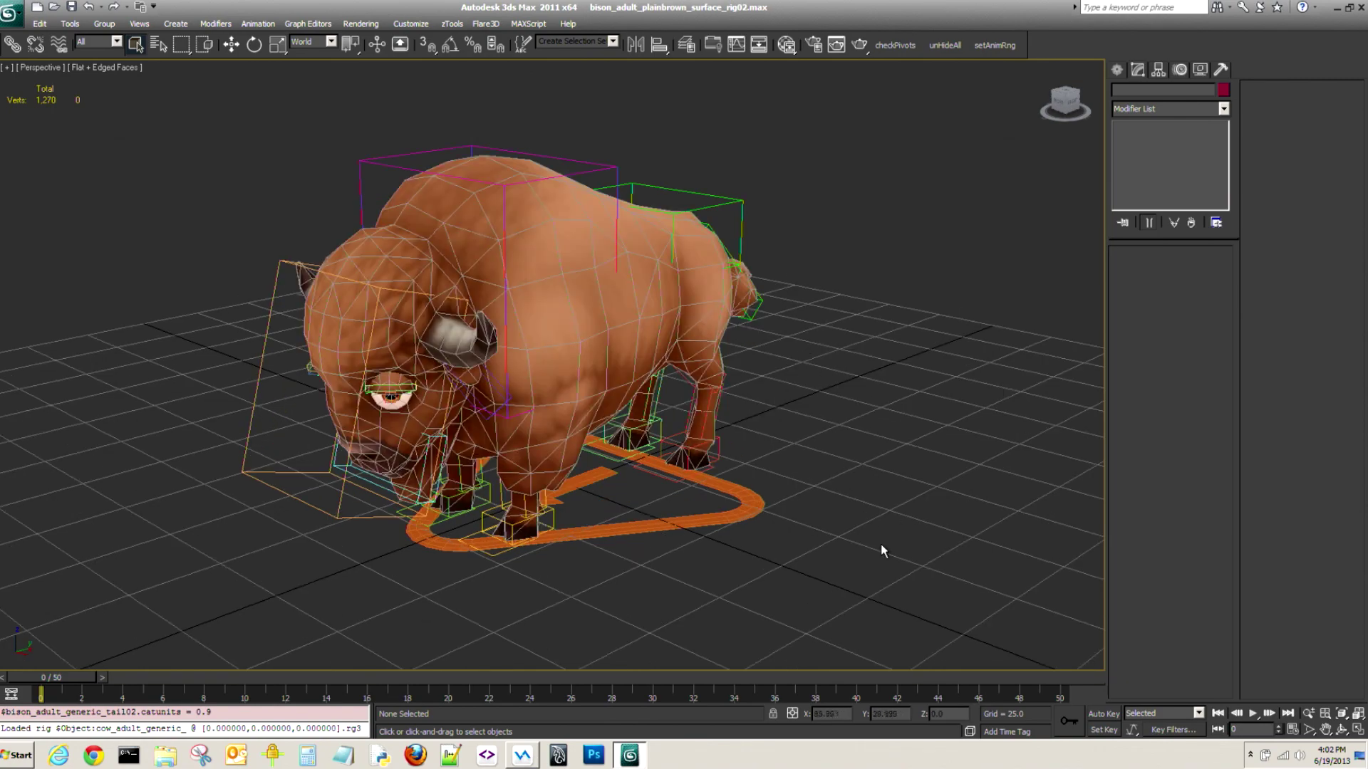
# Hide all geometry in the plain brown bison scene and examine the bare rig, including the bones around the eyes.
pyautogui.moveTo(785, 512); pyautogui.dragTo(671, 555)
pyautogui.moveTo(867, 540)
pyautogui.keyDown('alt'); pyautogui.mouseDown(button='middle')
pyautogui.moveTo(822, 541)
pyautogui.moveTo(867, 540)
pyautogui.mouseUp(button='middle'); pyautogui.keyUp('alt')
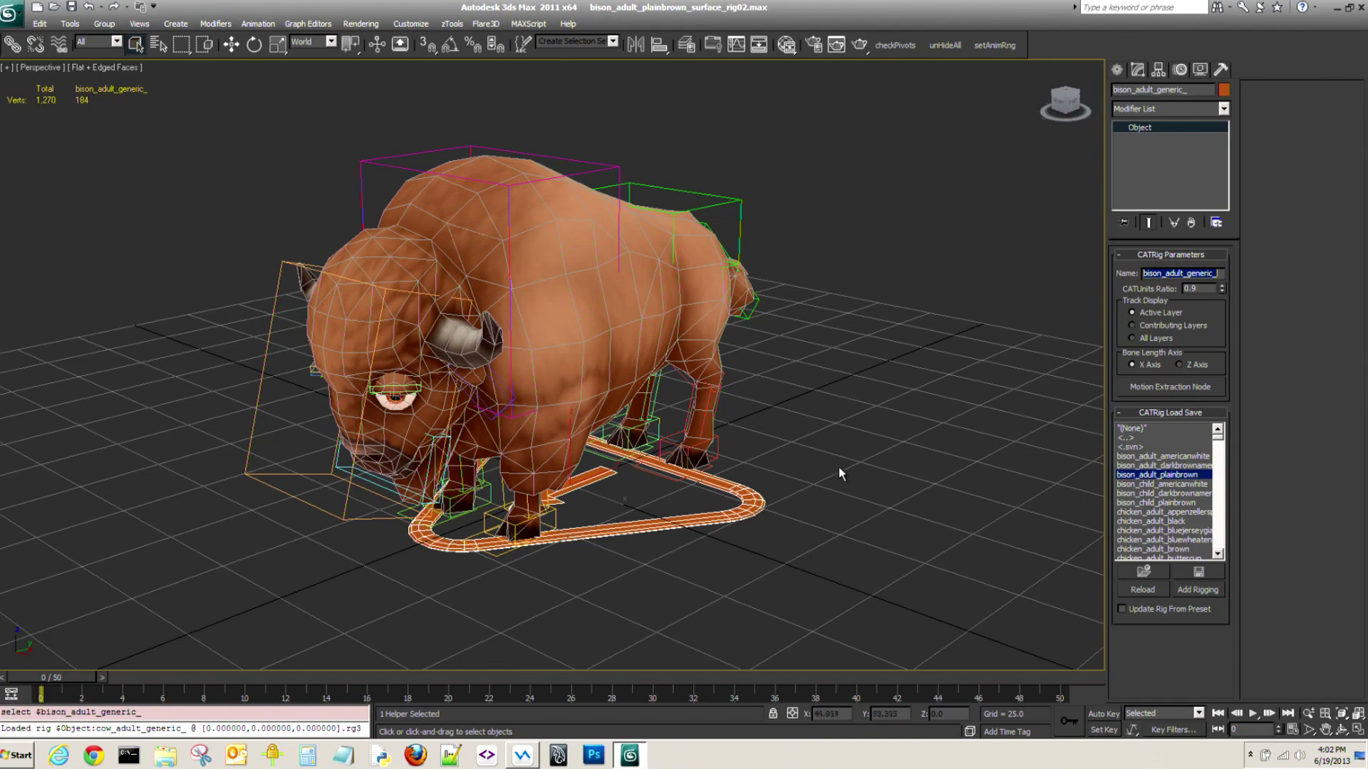
pyautogui.keyDown('alt'); pyautogui.moveTo(824, 461); pyautogui.dragTo(819, 477, button='middle'); pyautogui.keyUp('alt')
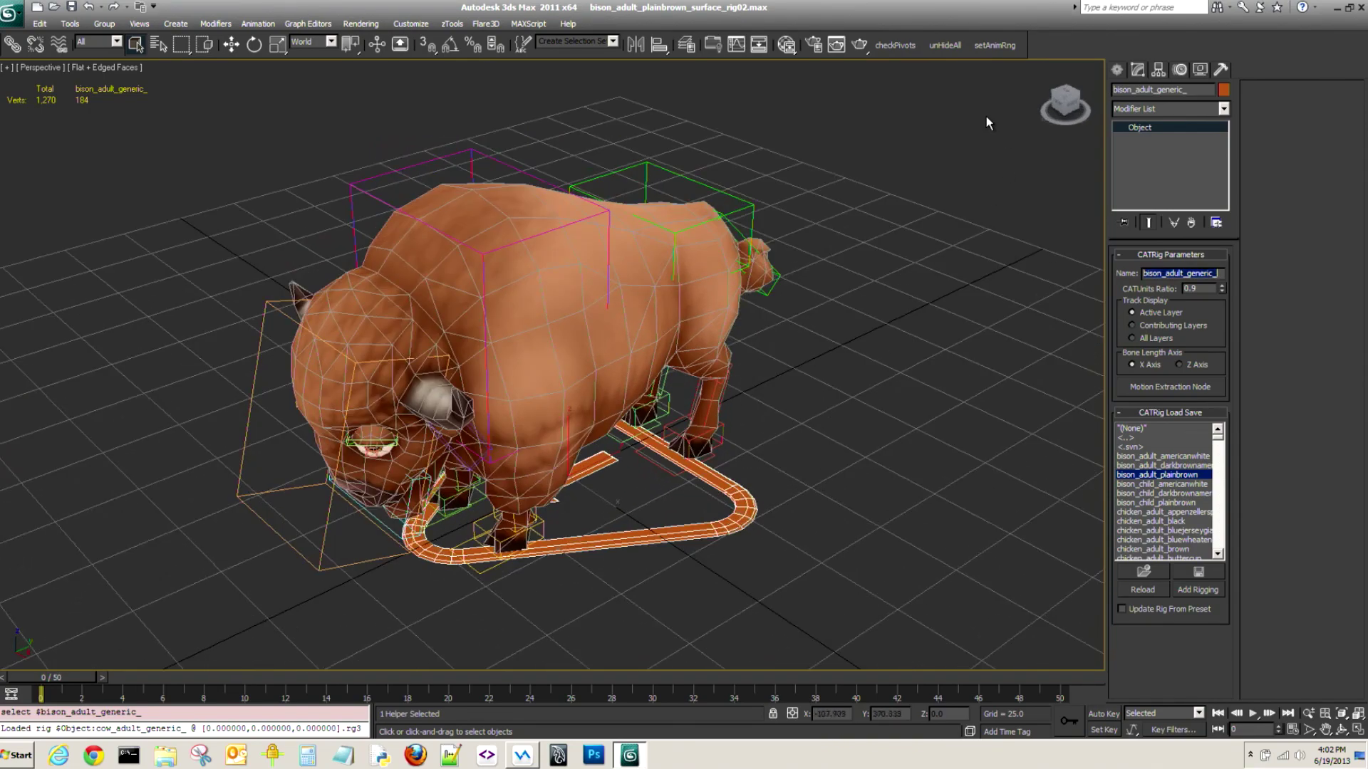
pyautogui.click(1200, 71)
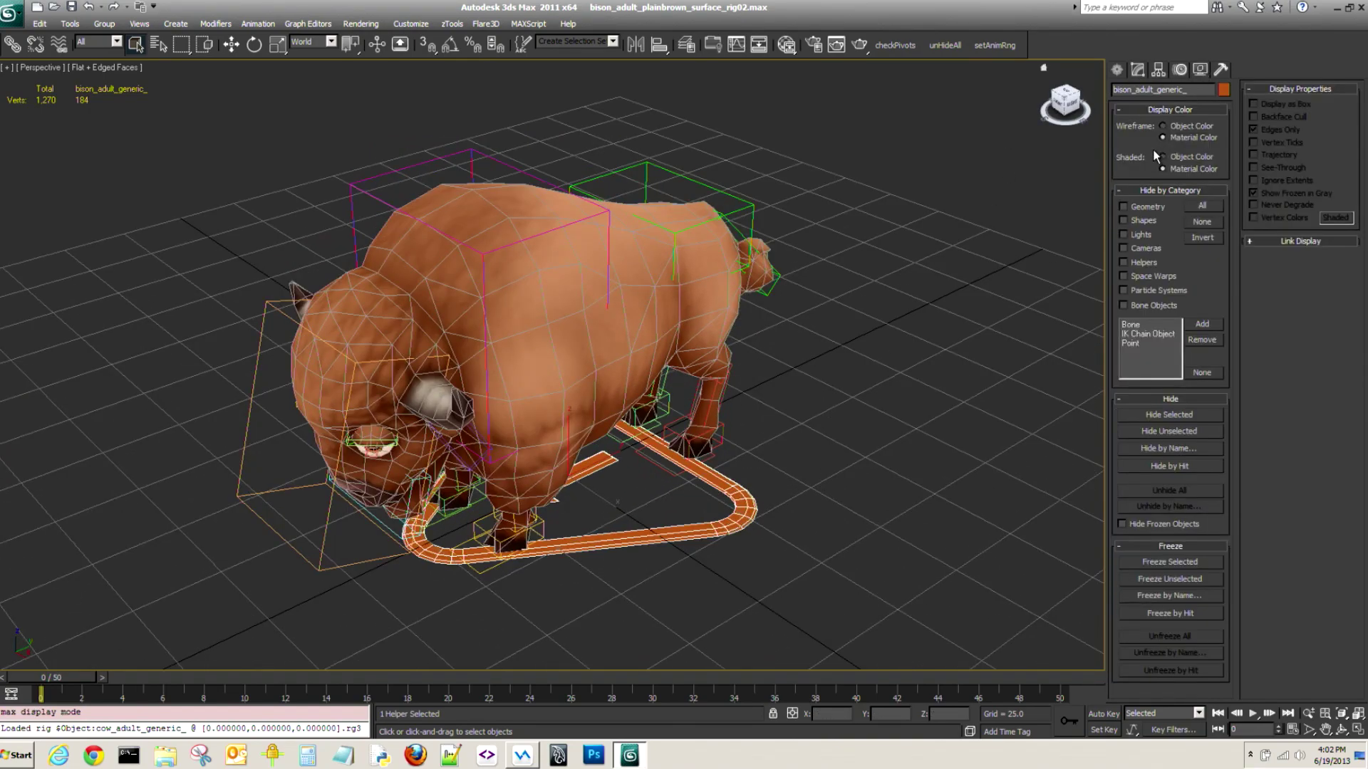
pyautogui.click(1123, 207)
pyautogui.keyDown('alt'); pyautogui.moveTo(731, 462); pyautogui.dragTo(702, 412, button='middle'); pyautogui.keyUp('alt')
pyautogui.moveTo(314, 337); pyautogui.dragTo(282, 302)
pyautogui.click(1359, 737)
pyautogui.click(734, 467)
pyautogui.moveTo(745, 477)
pyautogui.keyDown('alt'); pyautogui.mouseDown(button='middle')
pyautogui.moveTo(696, 483)
pyautogui.moveTo(734, 470)
pyautogui.moveTo(708, 446)
pyautogui.moveTo(696, 482)
pyautogui.moveTo(725, 477)
pyautogui.mouseUp(button='middle'); pyautogui.keyUp('alt')
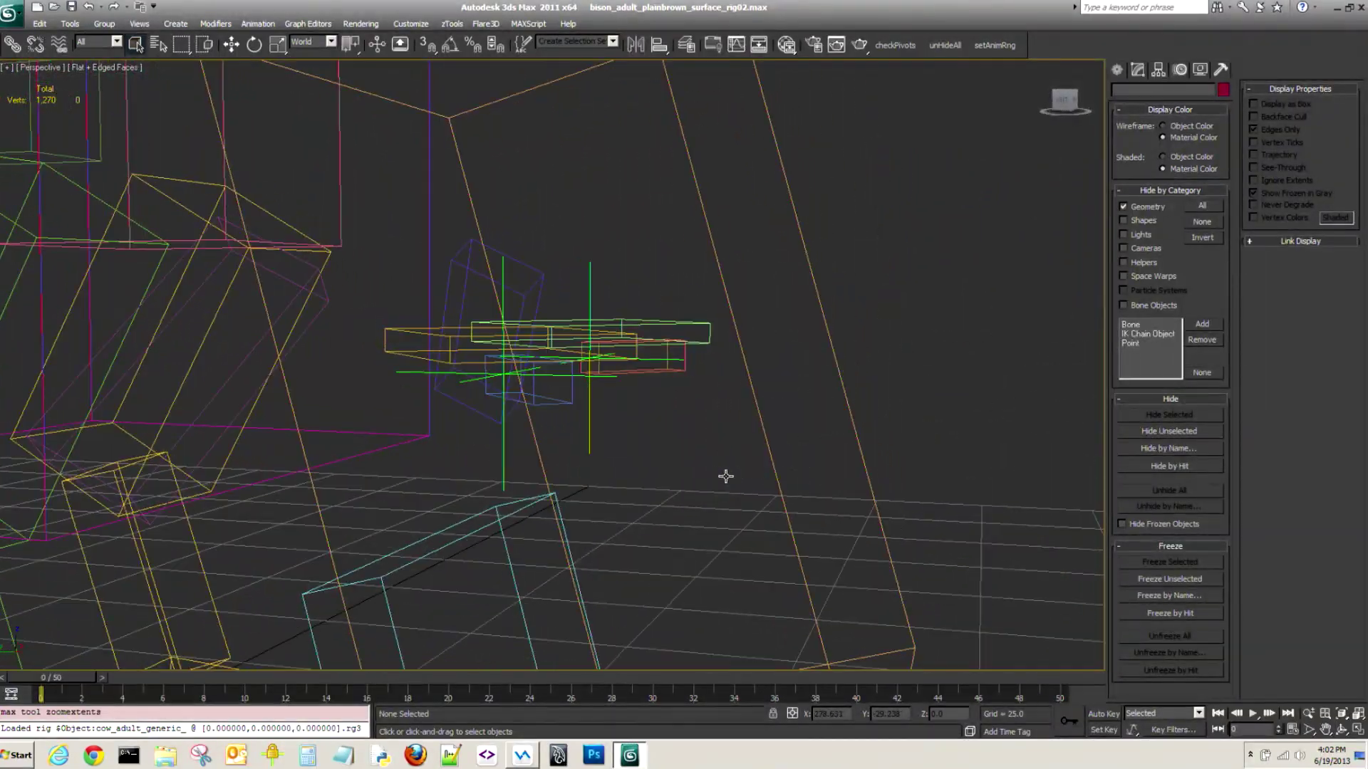
pyautogui.keyDown('alt'); pyautogui.moveTo(523, 368); pyautogui.dragTo(557, 441, button='middle'); pyautogui.keyUp('alt')
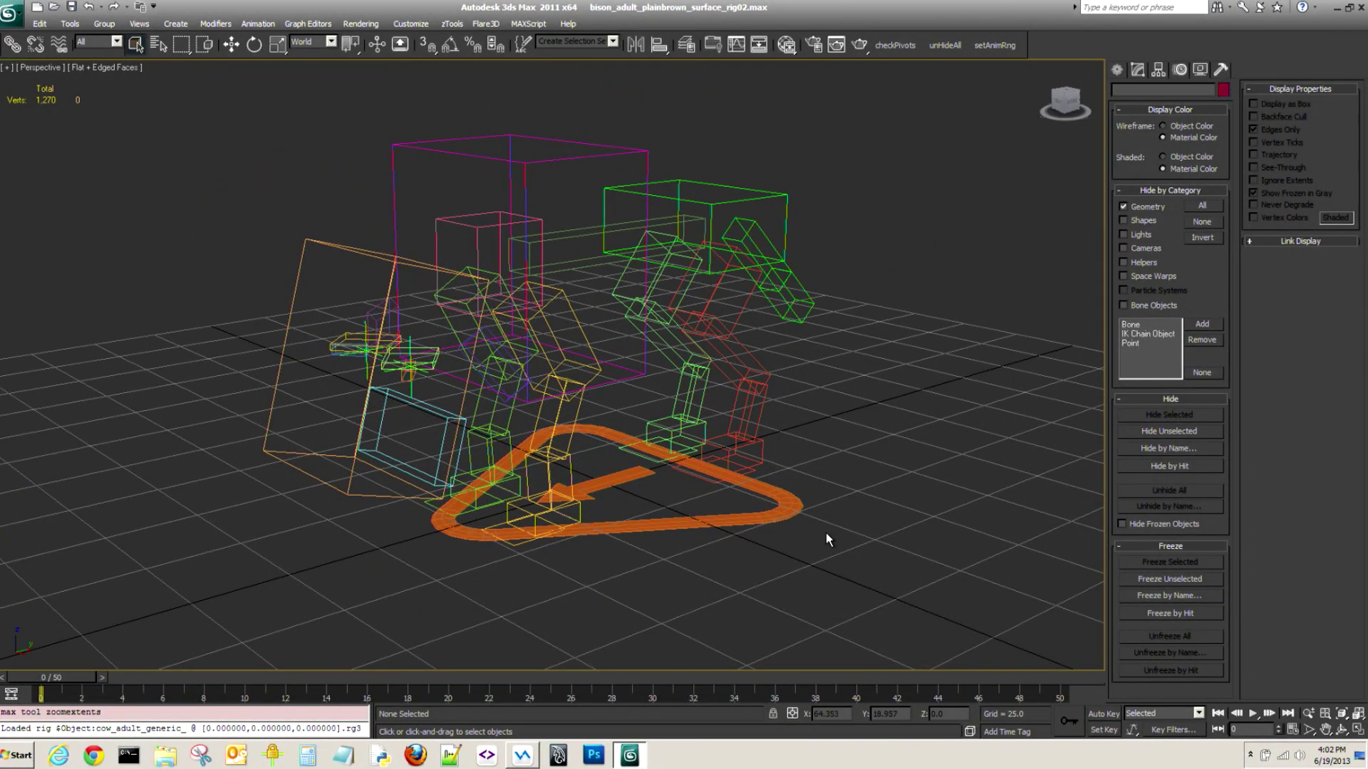
# Select the rig root, show all hidden object categories again, and clear the selection.
pyautogui.click(769, 512)
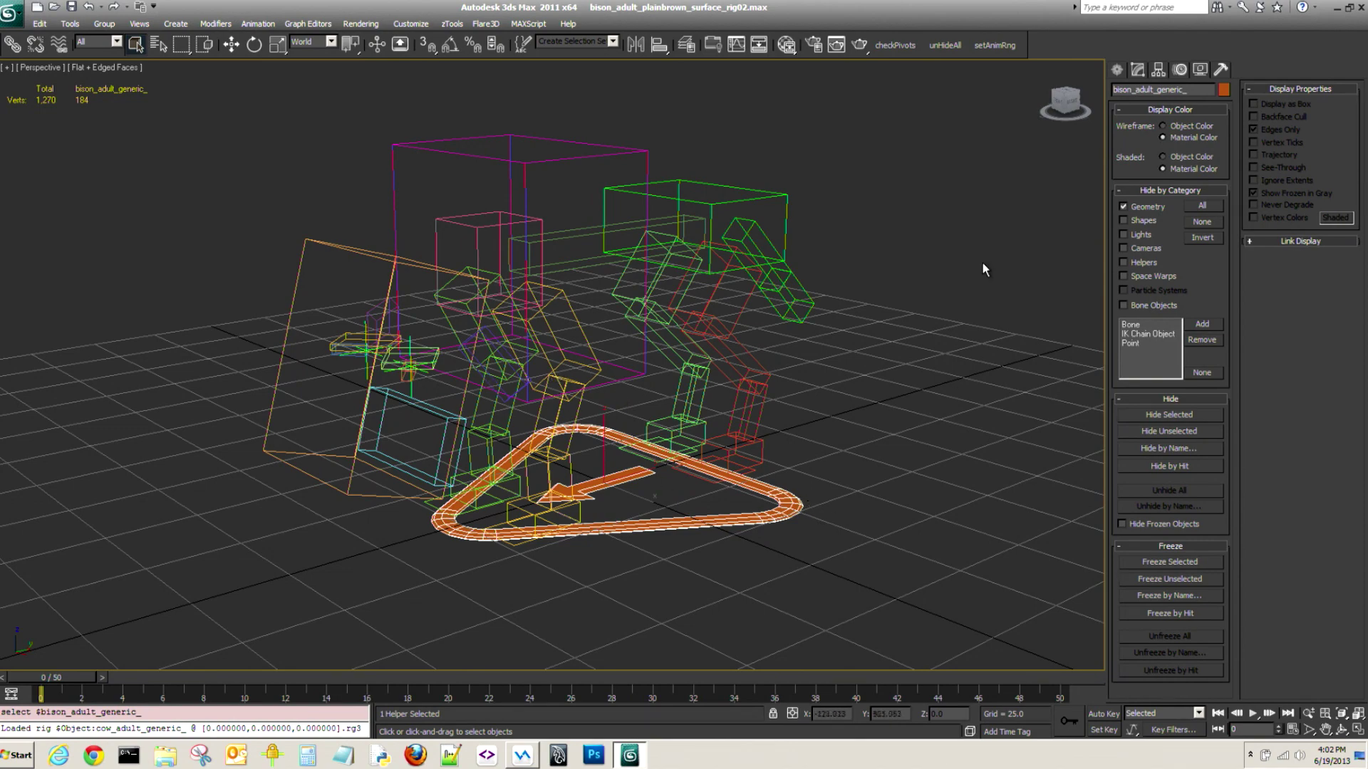
pyautogui.click(1202, 221)
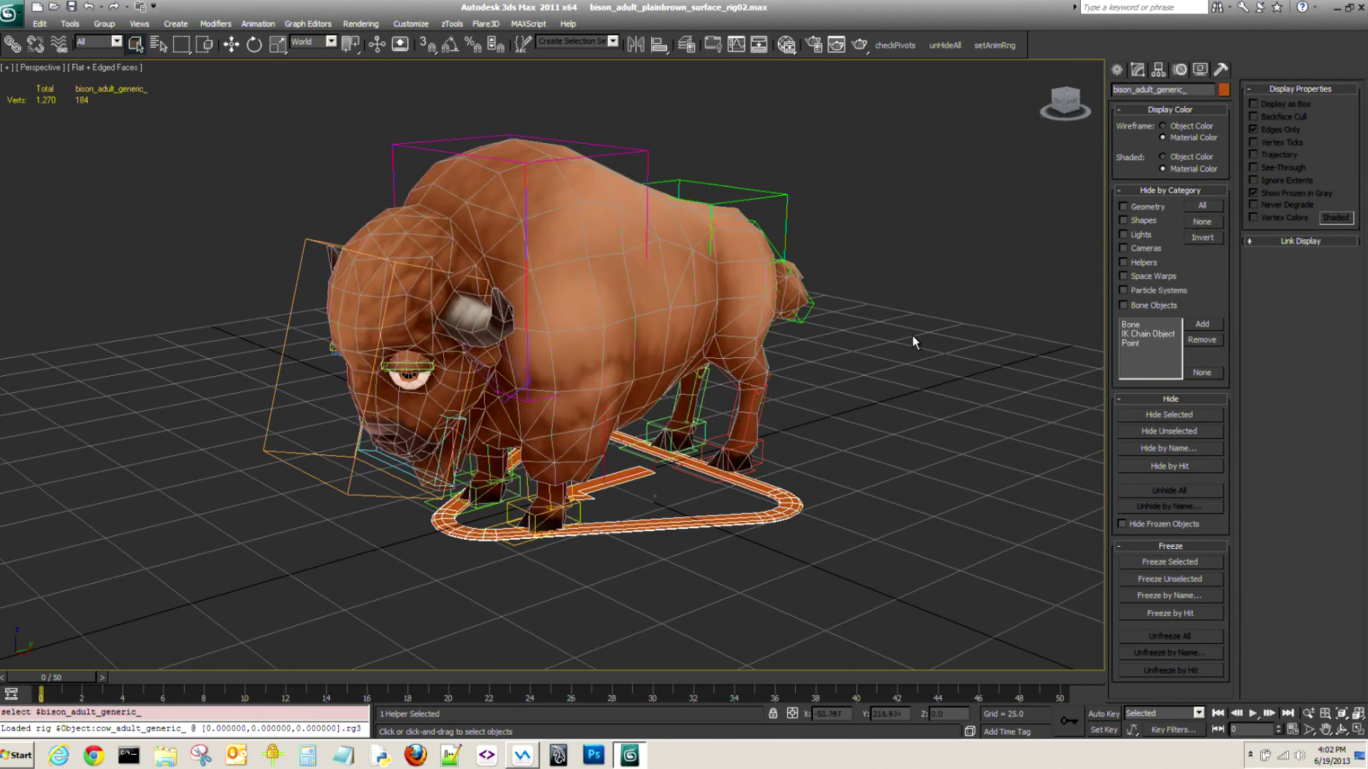
pyautogui.moveTo(916, 357); pyautogui.dragTo(899, 373)
pyautogui.moveTo(867, 404); pyautogui.dragTo(854, 440, button='middle')
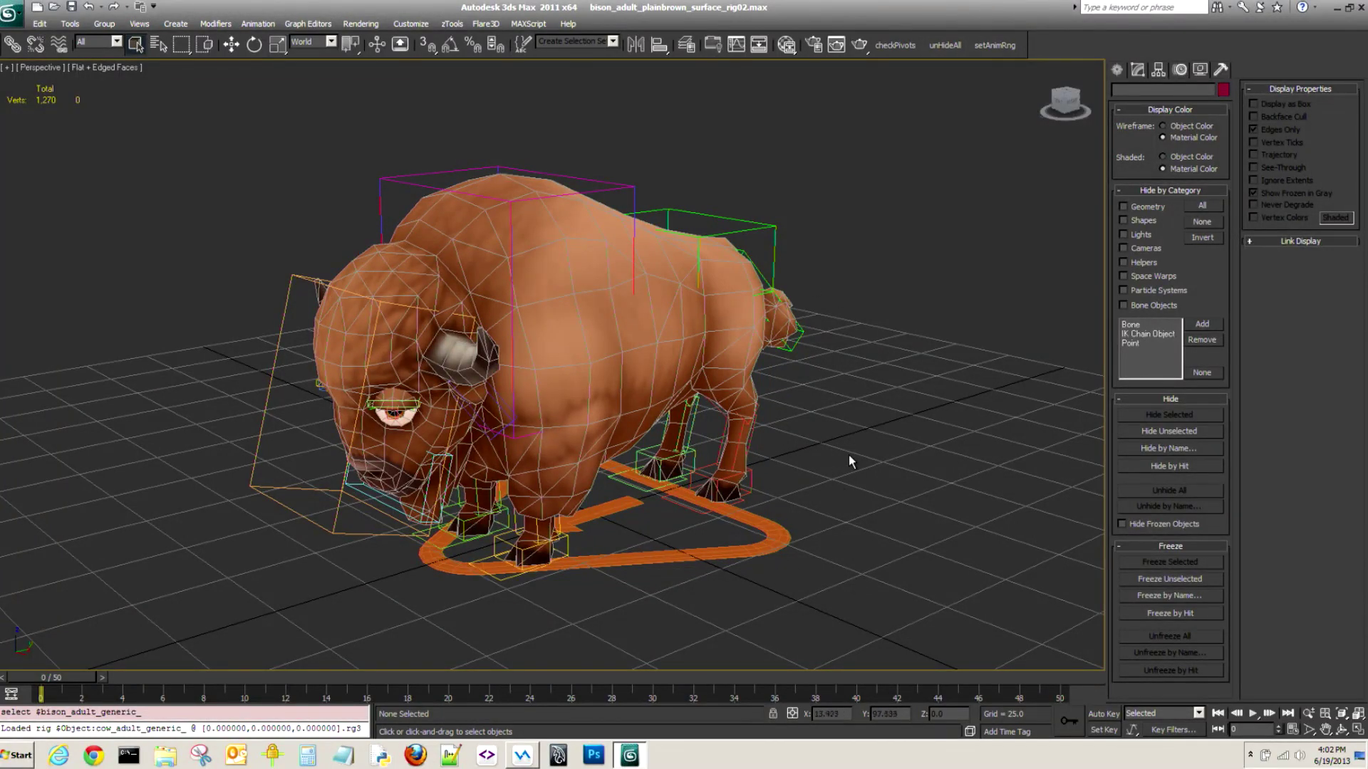
# Check the modifiers of the plain brown bison mesh, then deselect it and view the model from the front side.
pyautogui.click(585, 305)
pyautogui.click(1140, 71)
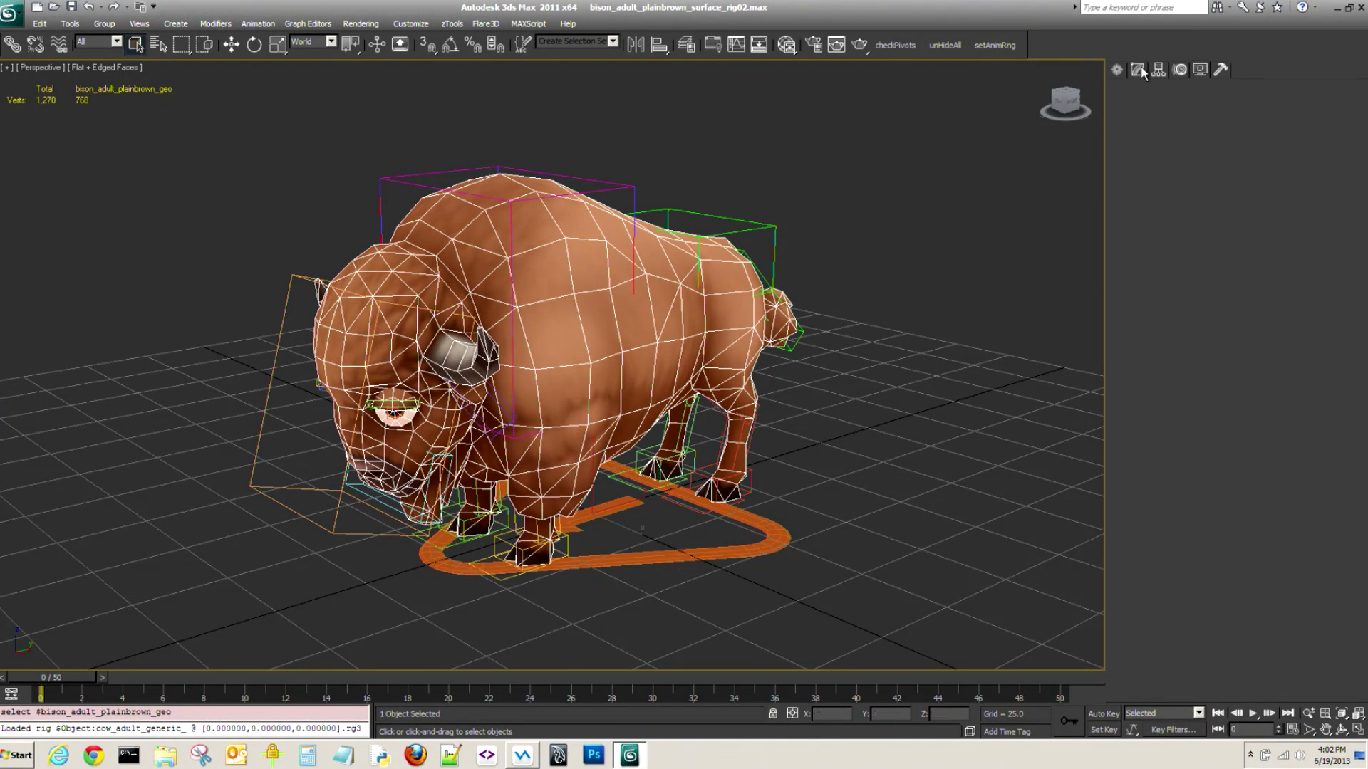
pyautogui.click(902, 467)
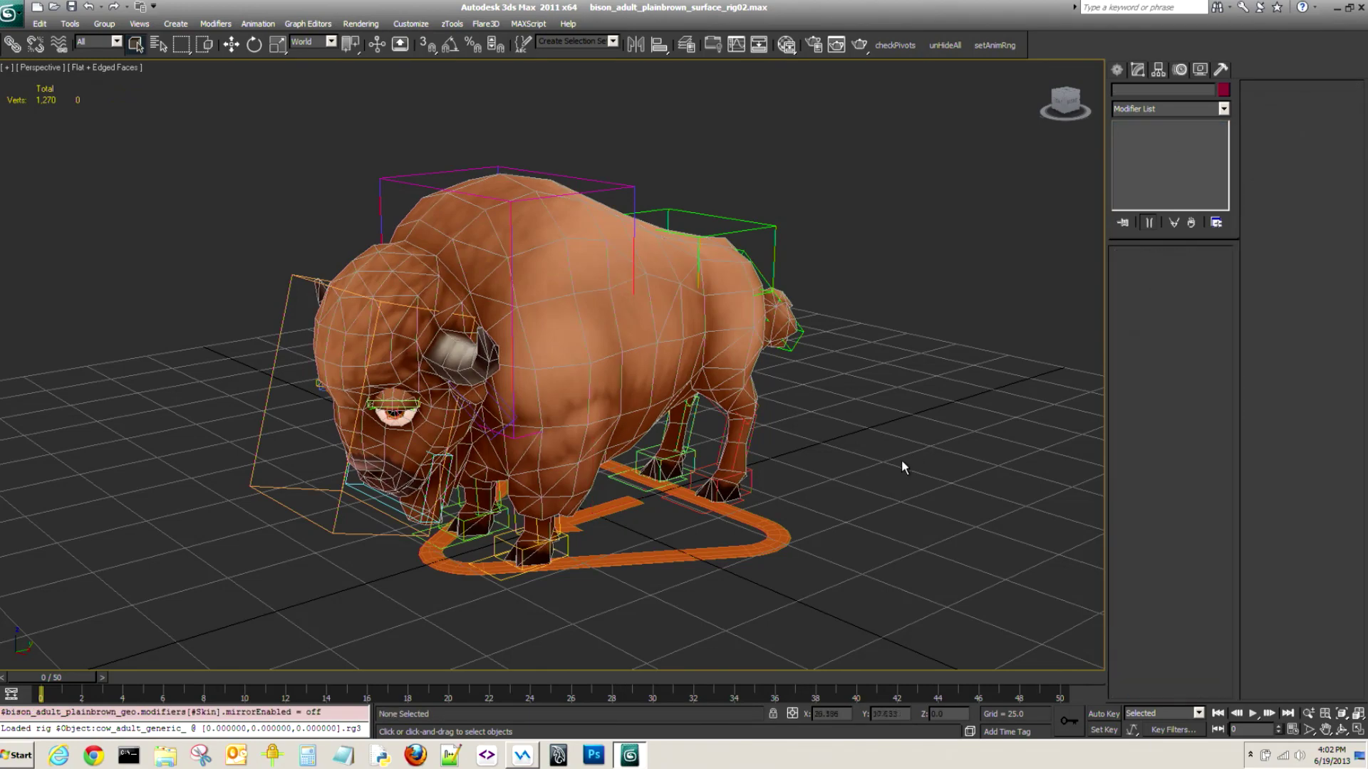
pyautogui.keyDown('alt'); pyautogui.moveTo(650, 497); pyautogui.dragTo(632, 558, button='middle'); pyautogui.keyUp('alt')
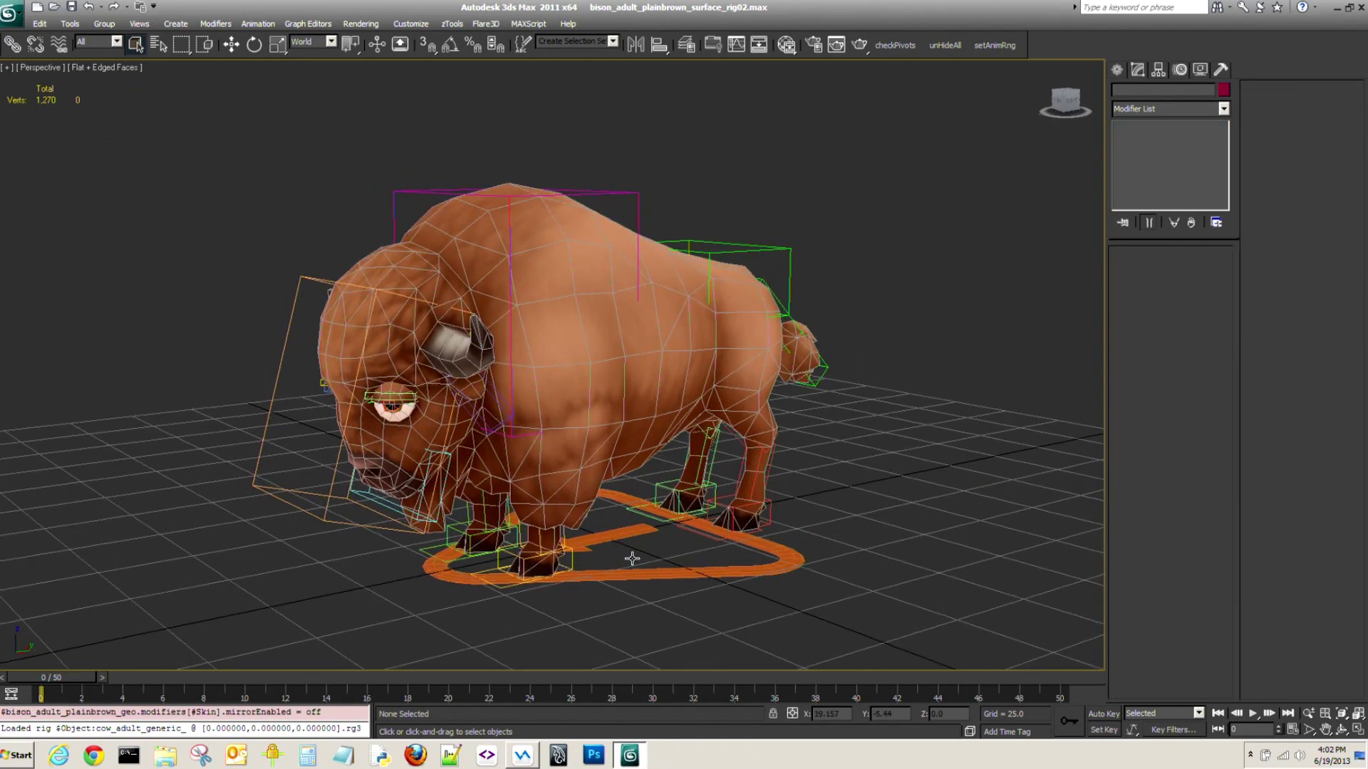
pyautogui.keyDown('alt'); pyautogui.moveTo(701, 440); pyautogui.dragTo(788, 500, button='middle'); pyautogui.keyUp('alt')
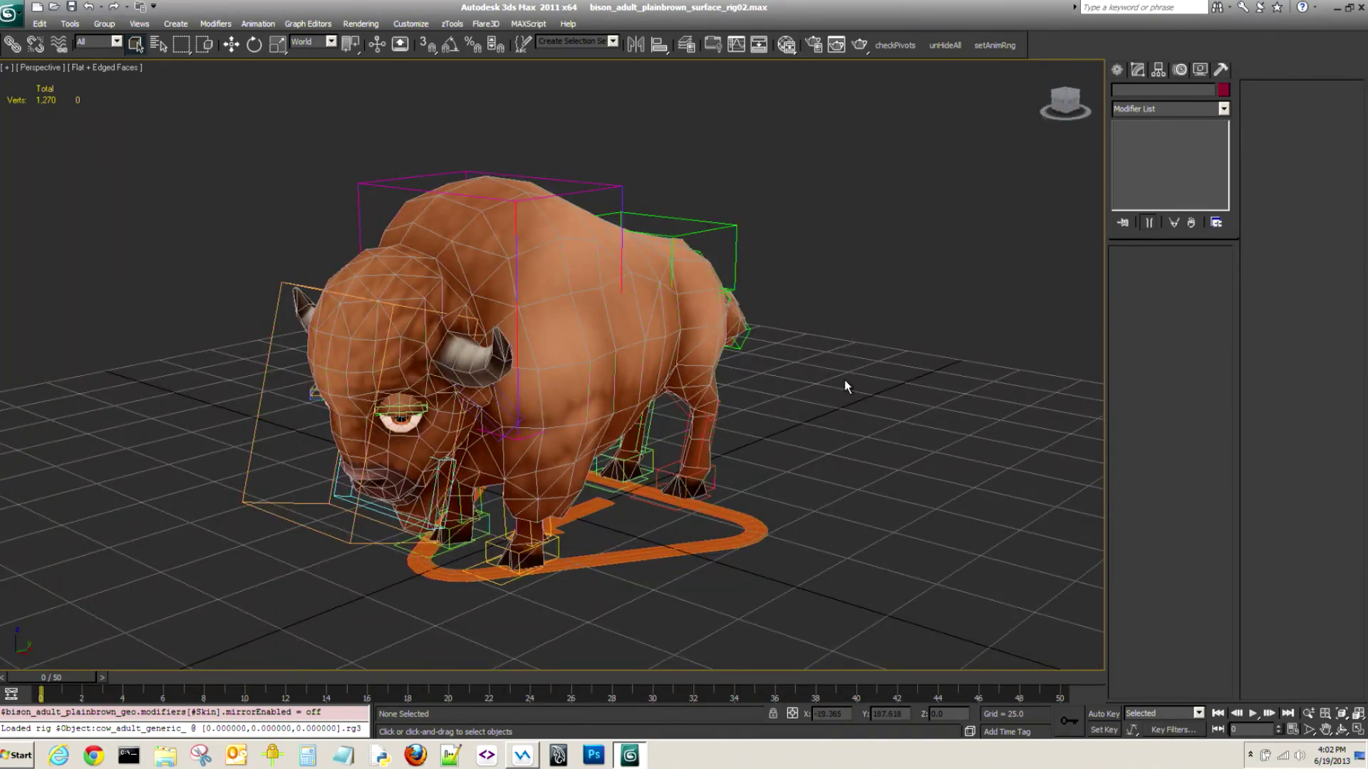
# Examine the extra rig nodes assigned to the plain brown bison's rig root.
pyautogui.click(735, 538)
pyautogui.moveTo(841, 541)
pyautogui.mouseDown(button='middle')
pyautogui.moveTo(825, 548)
pyautogui.moveTo(857, 536)
pyautogui.mouseUp(button='middle')
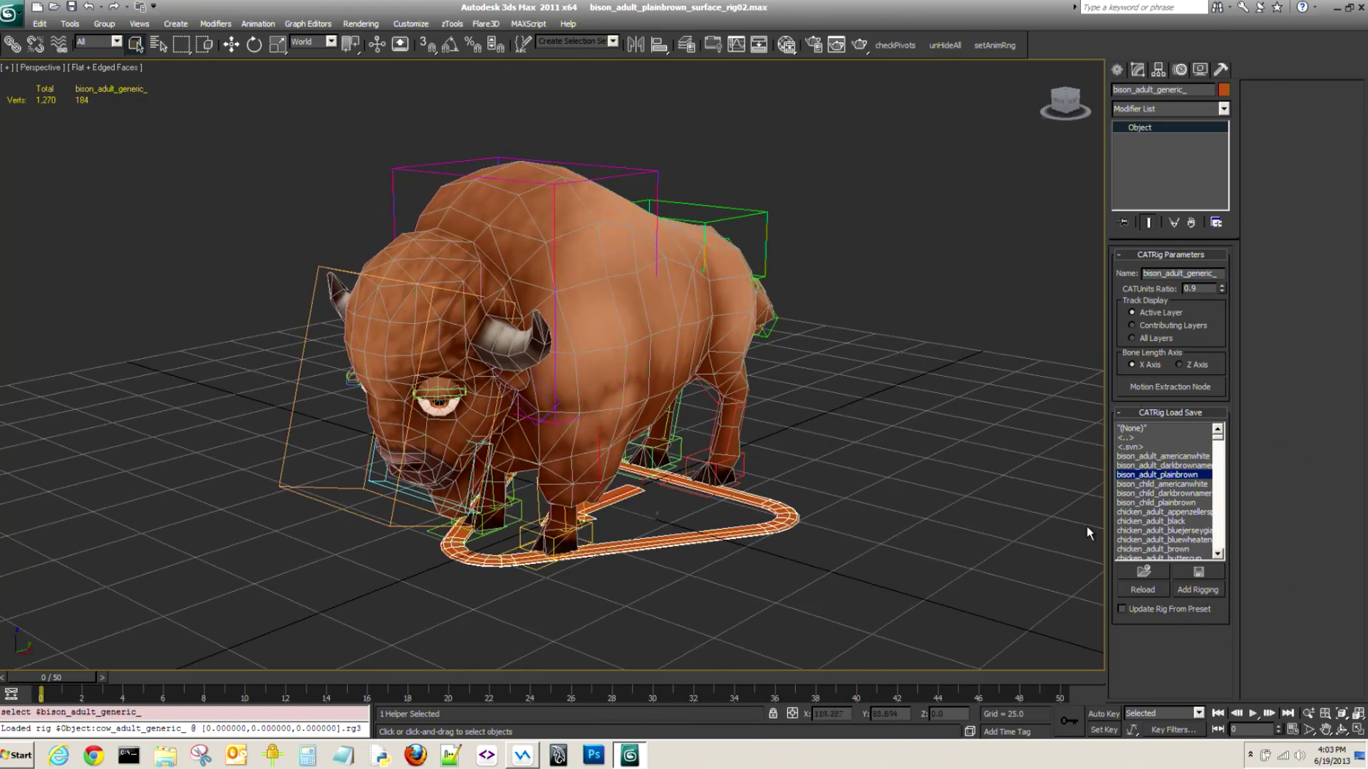
pyautogui.click(1200, 590)
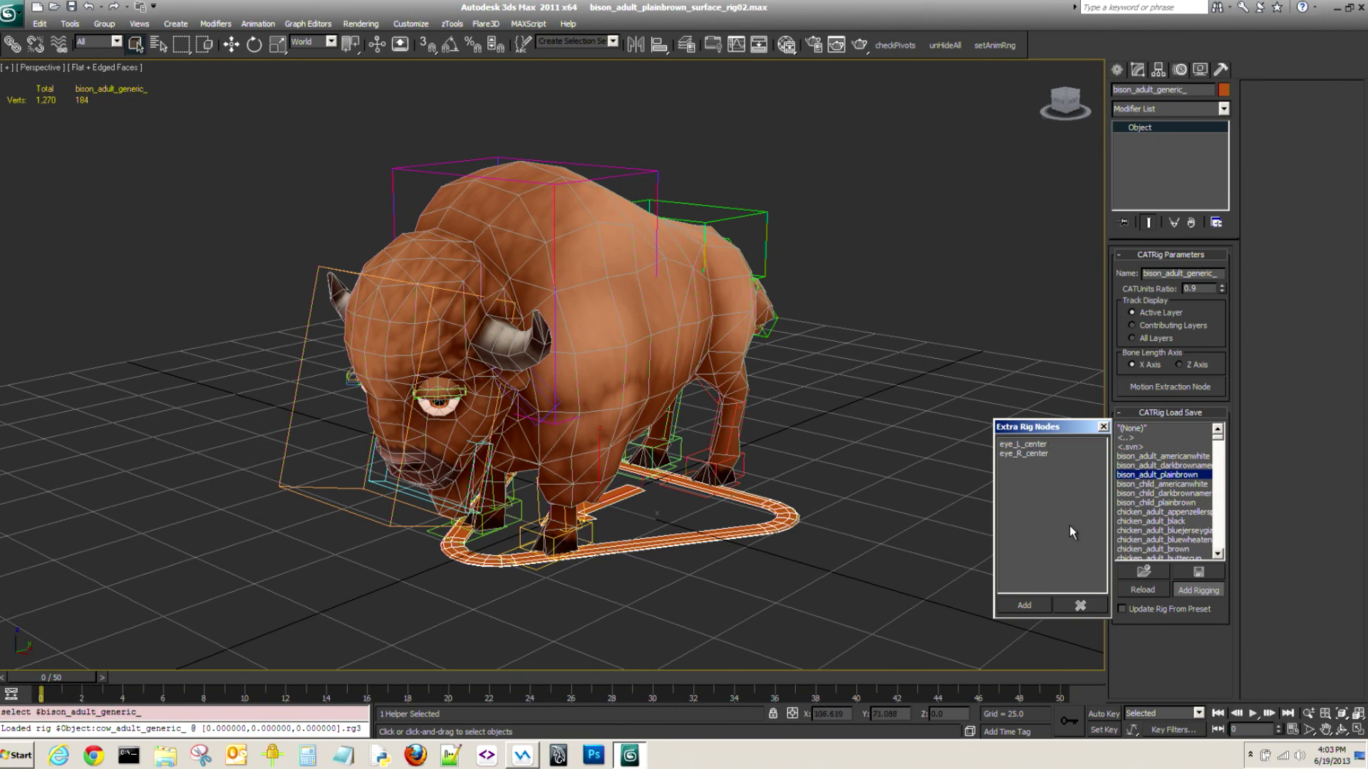
pyautogui.click(1103, 427)
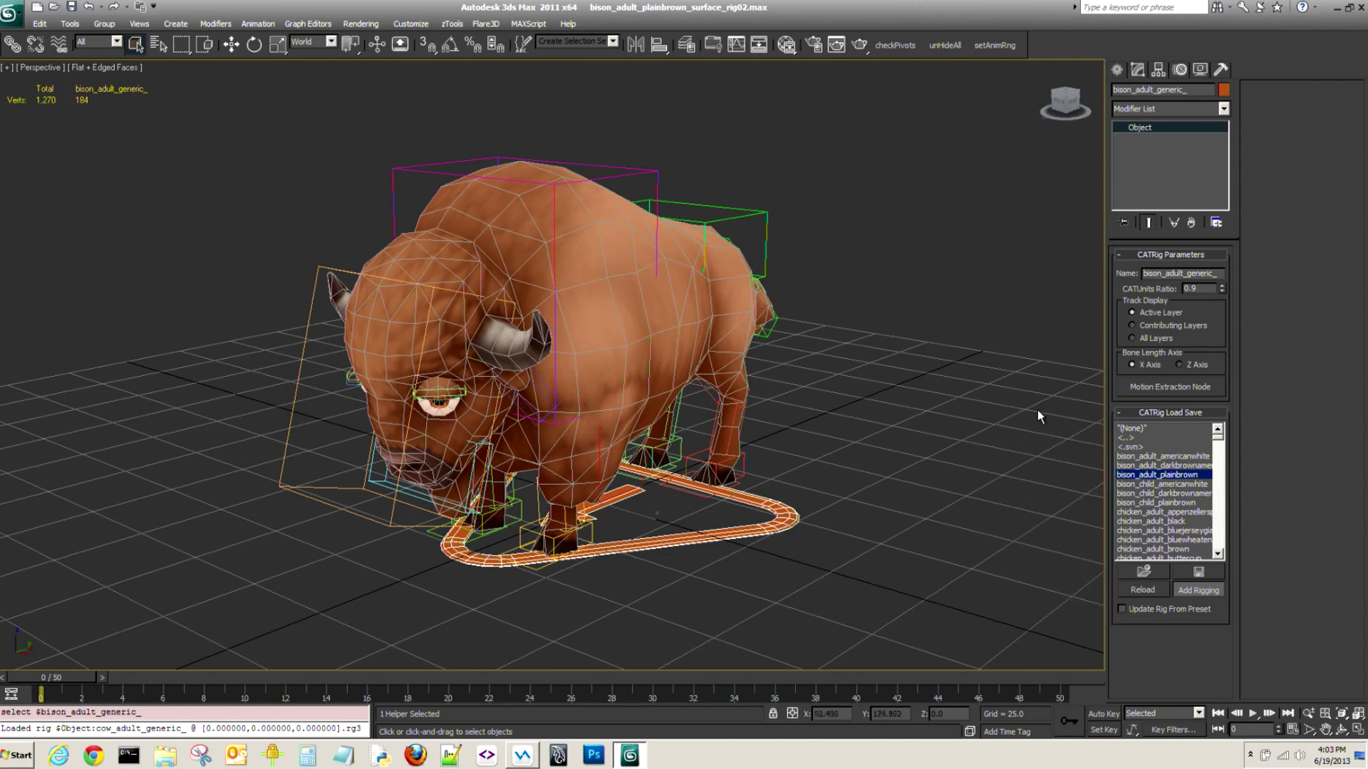
pyautogui.click(899, 318)
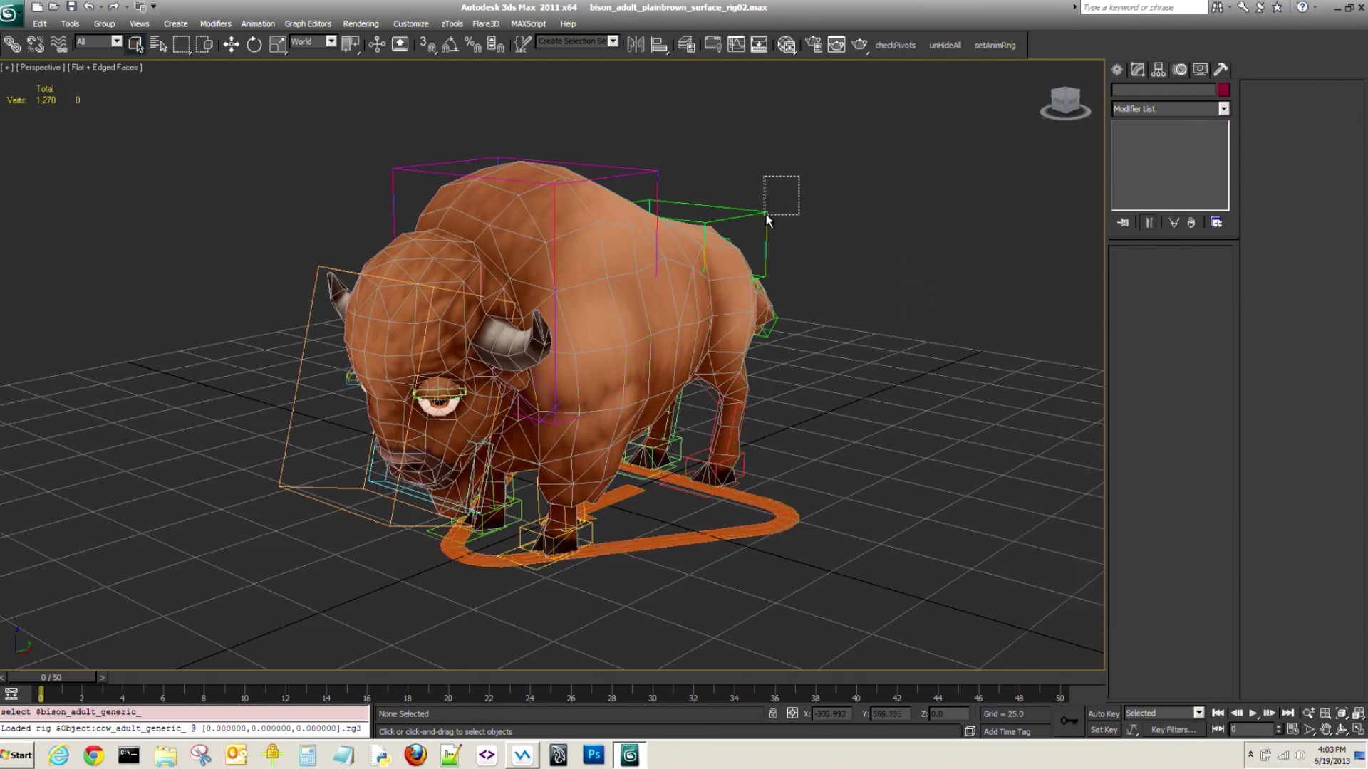
# Check the extra rig nodes of the pelvis hub and of the ribcage hub.
pyautogui.moveTo(766, 214); pyautogui.dragTo(775, 225)
pyautogui.click(1189, 413)
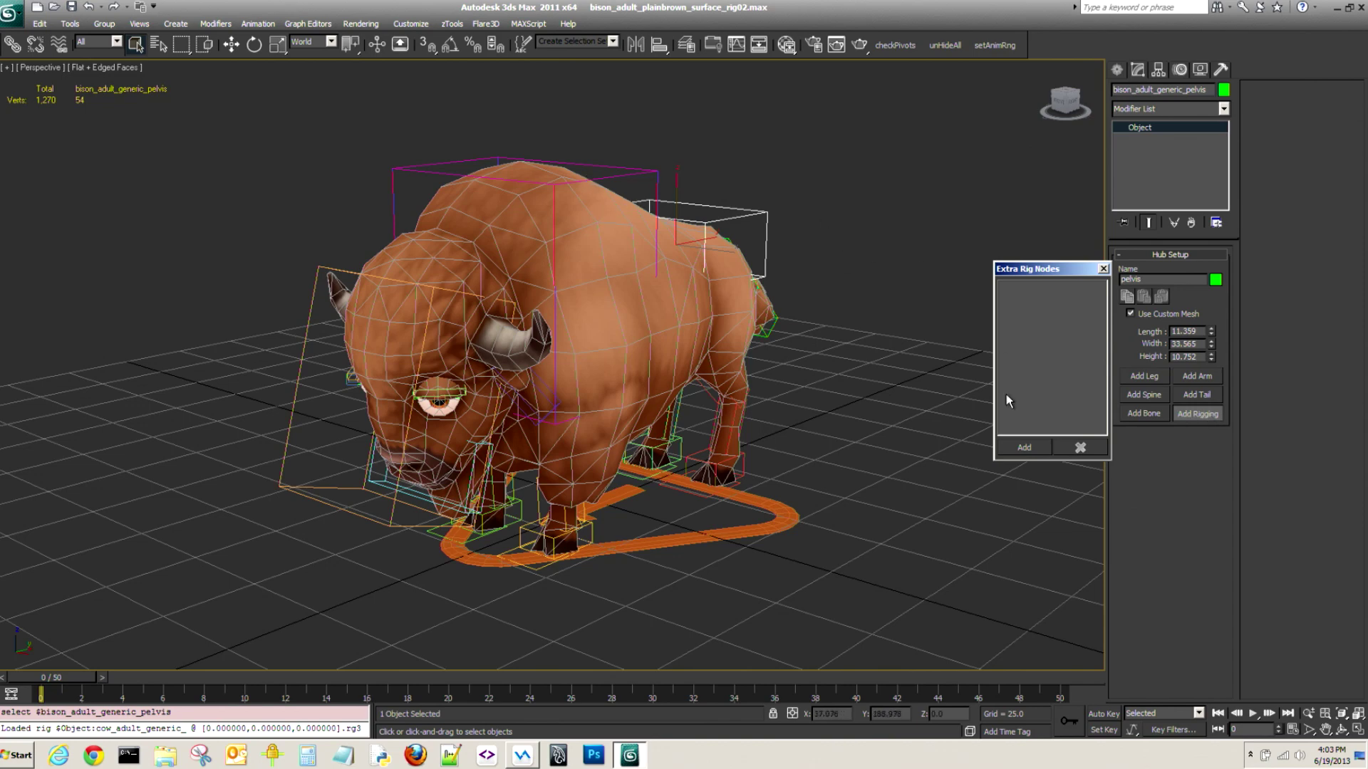
pyautogui.click(1103, 269)
pyautogui.click(647, 177)
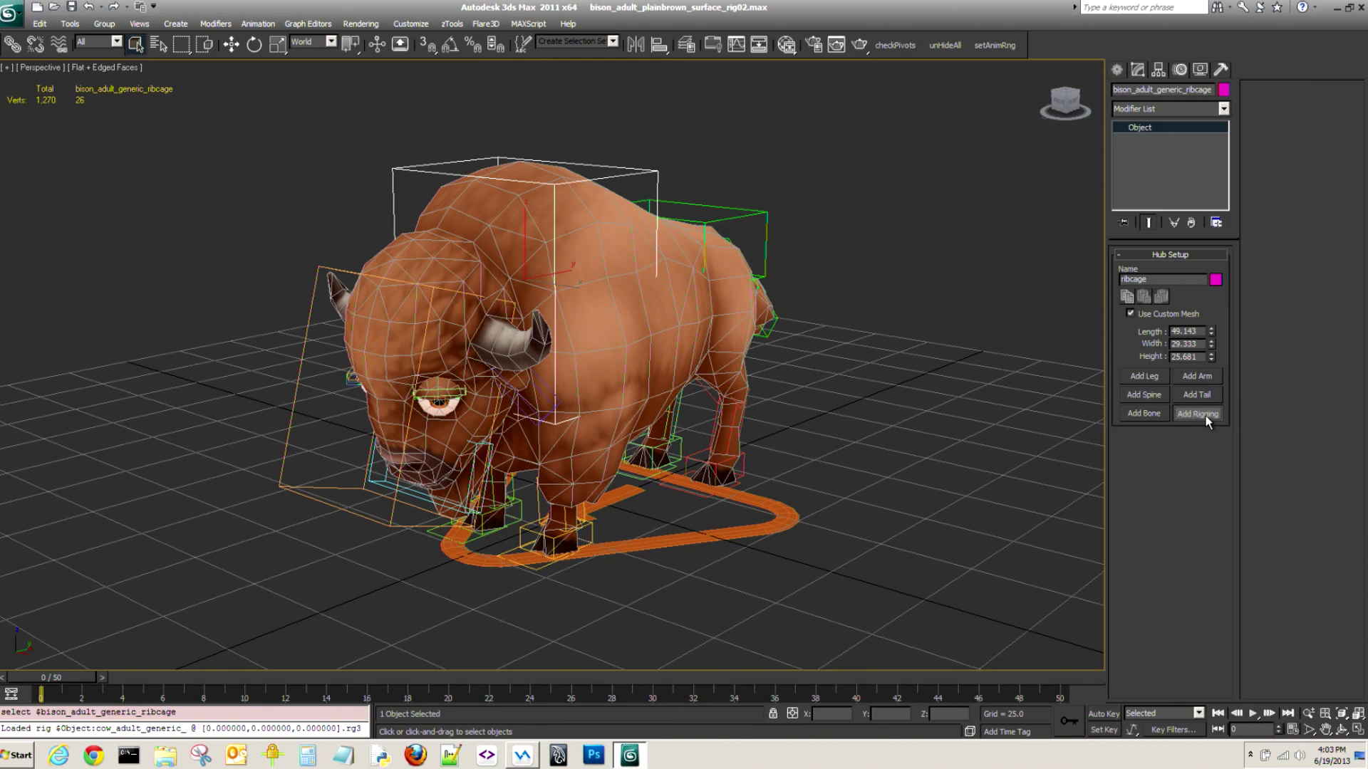
pyautogui.click(1201, 413)
pyautogui.click(1104, 269)
pyautogui.click(818, 429)
pyautogui.keyDown('alt'); pyautogui.moveTo(819, 428); pyautogui.dragTo(787, 386, button='middle'); pyautogui.keyUp('alt')
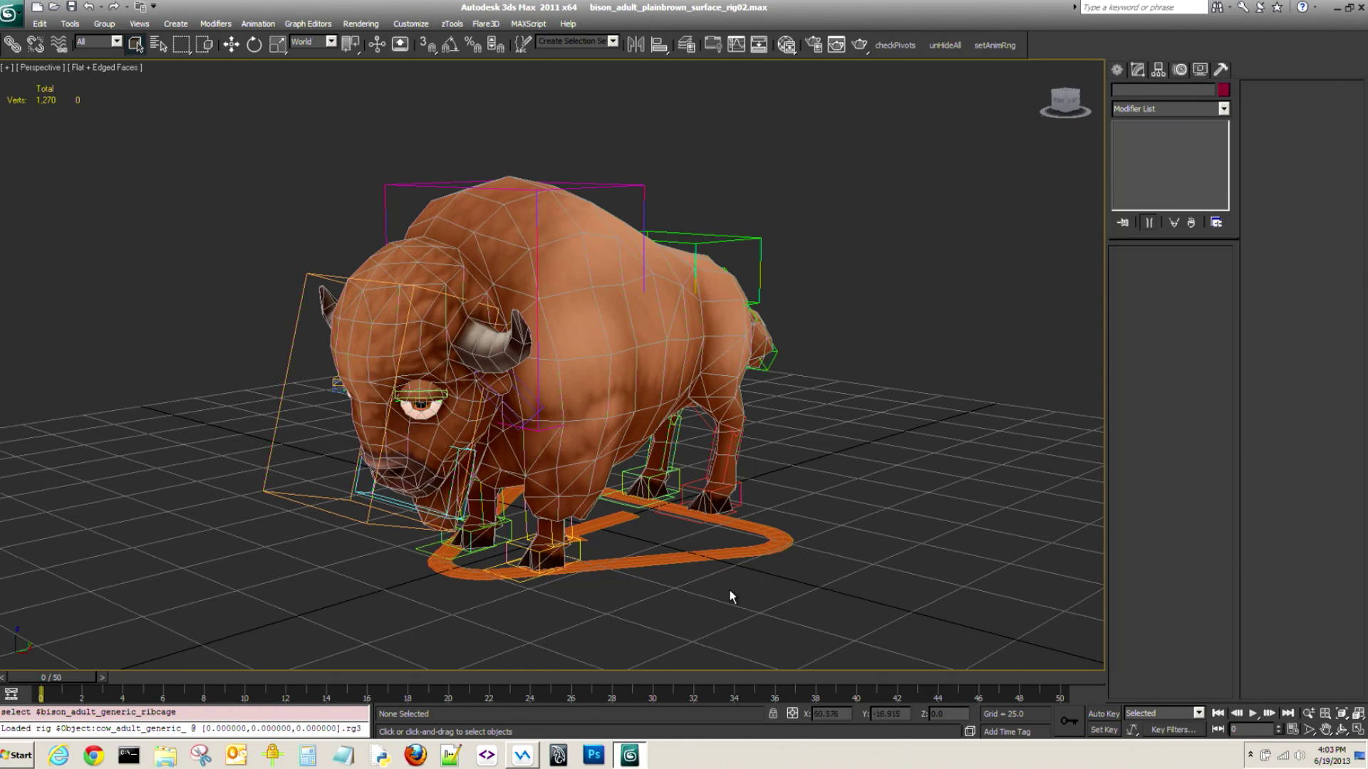
pyautogui.keyDown('alt'); pyautogui.moveTo(622, 450); pyautogui.dragTo(747, 351, button='middle'); pyautogui.keyUp('alt')
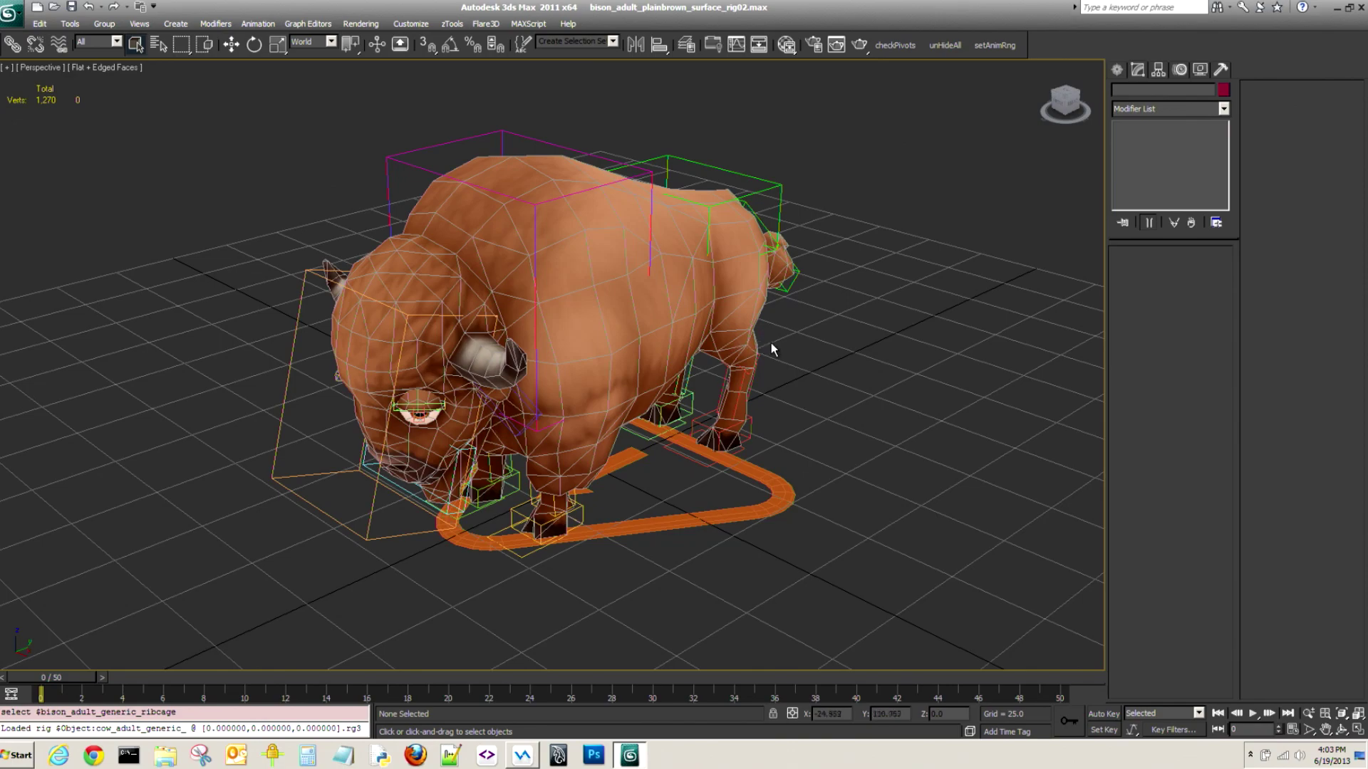
pyautogui.keyDown('alt'); pyautogui.moveTo(782, 326); pyautogui.dragTo(691, 372, button='middle'); pyautogui.keyUp('alt')
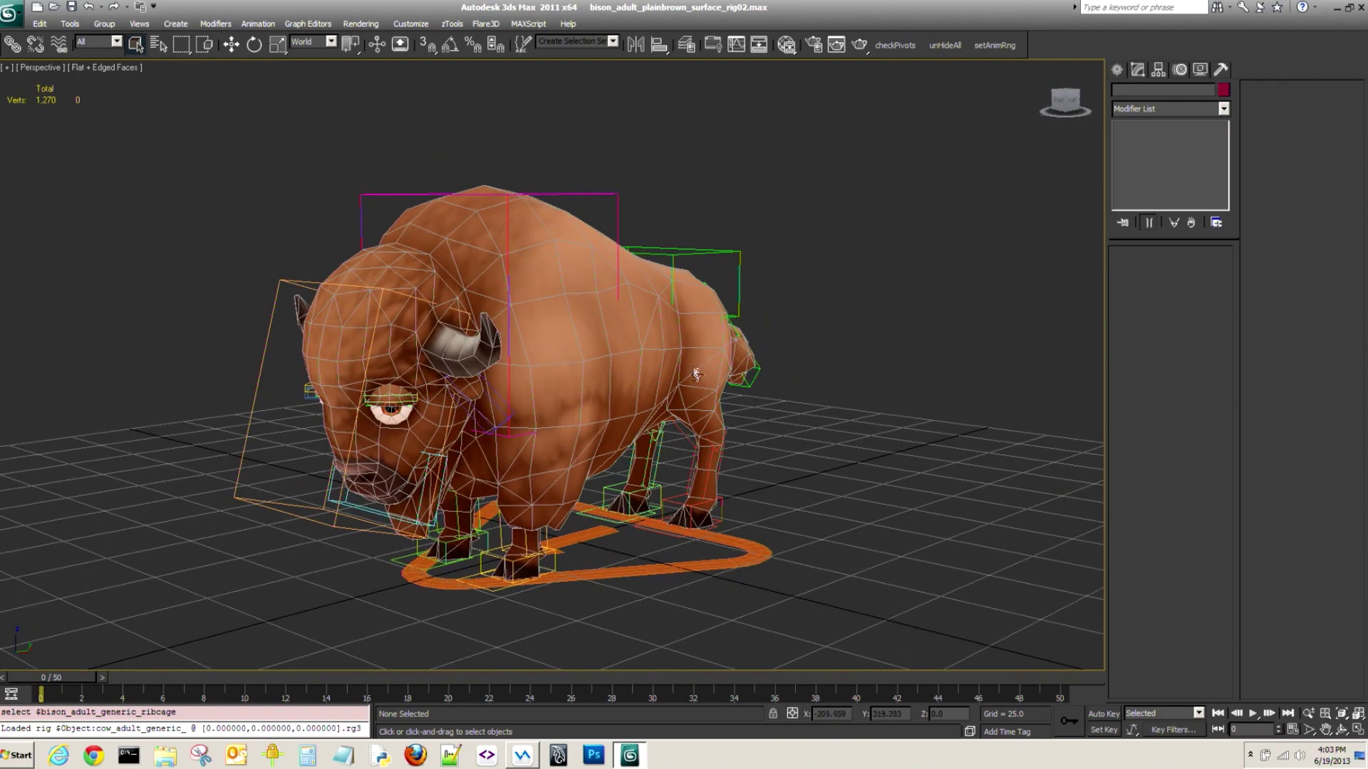
pyautogui.keyDown('alt'); pyautogui.moveTo(750, 431); pyautogui.dragTo(706, 503, button='middle'); pyautogui.keyUp('alt')
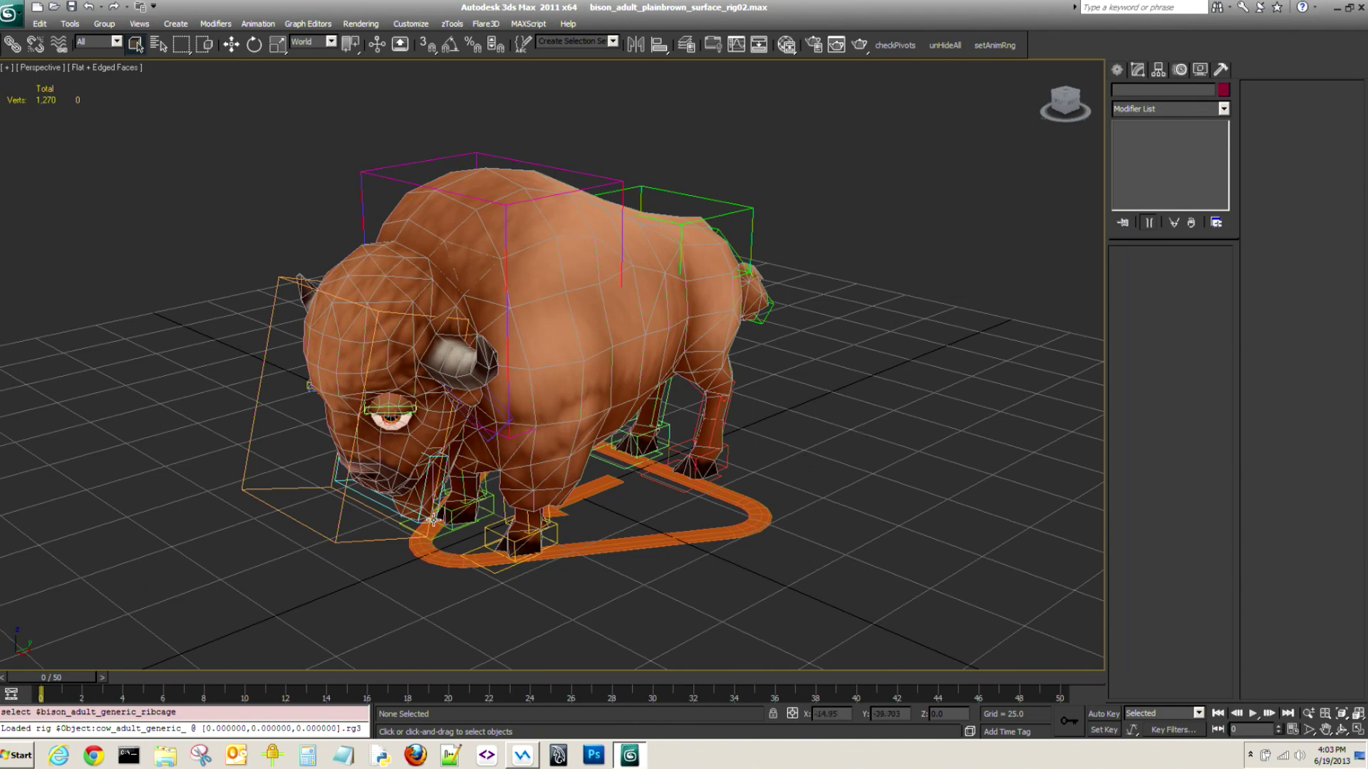
pyautogui.scroll(1, 773, 427)
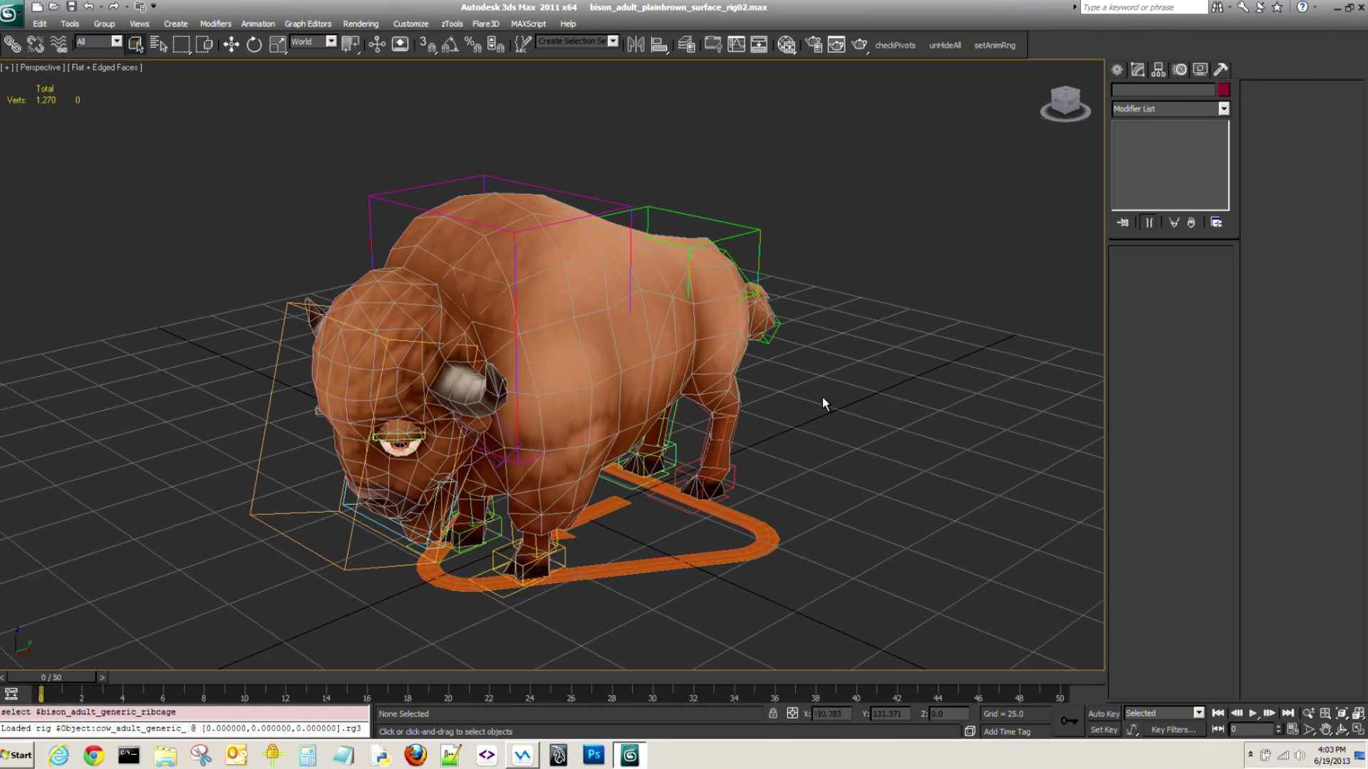
pyautogui.moveTo(792, 494); pyautogui.dragTo(814, 456, button='middle')
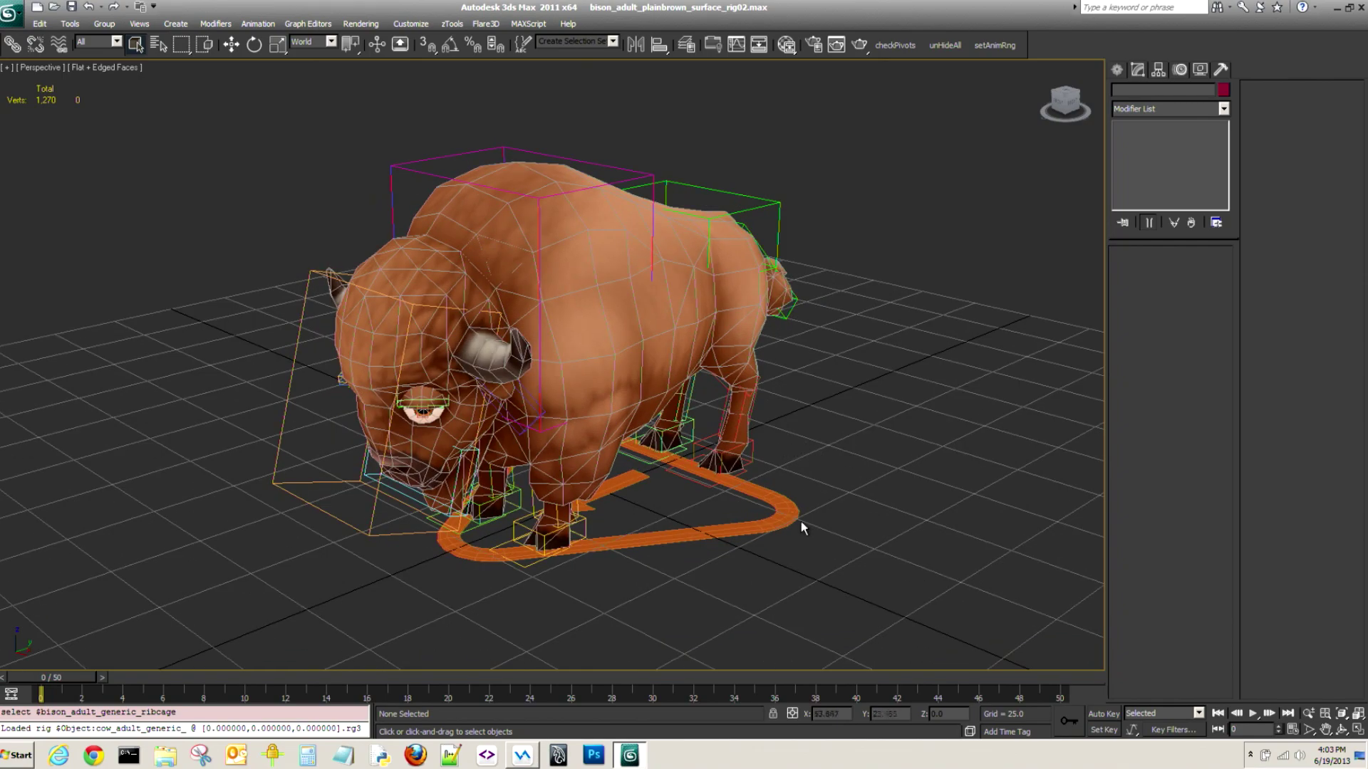
# Add bison_adult_plainbrown_geo to the rig root's extra rig nodes and clear the selection.
pyautogui.click(597, 282)
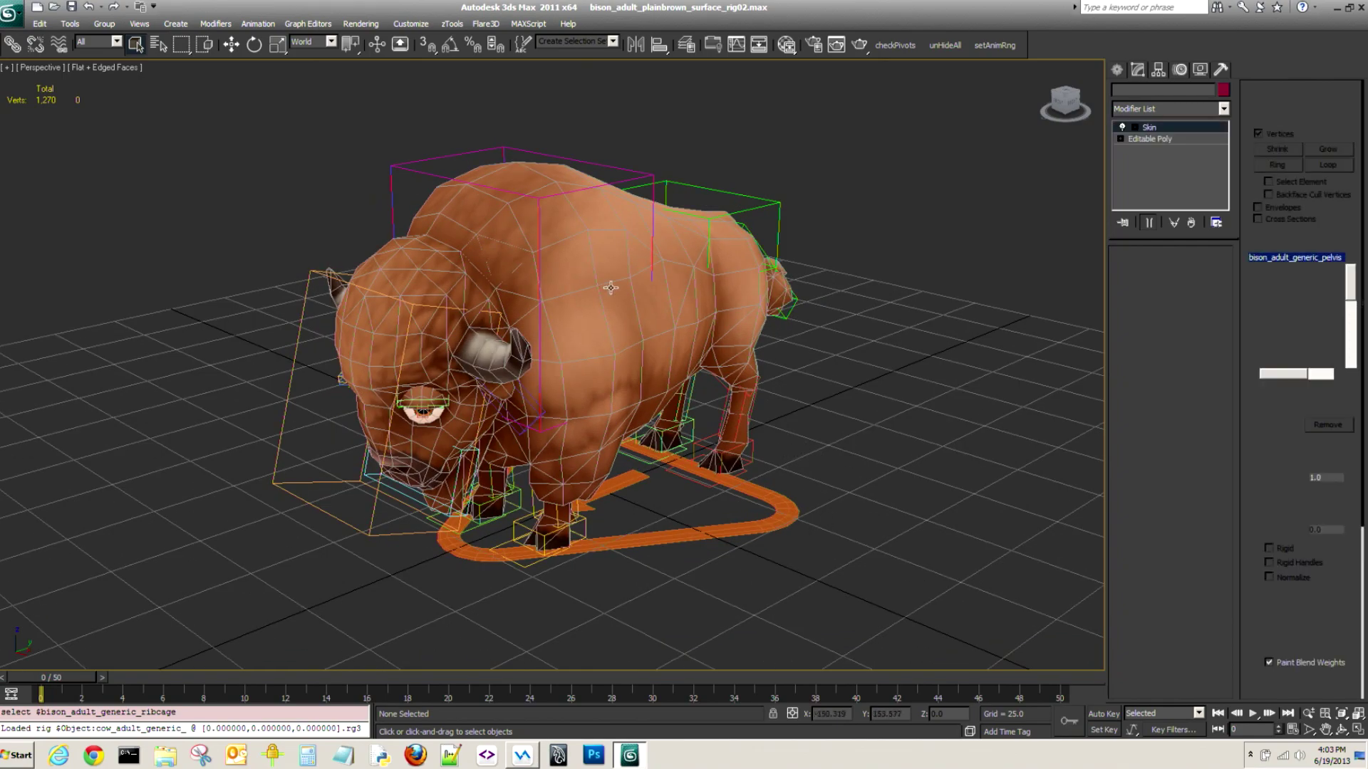
pyautogui.click(755, 513)
pyautogui.click(1199, 590)
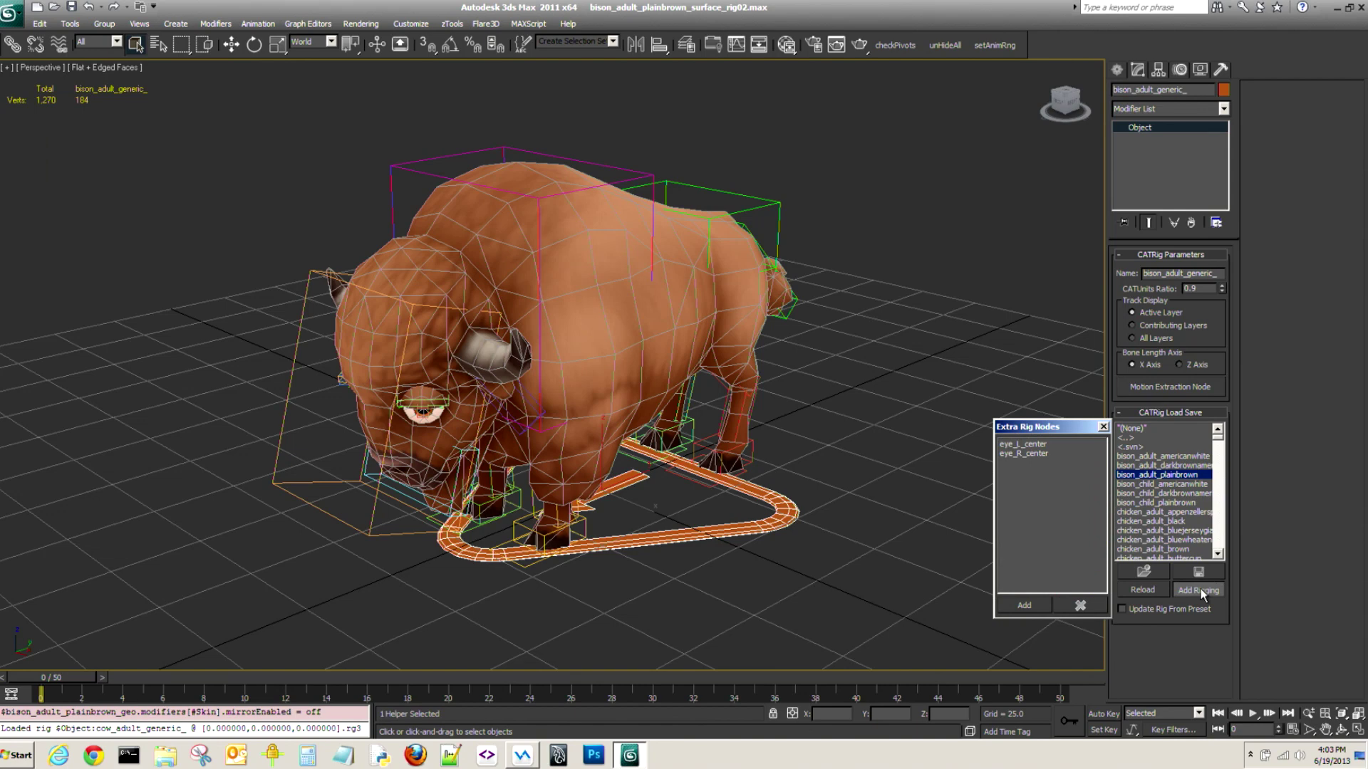
pyautogui.click(1028, 606)
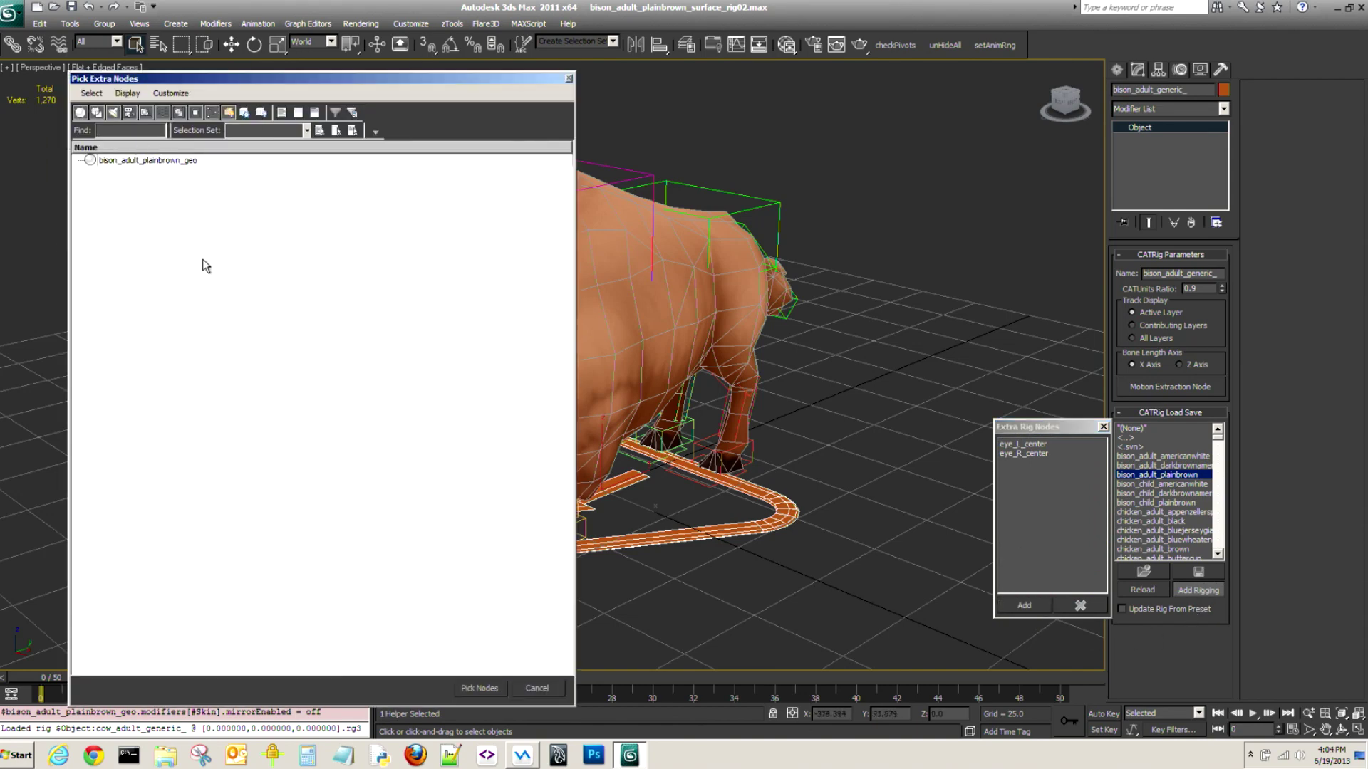
pyautogui.click(155, 161)
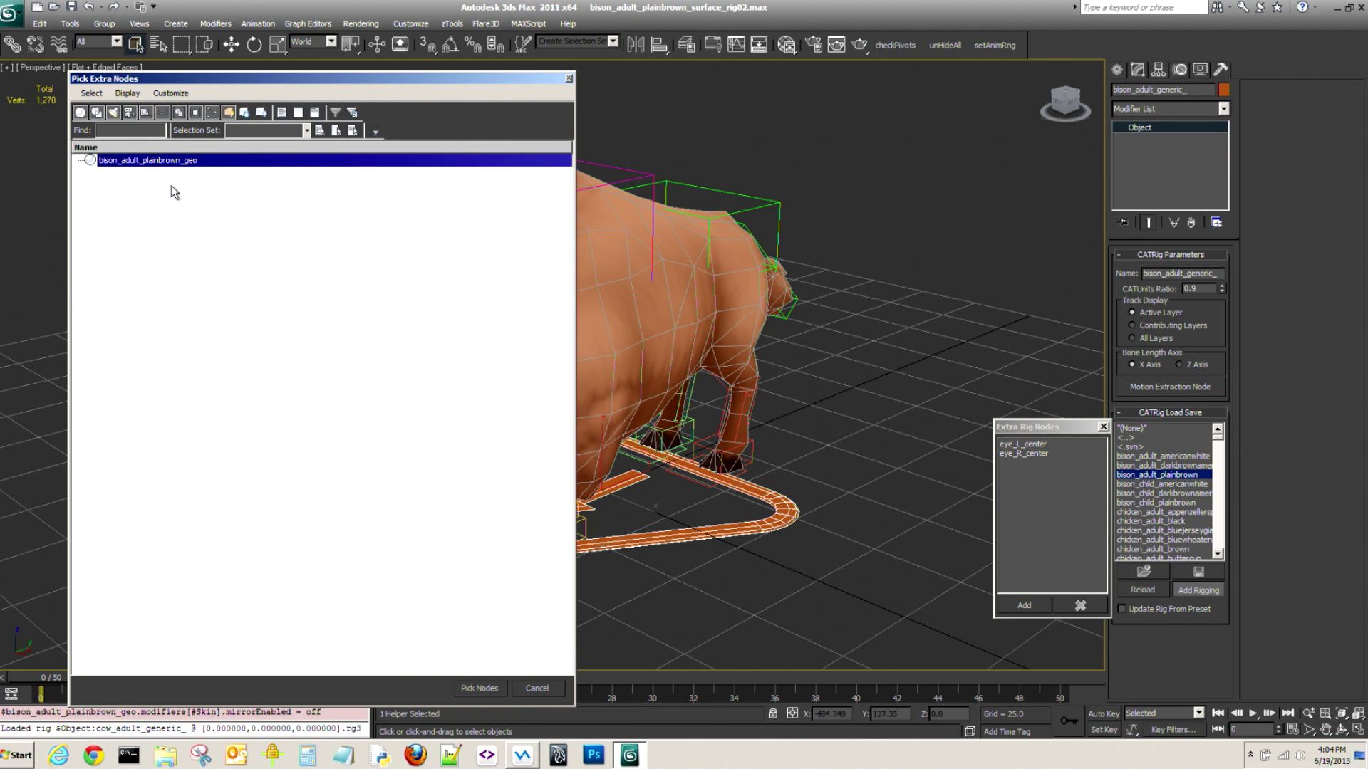
pyautogui.click(479, 688)
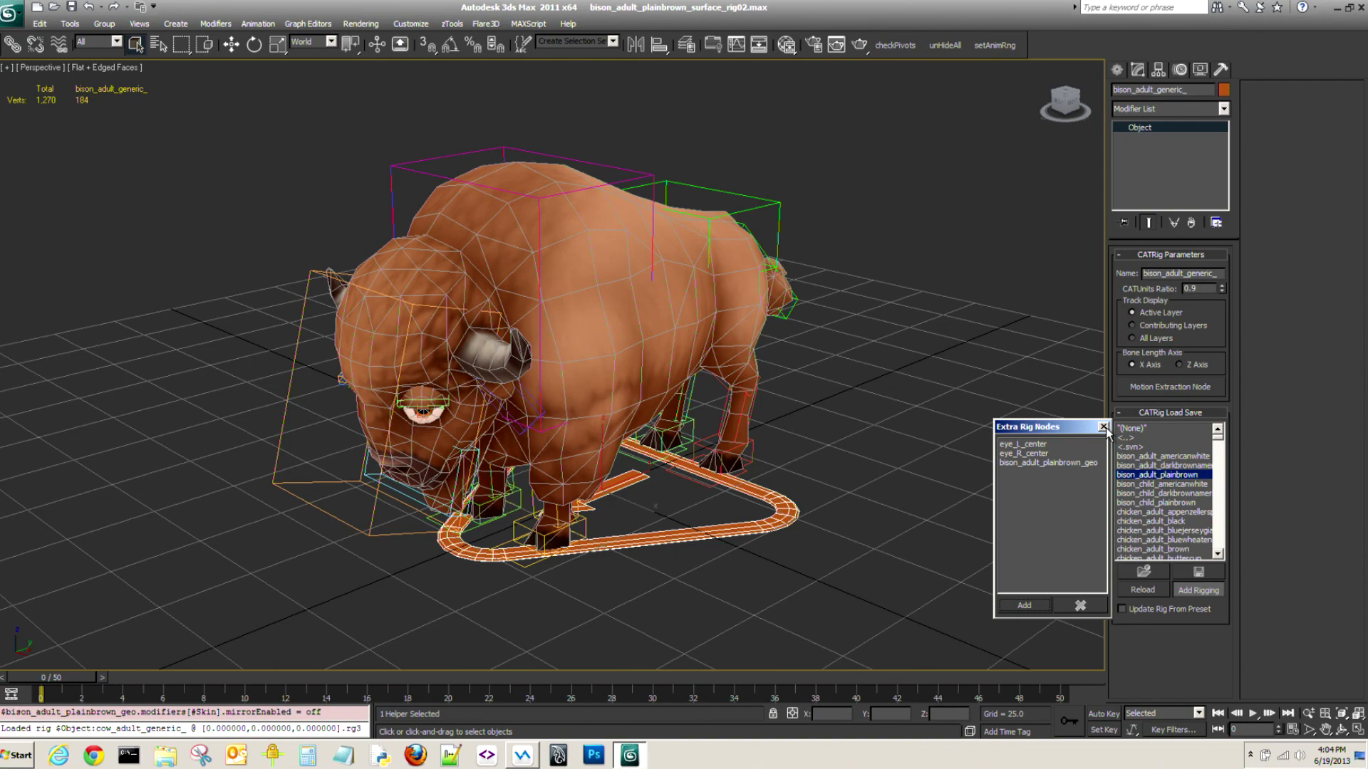
pyautogui.click(1198, 590)
pyautogui.moveTo(895, 440); pyautogui.dragTo(848, 485)
pyautogui.moveTo(945, 308); pyautogui.dragTo(909, 318, button='middle')
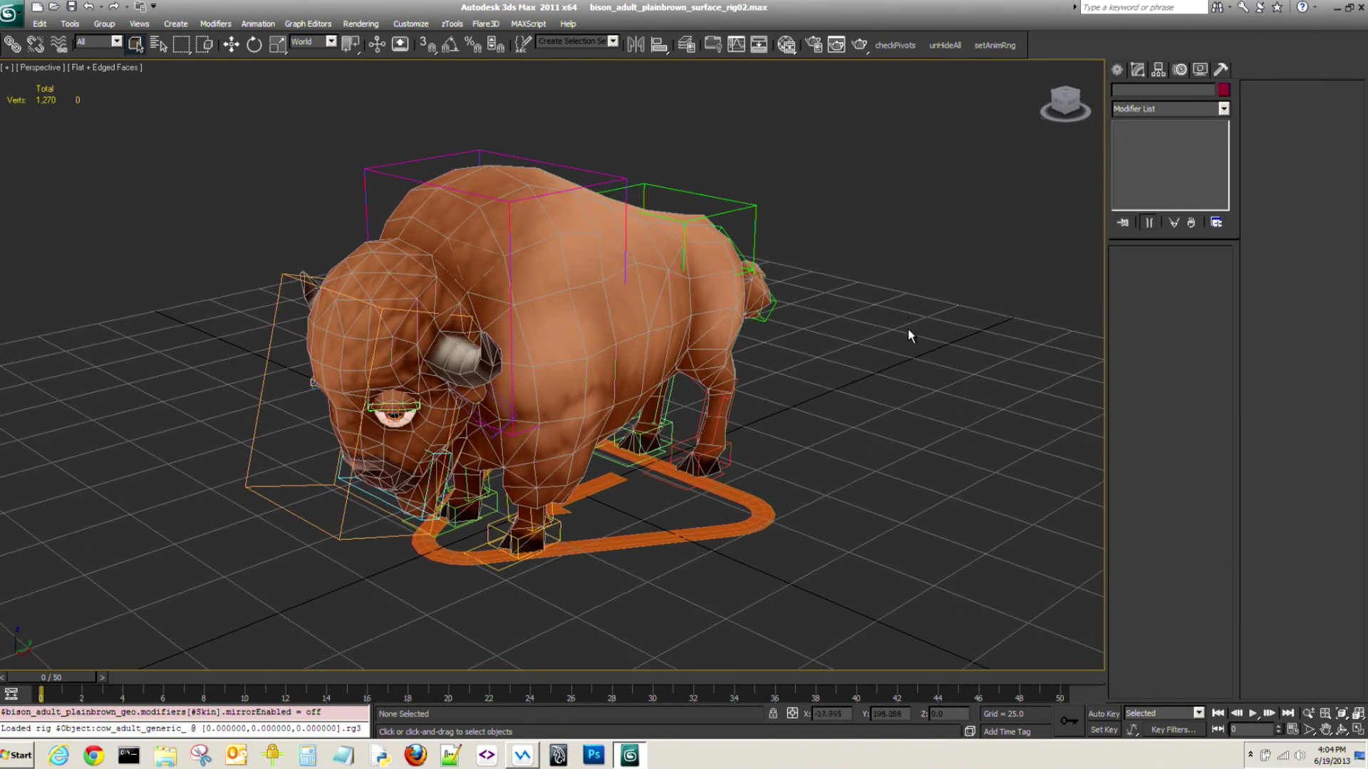
pyautogui.keyDown('alt'); pyautogui.moveTo(834, 530); pyautogui.dragTo(831, 502, button='middle'); pyautogui.keyUp('alt')
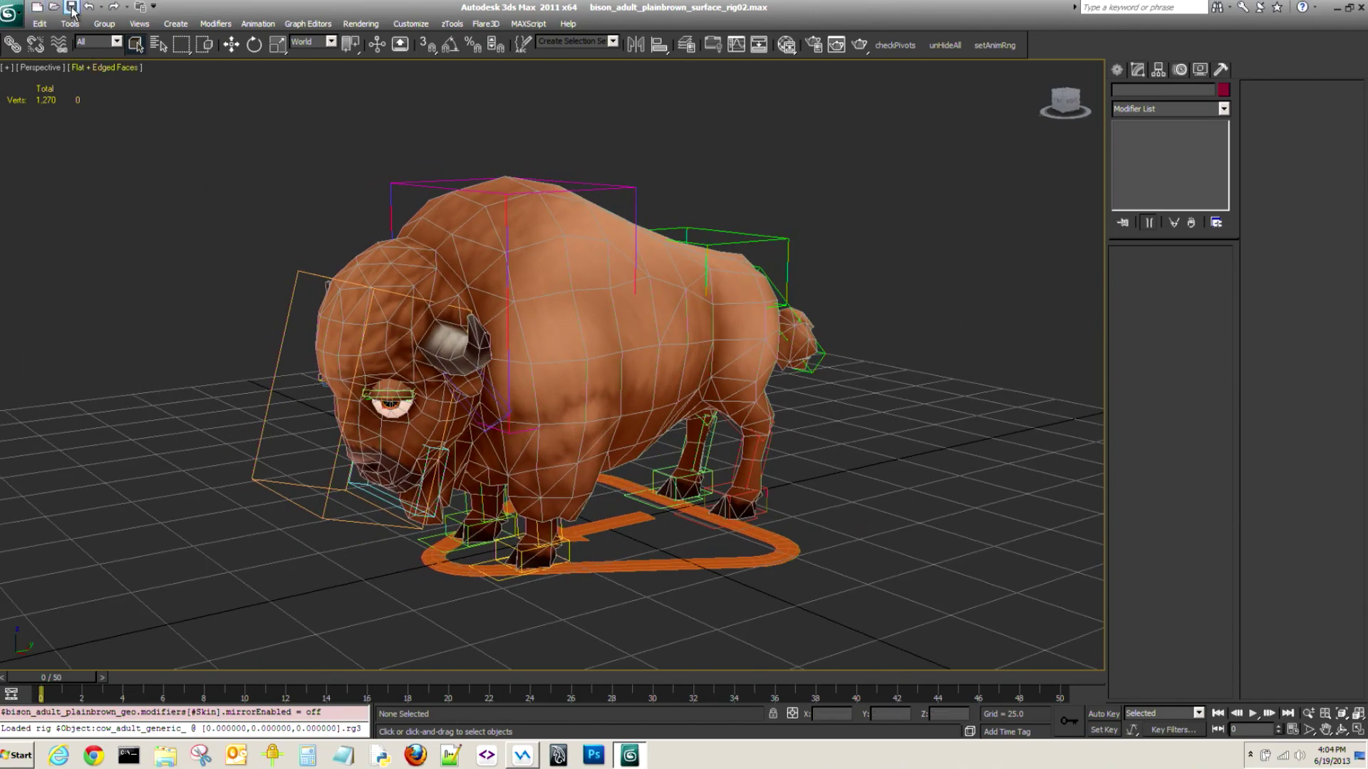
# Delete the plain brown bison mesh to inspect the bare CAT rig, and undo the deletion.
pyautogui.click(775, 468)
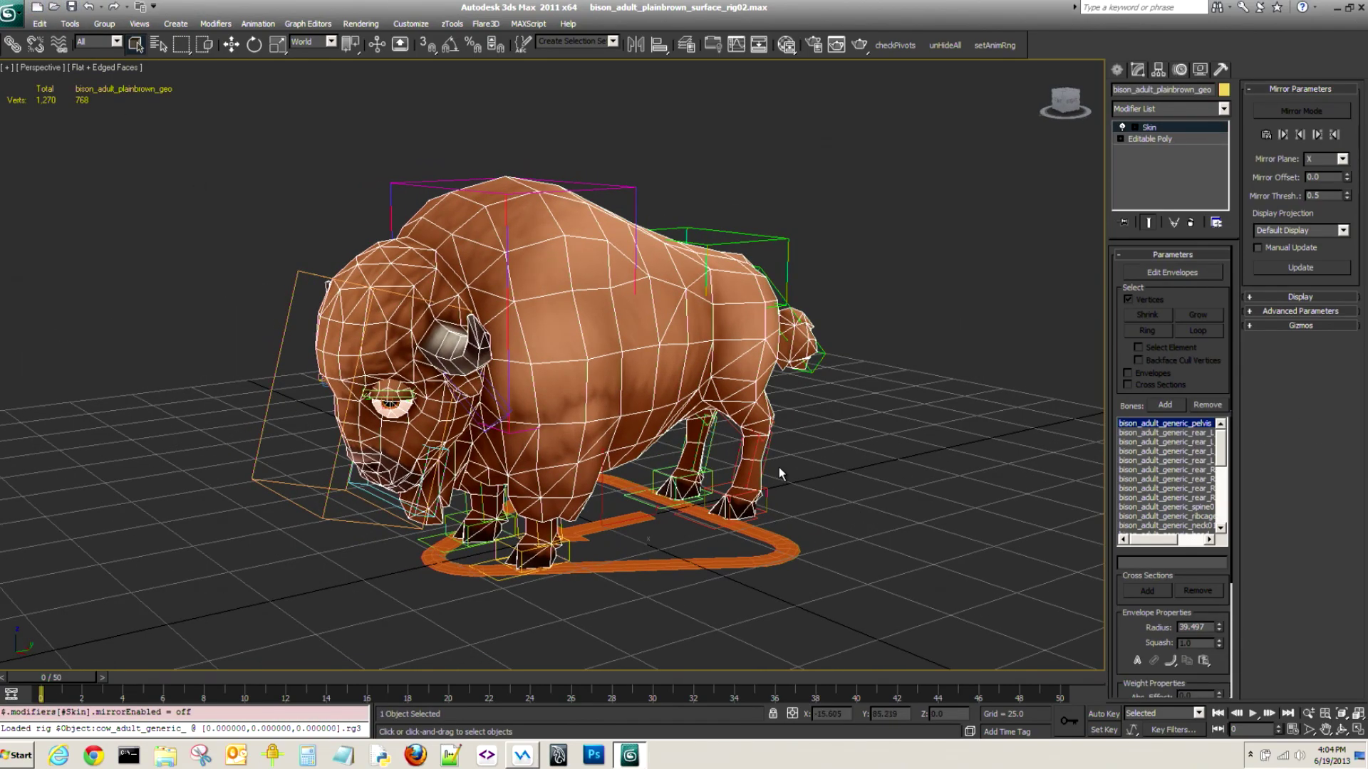
pyautogui.press('Delete')
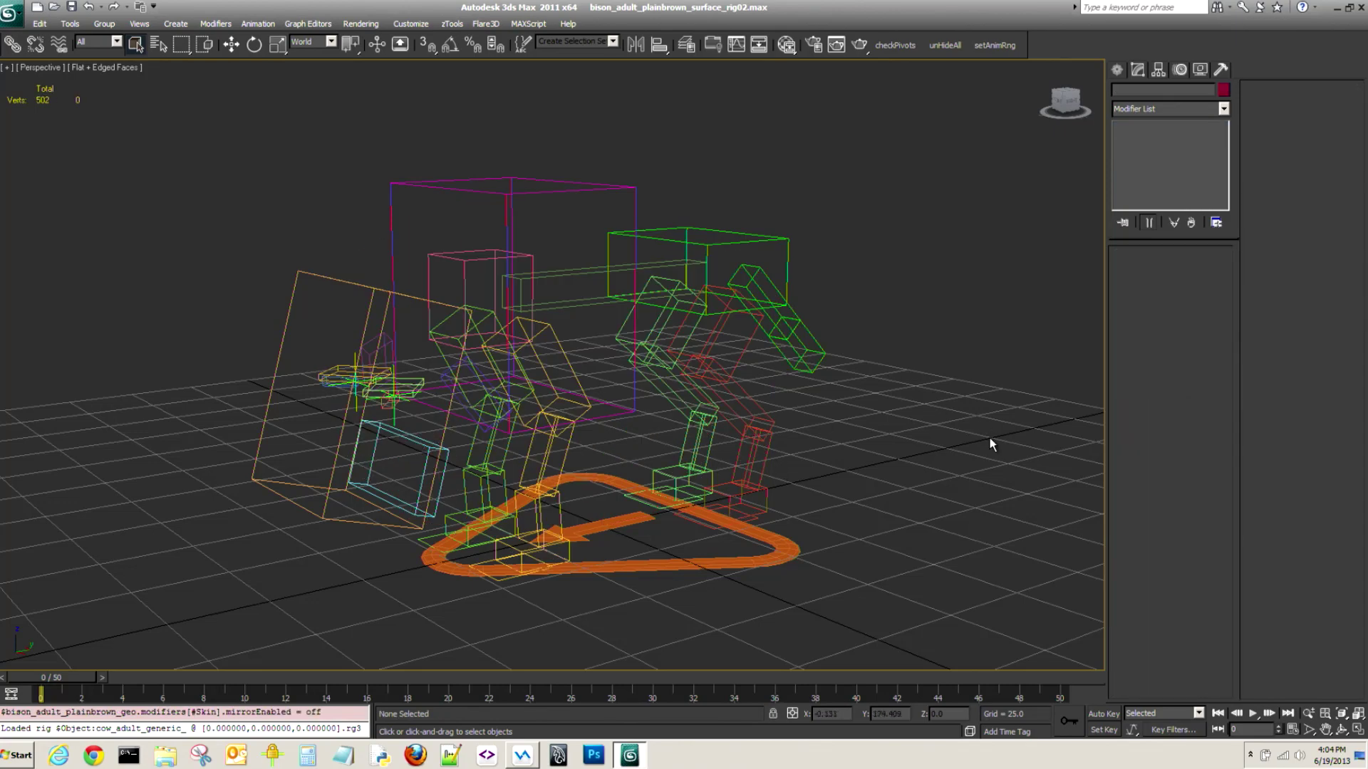
pyautogui.keyDown('alt'); pyautogui.moveTo(911, 477); pyautogui.dragTo(862, 468, button='middle'); pyautogui.keyUp('alt')
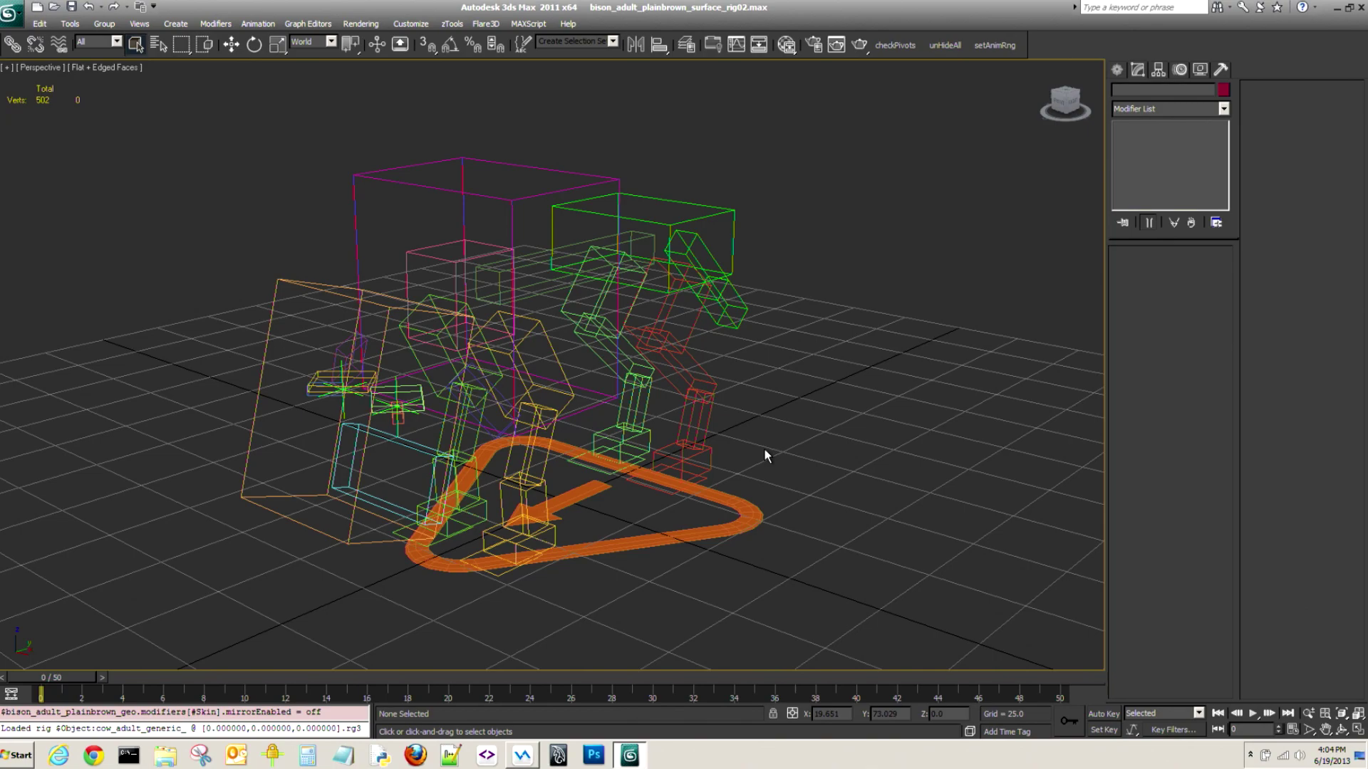
pyautogui.hotkey('ctrl', 'z')
pyautogui.click(844, 408)
pyautogui.keyDown('alt'); pyautogui.moveTo(844, 408); pyautogui.dragTo(805, 350, button='middle'); pyautogui.keyUp('alt')
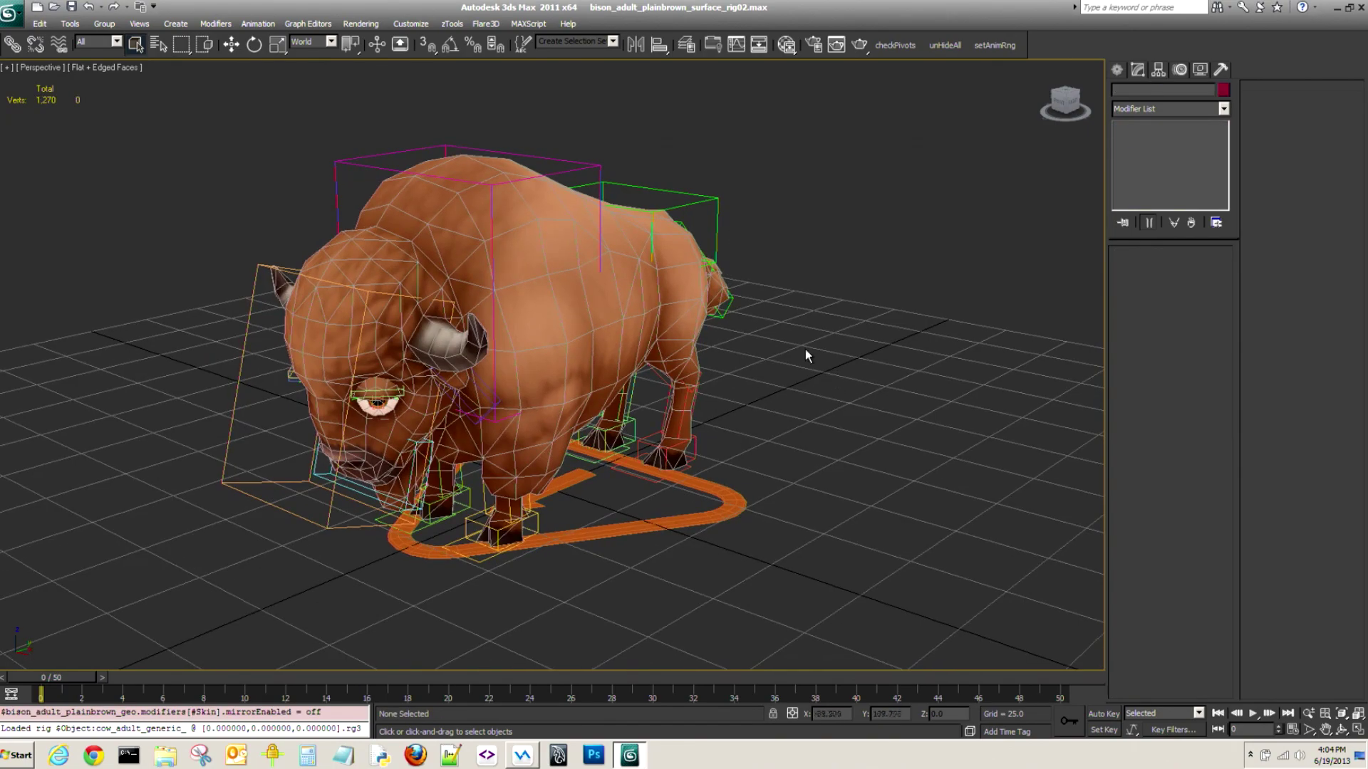
# Save the current plain brown bison rig scene.
pyautogui.click(71, 6)
pyautogui.keyDown('alt'); pyautogui.moveTo(138, 250); pyautogui.dragTo(205, 253, button='middle'); pyautogui.keyUp('alt')
pyautogui.keyDown('alt'); pyautogui.moveTo(320, 292); pyautogui.dragTo(188, 152, button='middle'); pyautogui.keyUp('alt')
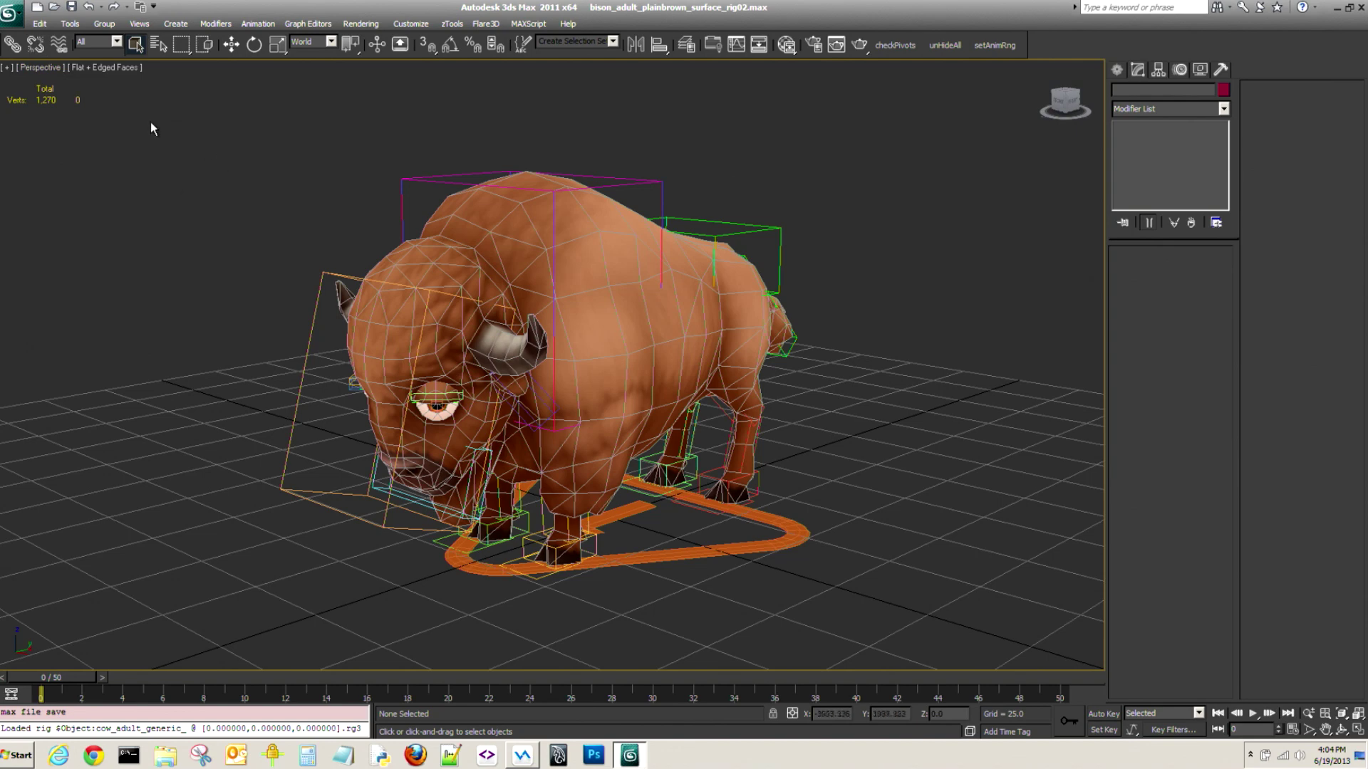
# Open the scene file bison_adult_plainbrown_surface_rig.max.
pyautogui.click(11, 13)
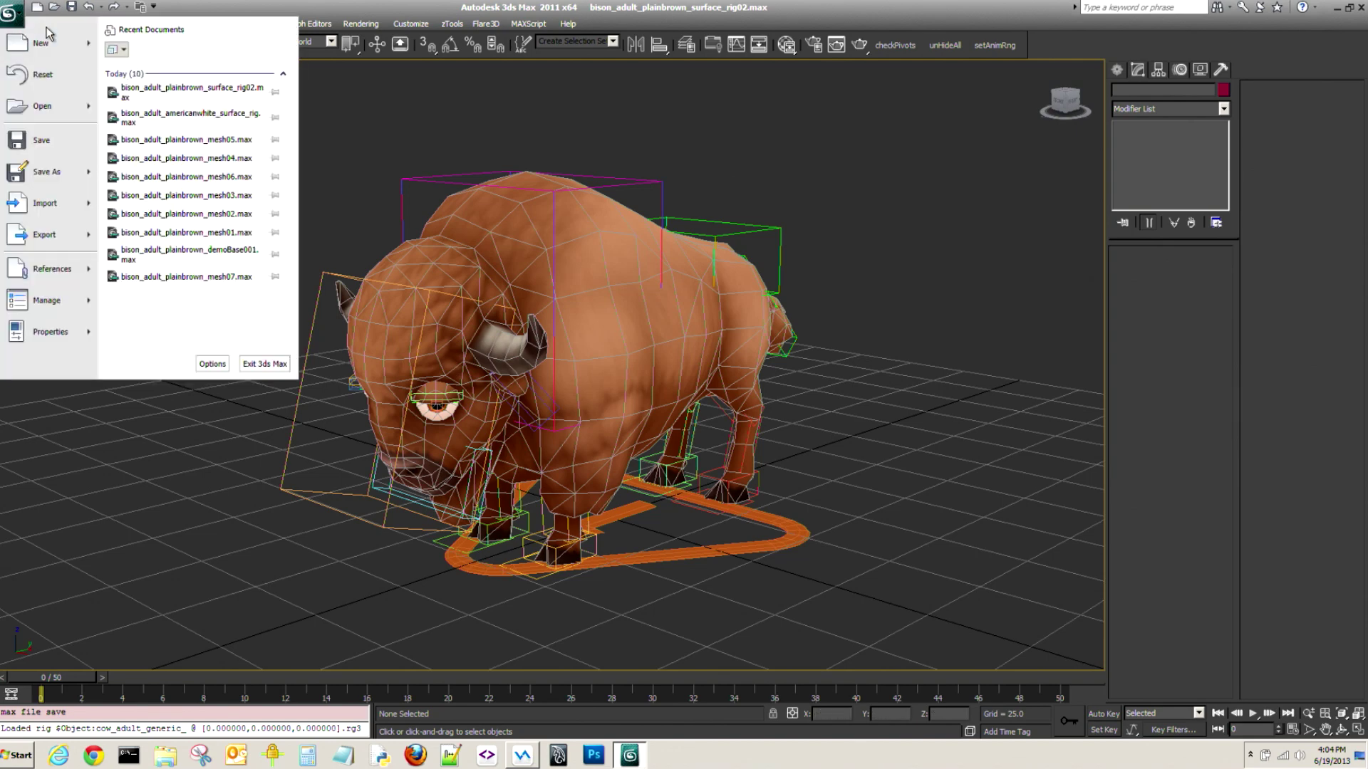
pyautogui.click(353, 113)
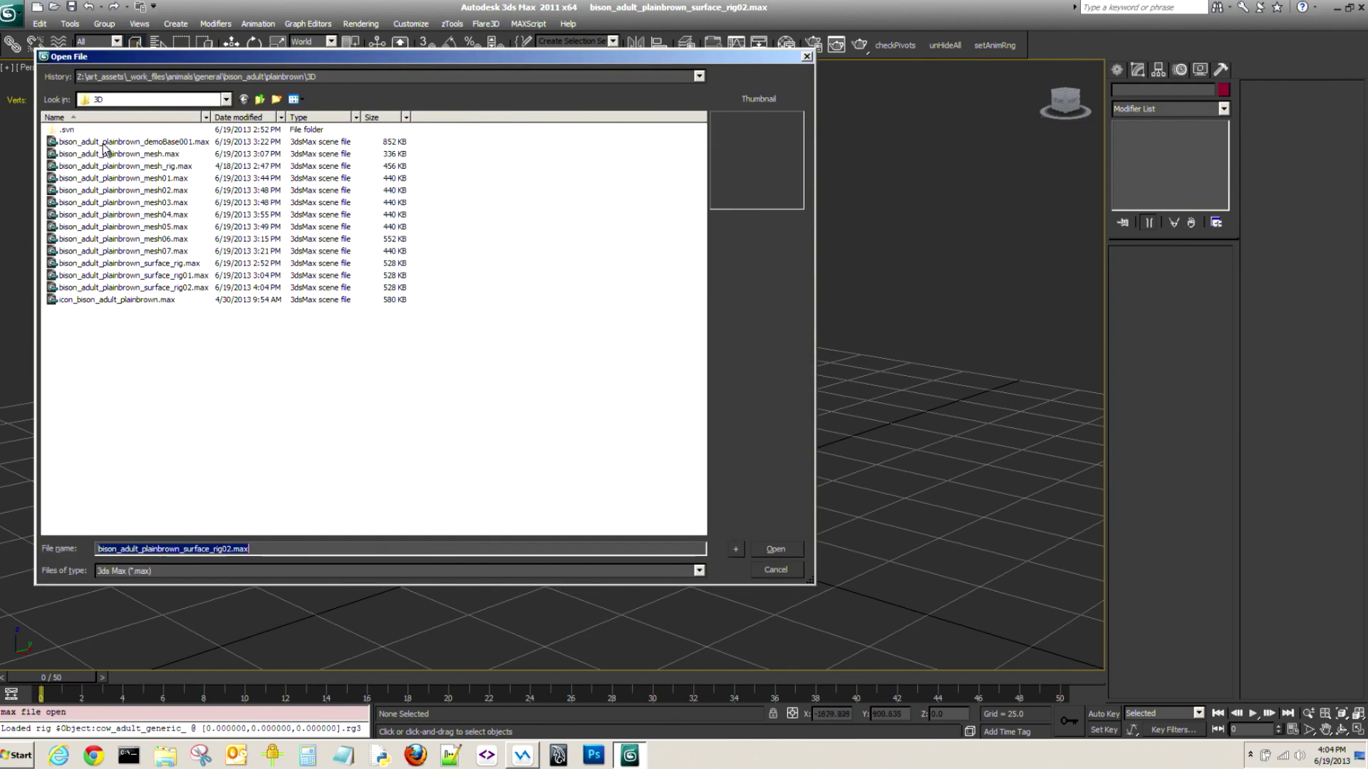
pyautogui.click(54, 7)
pyautogui.click(161, 265)
pyautogui.click(776, 550)
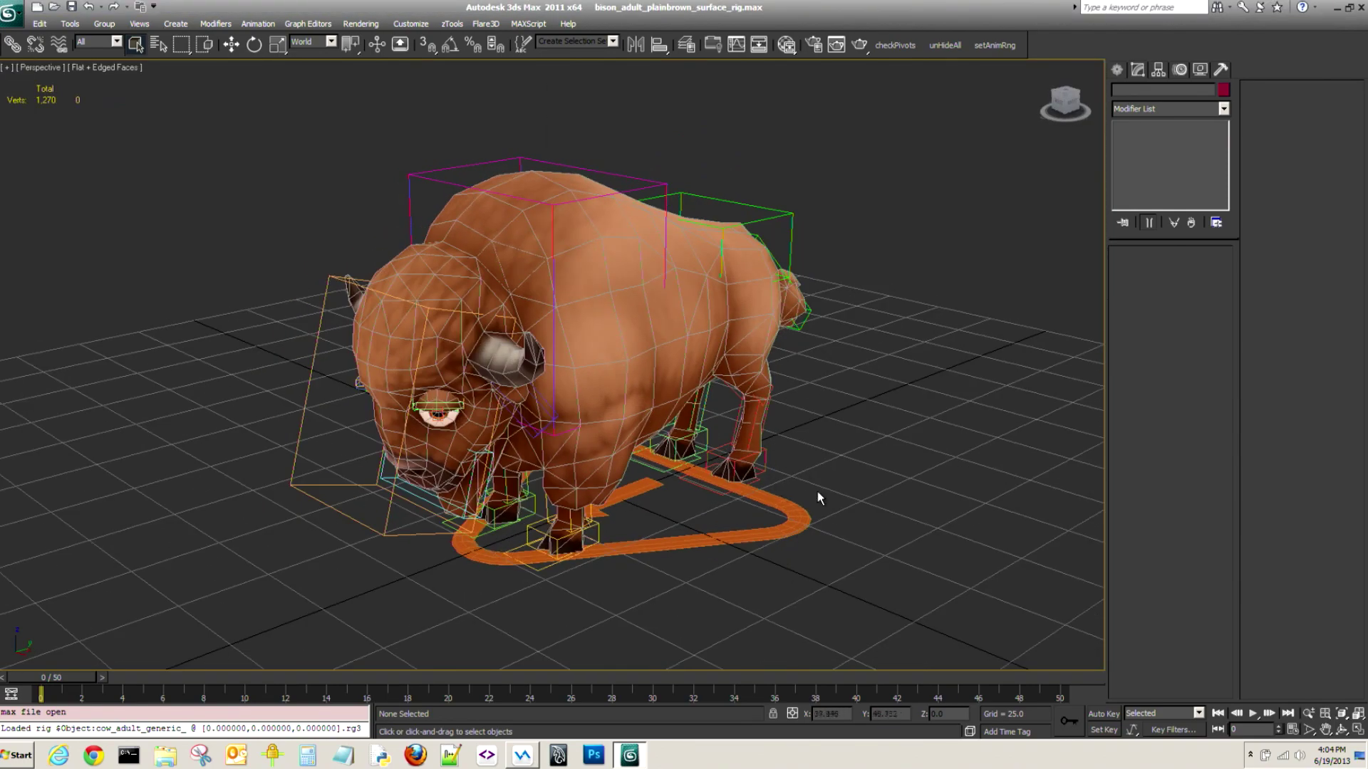
# Select the bison rig root to examine its CATRig presets and rigging options, and clear the selection.
pyautogui.click(789, 215)
pyautogui.click(1187, 411)
pyautogui.click(1187, 413)
pyautogui.click(806, 515)
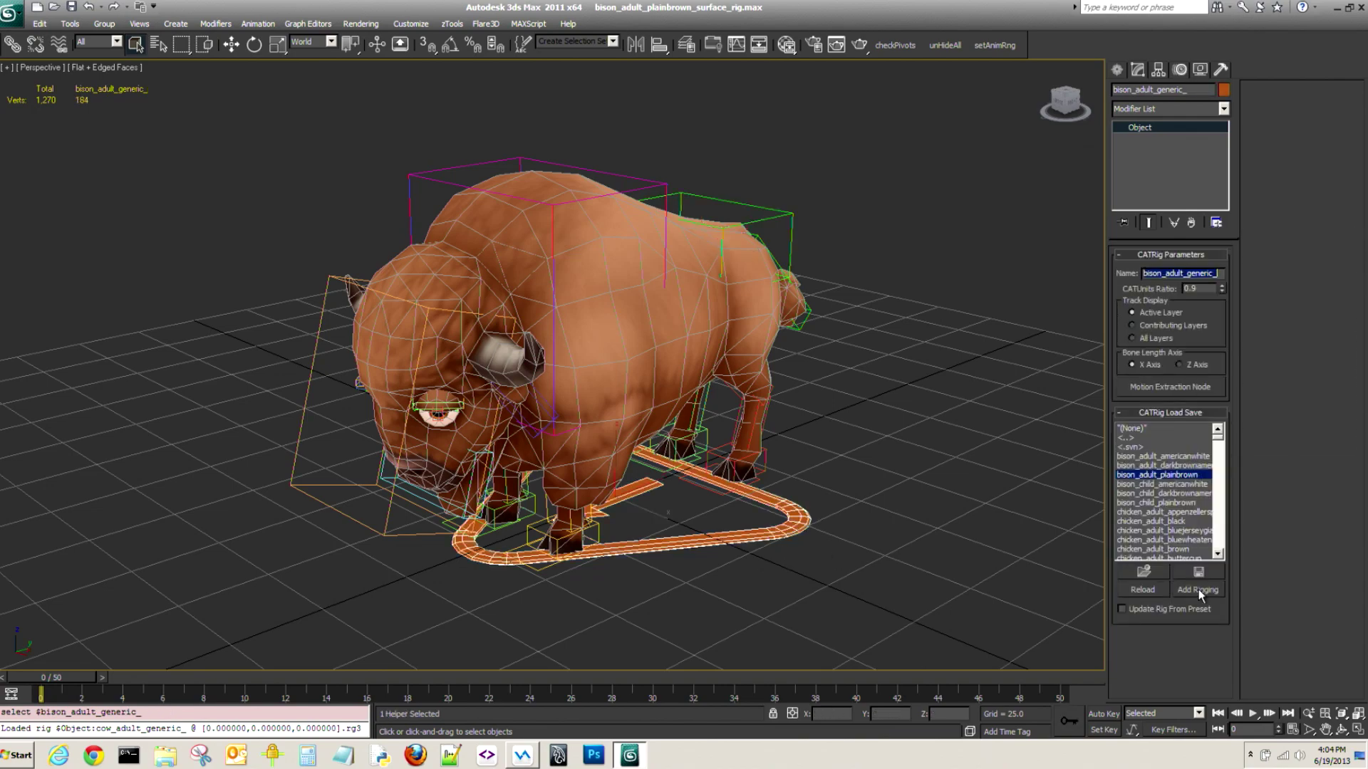
pyautogui.click(1198, 591)
pyautogui.click(1199, 593)
pyautogui.click(861, 511)
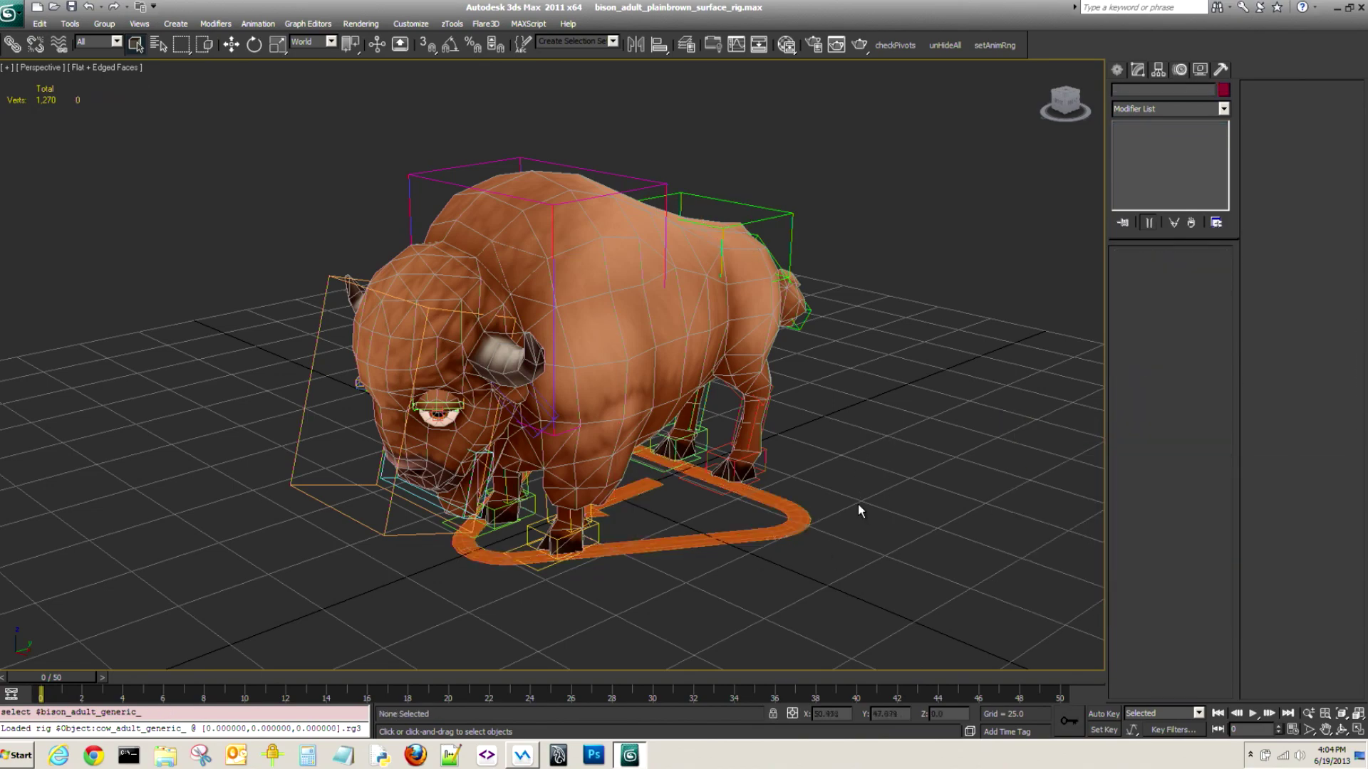
pyautogui.moveTo(877, 492); pyautogui.dragTo(864, 468, button='middle')
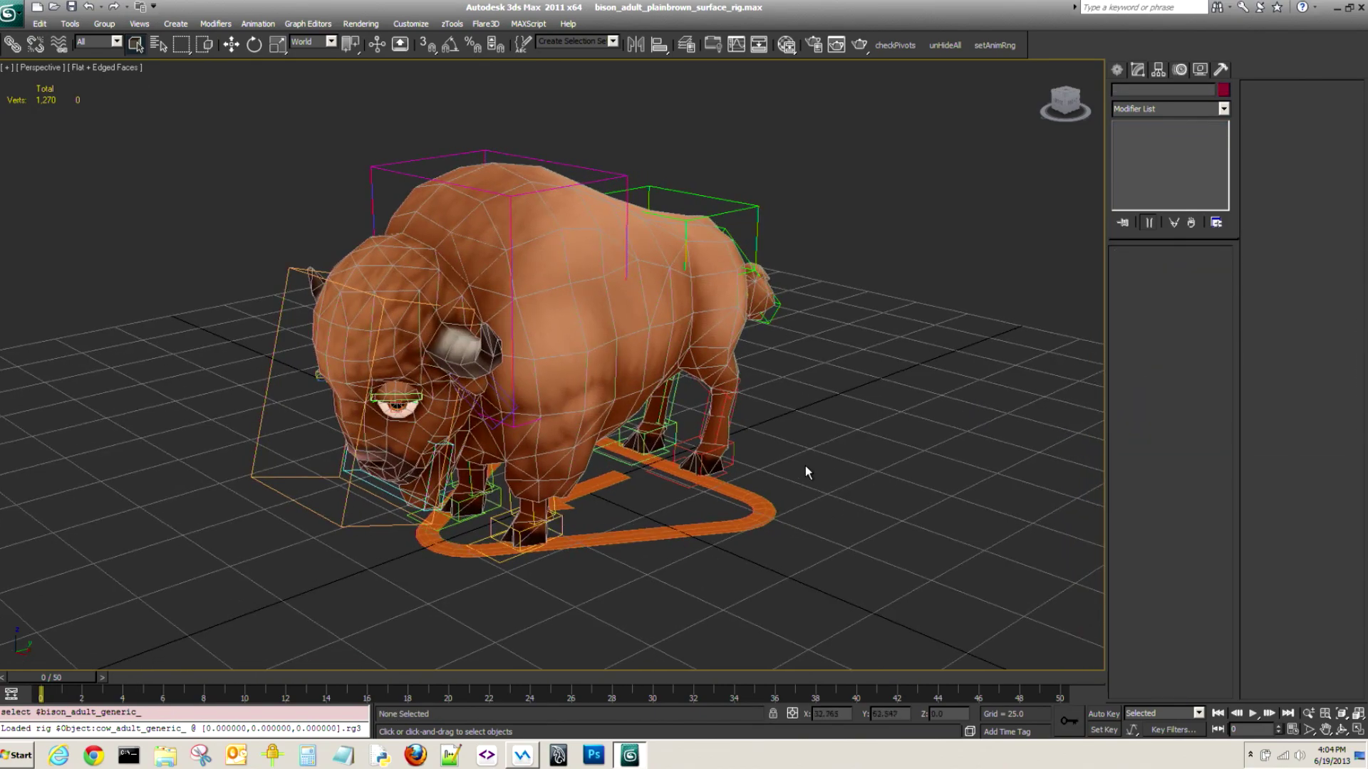
pyautogui.keyDown('alt'); pyautogui.moveTo(803, 418); pyautogui.dragTo(827, 493, button='middle'); pyautogui.keyUp('alt')
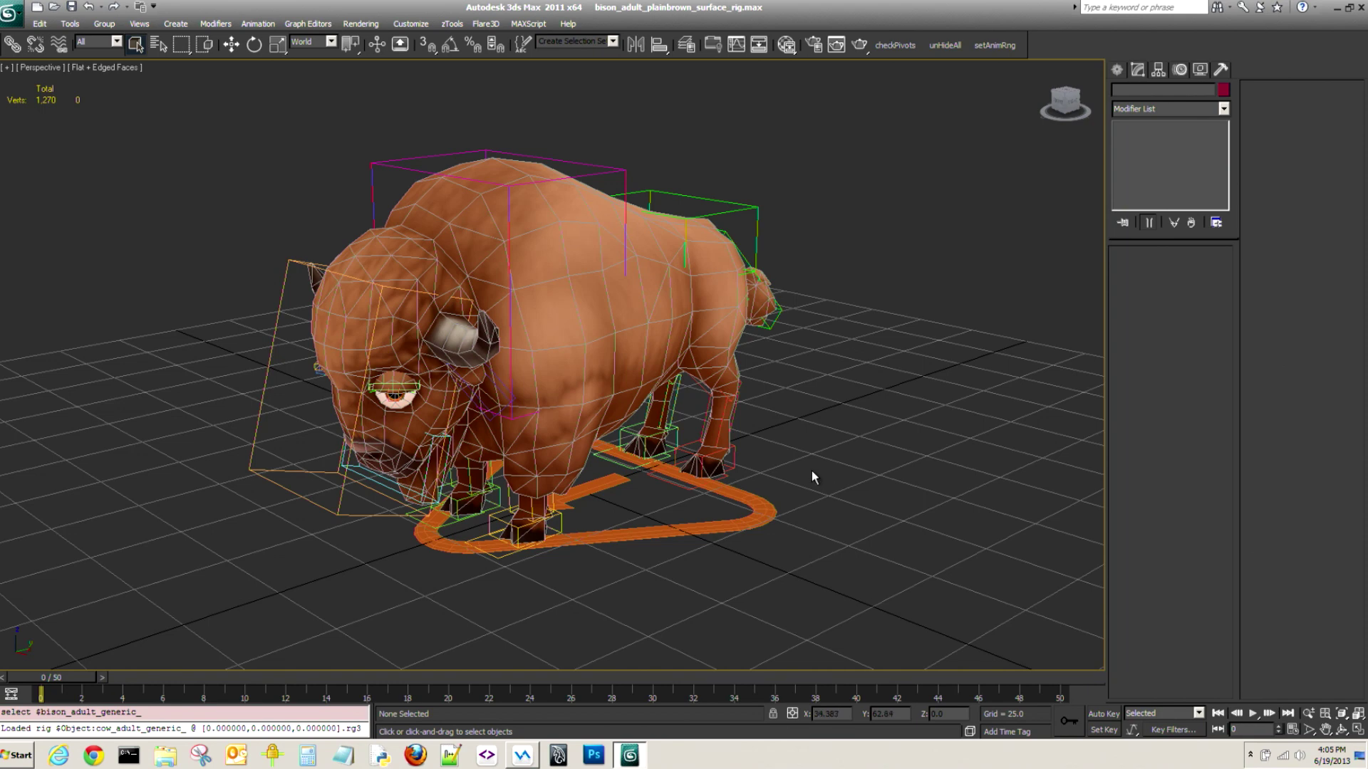
# Select the bison rig root and load the bison_adult_americanwhite preset onto it.
pyautogui.moveTo(788, 560); pyautogui.dragTo(726, 602)
pyautogui.click(716, 533)
pyautogui.moveTo(785, 562)
pyautogui.keyDown('alt'); pyautogui.mouseDown(button='middle')
pyautogui.moveTo(752, 556)
pyautogui.moveTo(782, 563)
pyautogui.mouseUp(button='middle'); pyautogui.keyUp('alt')
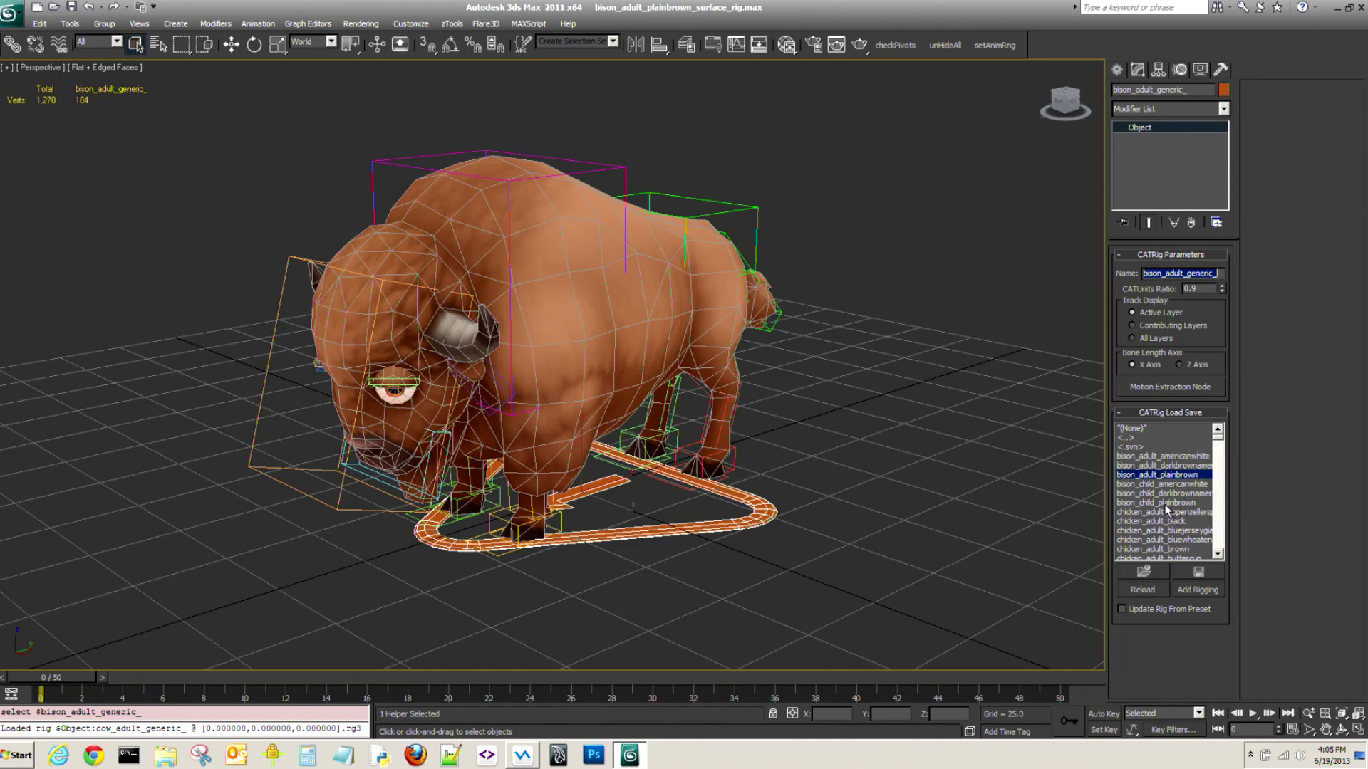
pyautogui.doubleClick(1163, 456)
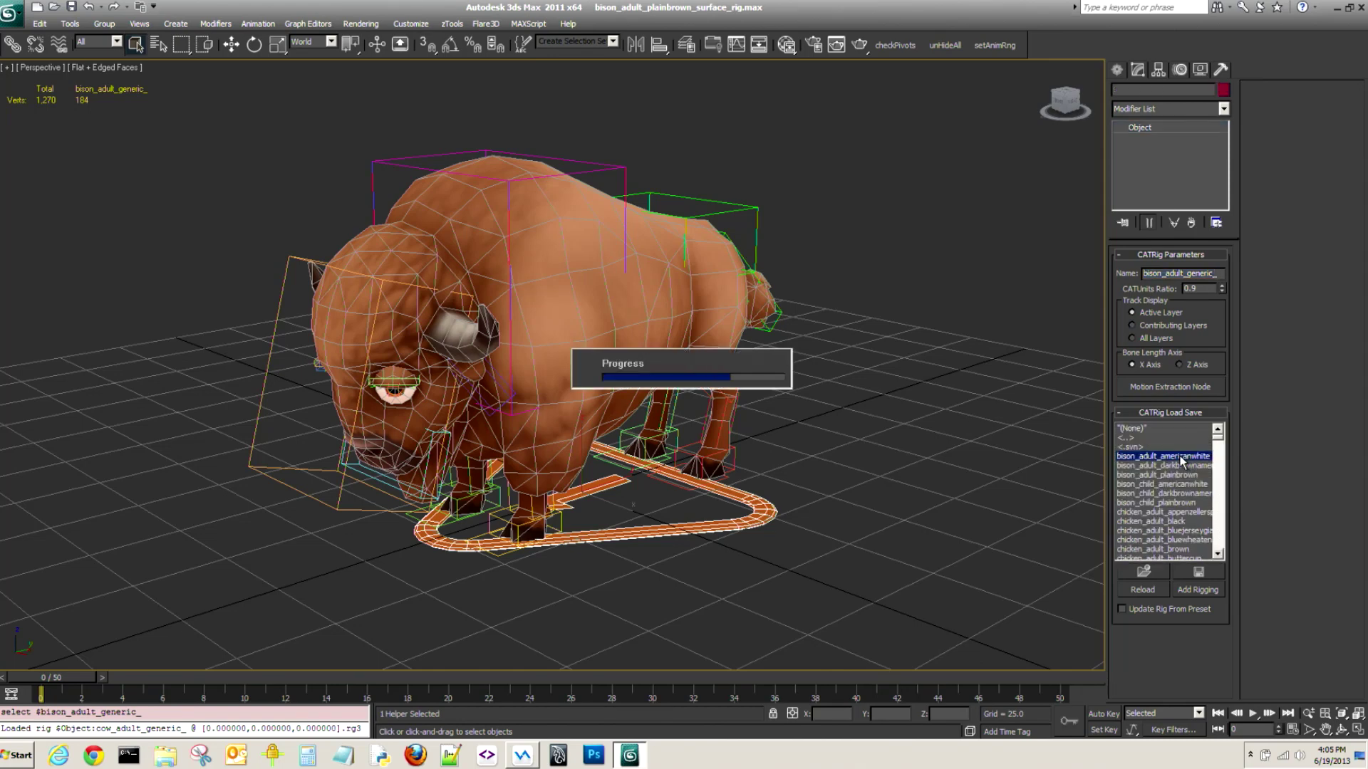
pyautogui.scroll(2, 842, 475)
pyautogui.keyDown('alt'); pyautogui.moveTo(841, 476); pyautogui.dragTo(863, 480, button='middle'); pyautogui.keyUp('alt')
pyautogui.moveTo(44, 678)
pyautogui.mouseDown()
pyautogui.moveTo(381, 674)
pyautogui.moveTo(41, 668)
pyautogui.mouseUp()
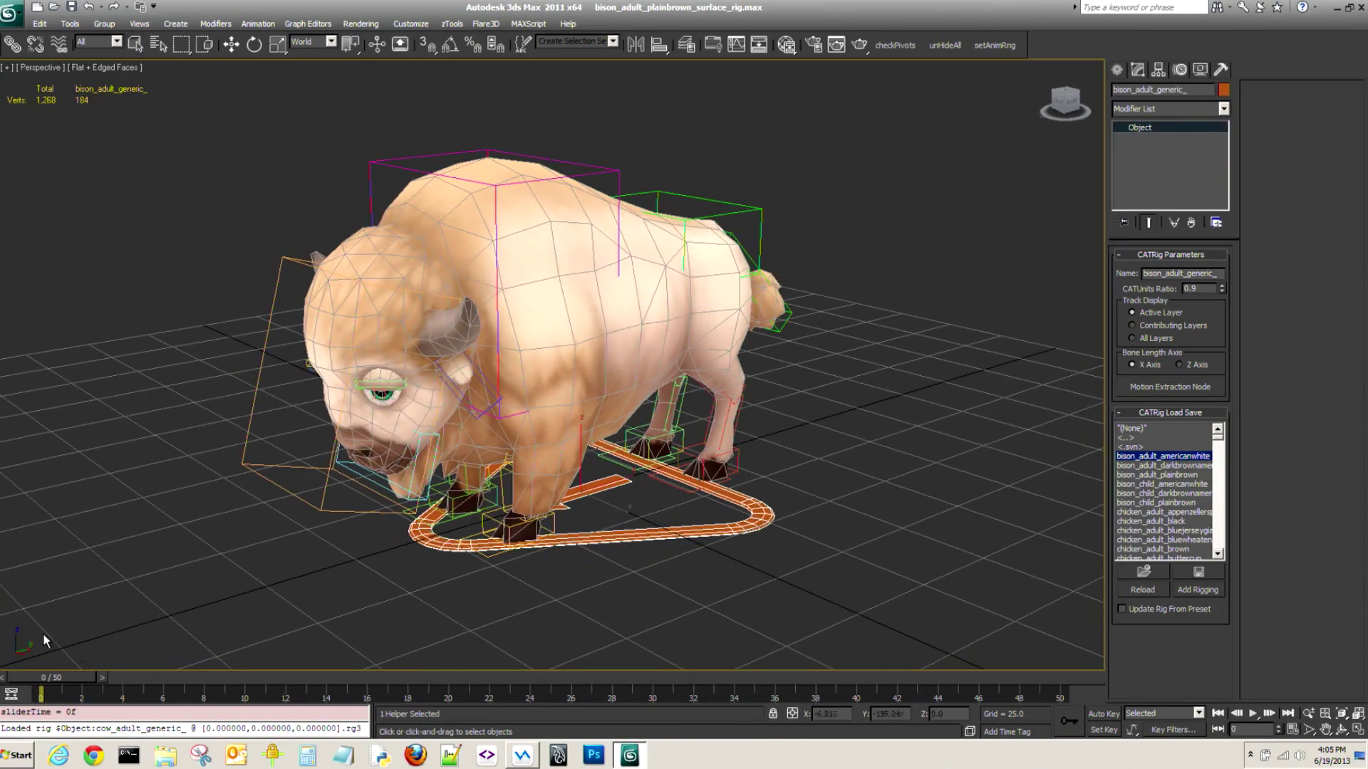
# Load the bison_adult_generic preset from the parent preset folder to view the rig without a mesh.
pyautogui.doubleClick(1131, 438)
pyautogui.doubleClick(1142, 456)
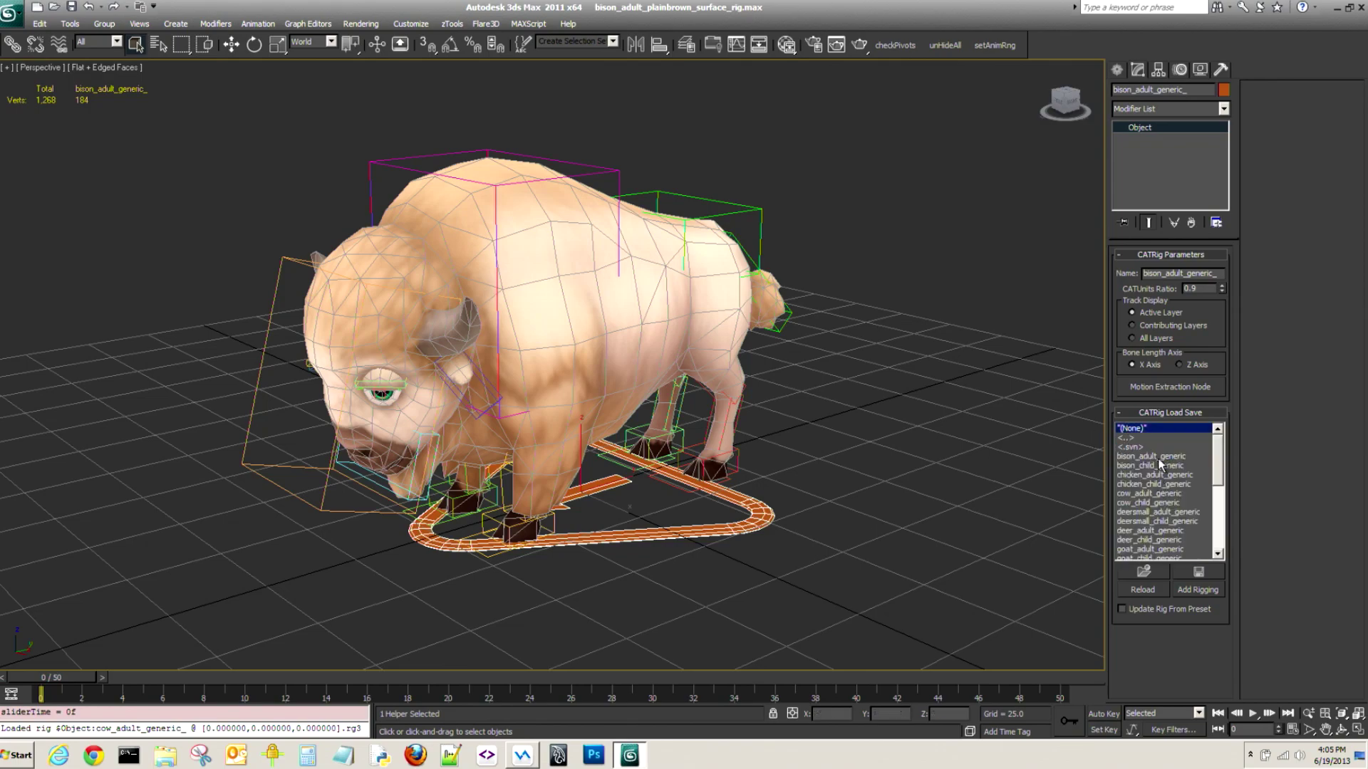
pyautogui.click(1154, 456)
pyautogui.keyDown('alt'); pyautogui.moveTo(985, 476); pyautogui.dragTo(881, 513, button='middle'); pyautogui.keyUp('alt')
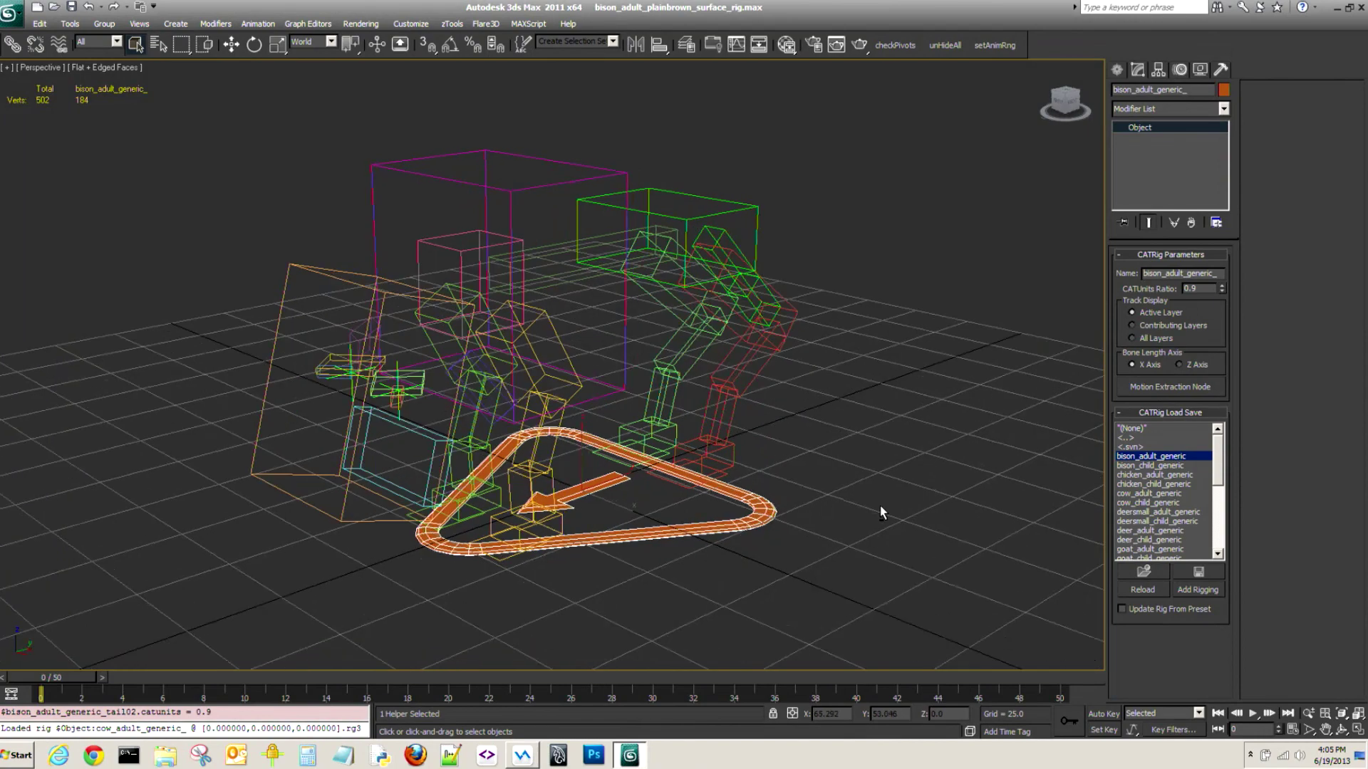
# Load the dark brown child bison preset from the folder of bison variants.
pyautogui.doubleClick(1137, 438)
pyautogui.doubleClick(1157, 466)
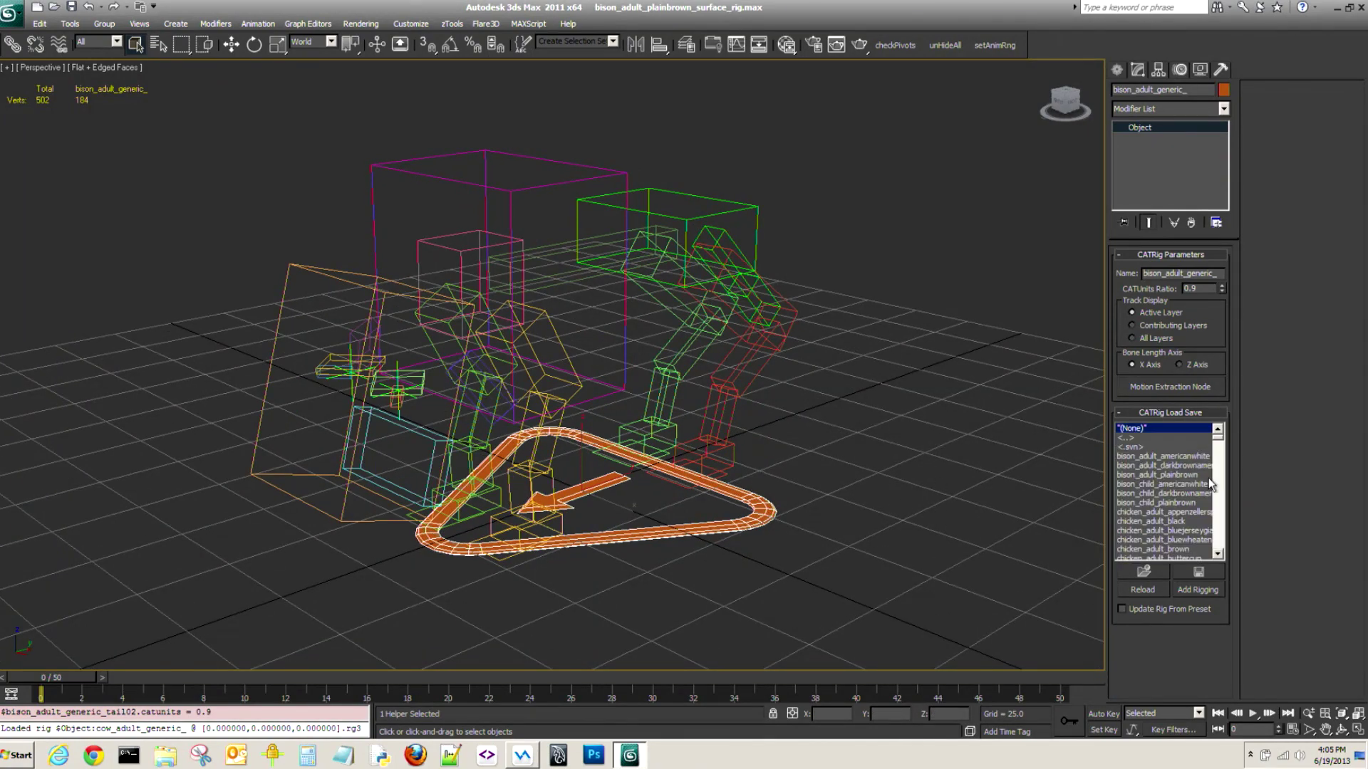
pyautogui.doubleClick(1172, 497)
pyautogui.keyDown('alt'); pyautogui.moveTo(946, 448); pyautogui.dragTo(869, 443, button='middle'); pyautogui.keyUp('alt')
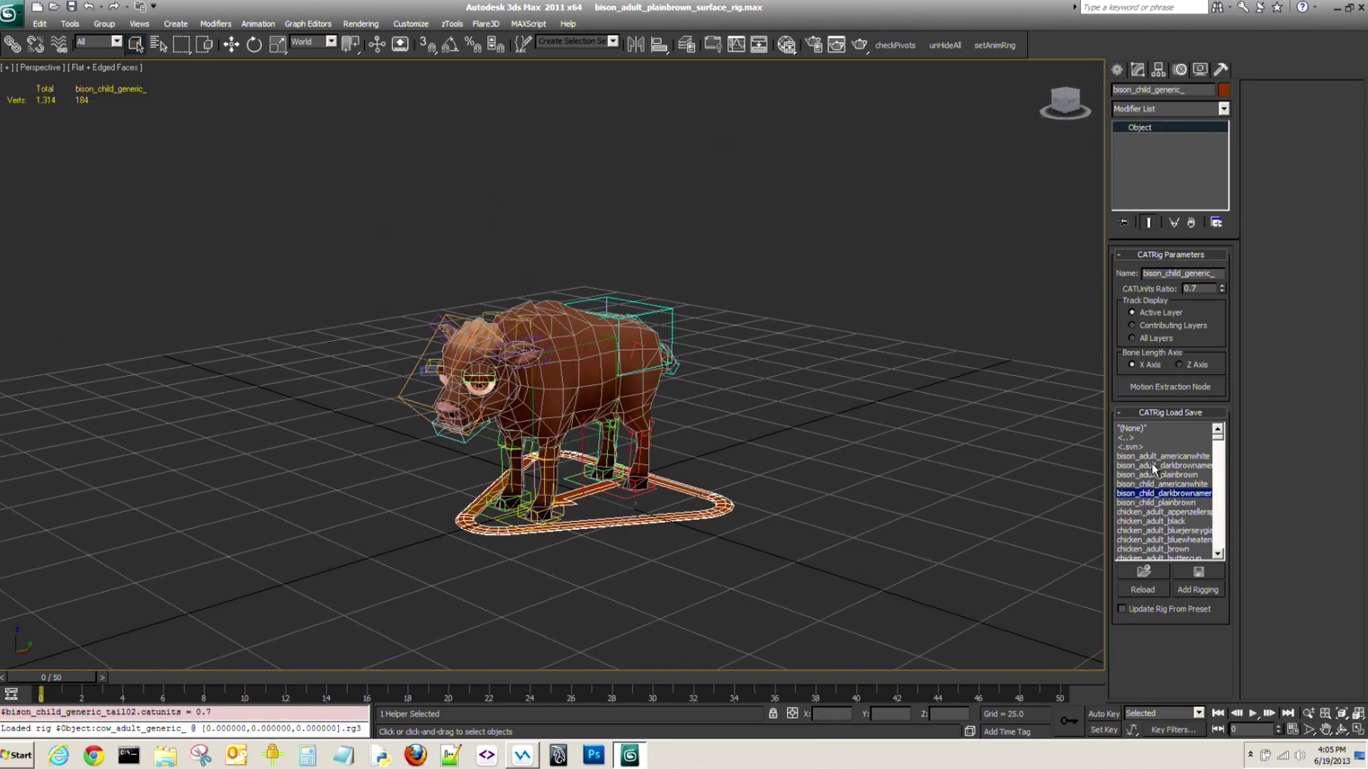
# Load the bison_adult_plainbrown preset onto the rig and clear the selection.
pyautogui.doubleClick(1168, 475)
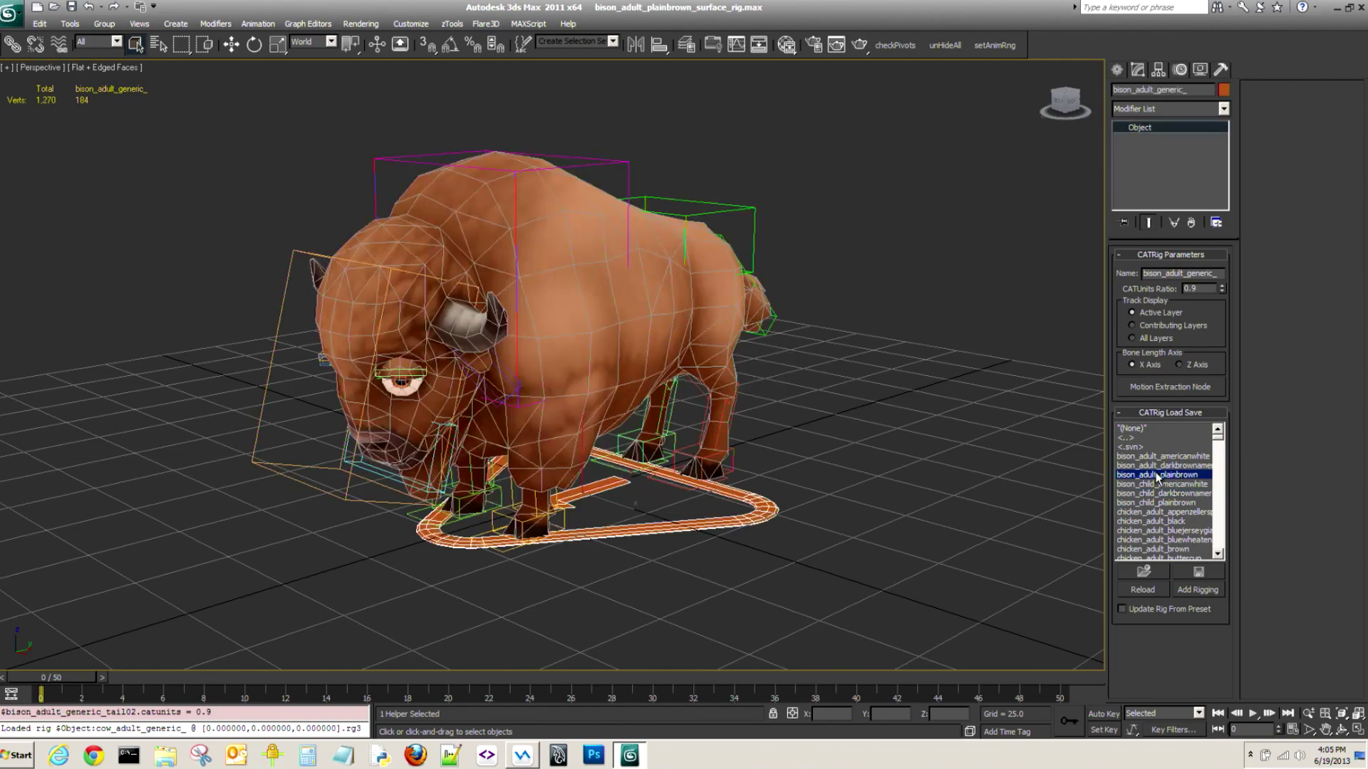
pyautogui.click(964, 365)
pyautogui.moveTo(822, 443)
pyautogui.keyDown('alt'); pyautogui.mouseDown(button='middle')
pyautogui.moveTo(831, 463)
pyautogui.moveTo(830, 436)
pyautogui.mouseUp(button='middle'); pyautogui.keyUp('alt')
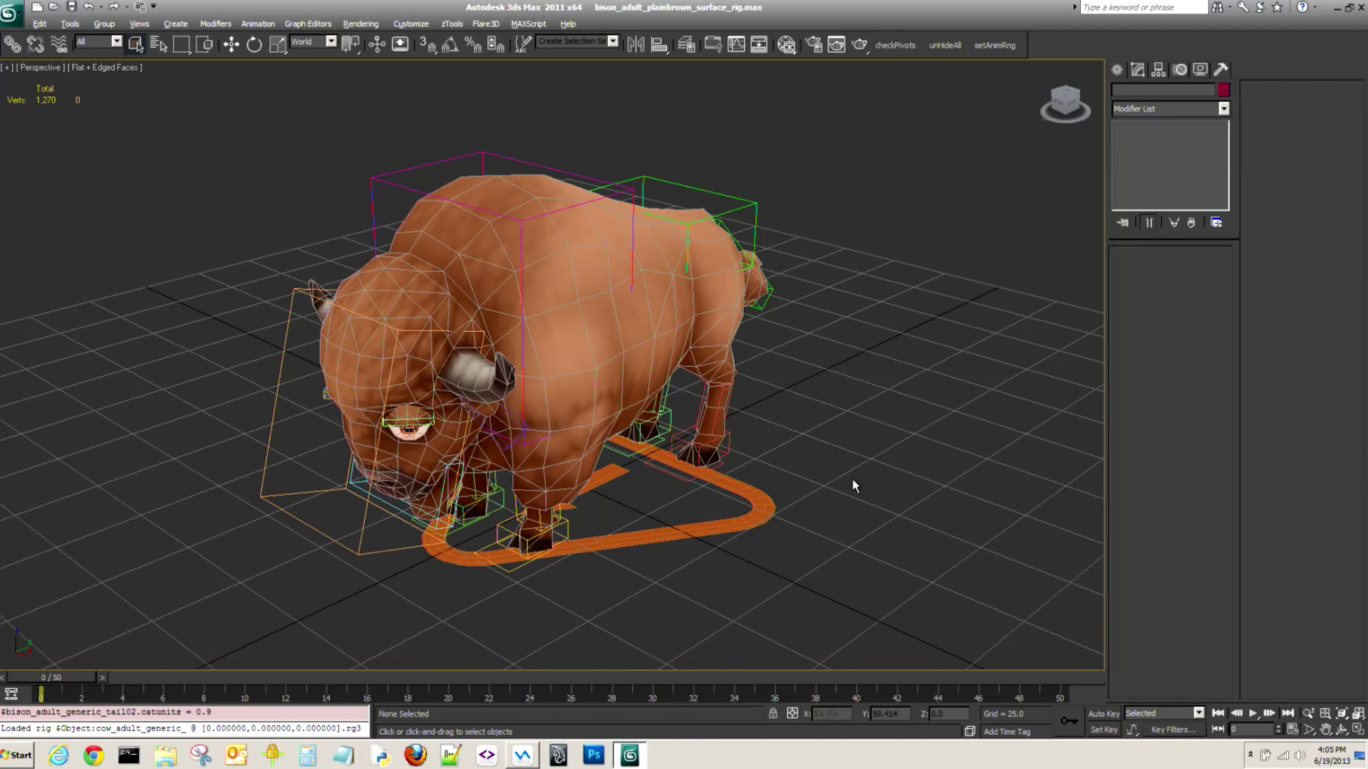
pyautogui.keyDown('alt'); pyautogui.moveTo(852, 482); pyautogui.dragTo(825, 457, button='middle'); pyautogui.keyUp('alt')
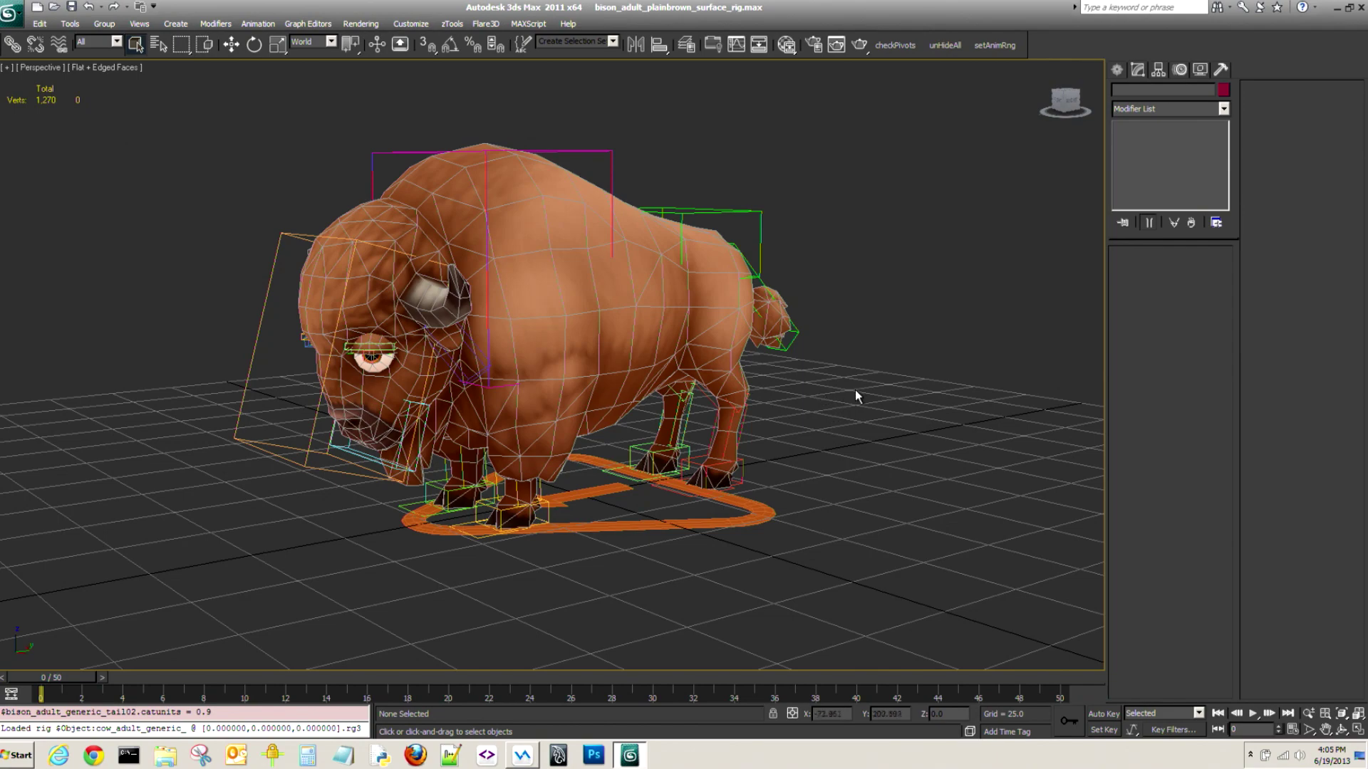
pyautogui.keyDown('alt'); pyautogui.moveTo(832, 408); pyautogui.dragTo(784, 458, button='middle'); pyautogui.keyUp('alt')
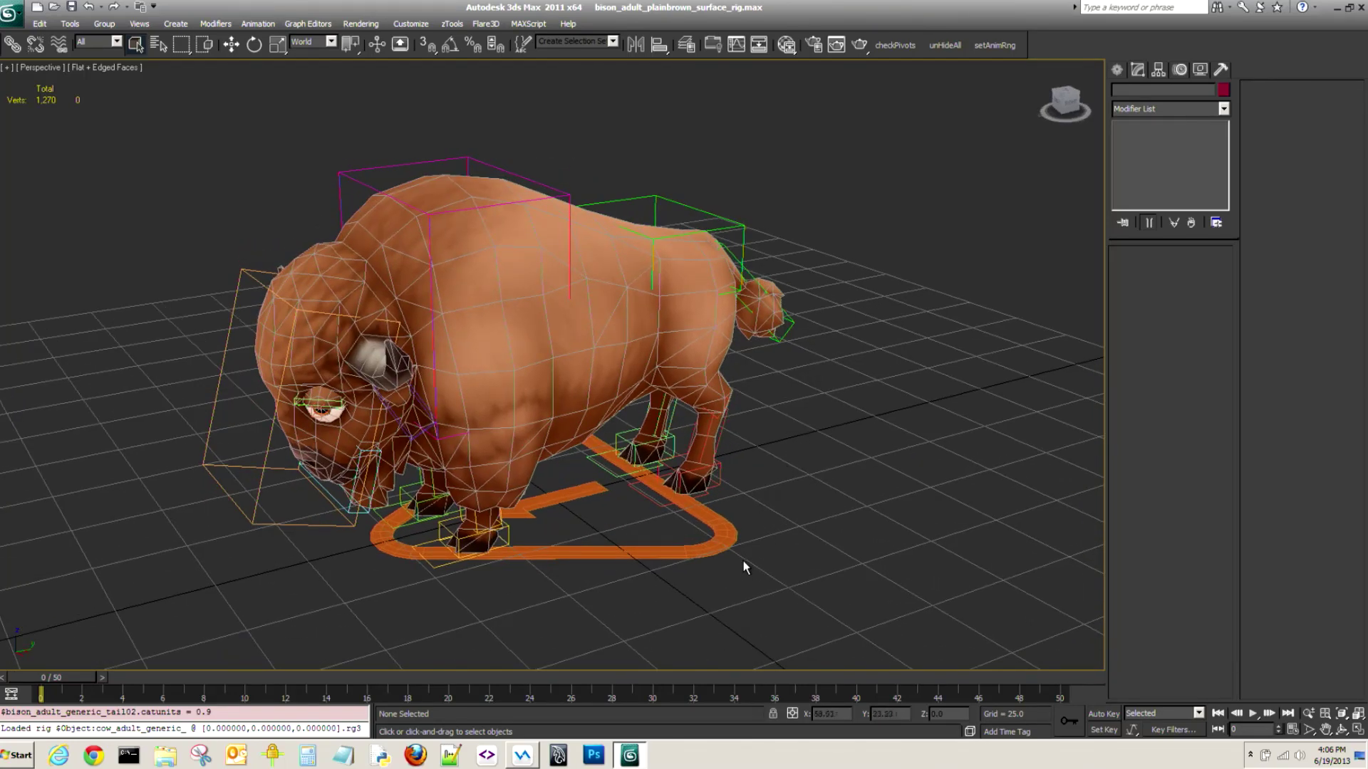
pyautogui.keyDown('alt'); pyautogui.moveTo(770, 545); pyautogui.dragTo(782, 533, button='middle'); pyautogui.keyUp('alt')
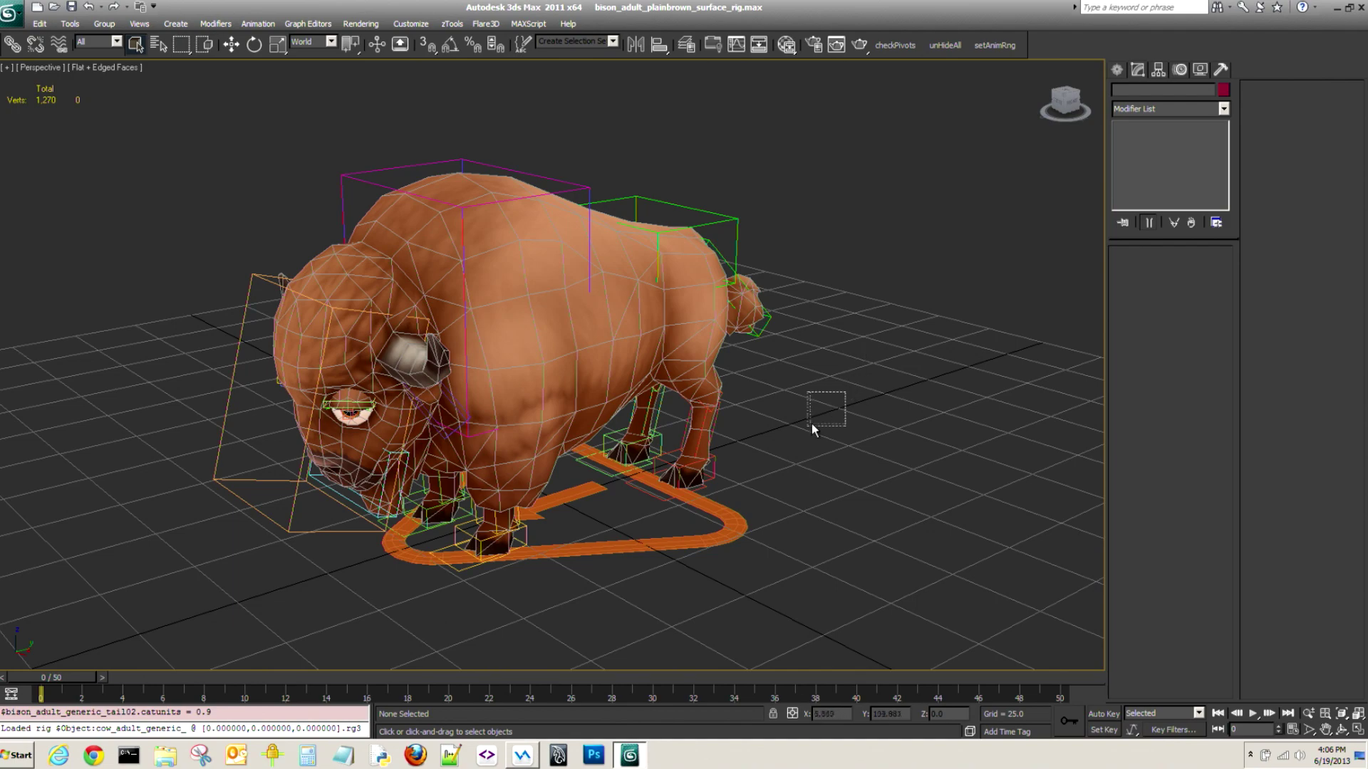
pyautogui.moveTo(810, 429)
pyautogui.keyDown('alt'); pyautogui.mouseDown(button='middle')
pyautogui.moveTo(818, 412)
pyautogui.moveTo(792, 443)
pyautogui.mouseUp(button='middle'); pyautogui.keyUp('alt')
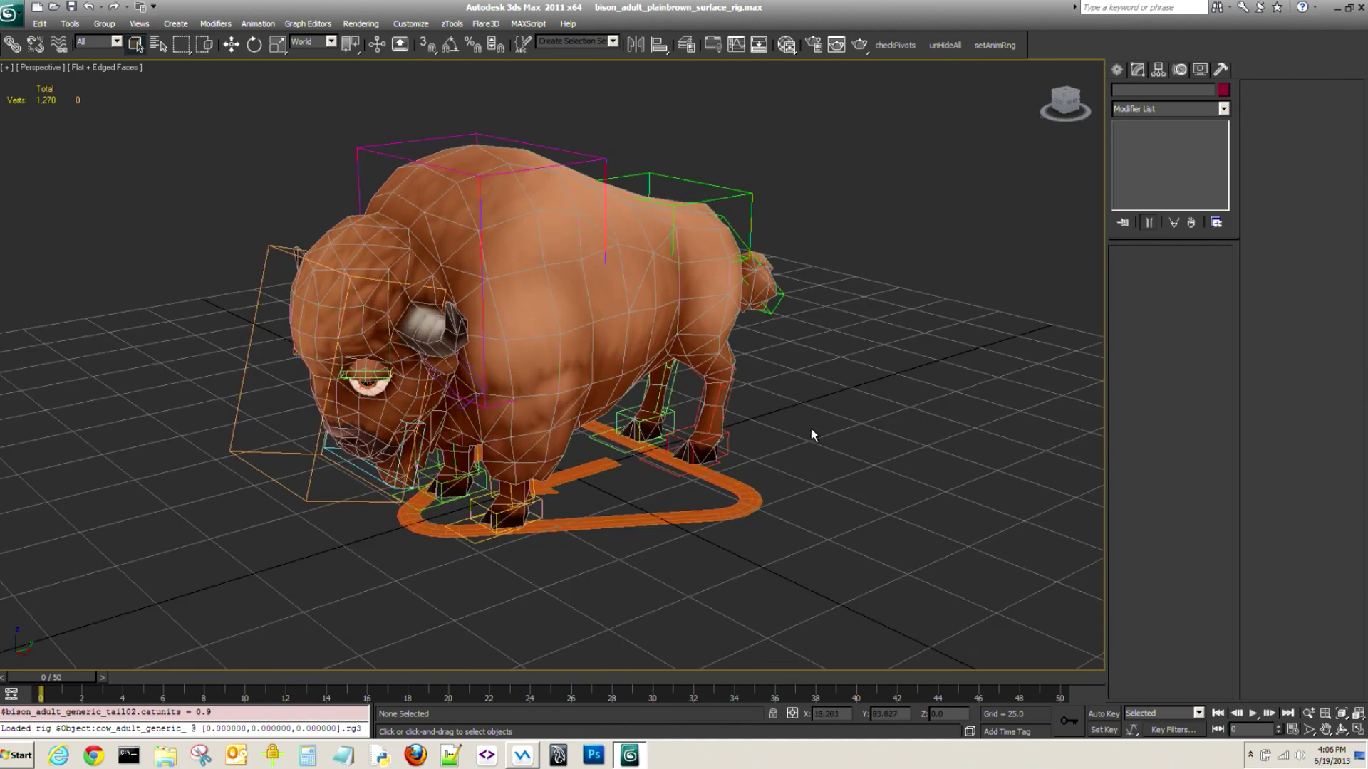
pyautogui.moveTo(783, 368); pyautogui.dragTo(788, 415, button='middle')
pyautogui.press('alt')
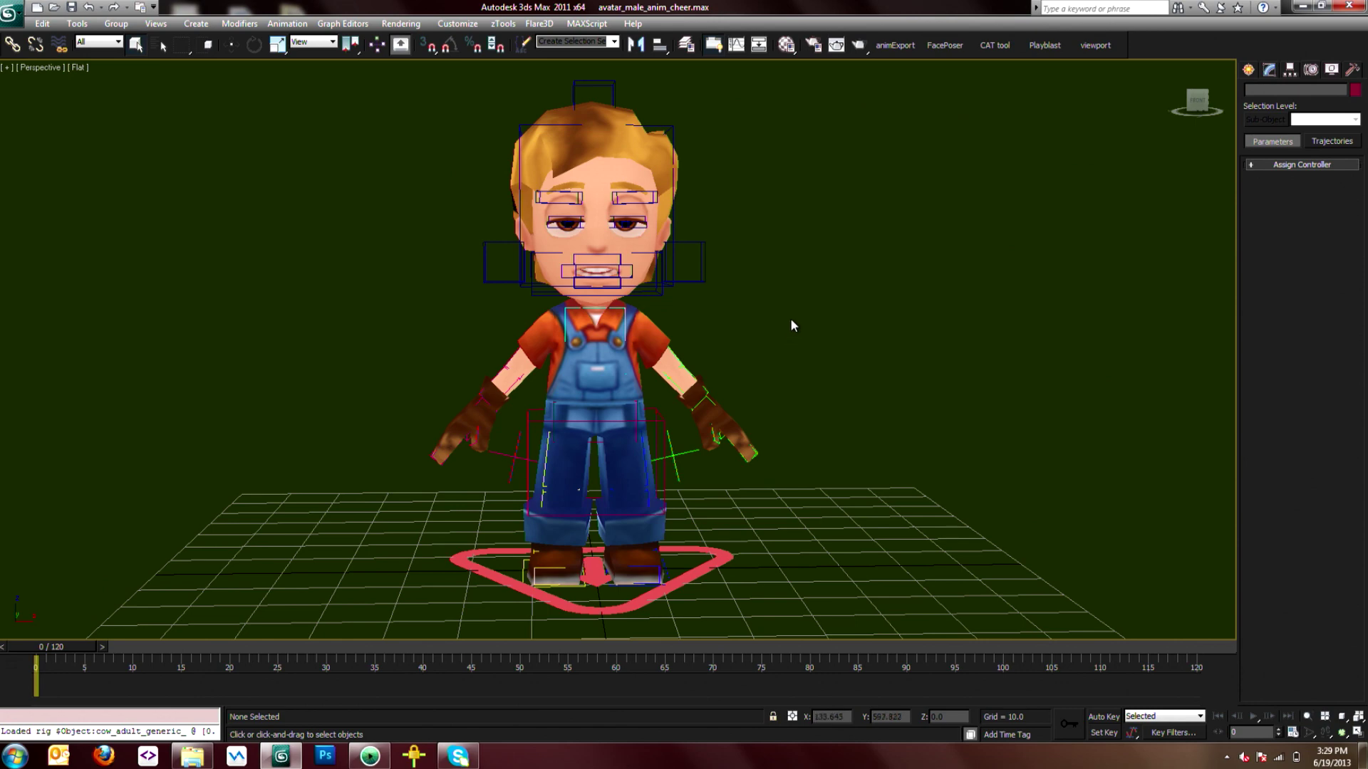
pyautogui.moveTo(806, 315); pyautogui.dragTo(802, 318, button='middle')
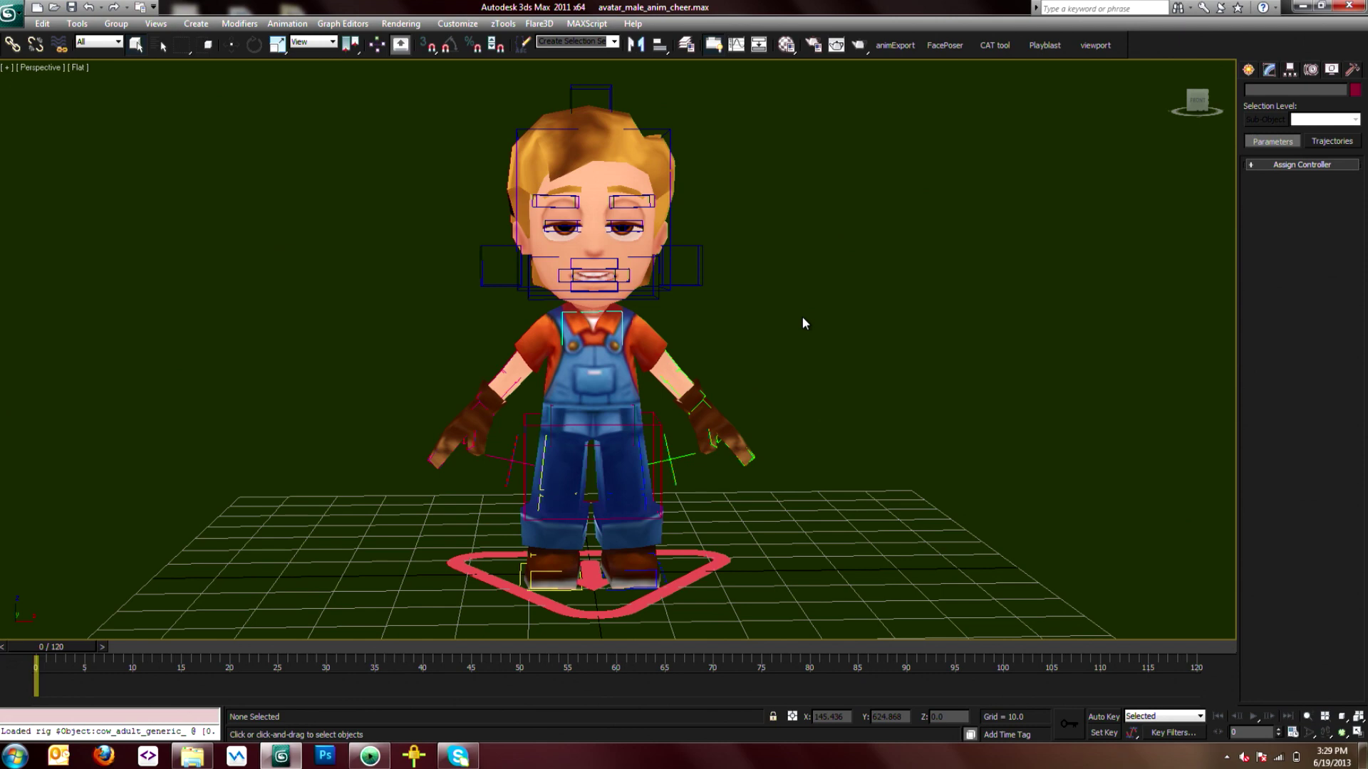
# Switch to Kinovea to show the cheer_cut_h264.mov reference video beside the character, and return to 3ds Max.
pyautogui.click(370, 756)
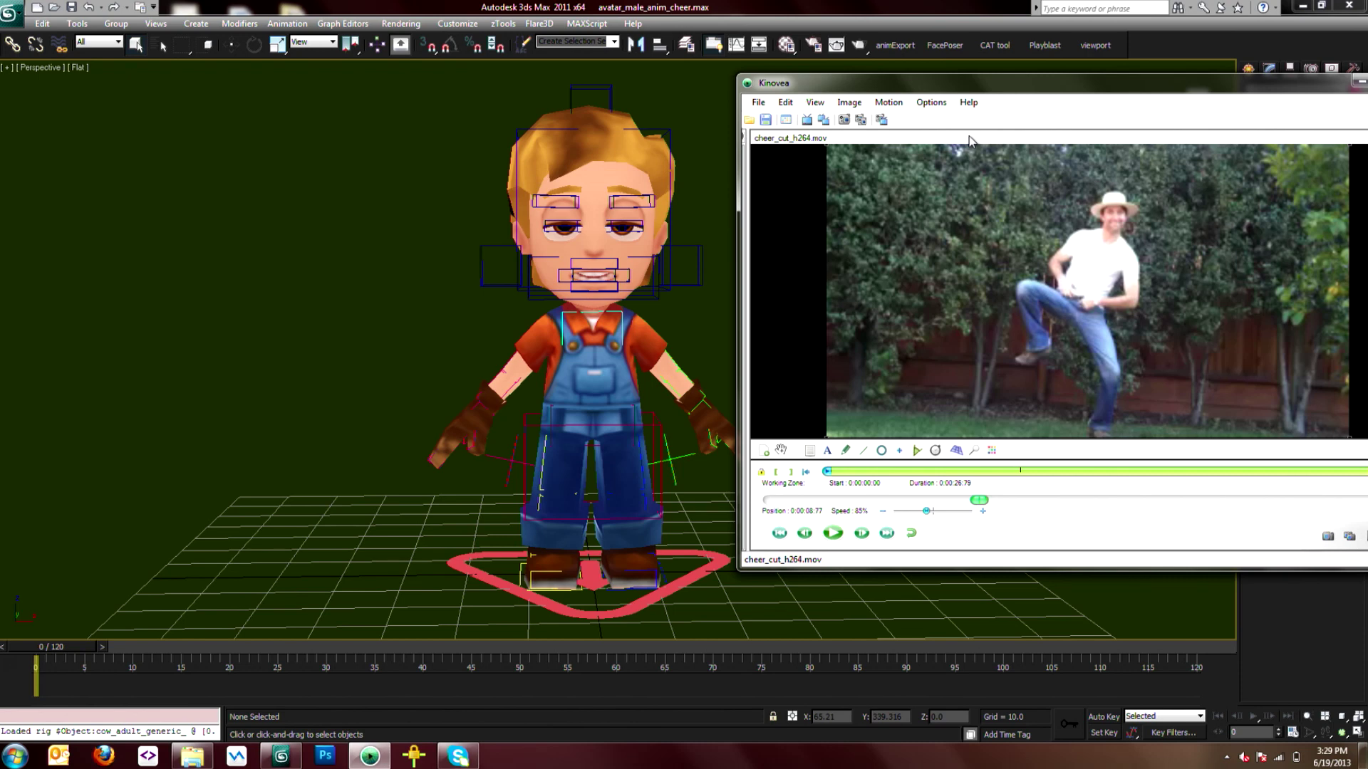
pyautogui.moveTo(1032, 88); pyautogui.dragTo(895, 86)
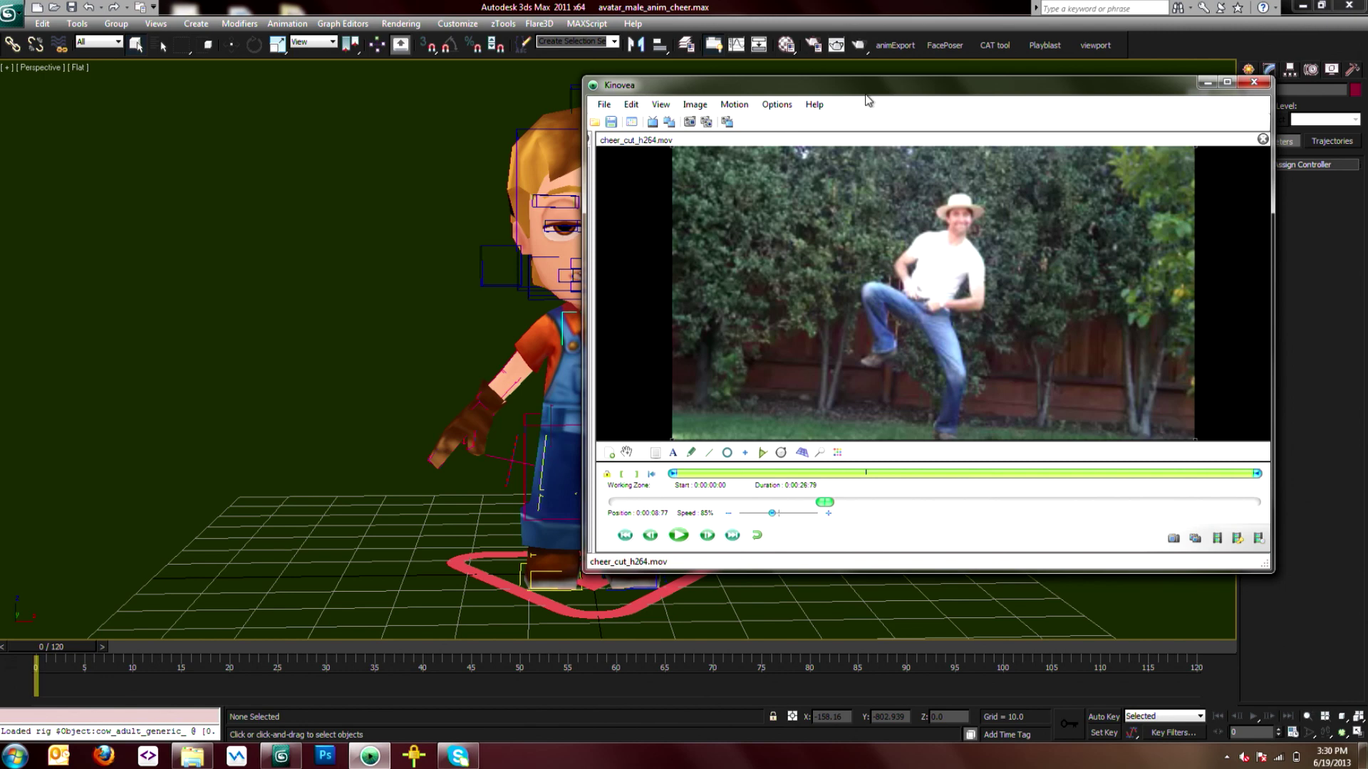
pyautogui.moveTo(867, 95); pyautogui.dragTo(968, 95)
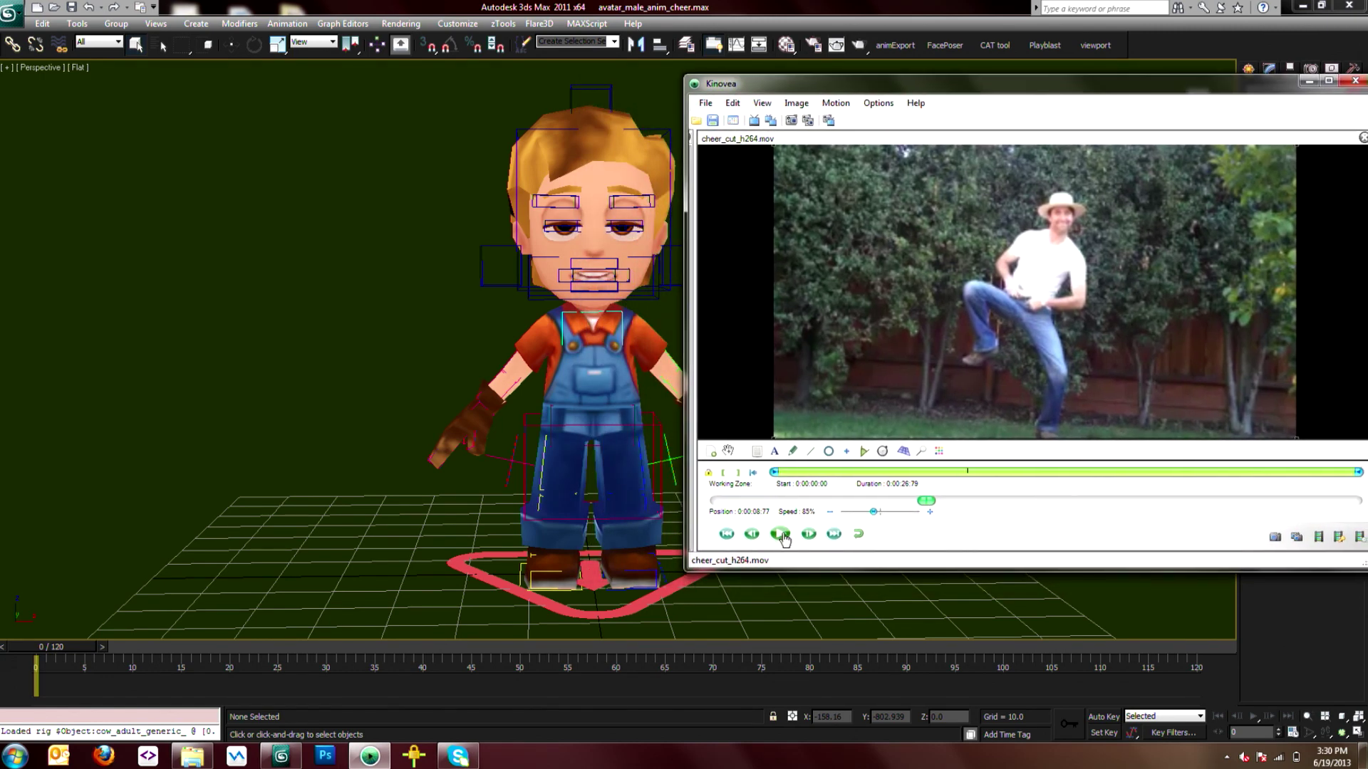
pyautogui.click(669, 4)
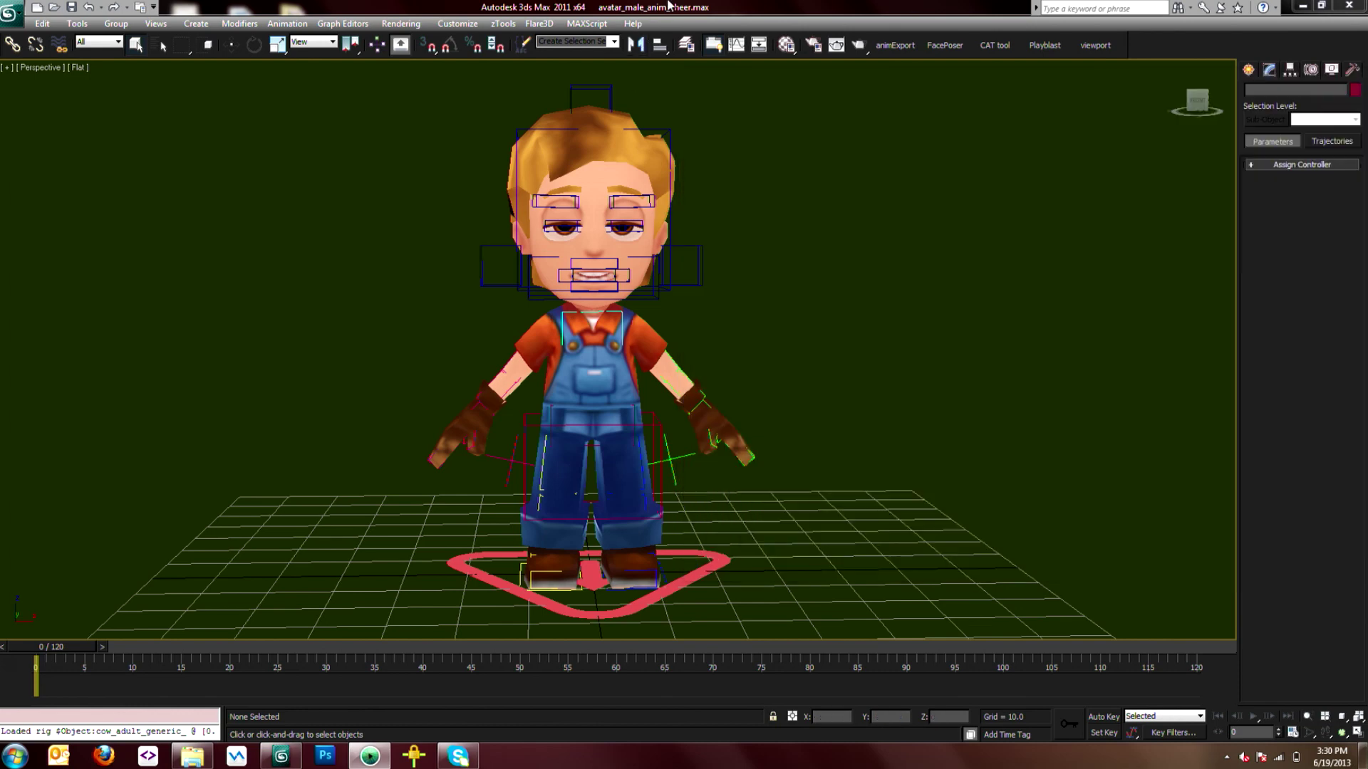
# Play the avatar's cheer animation in the perspective view and stop the playback.
pyautogui.moveTo(782, 273); pyautogui.dragTo(768, 261, button='middle')
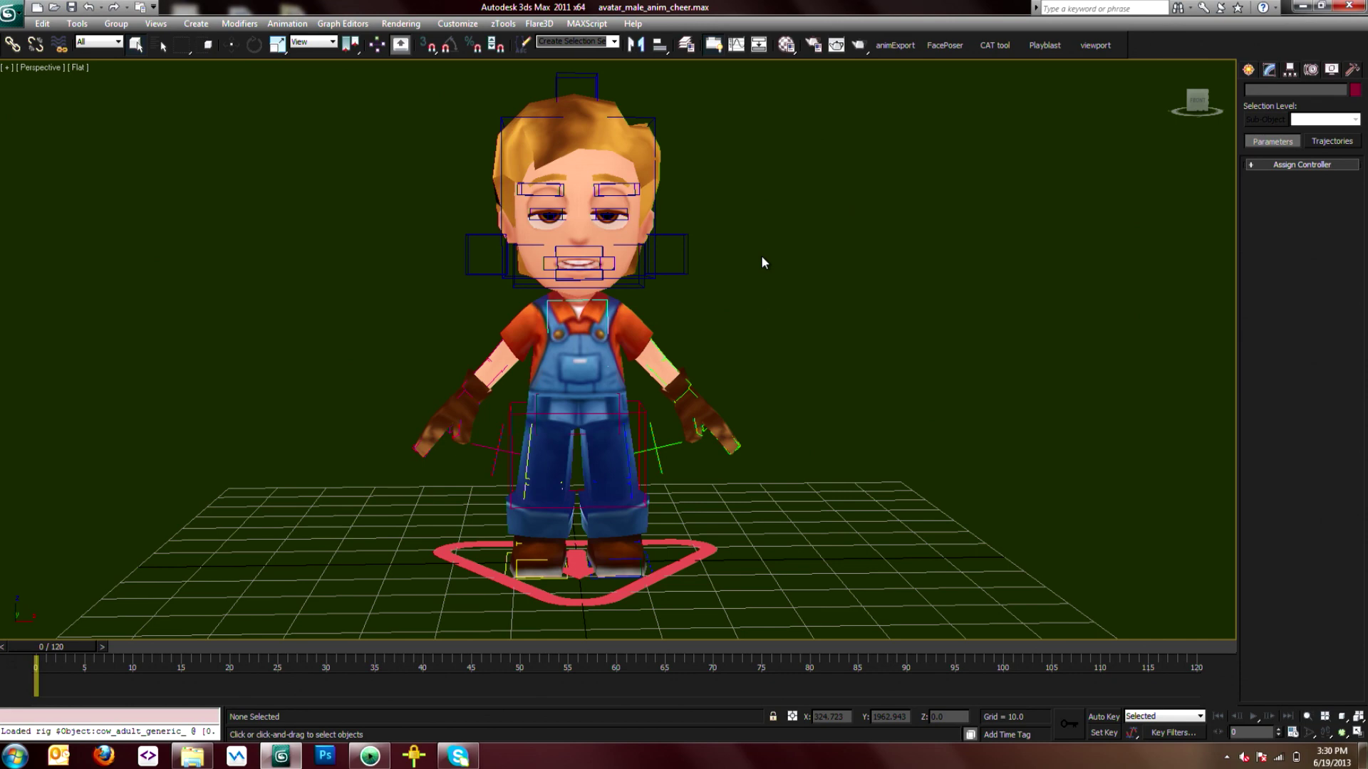
pyautogui.press('/')
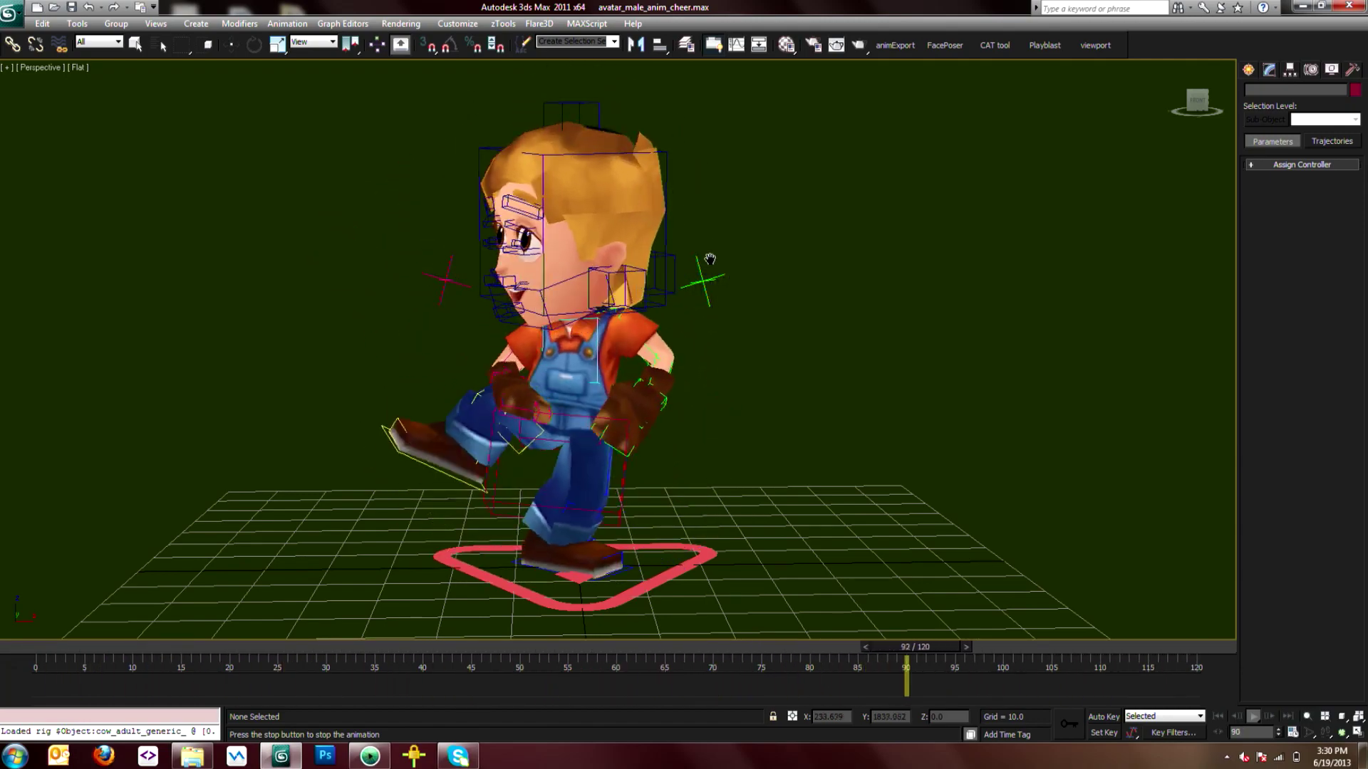
pyautogui.press('/')
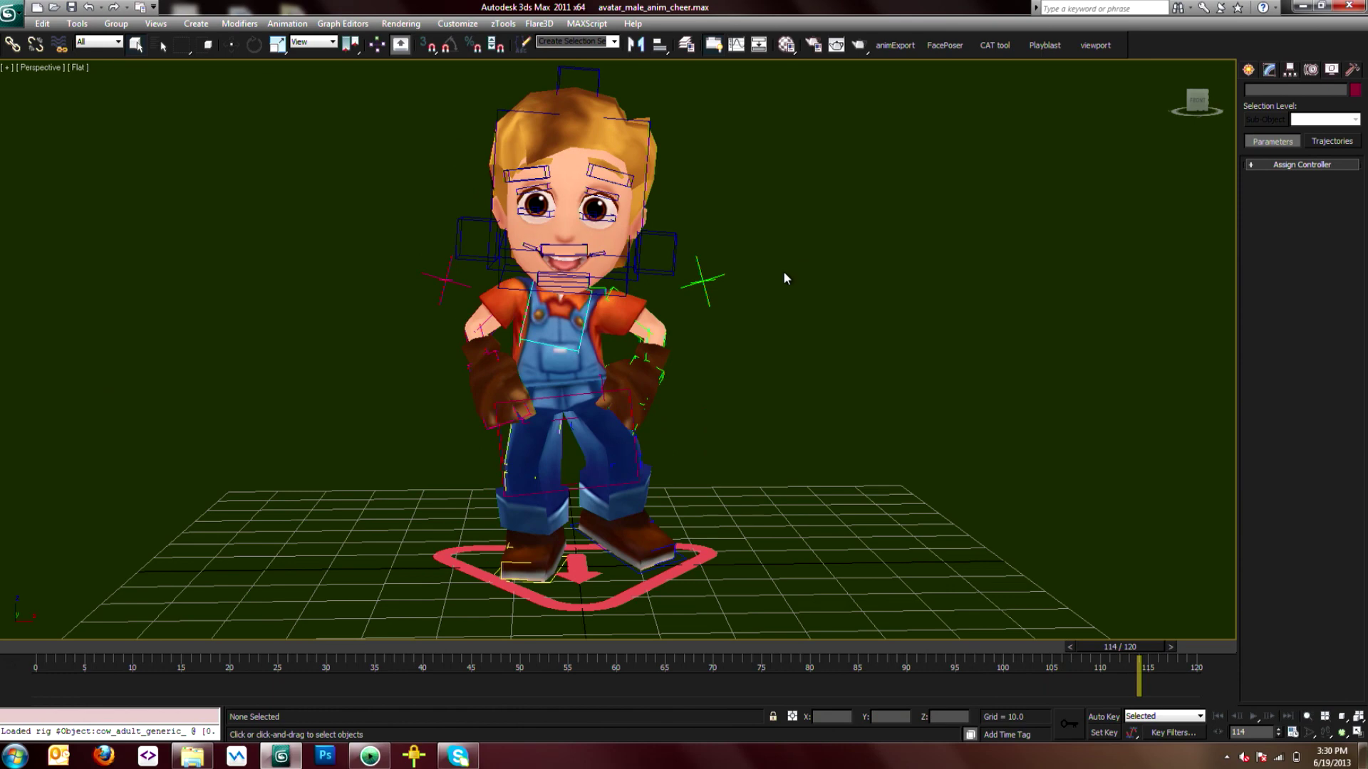
# Switch to Kinovea, bring its window over the character, rewind the cheer reference video and play it.
pyautogui.click(372, 758)
pyautogui.moveTo(995, 90); pyautogui.dragTo(802, 90)
pyautogui.moveTo(731, 500); pyautogui.dragTo(532, 511)
pyautogui.click(587, 534)
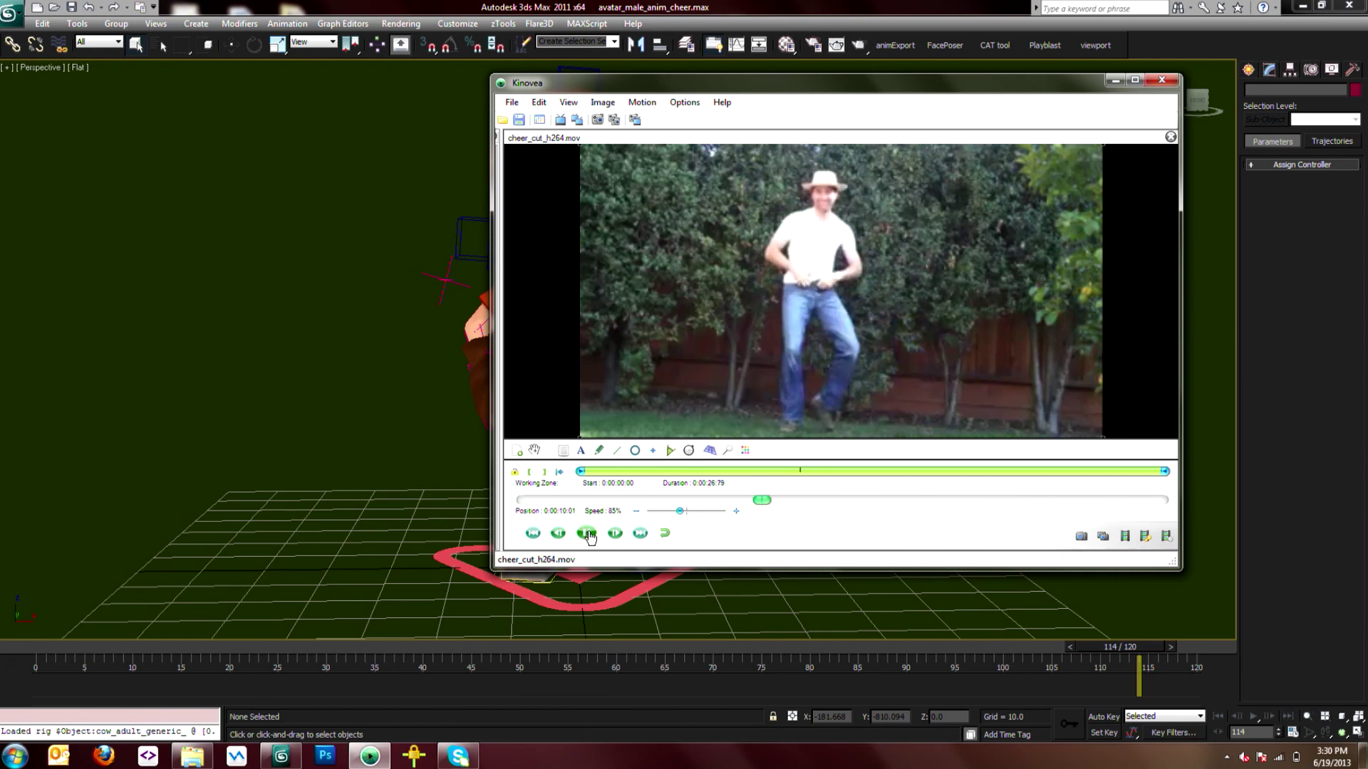
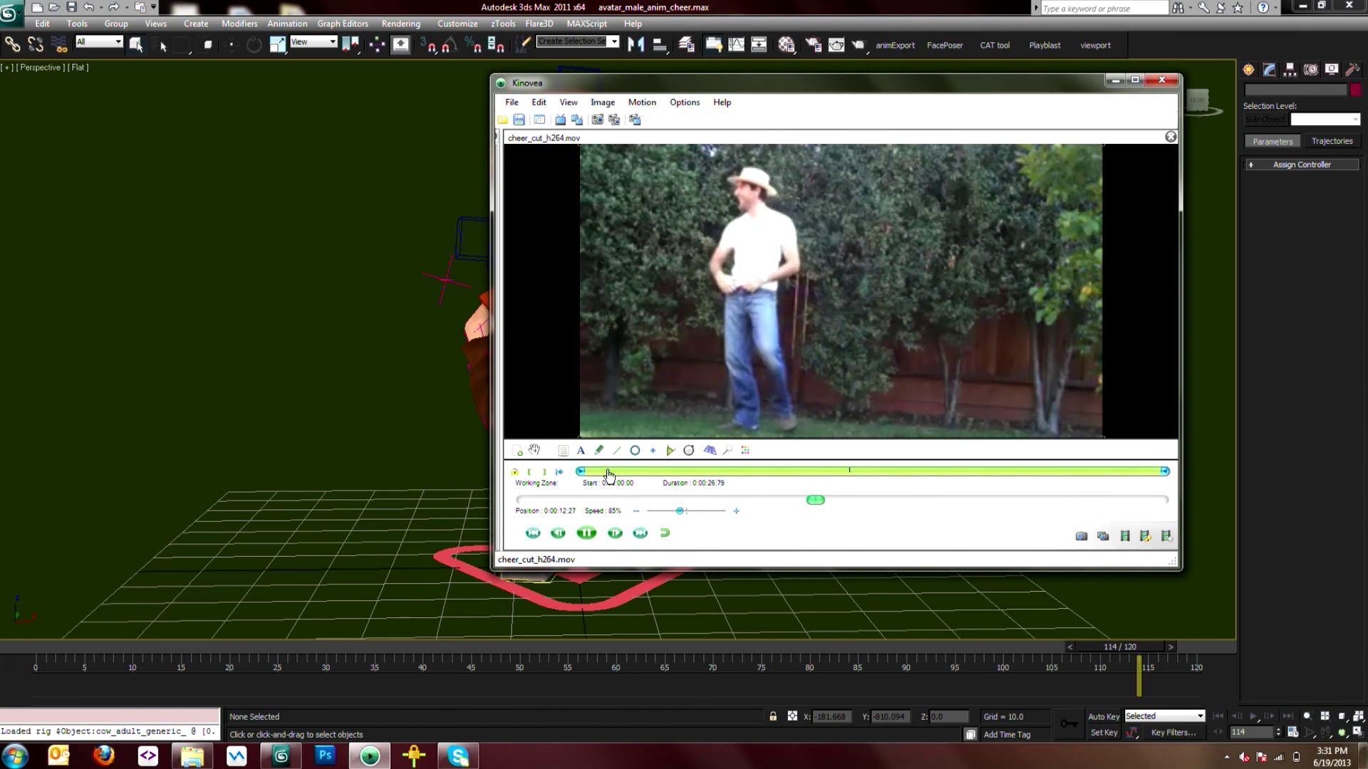
# Pause the cheer reference video in Kinovea, return to 3ds Max and play the avatar's cheer animation.
pyautogui.click(586, 532)
pyautogui.click(730, 5)
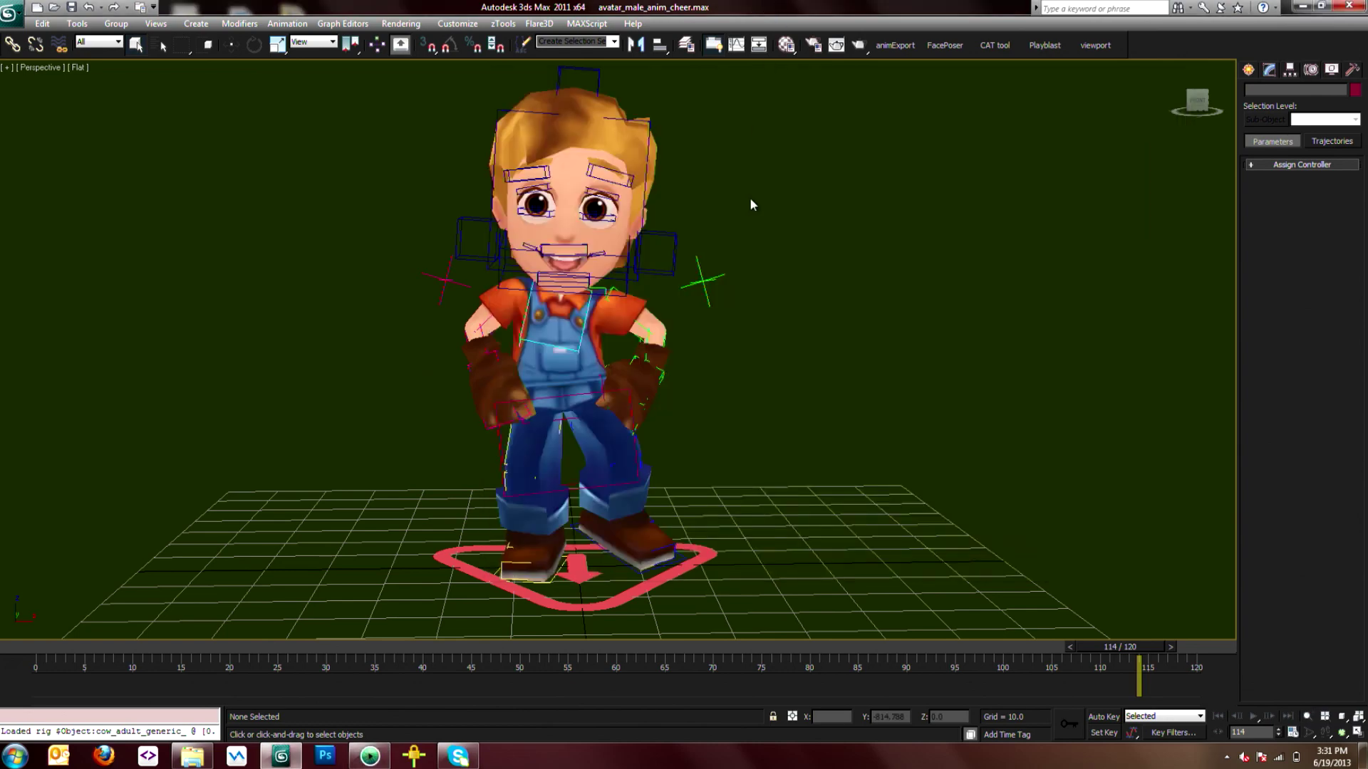
pyautogui.press('/')
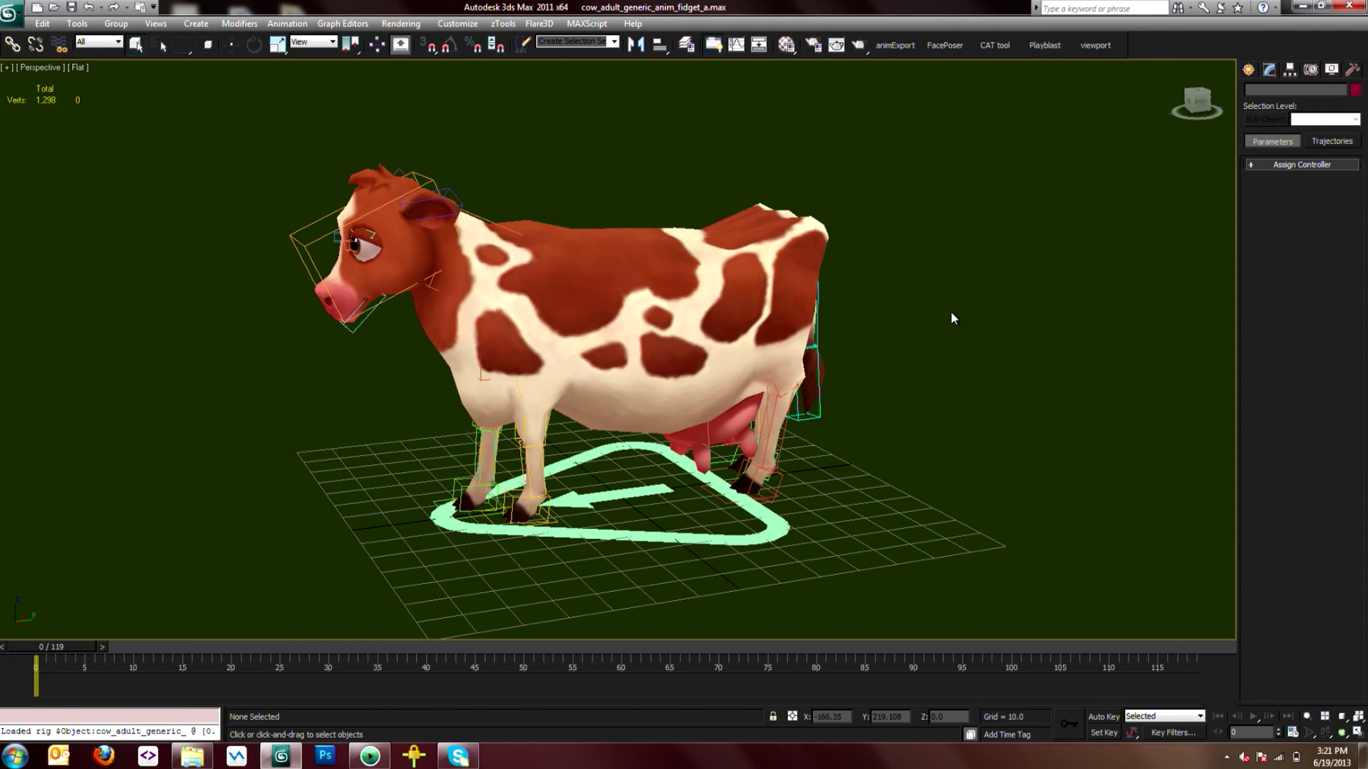
# Play the cow's fidget animation in the perspective view and stop it at frame 29.
pyautogui.press('/')
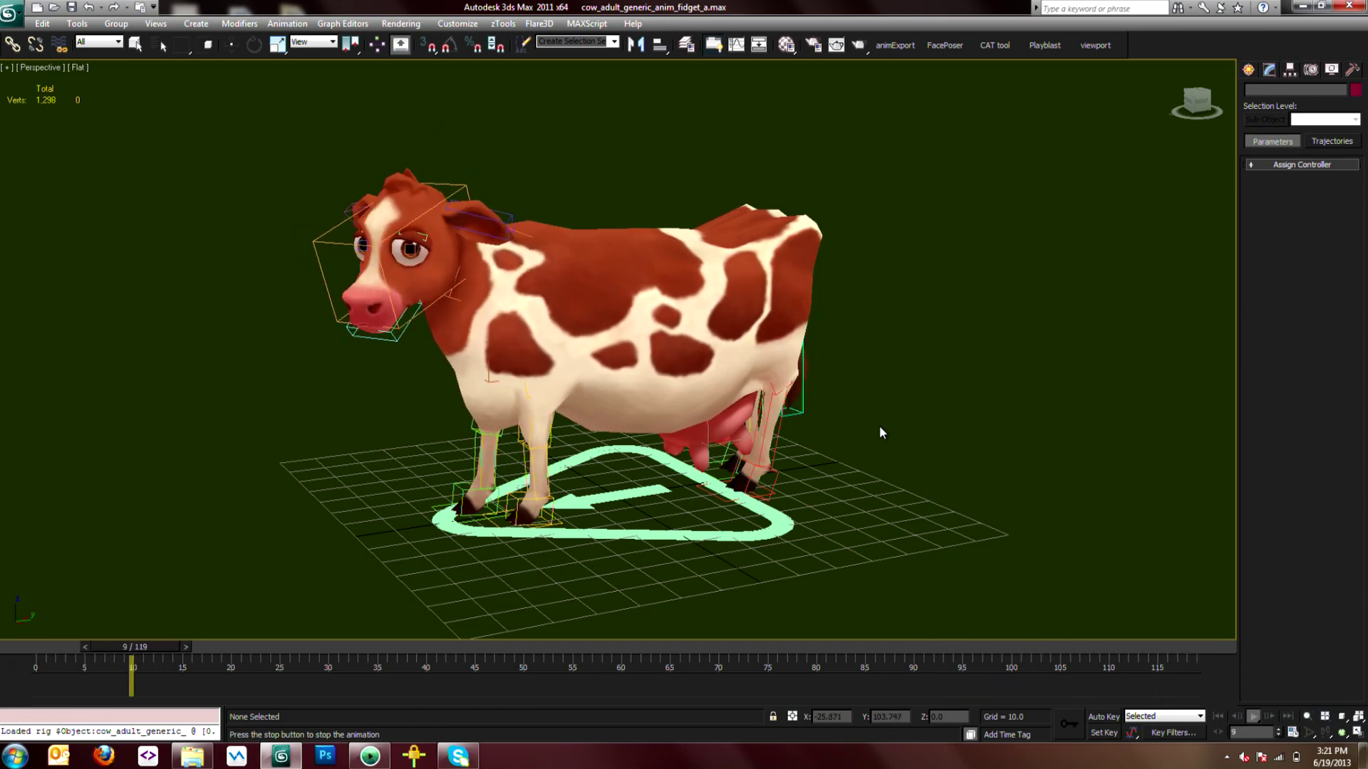
pyautogui.press('/')
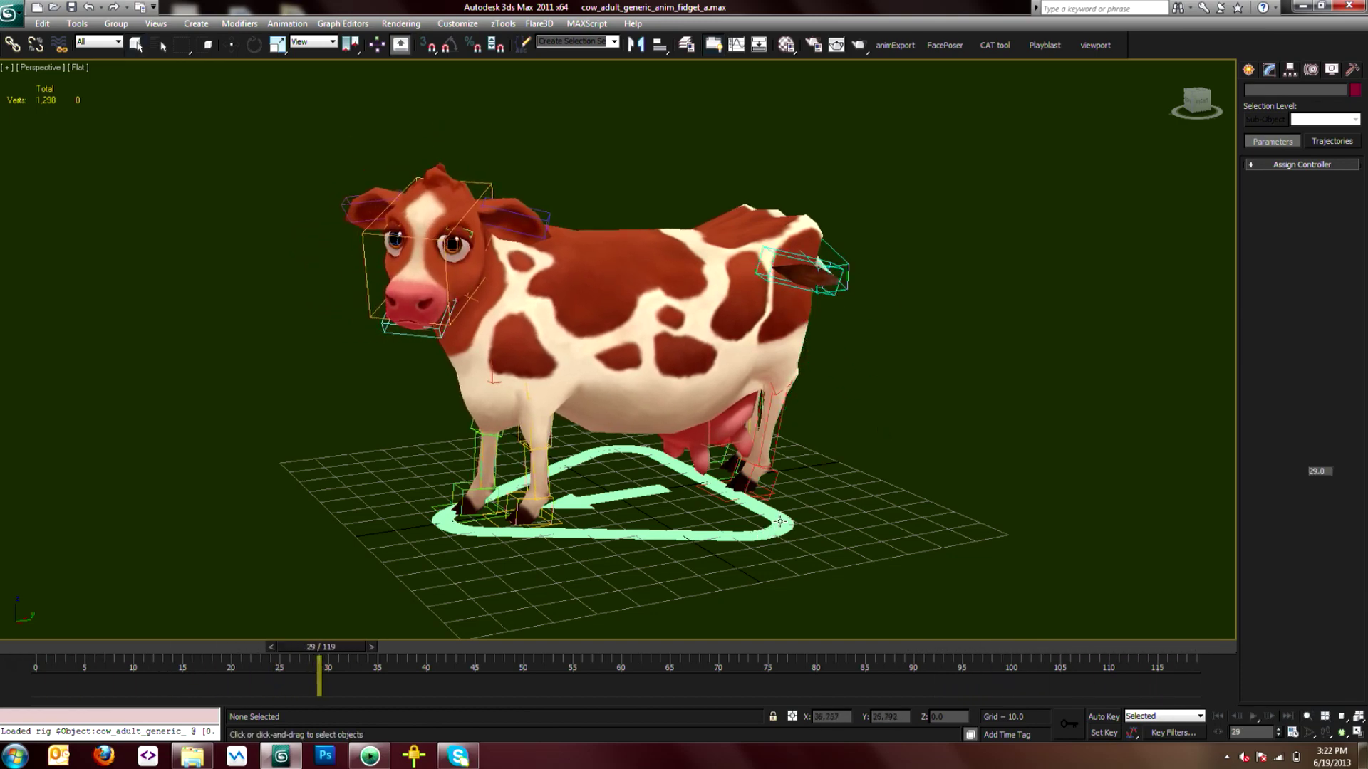
# Select the cow rig's base helper, start saving its animation as a CAT clip and browse to cow_adult > generic > anim > clips.
pyautogui.click(780, 523)
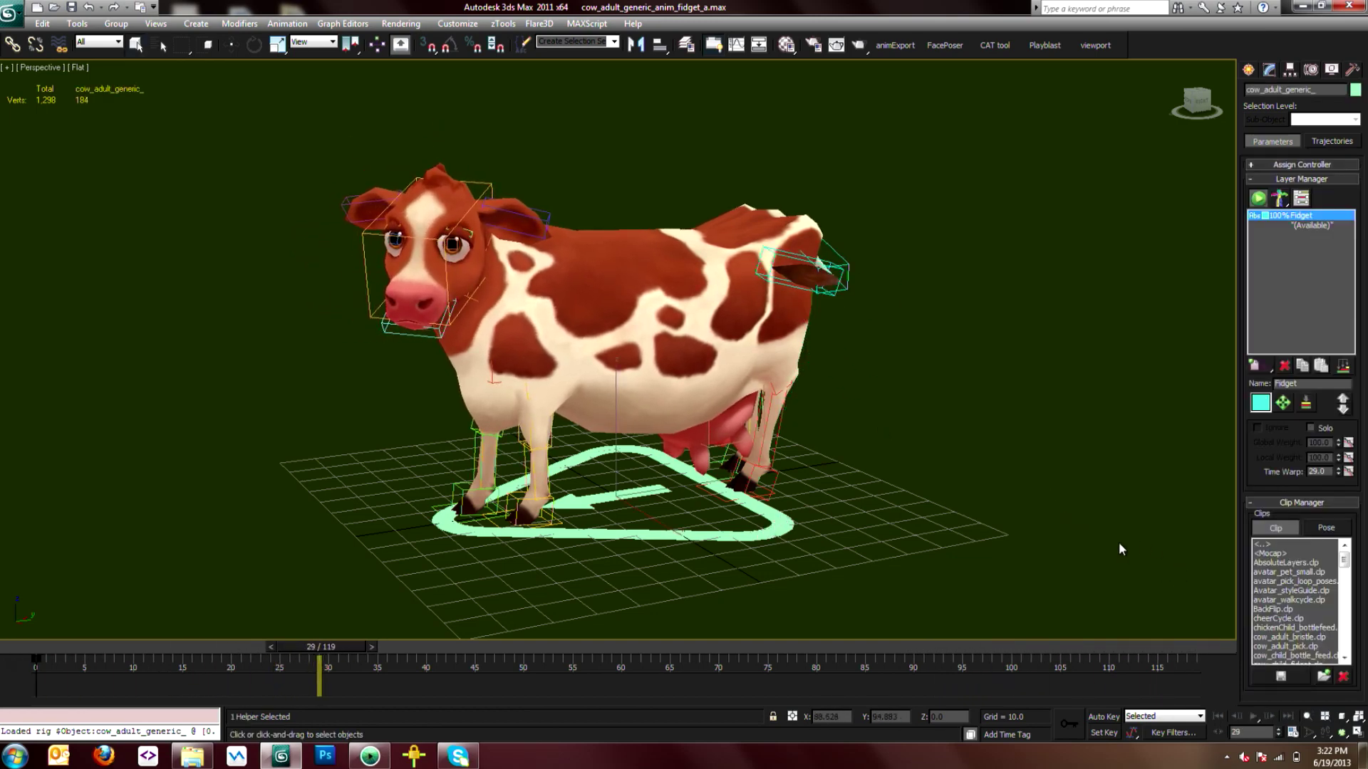
pyautogui.click(1281, 676)
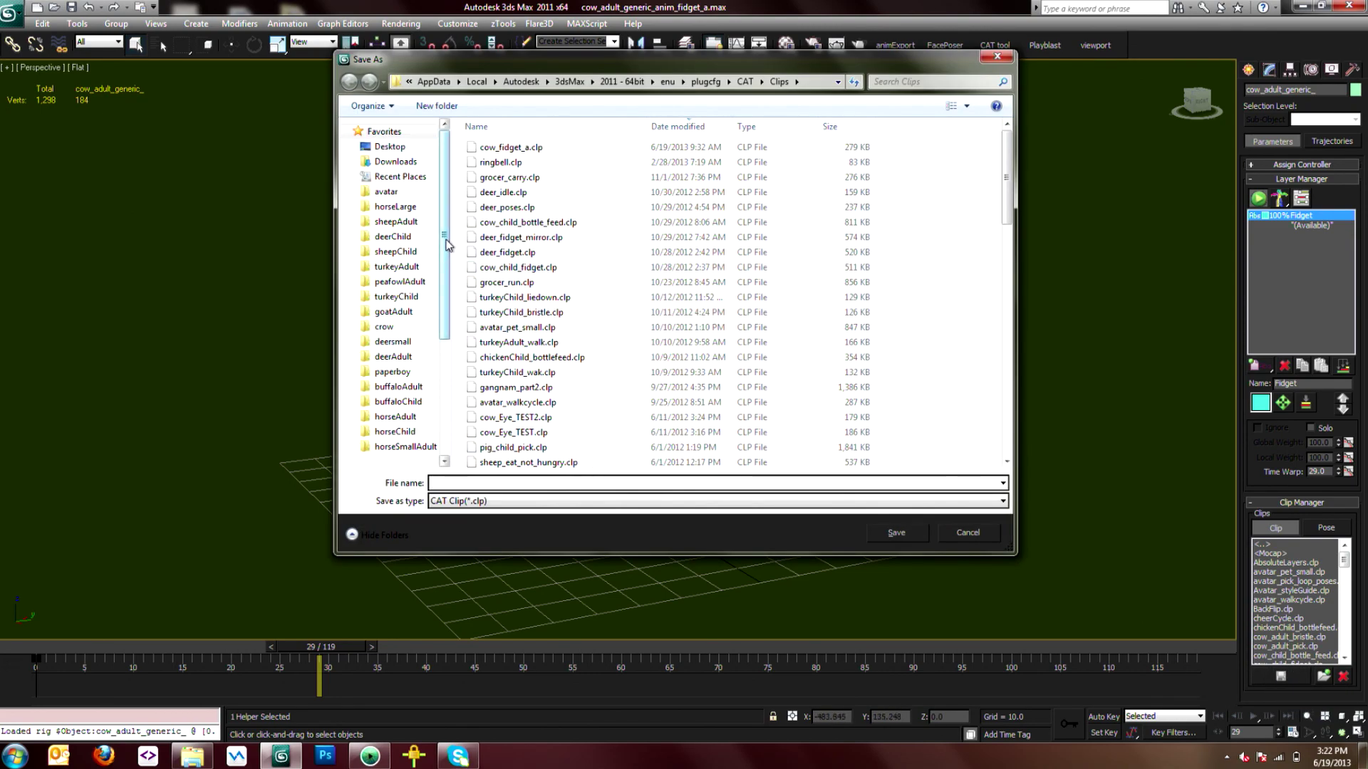
pyautogui.click(406, 418)
pyautogui.click(587, 82)
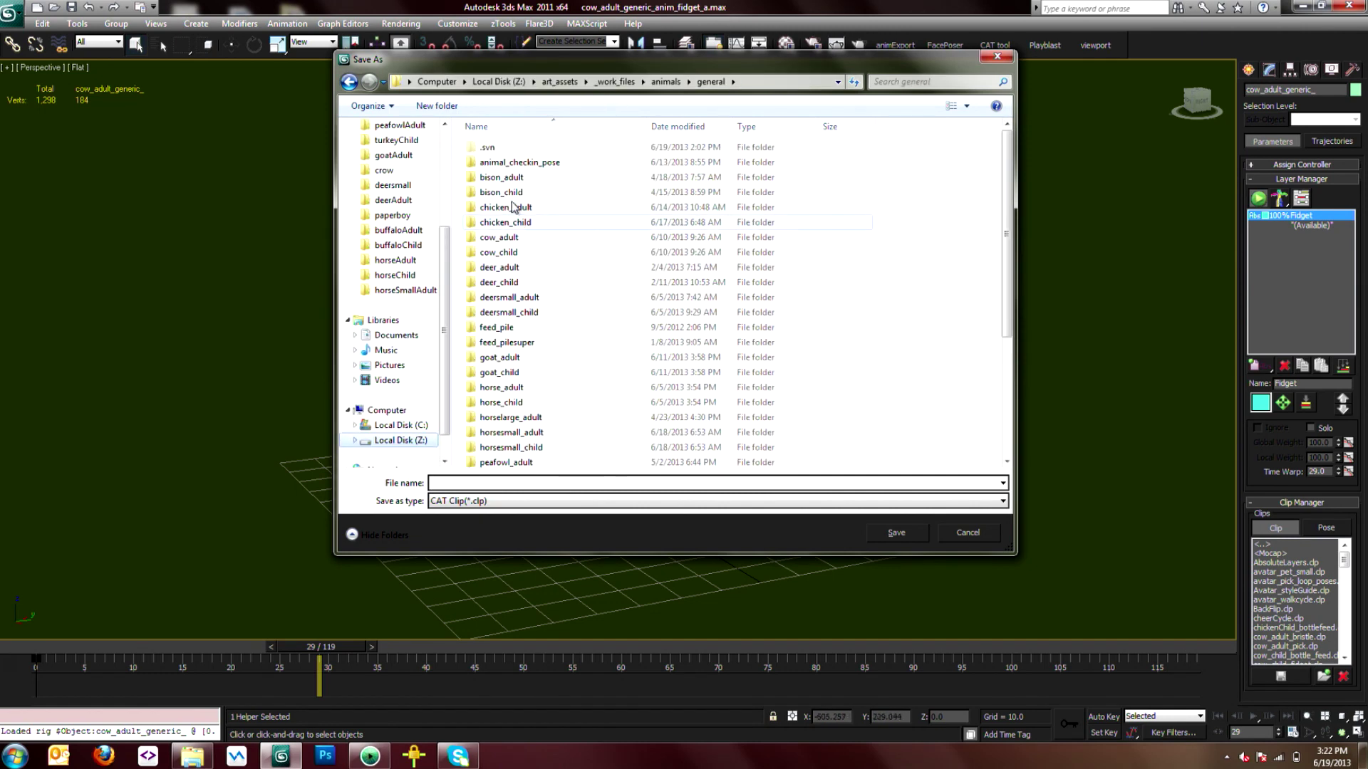
pyautogui.doubleClick(512, 238)
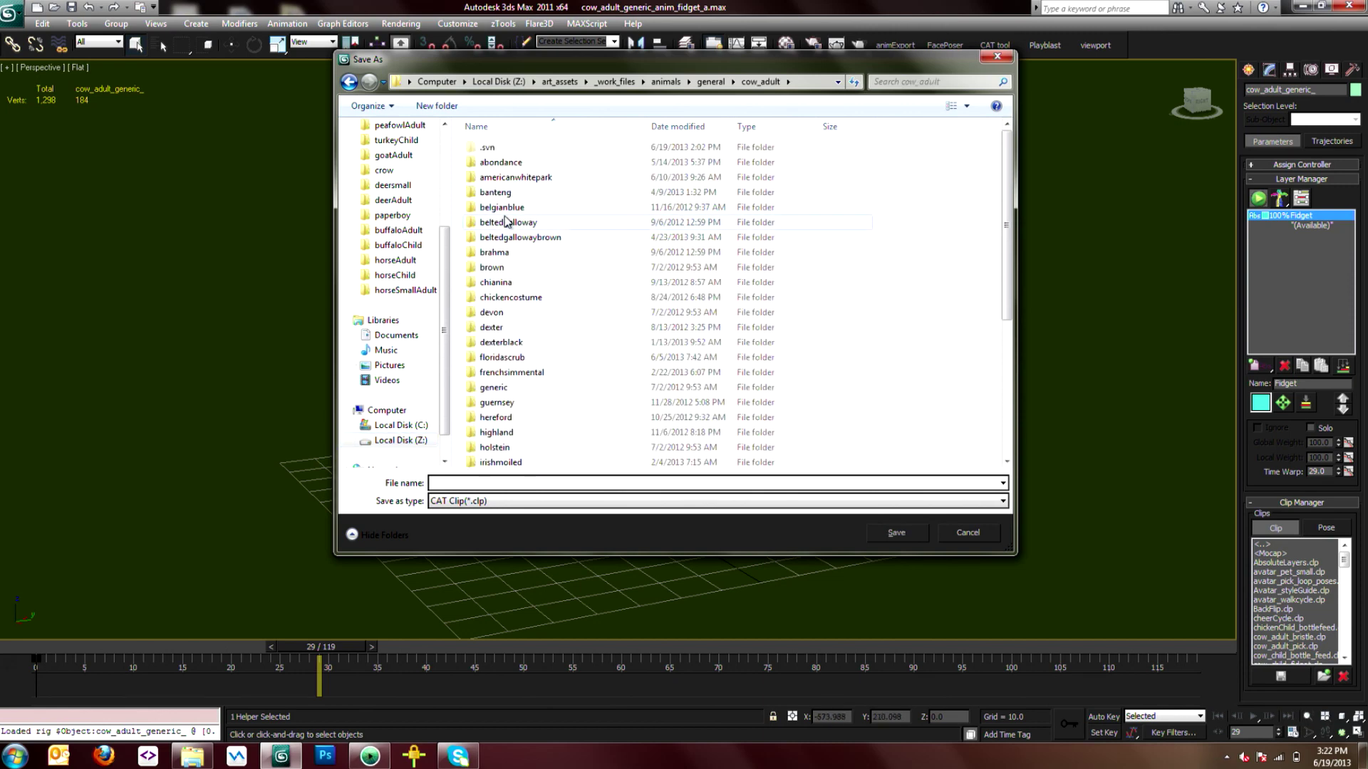
pyautogui.write('g')
pyautogui.press('Return')
pyautogui.write('a')
pyautogui.press('Return')
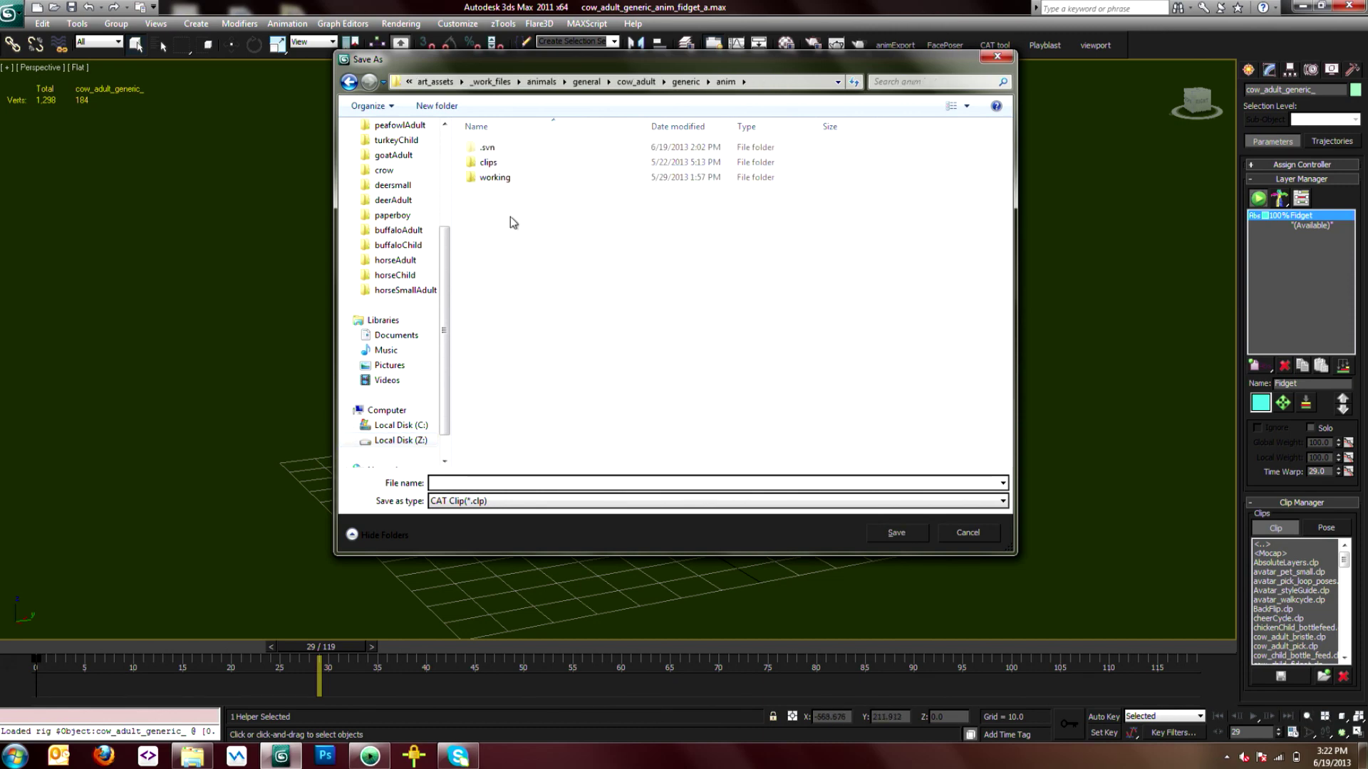
pyautogui.write('c')
pyautogui.press('Return')
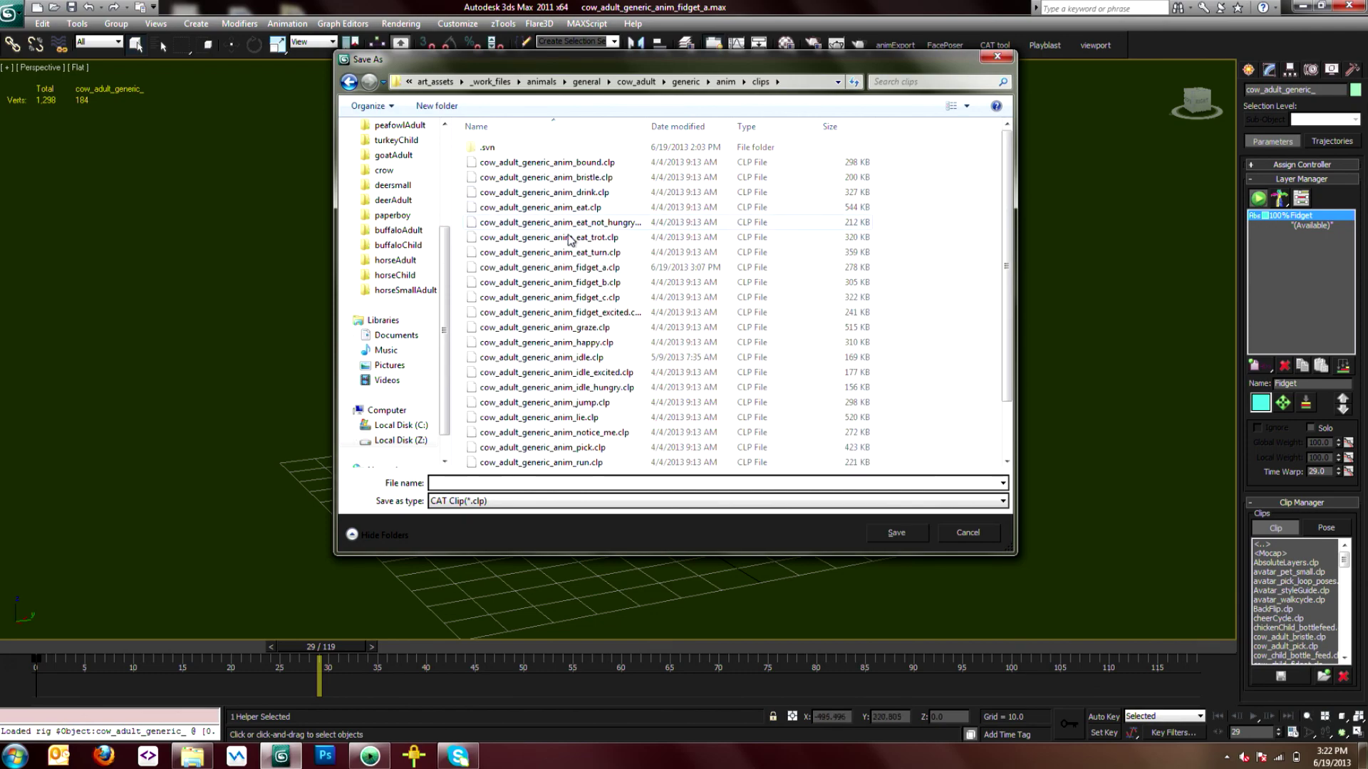
# Save the clip over cow_adult_generic_anim_fidget_a.clp, including the entire time range and the entire layer stack.
pyautogui.doubleClick(568, 269)
pyautogui.click(720, 381)
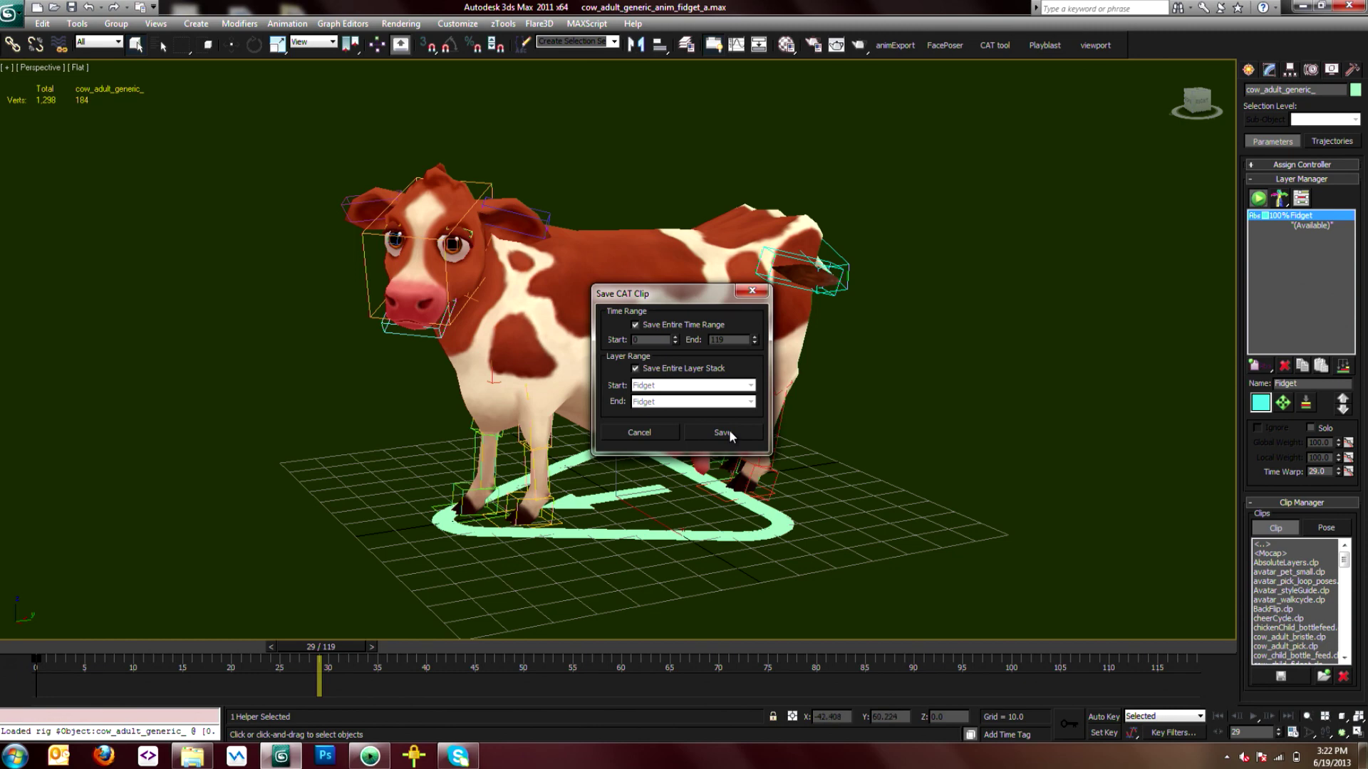
pyautogui.click(729, 429)
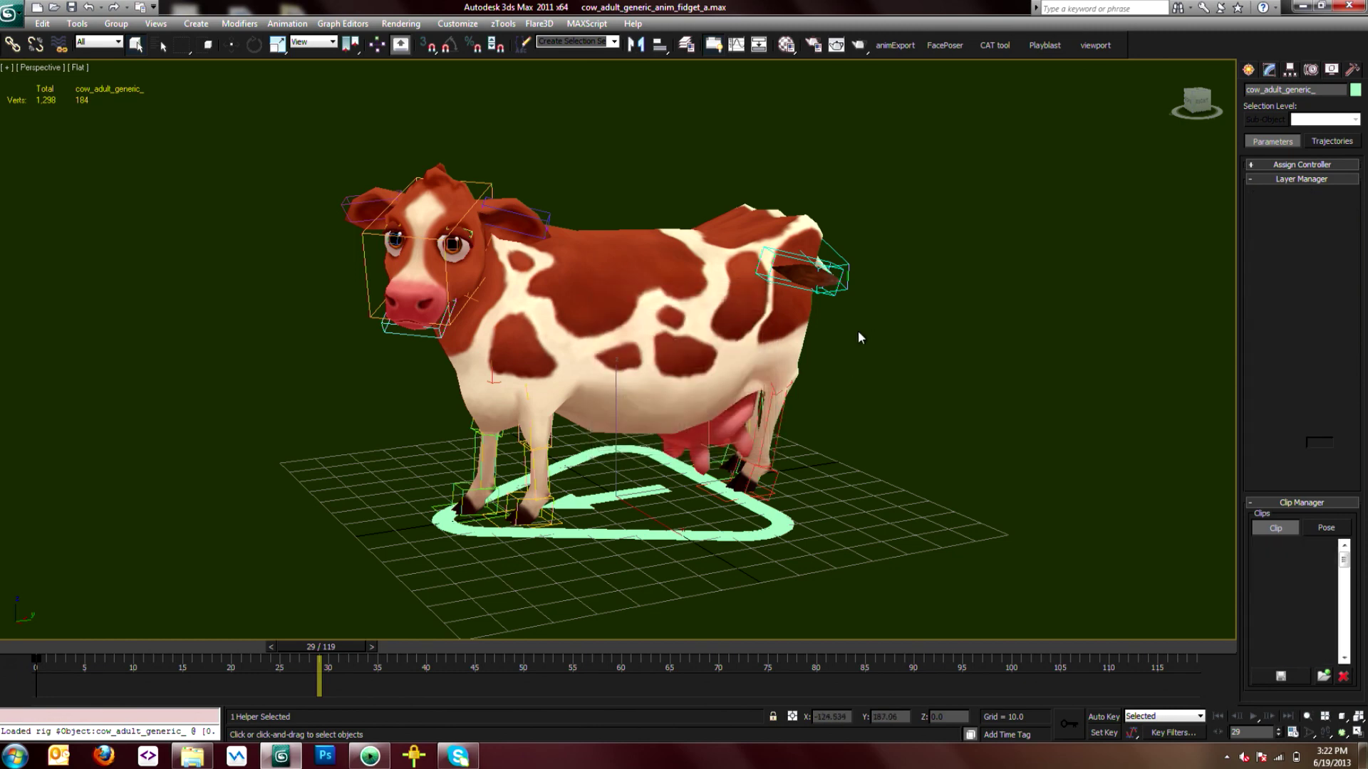
# Open the recent scene bison_adult_generic_anim_default.max without saving the cow scene, then play its timeline and return to frame 0.
pyautogui.click(10, 13)
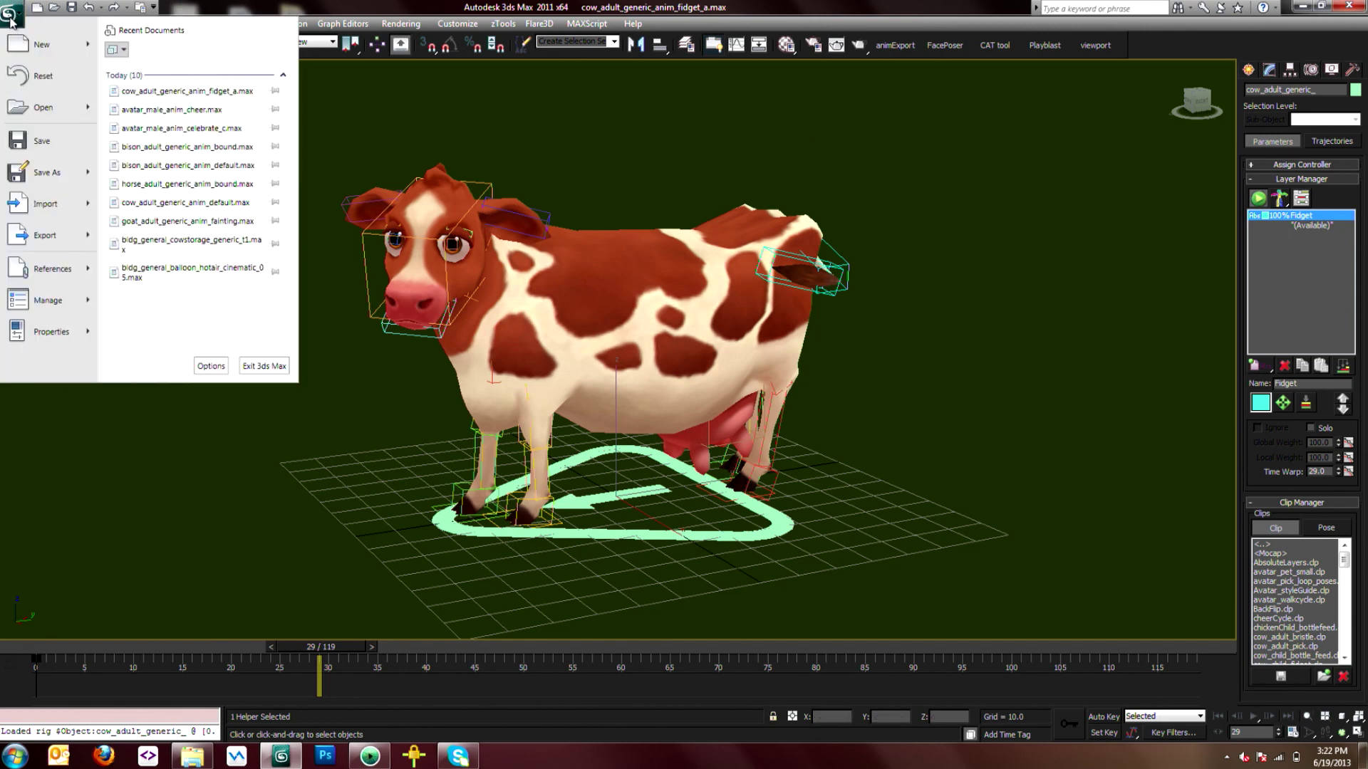
pyautogui.moveTo(25, 107)
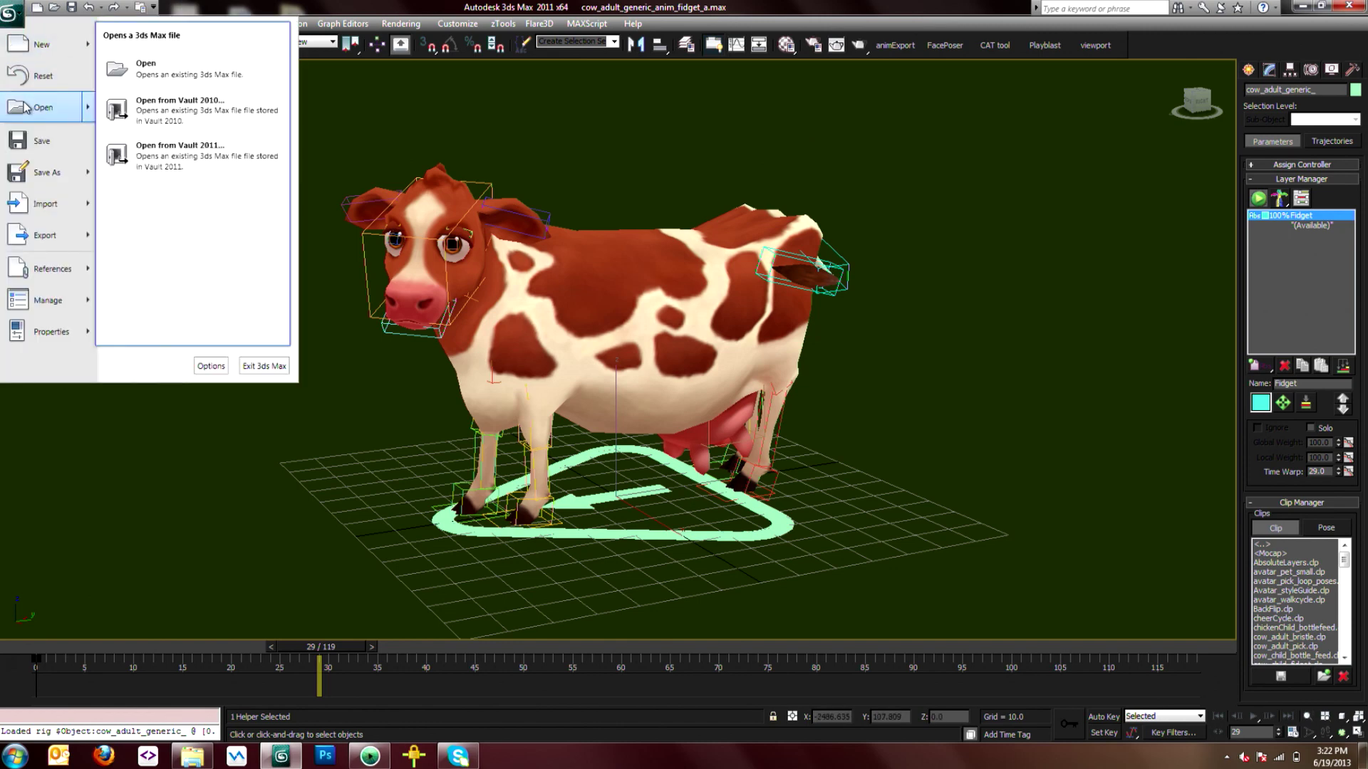
pyautogui.click(10, 13)
pyautogui.click(10, 13)
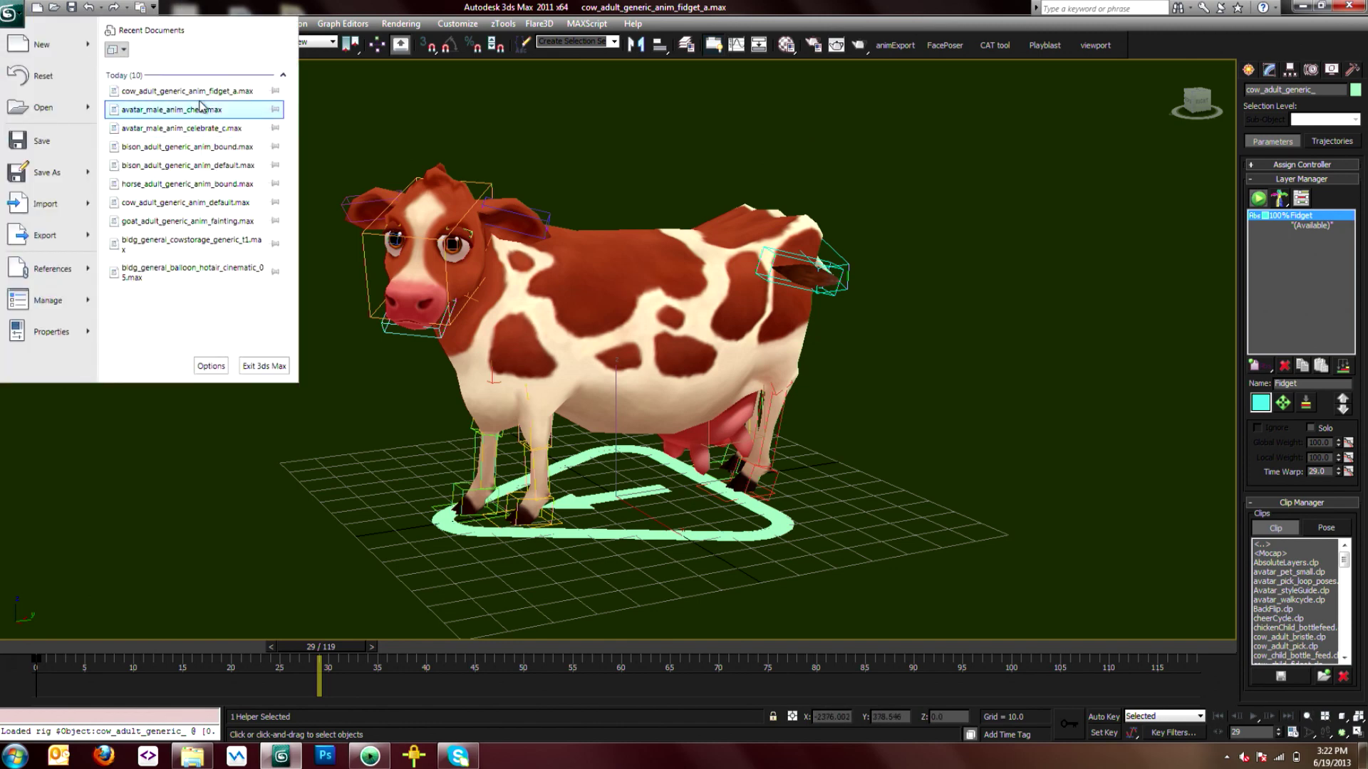
pyautogui.click(202, 164)
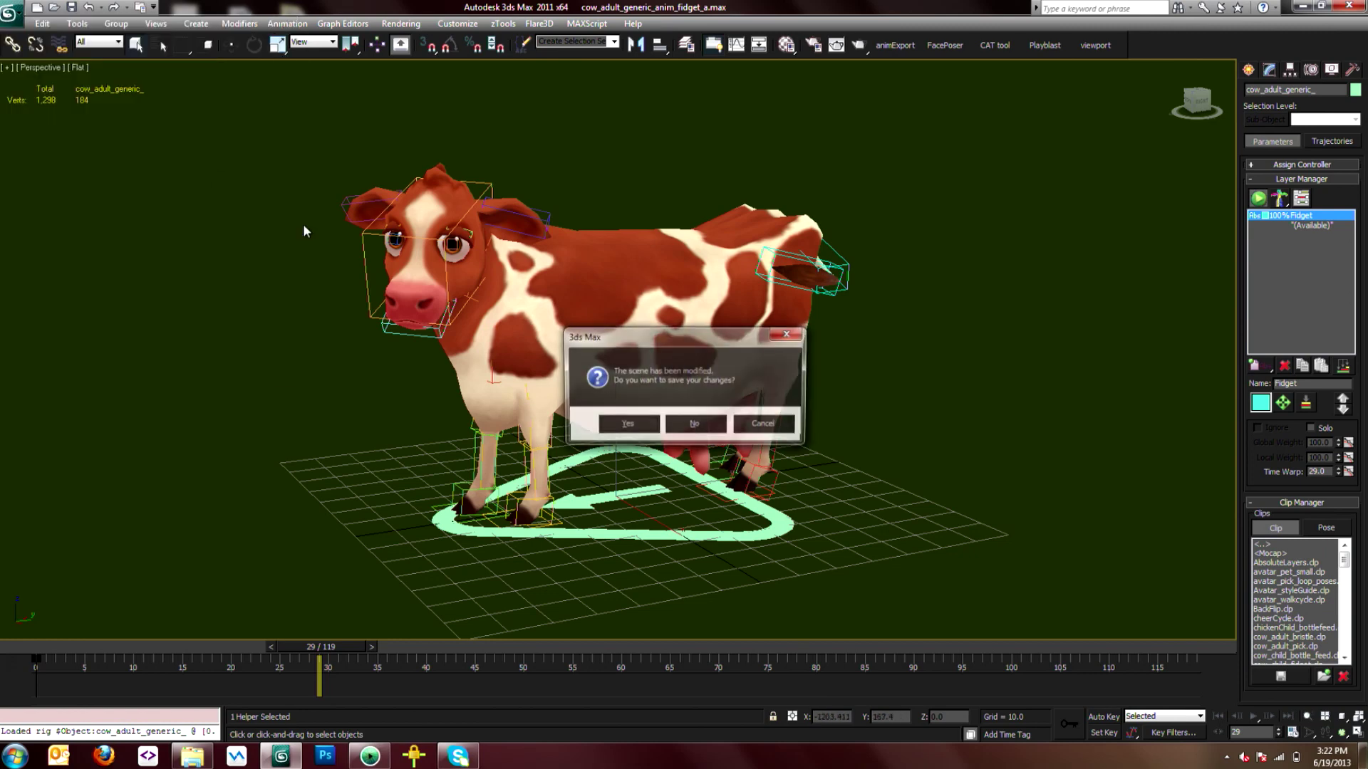
pyautogui.click(693, 429)
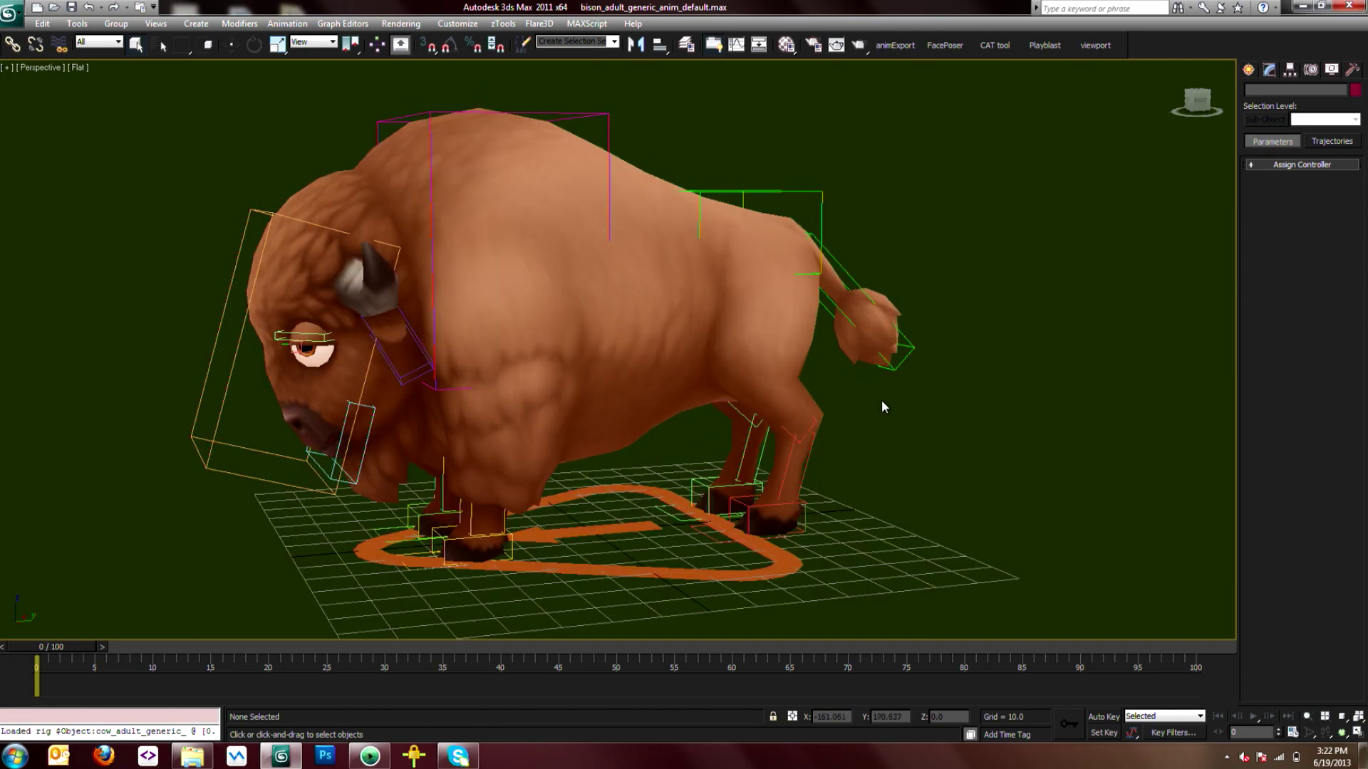
pyautogui.press('/')
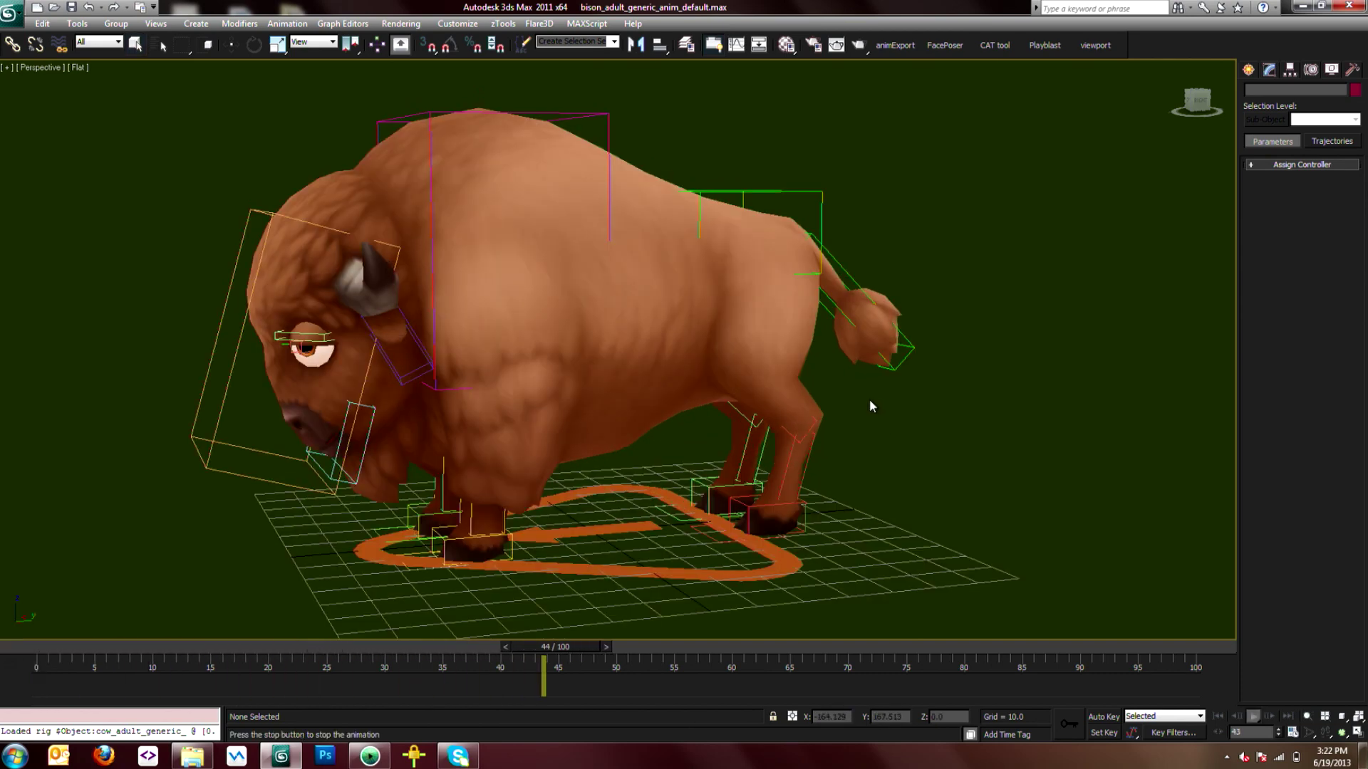
pyautogui.press('Home')
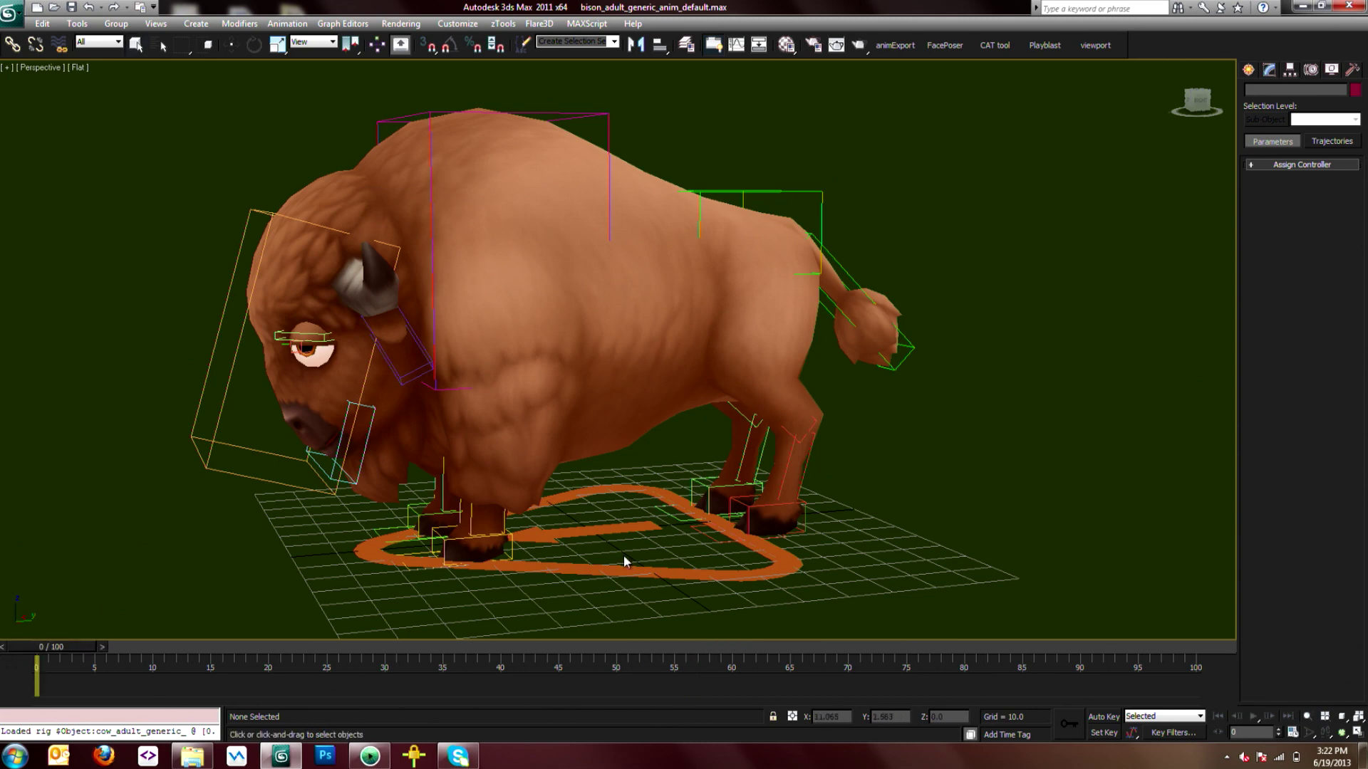
# Select the bison rig's base helper and load cow_adult_generic_anim_fidget_a.clp from cow_adult > generic > anim > clips with Scale Data enabled.
pyautogui.click(751, 575)
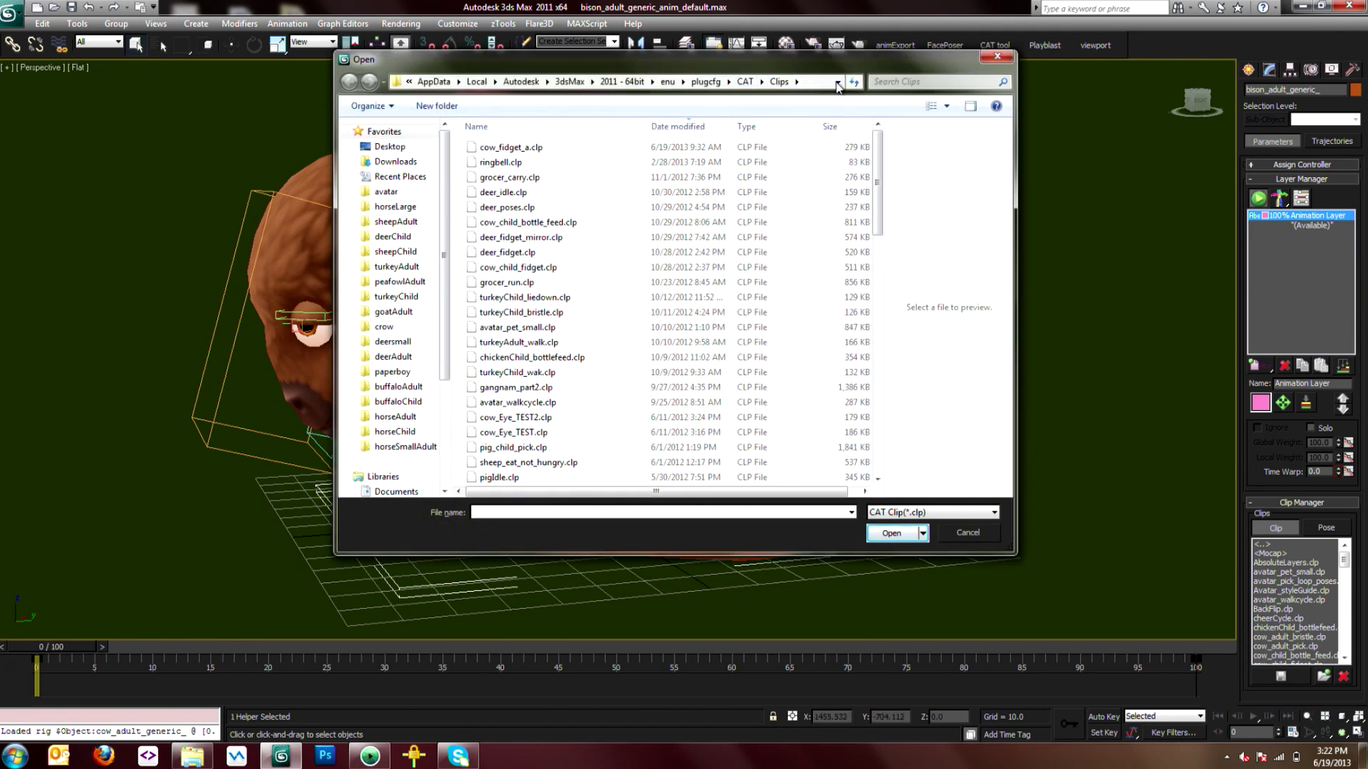
pyautogui.click(839, 84)
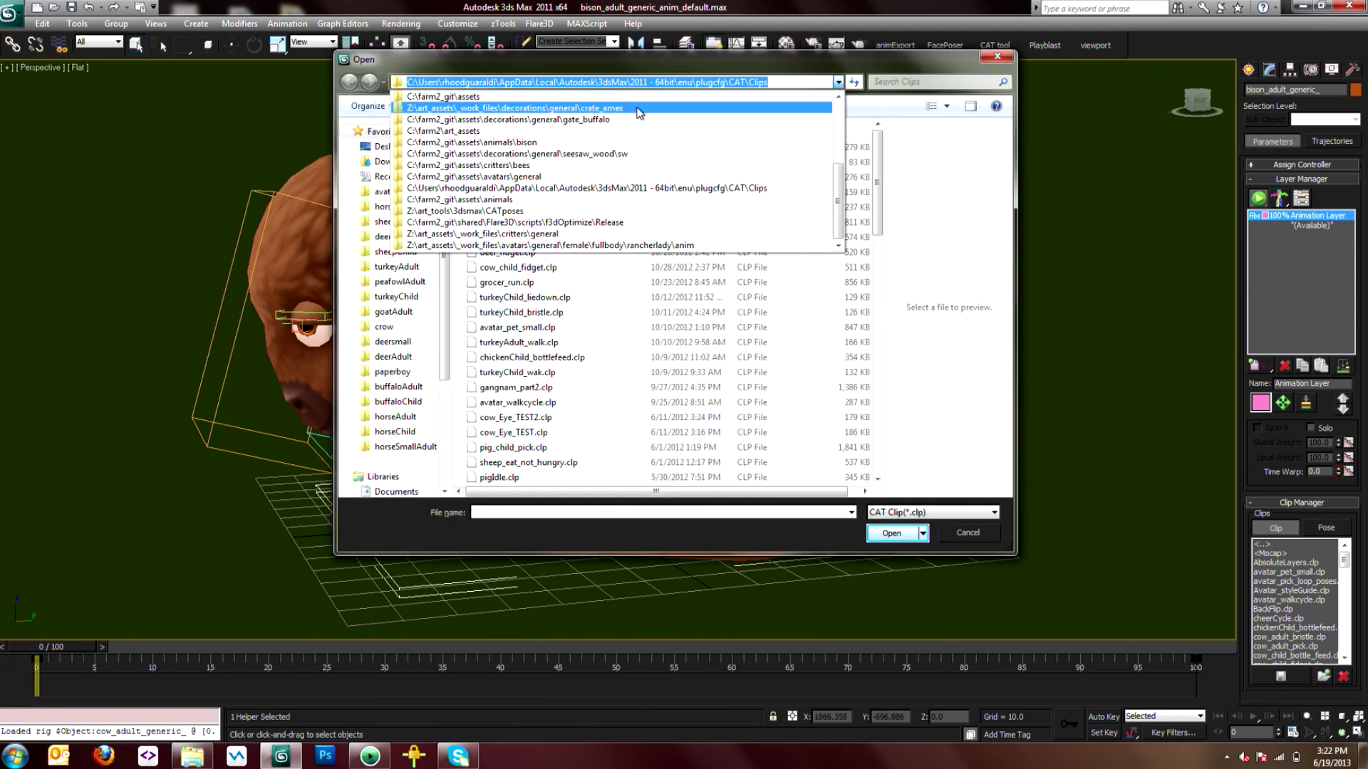
pyautogui.click(570, 299)
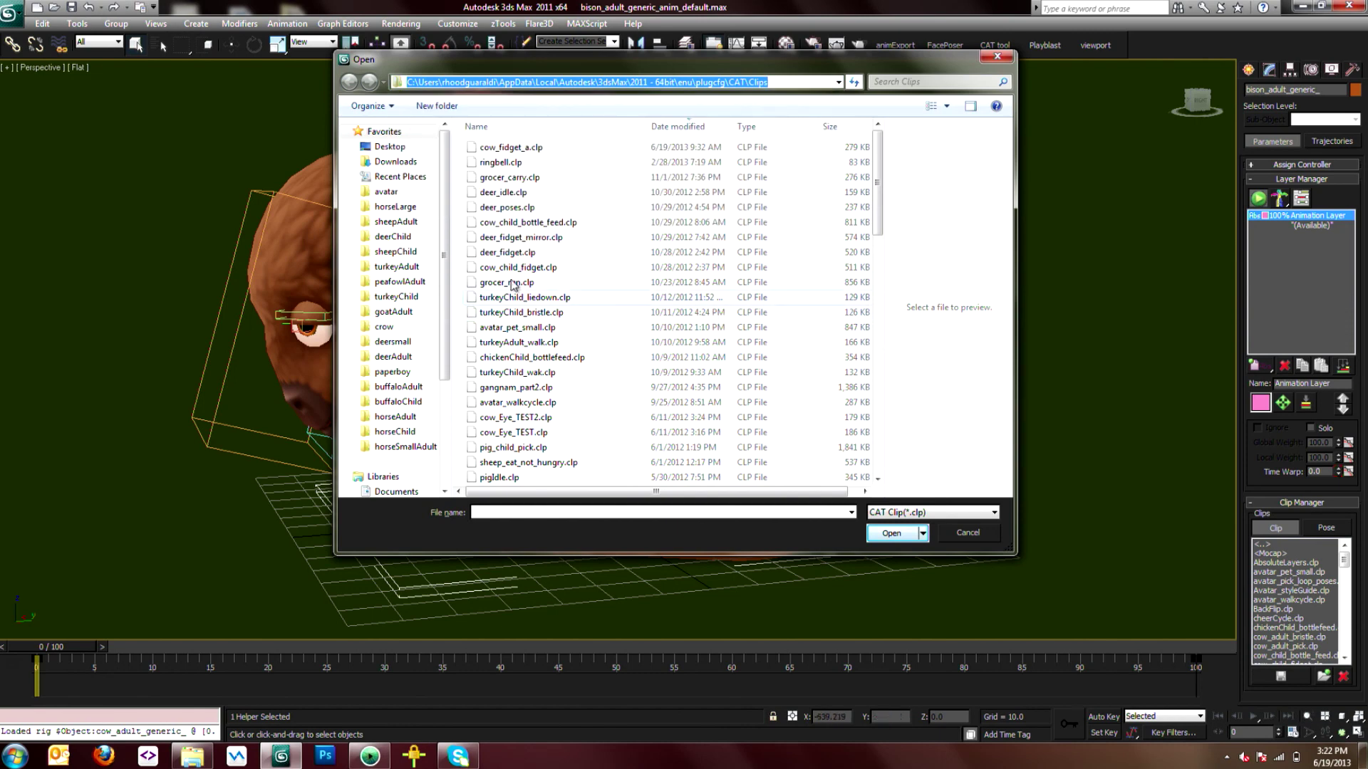
pyautogui.scroll(-1, 420, 328)
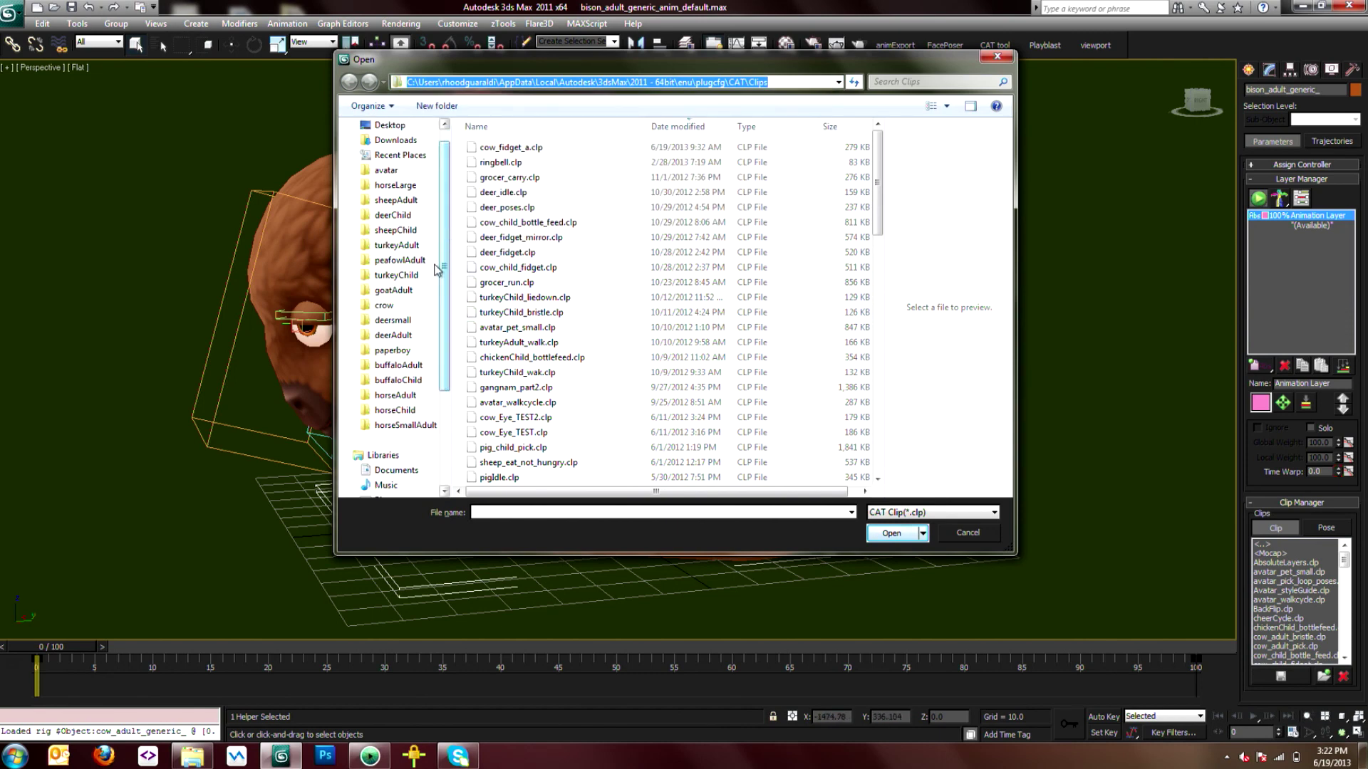
pyautogui.click(411, 367)
pyautogui.click(591, 81)
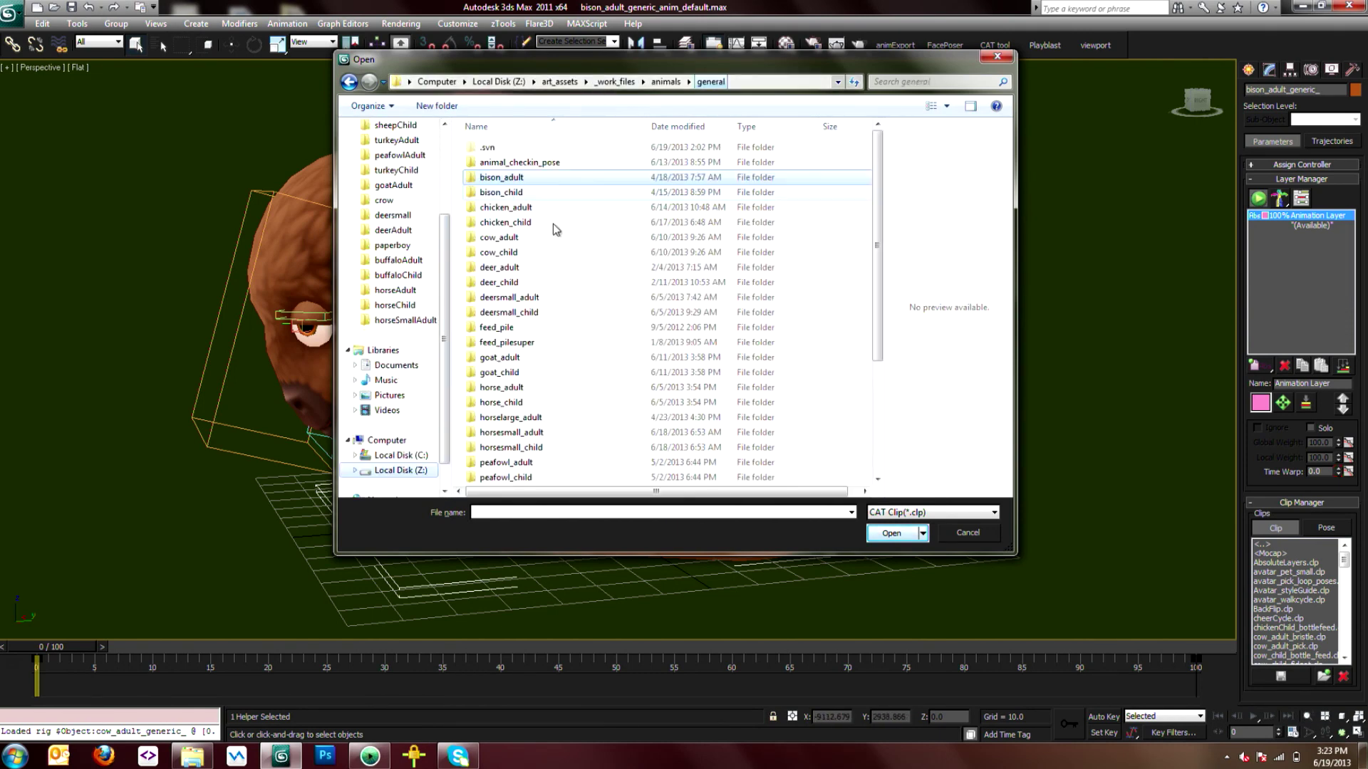
pyautogui.doubleClick(507, 238)
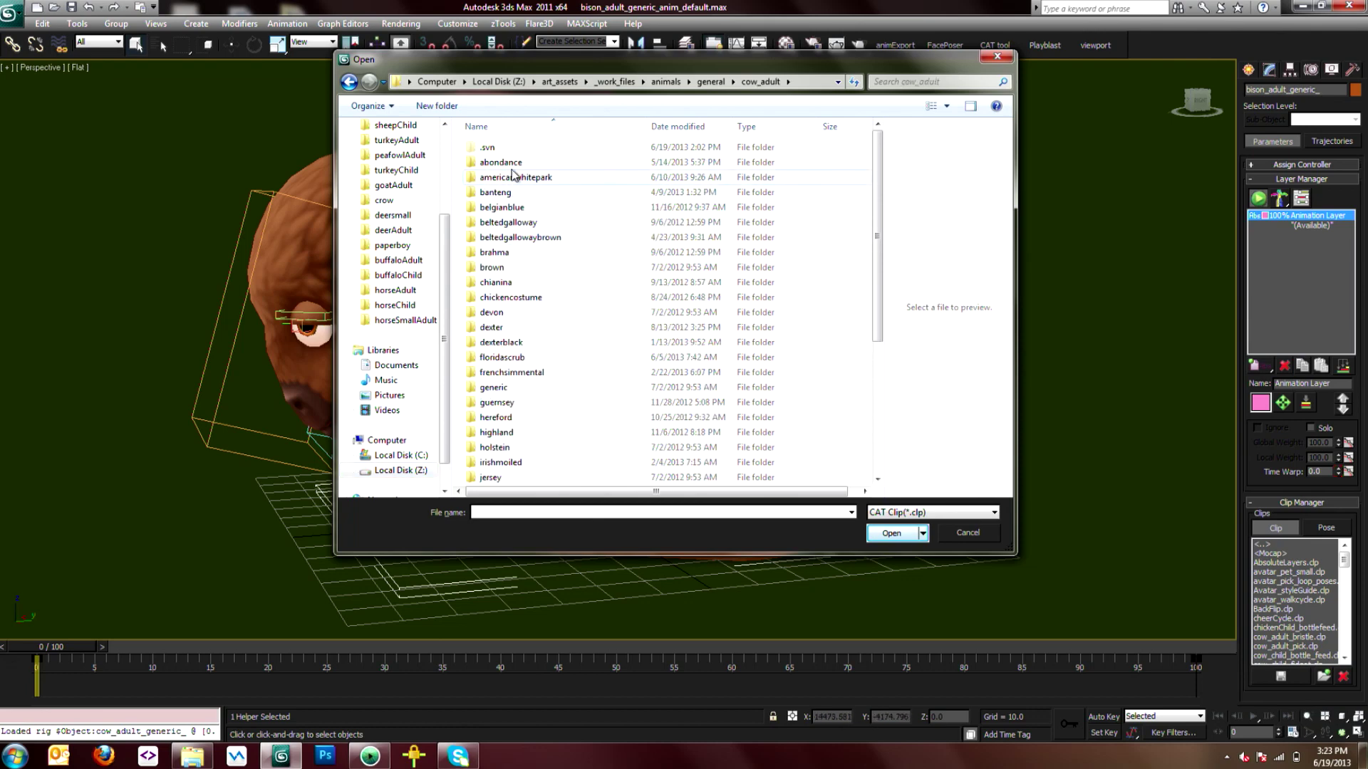
pyautogui.doubleClick(510, 388)
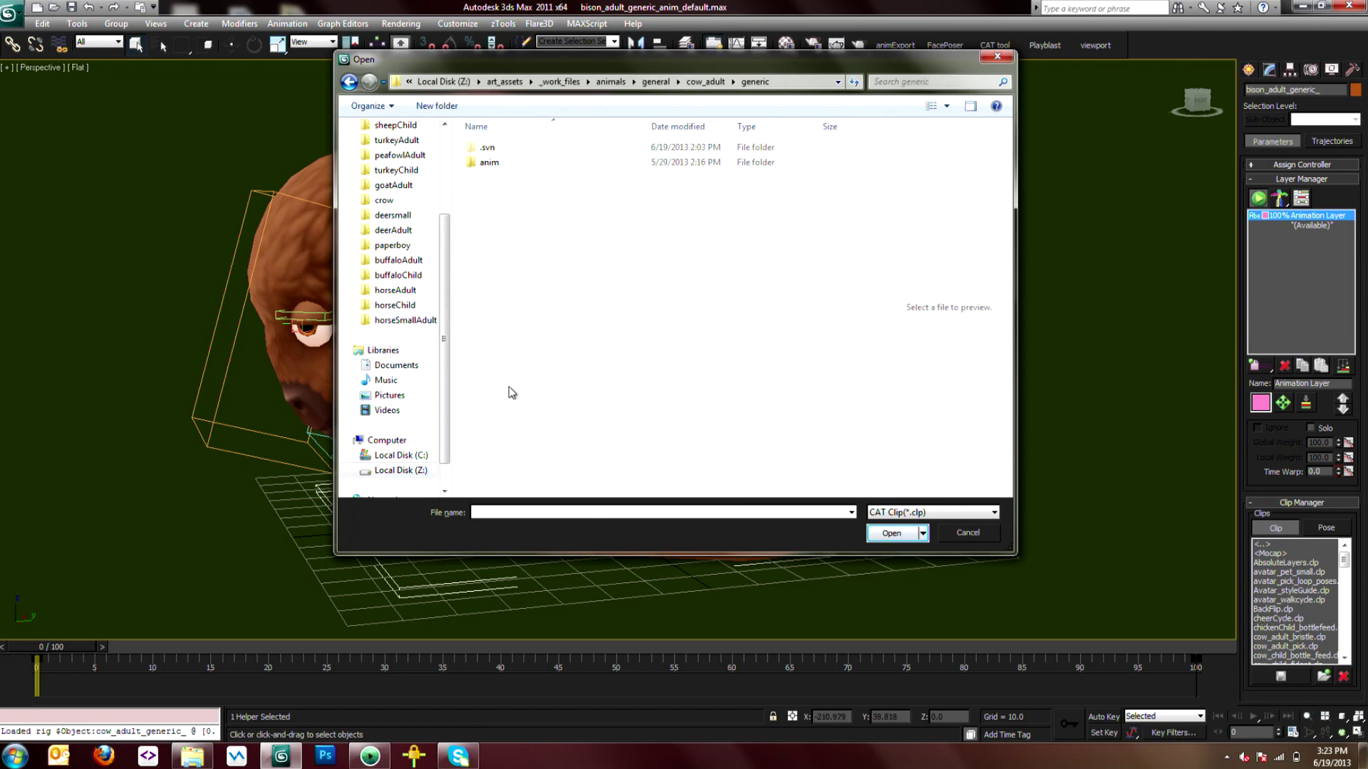
pyautogui.doubleClick(510, 163)
pyautogui.doubleClick(510, 163)
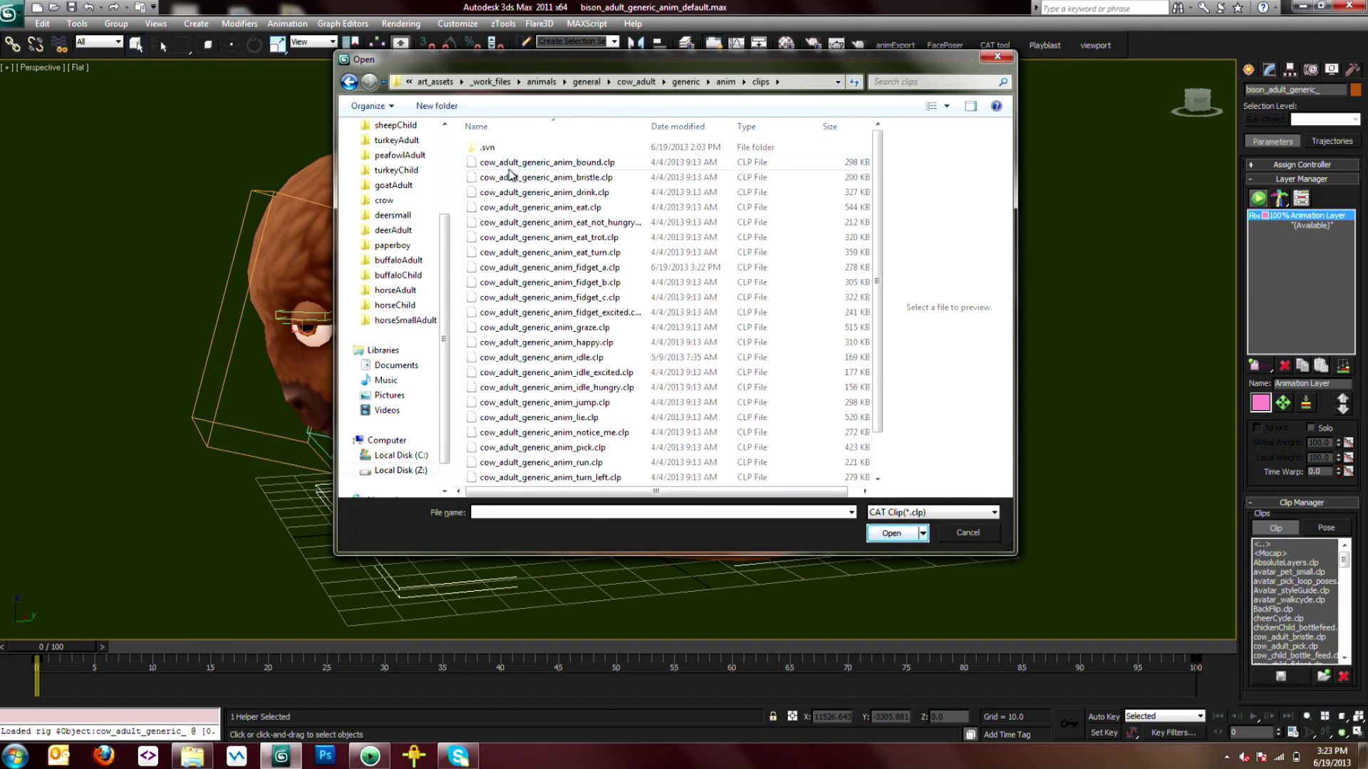
pyautogui.doubleClick(551, 269)
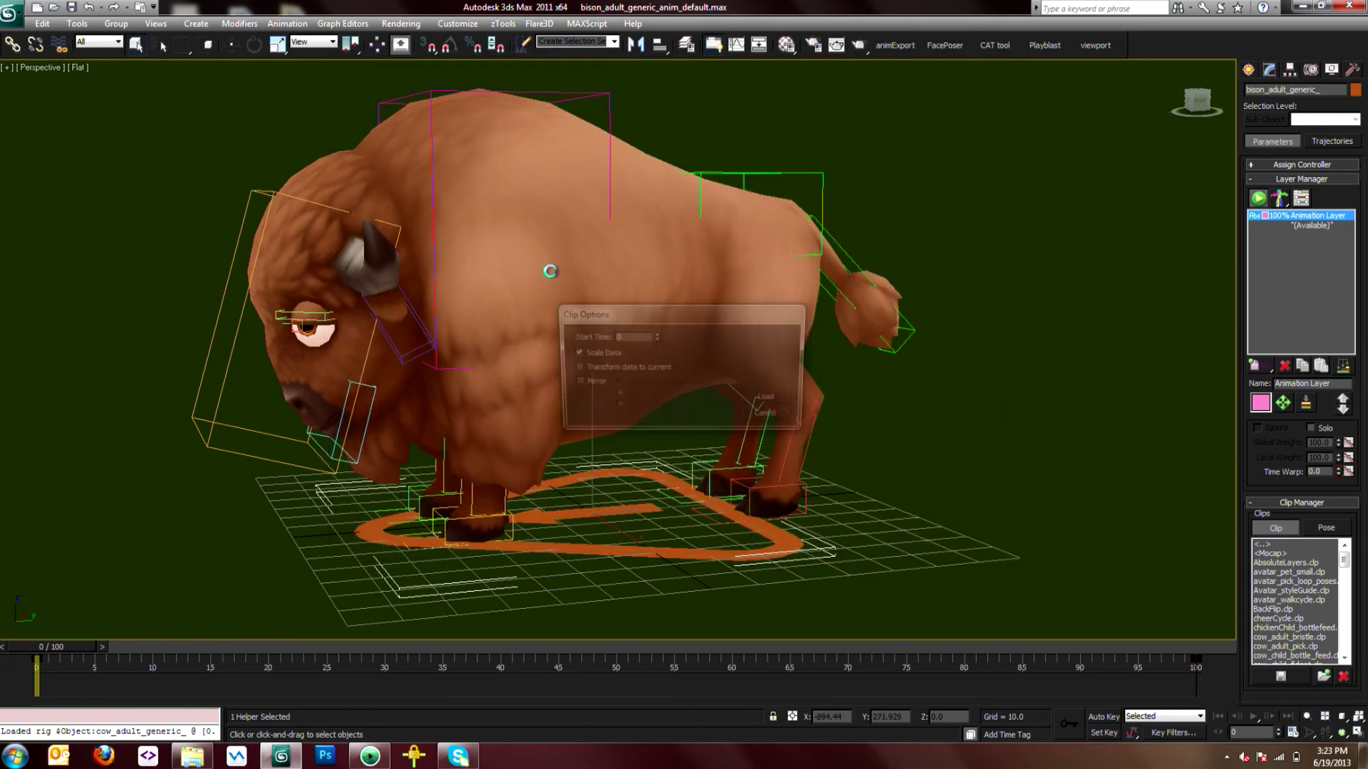
pyautogui.click(770, 400)
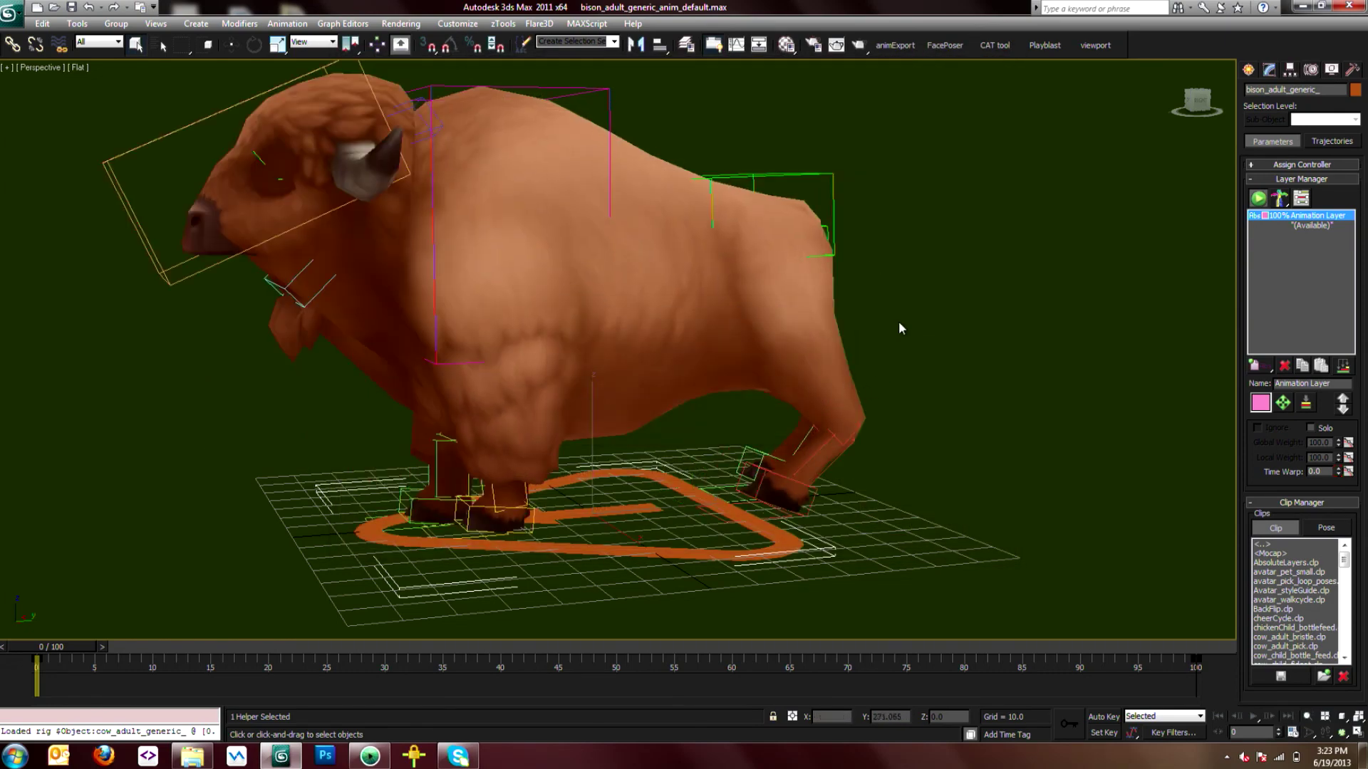
# Play the cow fidget clip on the bison, stop the playback and return the timeline to frame 0.
pyautogui.press('/')
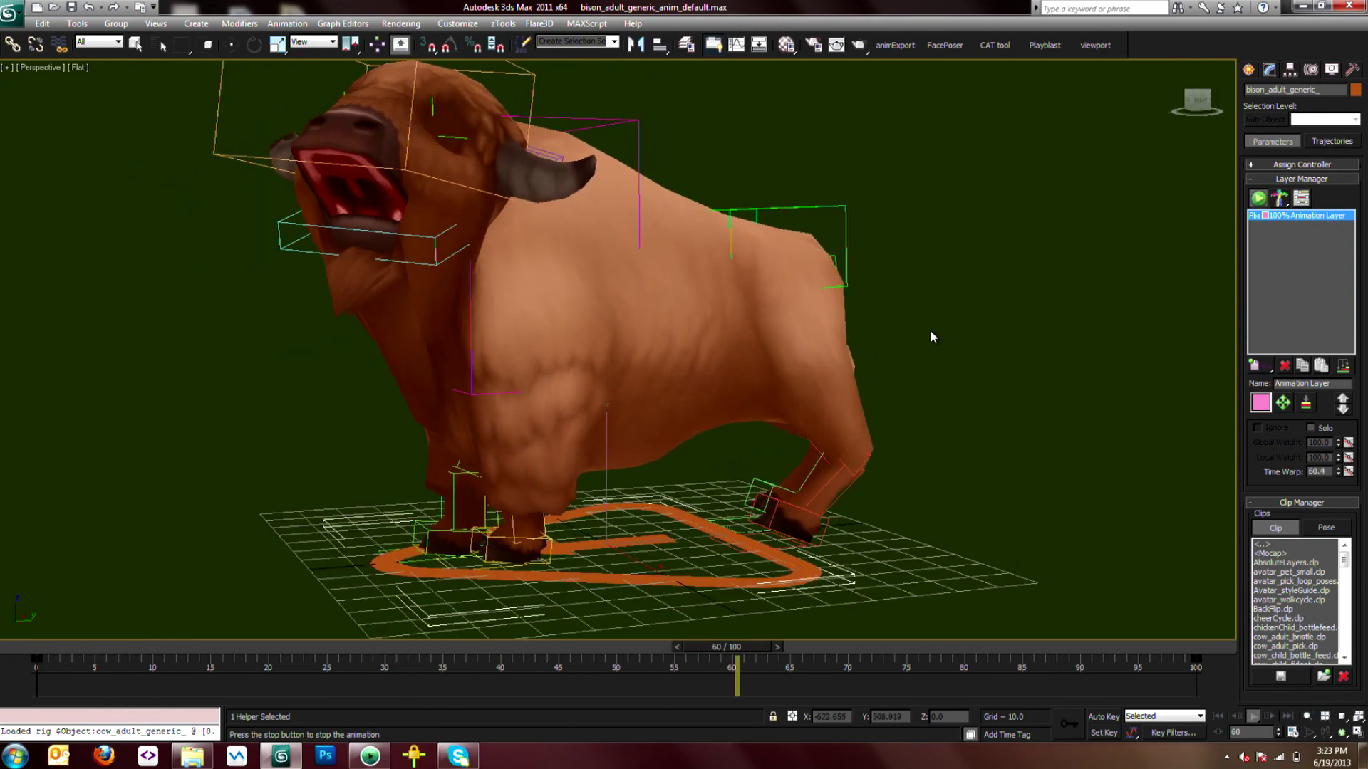
pyautogui.scroll(-3, 962, 314)
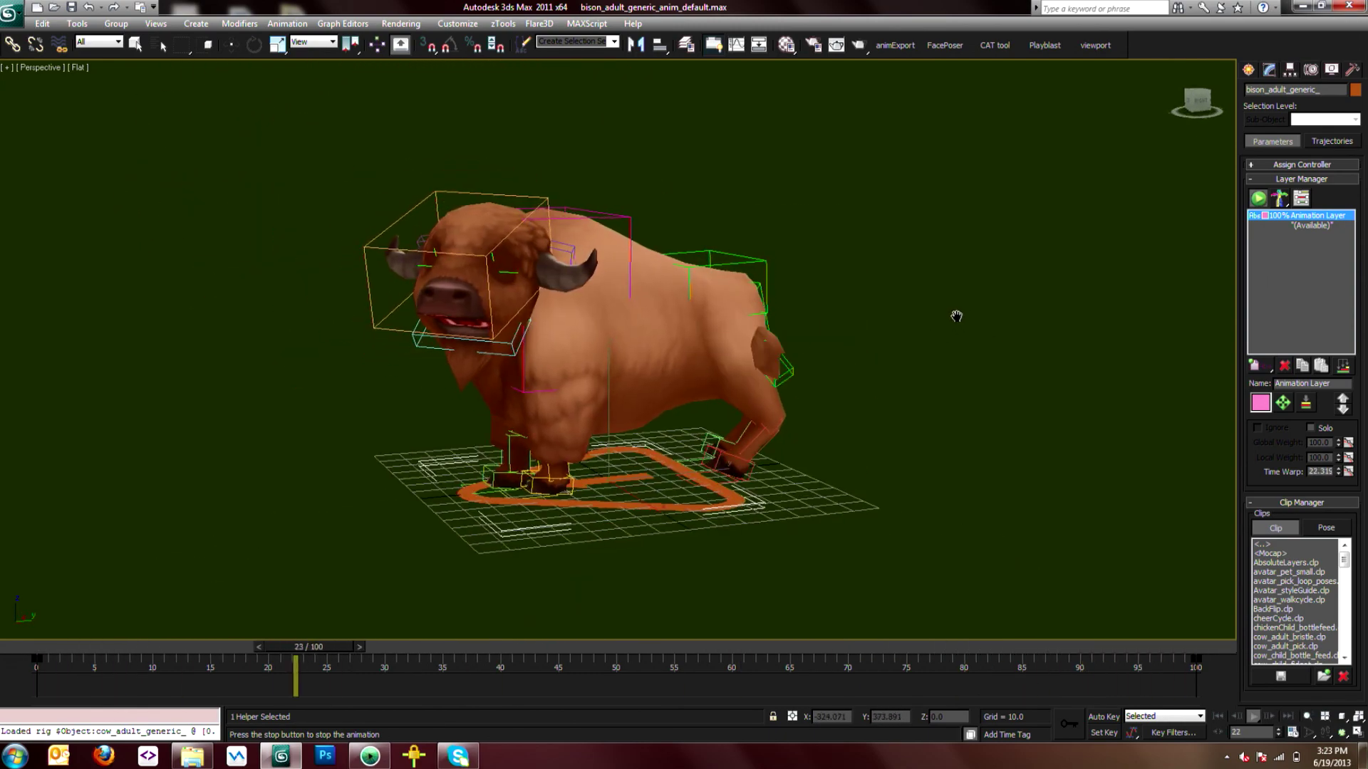
pyautogui.press('/')
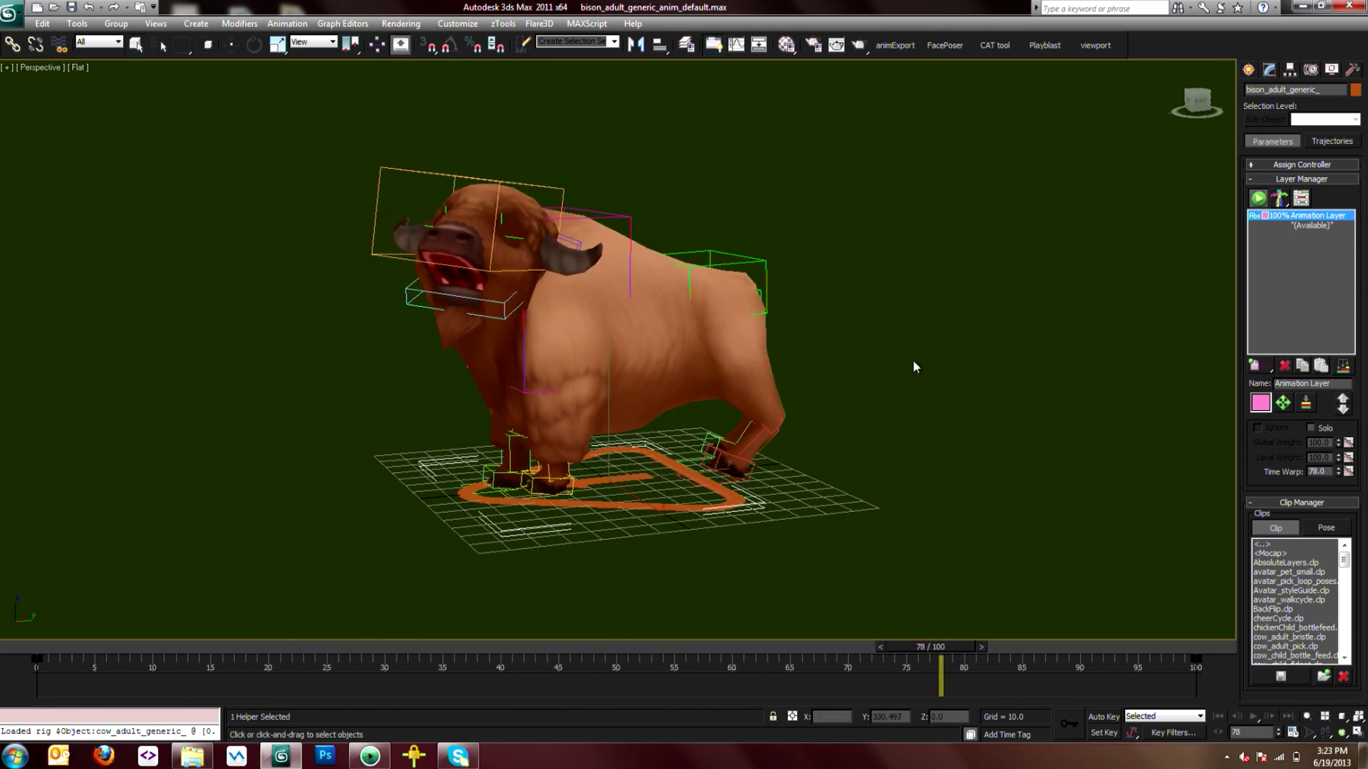
pyautogui.moveTo(933, 650); pyautogui.dragTo(32, 645)
pyautogui.keyDown('alt'); pyautogui.moveTo(873, 277); pyautogui.dragTo(876, 280, button='middle'); pyautogui.keyUp('alt')
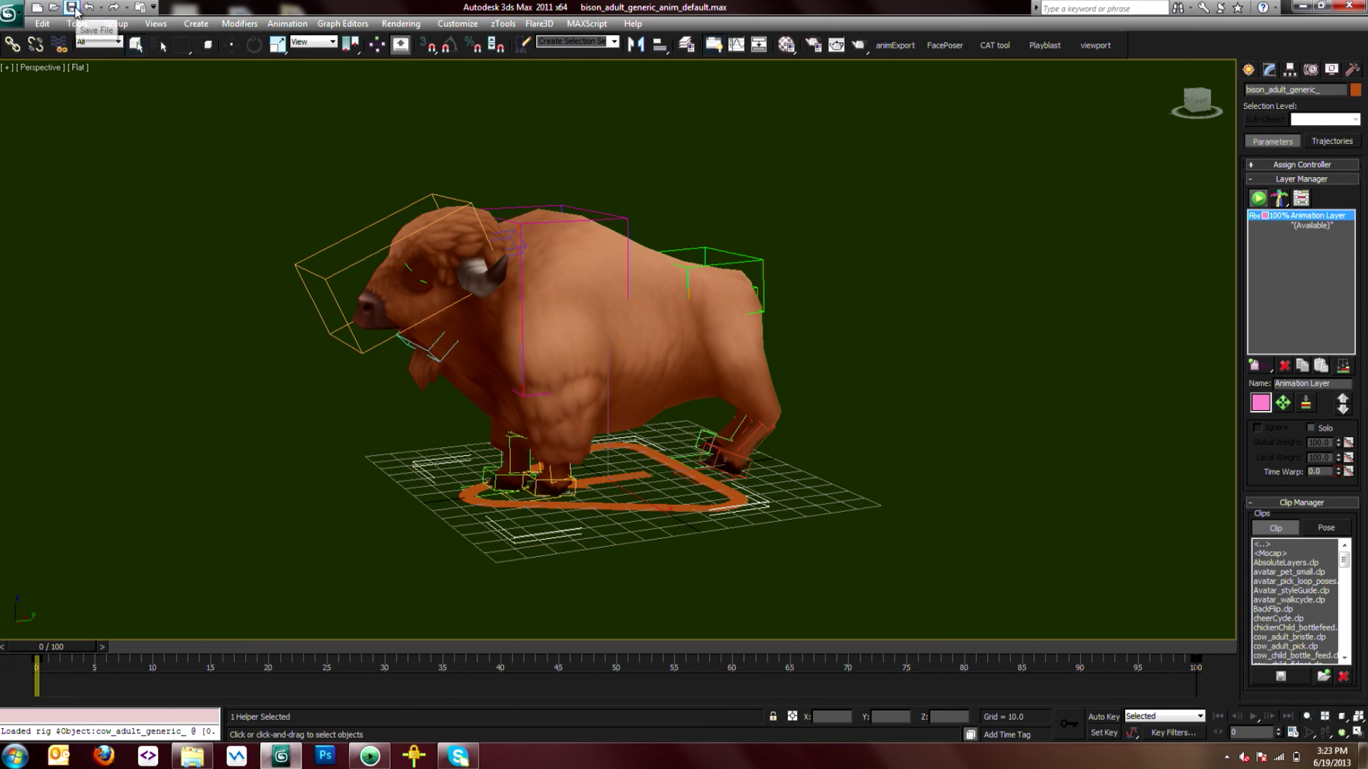
# Open bison_adult_generic_anim_idle.max from the bison_adult generic anim folder, keeping the system's gamma and LUT settings.
pyautogui.click(12, 14)
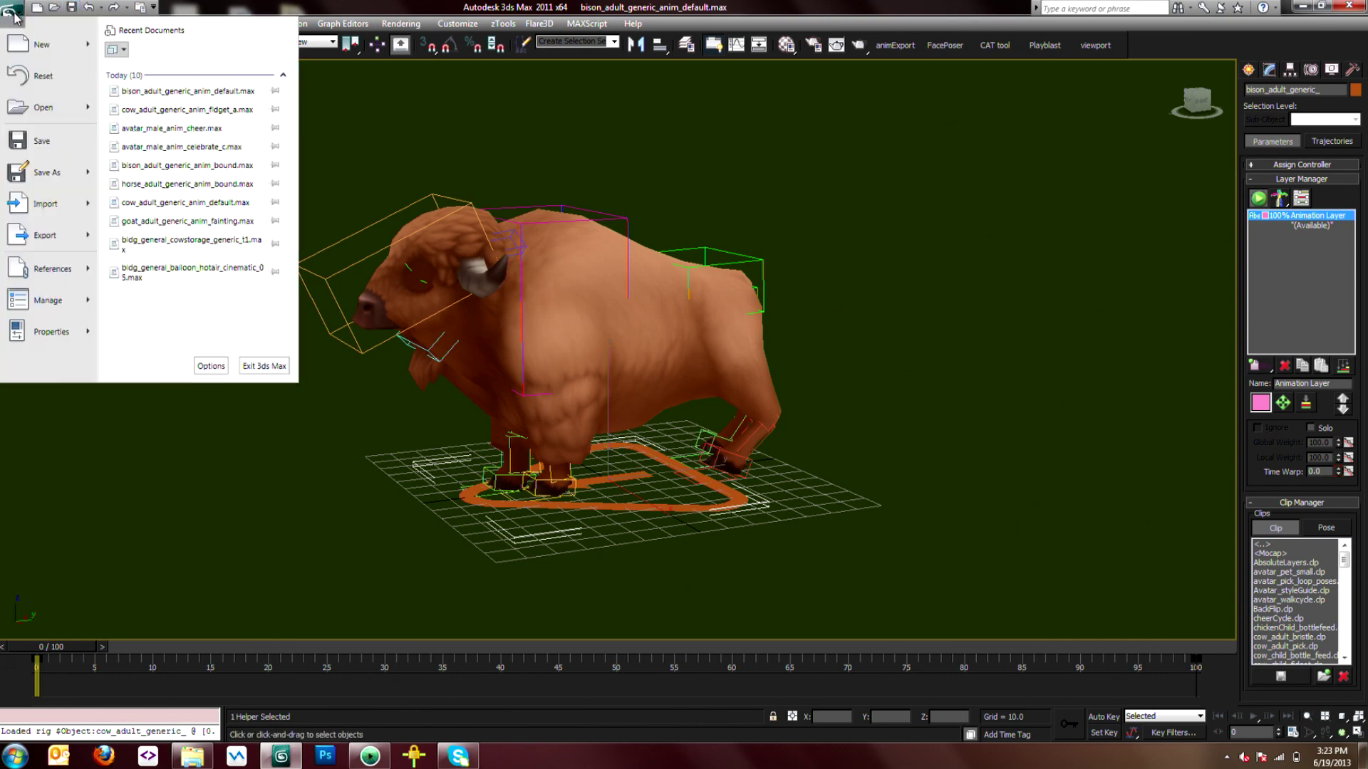
pyautogui.click(41, 118)
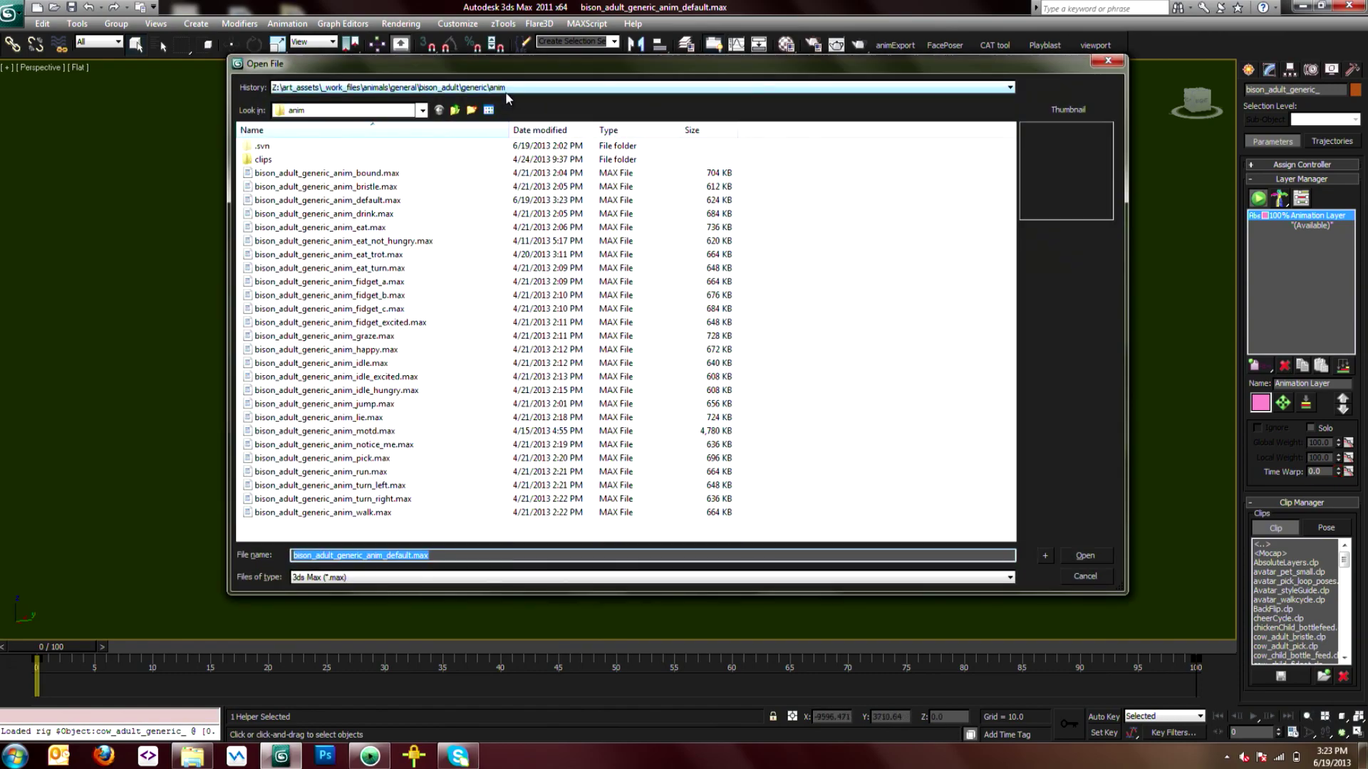
pyautogui.click(507, 87)
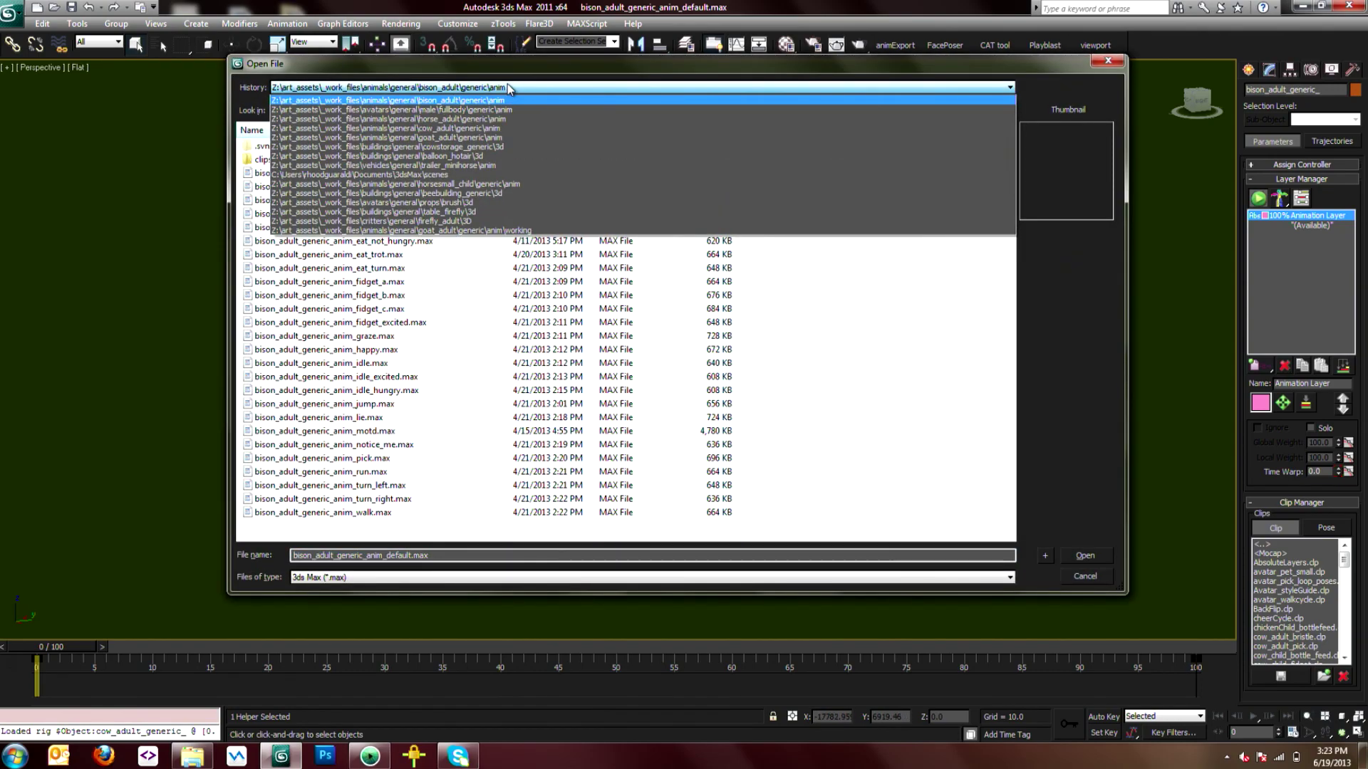
pyautogui.click(508, 89)
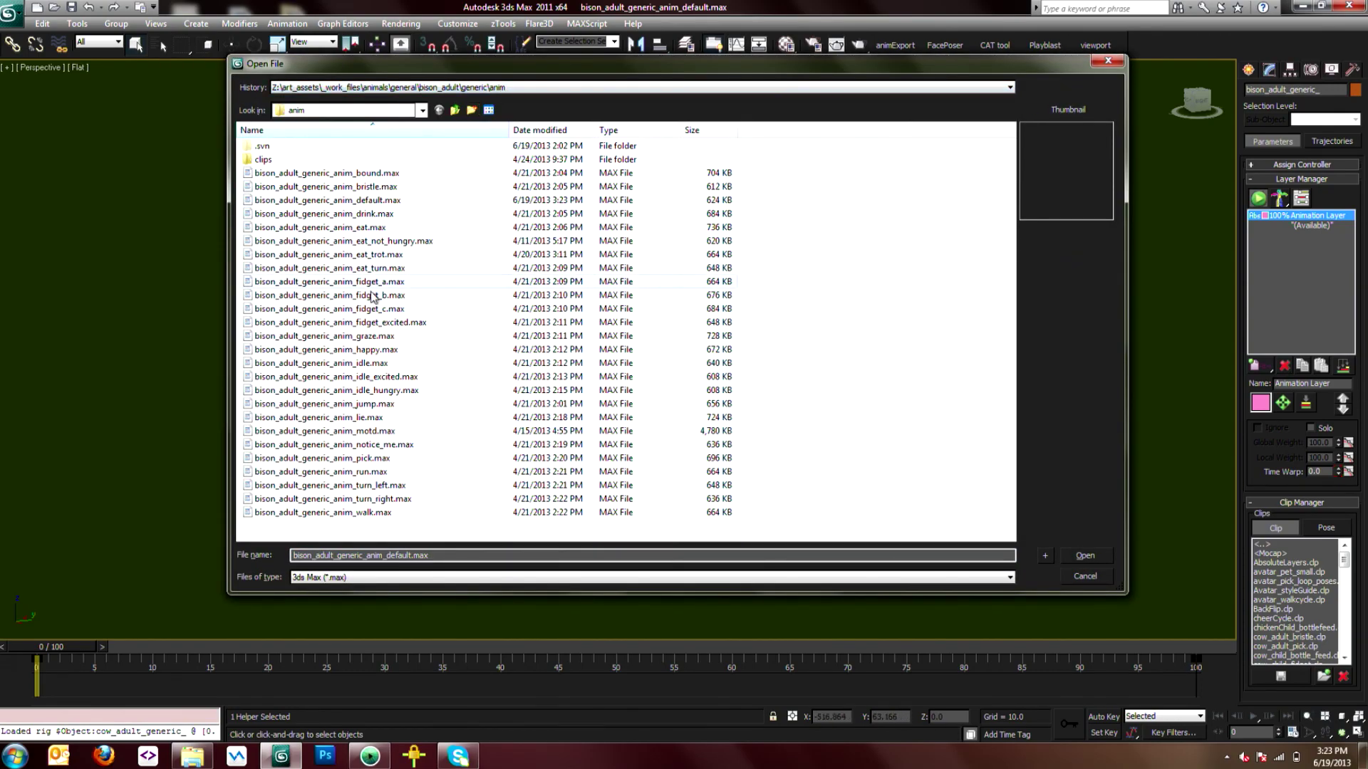
pyautogui.doubleClick(363, 362)
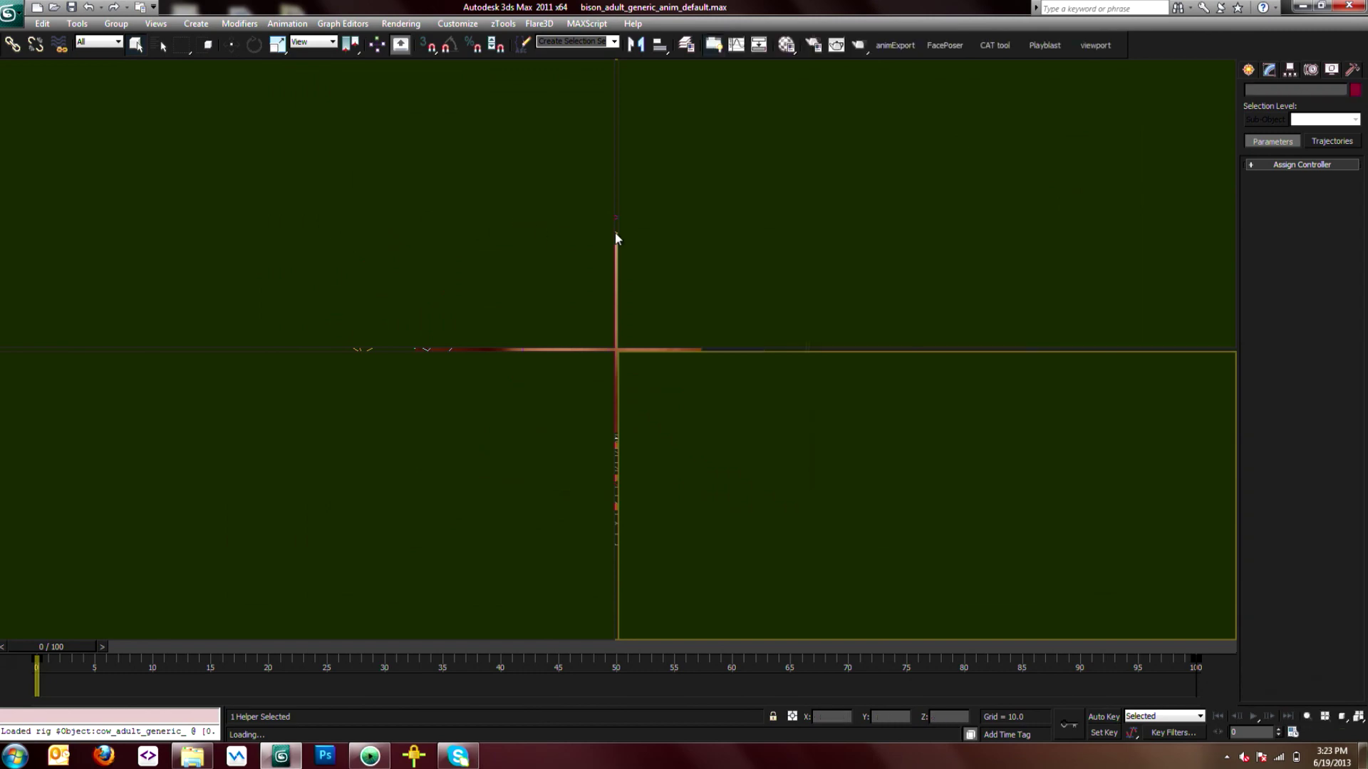
pyautogui.click(673, 489)
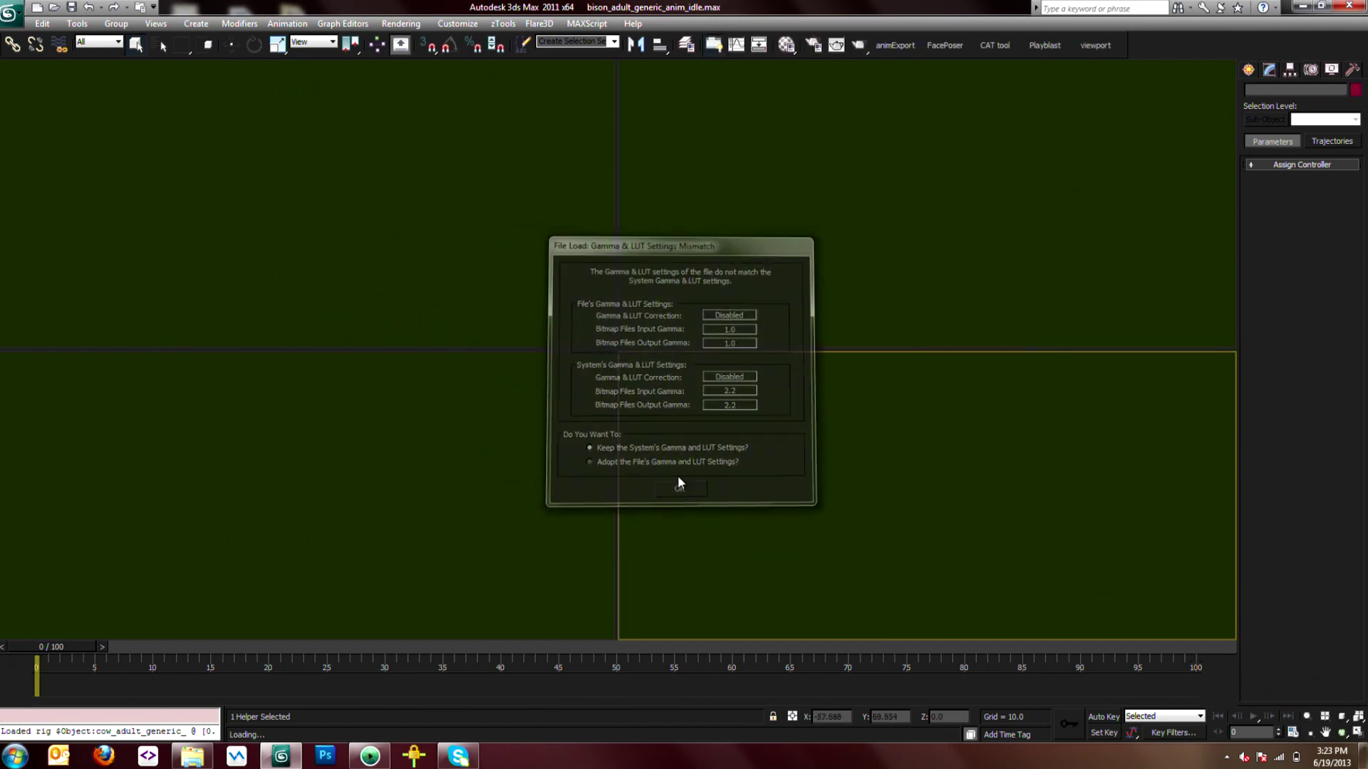
# Play the bison's idle animation, stop the playback and return the timeline to frame 0.
pyautogui.moveTo(545, 332); pyautogui.dragTo(472, 335, button='middle')
pyautogui.scroll(-5, 614, 359)
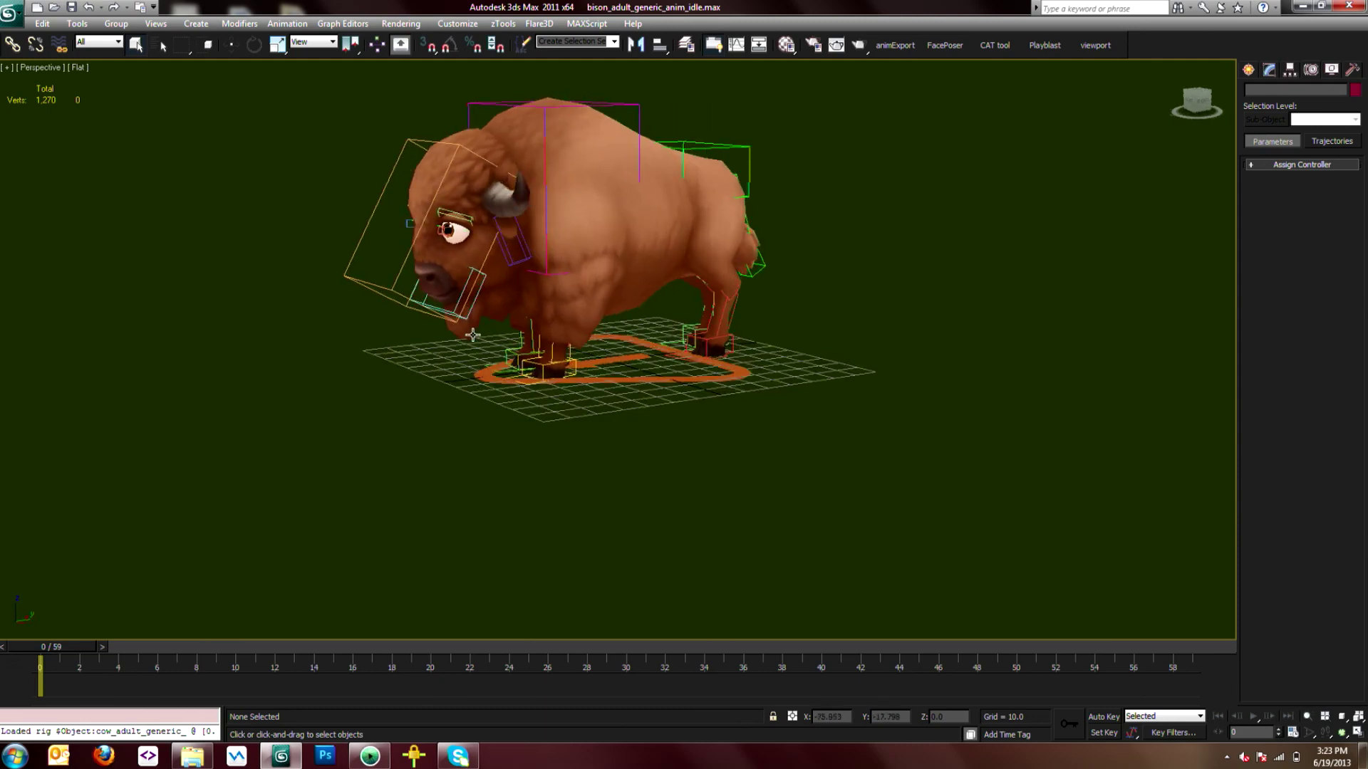
pyautogui.moveTo(833, 327); pyautogui.dragTo(801, 425, button='middle')
pyautogui.moveTo(243, 522)
pyautogui.keyDown('alt'); pyautogui.mouseDown(button='middle')
pyautogui.moveTo(271, 506)
pyautogui.moveTo(247, 505)
pyautogui.mouseUp(button='middle'); pyautogui.keyUp('alt')
pyautogui.moveTo(522, 489); pyautogui.dragTo(525, 413, button='middle')
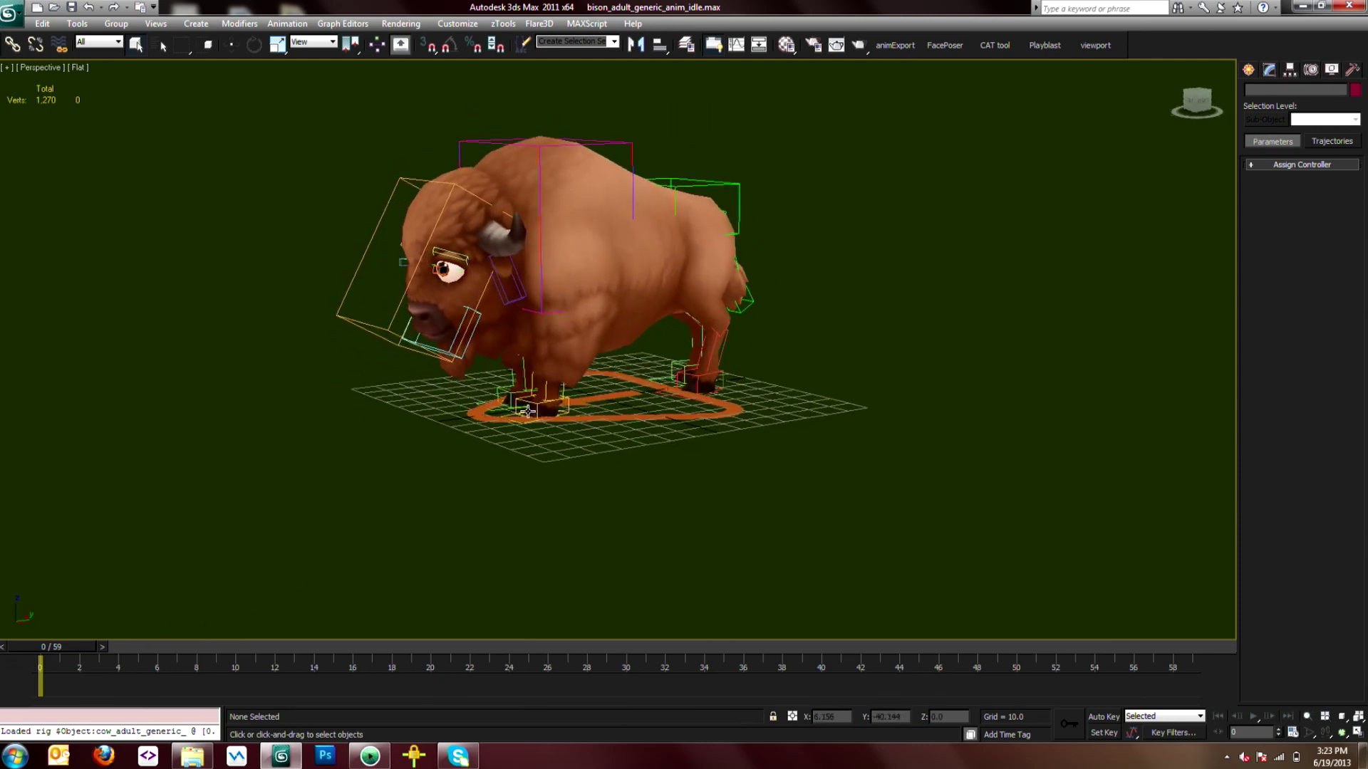
pyautogui.moveTo(610, 412)
pyautogui.mouseDown(button='middle')
pyautogui.moveTo(606, 434)
pyautogui.moveTo(484, 463)
pyautogui.moveTo(685, 375)
pyautogui.moveTo(597, 382)
pyautogui.moveTo(622, 364)
pyautogui.moveTo(622, 390)
pyautogui.mouseUp(button='middle')
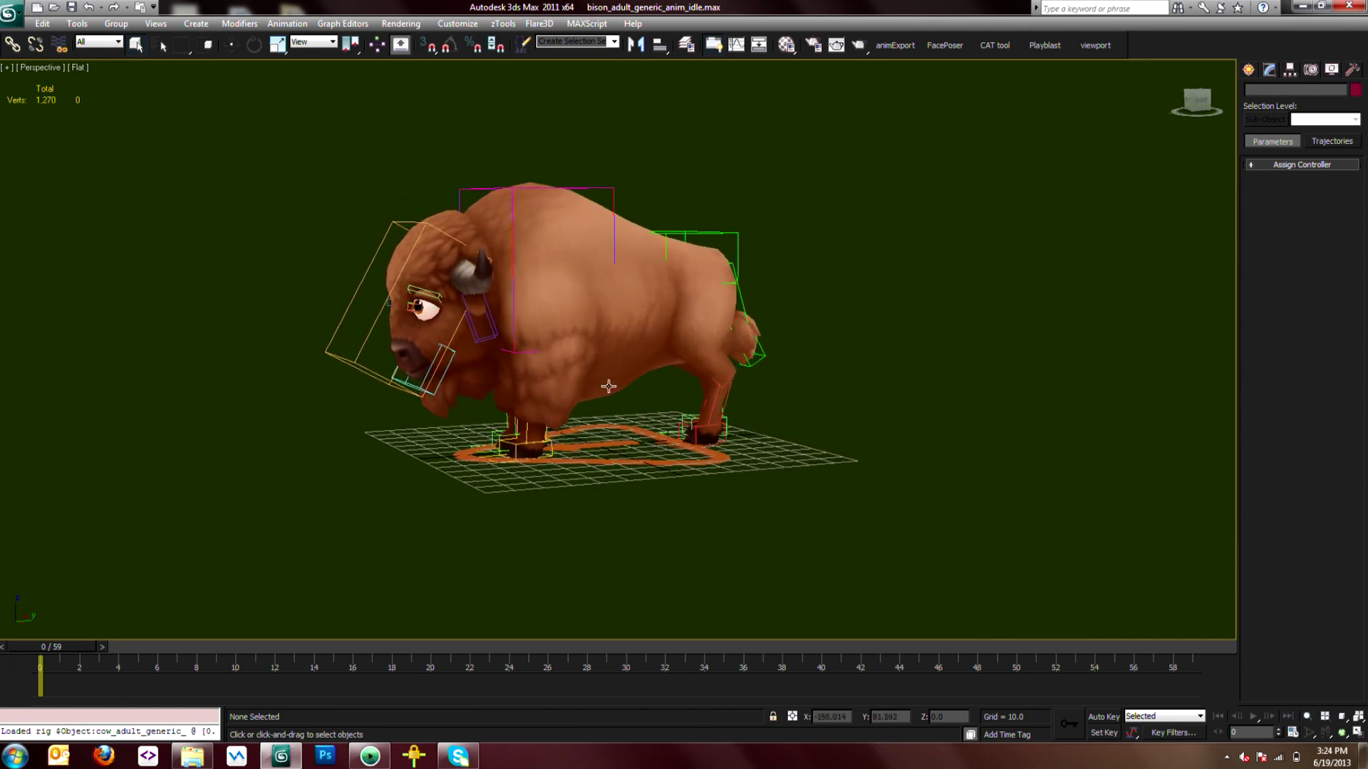
pyautogui.press('/')
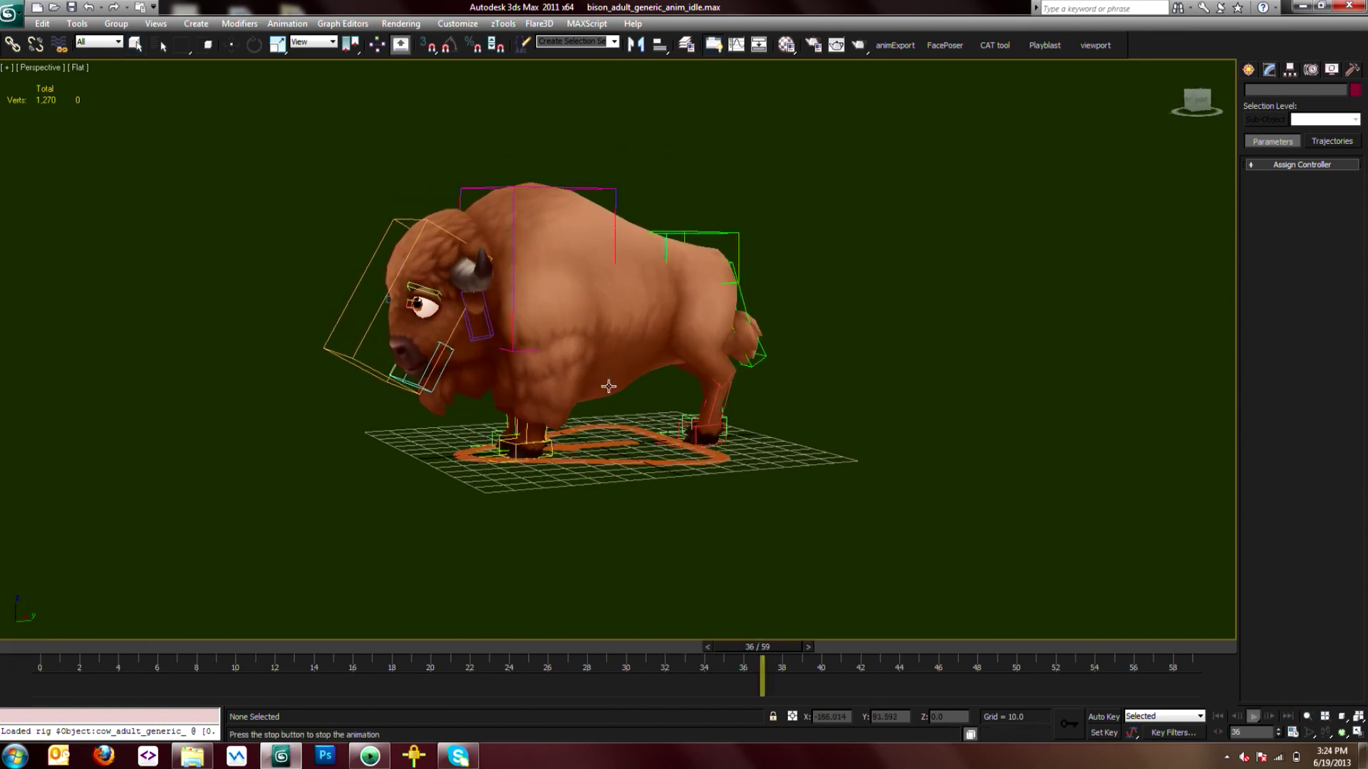
pyautogui.press('/')
pyautogui.press('Home')
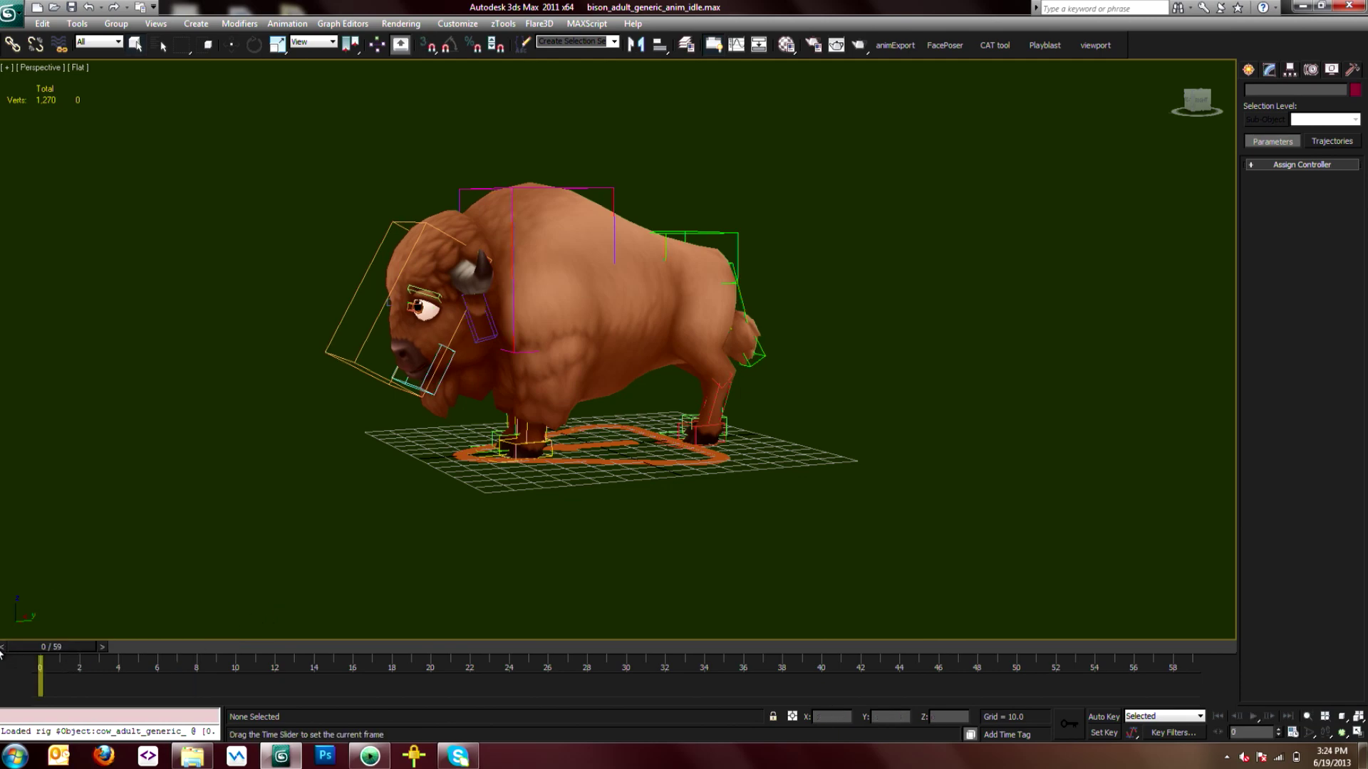
# Select the bison rig's base helper and save its pose over idle.pse in bison_adult > generic > anim > clips.
pyautogui.click(682, 463)
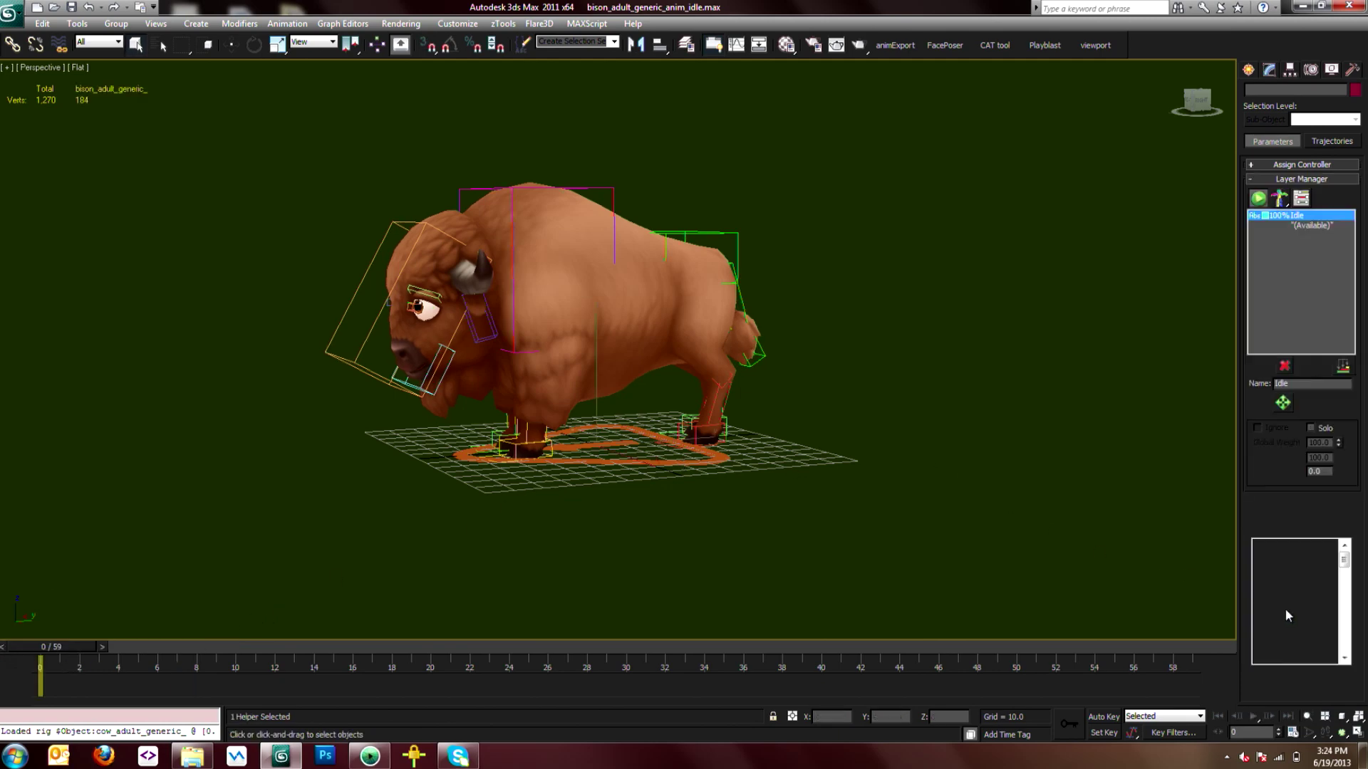
pyautogui.click(1324, 676)
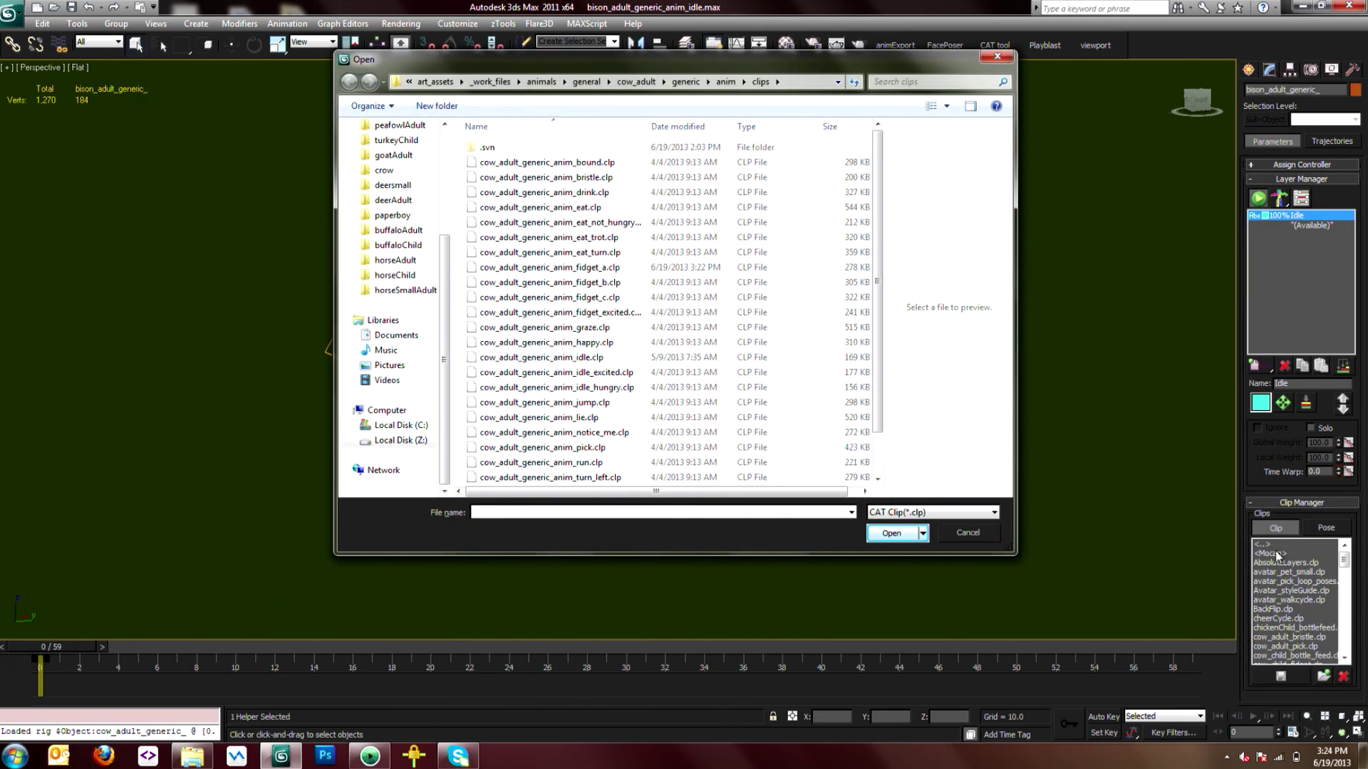
pyautogui.click(989, 536)
pyautogui.click(1327, 528)
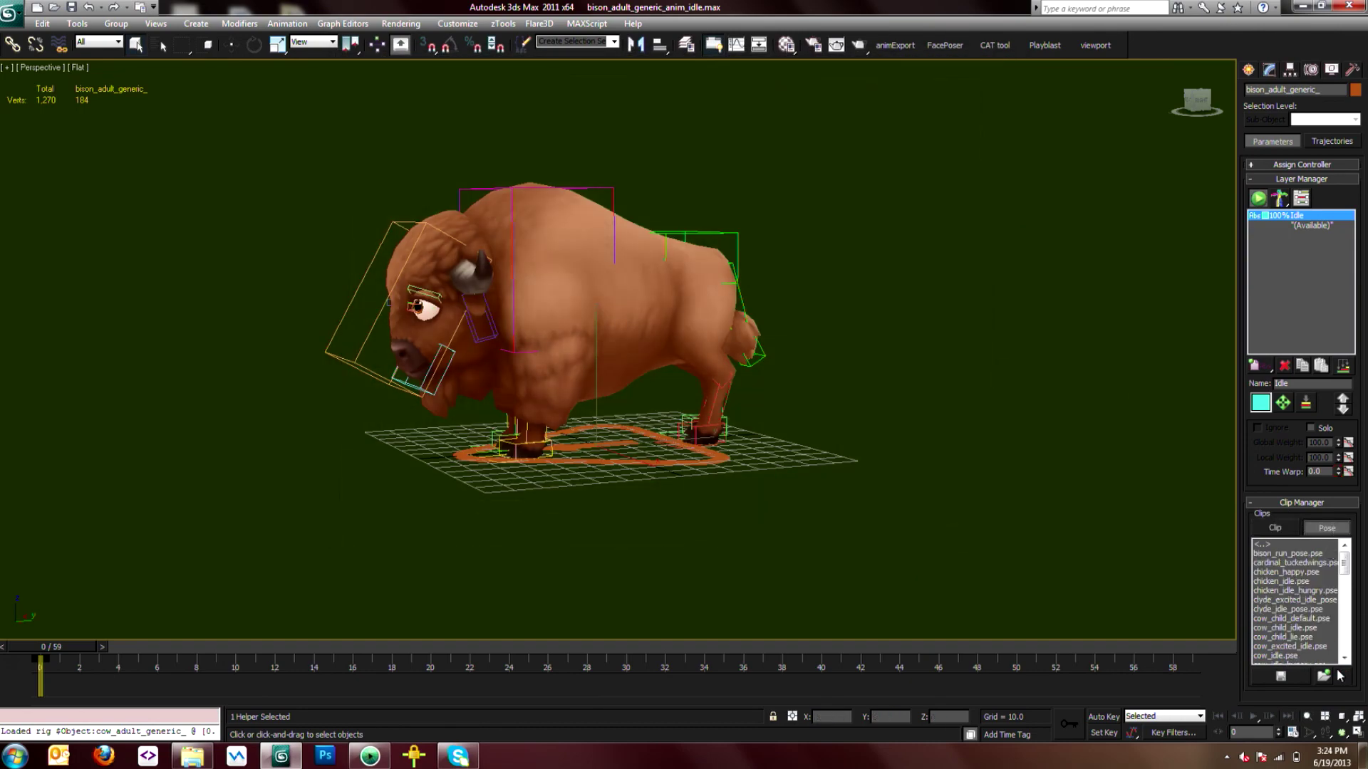
pyautogui.click(1325, 678)
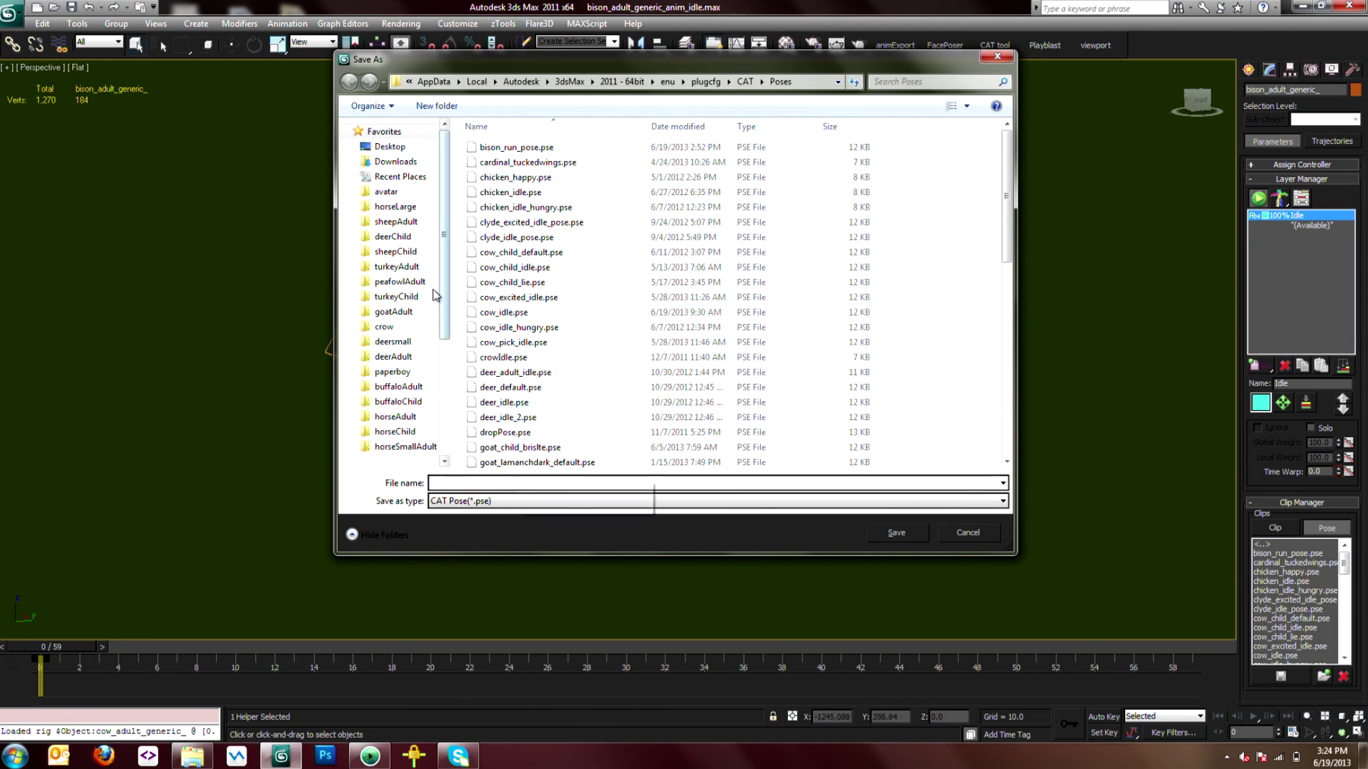
pyautogui.moveTo(441, 287); pyautogui.dragTo(443, 326)
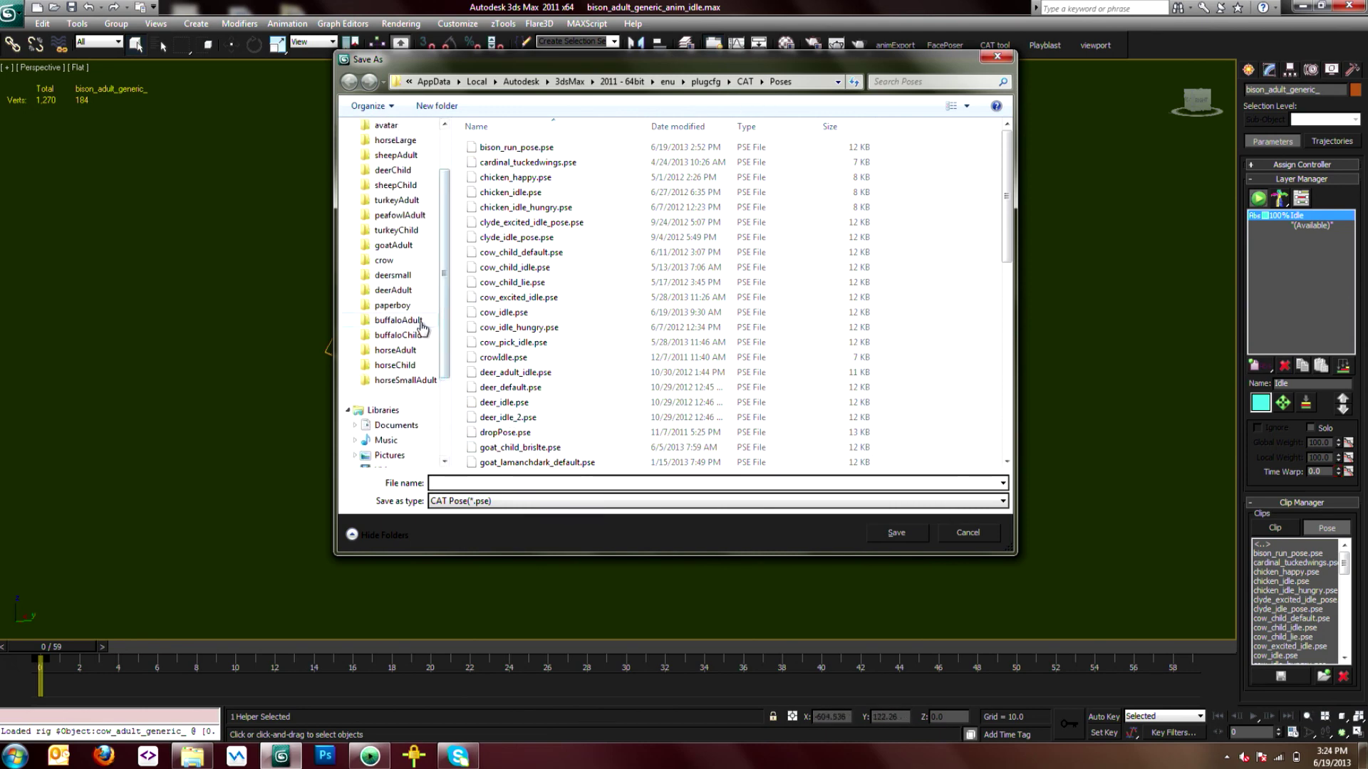
pyautogui.click(399, 320)
pyautogui.doubleClick(495, 208)
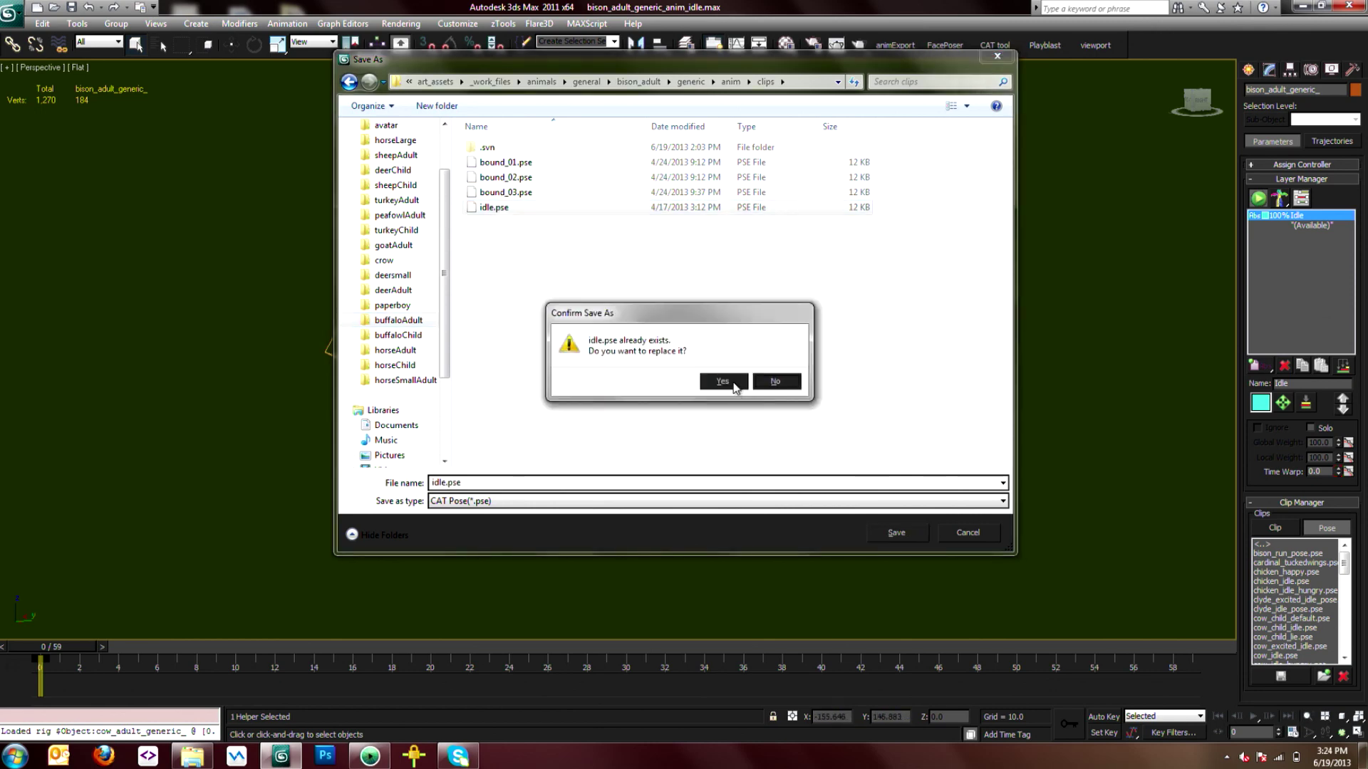
pyautogui.click(722, 382)
# Reopen the recent scene bison_adult_generic_anim_default.max without saving the idle scene and scrub through its timeline.
pyautogui.click(5, 16)
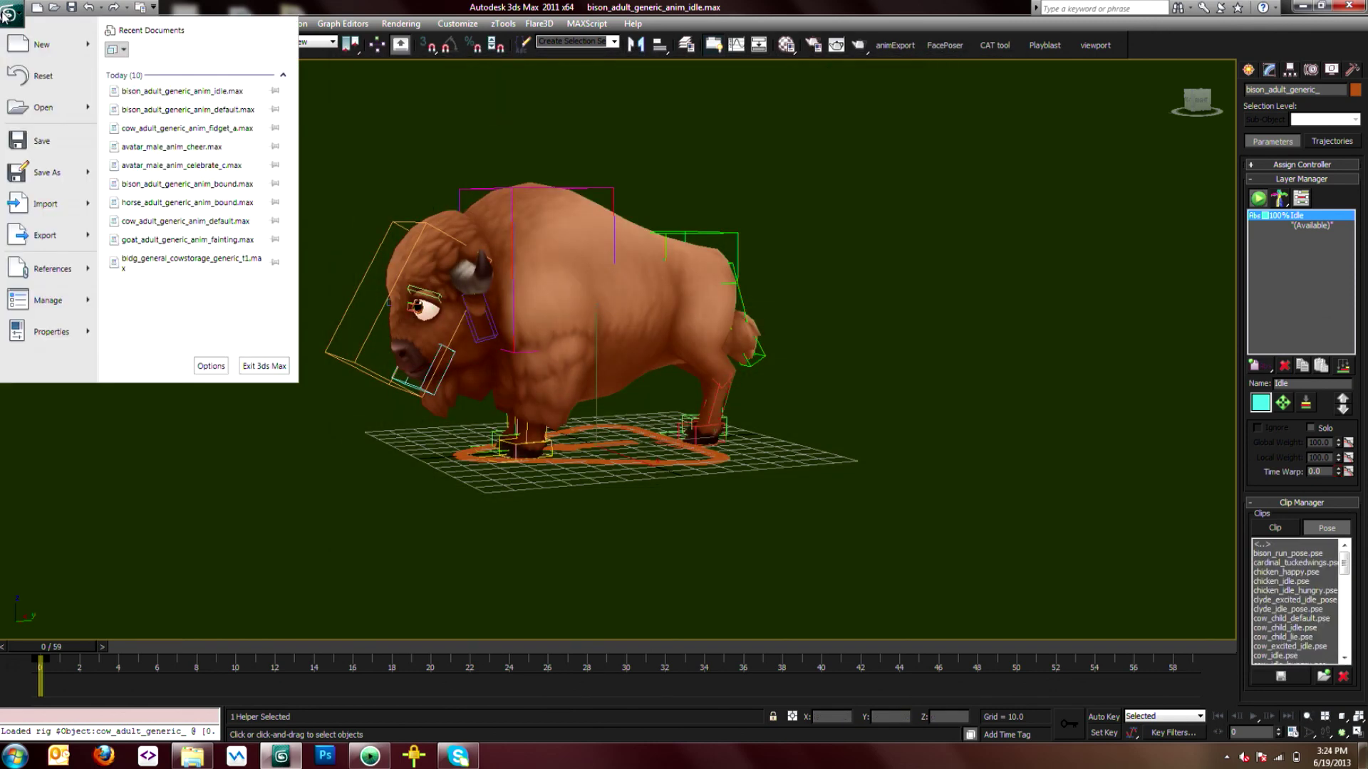
pyautogui.click(178, 110)
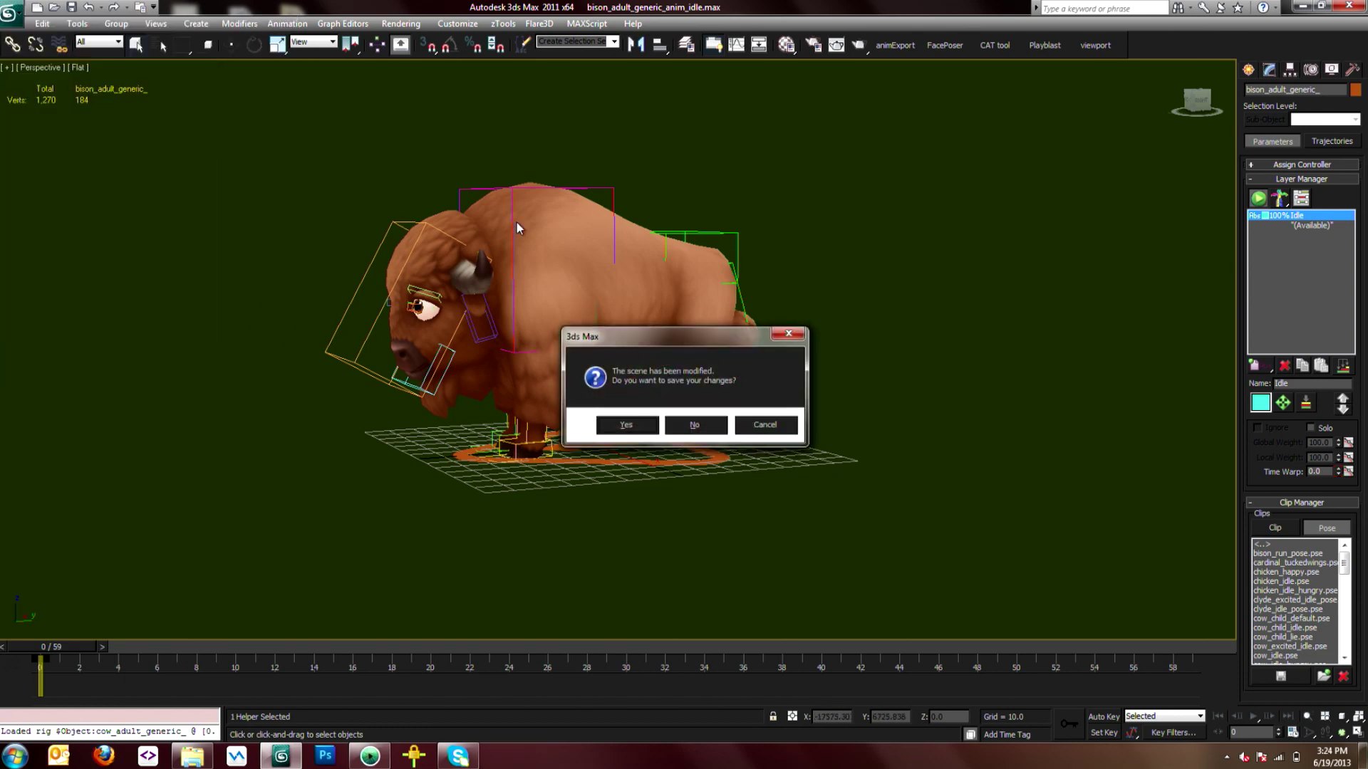
pyautogui.click(689, 426)
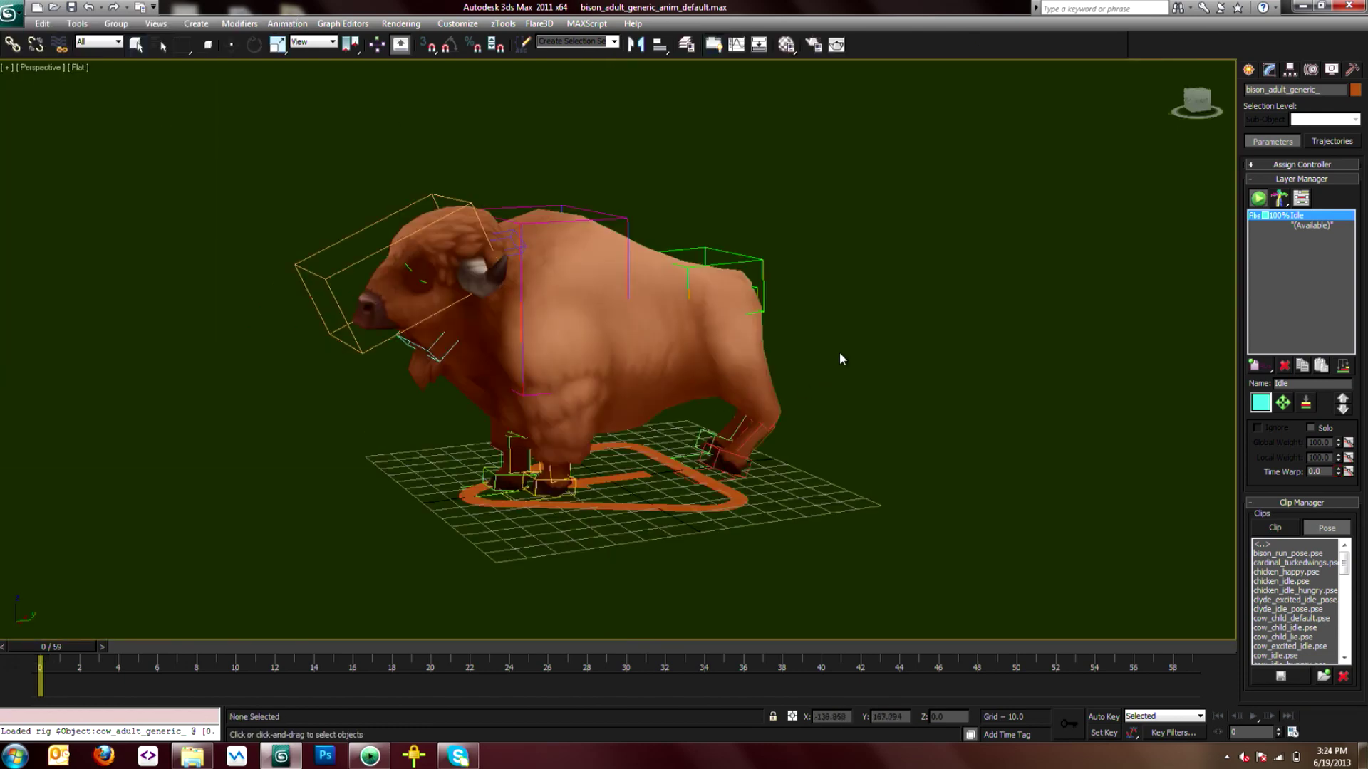
pyautogui.moveTo(61, 647); pyautogui.dragTo(659, 610)
pyautogui.rightClick(660, 610)
# Select the bison rig's base helper and load the pose idle.pse from bison_adult > generic > anim > clips with Scale Data enabled.
pyautogui.click(732, 538)
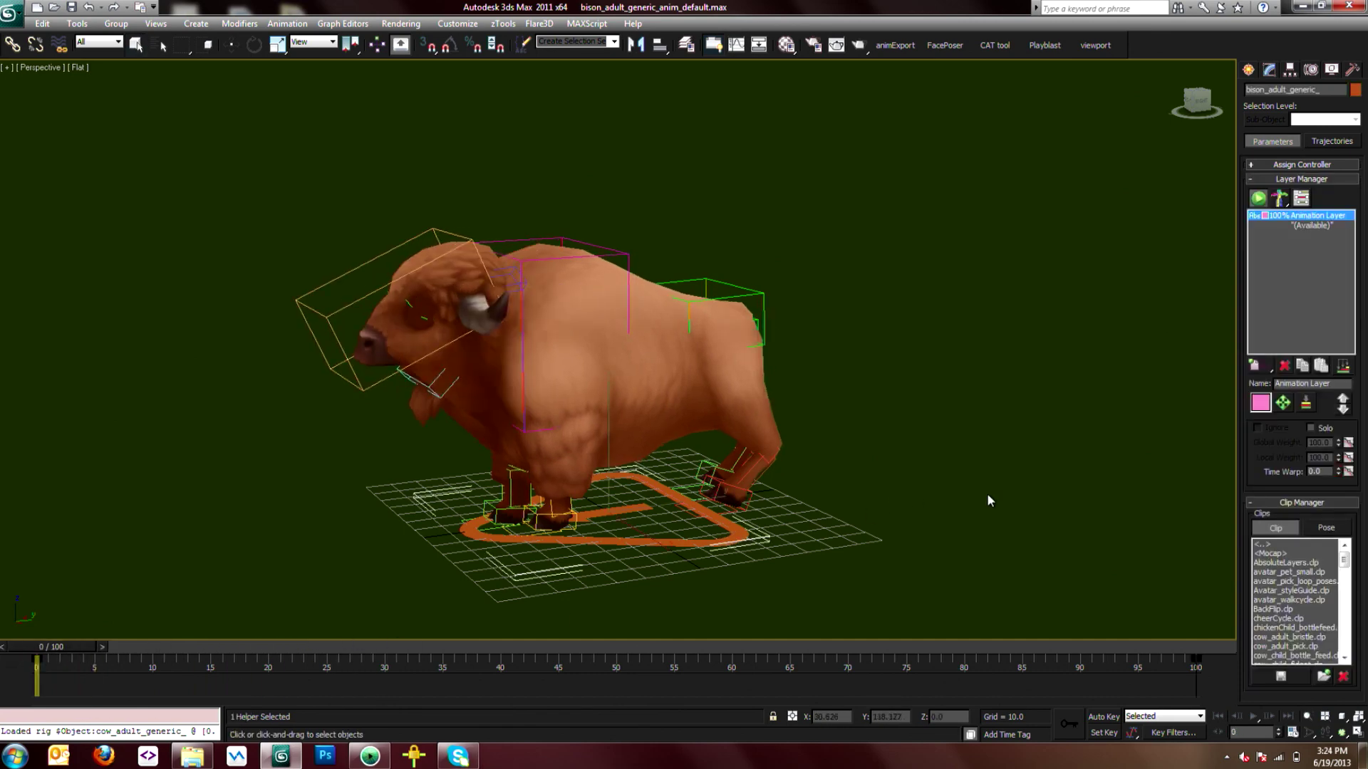
pyautogui.click(1317, 530)
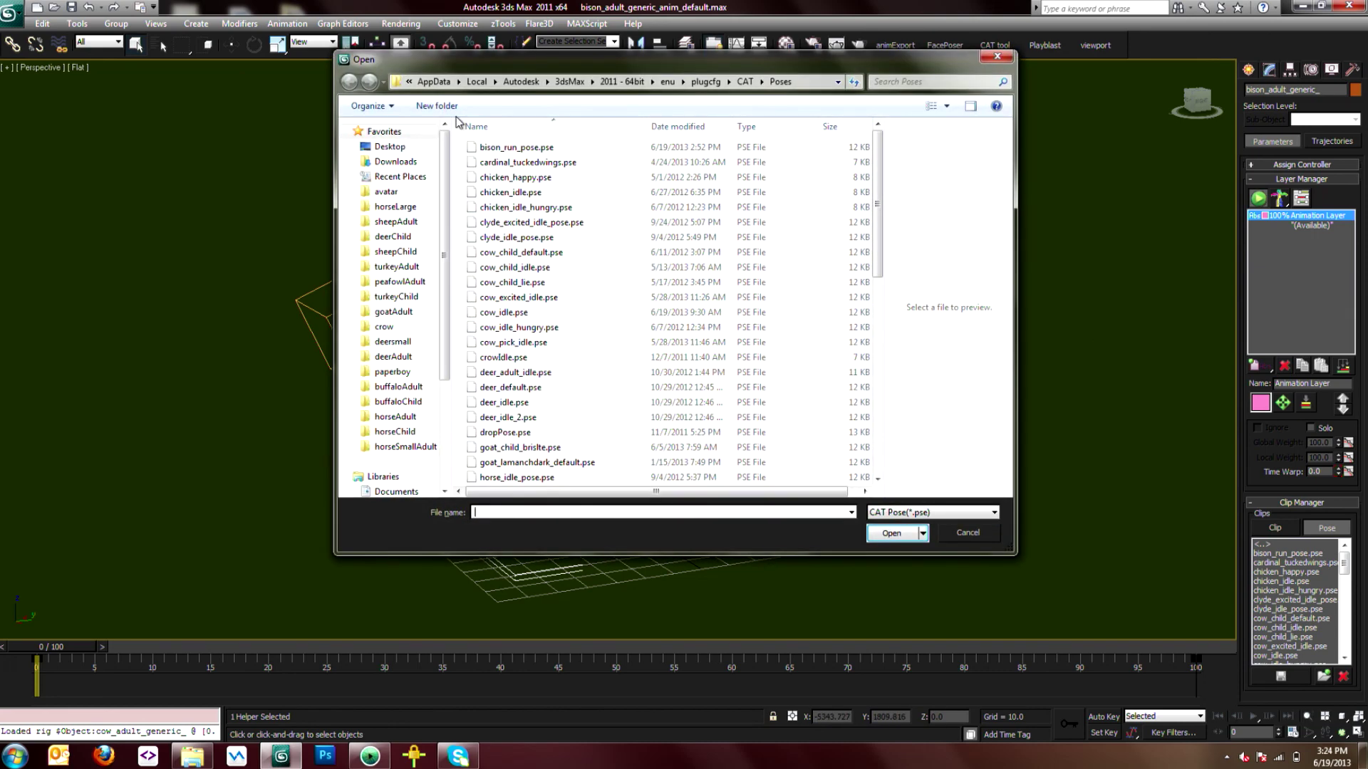
pyautogui.click(399, 387)
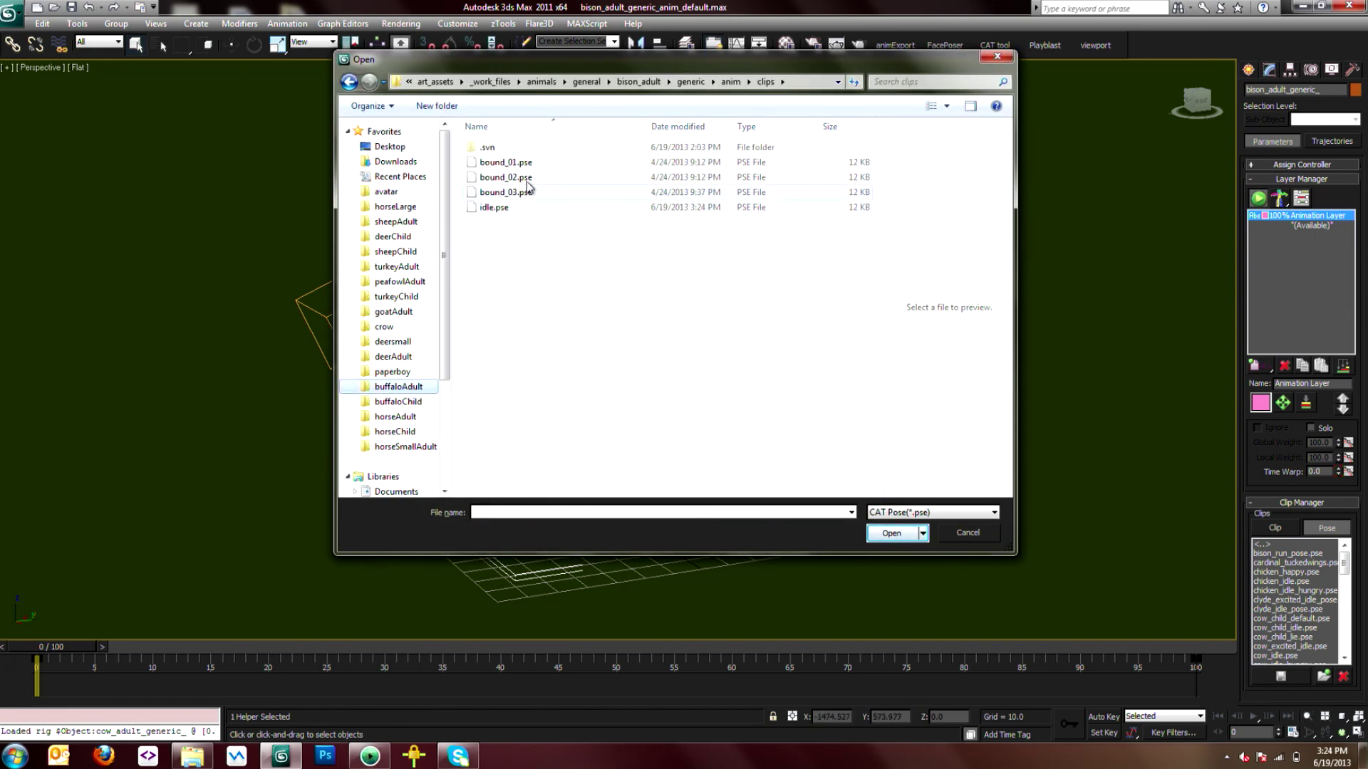
pyautogui.doubleClick(497, 208)
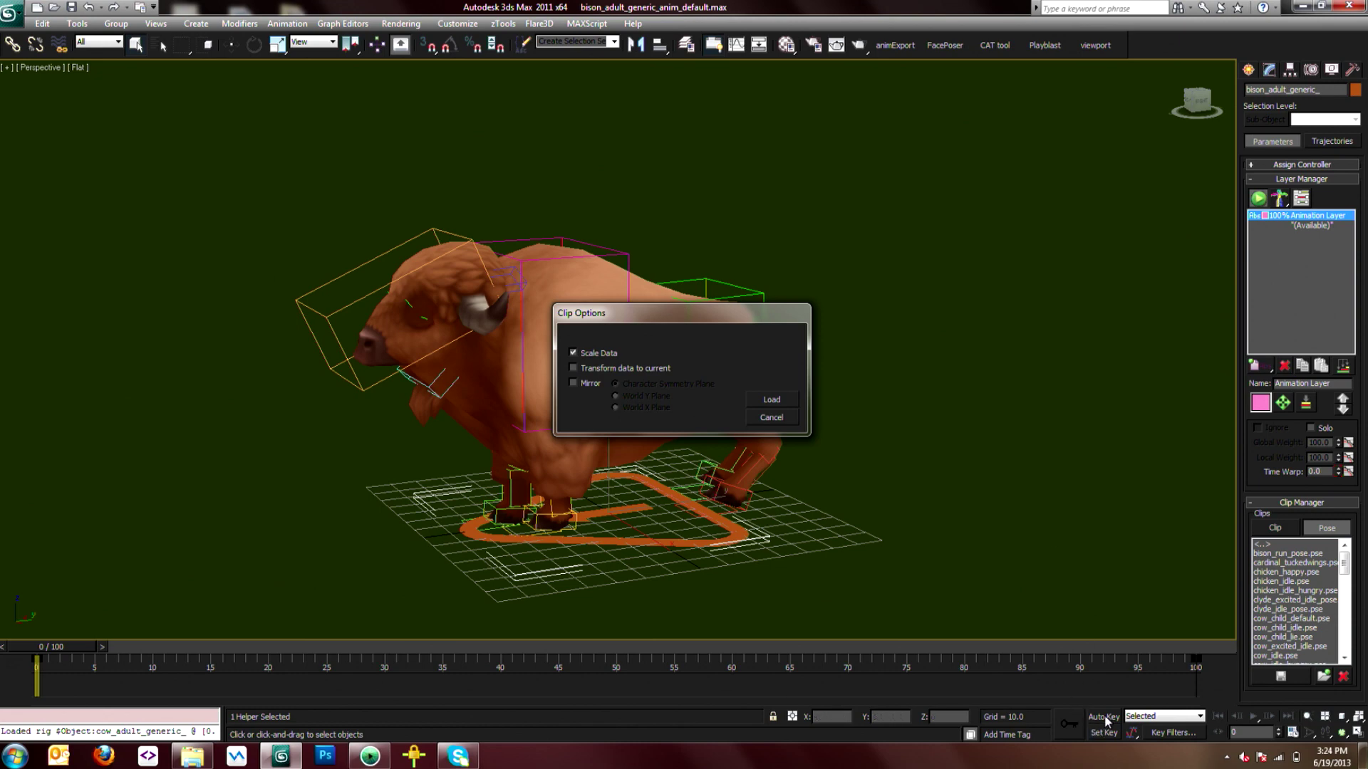
pyautogui.moveTo(700, 314); pyautogui.dragTo(972, 193)
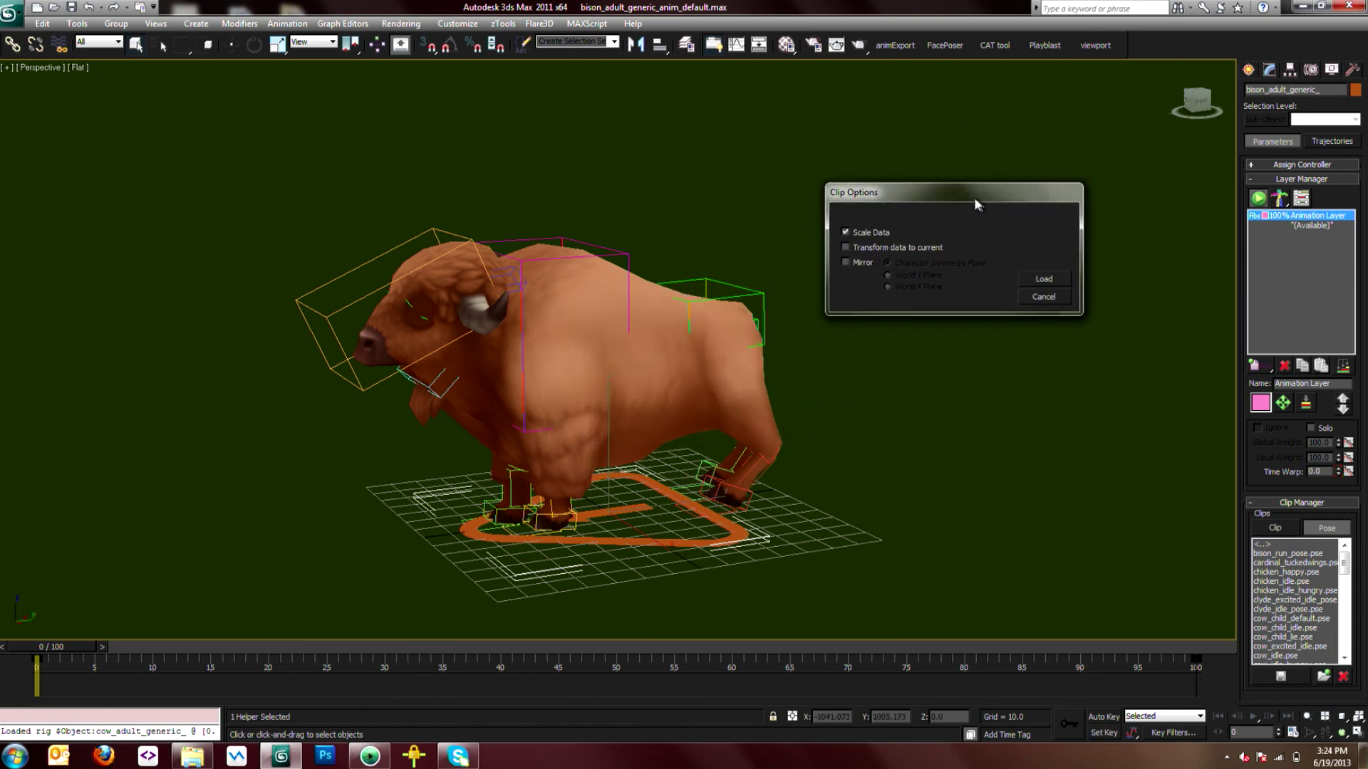
pyautogui.click(1060, 279)
# Play the bison's animation with the idle pose loaded, examining it both close up and as a whole.
pyautogui.press('/')
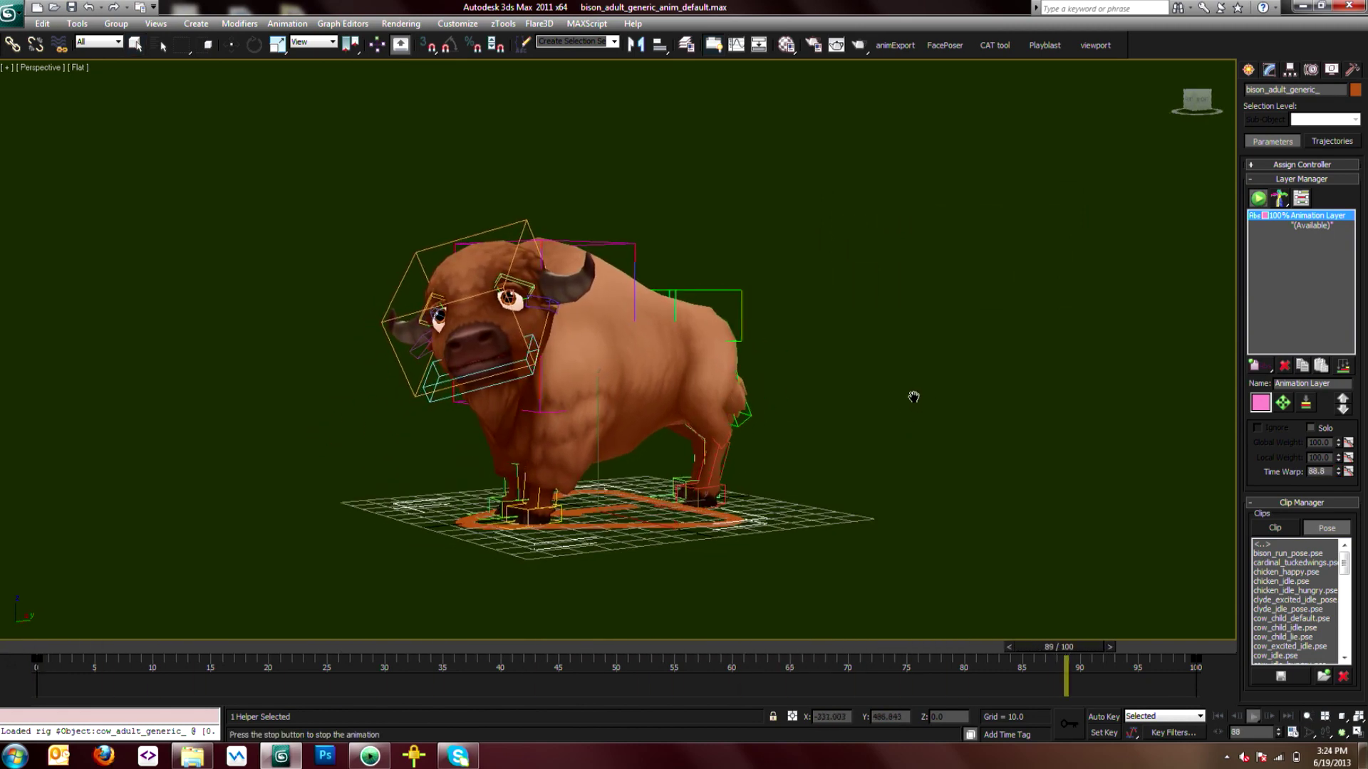
pyautogui.scroll(5, 911, 394)
pyautogui.moveTo(657, 483); pyautogui.dragTo(849, 401, button='middle')
pyautogui.scroll(-2, 851, 395)
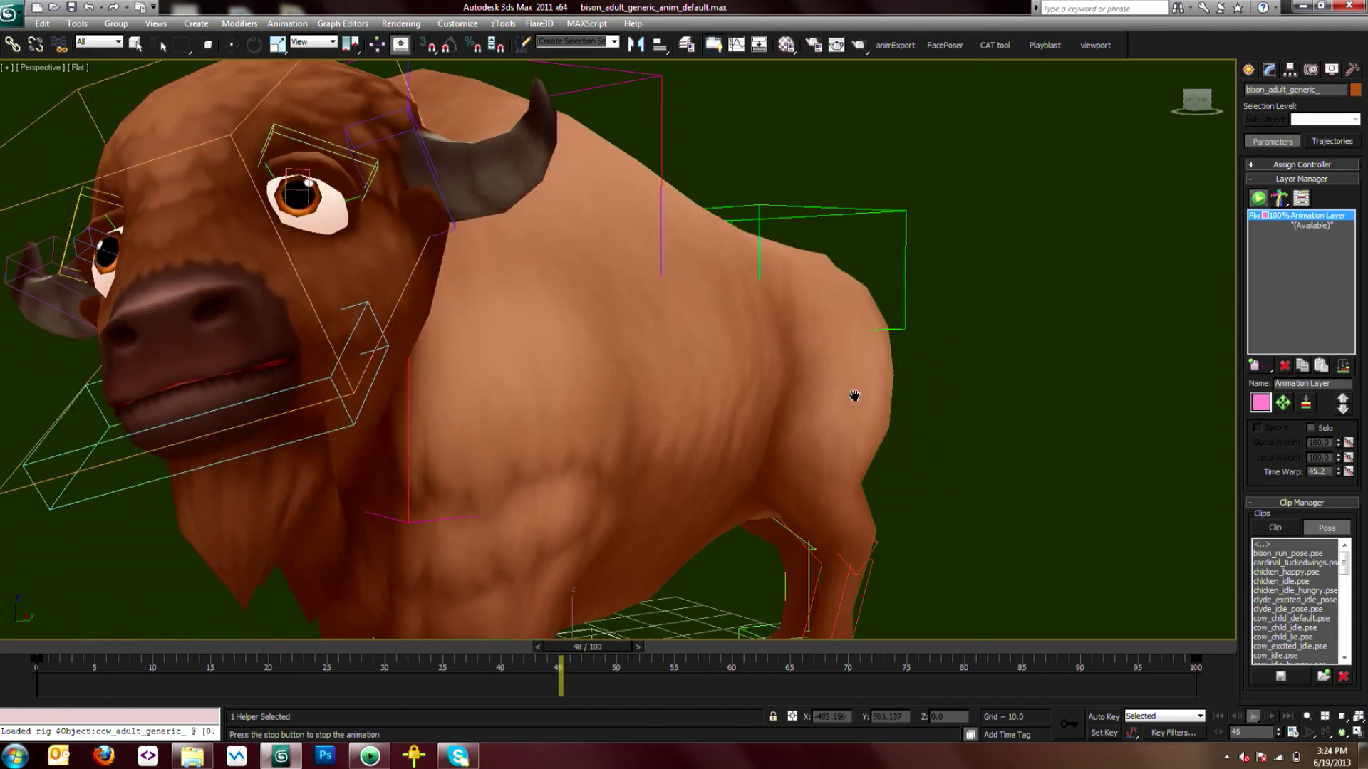
pyautogui.scroll(-2, 855, 394)
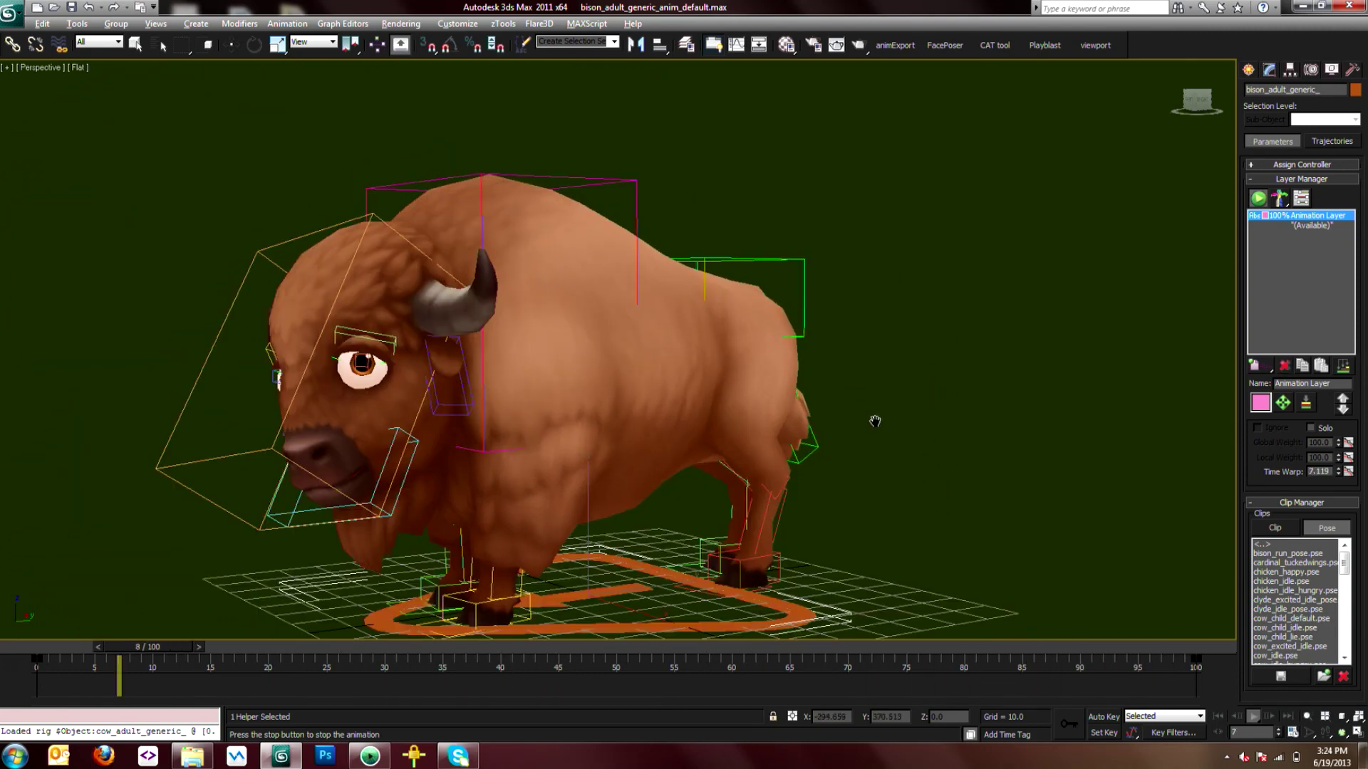
pyautogui.scroll(-2, 870, 410)
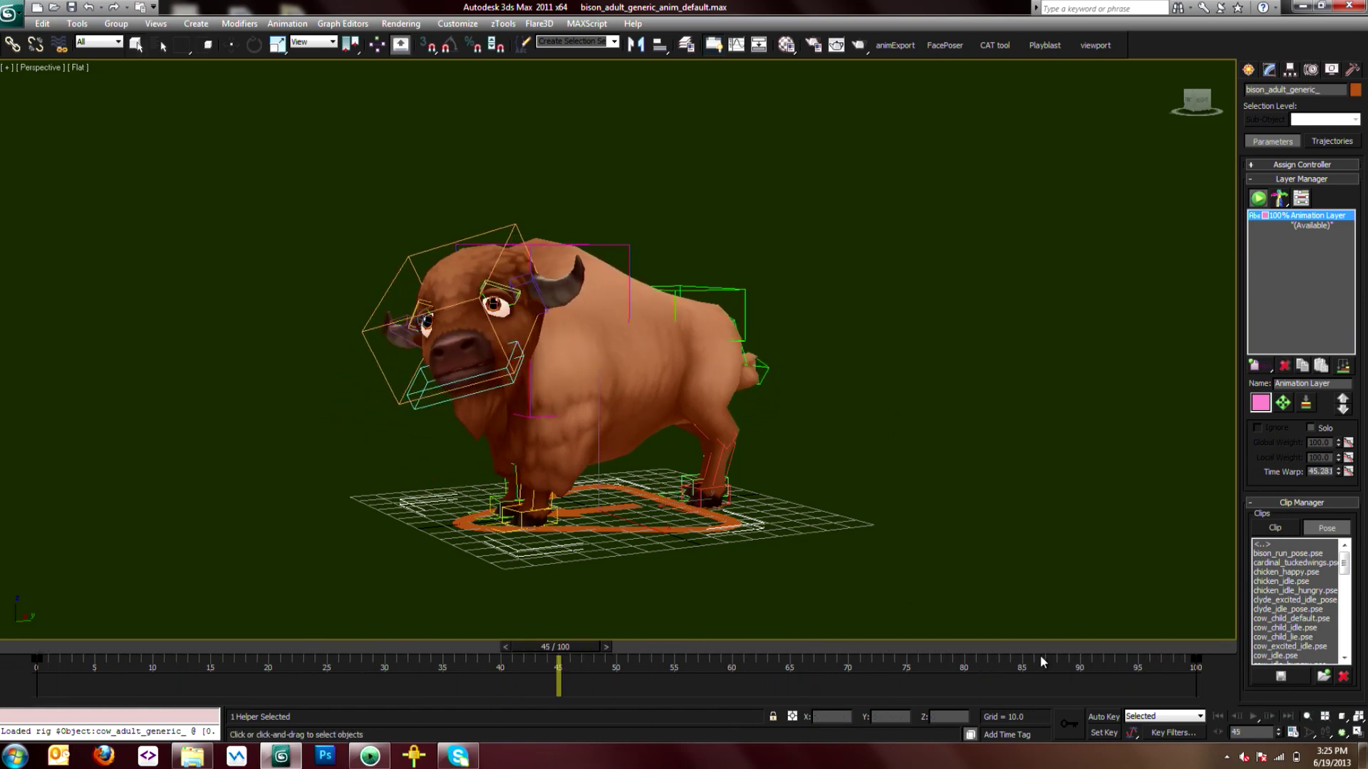
# Extend the timeline's end to frame 164 and further to frame 200, playing the bison's animation after each extension.
pyautogui.keyDown('ctrl'); pyautogui.keyDown('alt'); pyautogui.moveTo(1042, 656); pyautogui.dragTo(949, 652, button='right'); pyautogui.keyUp('alt'); pyautogui.keyUp('ctrl')
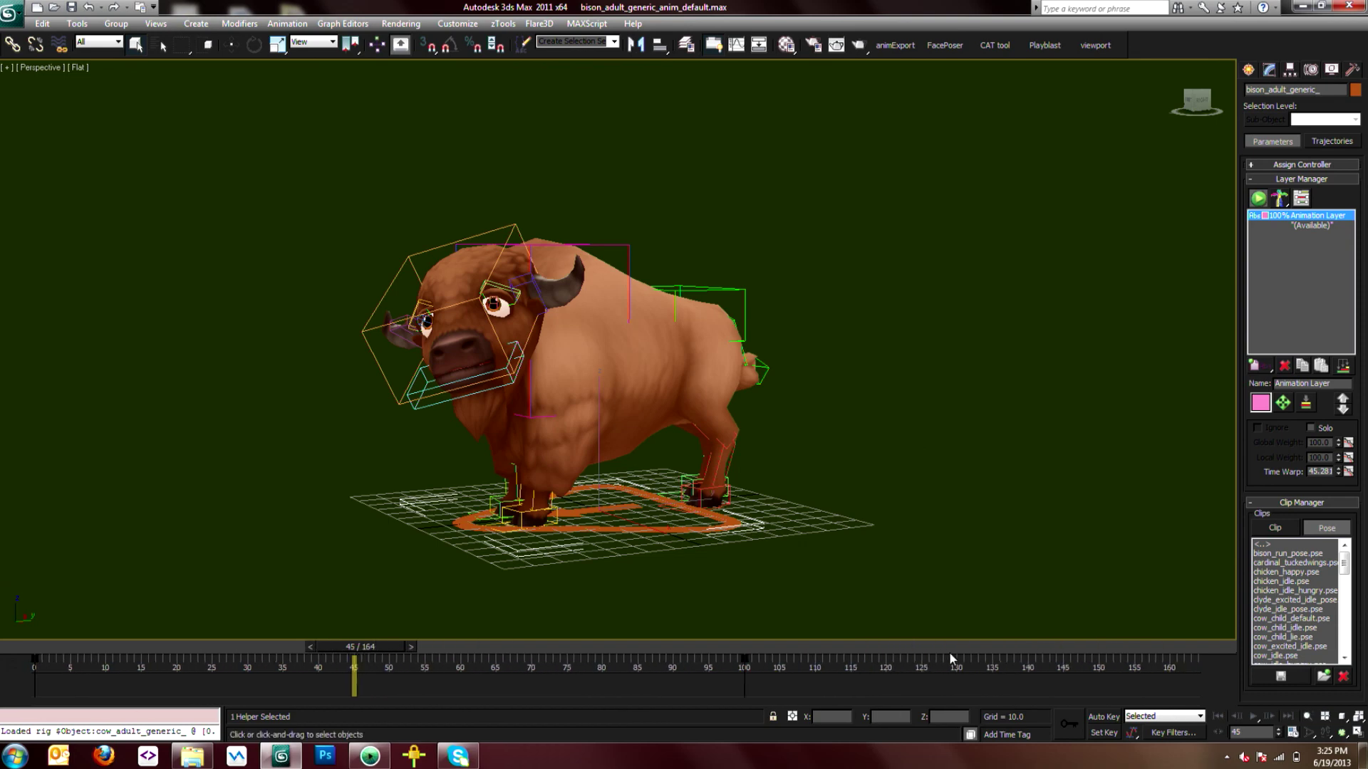
pyautogui.press('/')
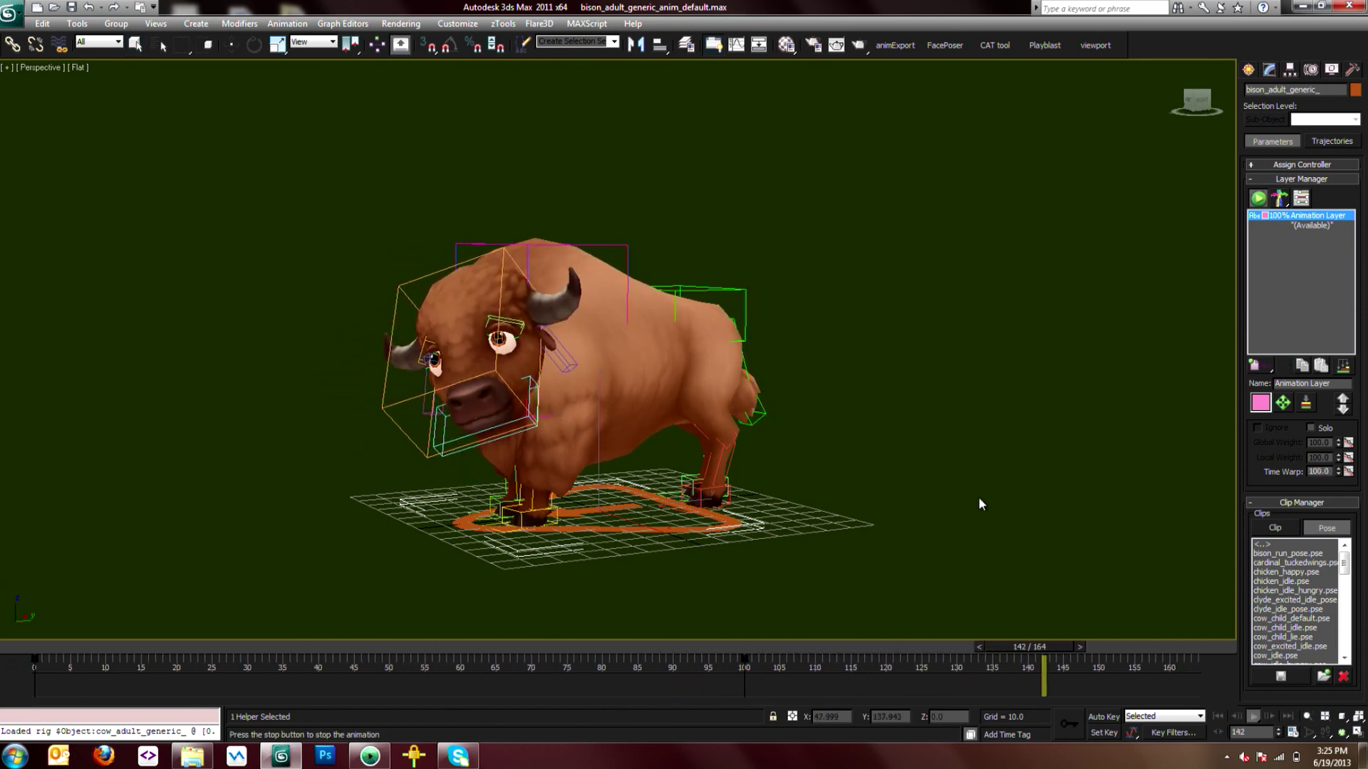
pyautogui.press('/')
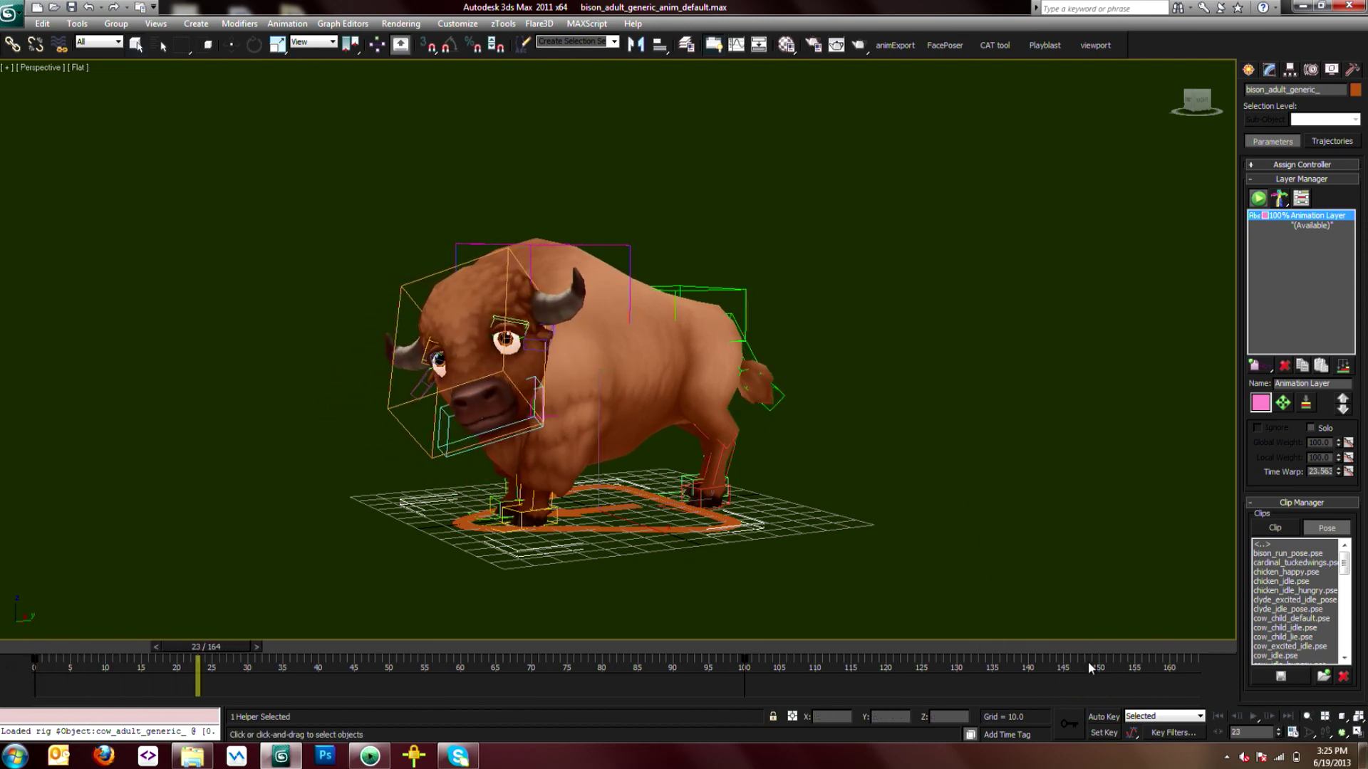
pyautogui.keyDown('ctrl'); pyautogui.keyDown('alt'); pyautogui.moveTo(1103, 664); pyautogui.dragTo(909, 653, button='right'); pyautogui.keyUp('alt'); pyautogui.keyUp('ctrl')
pyautogui.press('/')
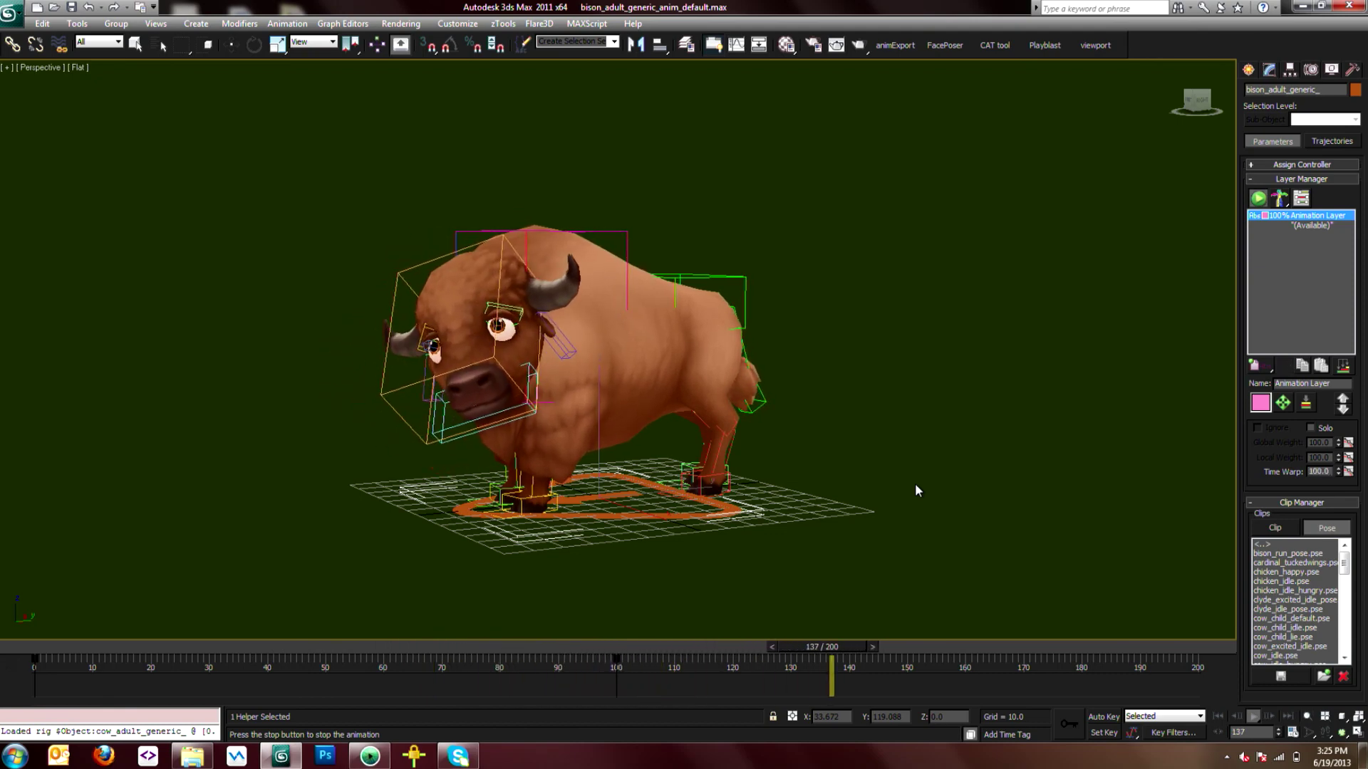
pyautogui.press('/')
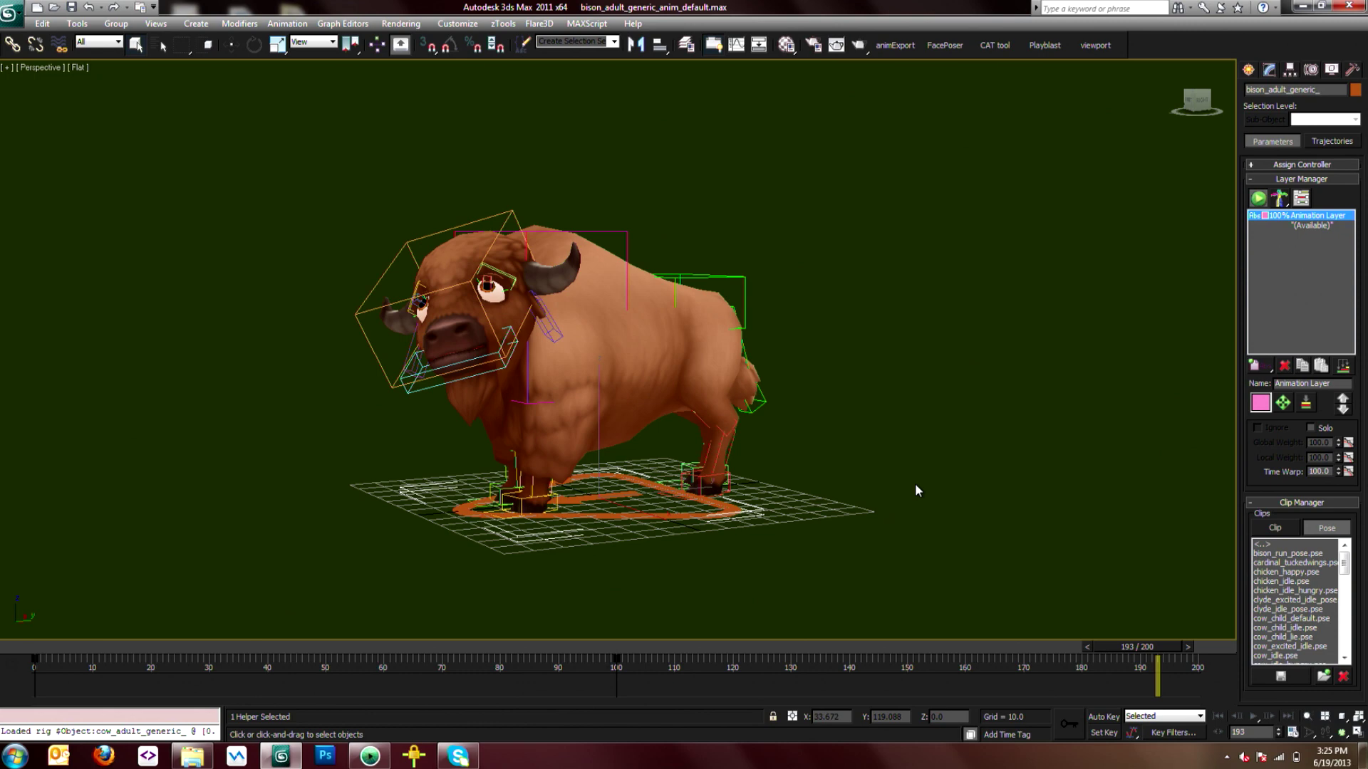
pyautogui.keyDown('alt'); pyautogui.moveTo(932, 432); pyautogui.dragTo(934, 439, button='middle'); pyautogui.keyUp('alt')
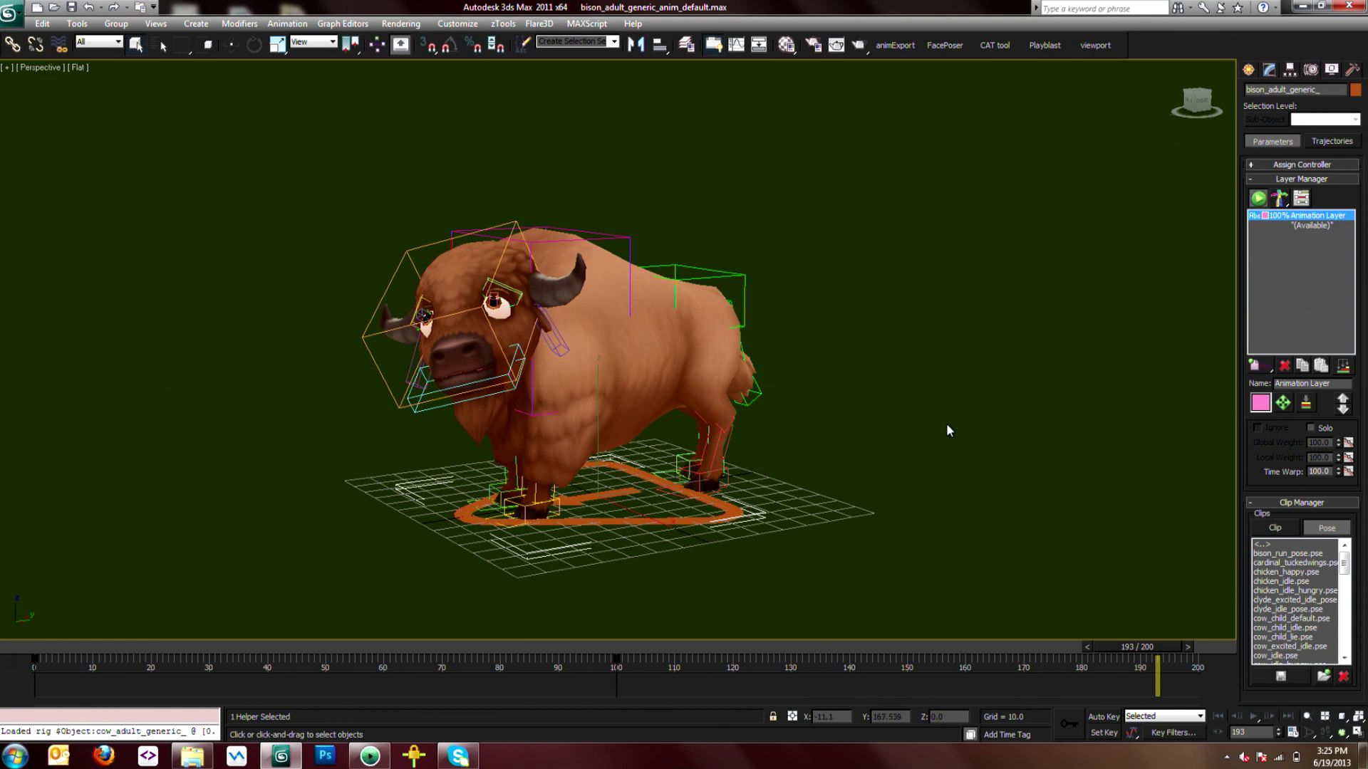
# Open the recent scene horse_adult_generic_anim_bound.max without saving the bison scene.
pyautogui.click(10, 17)
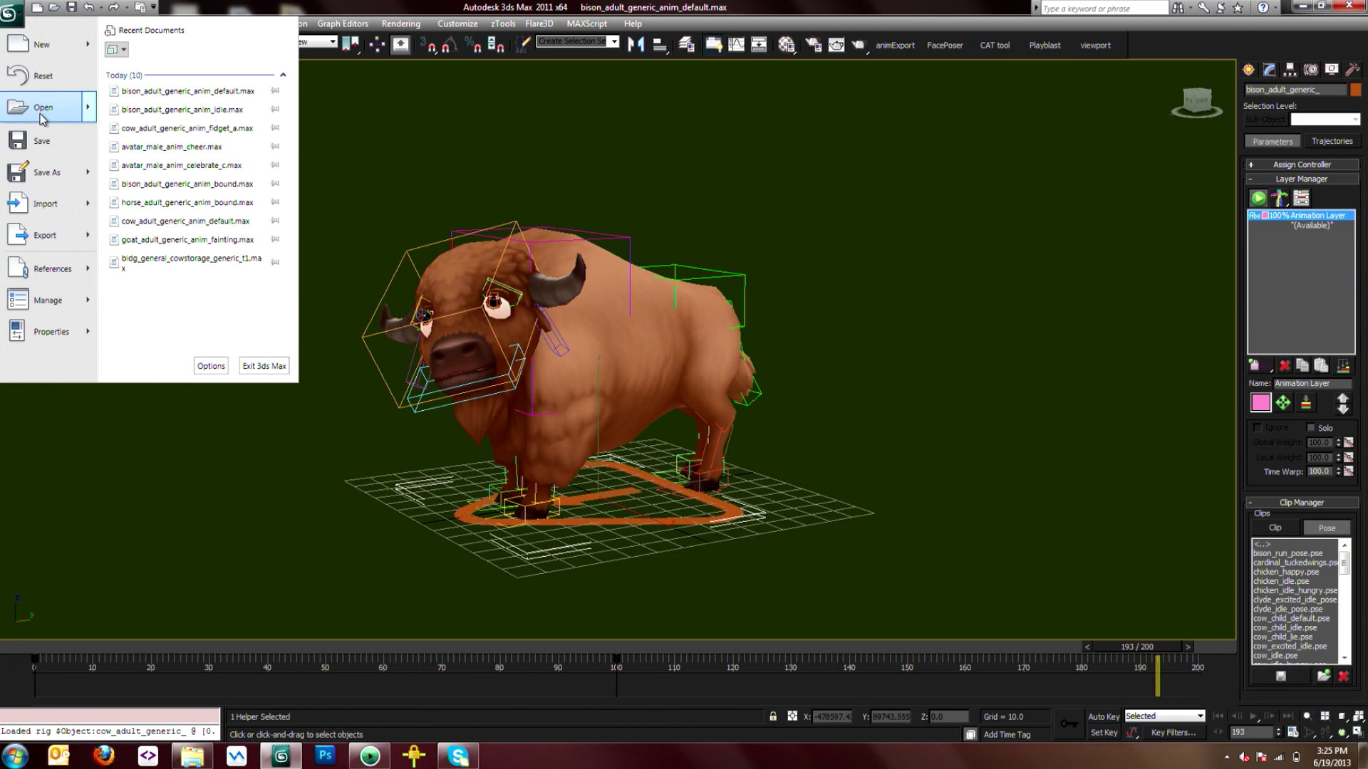
pyautogui.click(17, 17)
pyautogui.click(17, 17)
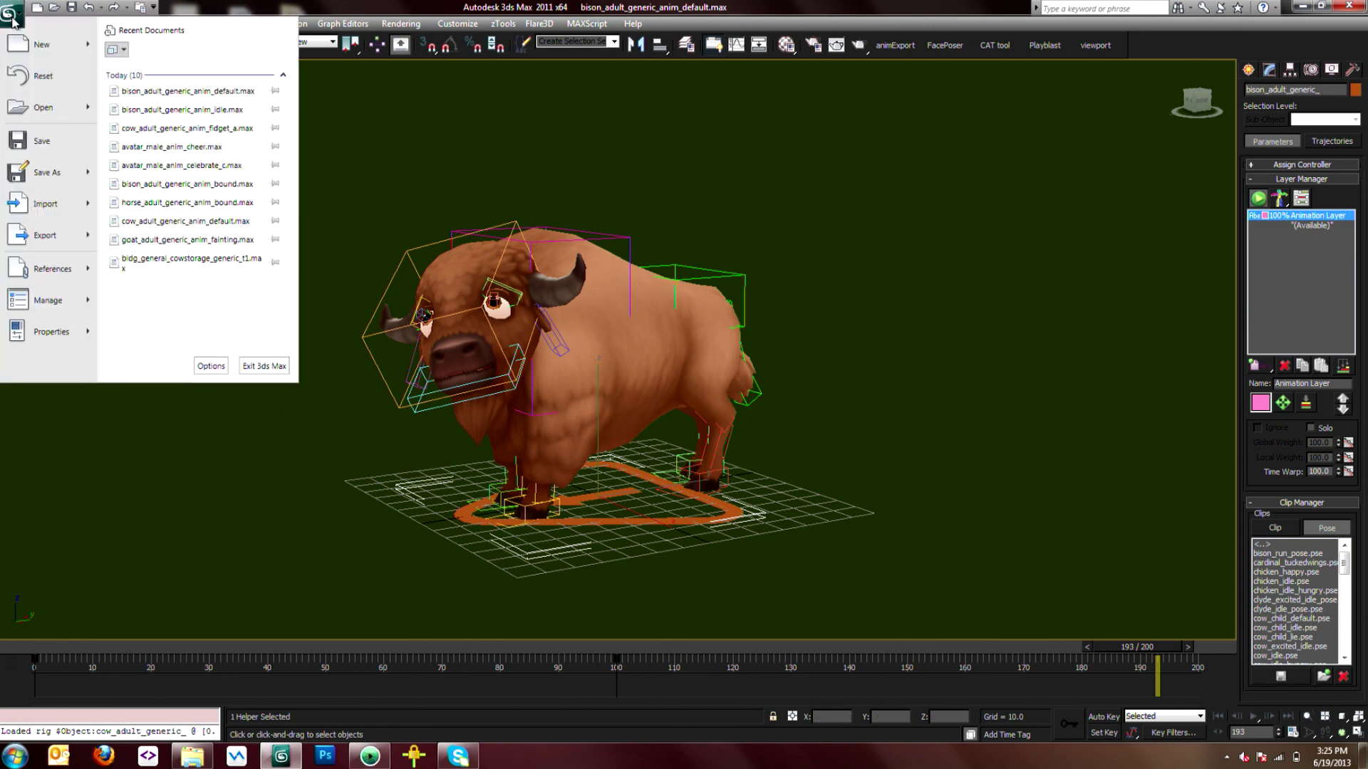
pyautogui.click(192, 204)
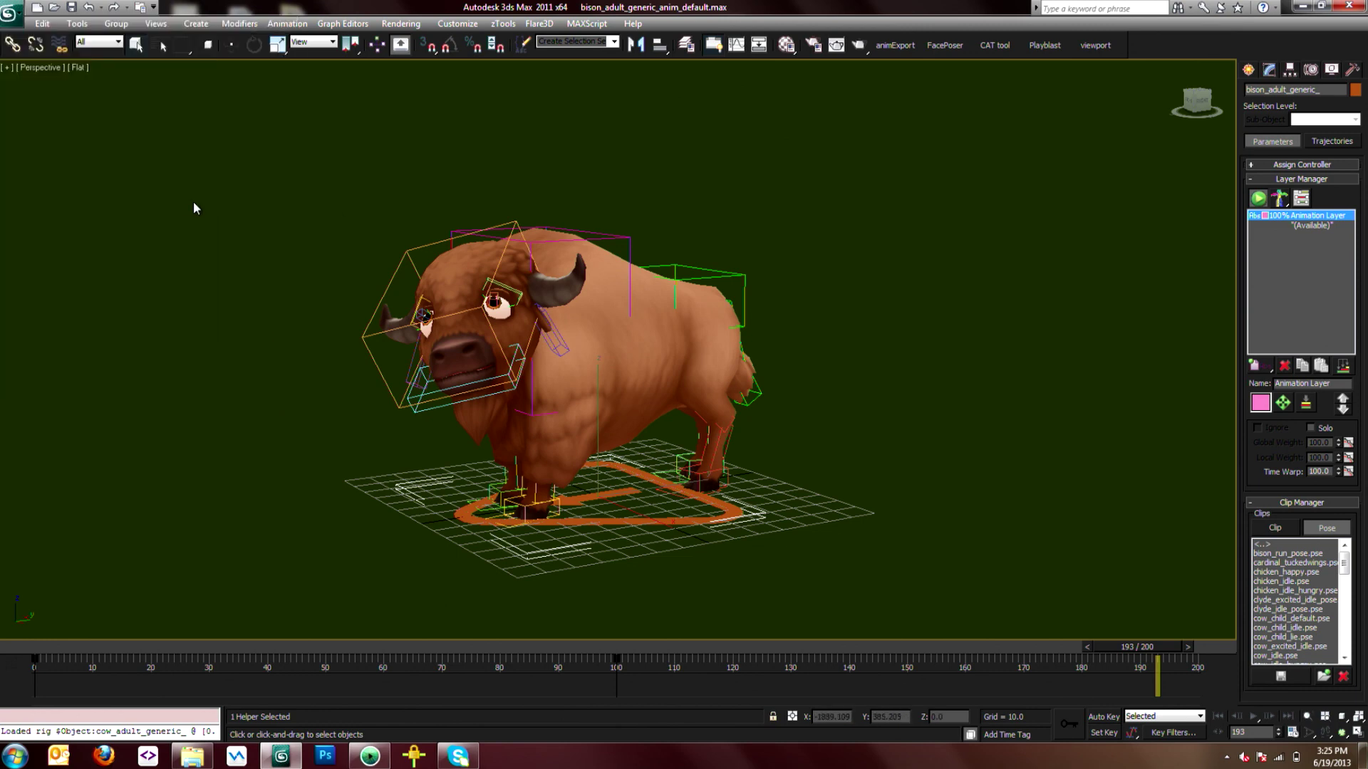
pyautogui.click(686, 424)
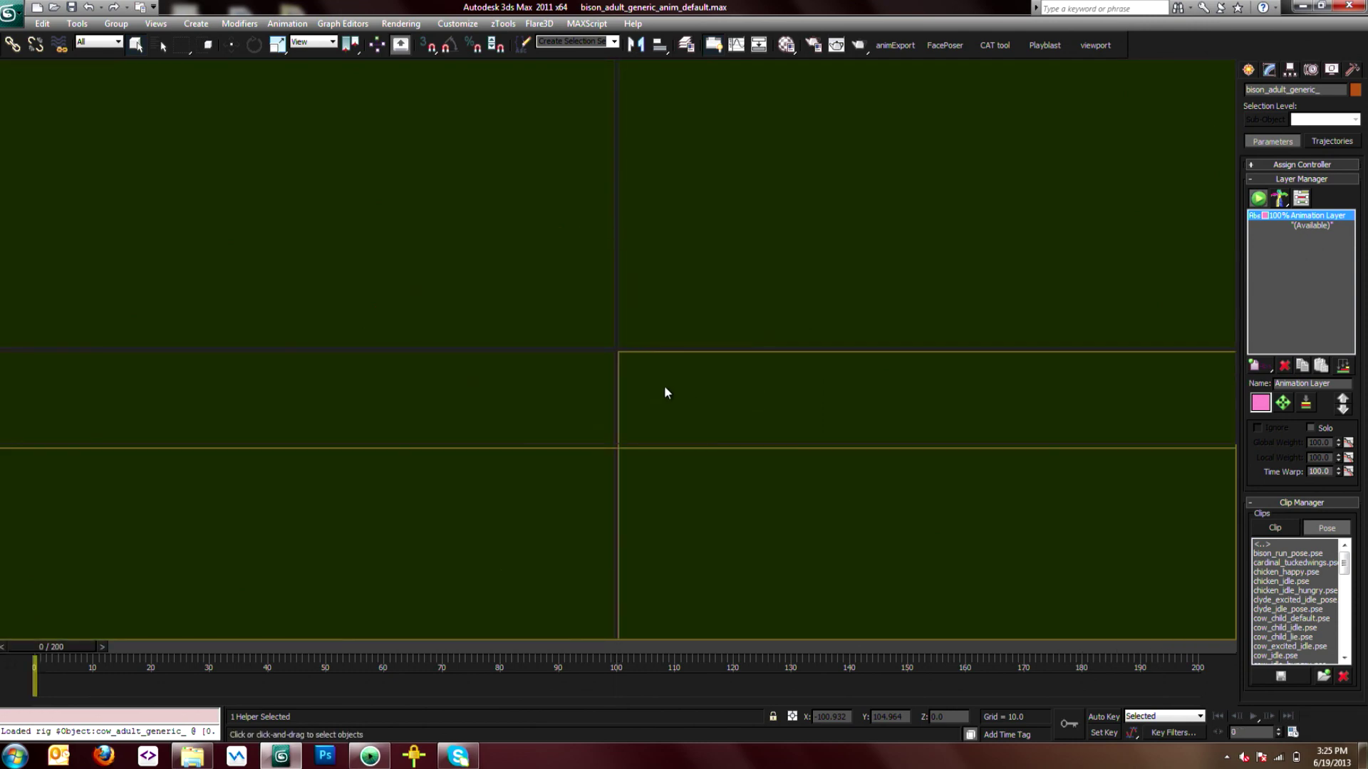
# Play the horse's bound animation and examine its gallop from the side and from a front three-quarter angle.
pyautogui.press('/')
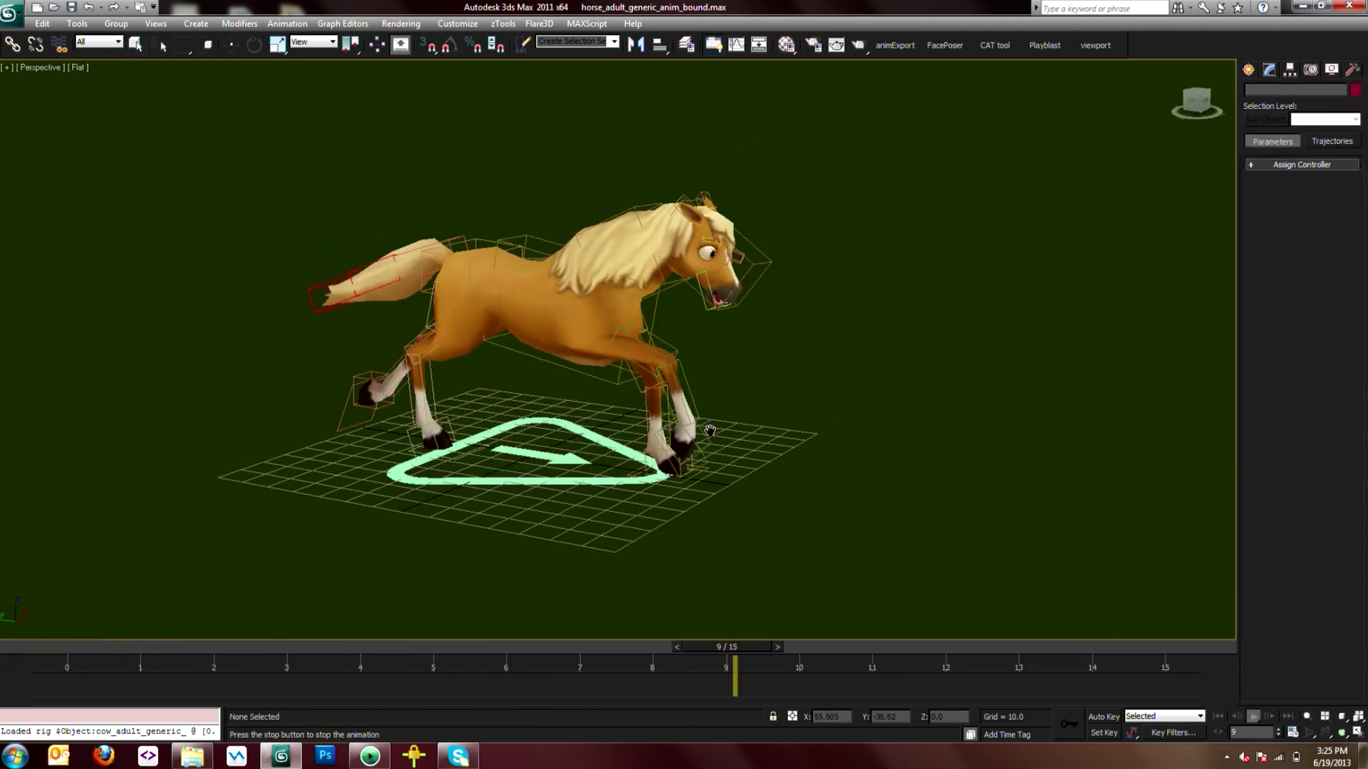
pyautogui.moveTo(803, 418); pyautogui.dragTo(495, 415, button='middle')
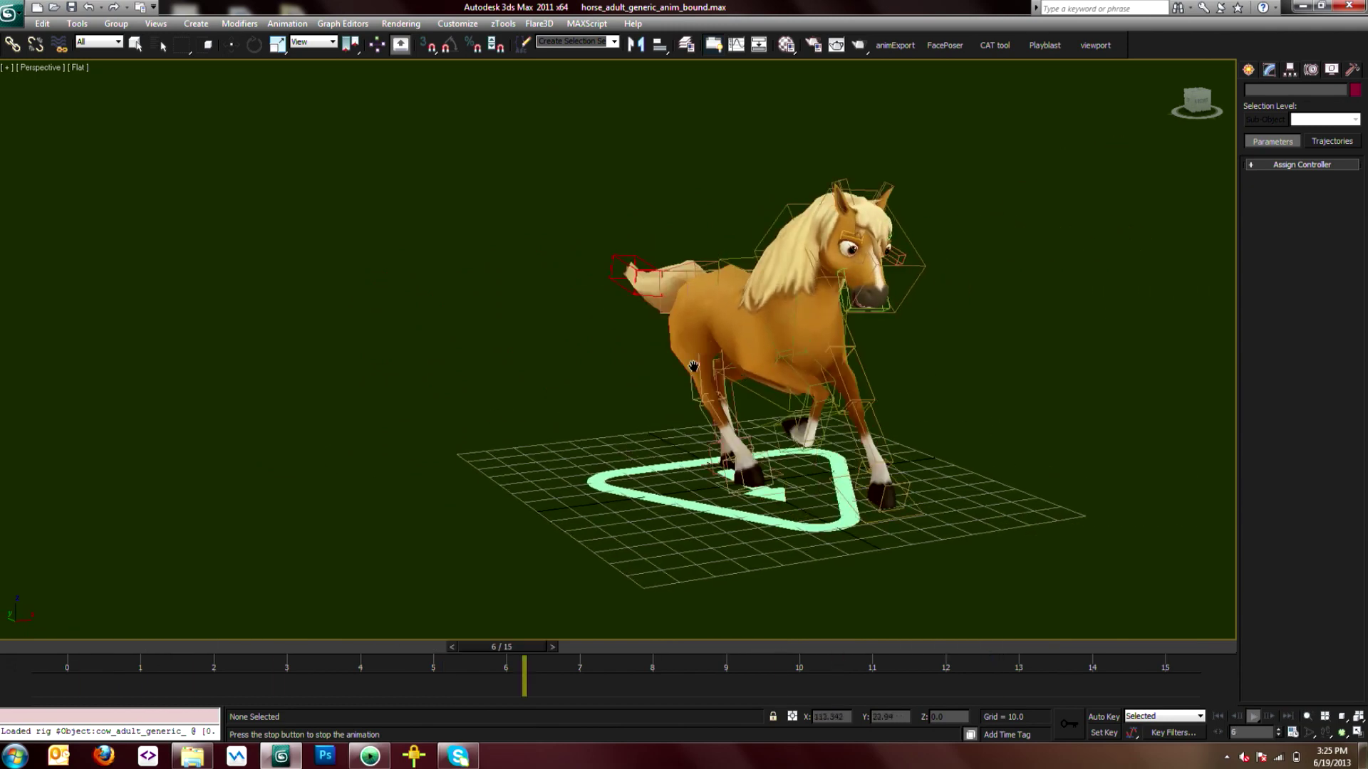
pyautogui.moveTo(816, 396); pyautogui.dragTo(642, 362, button='middle')
pyautogui.press('/')
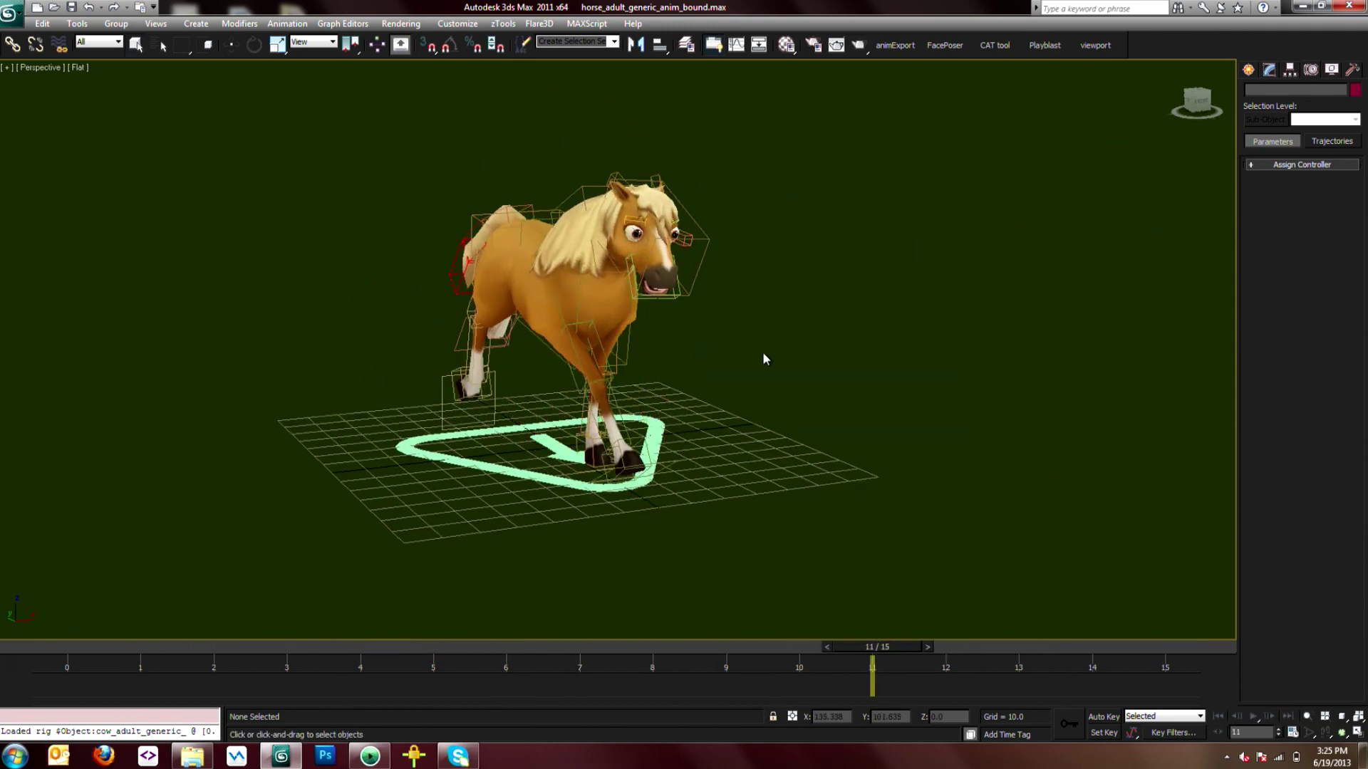
pyautogui.press('/')
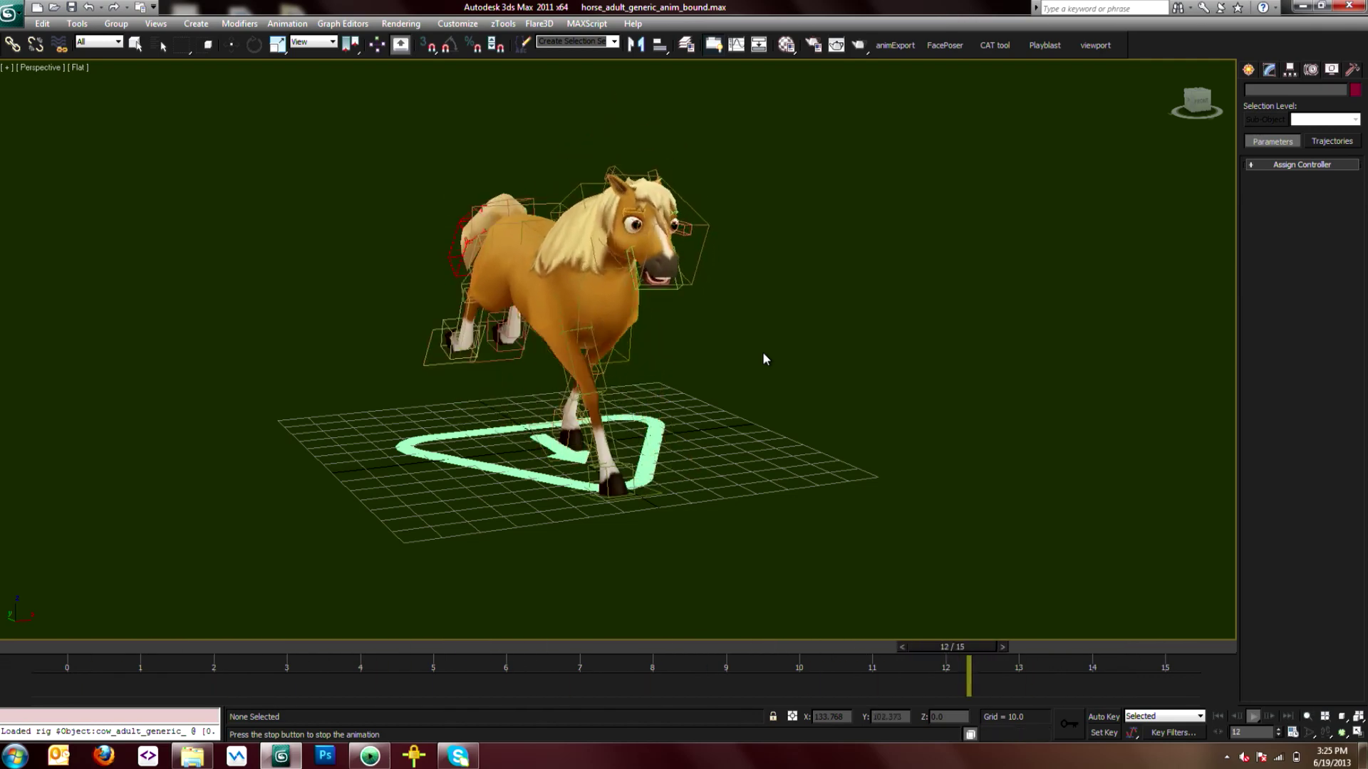
pyautogui.press('/')
# Select the horse rig's base helper and save its animation over the clip horse_adult_generic_anim_bound.clp in the horseAdult clips folder.
pyautogui.click(622, 490)
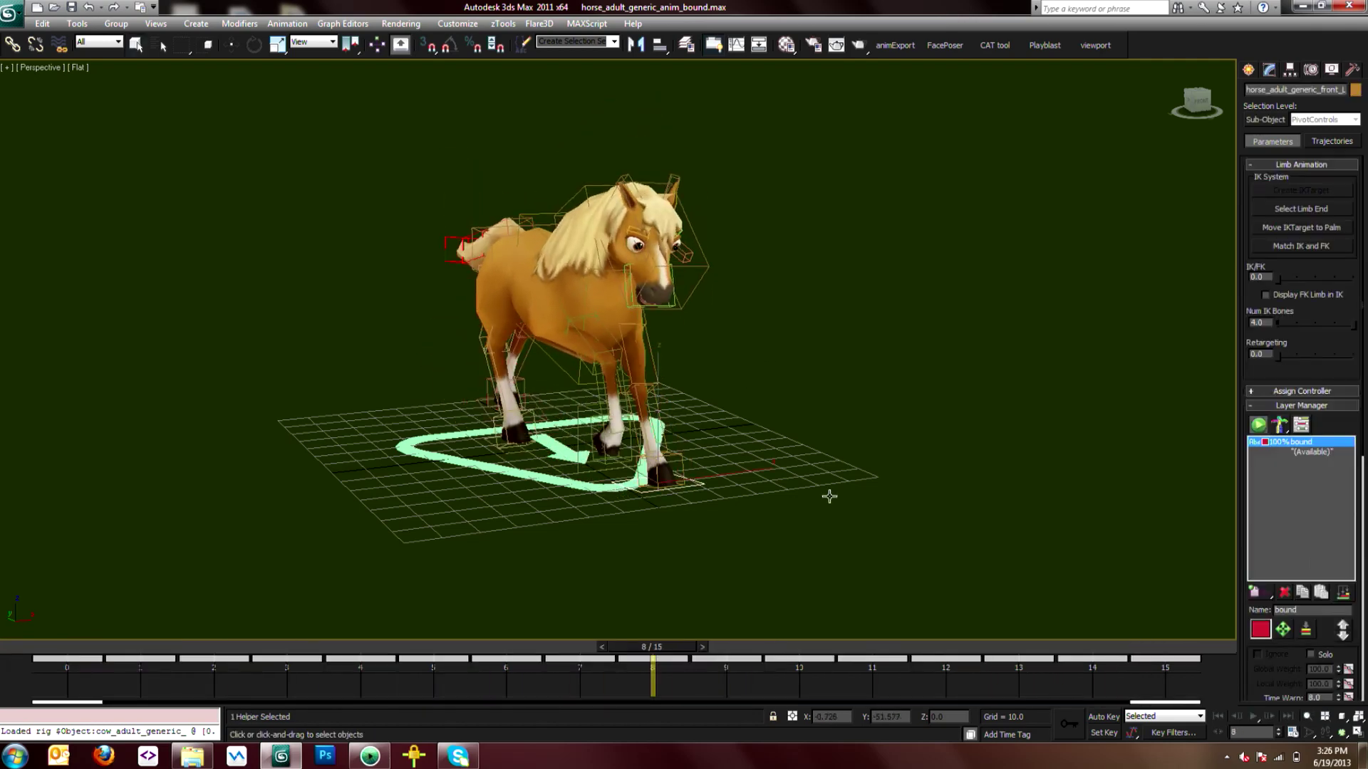
pyautogui.click(538, 480)
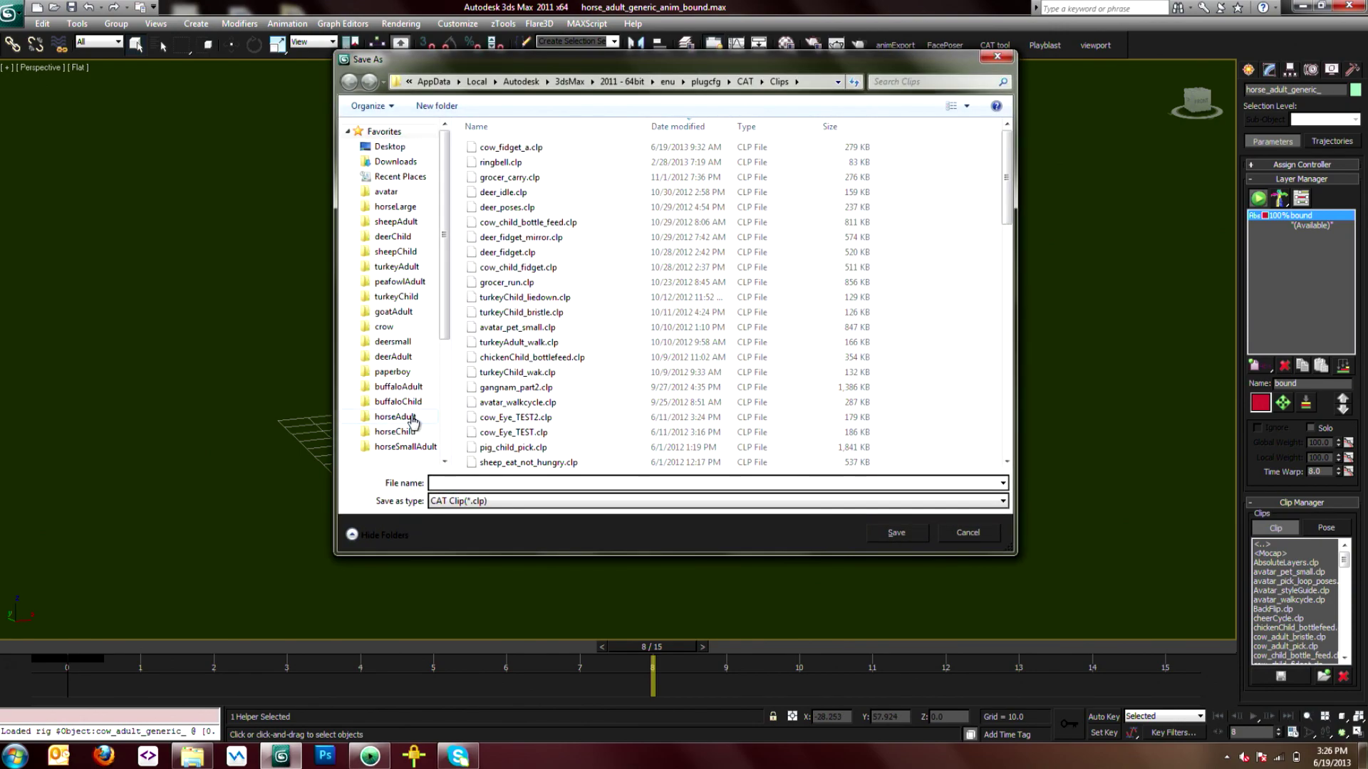
pyautogui.click(412, 420)
pyautogui.doubleClick(562, 178)
pyautogui.click(720, 379)
pyautogui.click(727, 432)
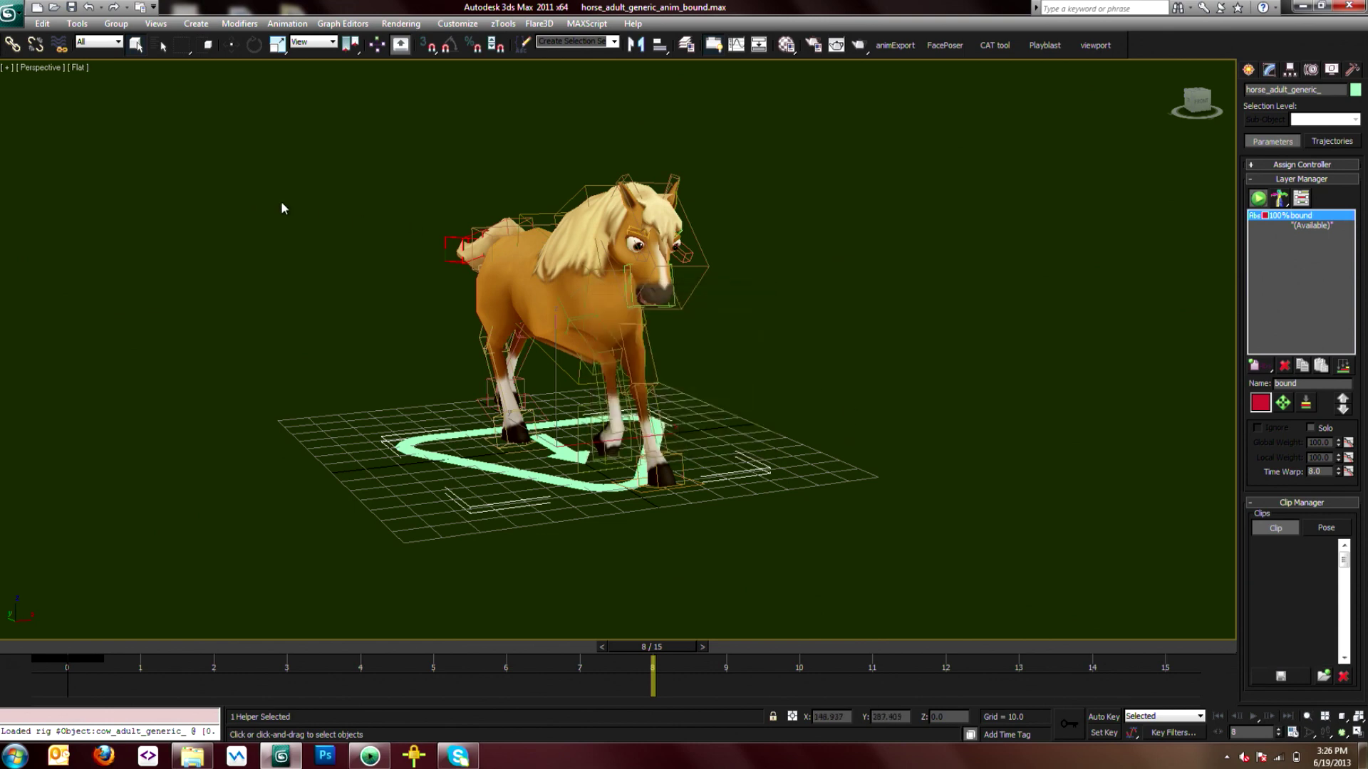
# Reopen the recent scene bison_adult_generic_anim_default.max without saving the horse scene.
pyautogui.click(6, 15)
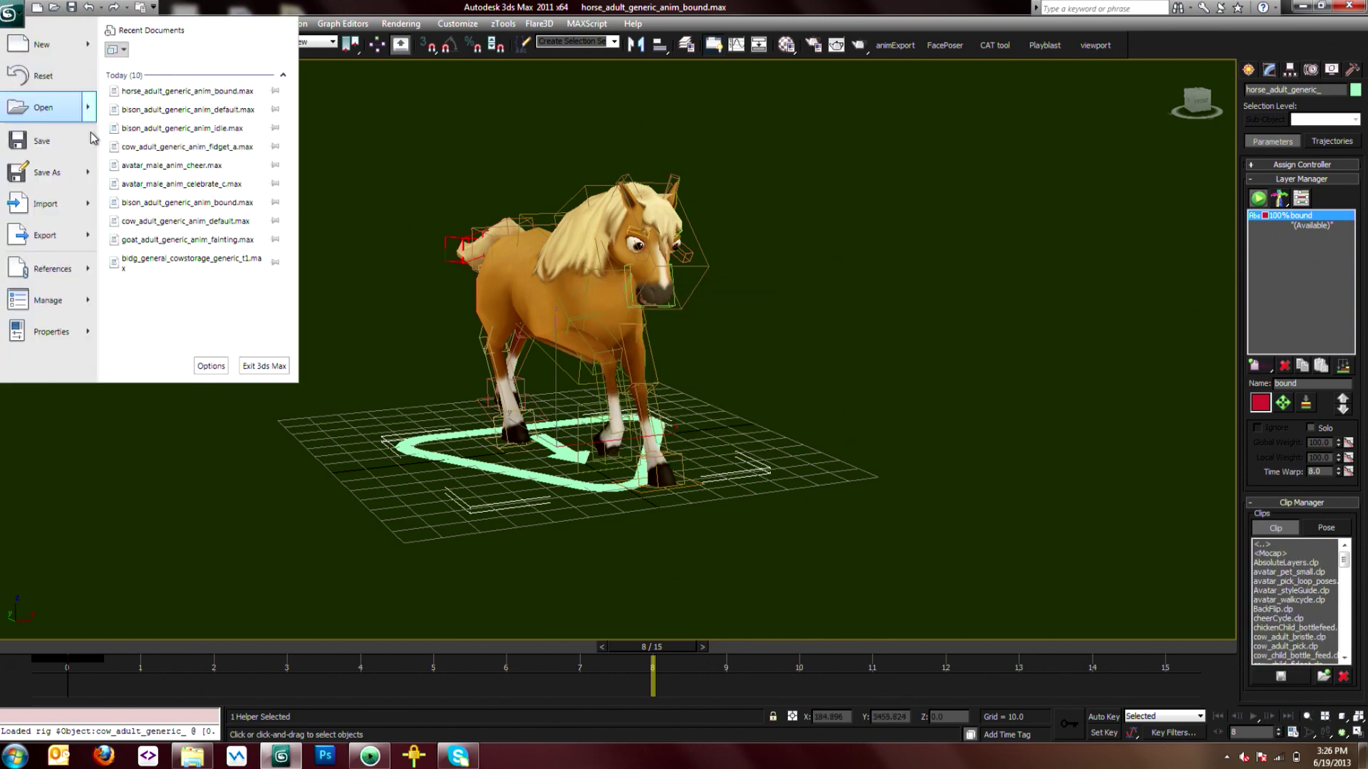
pyautogui.click(249, 121)
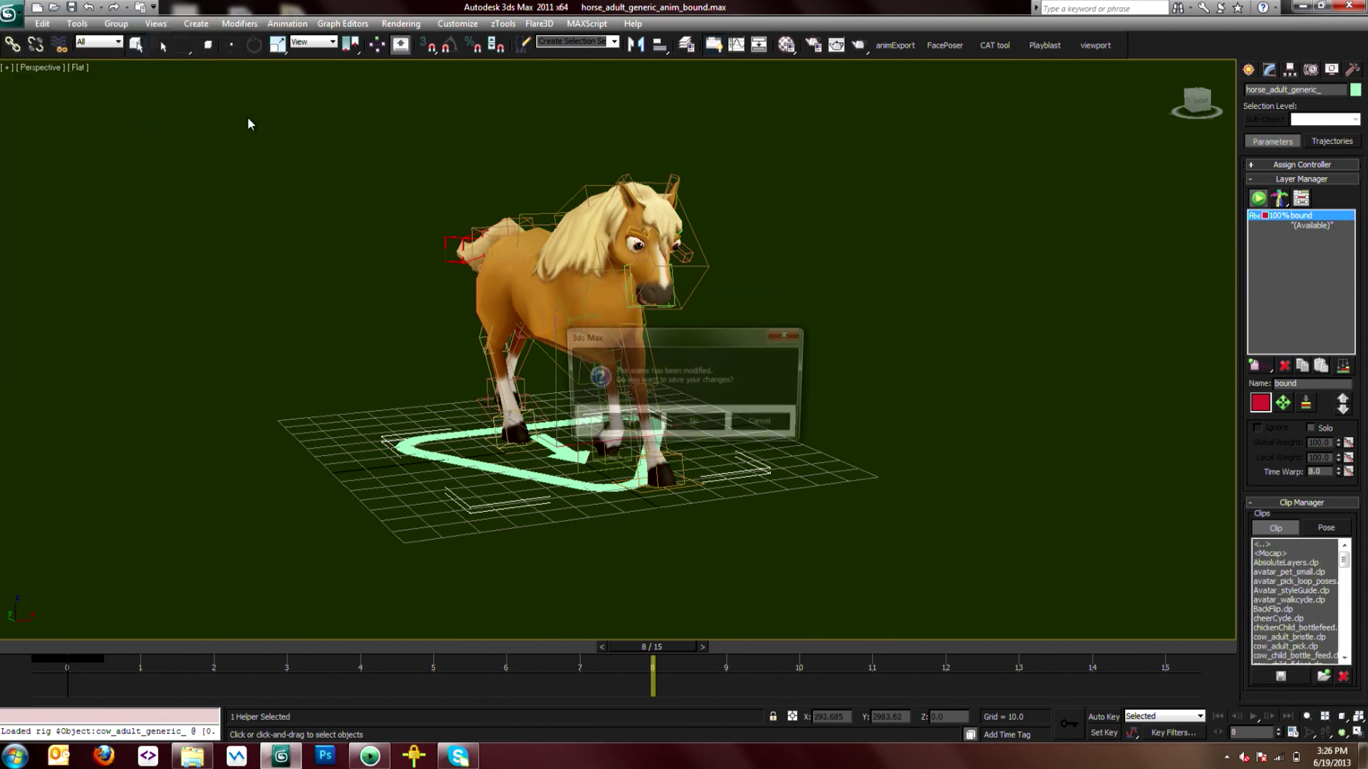
pyautogui.click(695, 425)
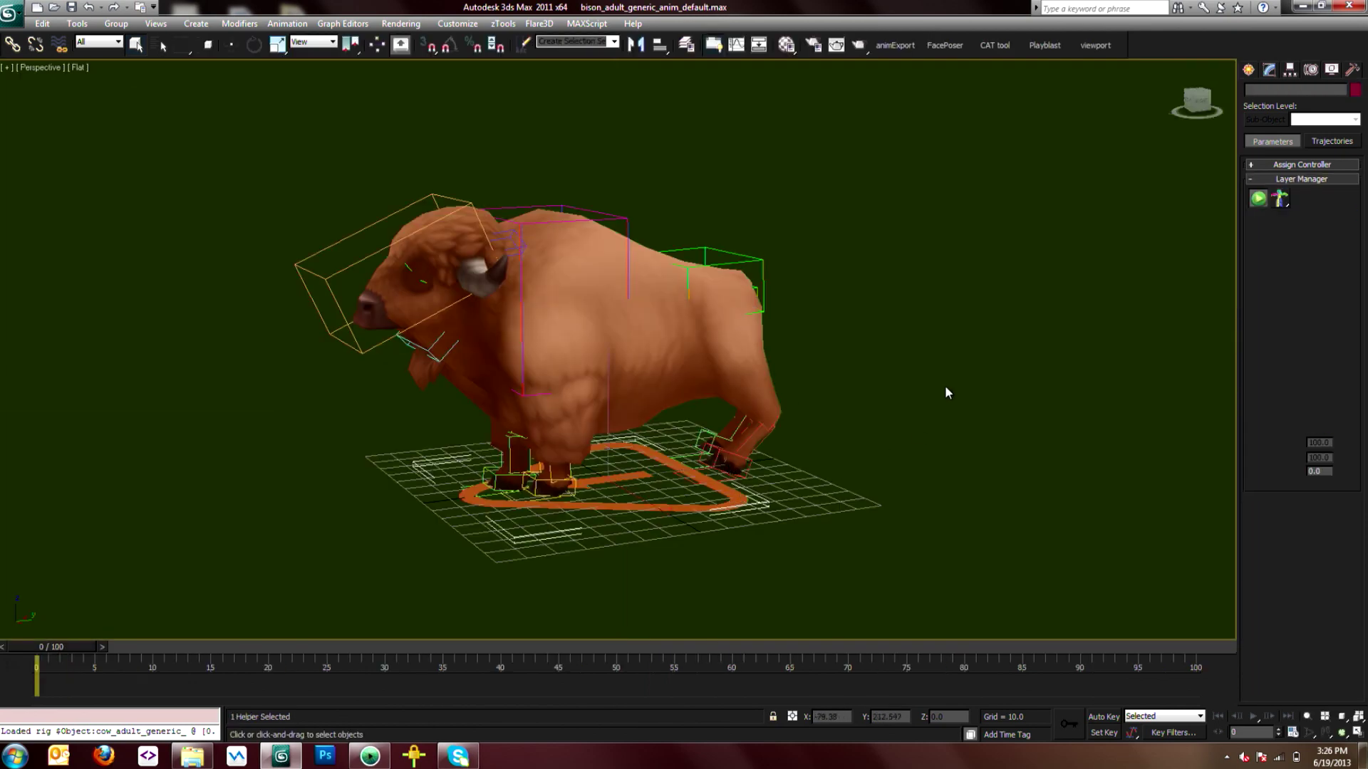
# Select the bison rig's base helper, add an absolute animation layer and switch the rig from setup to animation mode.
pyautogui.click(1291, 367)
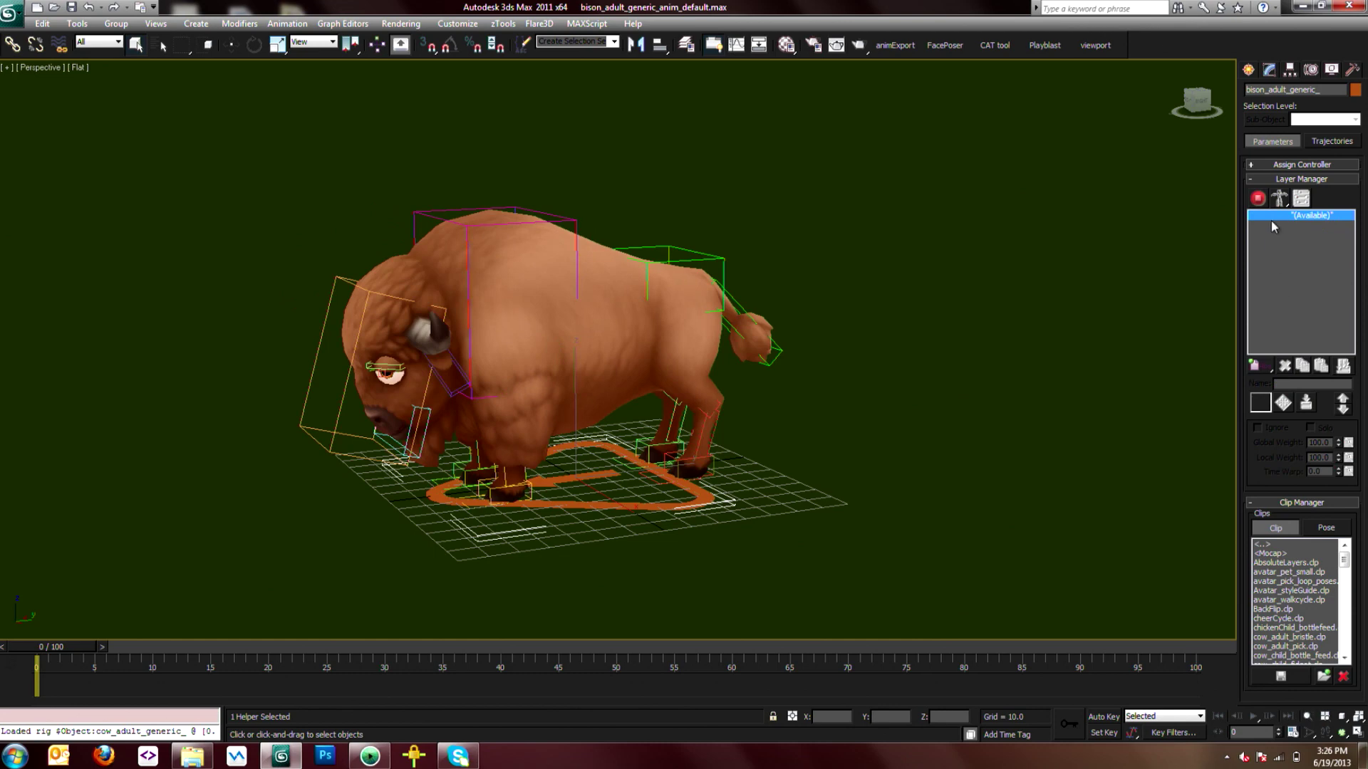
pyautogui.click(1276, 179)
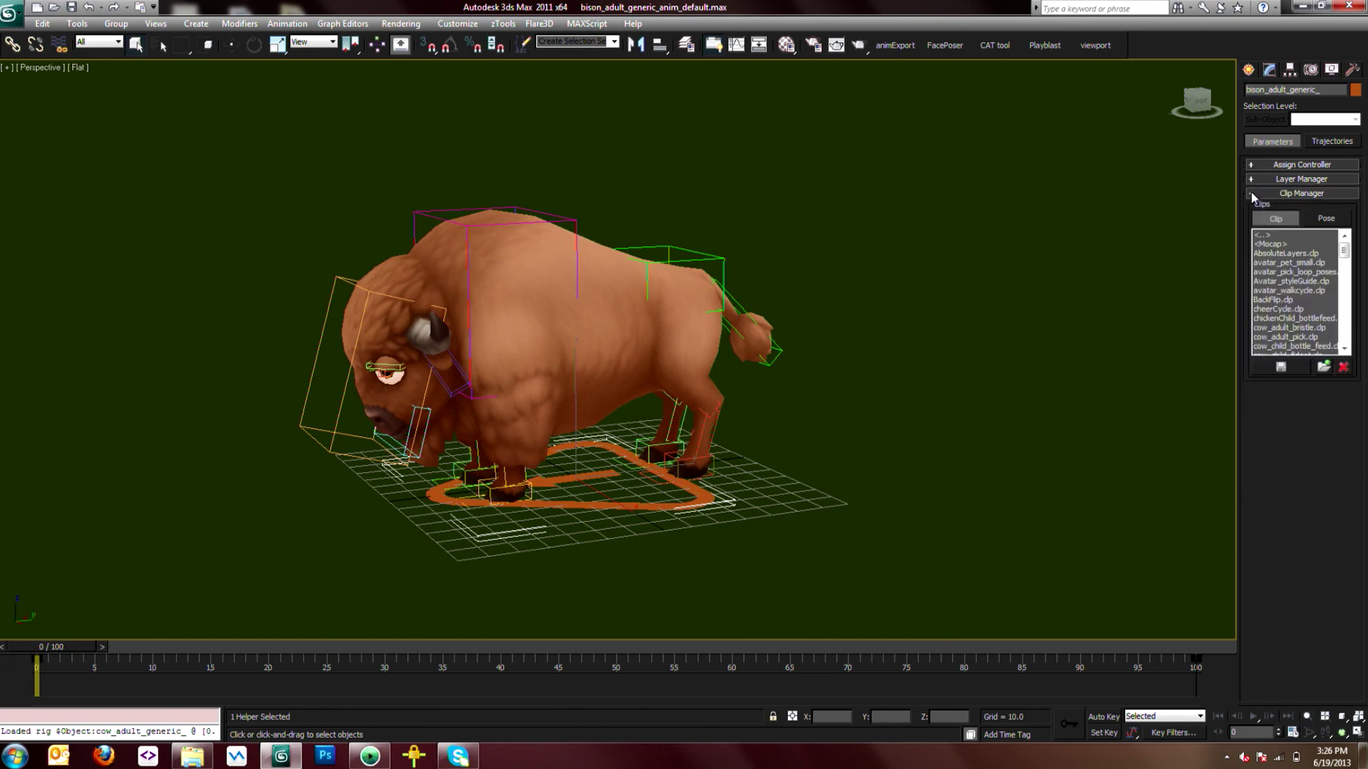
pyautogui.click(1251, 181)
pyautogui.click(1250, 180)
pyautogui.click(1251, 180)
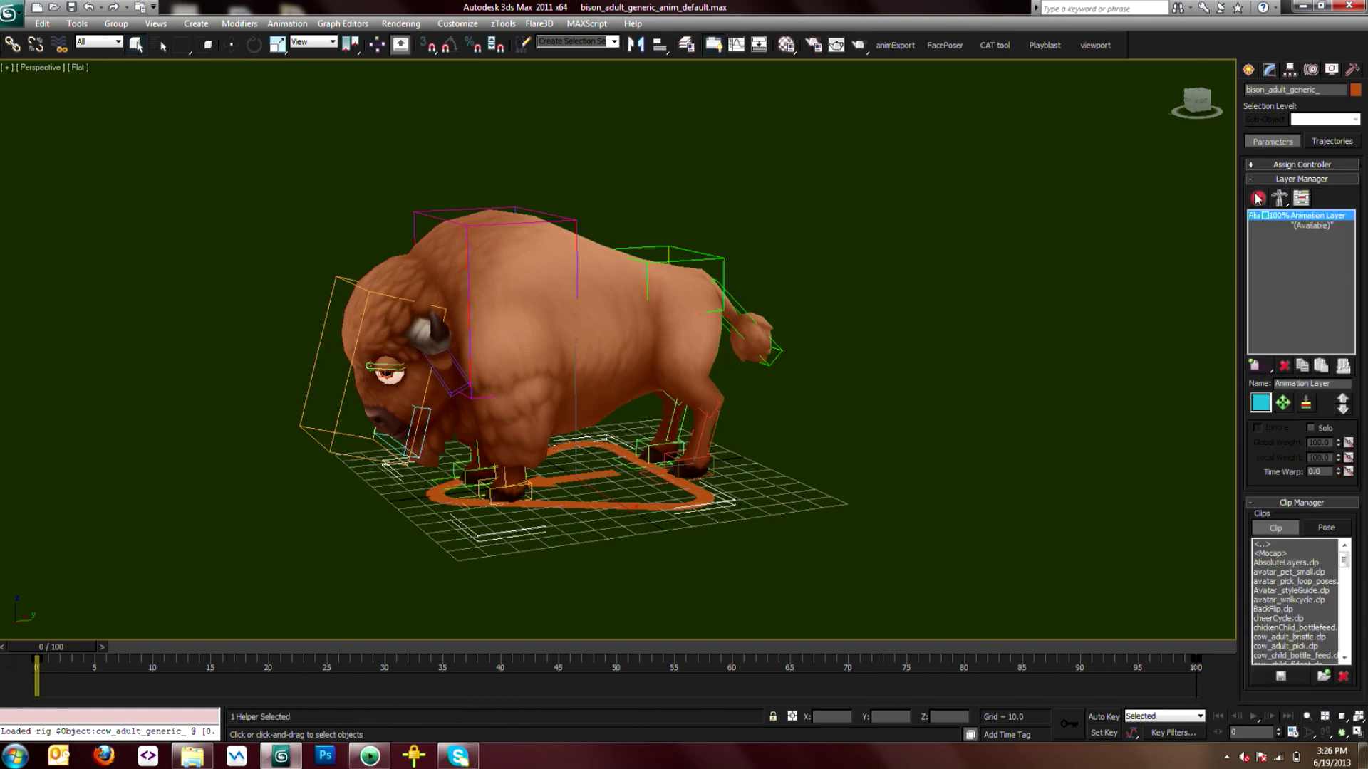
pyautogui.keyDown('alt'); pyautogui.moveTo(834, 420); pyautogui.dragTo(790, 435, button='middle'); pyautogui.keyUp('alt')
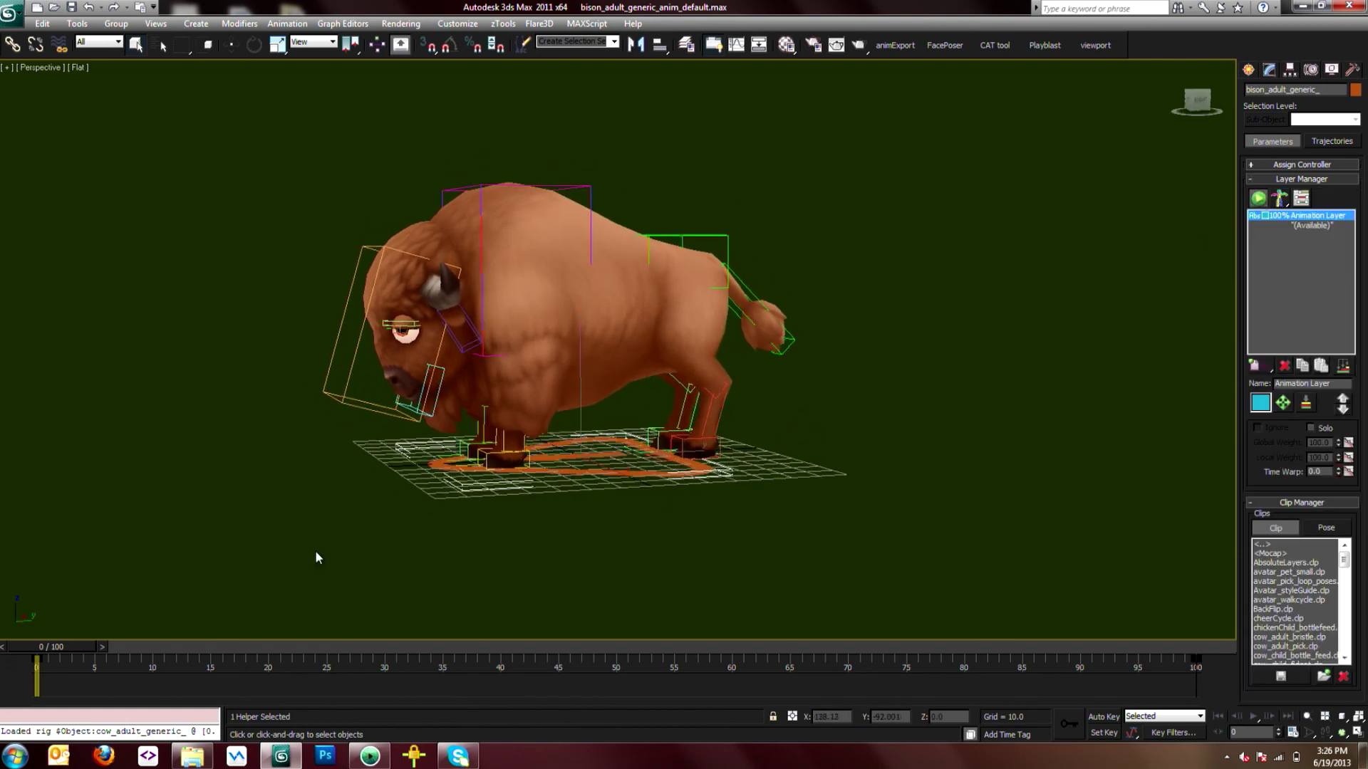
pyautogui.moveTo(527, 647); pyautogui.dragTo(161, 628)
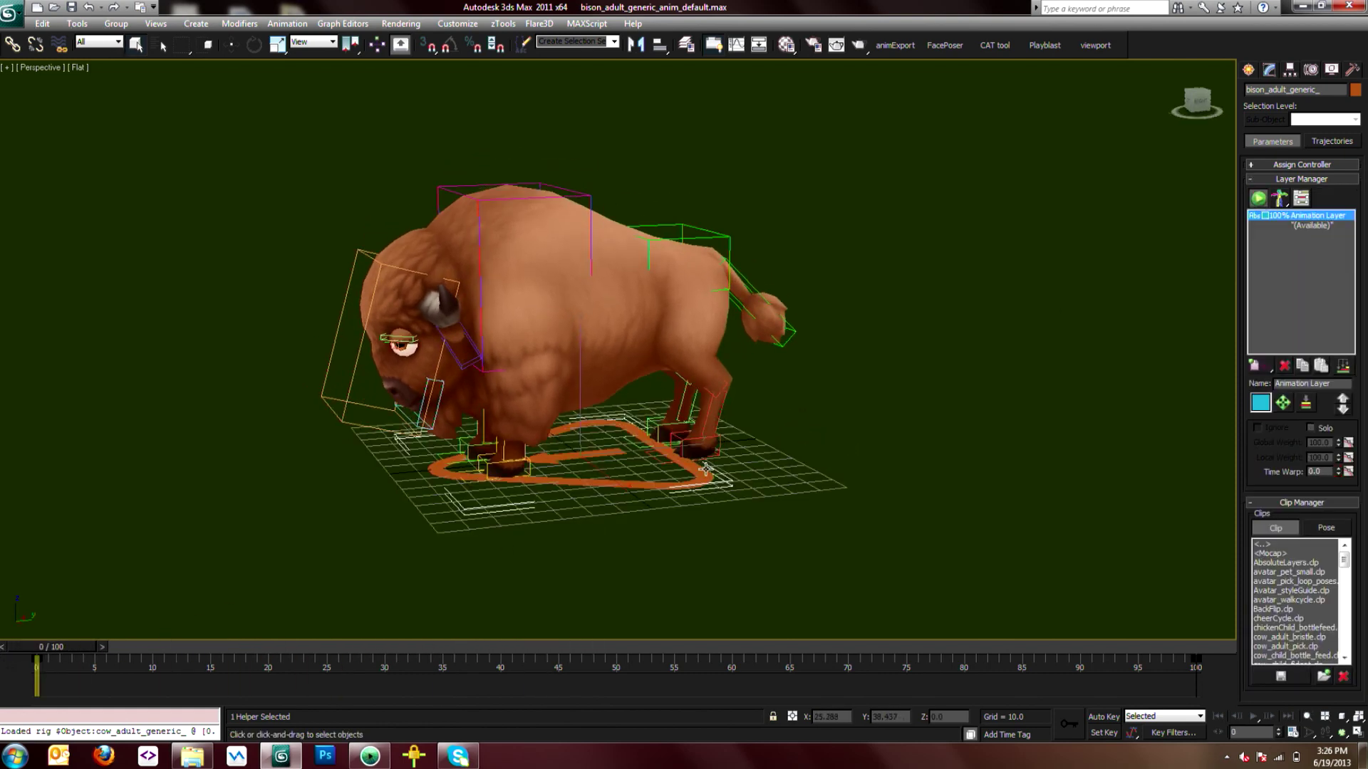
pyautogui.click(1324, 675)
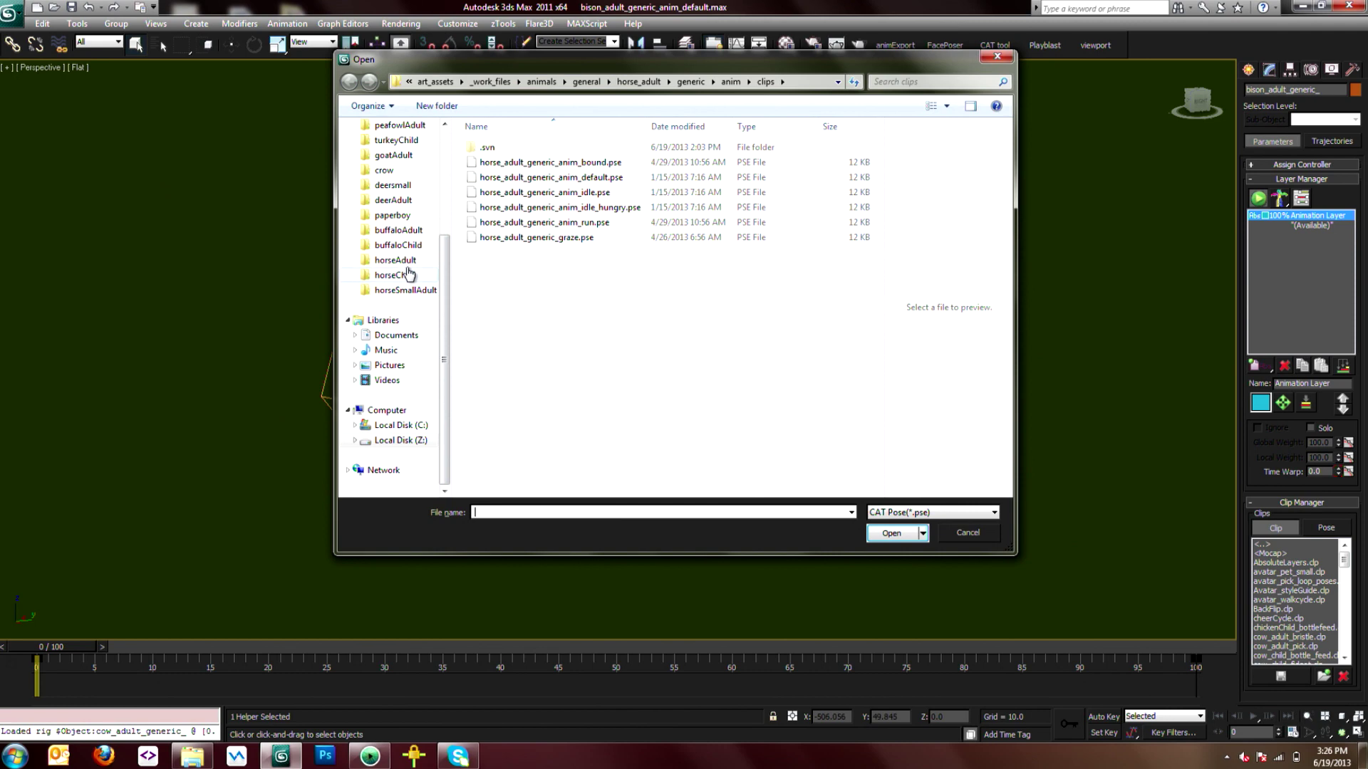
pyautogui.doubleClick(527, 164)
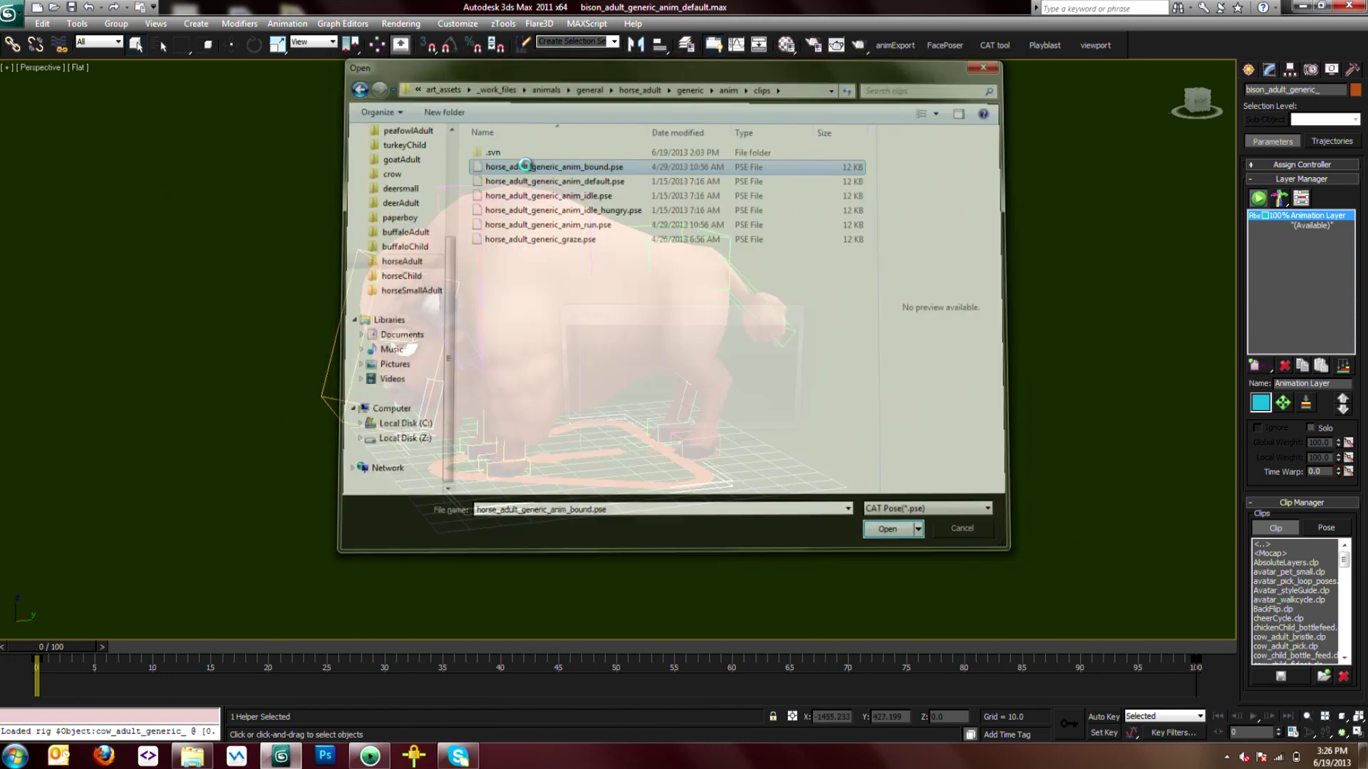
pyautogui.click(767, 417)
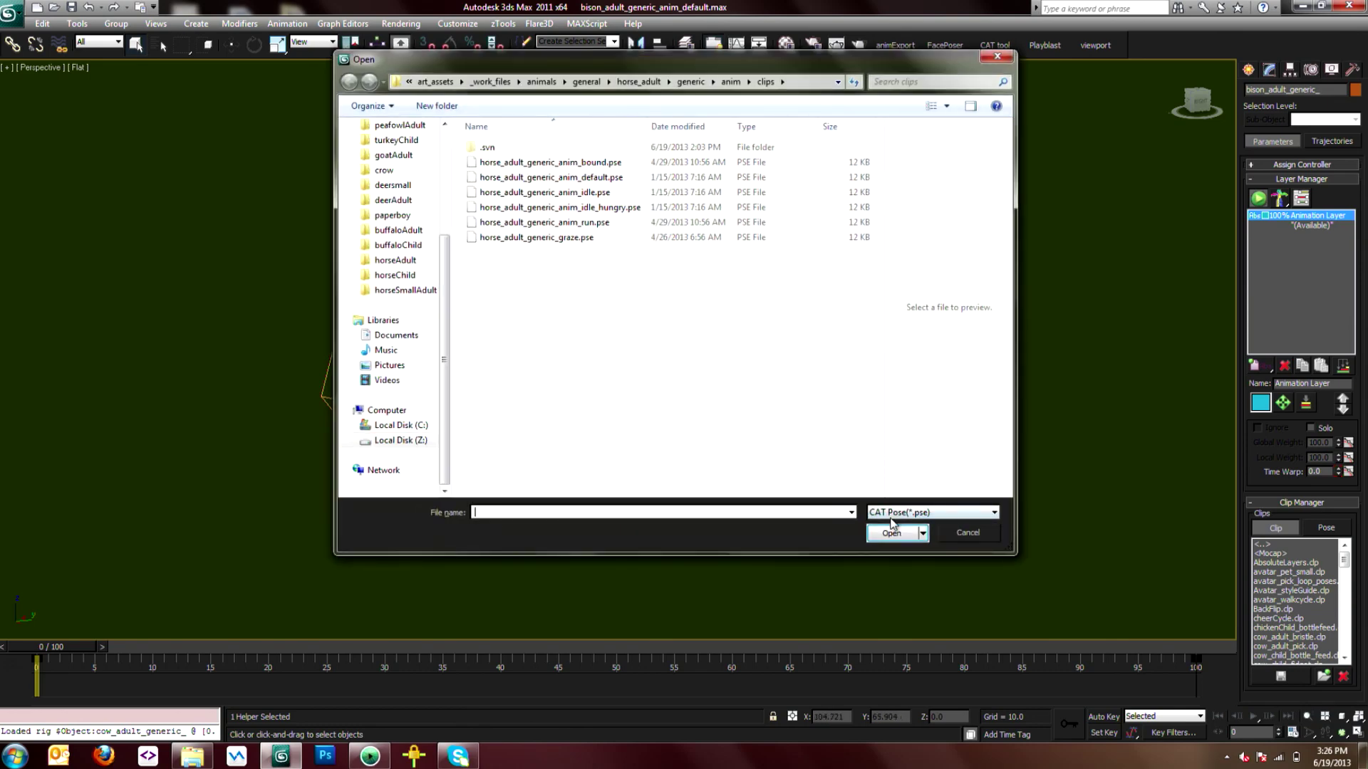
# Load the CAT clip horse_adult_generic_anim_bound.clp from horse_adult > generic > anim > clips onto the bison rig and play the animation.
pyautogui.click(893, 515)
pyautogui.click(898, 538)
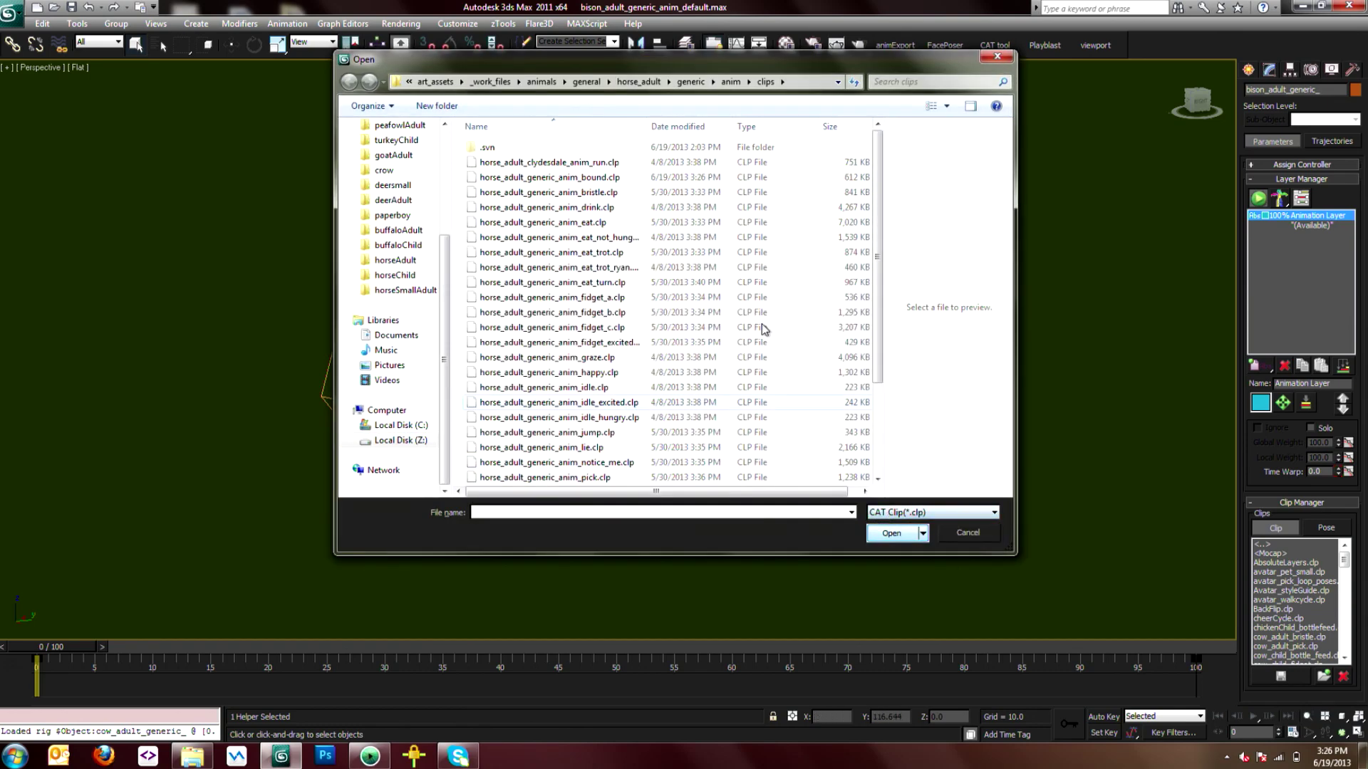
pyautogui.doubleClick(591, 180)
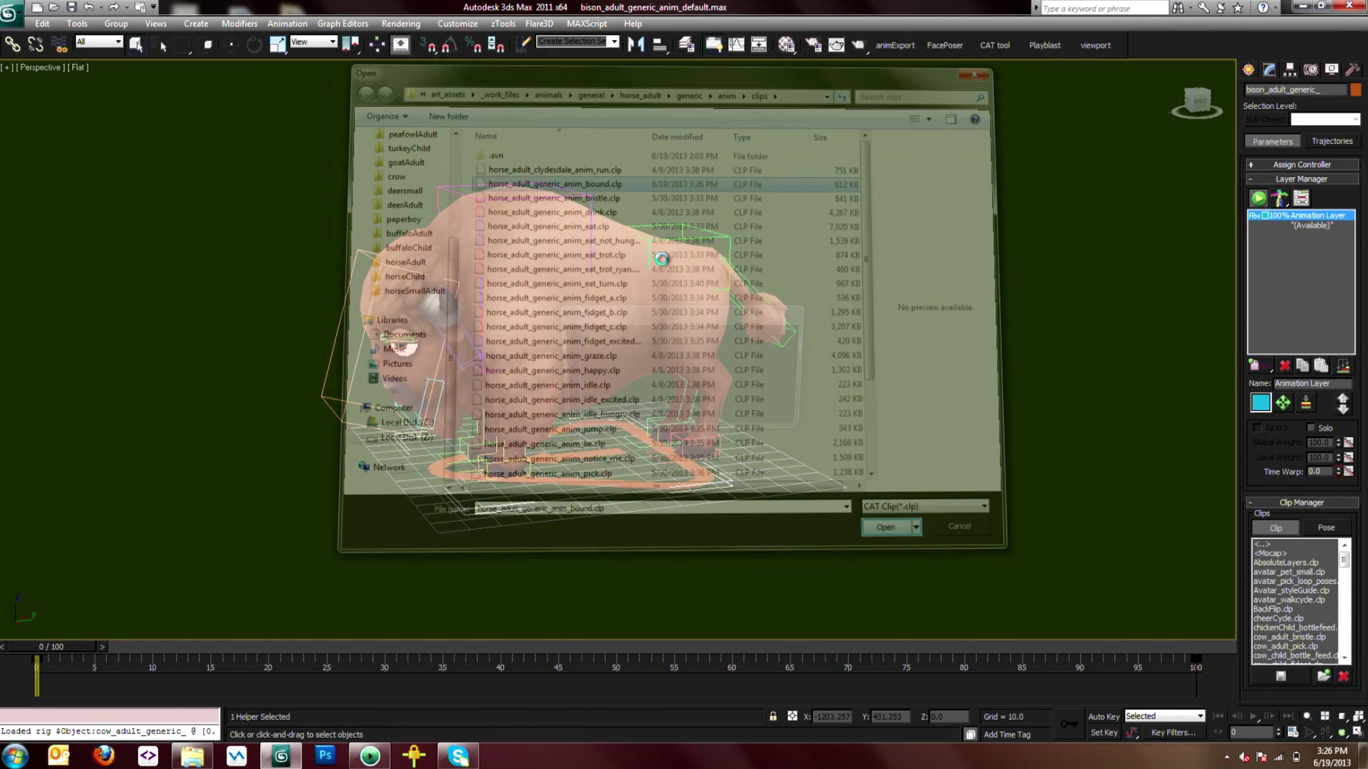
pyautogui.click(770, 401)
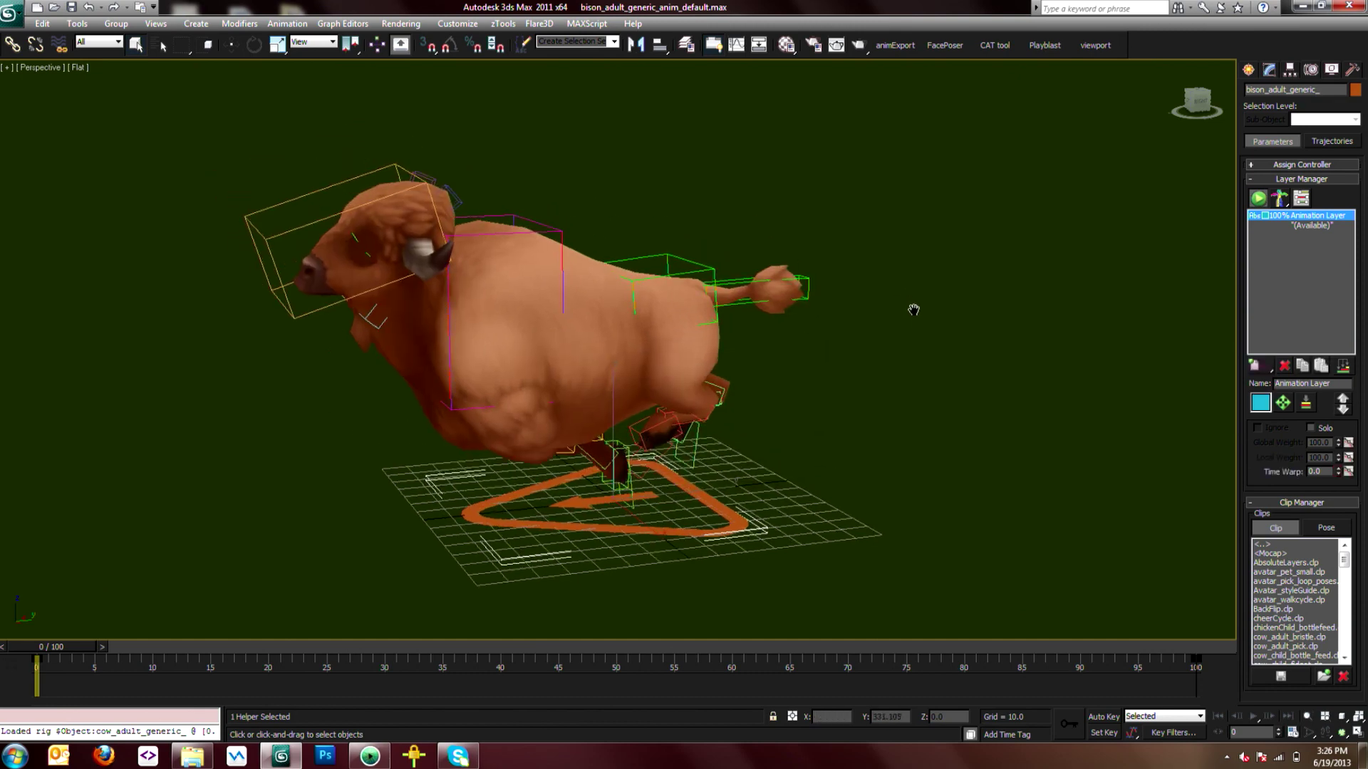
pyautogui.press('/')
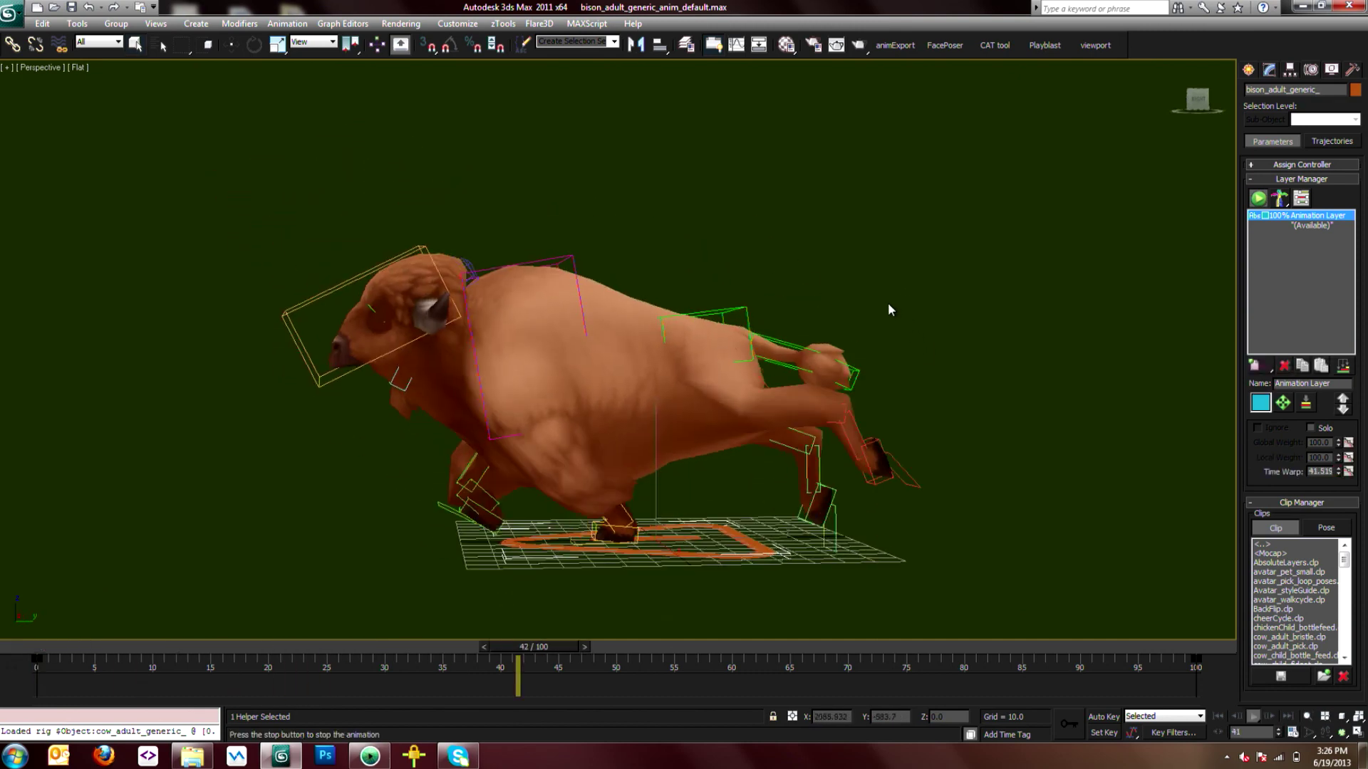
pyautogui.moveTo(896, 327); pyautogui.dragTo(880, 291, button='middle')
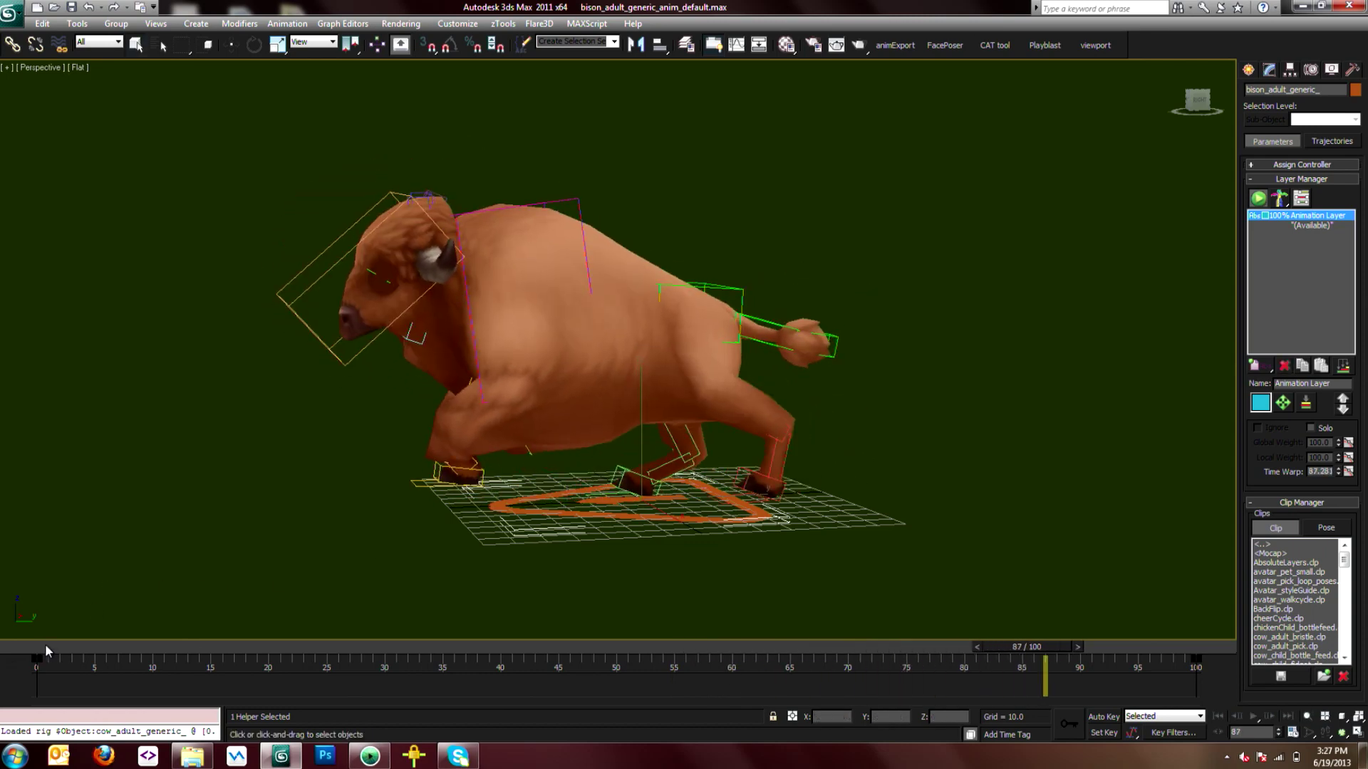
# Load the saved pose bison_run_pose.pse onto the bison rig at frame 0 with Scale Data enabled.
pyautogui.click(46, 650)
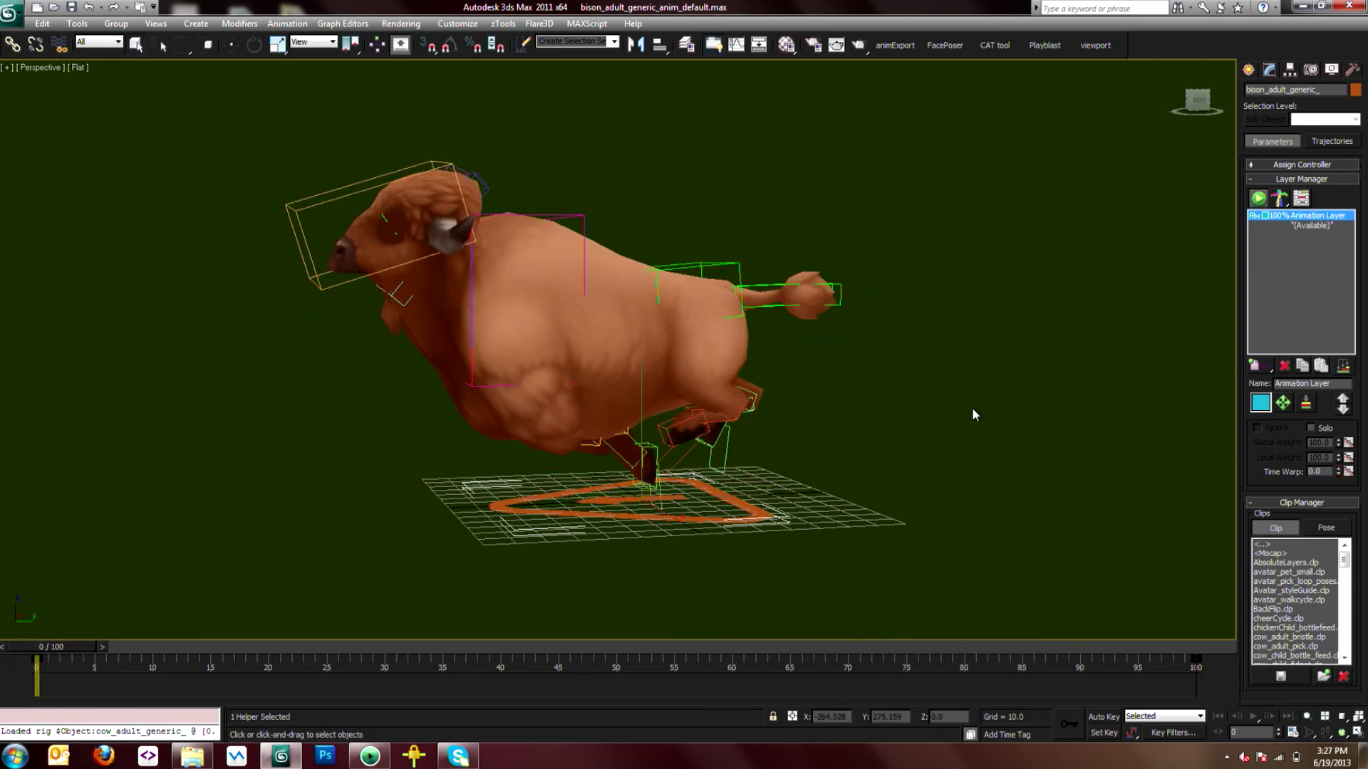
pyautogui.click(1311, 529)
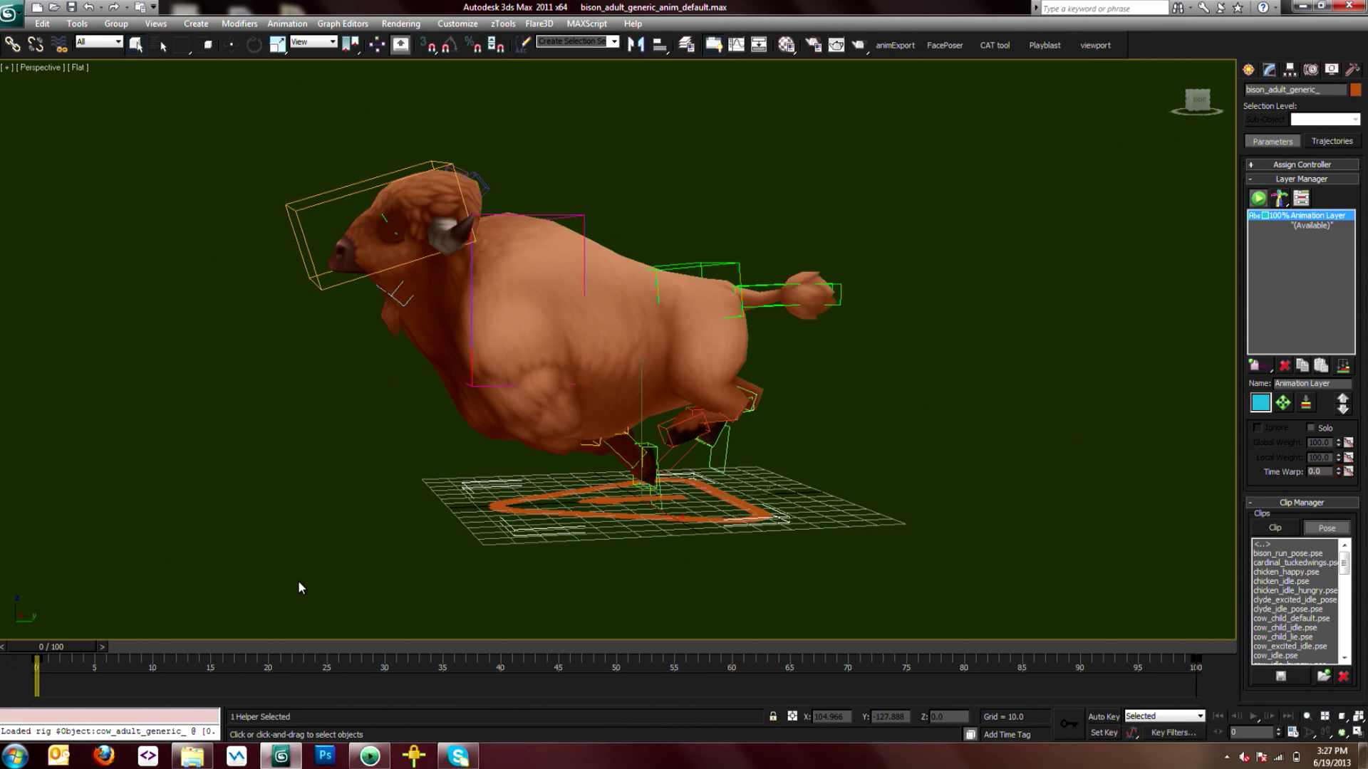
pyautogui.doubleClick(1279, 554)
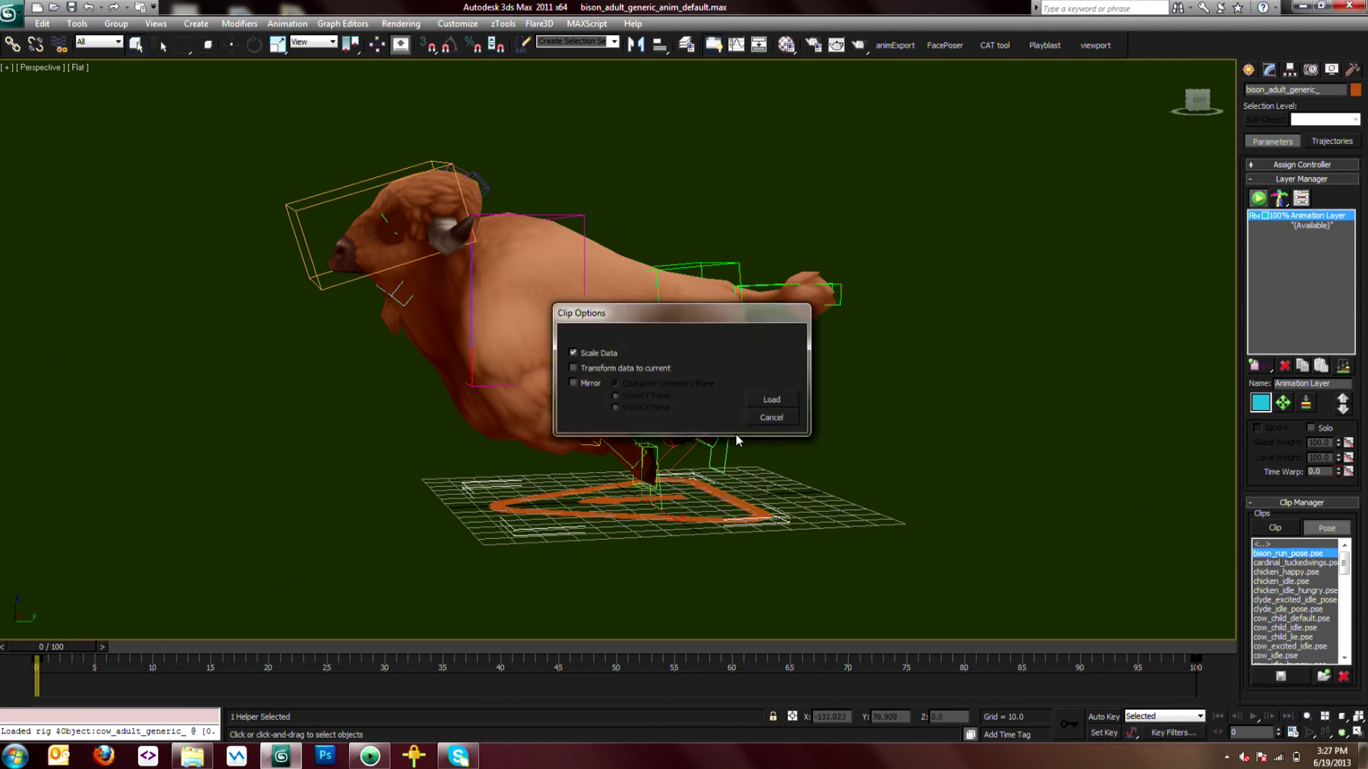
pyautogui.click(772, 400)
# Play the bison's run with the new pose loaded and scrub the timeline to frame 11.
pyautogui.press('/')
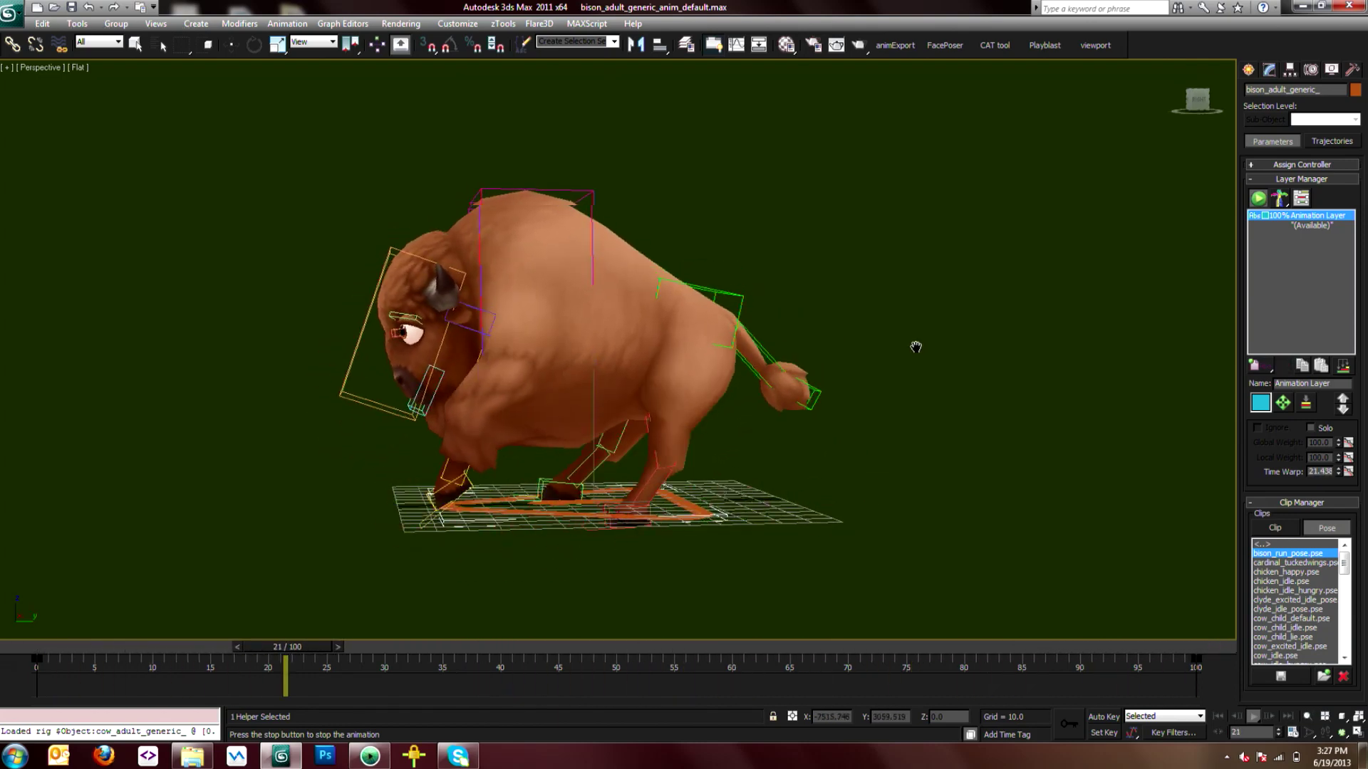
pyautogui.press('/')
pyautogui.moveTo(87, 647); pyautogui.dragTo(189, 648)
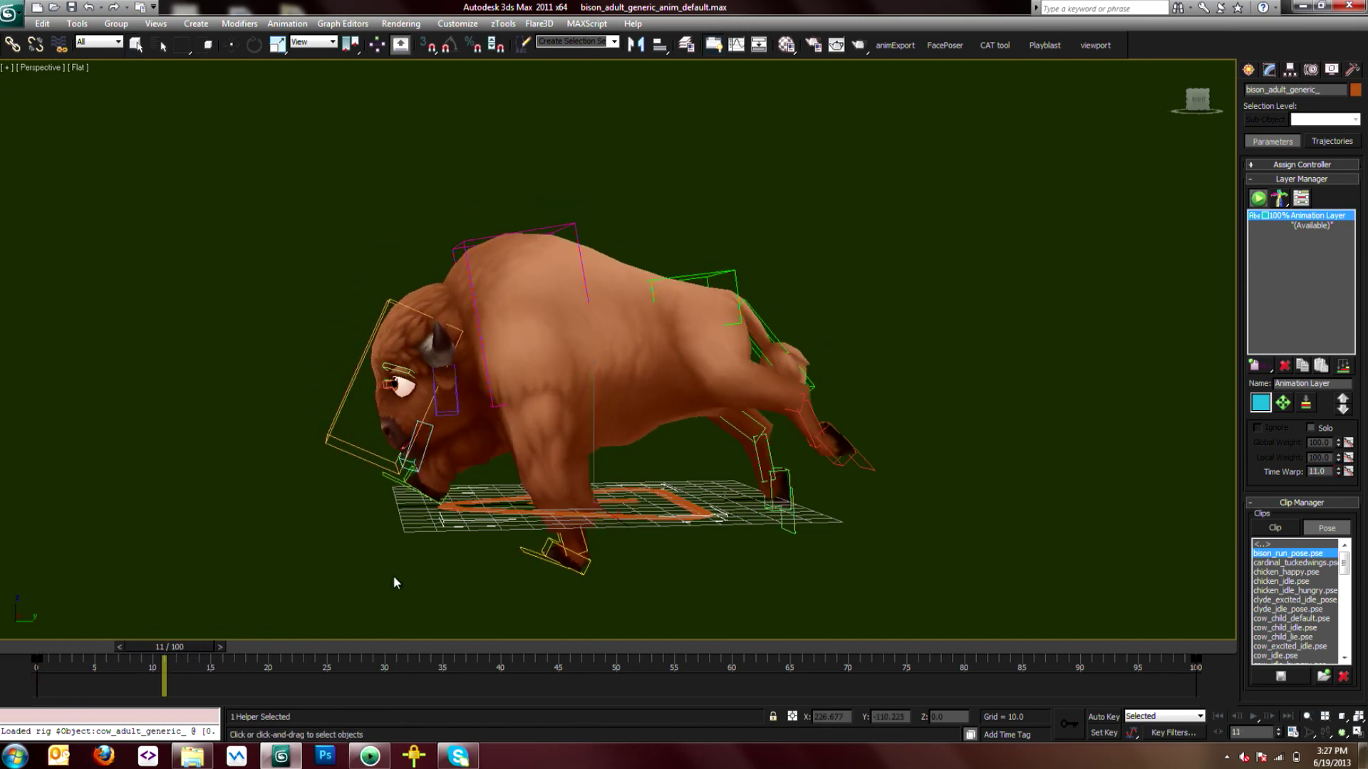
# Select the bison's front left foot control and set a two-pane viewport layout with Perspective above a Track view curve editor.
pyautogui.click(528, 552)
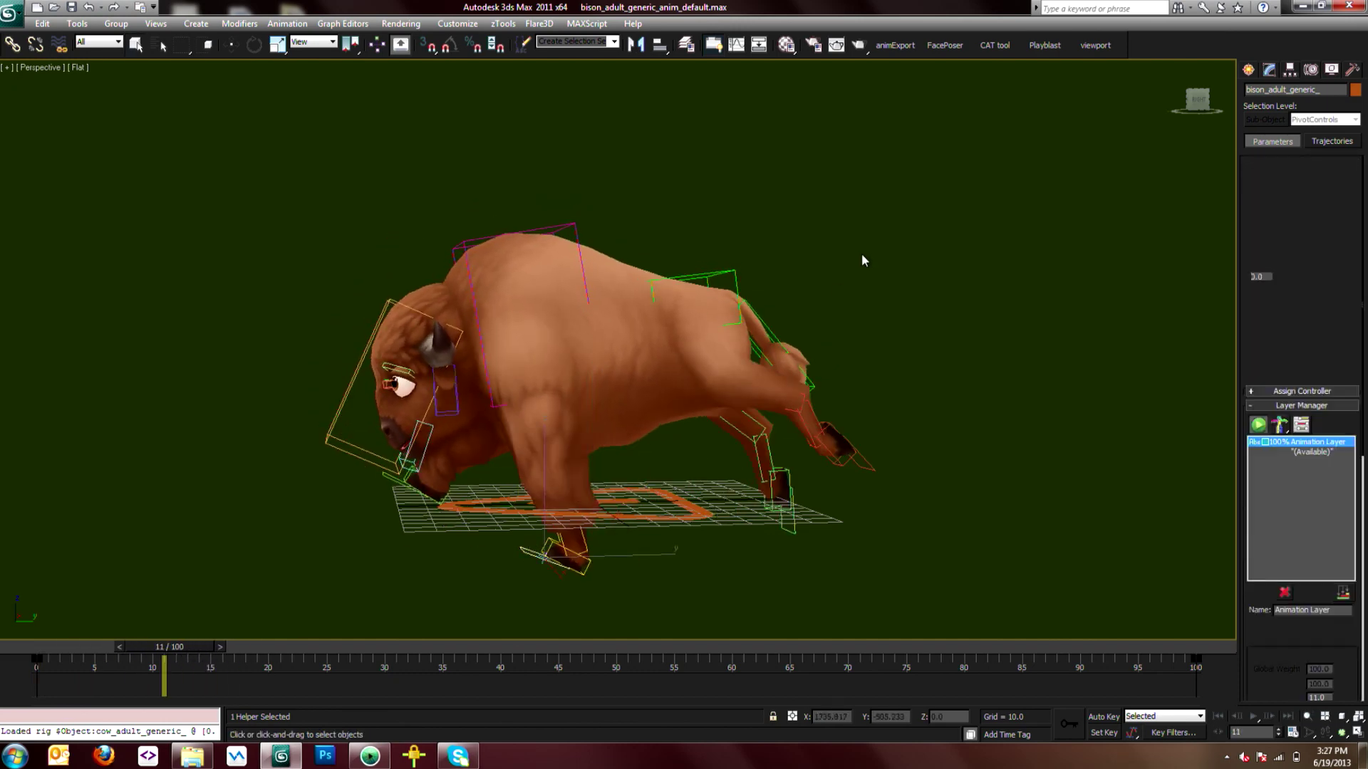
pyautogui.moveTo(861, 256); pyautogui.dragTo(873, 217, button='middle')
pyautogui.hotkey('alt', 'w')
pyautogui.hotkey('alt', 'w')
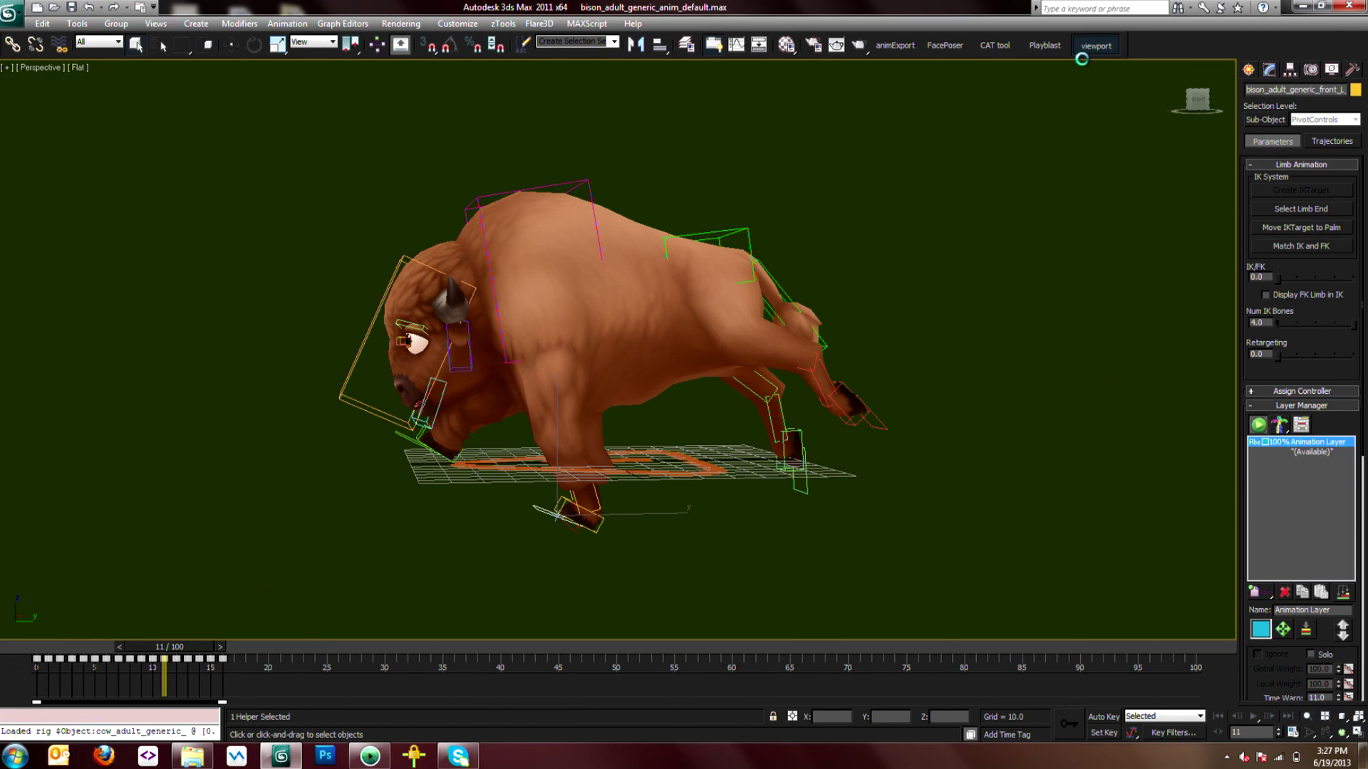
pyautogui.click(698, 289)
pyautogui.click(659, 378)
pyautogui.click(680, 381)
pyautogui.click(652, 456)
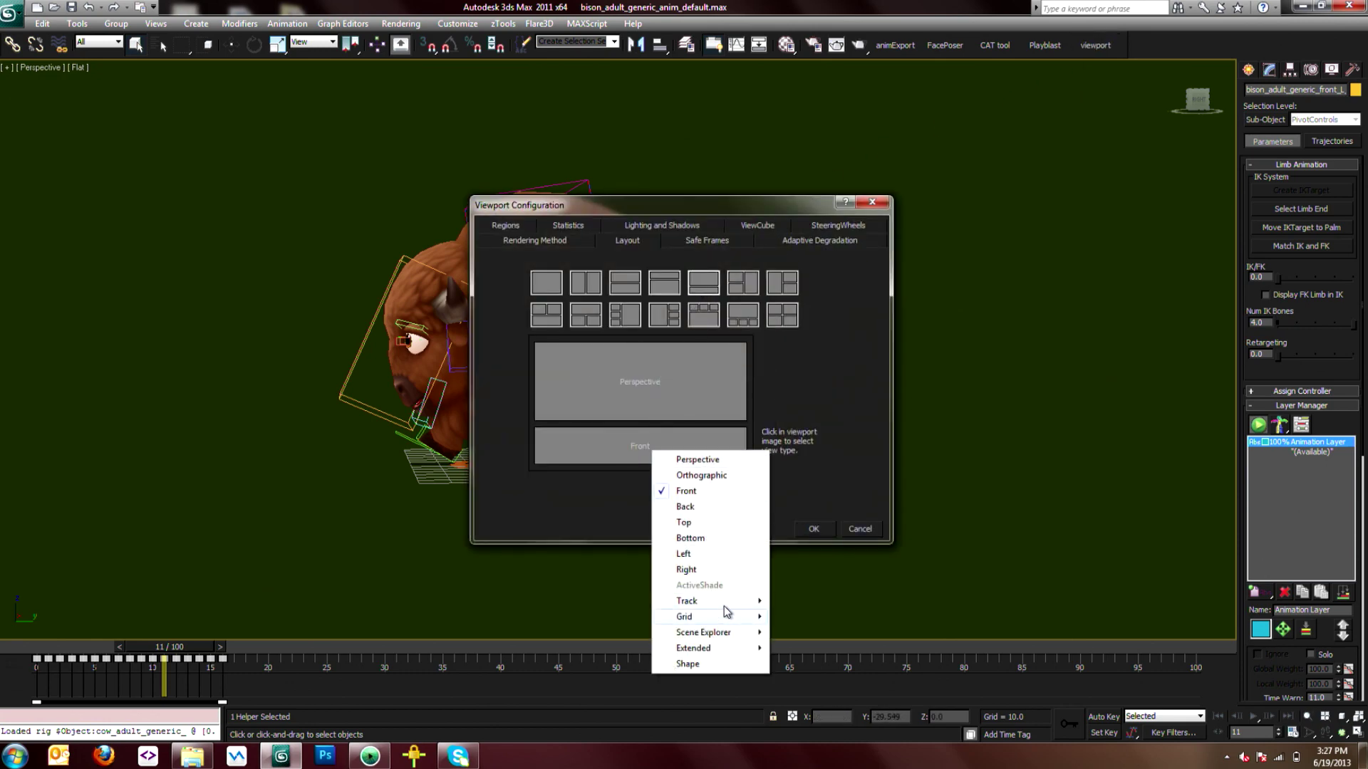
pyautogui.click(790, 600)
pyautogui.click(814, 529)
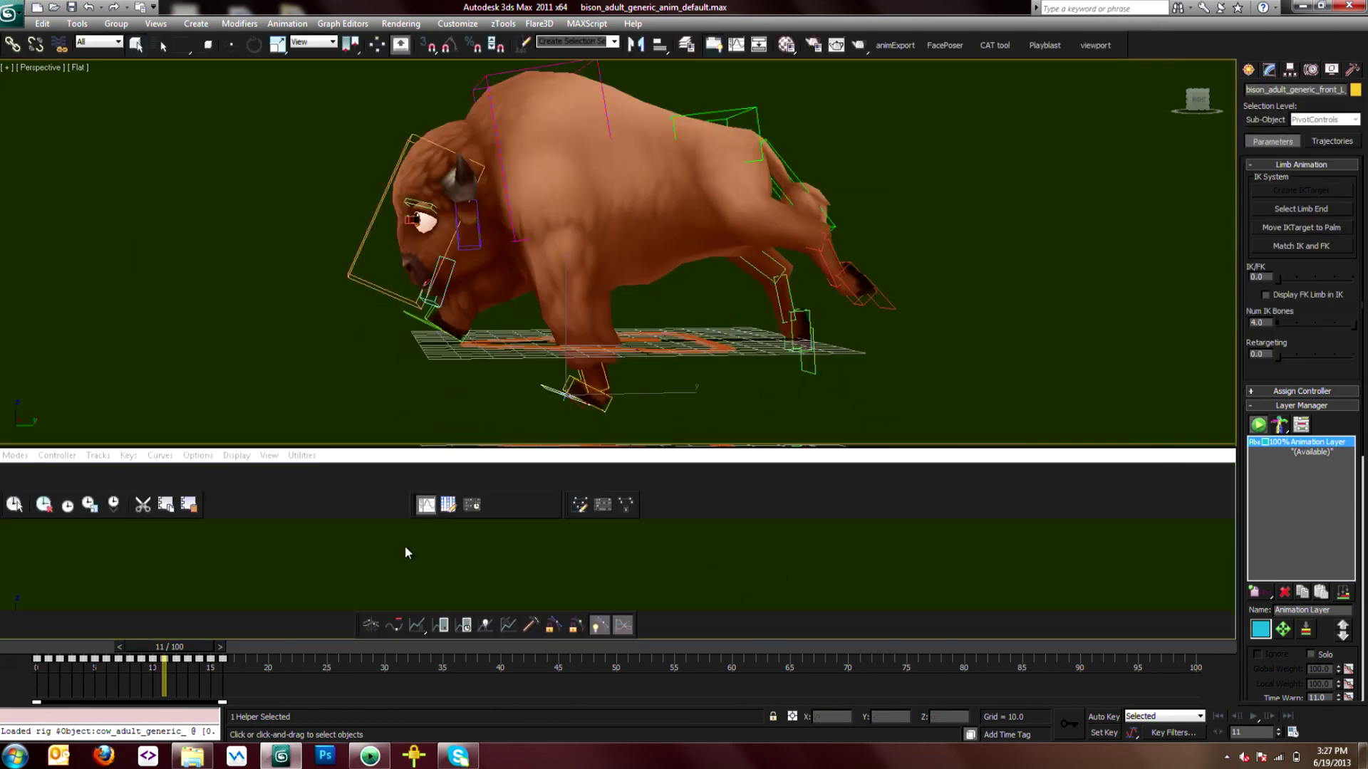
# Isolate the foot control's Z Position curve and scale its key values to lift the foot to ground level at frame 11.
pyautogui.moveTo(149, 544); pyautogui.dragTo(153, 574)
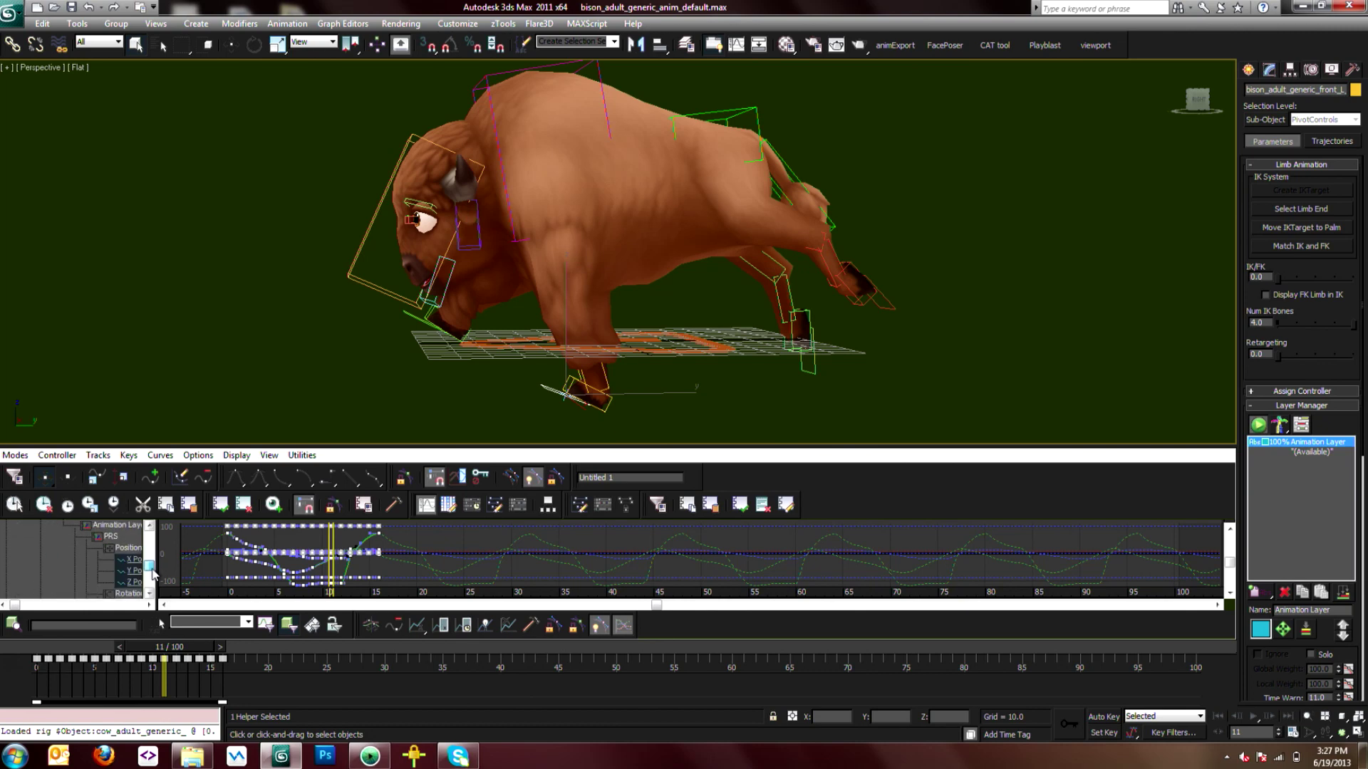
pyautogui.click(130, 585)
pyautogui.moveTo(265, 563); pyautogui.dragTo(285, 547, button='middle')
pyautogui.scroll(-2, 289, 550)
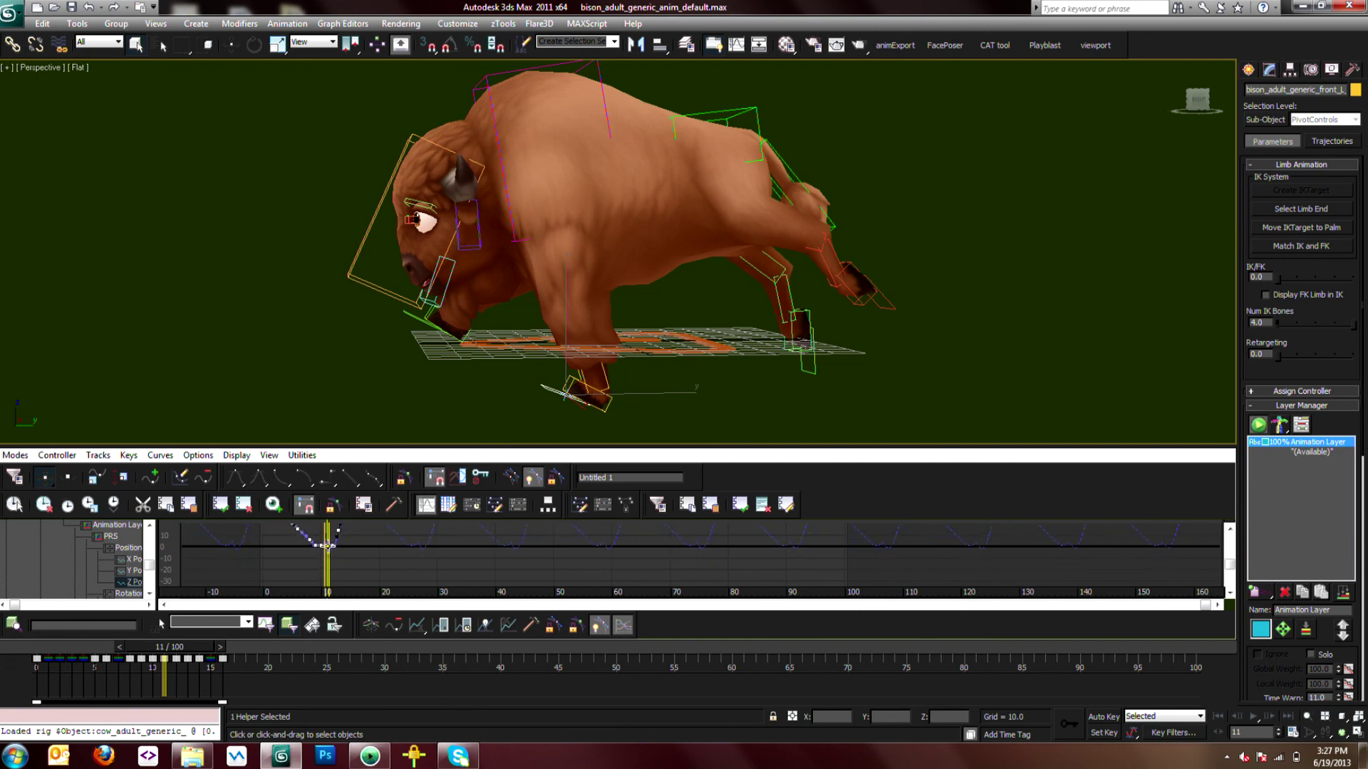
pyautogui.moveTo(391, 547); pyautogui.dragTo(446, 579, button='middle')
pyautogui.click(124, 478)
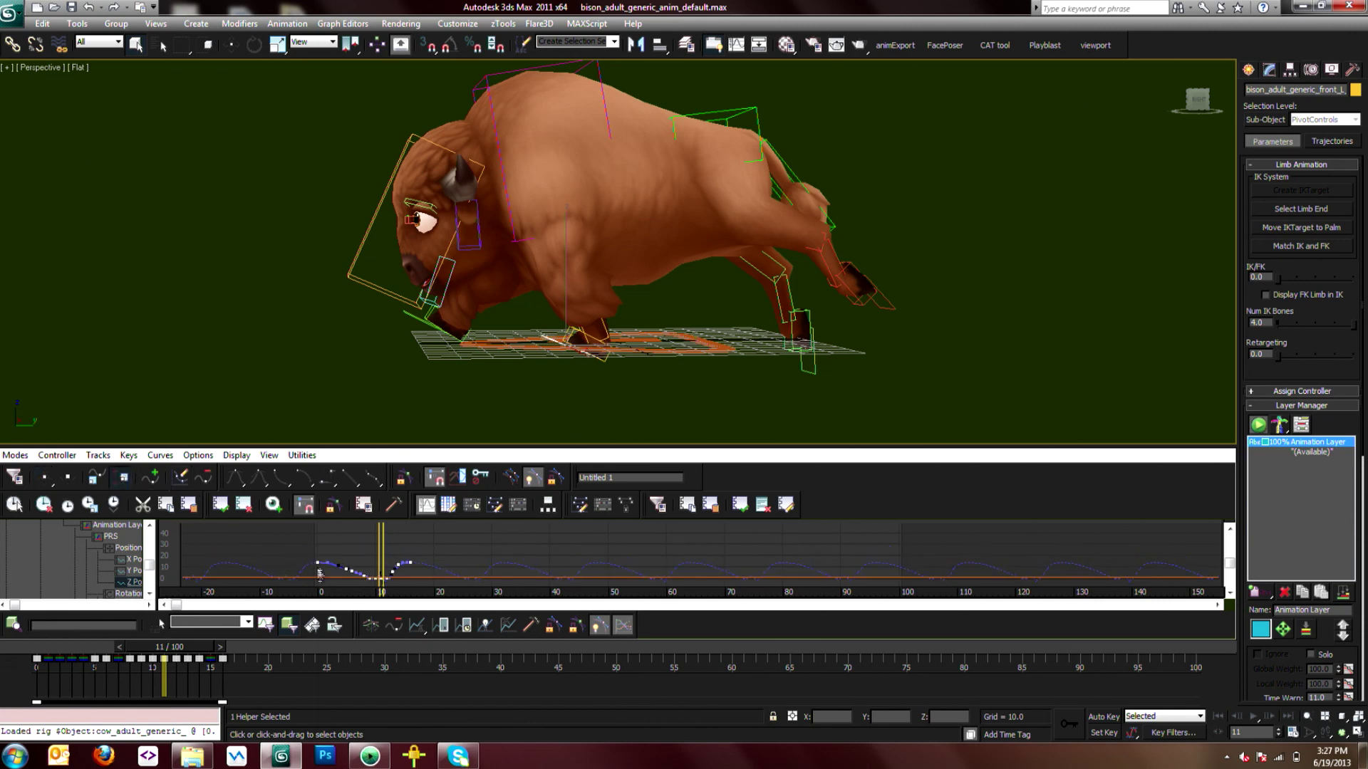
# Scrub to frame 16, play the run to check the edited foot motion, and restore the full-size Perspective view.
pyautogui.moveTo(171, 656)
pyautogui.mouseDown()
pyautogui.moveTo(79, 656)
pyautogui.moveTo(230, 650)
pyautogui.mouseUp()
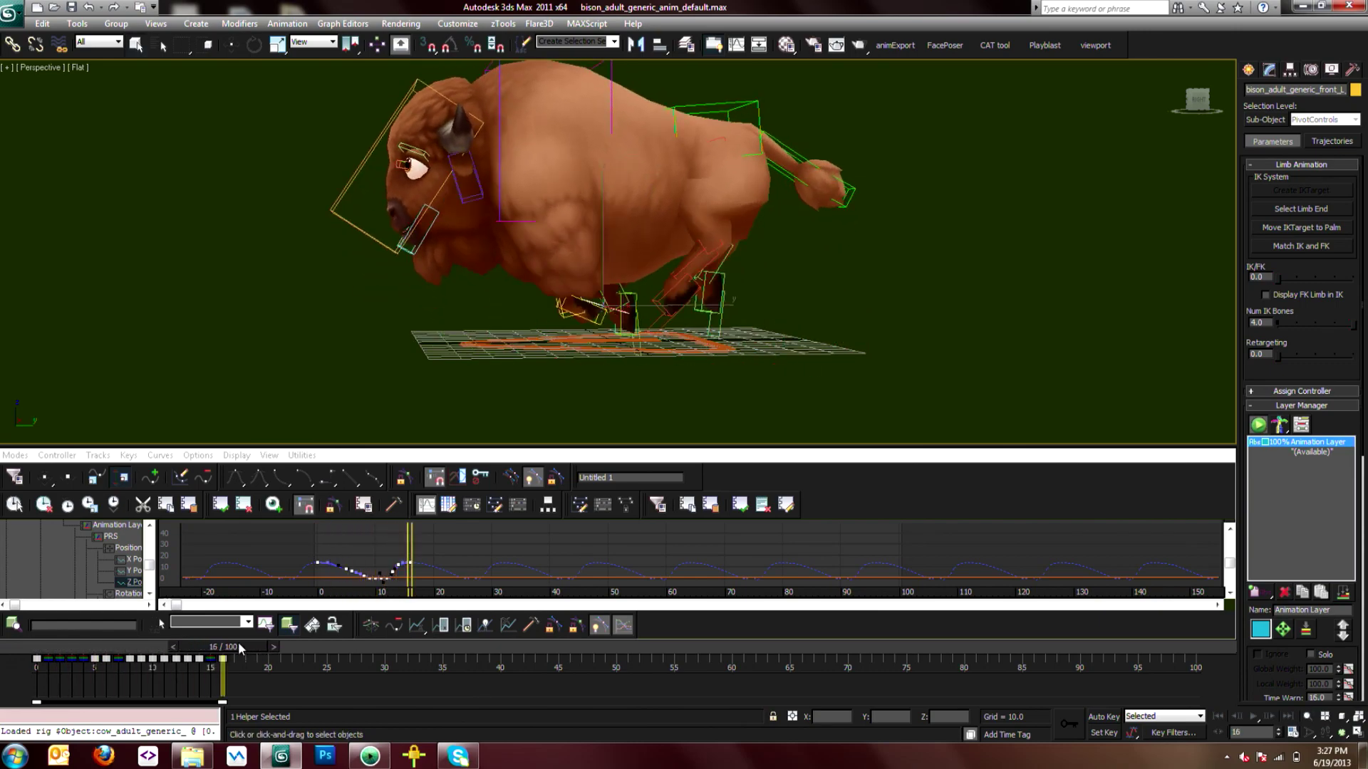
pyautogui.press('/')
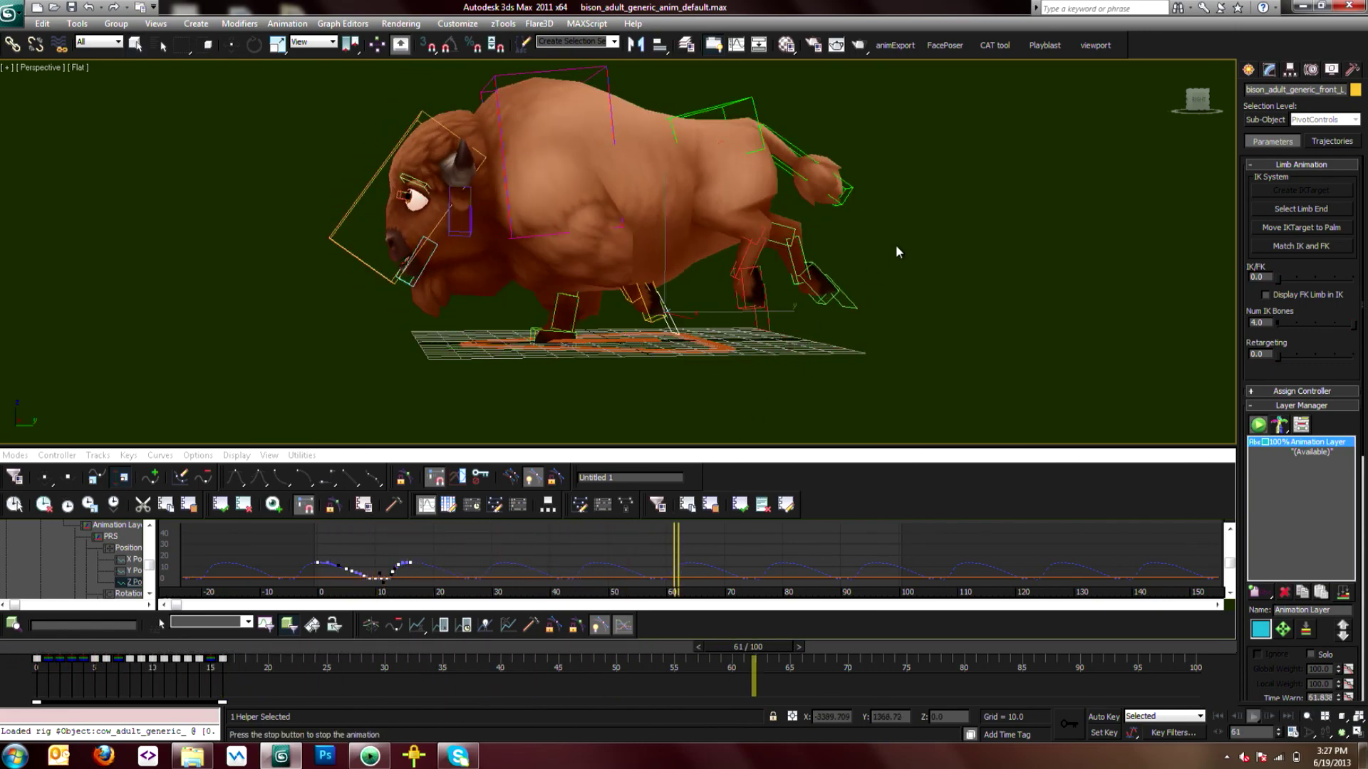
pyautogui.press('/')
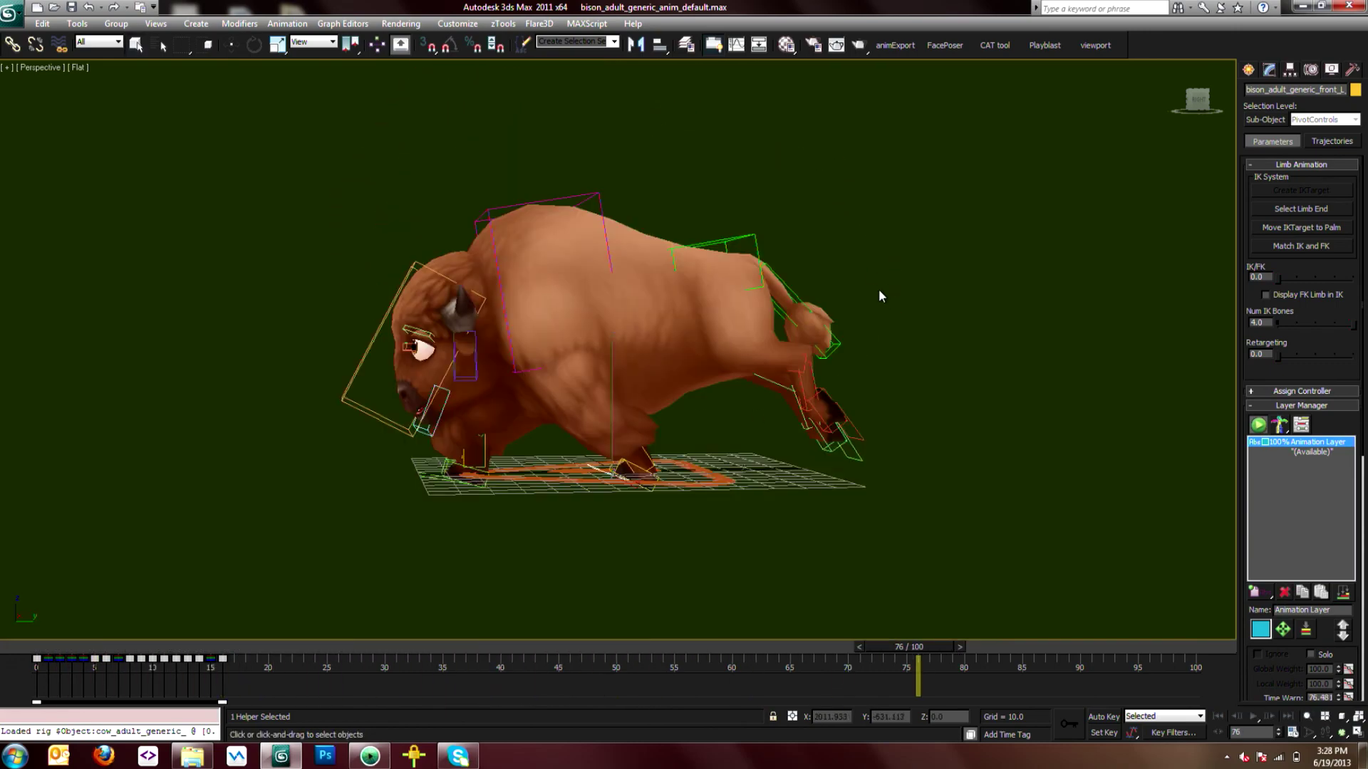
# Open bison_adult_generic_anim_bound.max without saving the current scene, adopt the file's gamma and LUT settings, and play its animation from several angles.
pyautogui.click(9, 14)
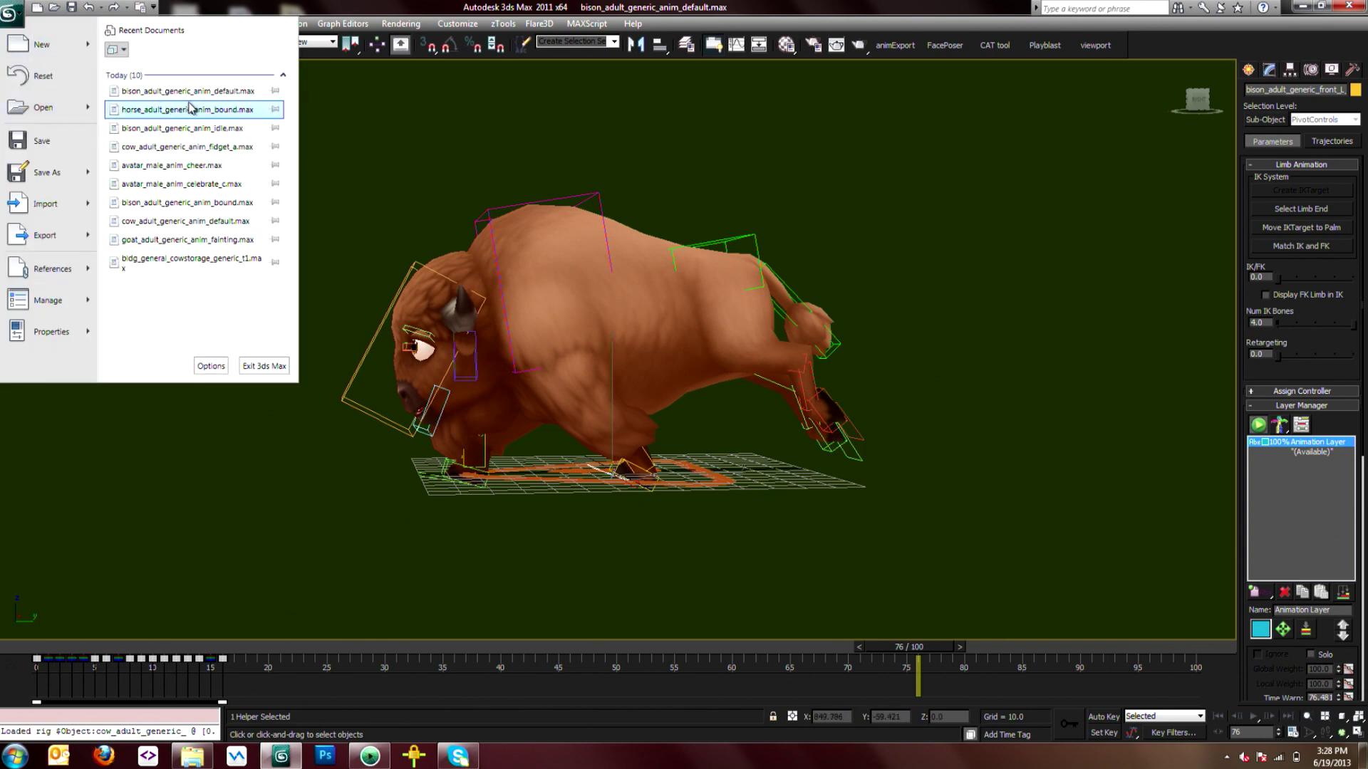
pyautogui.click(210, 201)
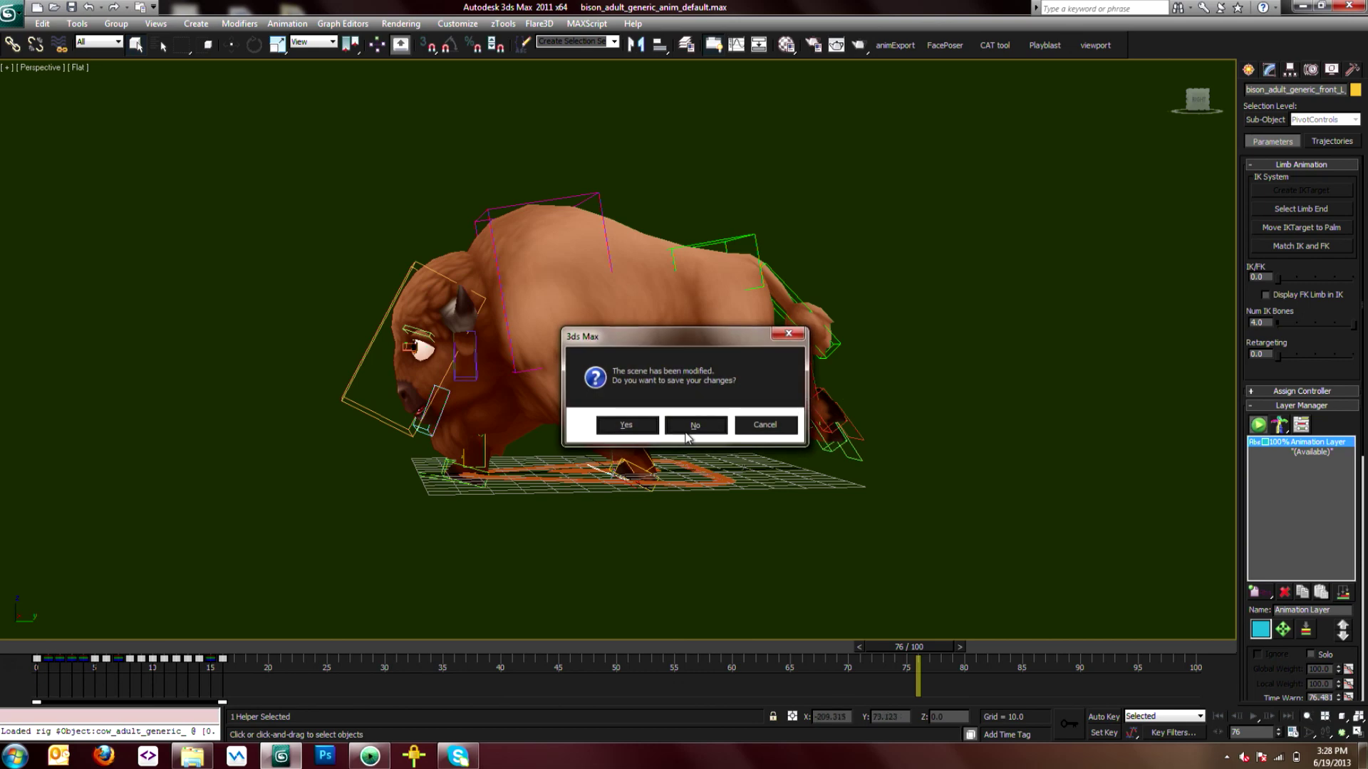
pyautogui.click(695, 425)
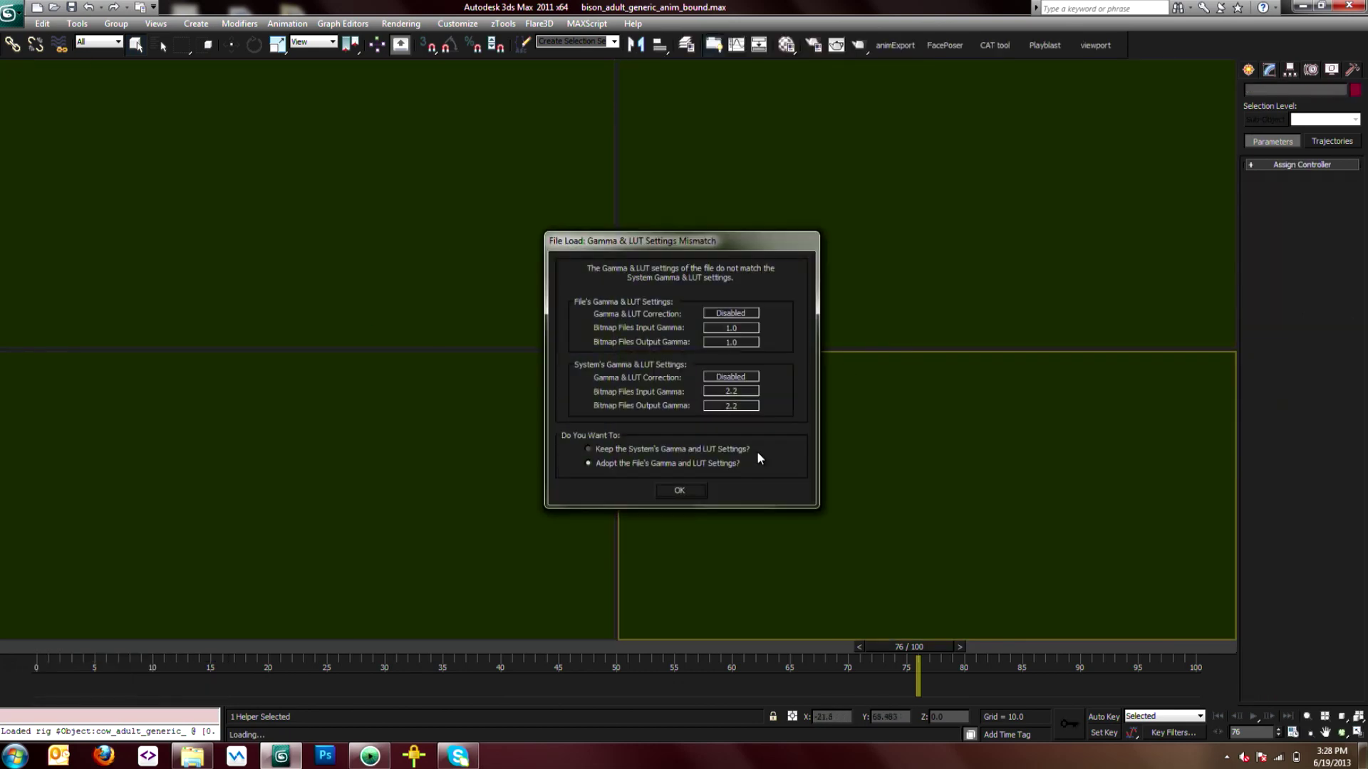
pyautogui.click(680, 491)
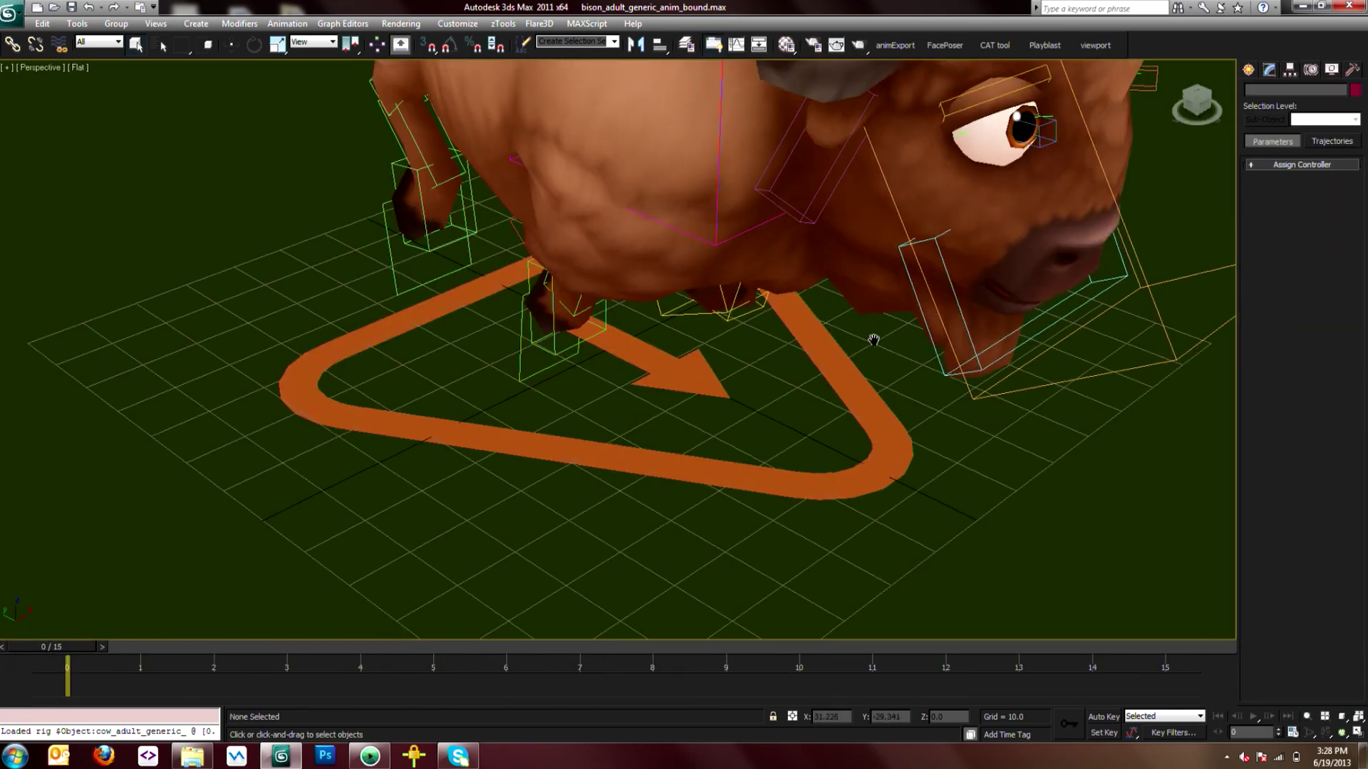
pyautogui.keyDown('alt'); pyautogui.moveTo(867, 397); pyautogui.dragTo(779, 441, button='middle'); pyautogui.keyUp('alt')
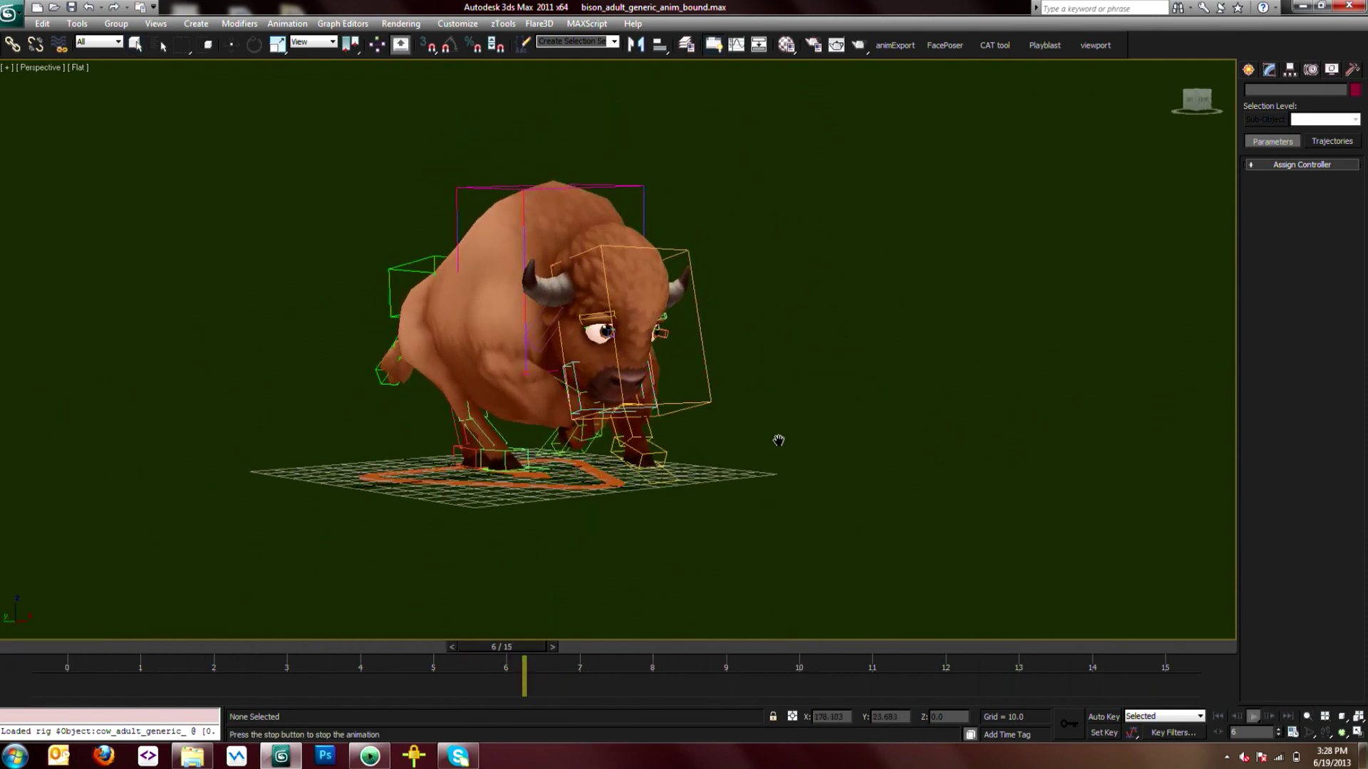
pyautogui.keyDown('alt'); pyautogui.moveTo(761, 439); pyautogui.dragTo(627, 443, button='middle'); pyautogui.keyUp('alt')
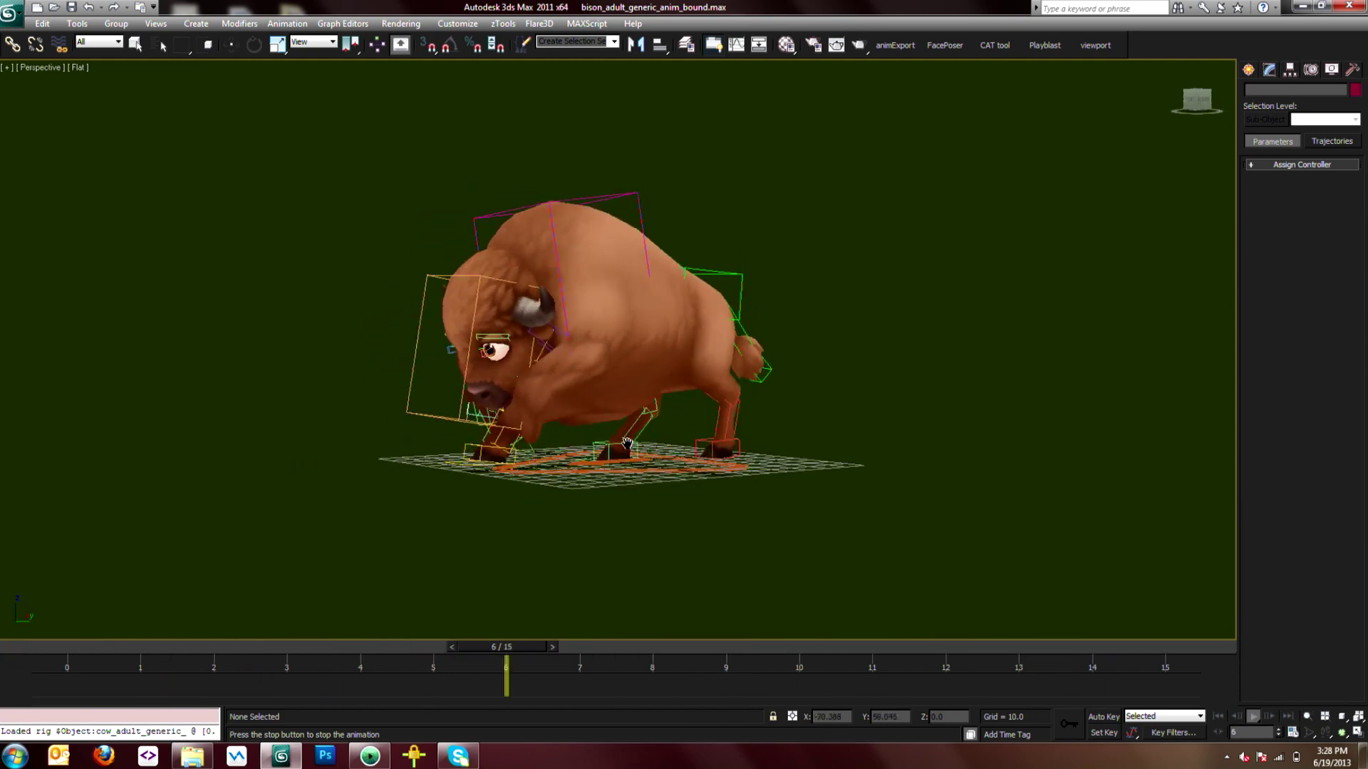